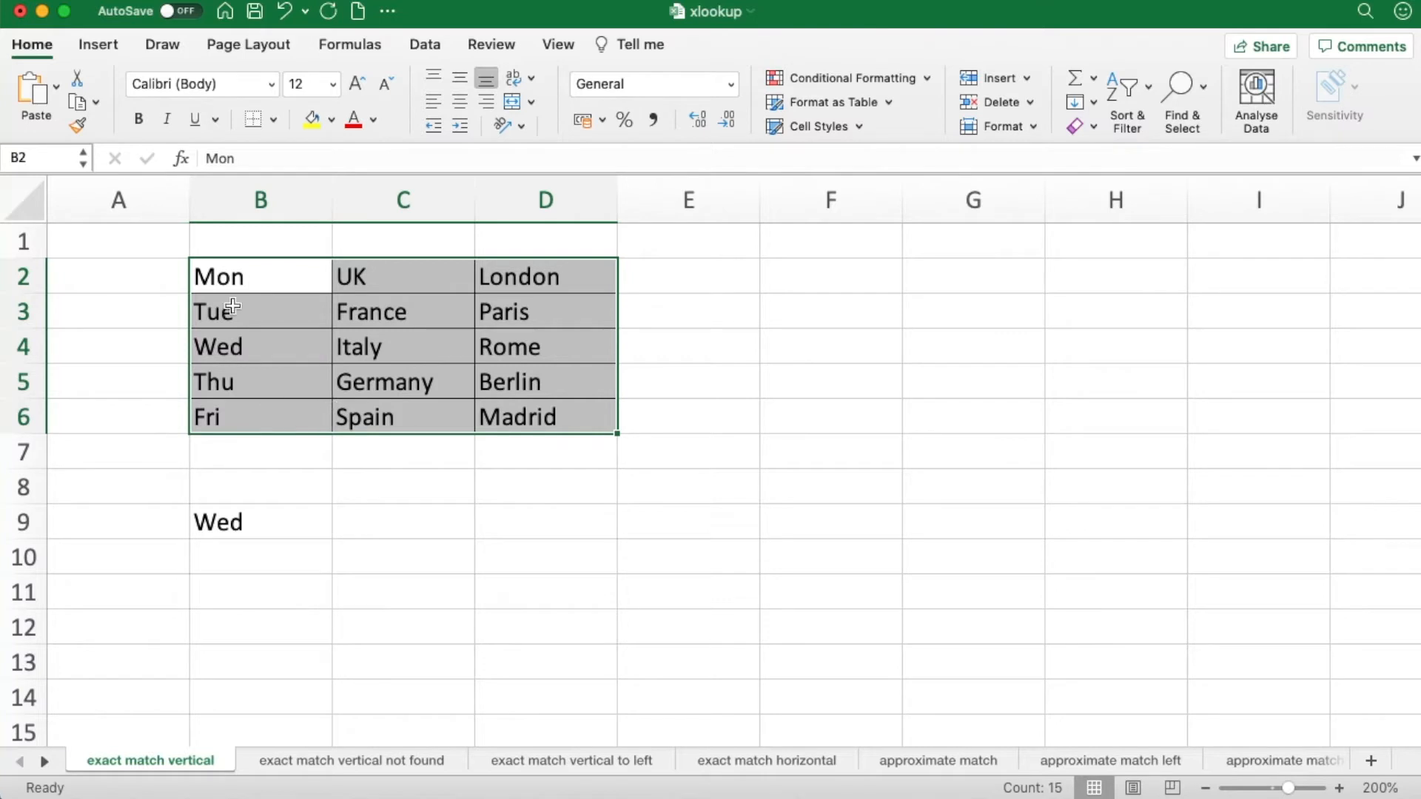
Examine the Mon and Tue rows of the table, the lookup day in B9 and the cities in D2:D6
click(268, 277)
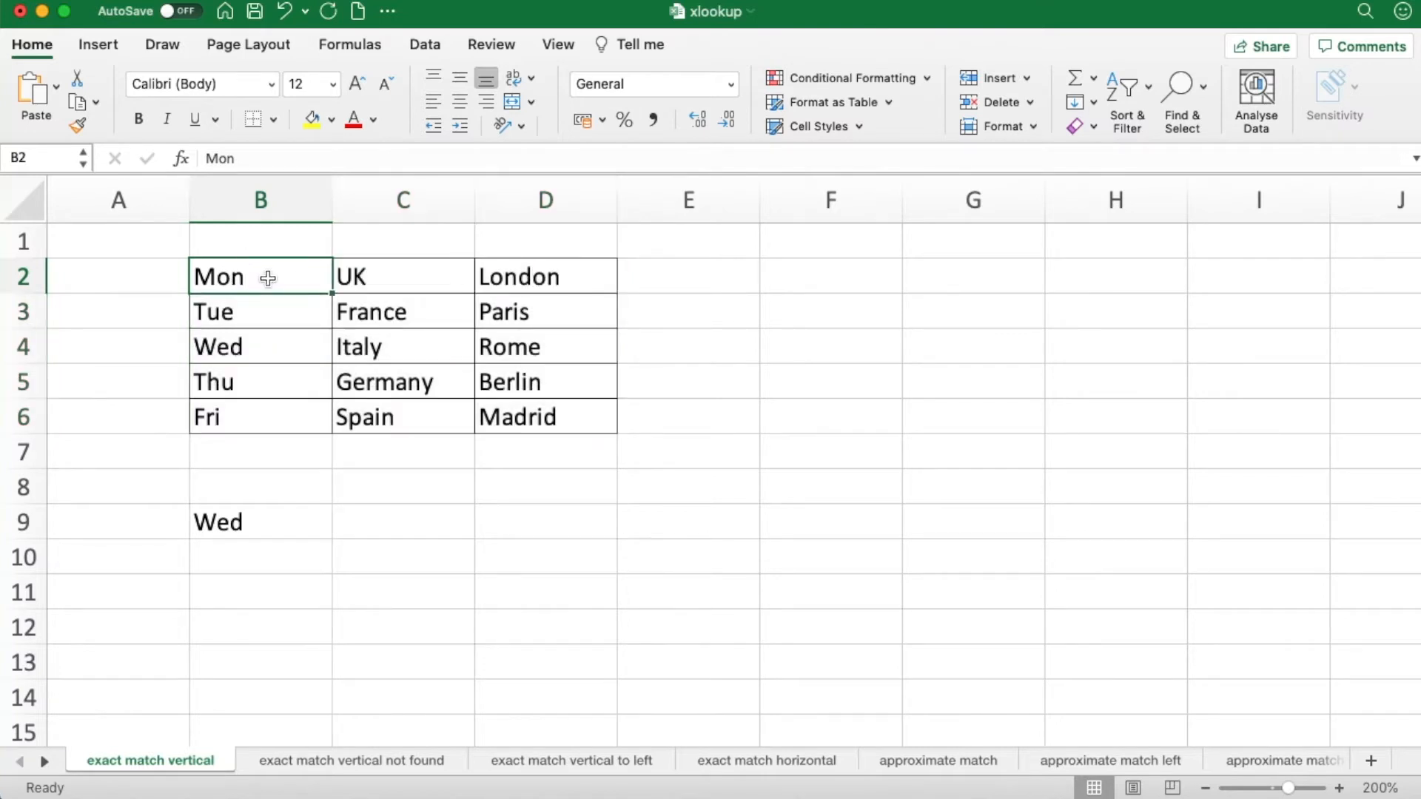
drag(267, 278, 510, 276)
click(532, 276)
drag(270, 307, 526, 316)
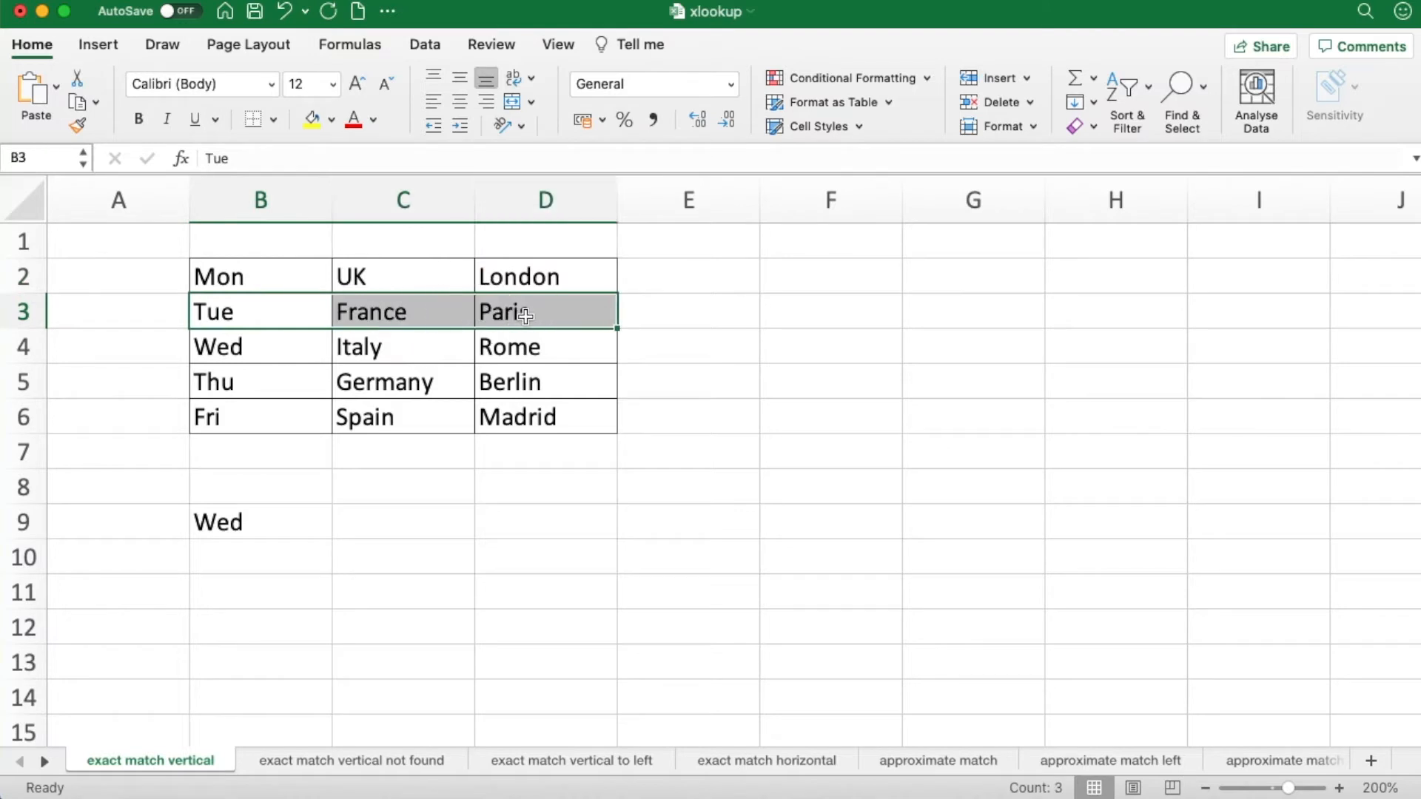
click(525, 316)
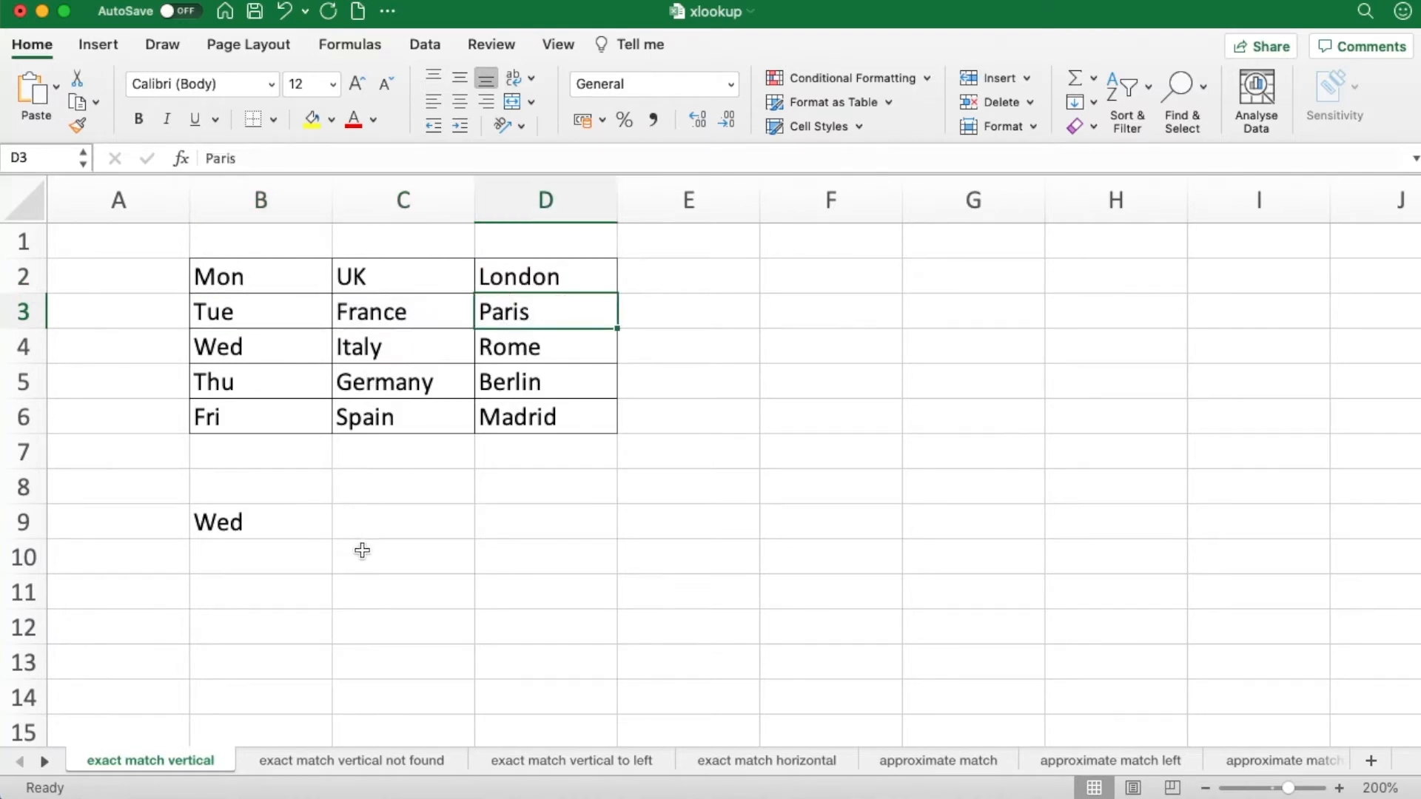
click(259, 520)
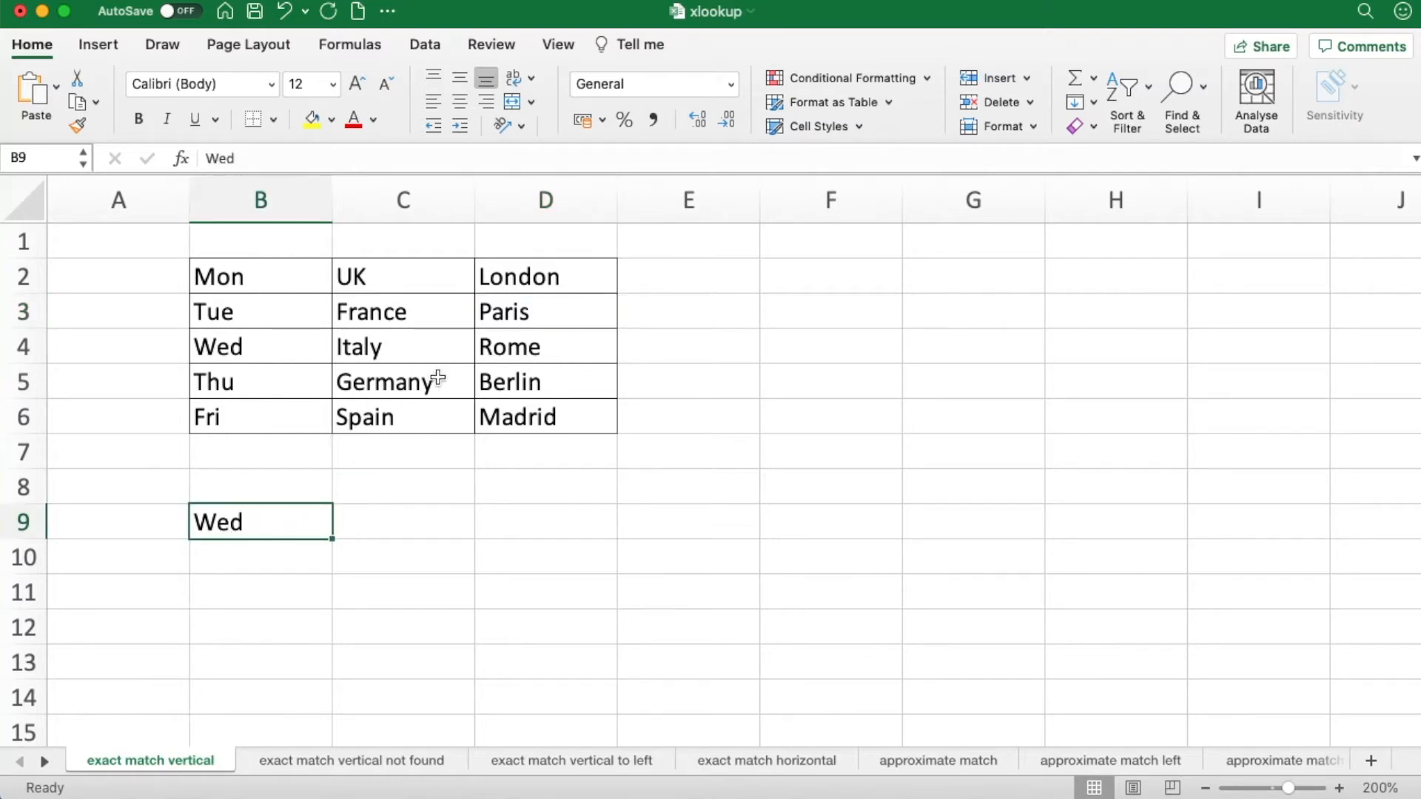
drag(534, 279, 532, 400)
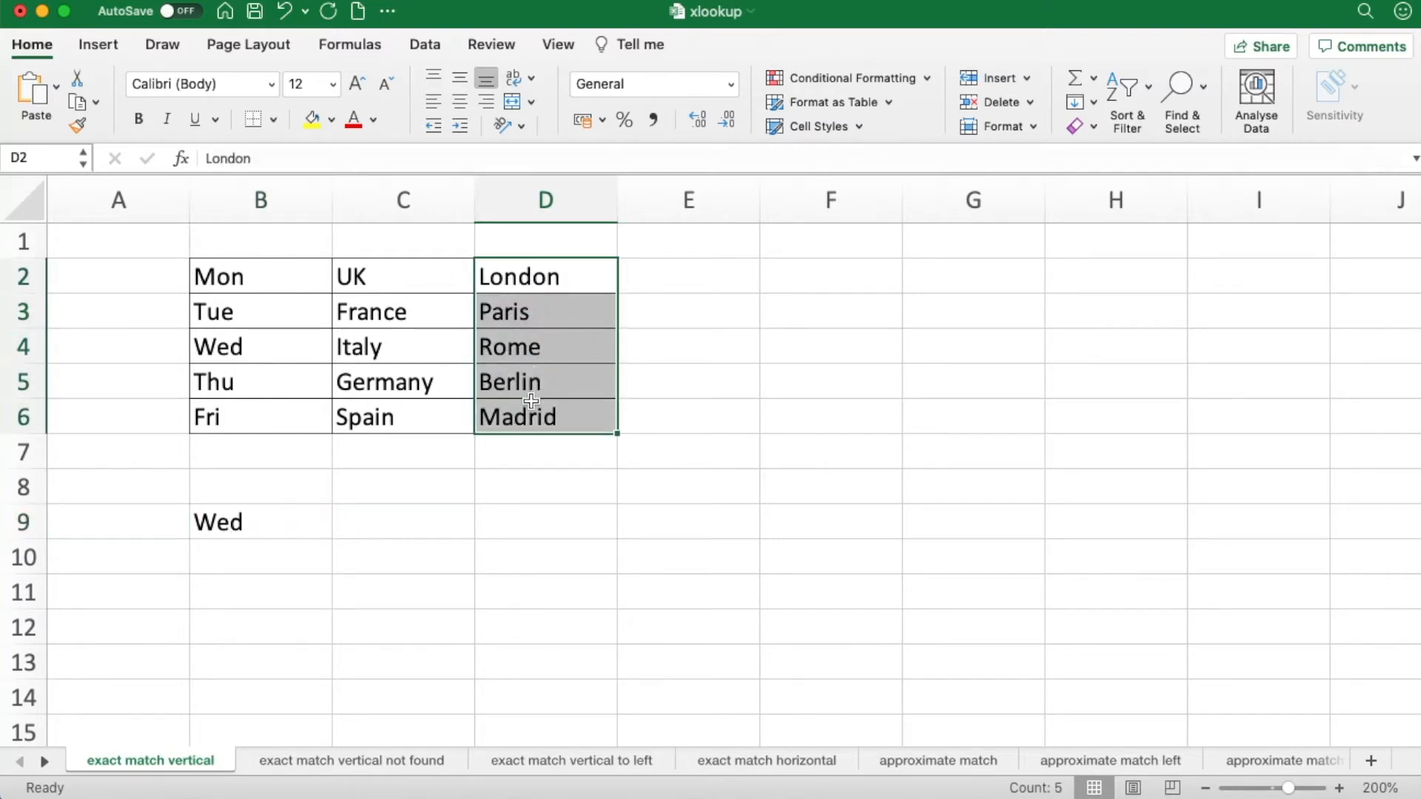
Enter =XLOOKUP(B9,B2:B6,D2:D6) in C9 to return the city for the day in B9
click(375, 524)
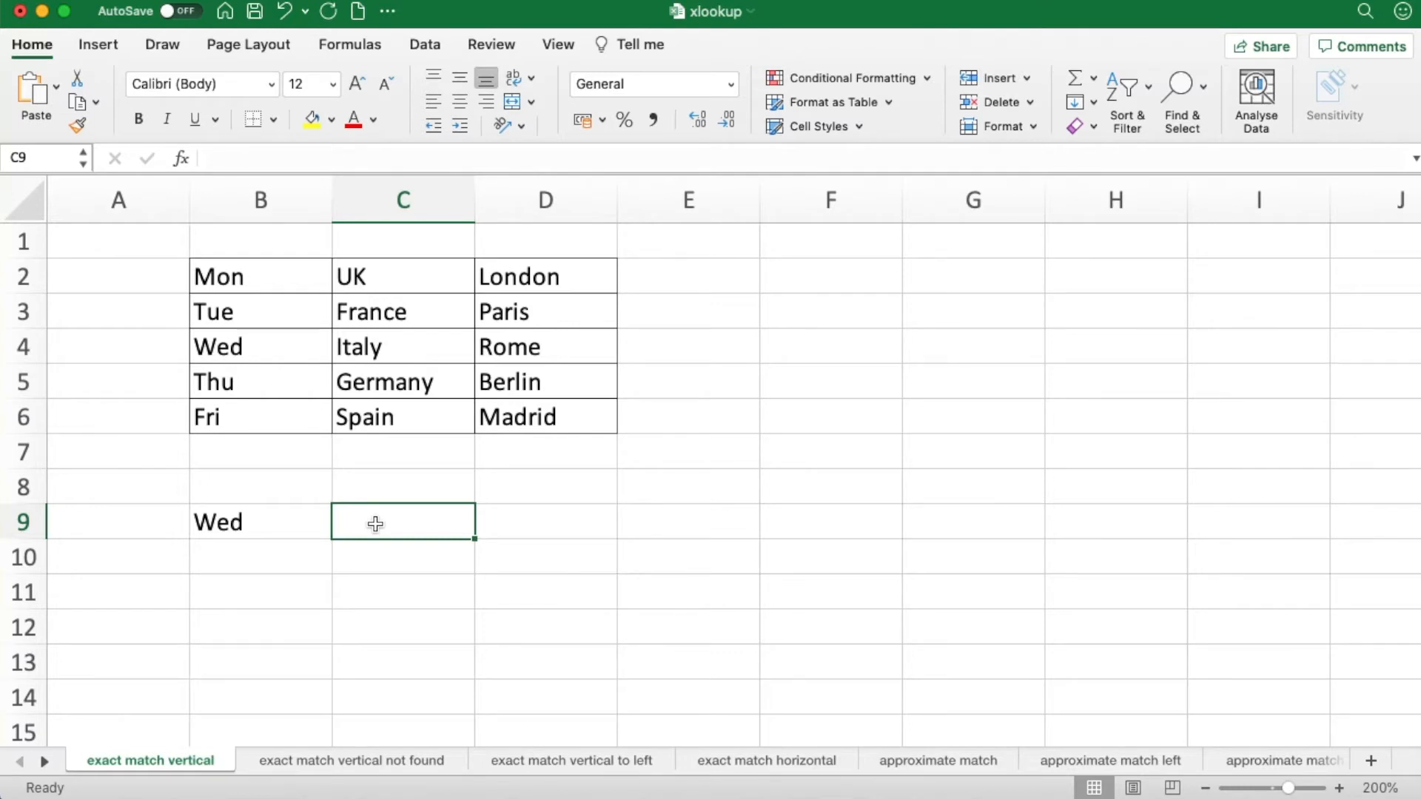
text(=)
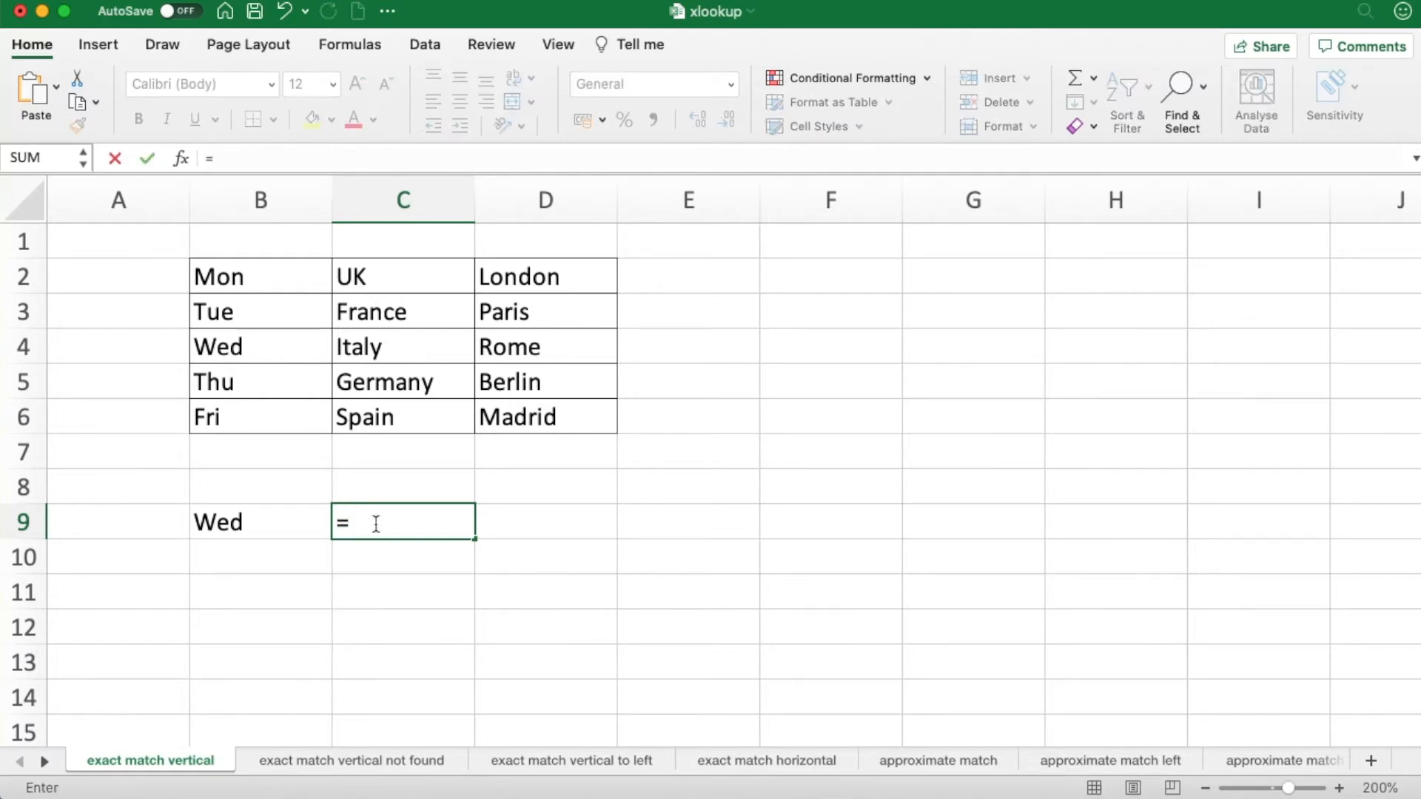
text(xl)
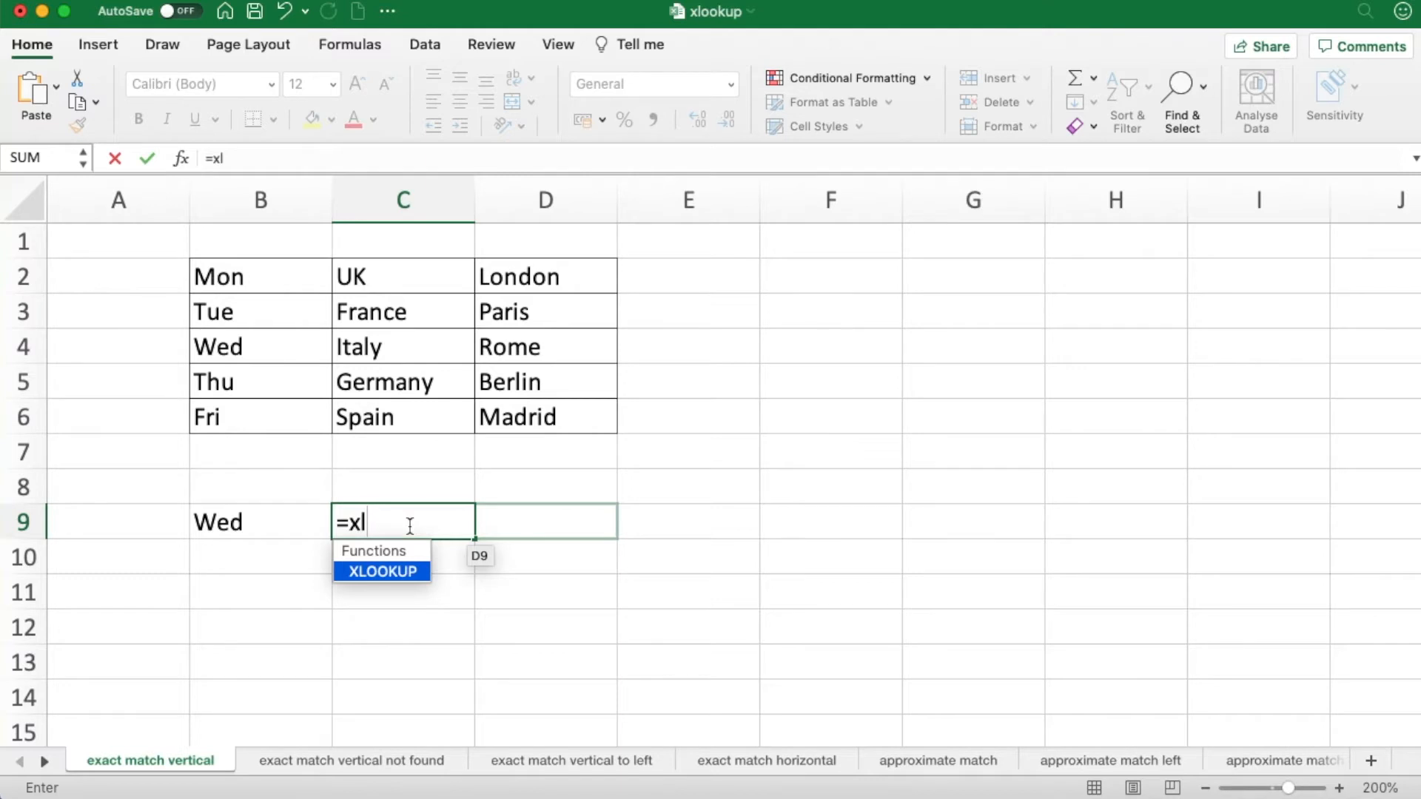
key(Tab)
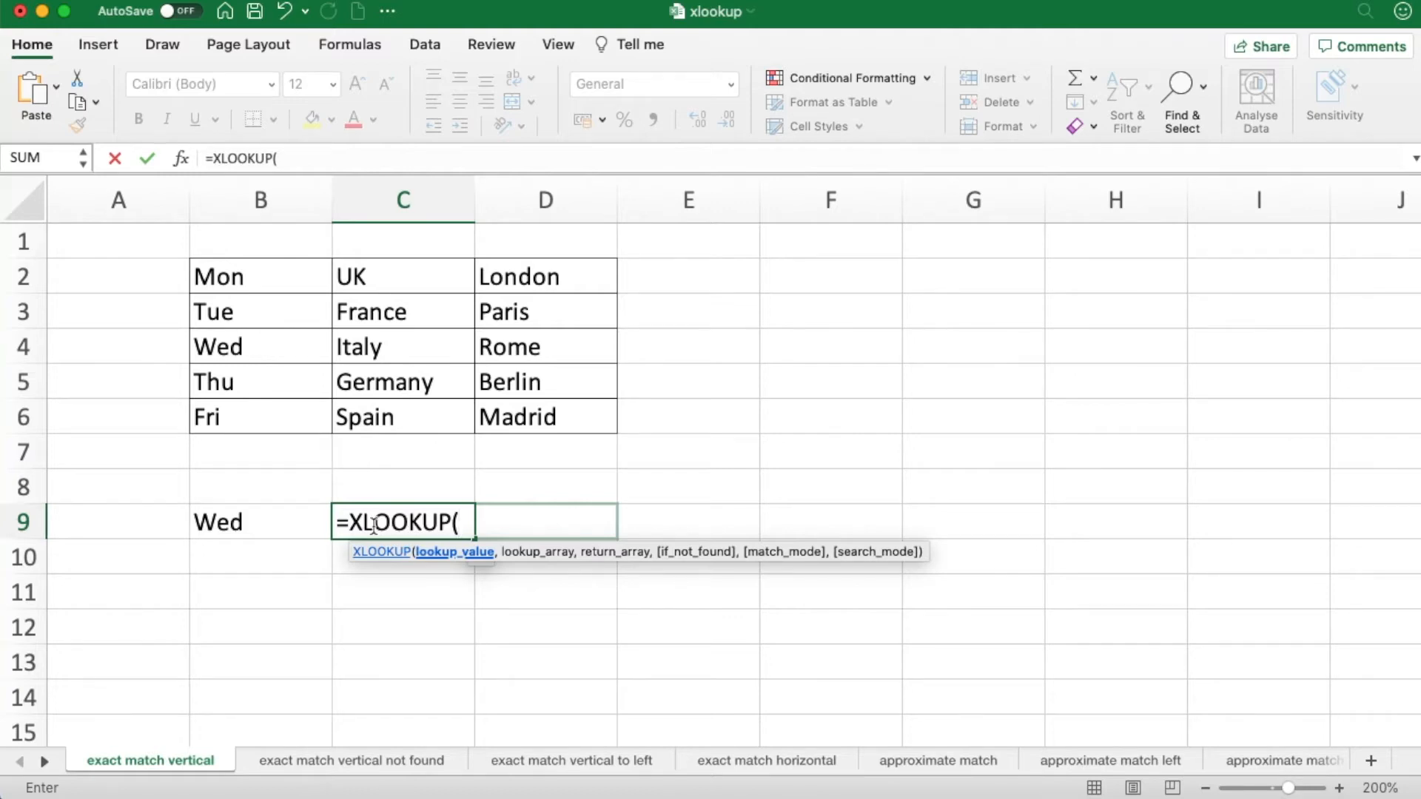
click(279, 519)
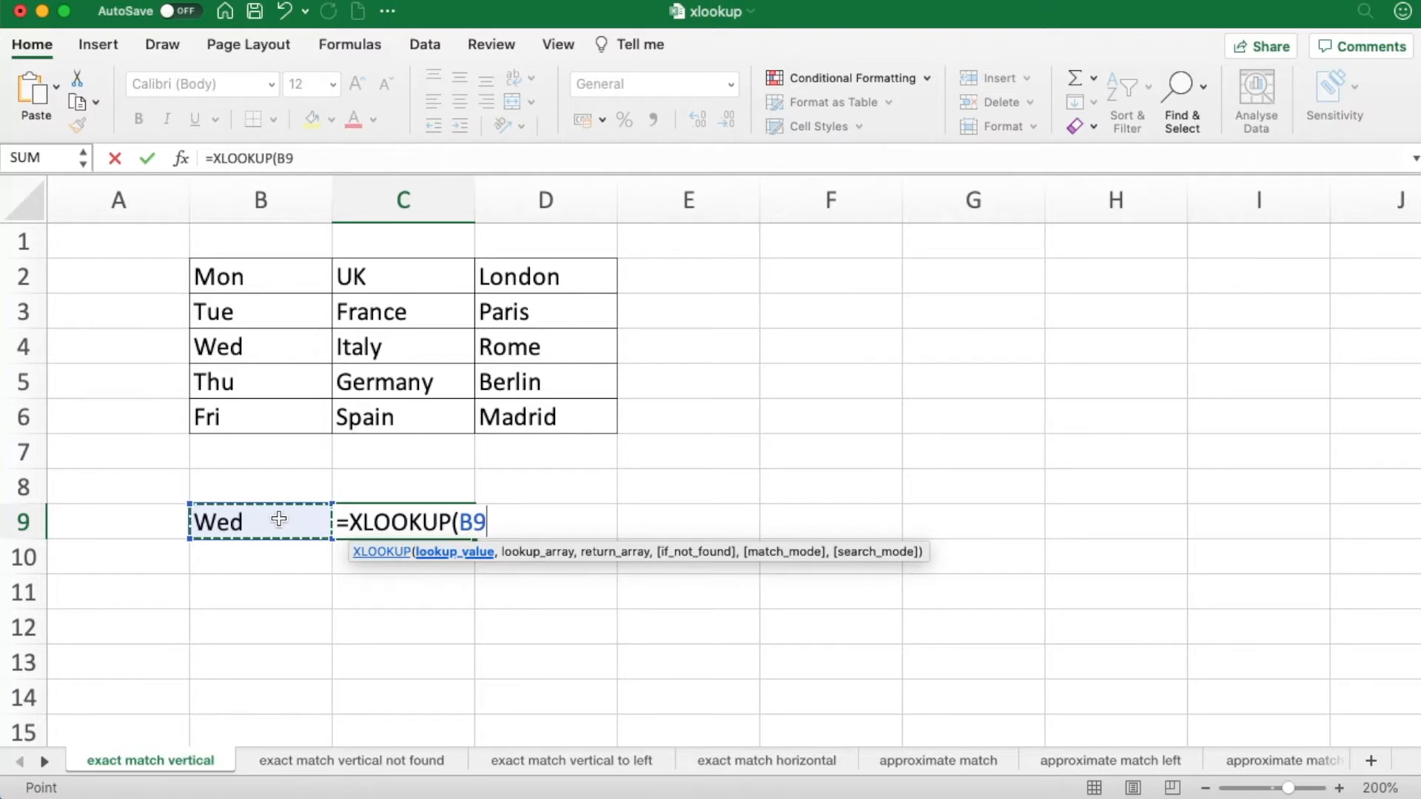
text(,)
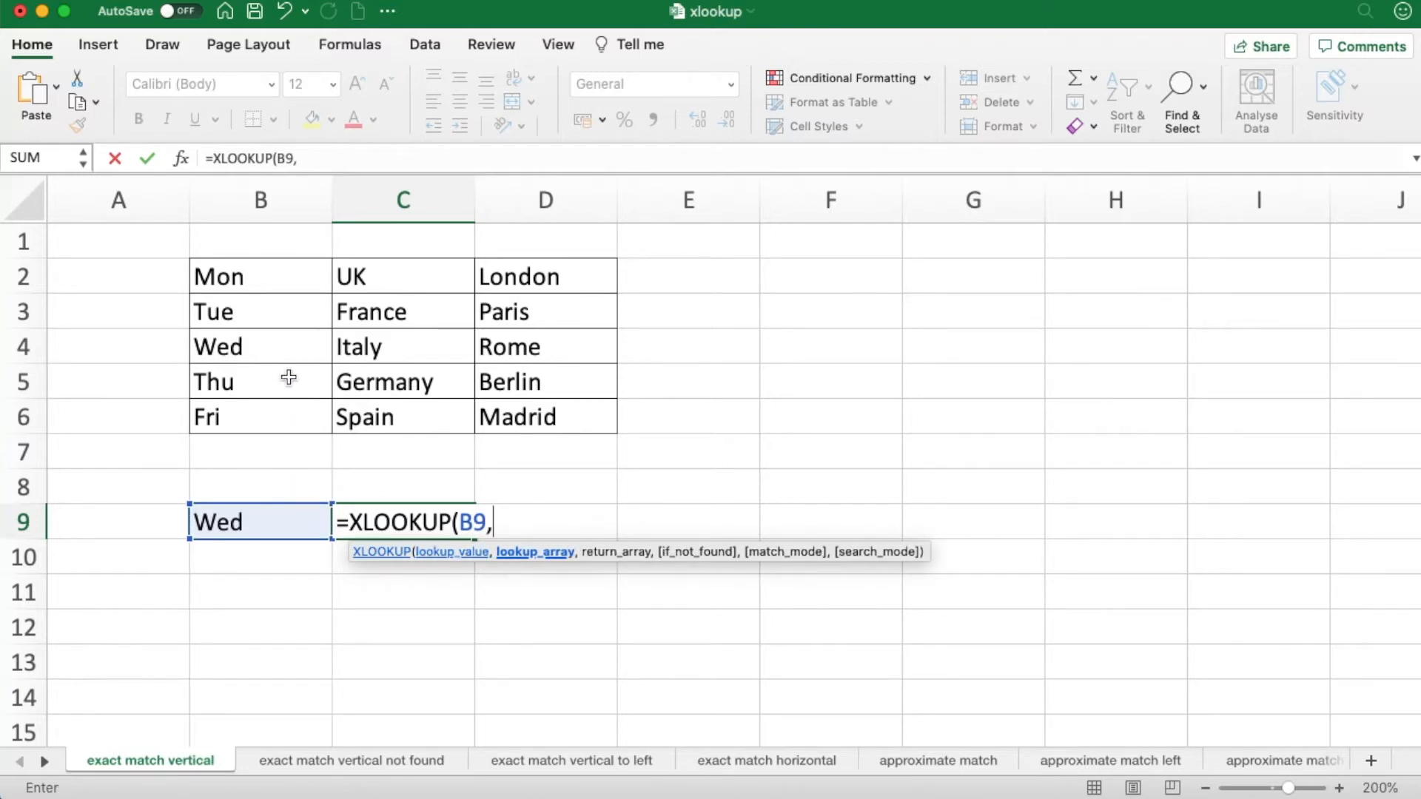
drag(282, 273, 260, 403)
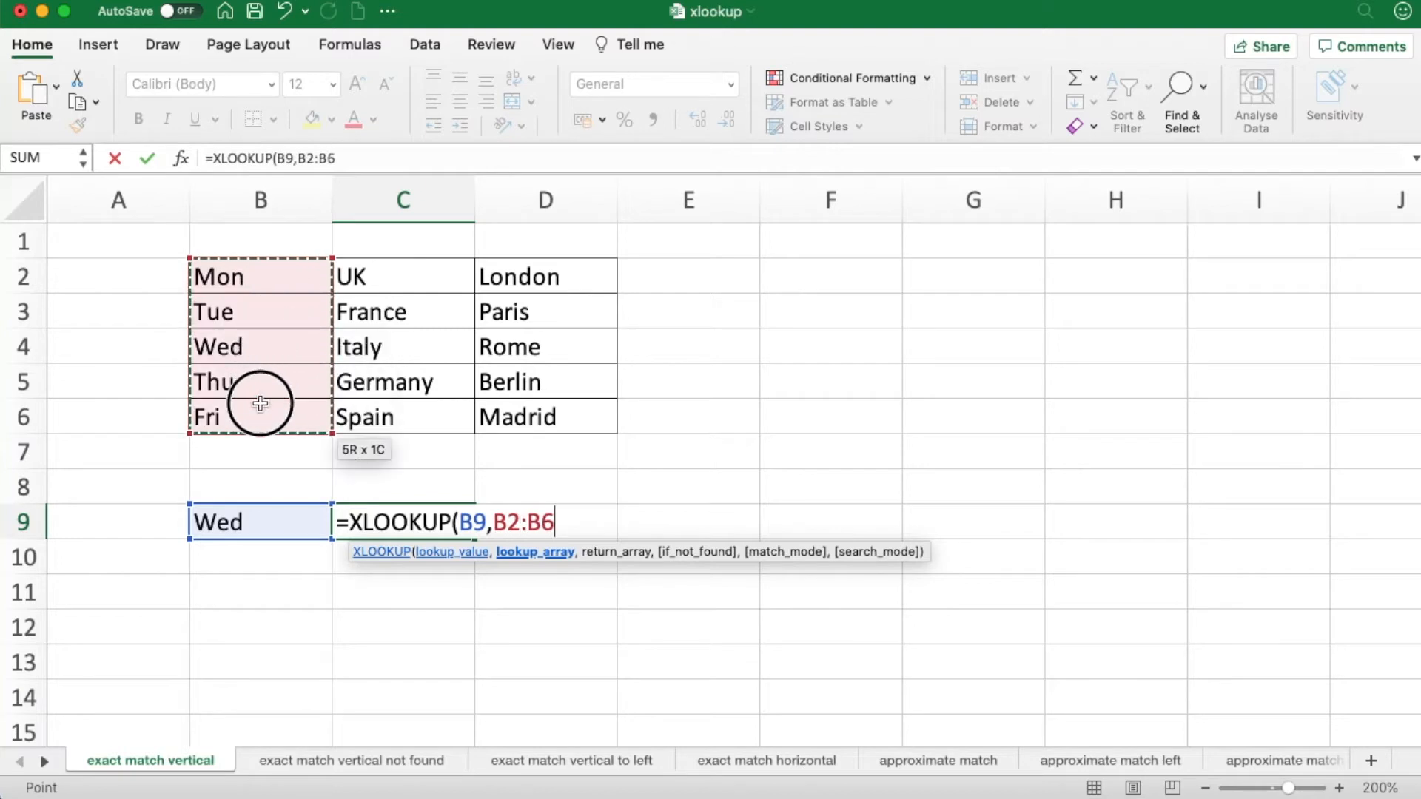
text(,)
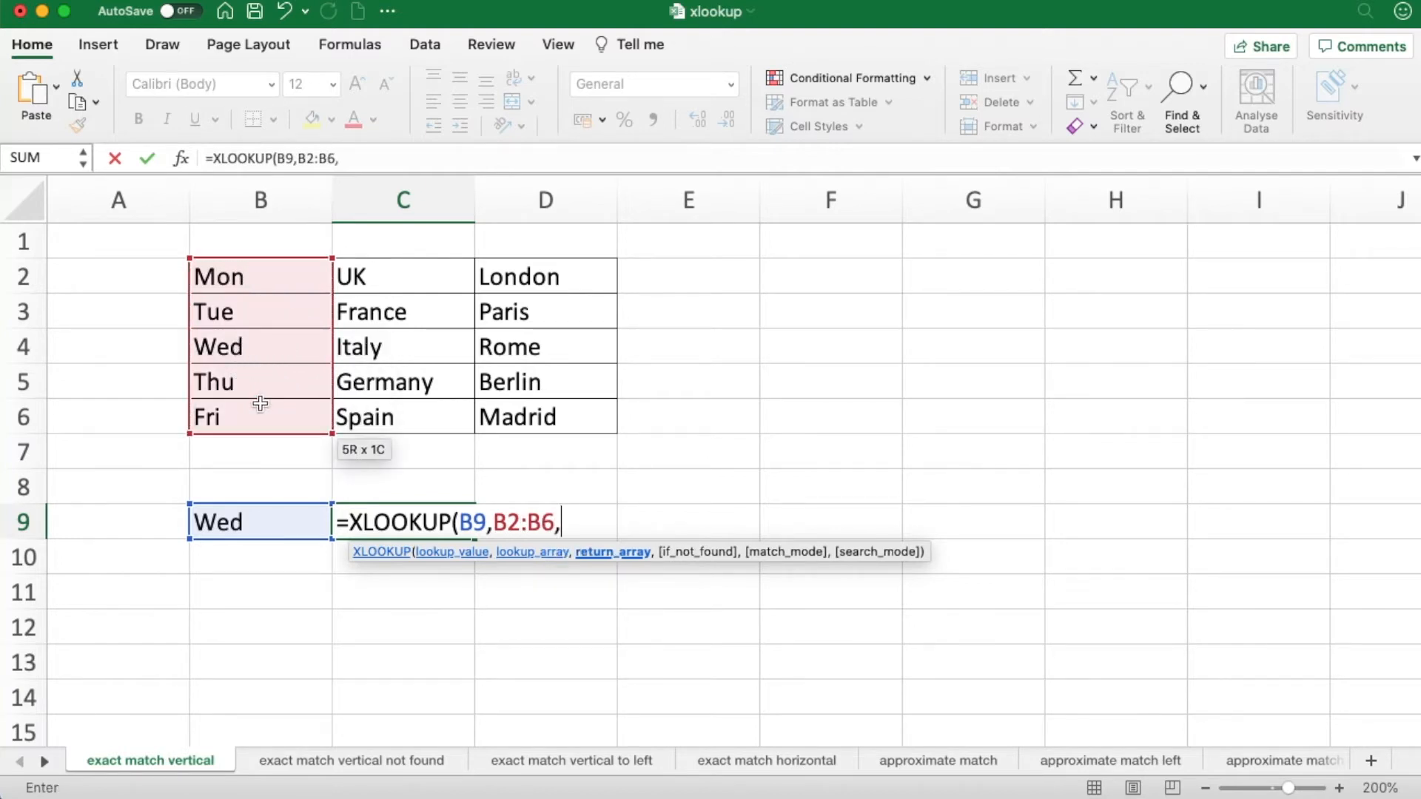
drag(555, 282, 530, 406)
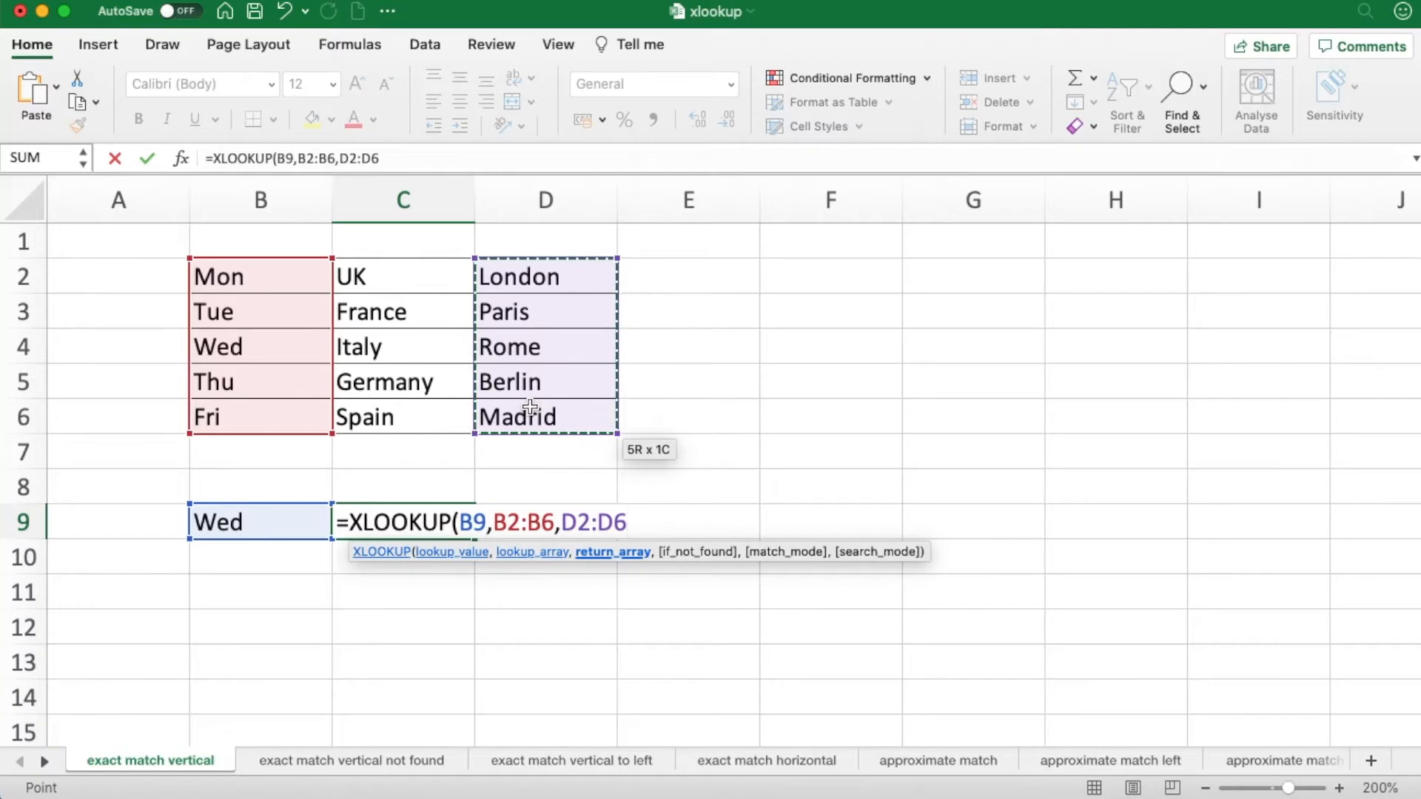
key(Return)
Review the lookup value, lookup array and return array in the XLOOKUP formula in C9, leaving the formula as it is
double_click(390, 525)
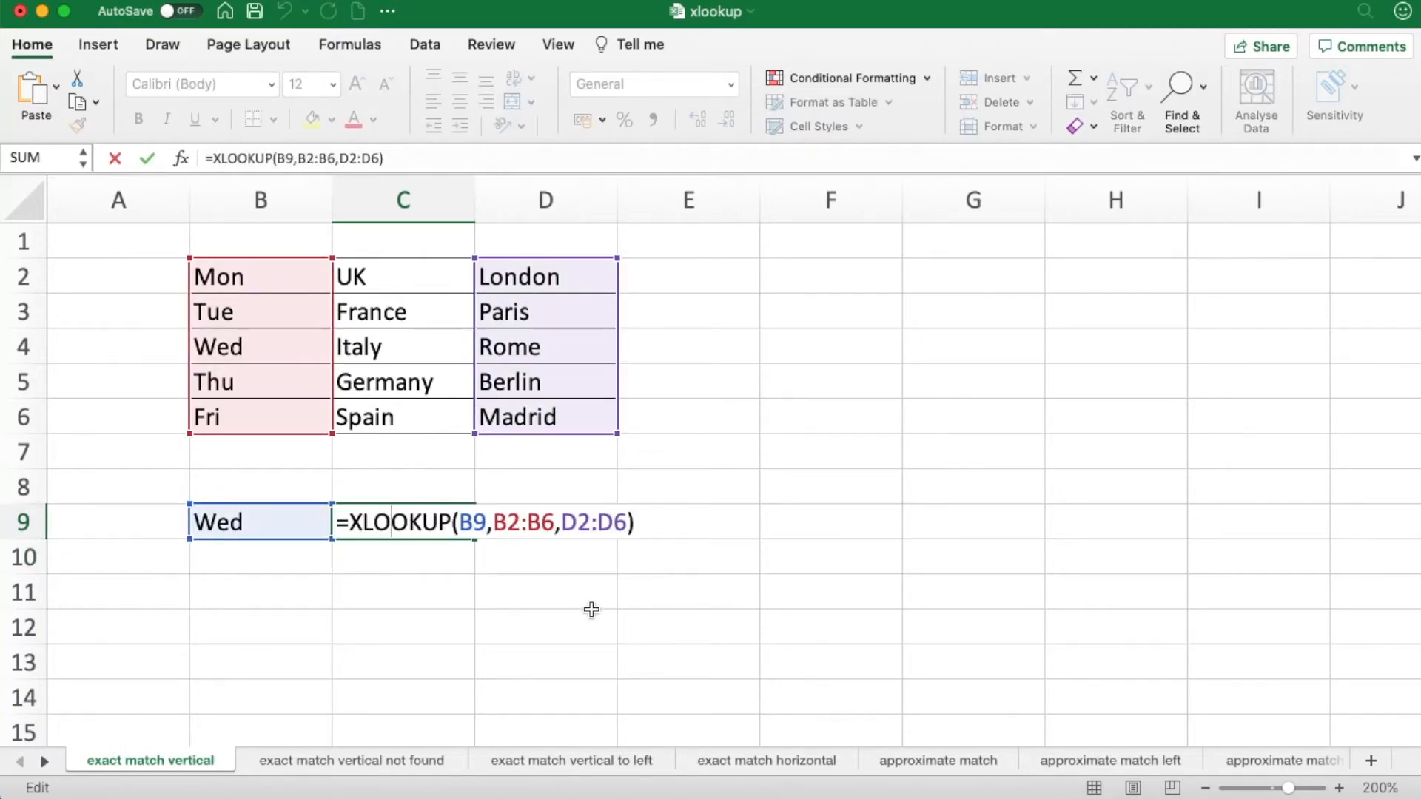
key(Return)
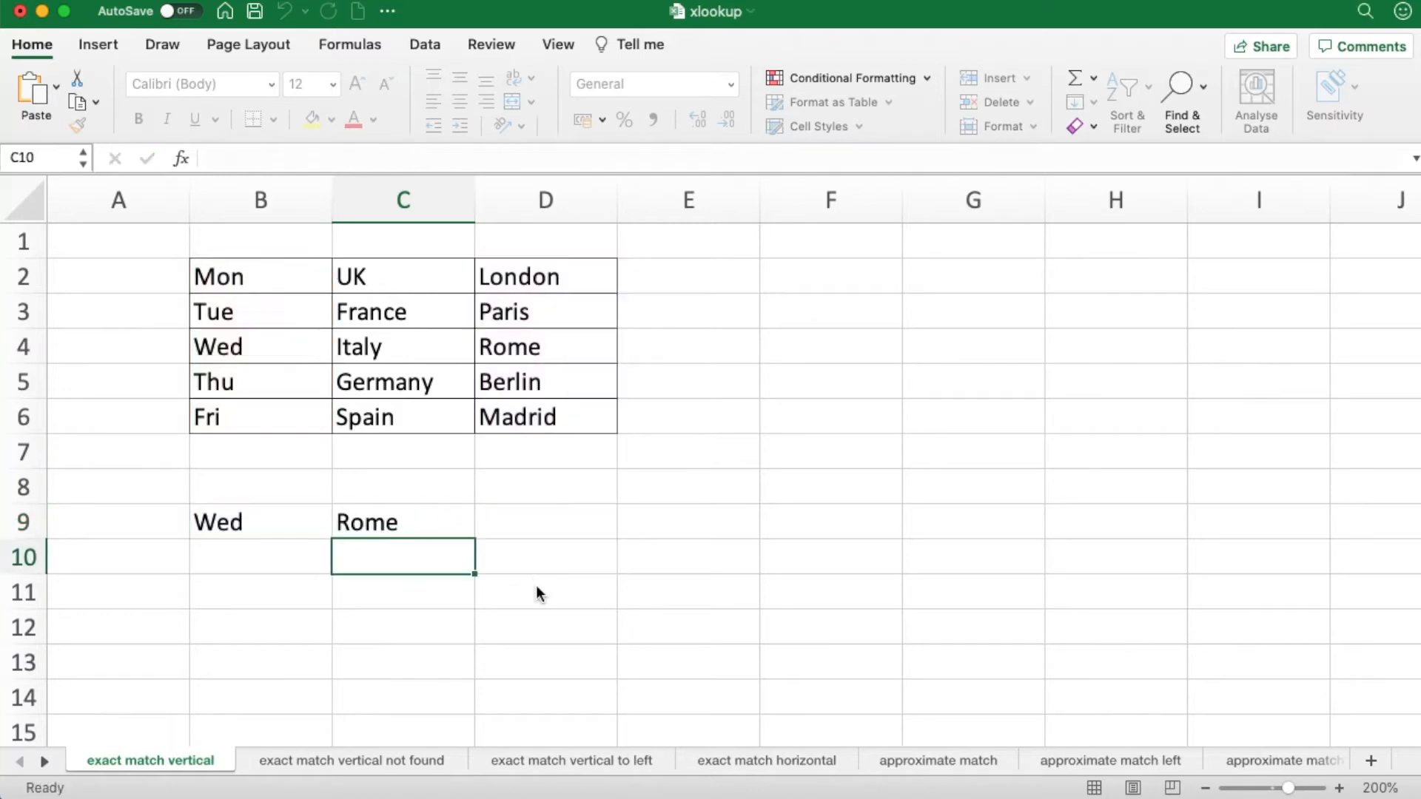
double_click(390, 520)
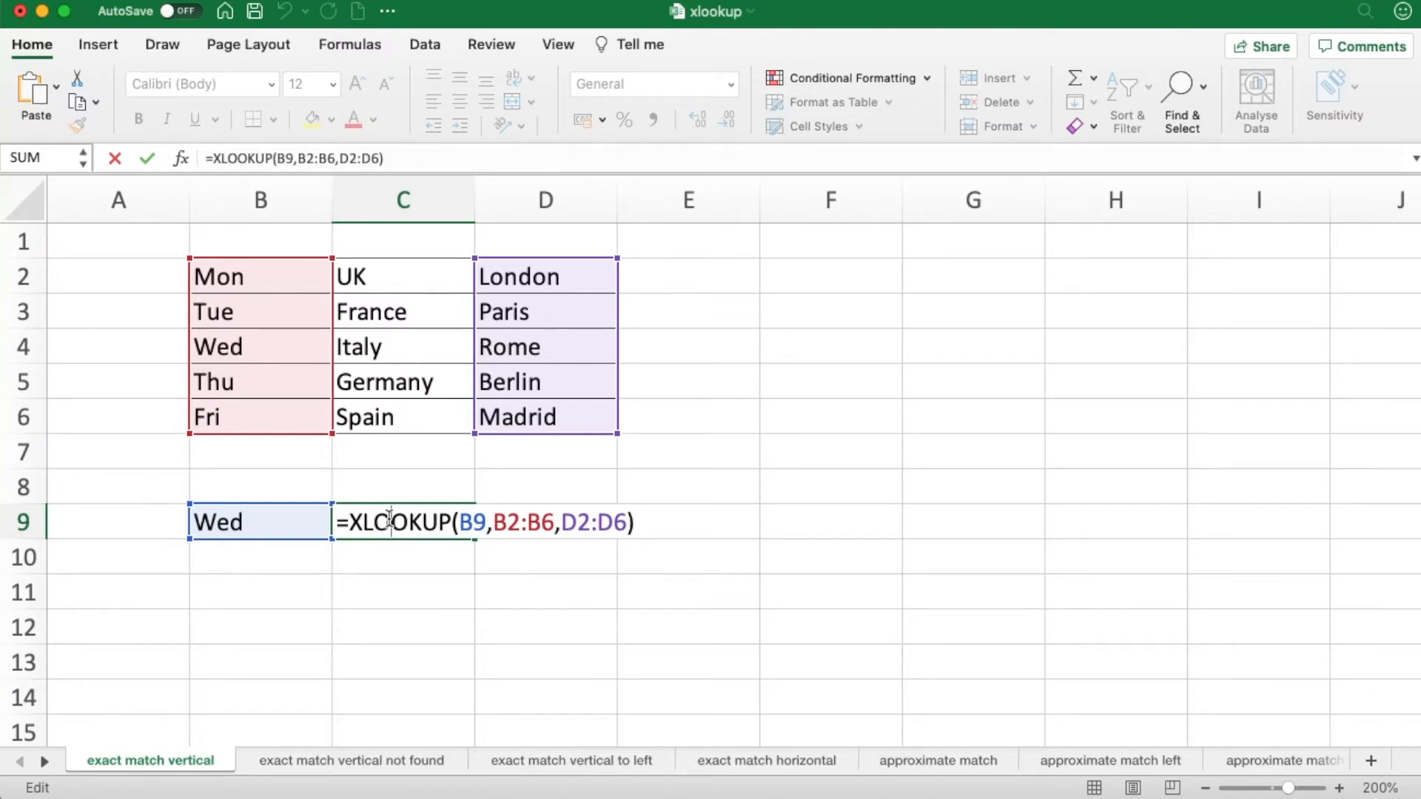
click(477, 521)
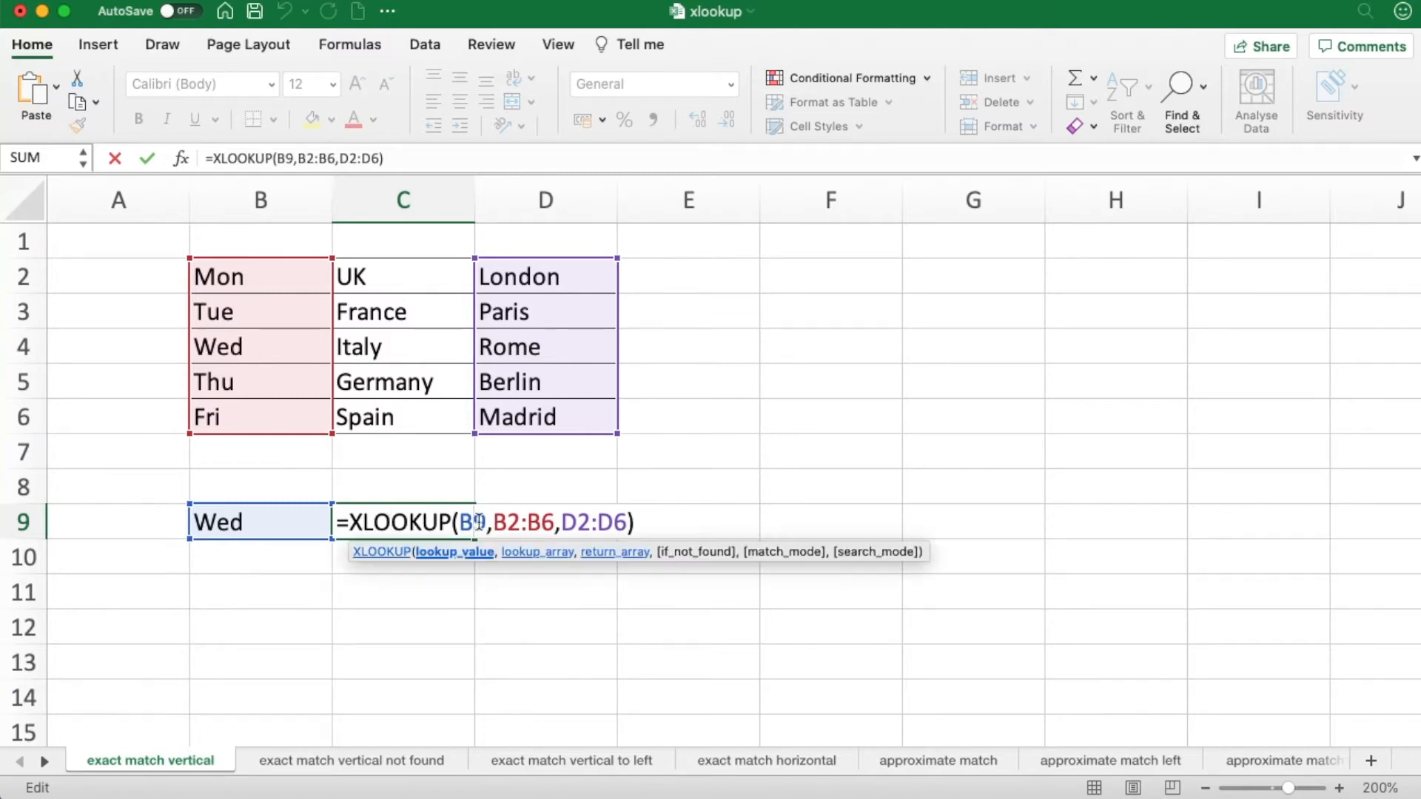
click(527, 522)
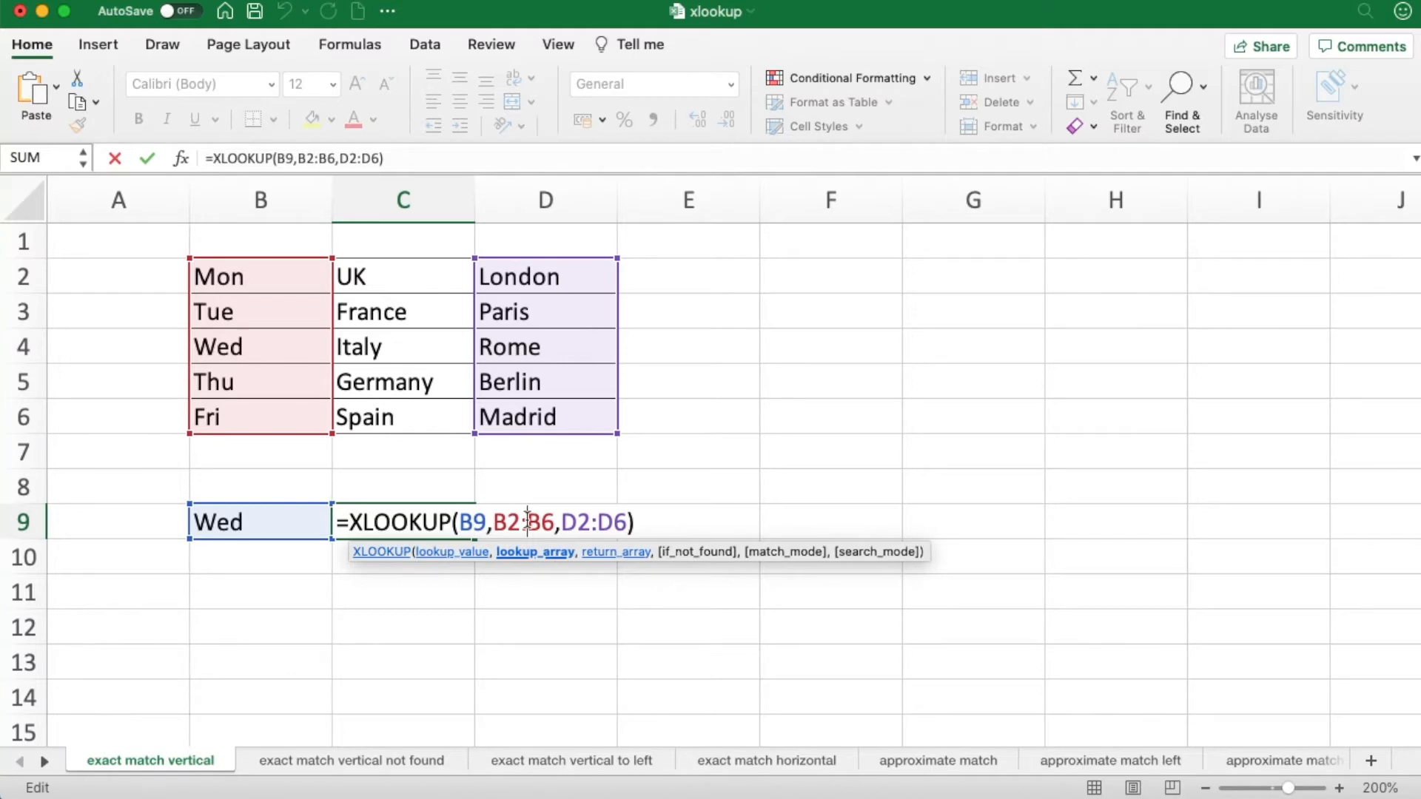
click(600, 522)
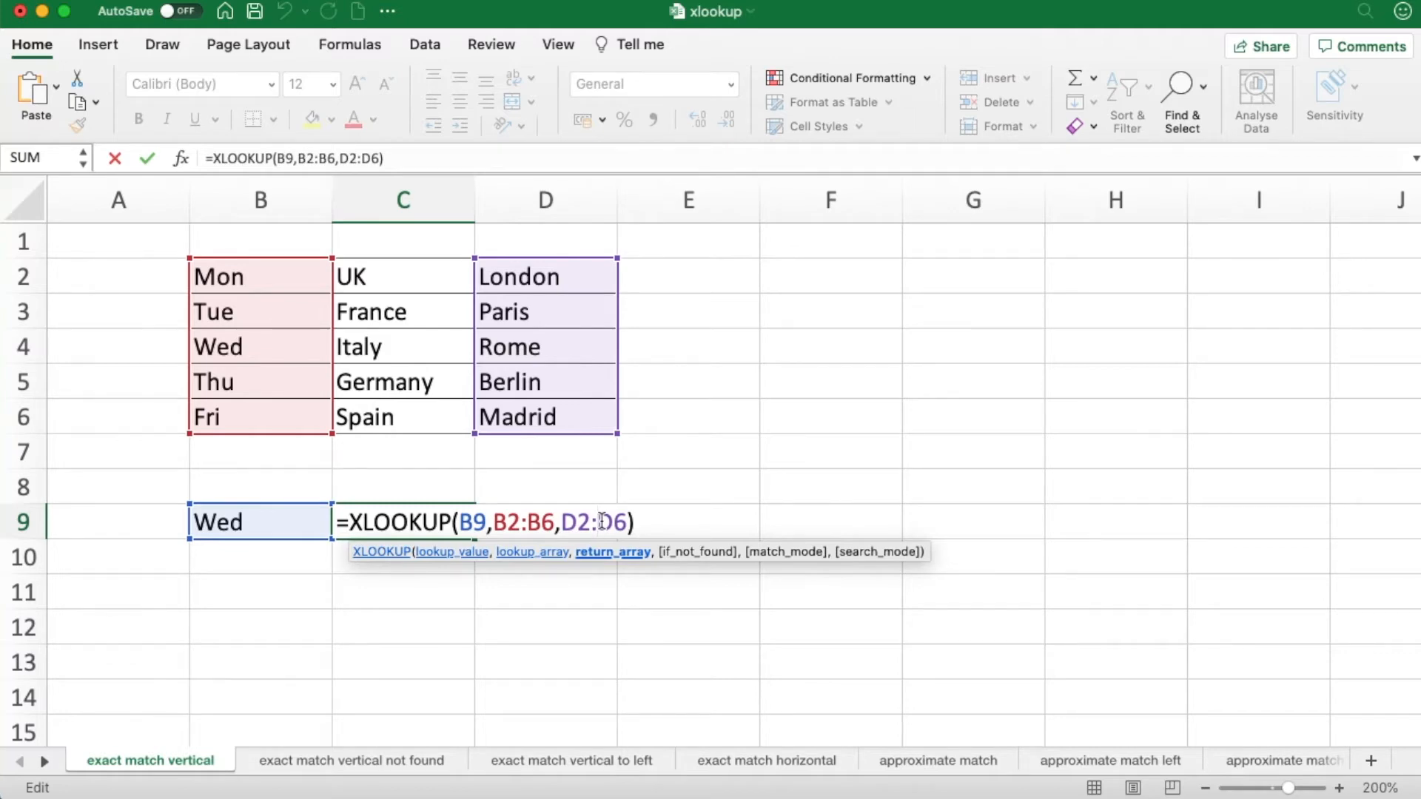
click(269, 521)
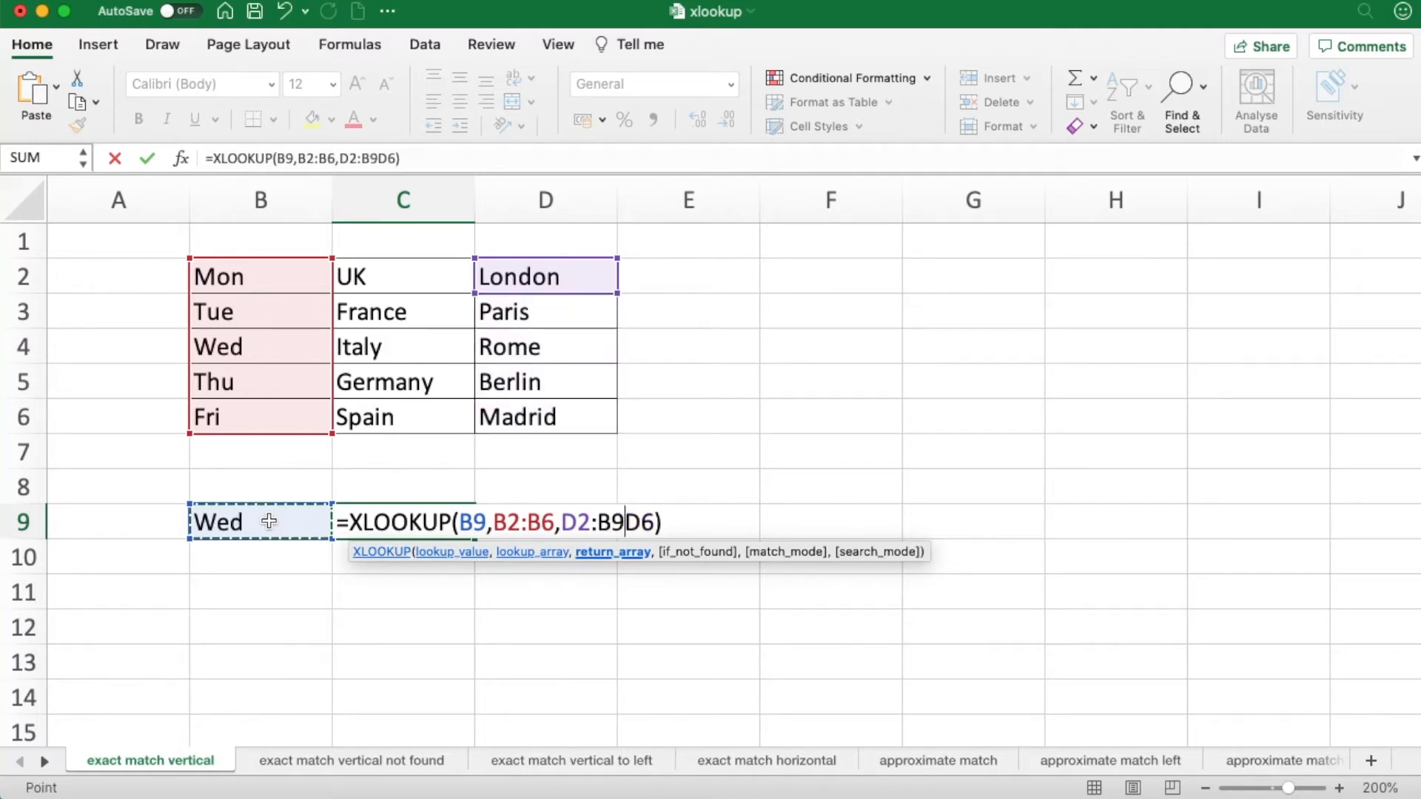
key(Escape)
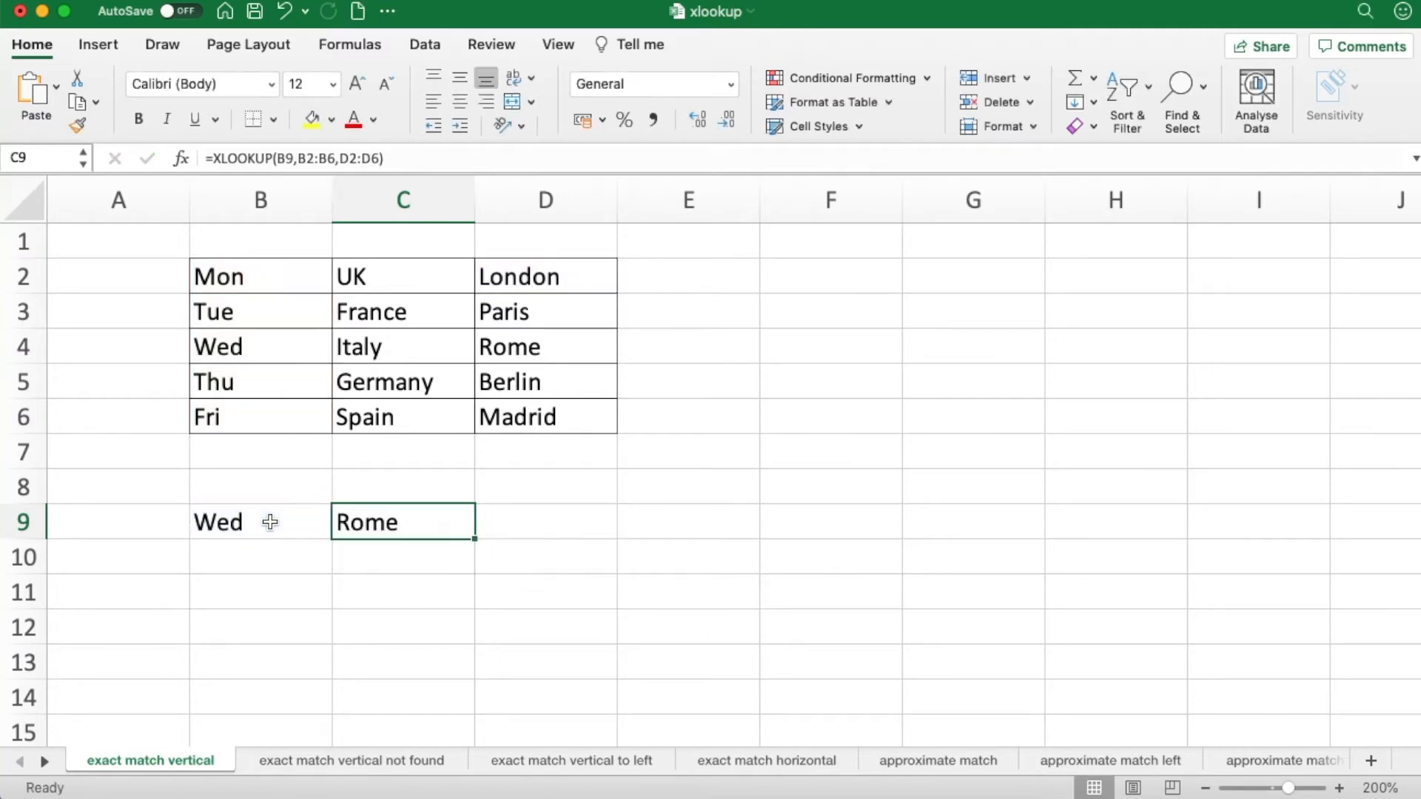
Test the lookup by changing the day in B9 to Mon and after that to Fri
click(270, 522)
text(Mon)
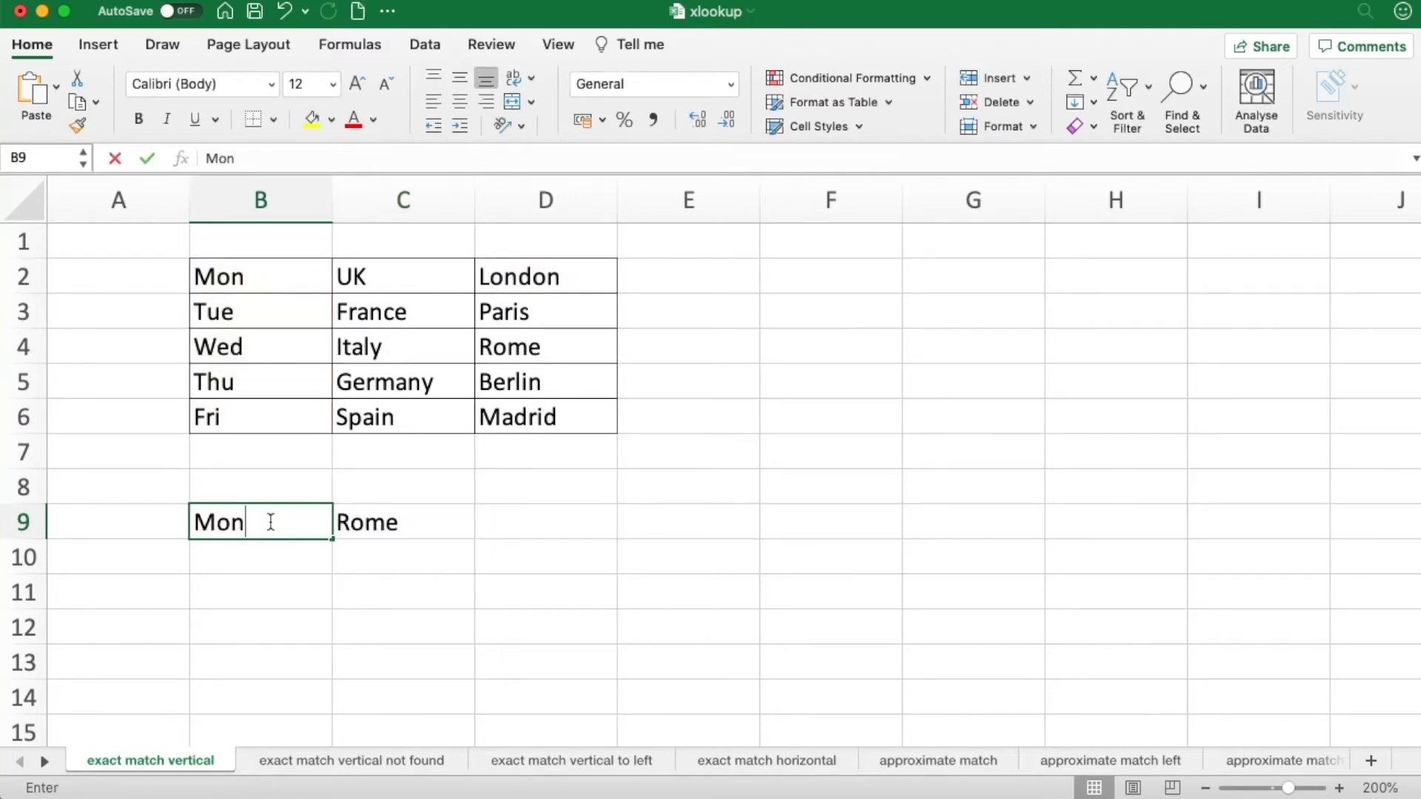
key(Return)
click(271, 522)
text(Fri)
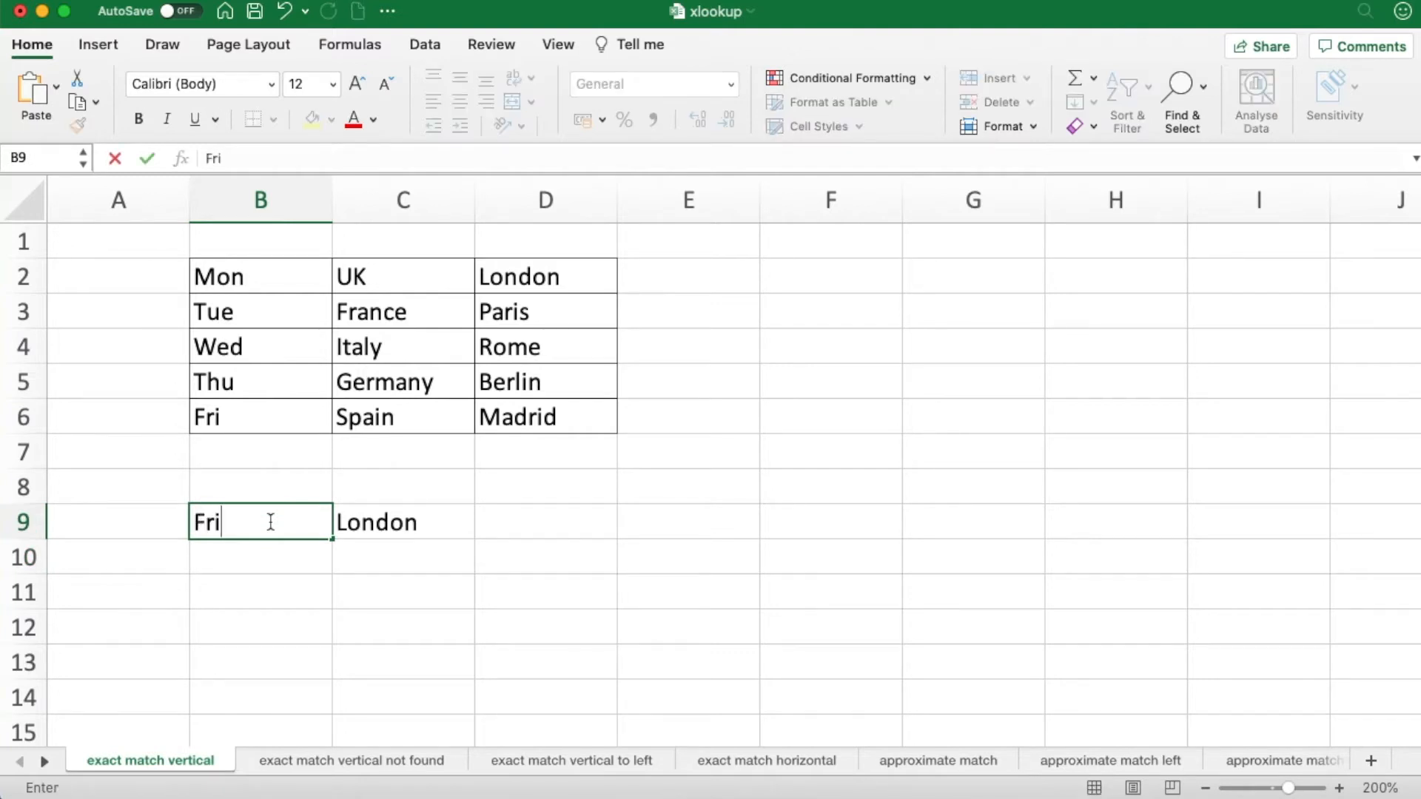
key(Return)
Add a trailing space after Fri in B9 and compare the entry with Fri in B6
click(249, 522)
double_click(249, 522)
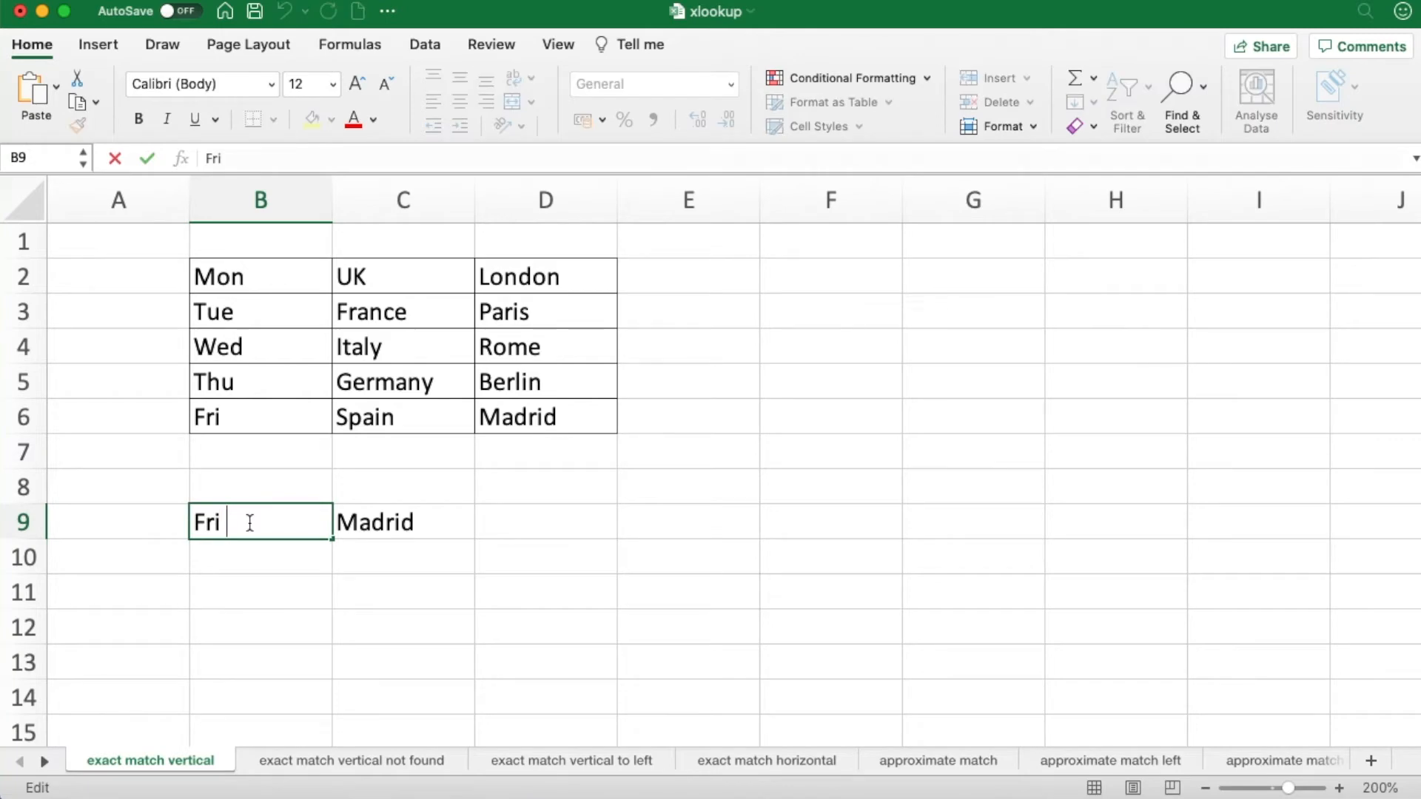
key(Return)
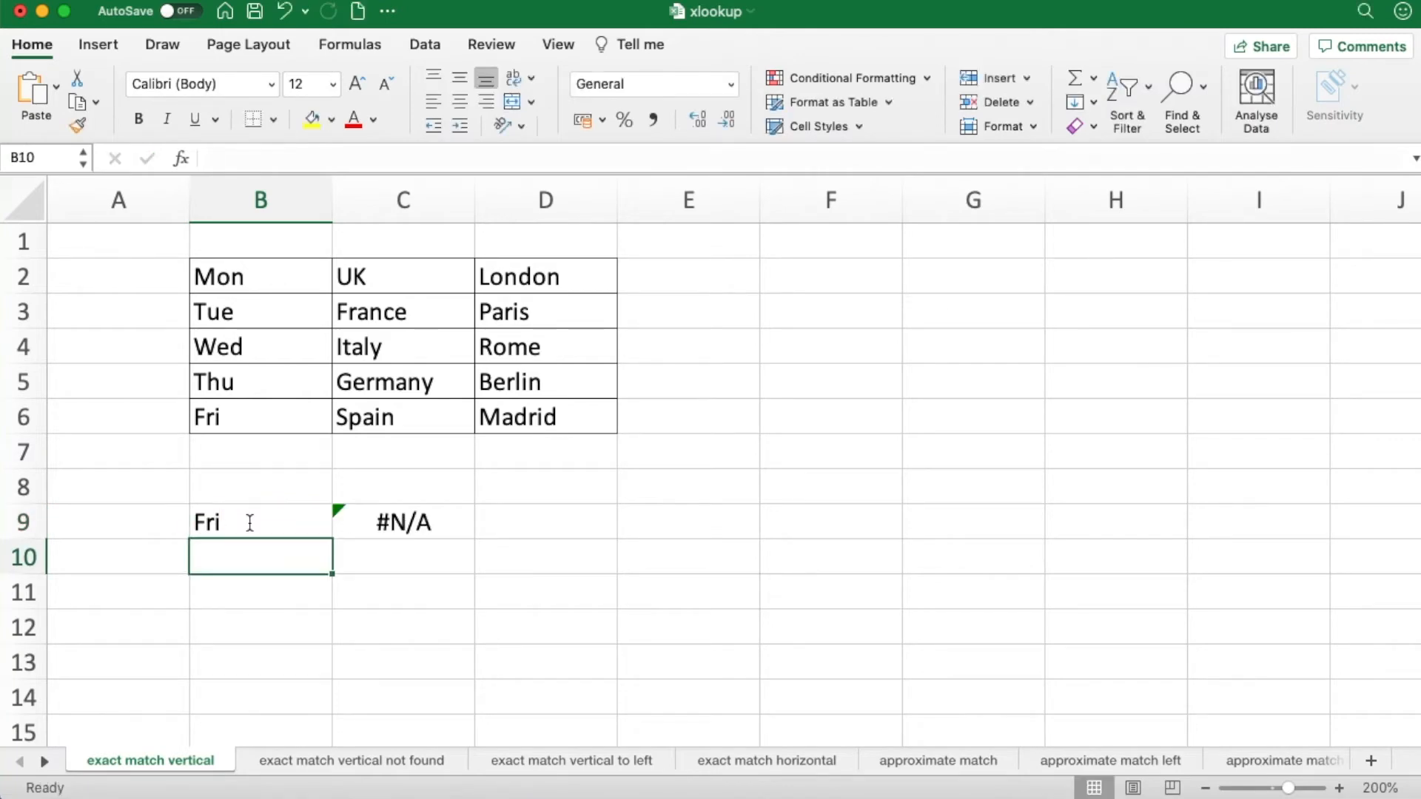
click(249, 522)
double_click(250, 522)
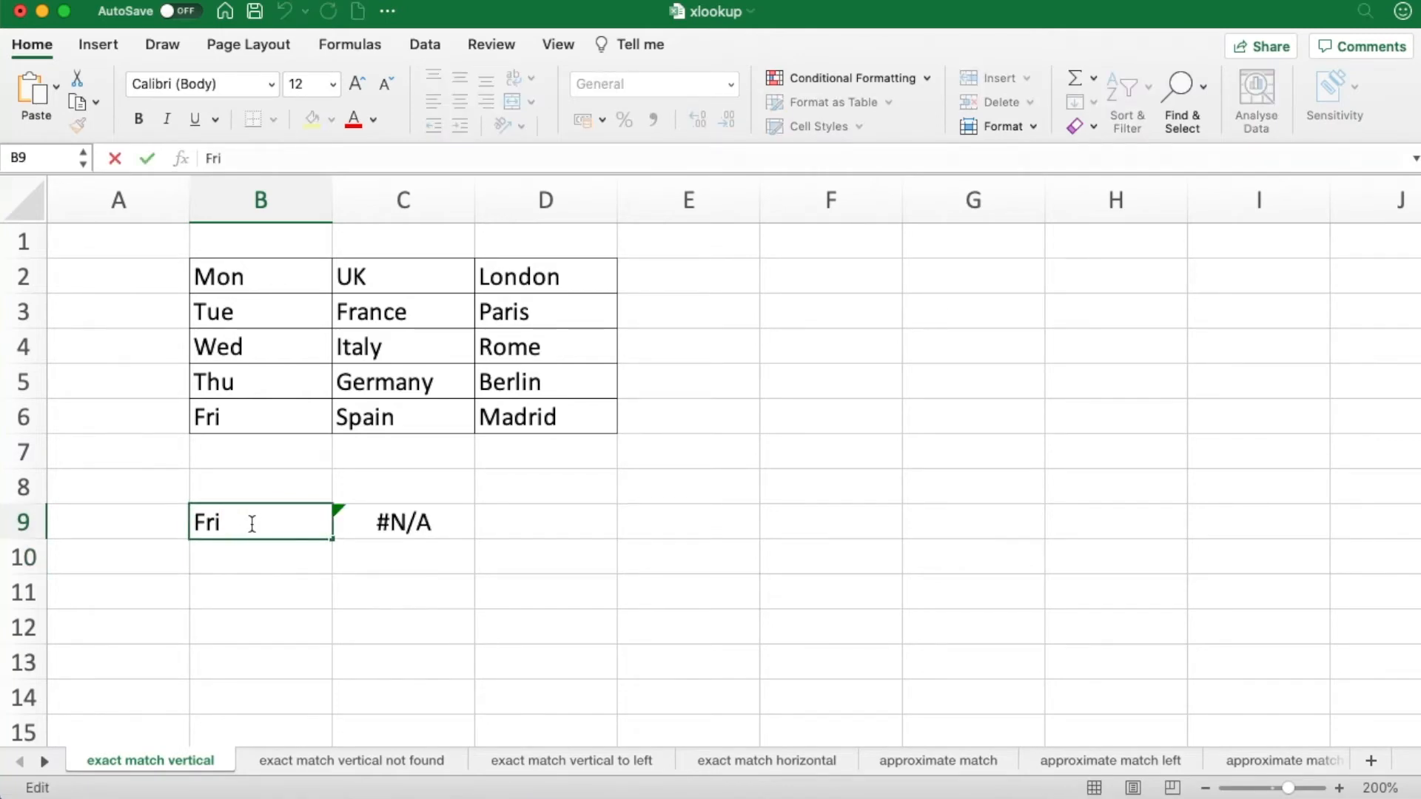
key(Return)
double_click(238, 416)
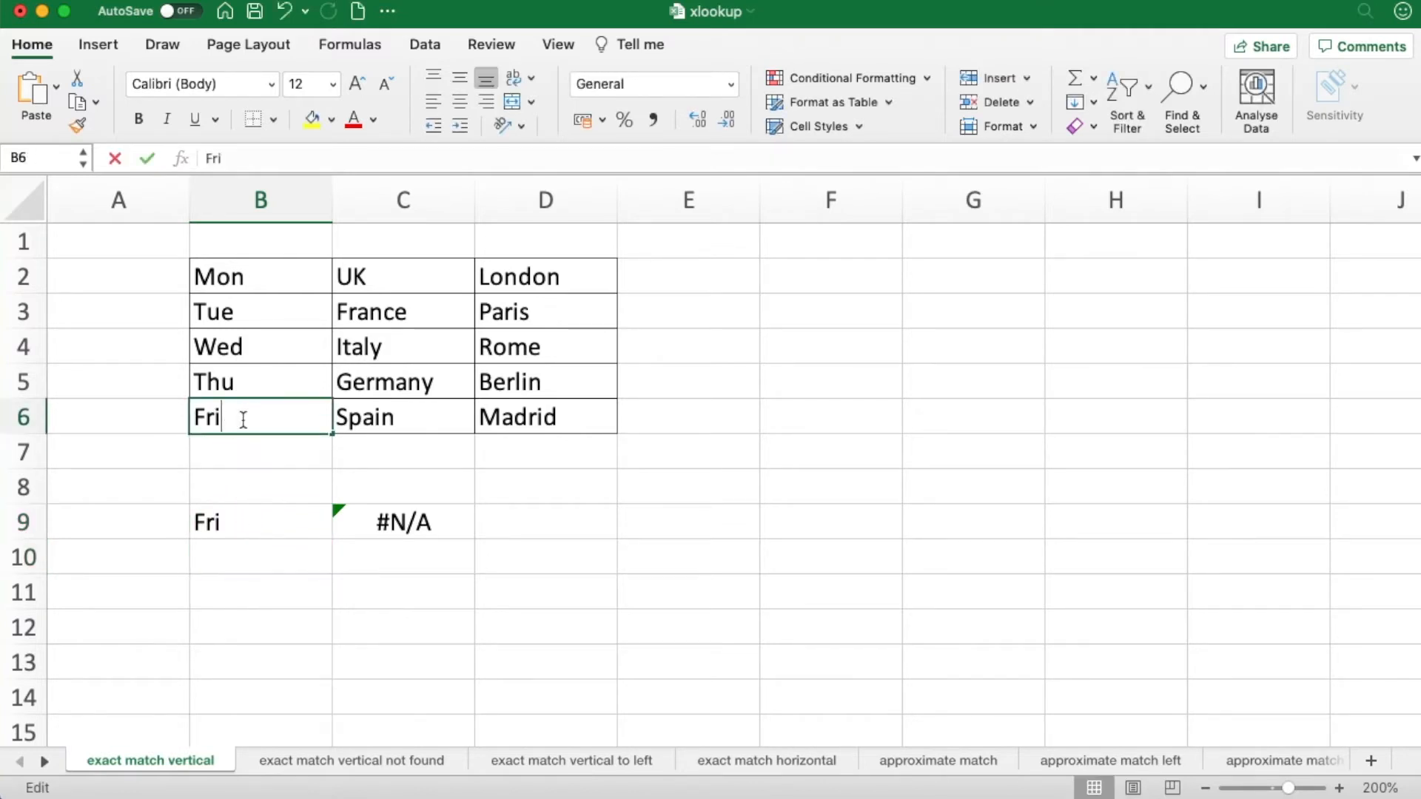
click(267, 523)
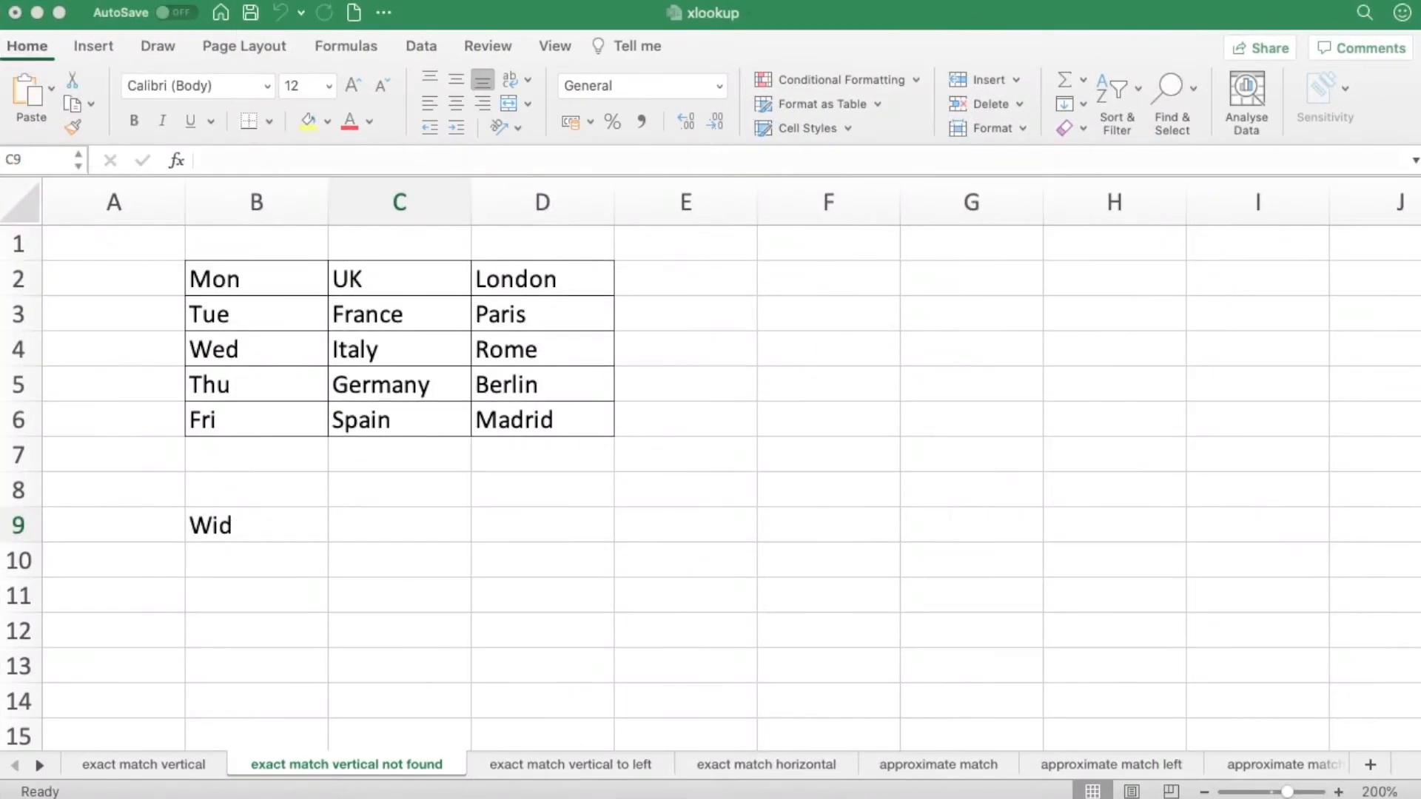
Compare the misspelled day in B9 with the matching weekday entry in B4
click(272, 524)
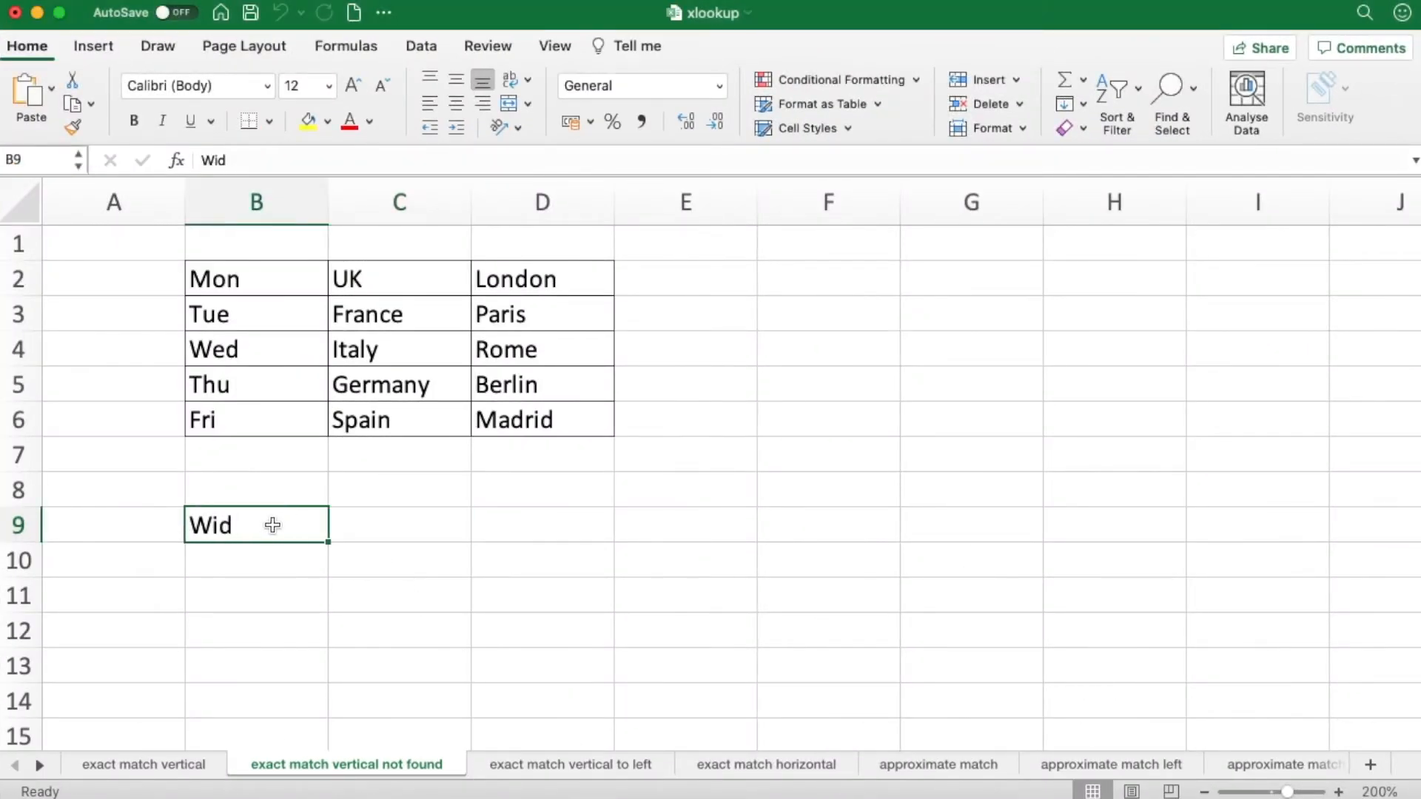
click(252, 349)
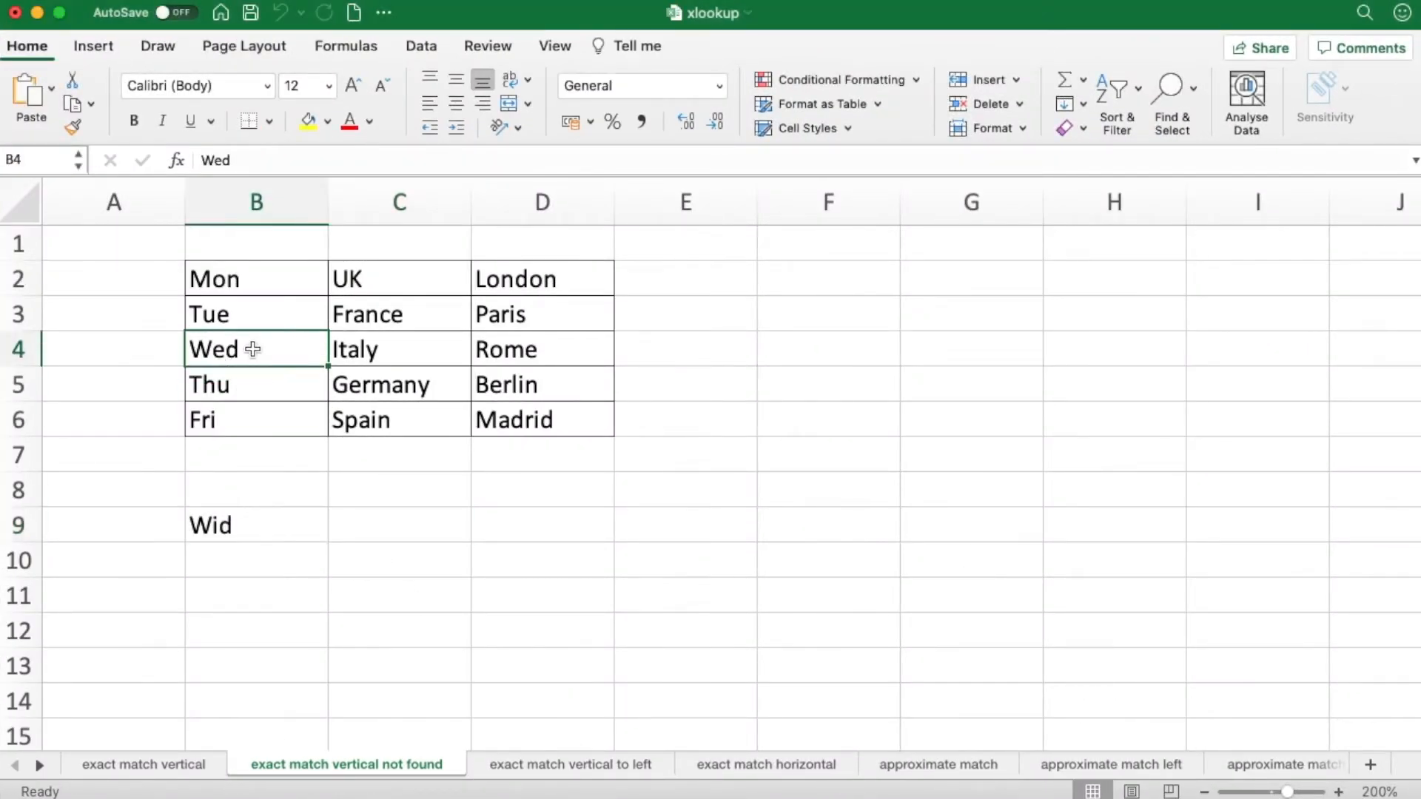
click(267, 526)
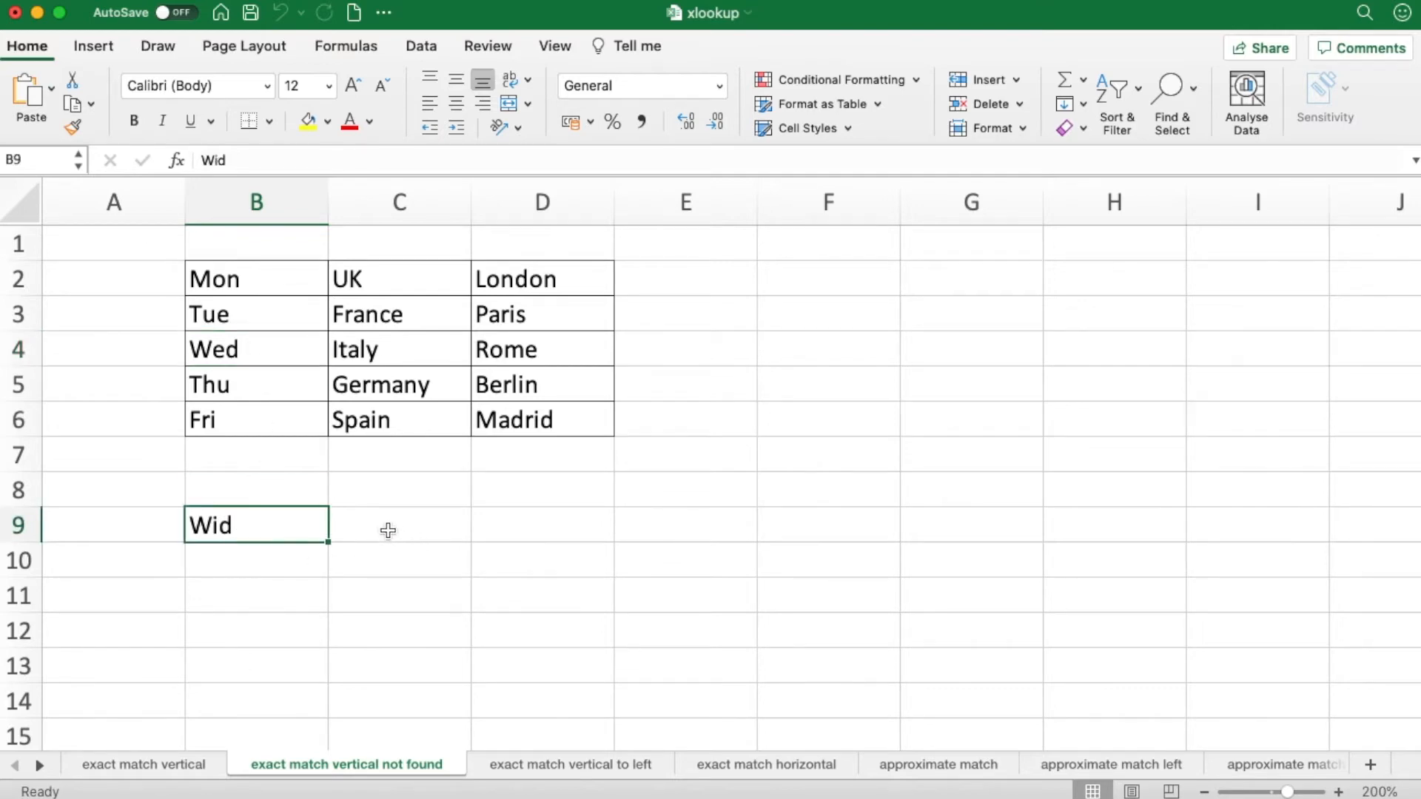
Enter =XLOOKUP(B9,B2:B6,D2:D6) in C9 to look up the city for the misspelled day in B9
click(386, 526)
text(=xl)
key(Tab)
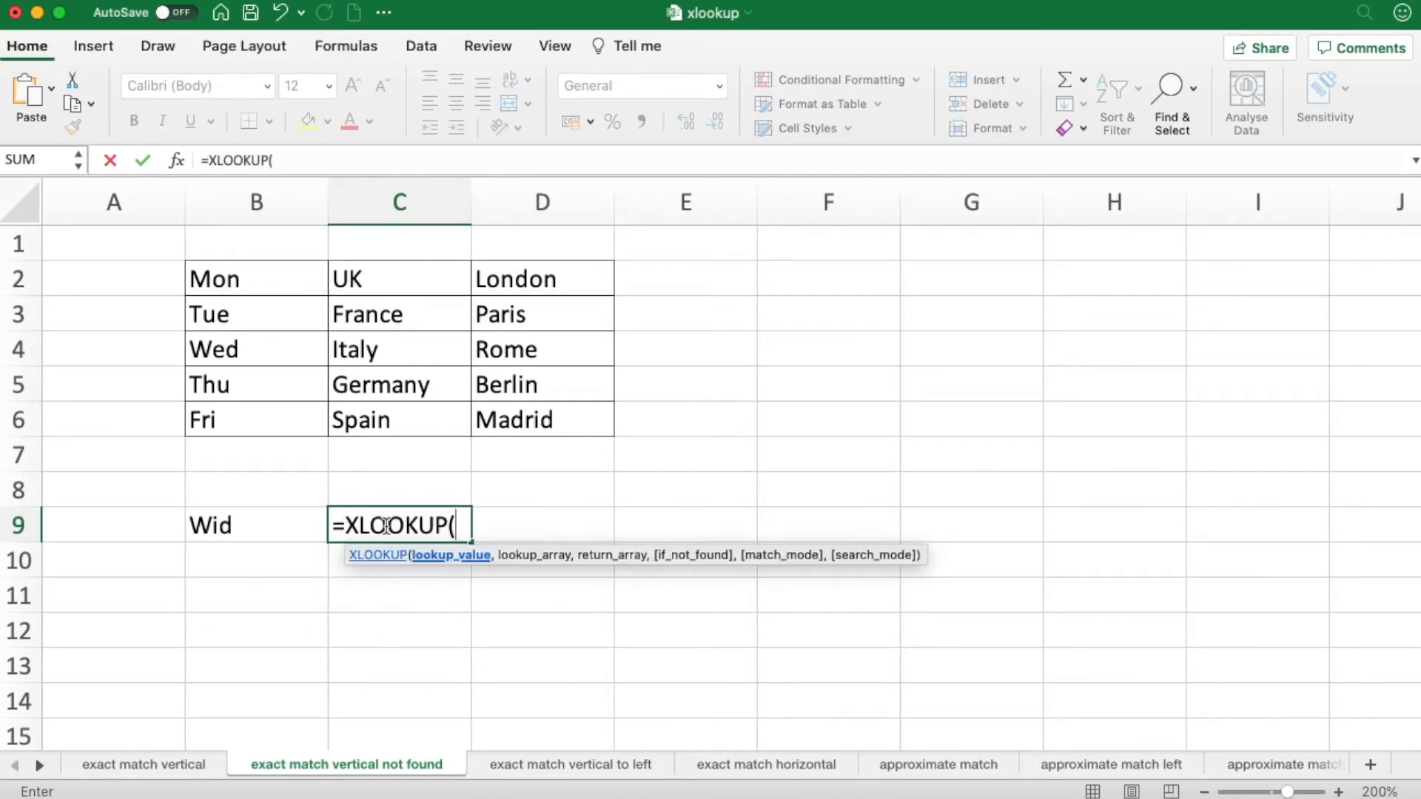
click(280, 525)
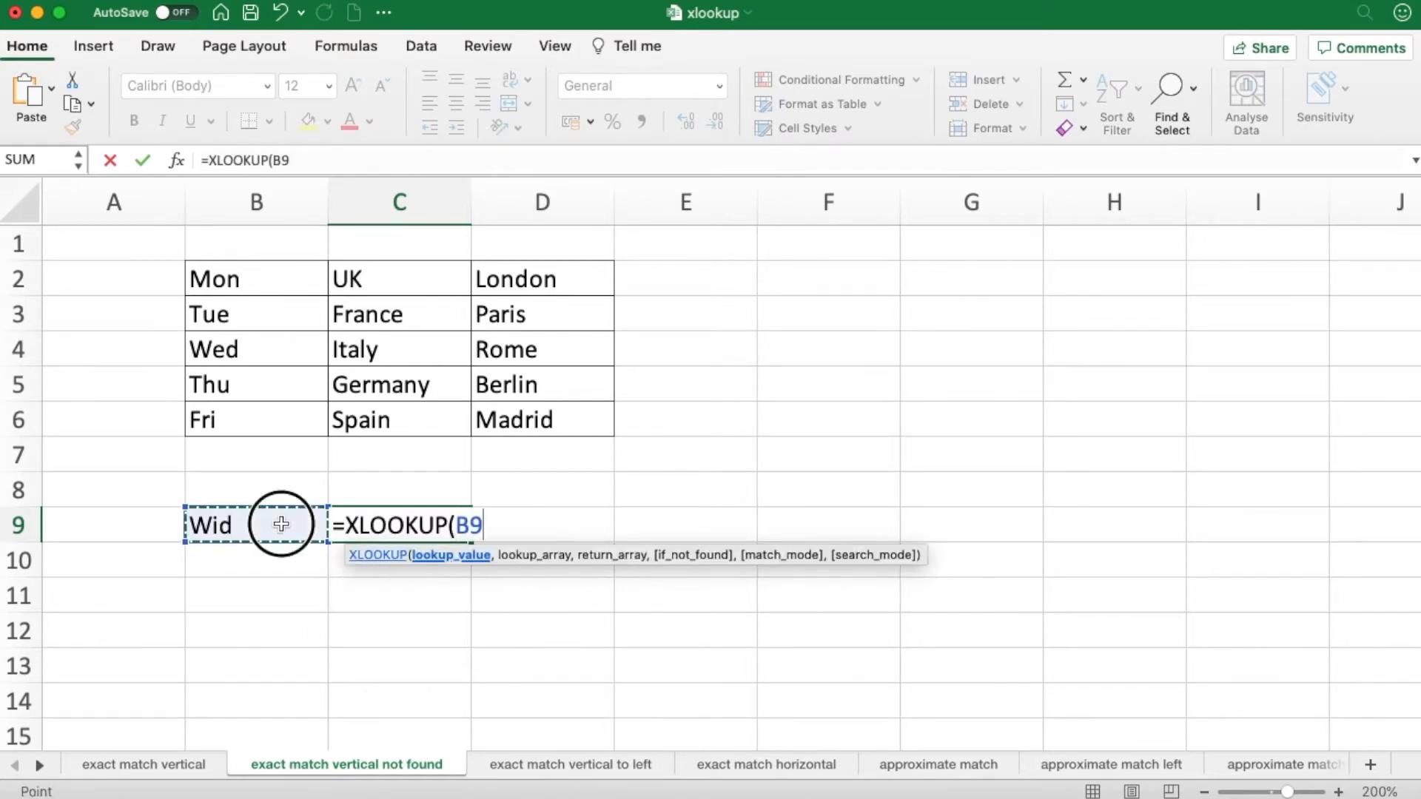
text(,)
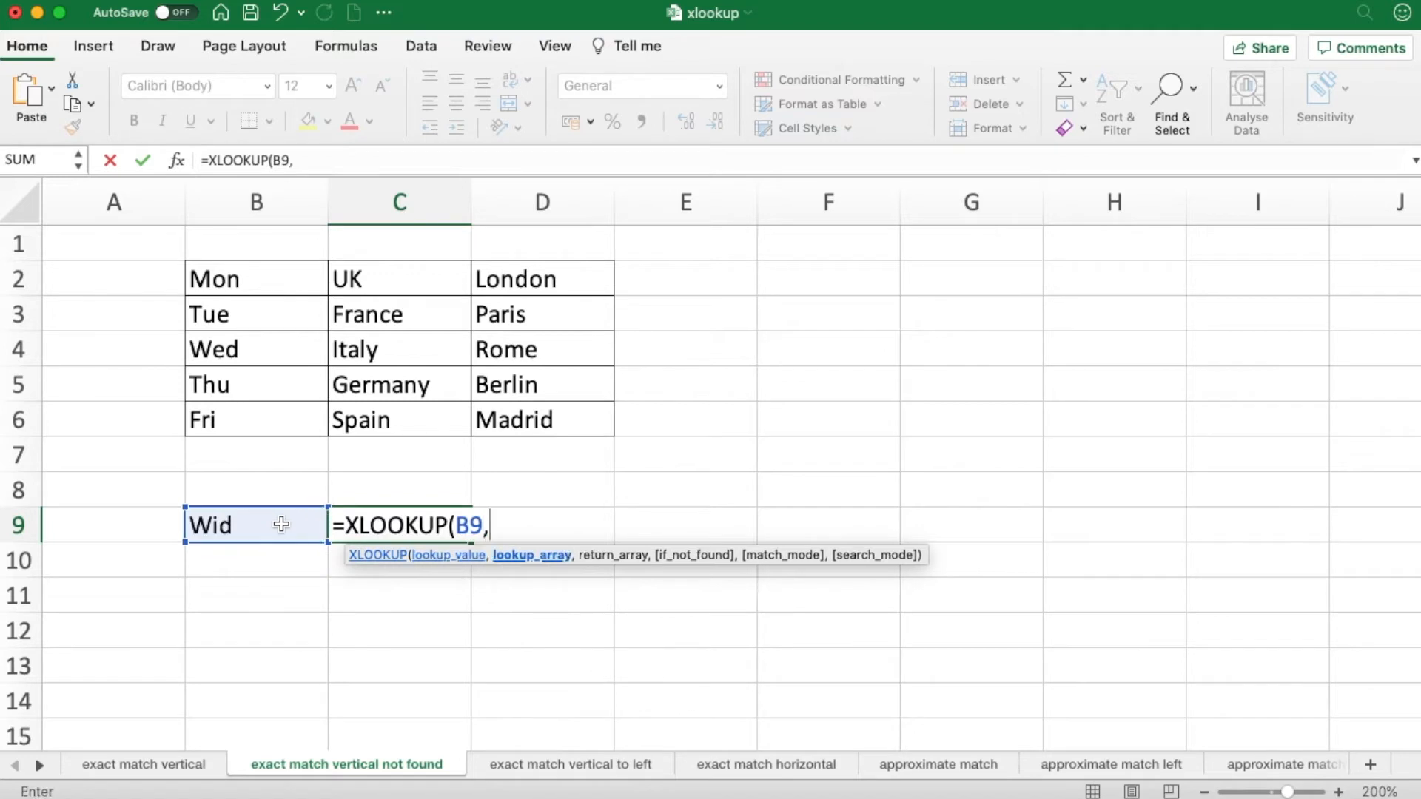
drag(266, 288, 263, 435)
text(,)
drag(540, 282, 532, 410)
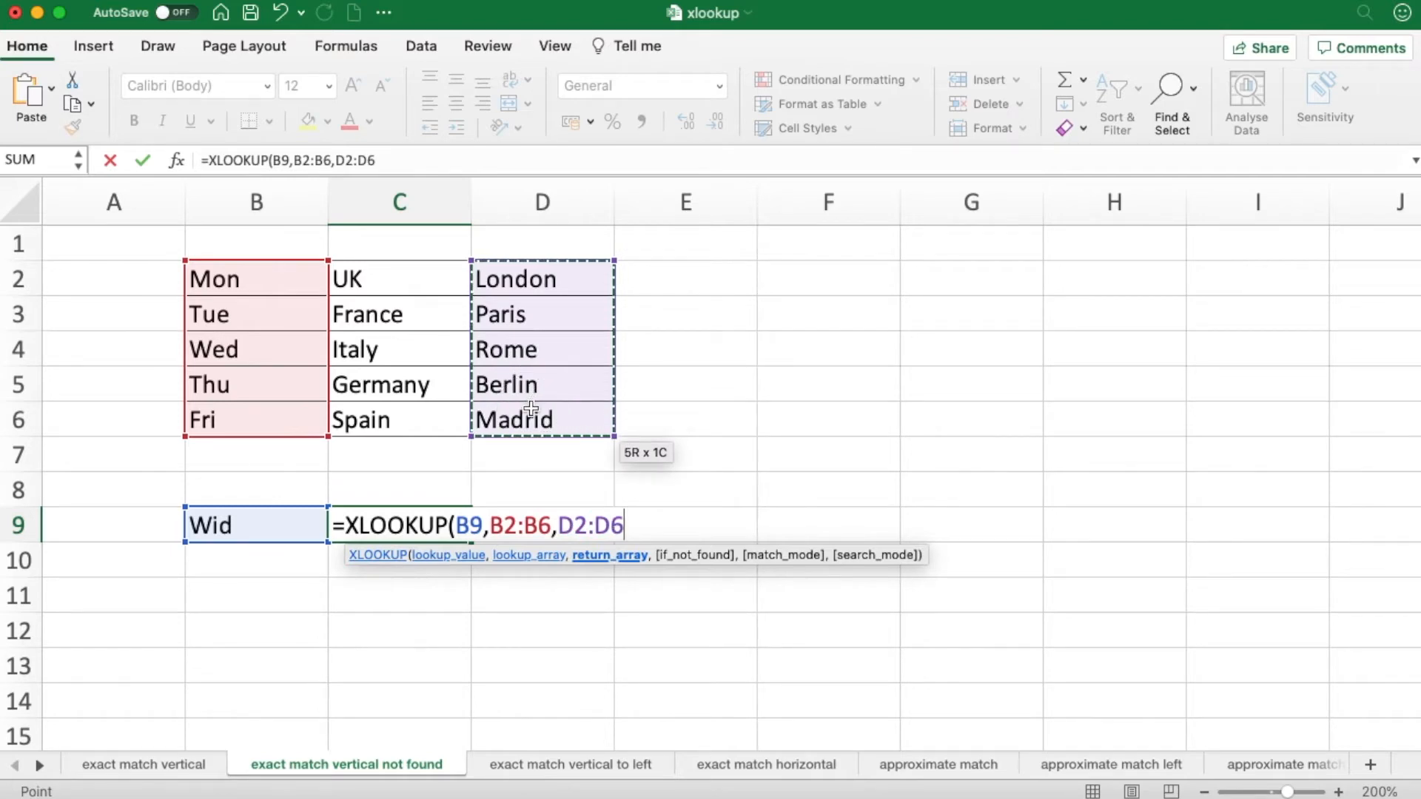
key(Return)
click(442, 526)
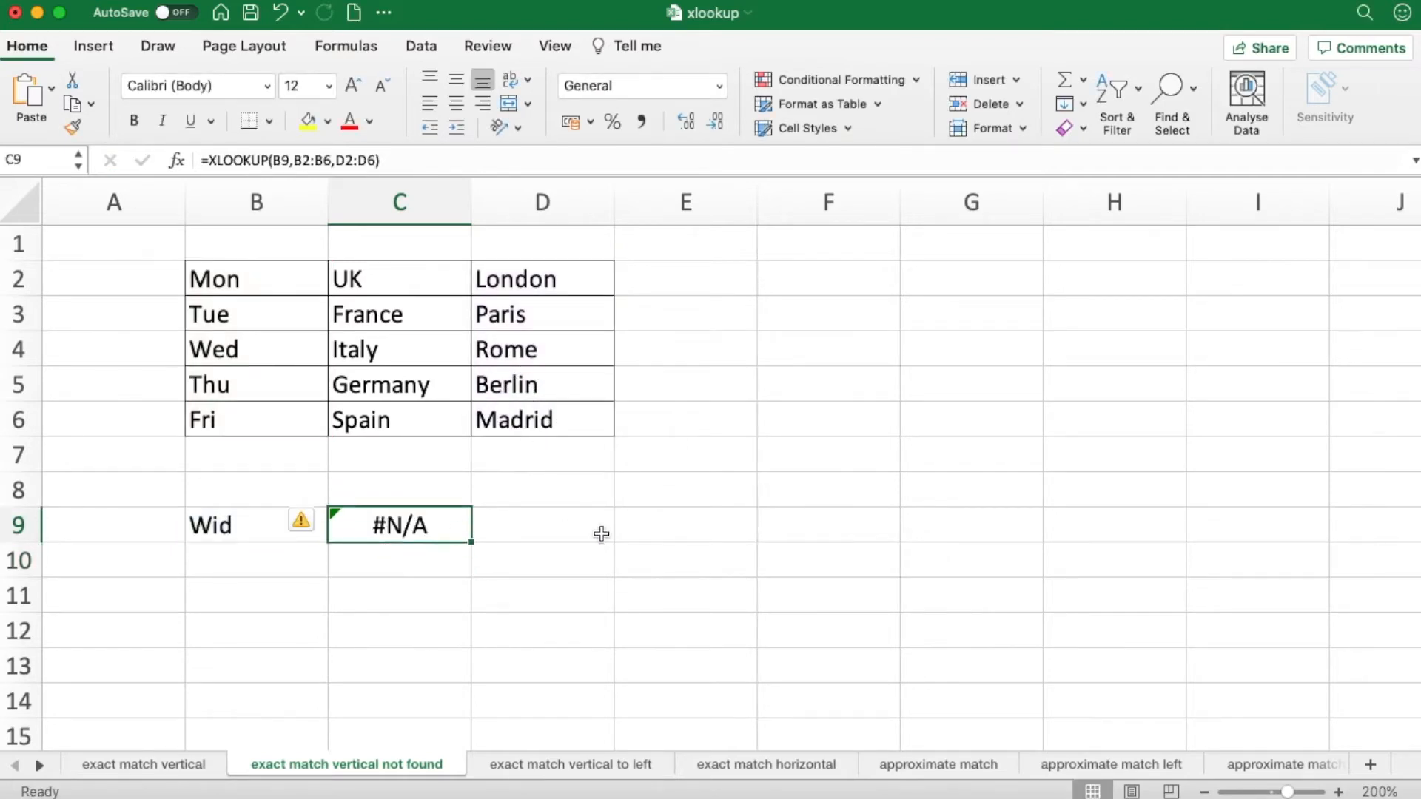
Correct the spelling of the day in B9 to Wed
click(252, 526)
double_click(249, 527)
click(220, 528)
key(BackSpace)
text(e)
key(Return)
click(450, 564)
Add a trailing space after Wed in B9 so that it no longer matches the table entry exactly
click(267, 528)
double_click(262, 525)
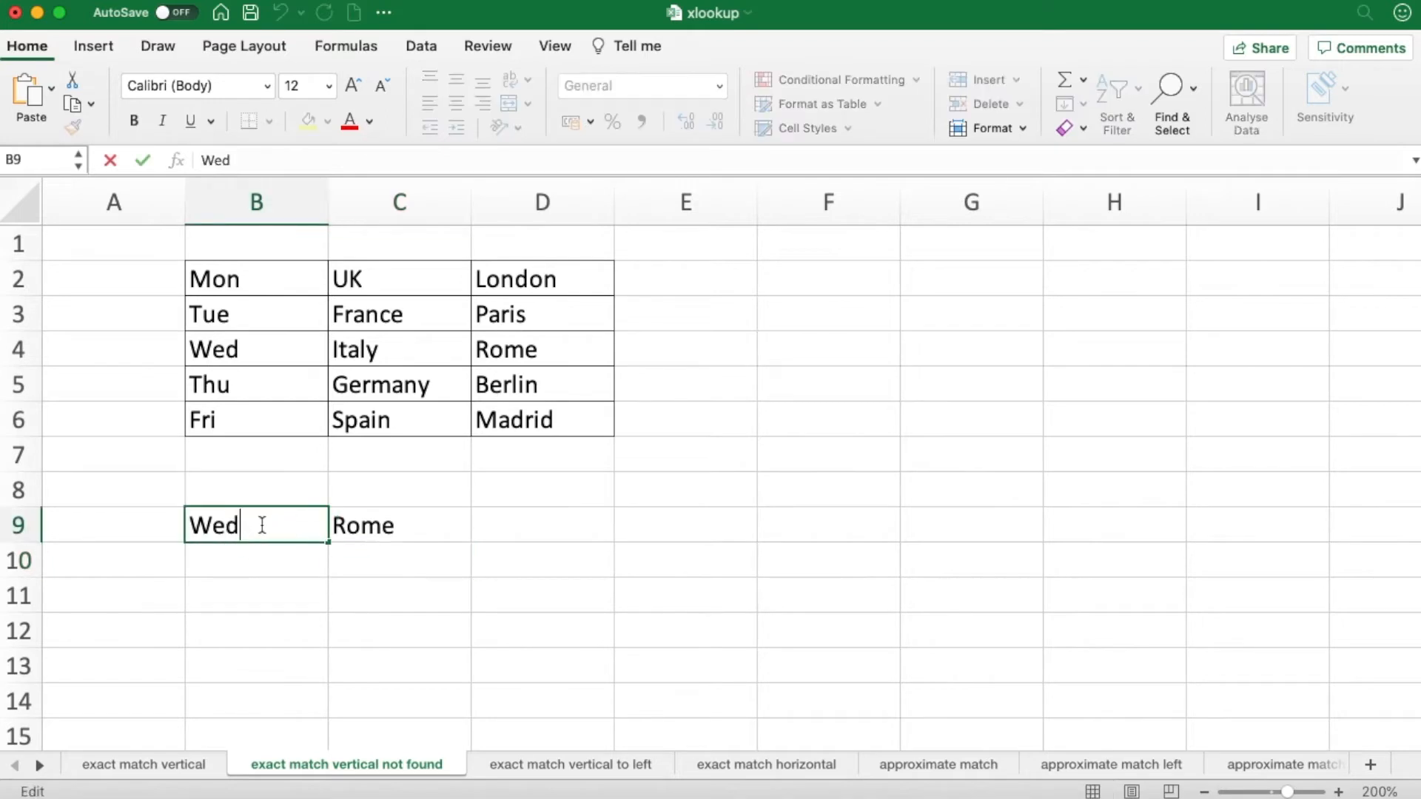
key(Return)
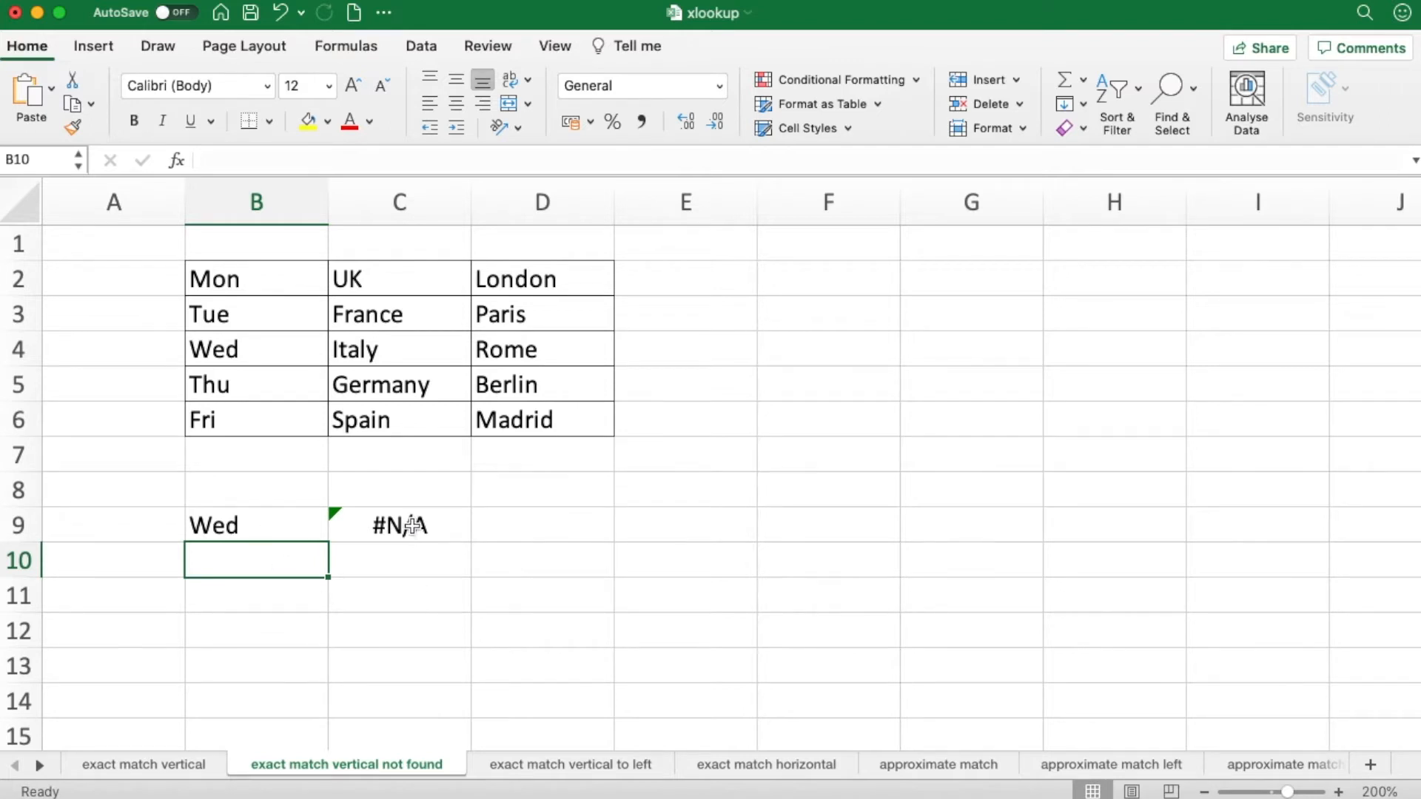
click(290, 606)
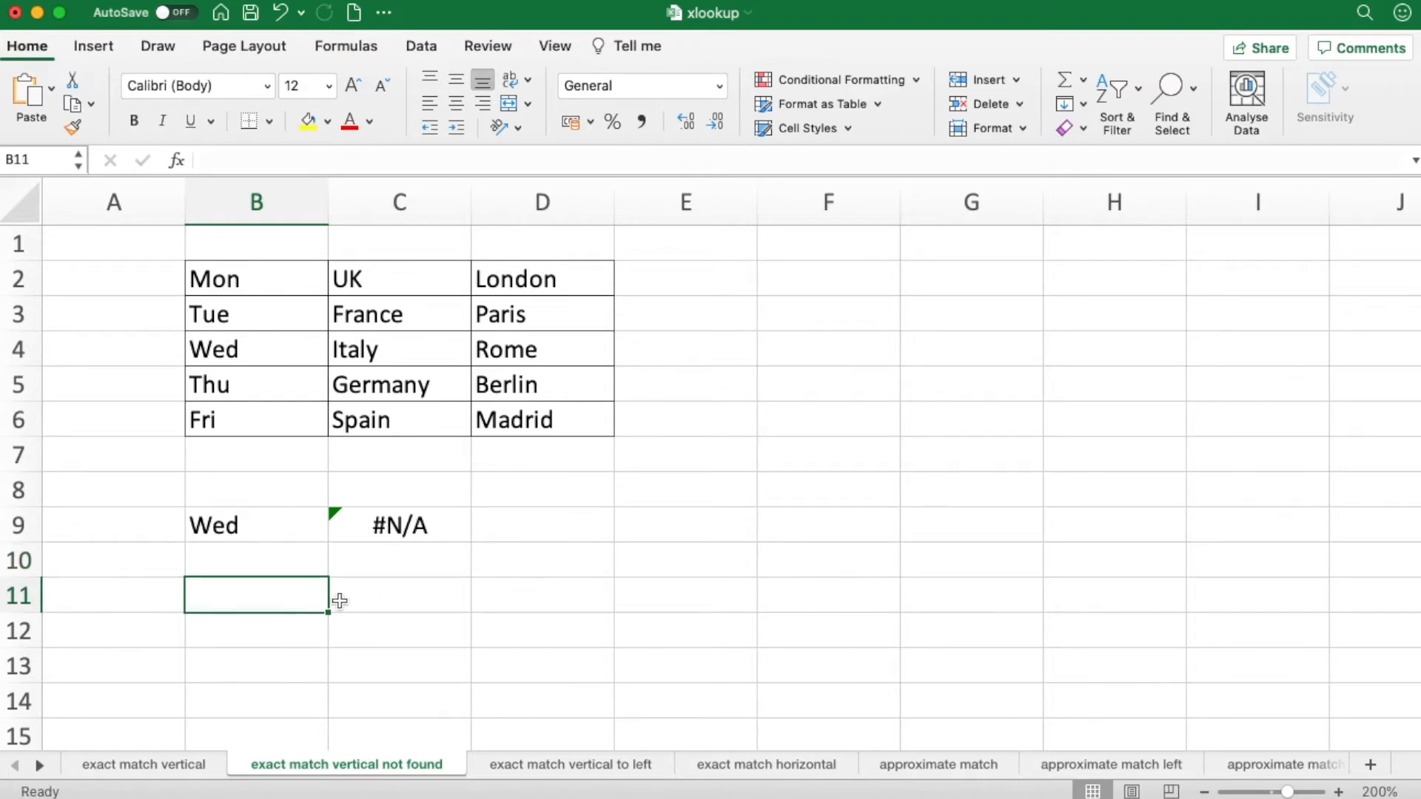
click(279, 525)
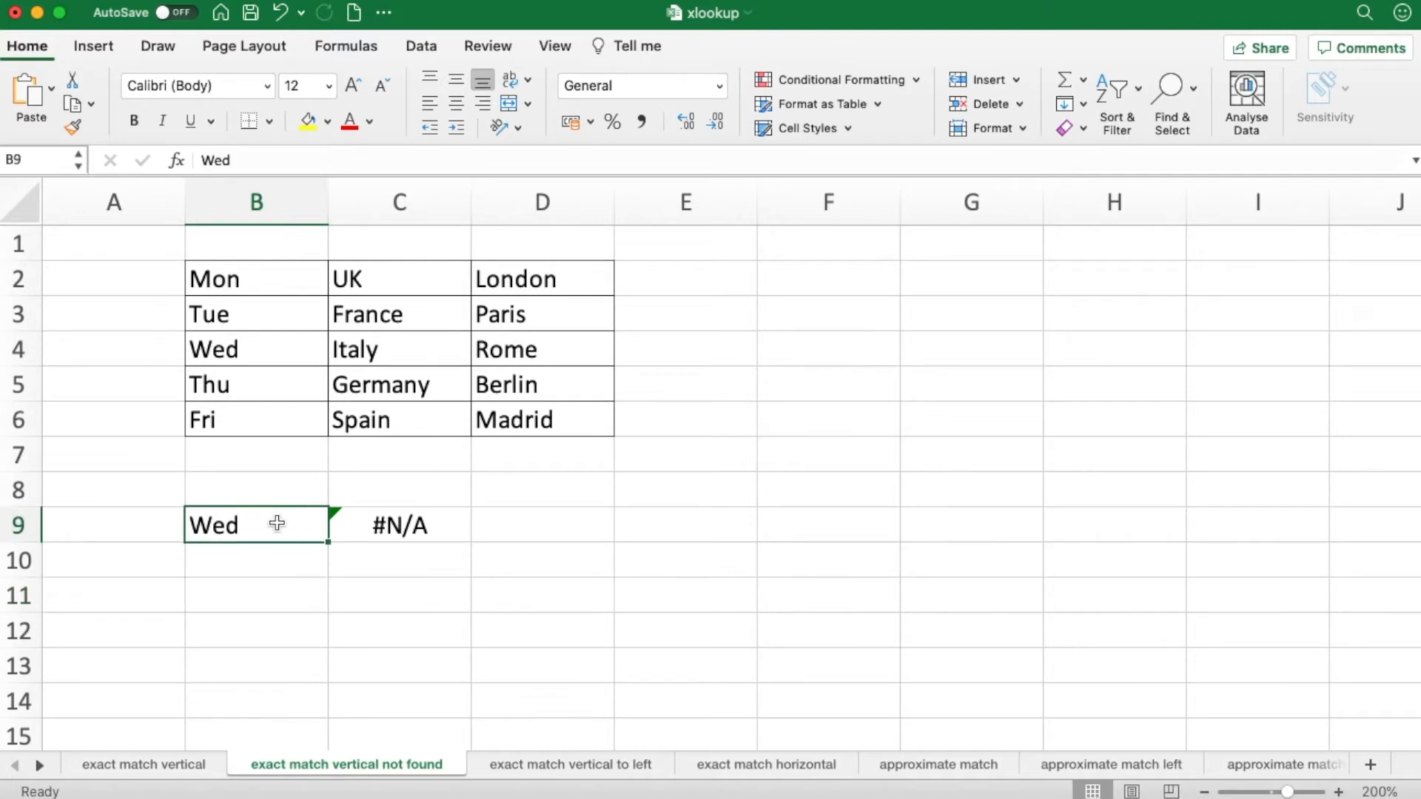
Add "Not found" as the if_not_found argument of the XLOOKUP formula in C9
click(403, 527)
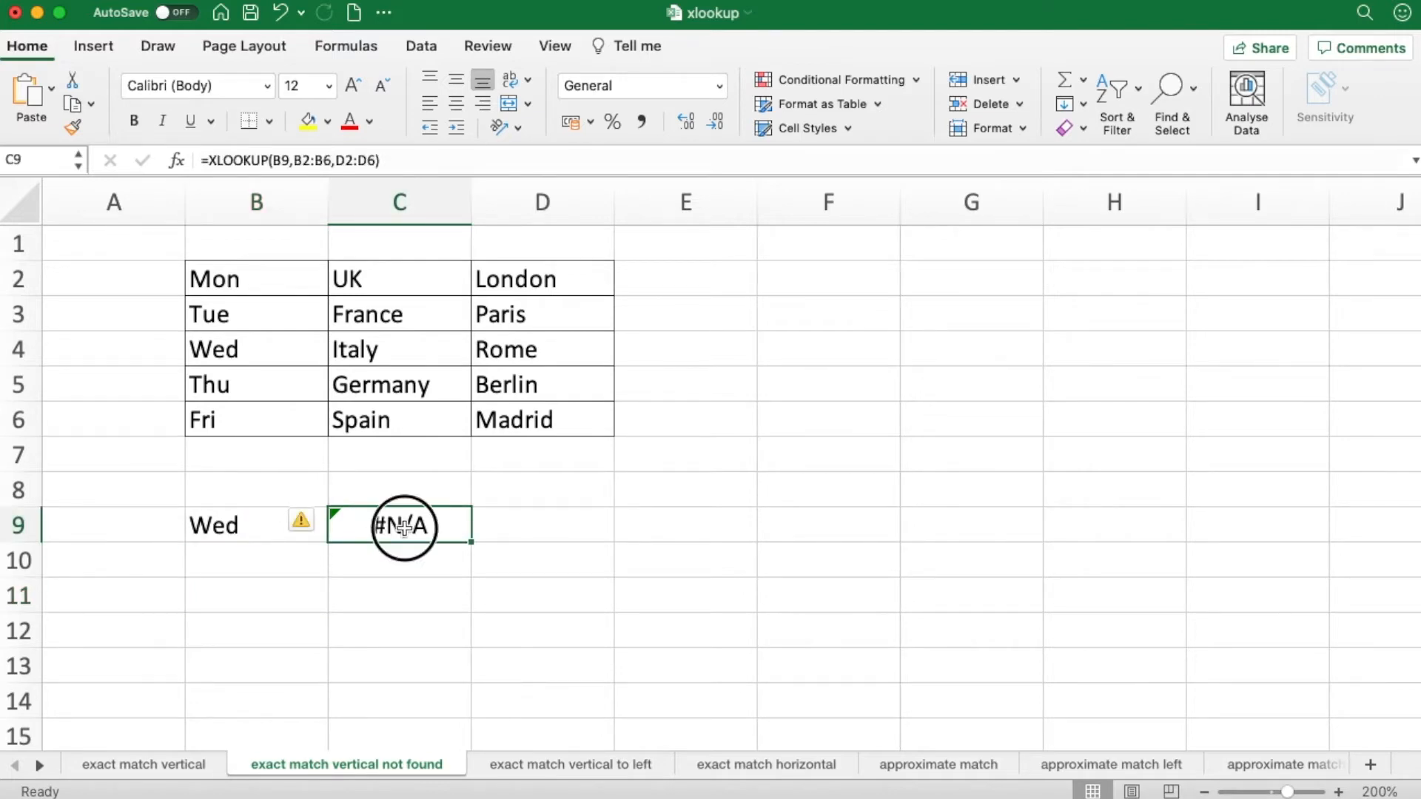
double_click(403, 526)
click(623, 524)
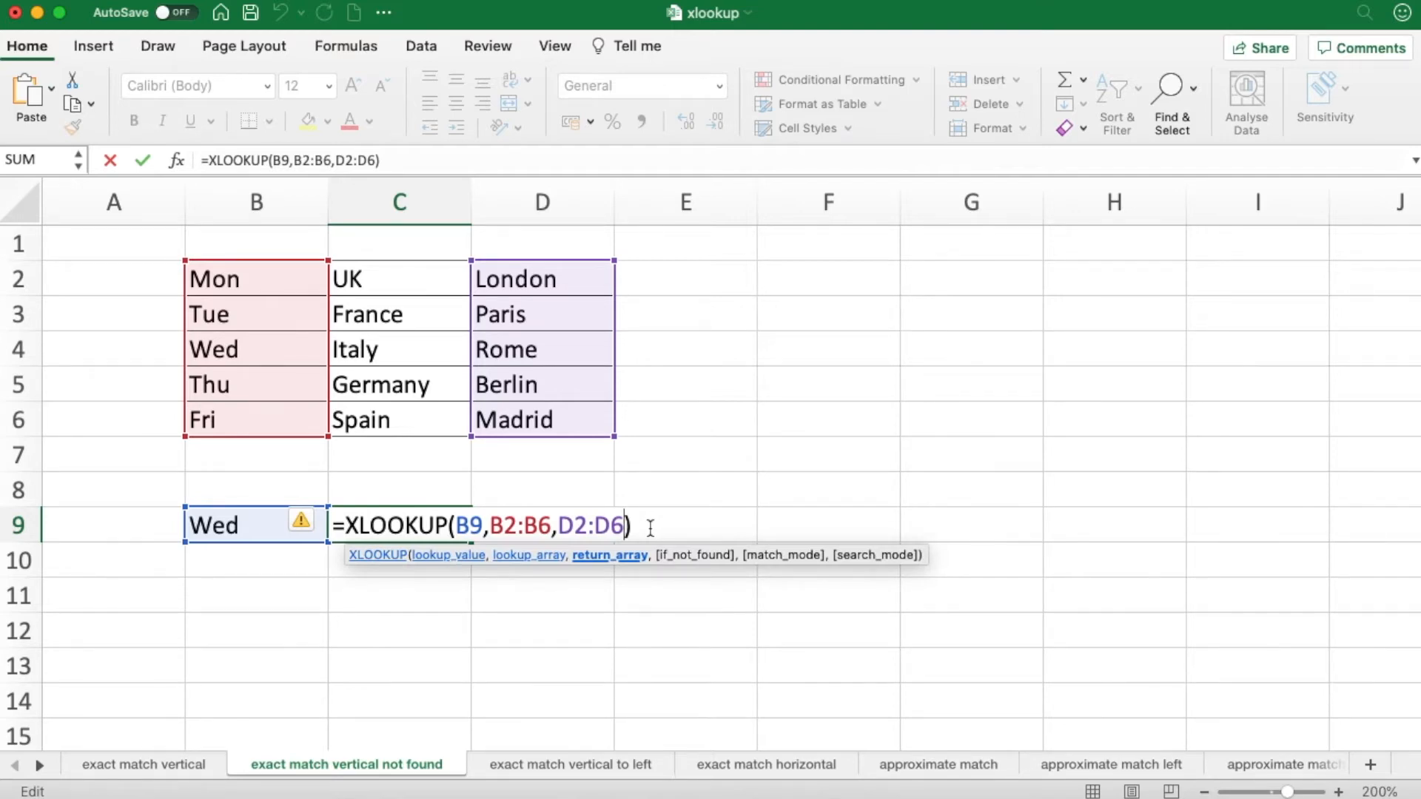
text(,)
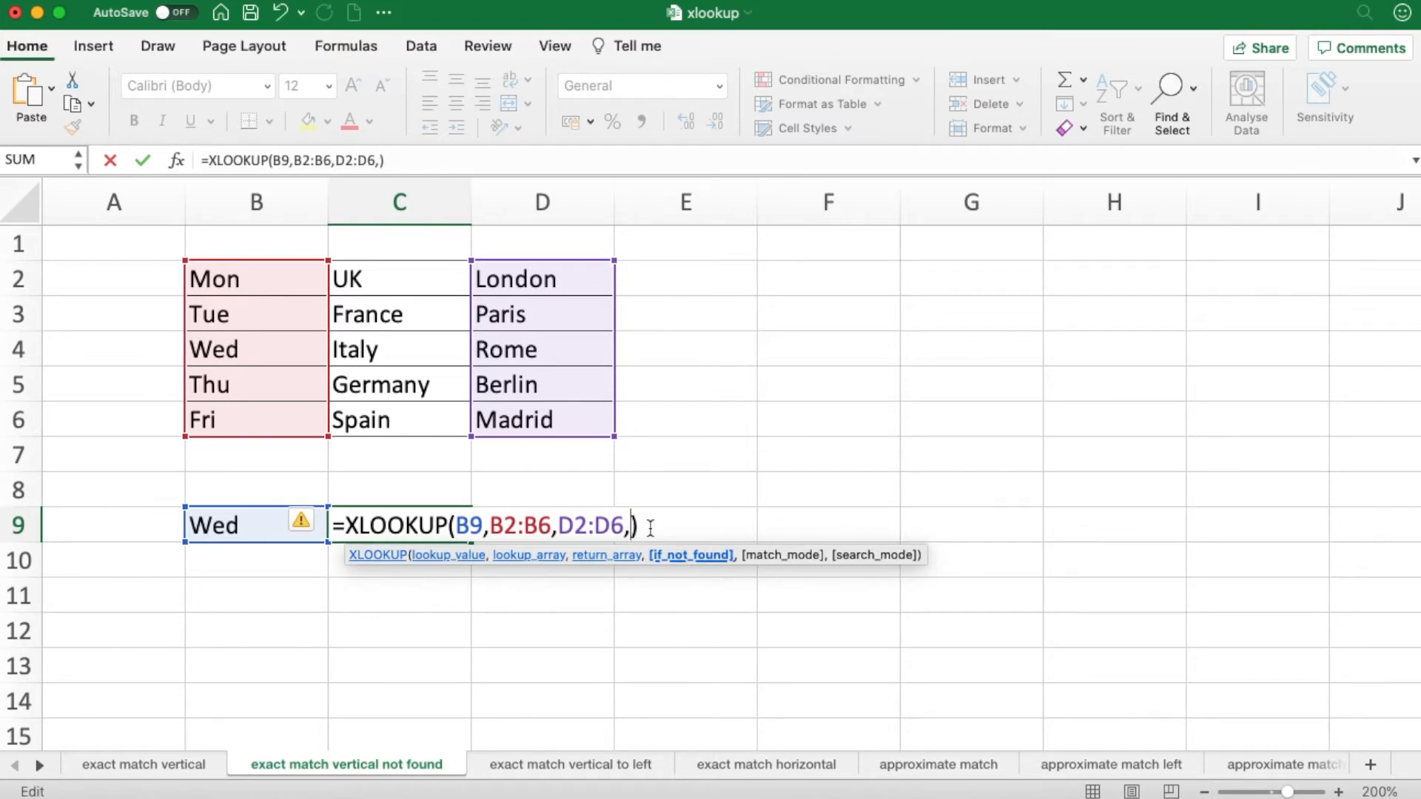
text("Not )
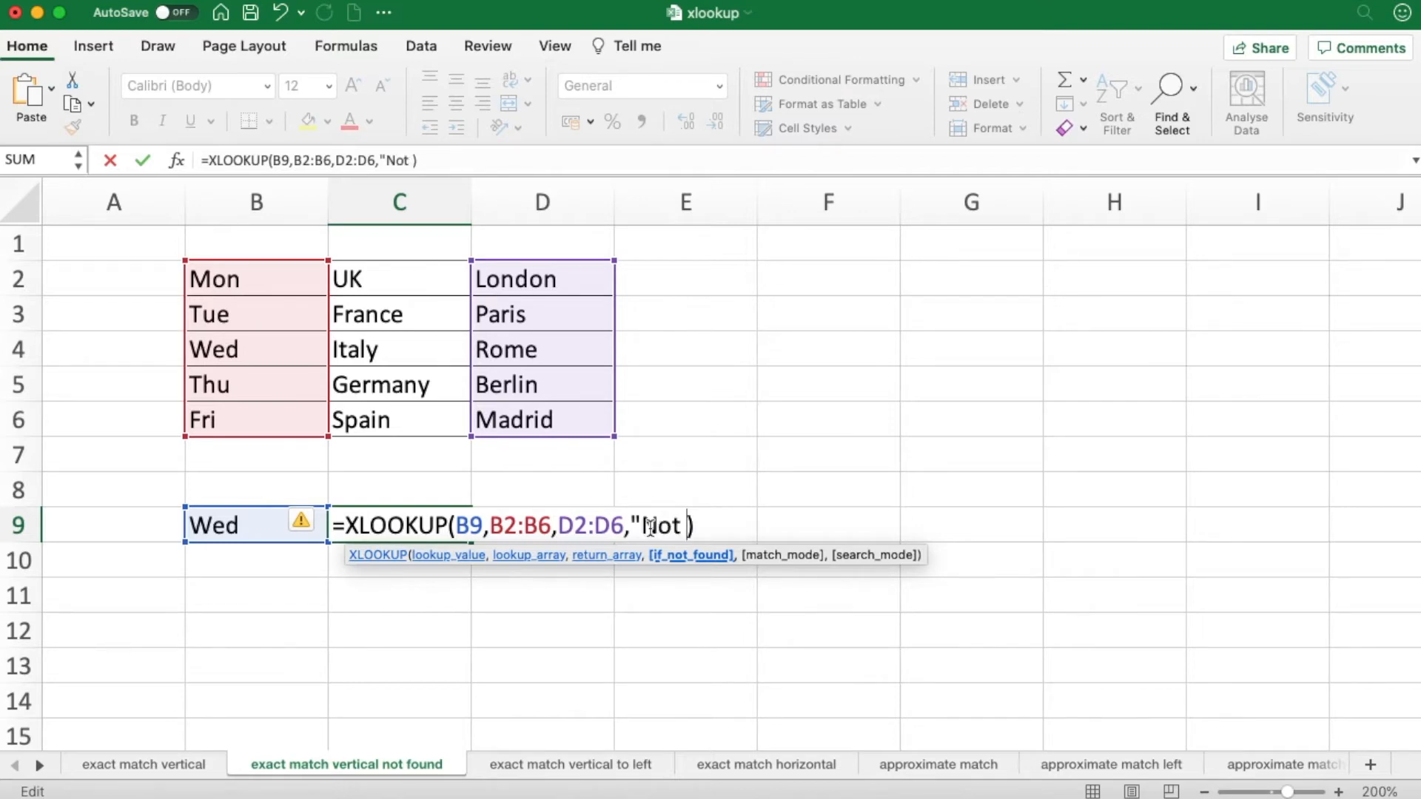
text(found)
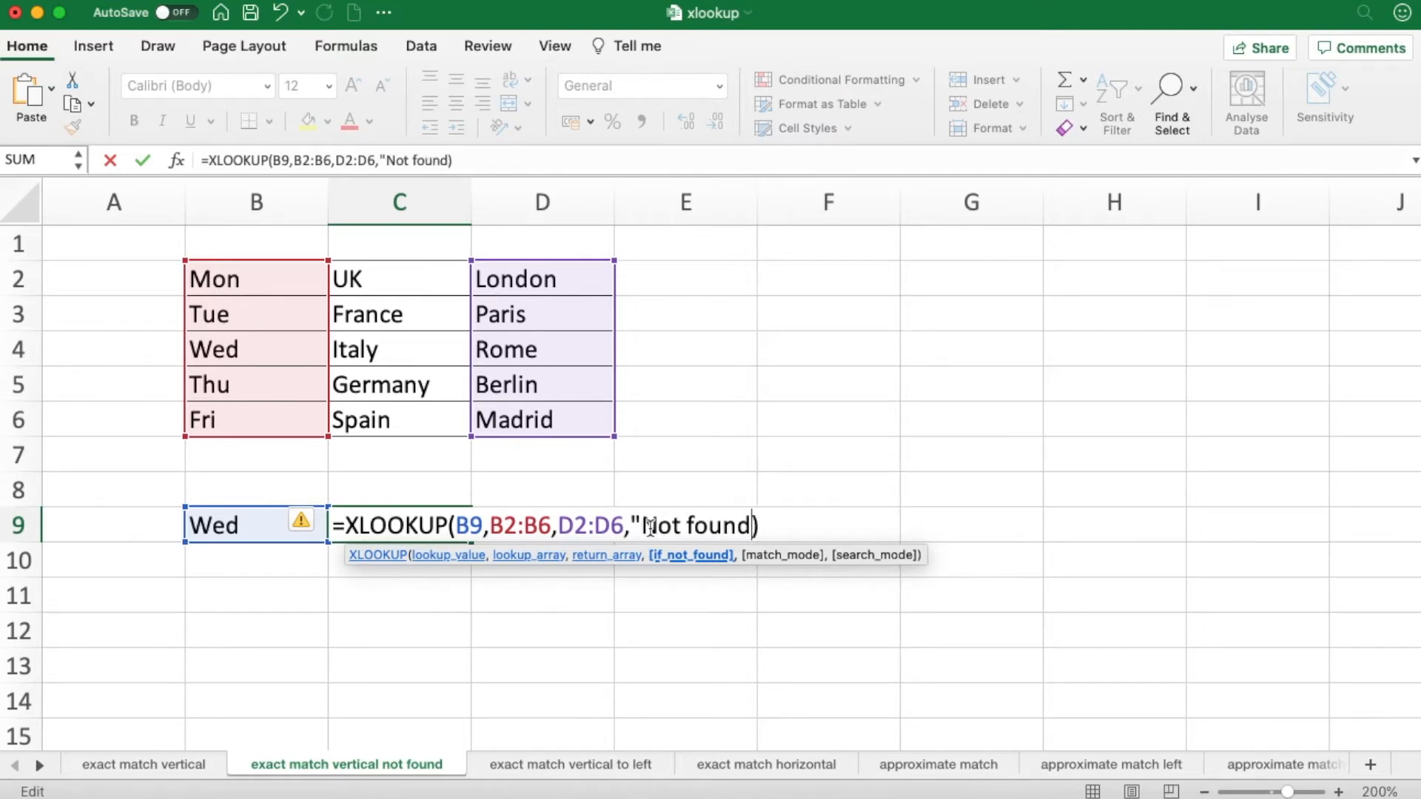
text(")
key(Return)
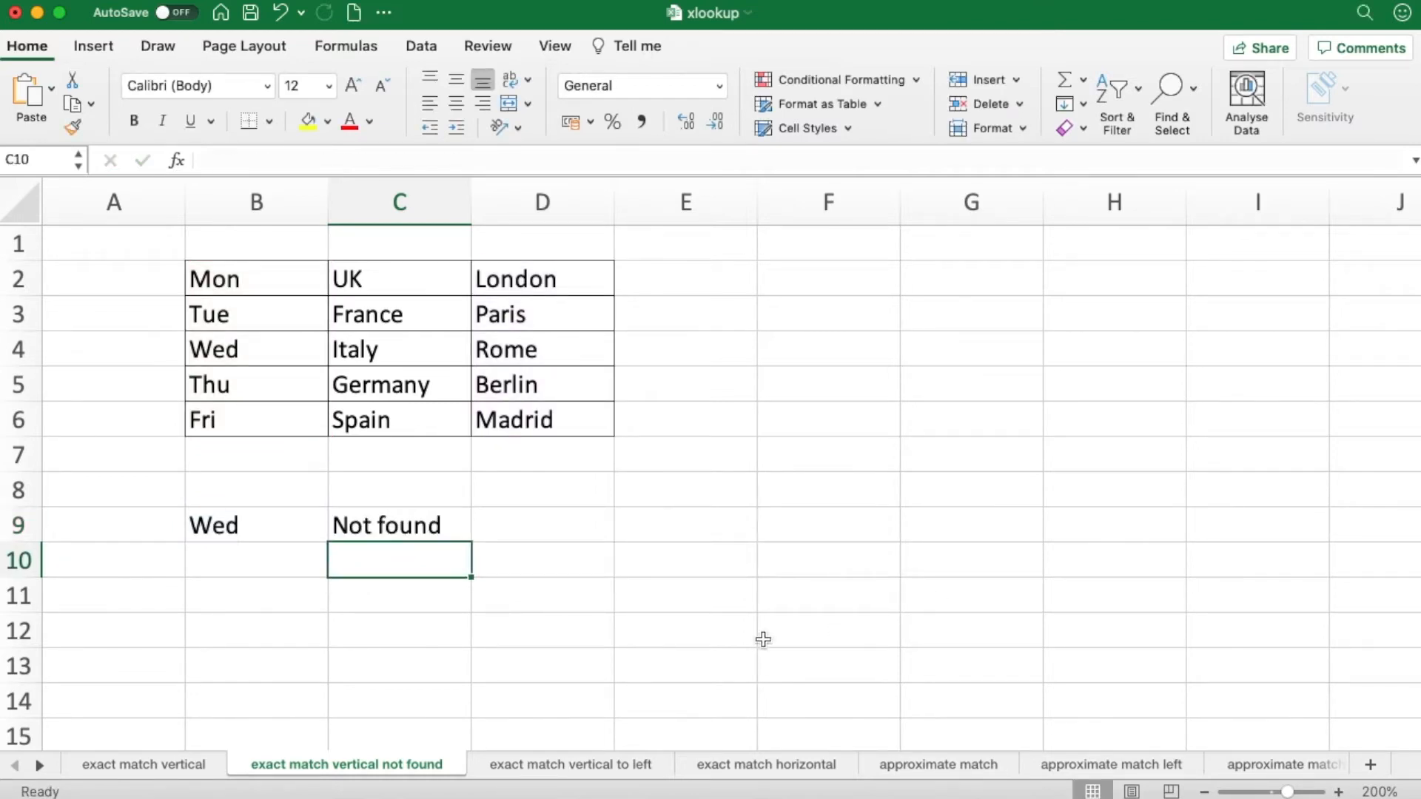
Change the if_not_found text in the C9 formula to "Bad match"
click(420, 530)
double_click(414, 527)
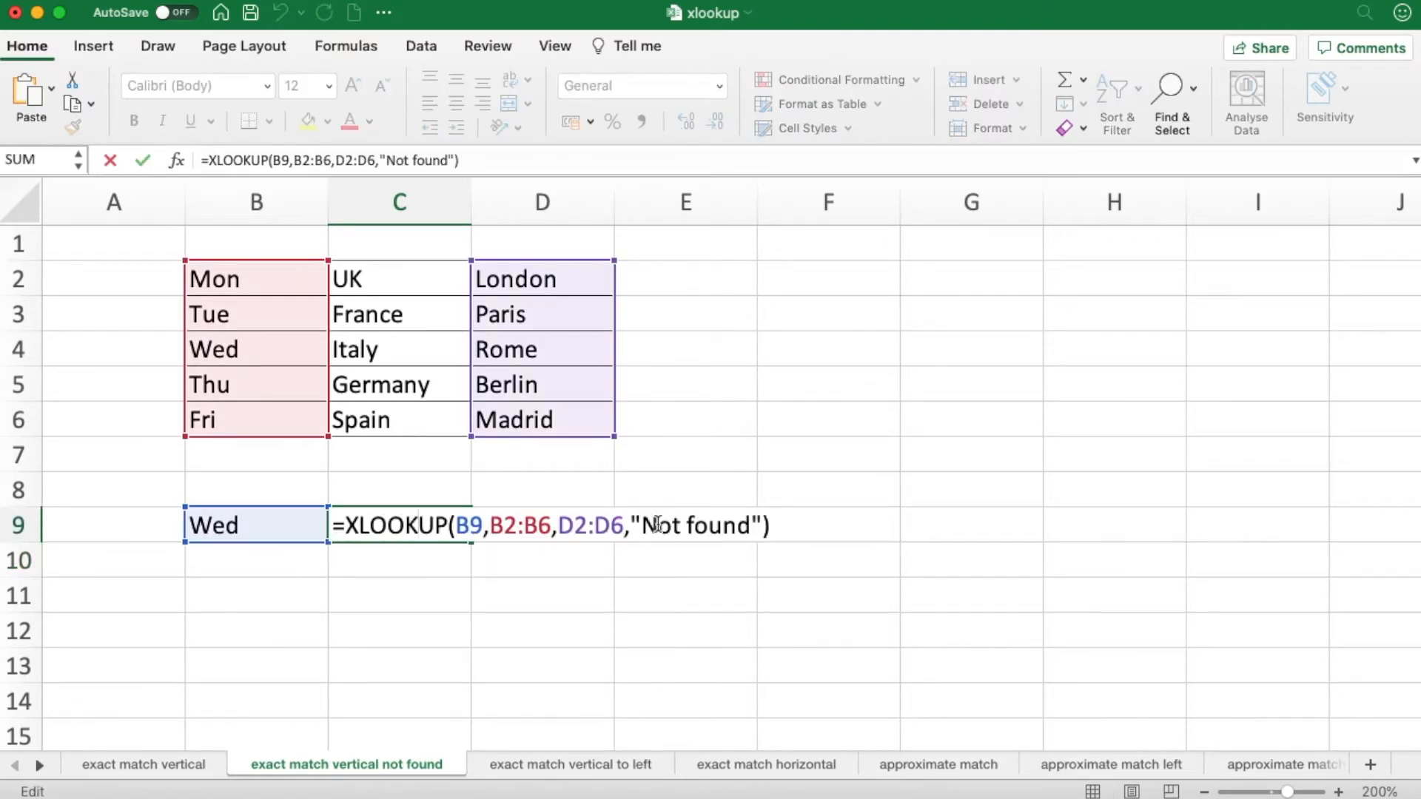
drag(647, 526, 746, 522)
text(Bad )
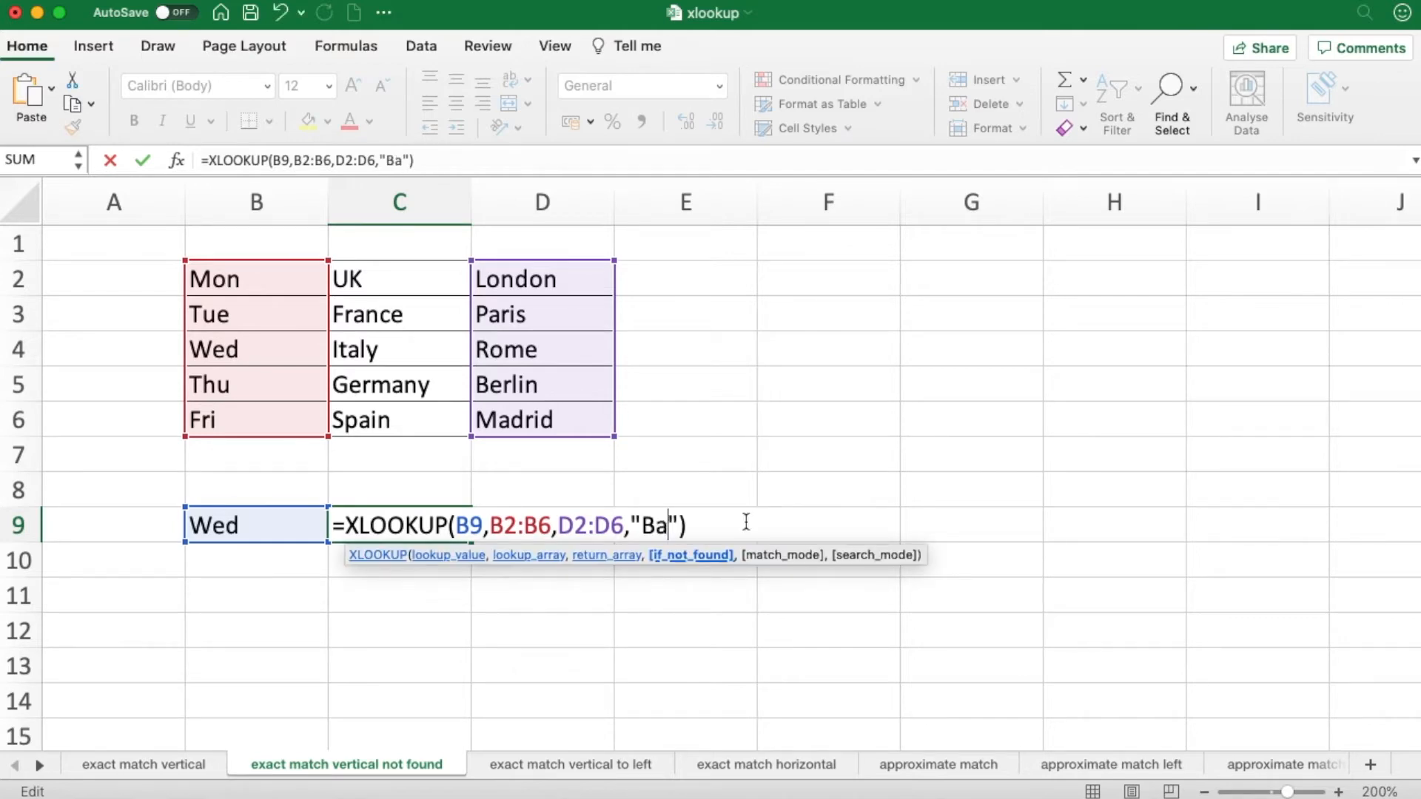
text(match)
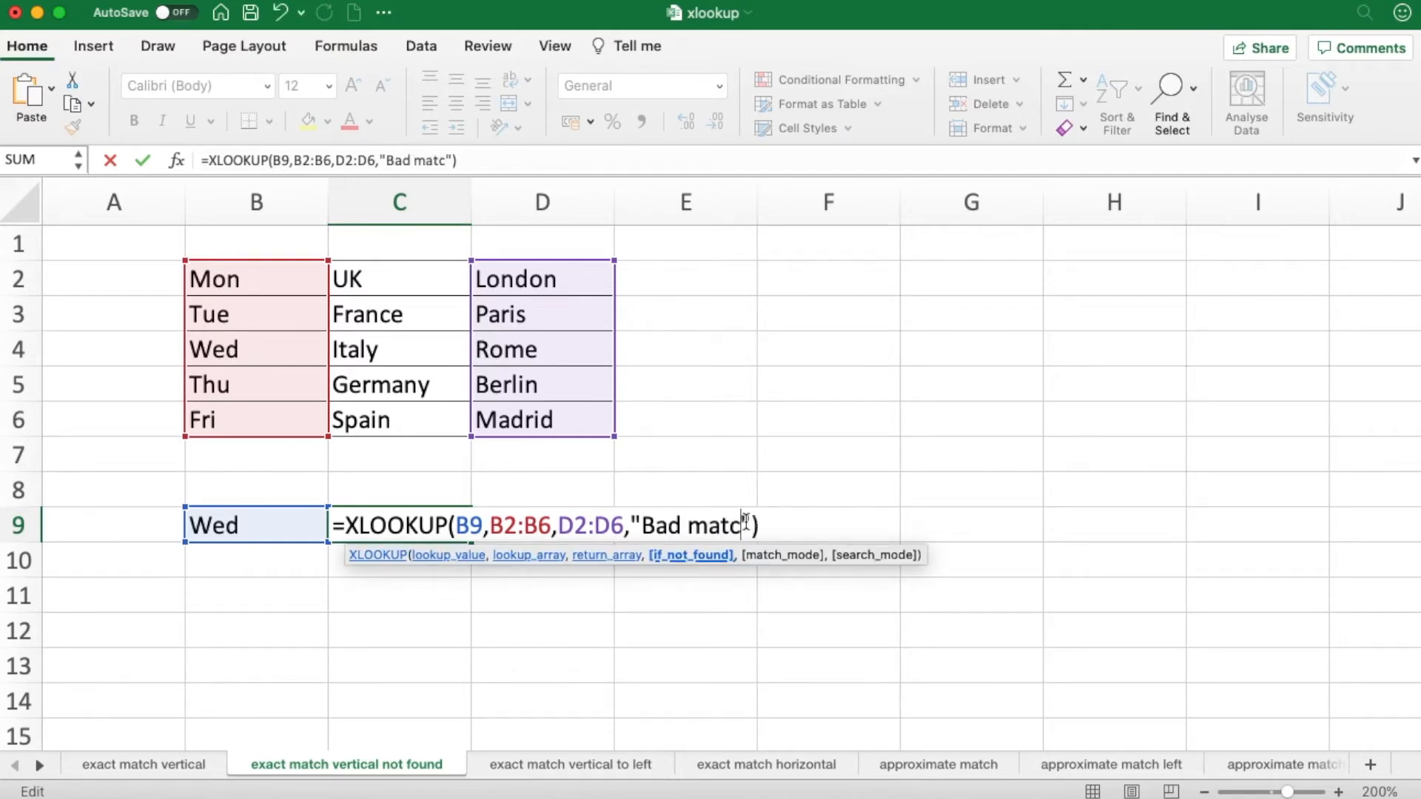
key(Return)
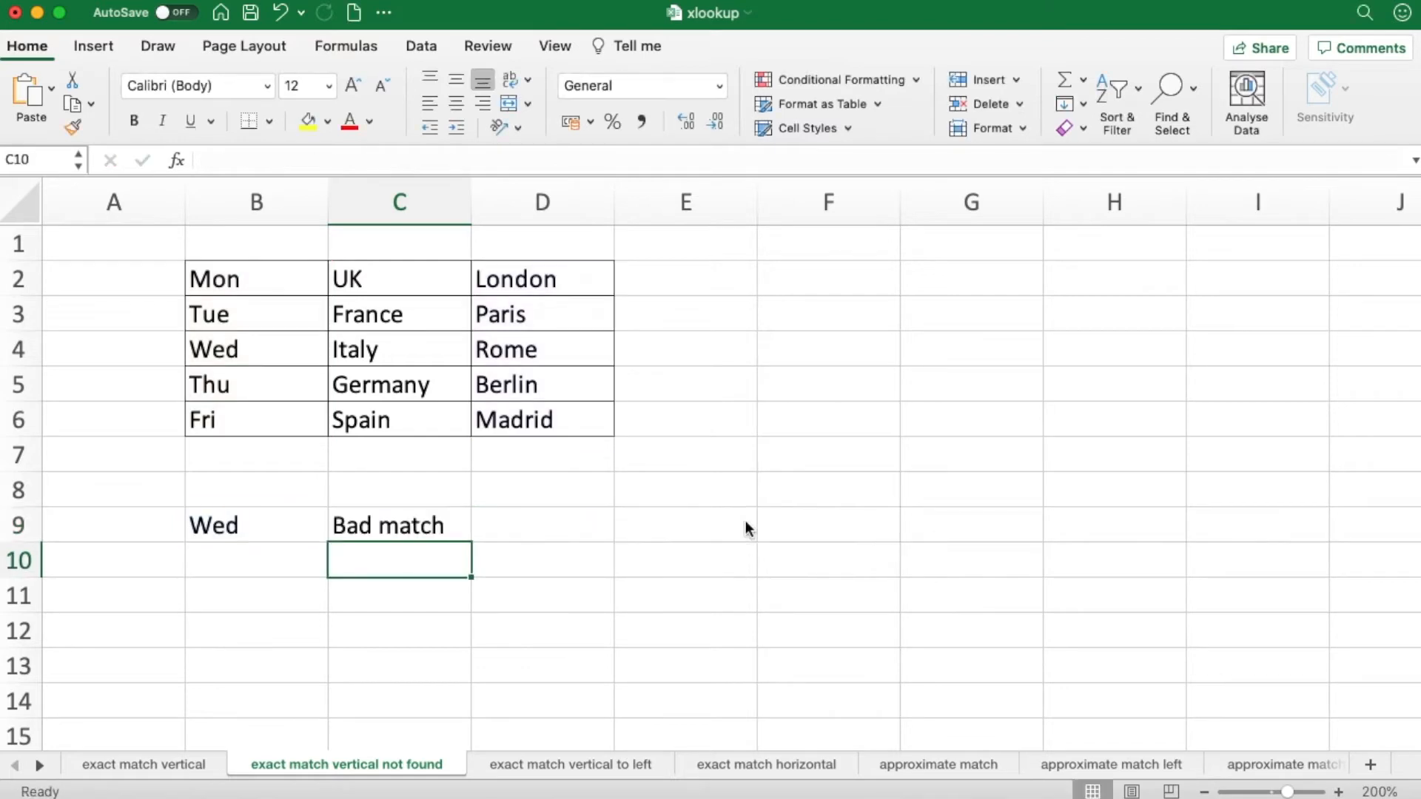
Review the arguments of the XLOOKUP formula in C9, leaving the formula as it is
click(408, 525)
double_click(406, 525)
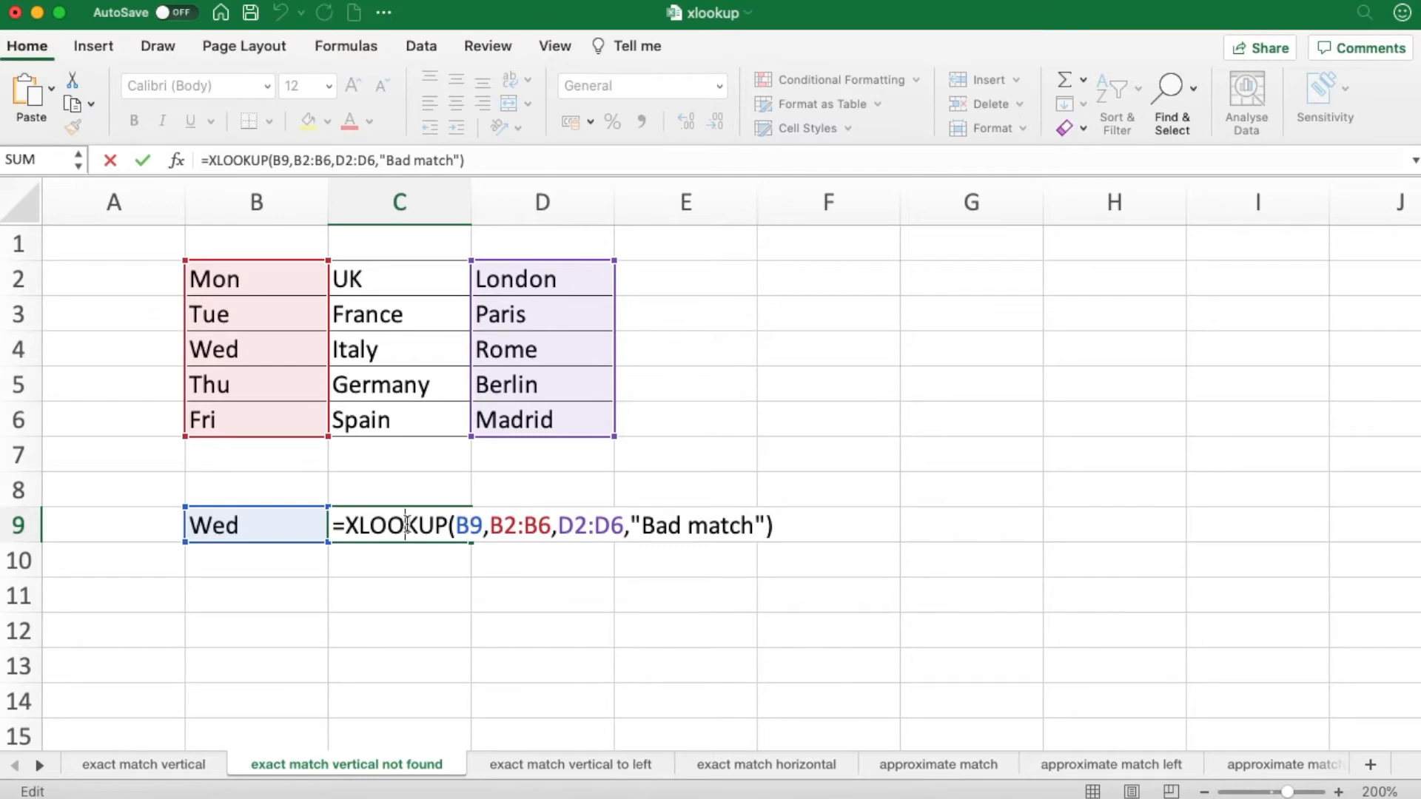
key(Return)
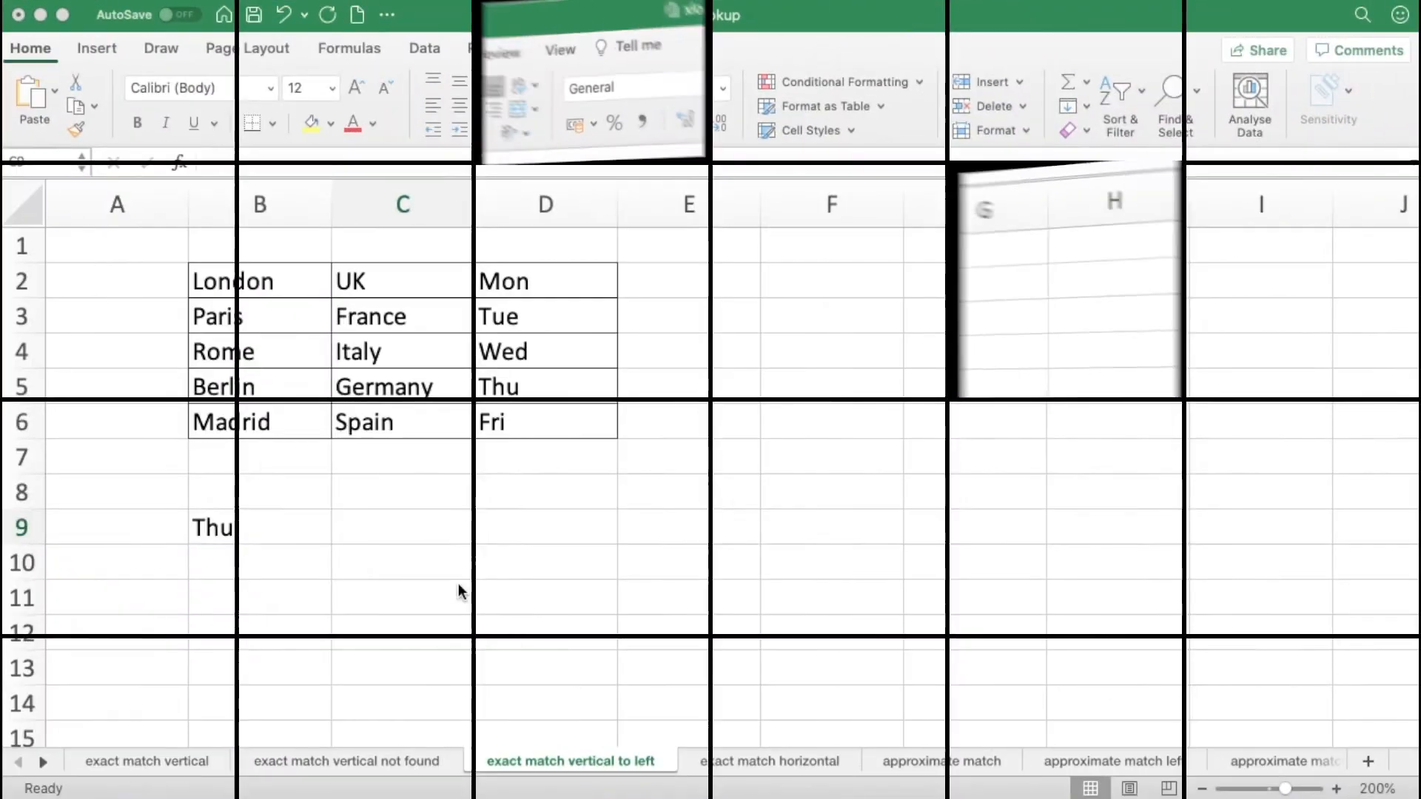
On the exact match vertical to left sheet, examine the day in B9, the days in D2:D6 and the cities in B2:B6
click(257, 526)
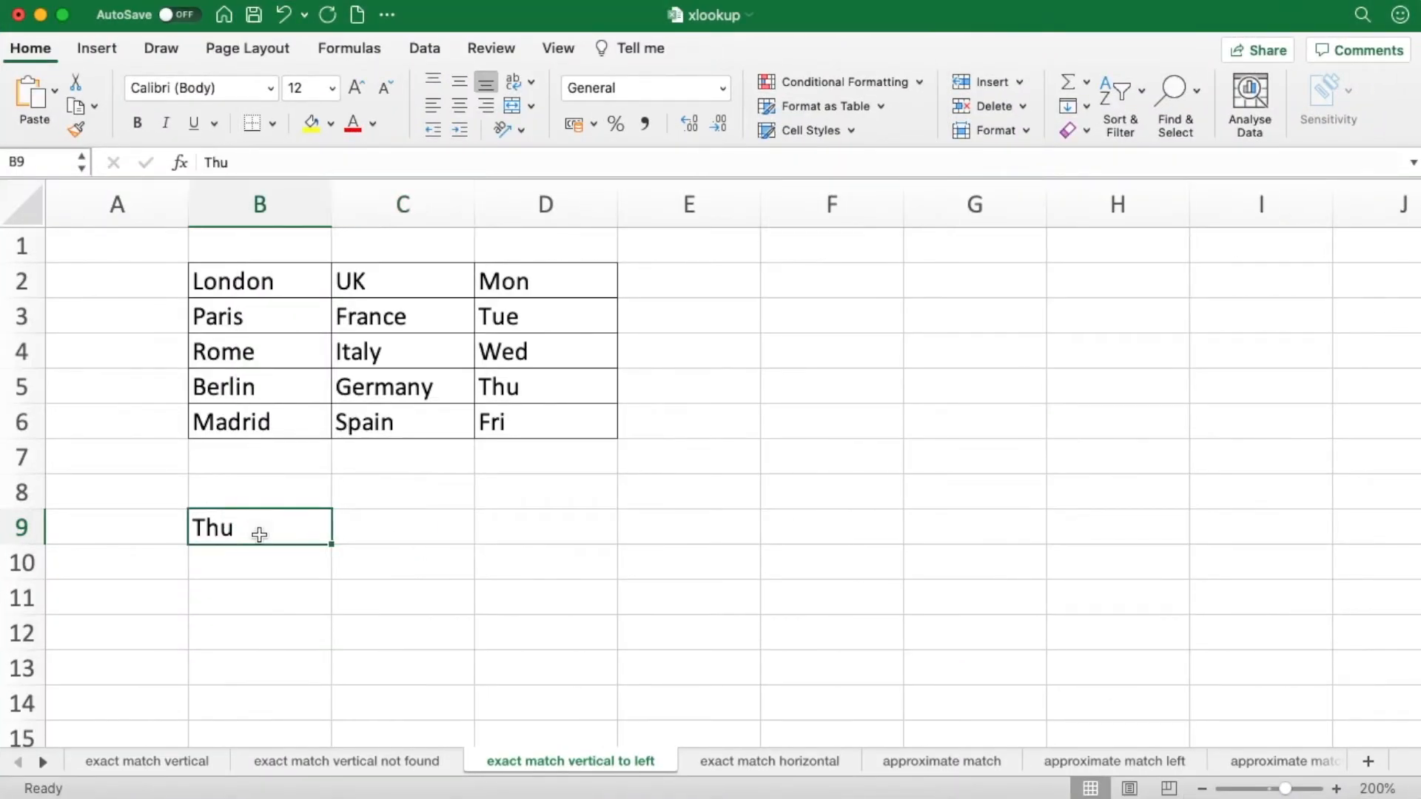
drag(540, 279, 543, 411)
drag(270, 281, 263, 409)
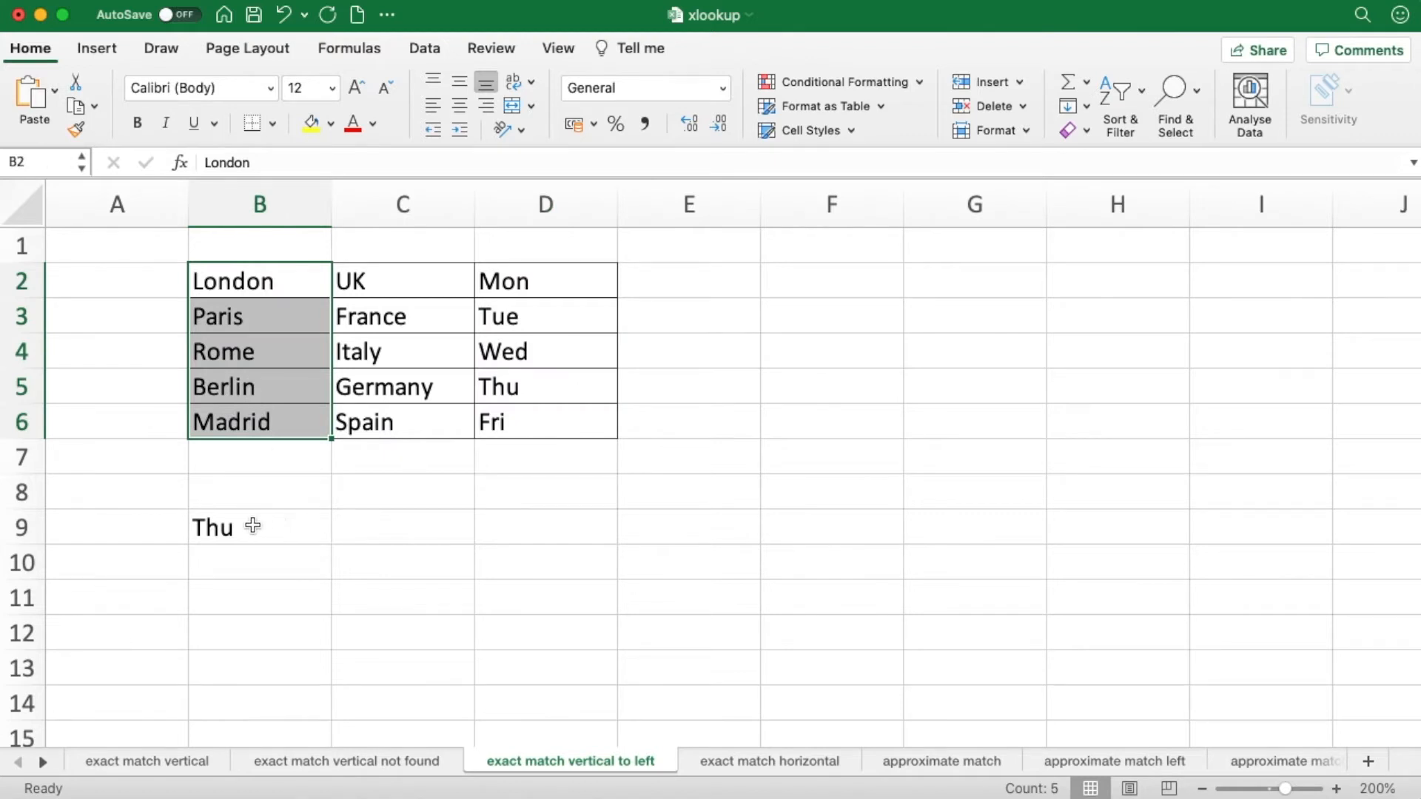
click(247, 528)
drag(498, 390, 310, 388)
click(259, 391)
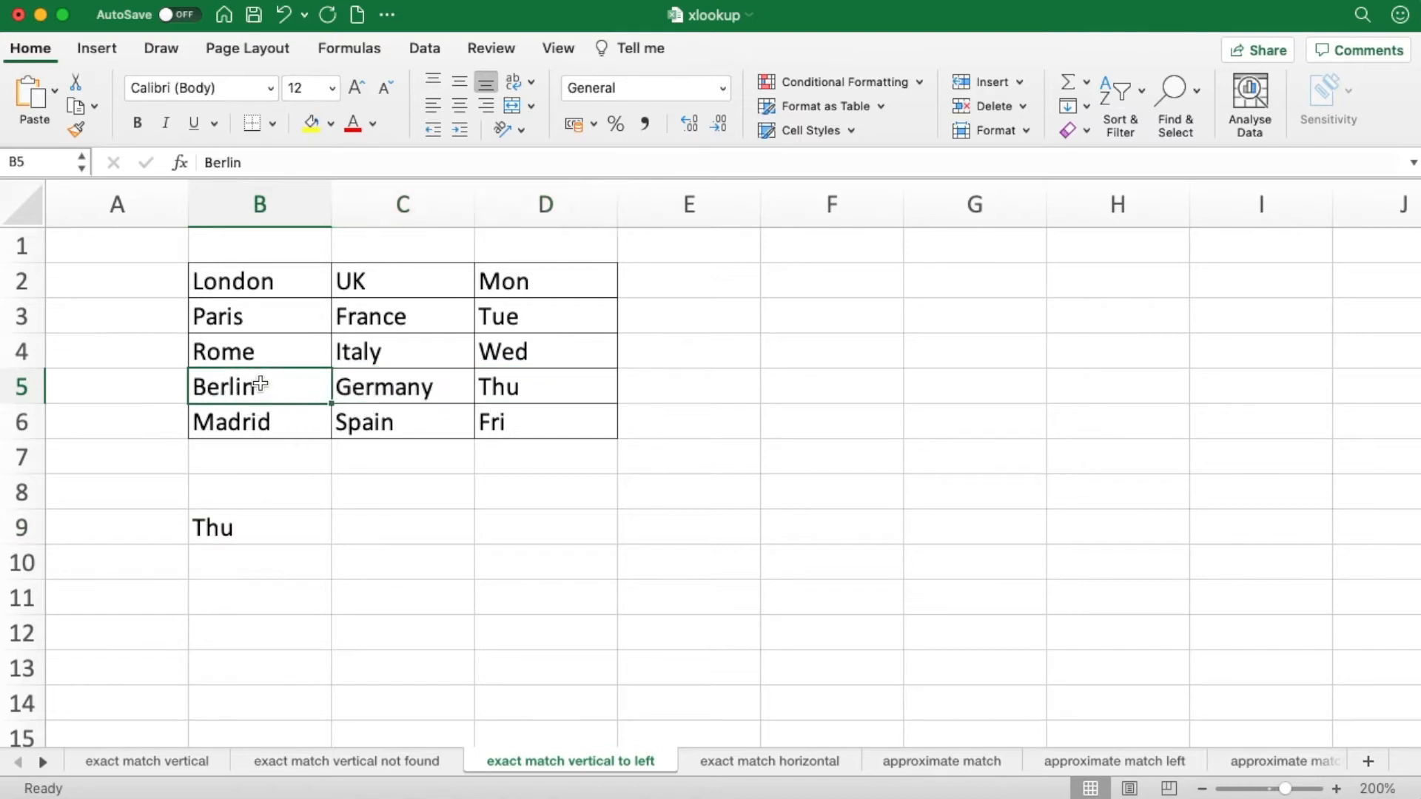
Enter =XLOOKUP(B9,D2:D6,B2:B6) in C9 to return the city from the column left of the days, and reopen the formula for review
click(375, 524)
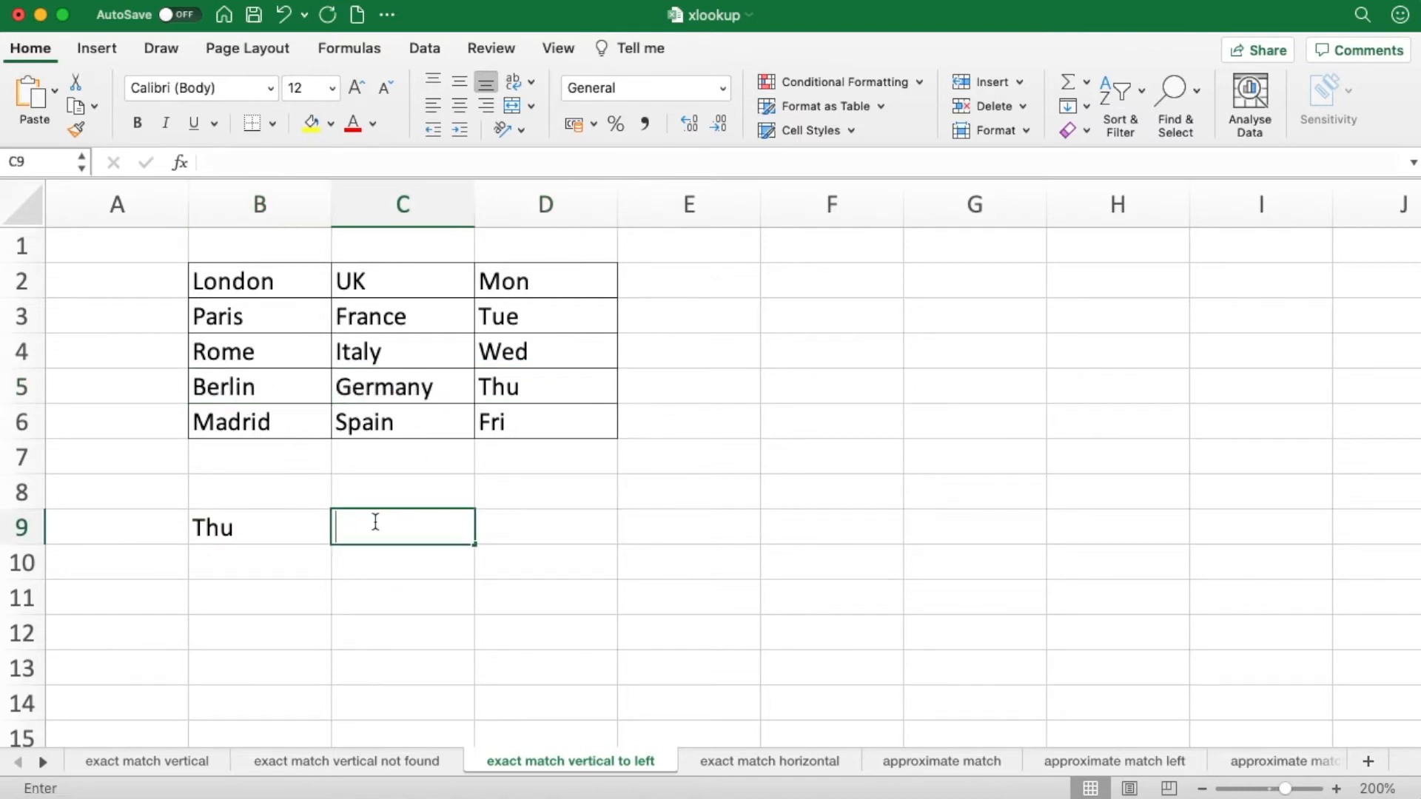
text(=xl)
key(Tab)
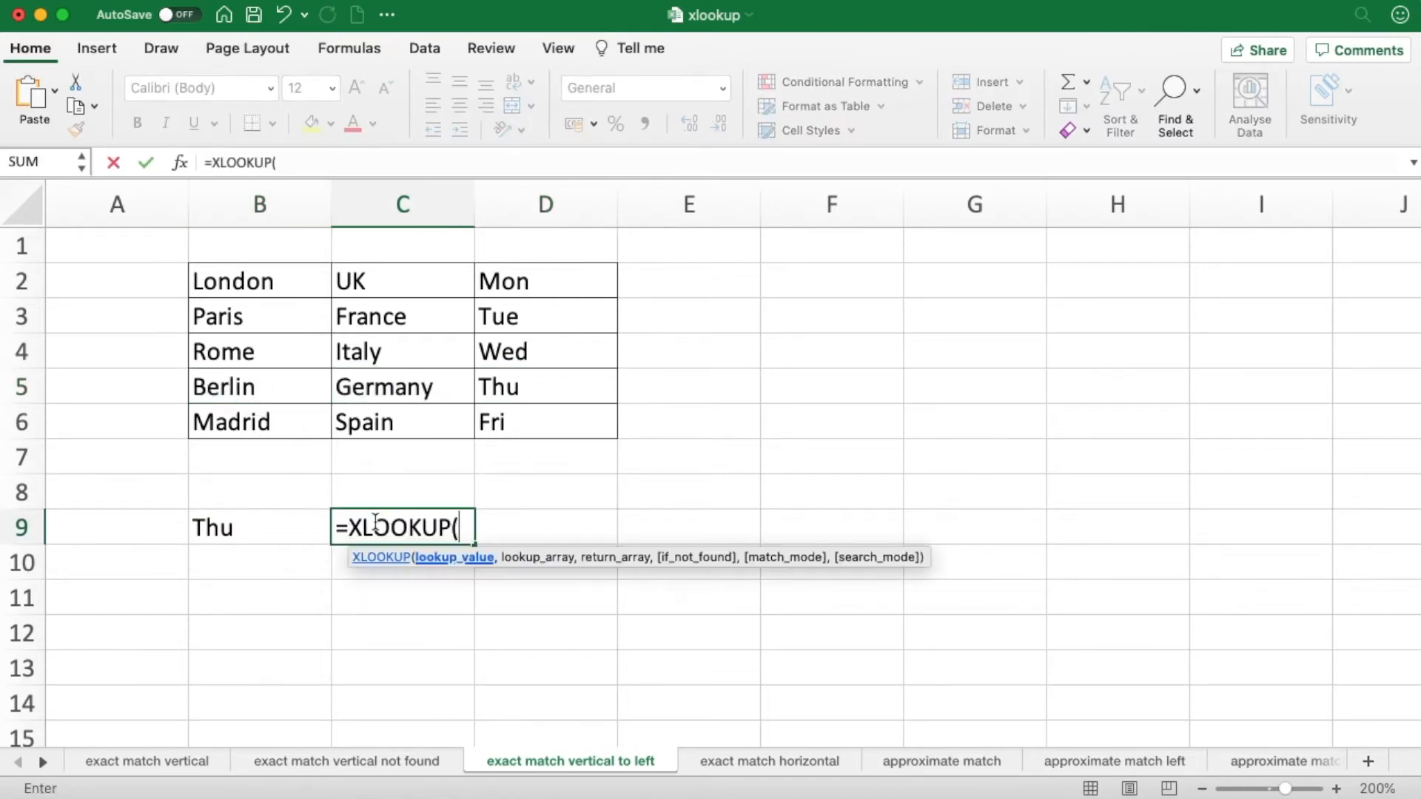
click(247, 518)
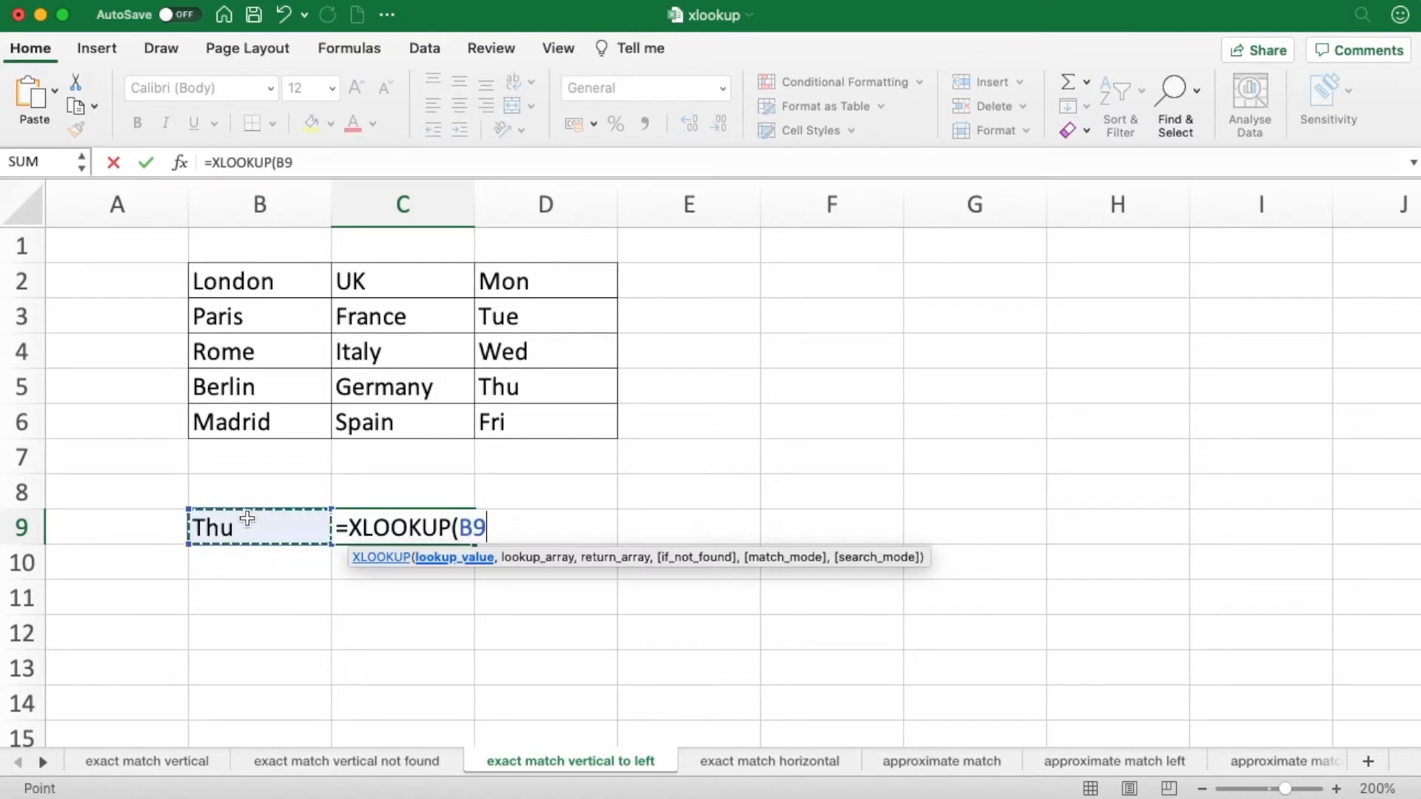
text(,)
drag(534, 282, 522, 411)
text(,)
drag(282, 287, 279, 415)
key(Return)
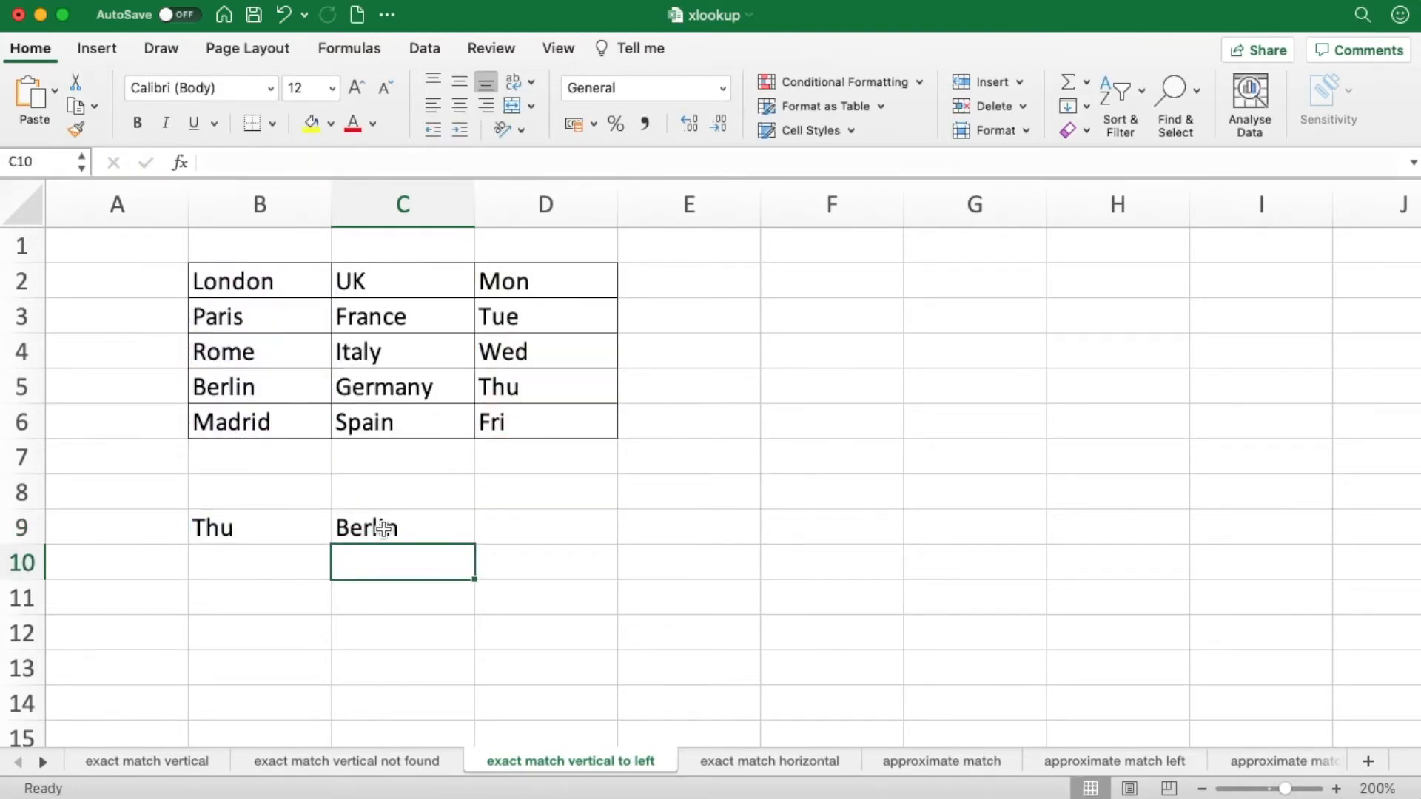
click(316, 589)
double_click(400, 528)
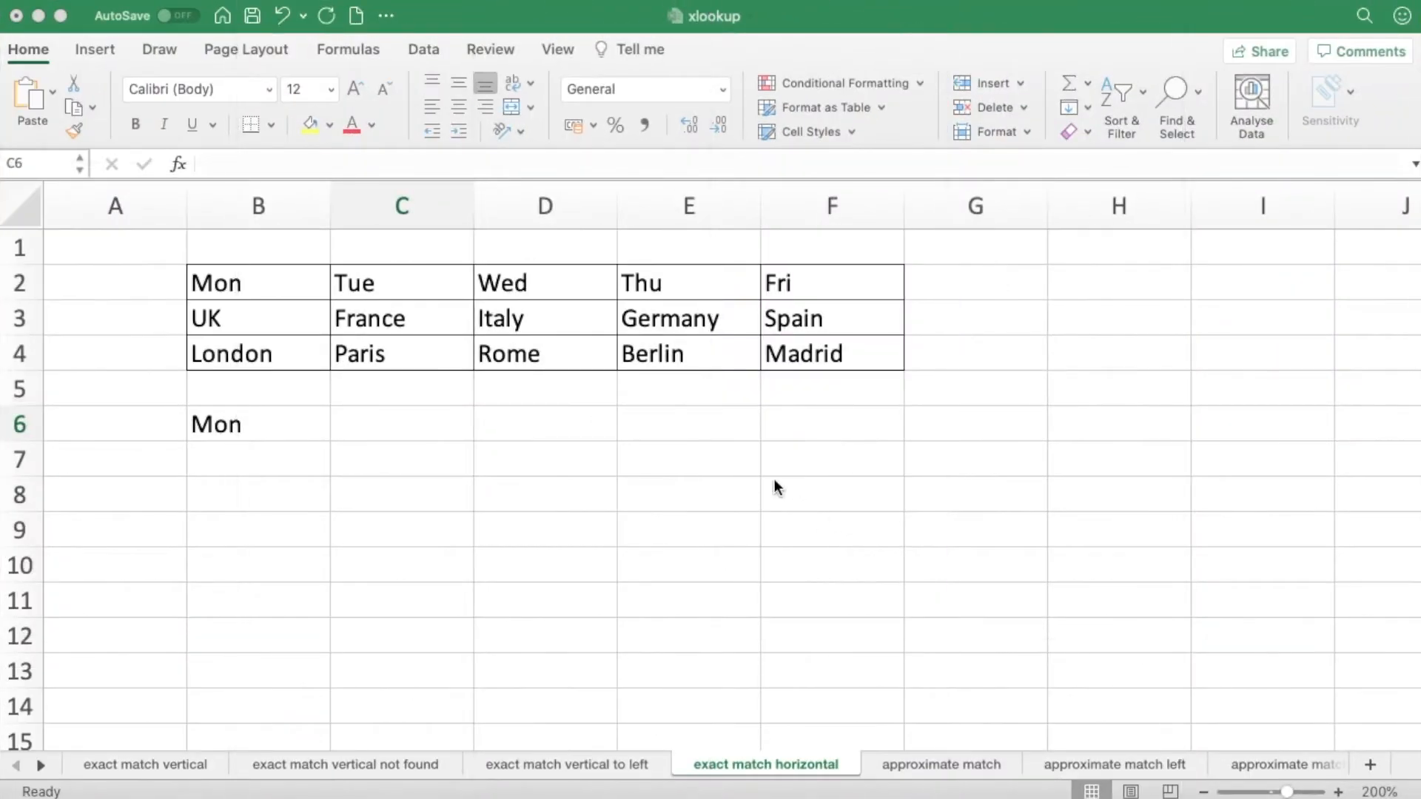
On the exact match horizontal sheet, examine the day, country and city rows in B2:F4 and the empty result cell C6
click(299, 284)
drag(274, 284, 807, 291)
drag(281, 324, 805, 327)
drag(273, 358, 793, 367)
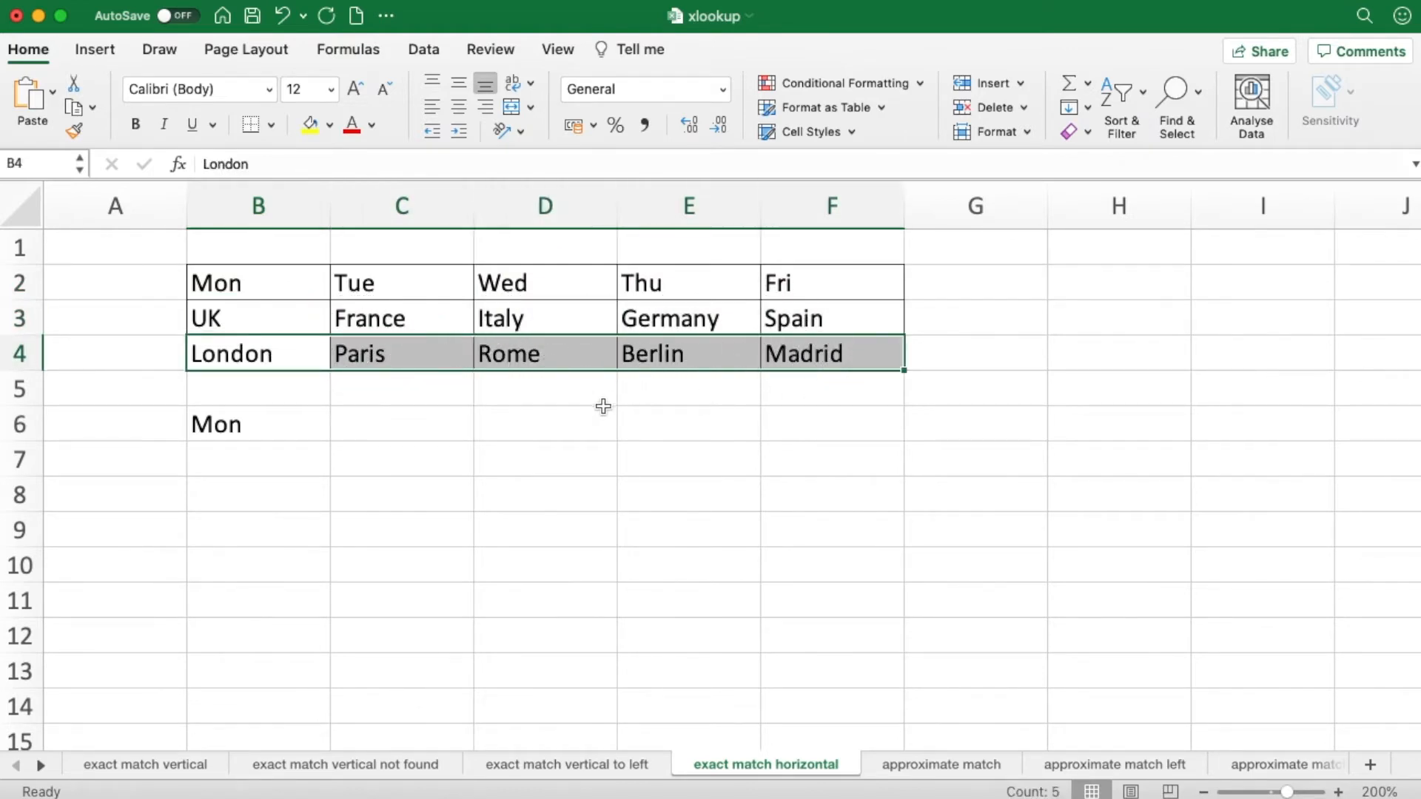
click(391, 431)
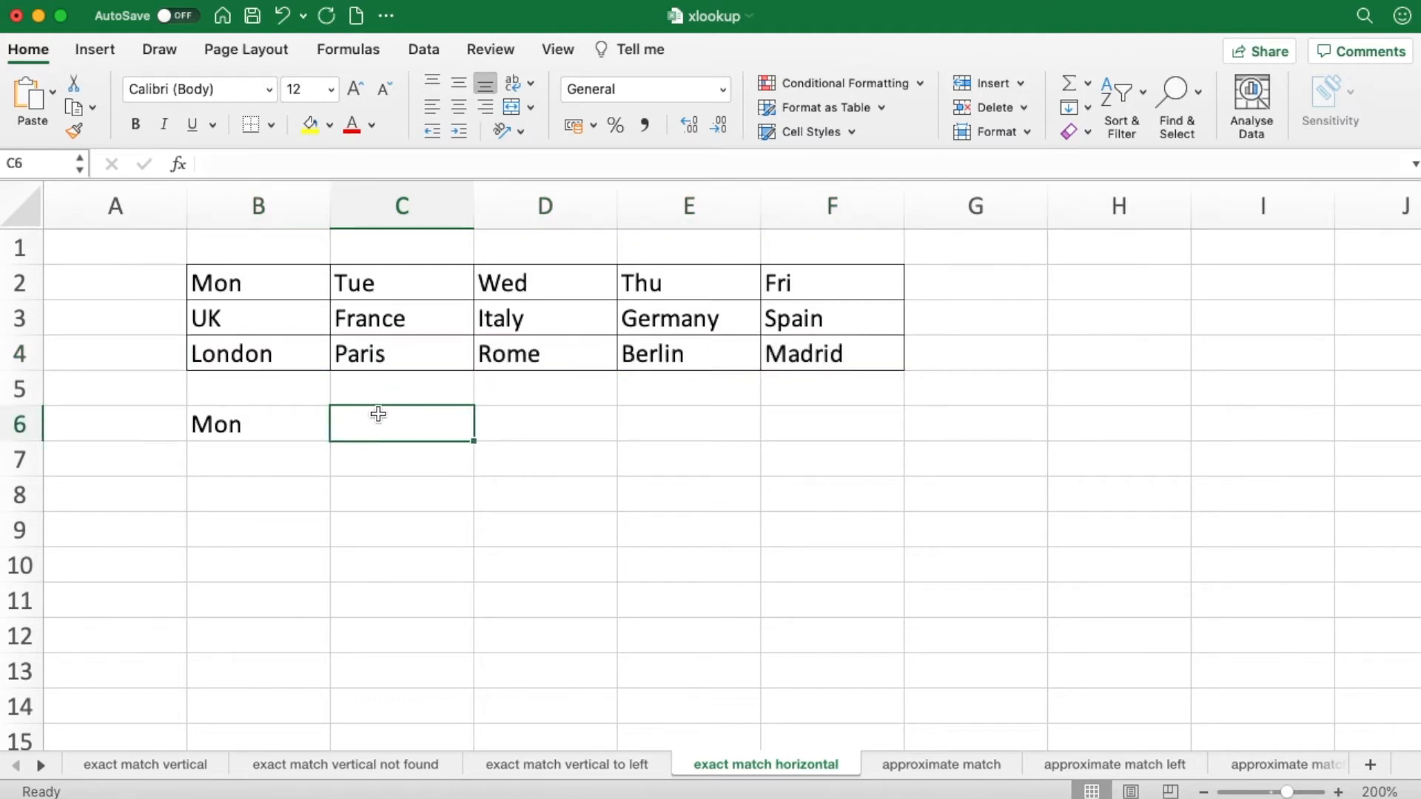
drag(261, 320, 766, 329)
drag(311, 355, 825, 355)
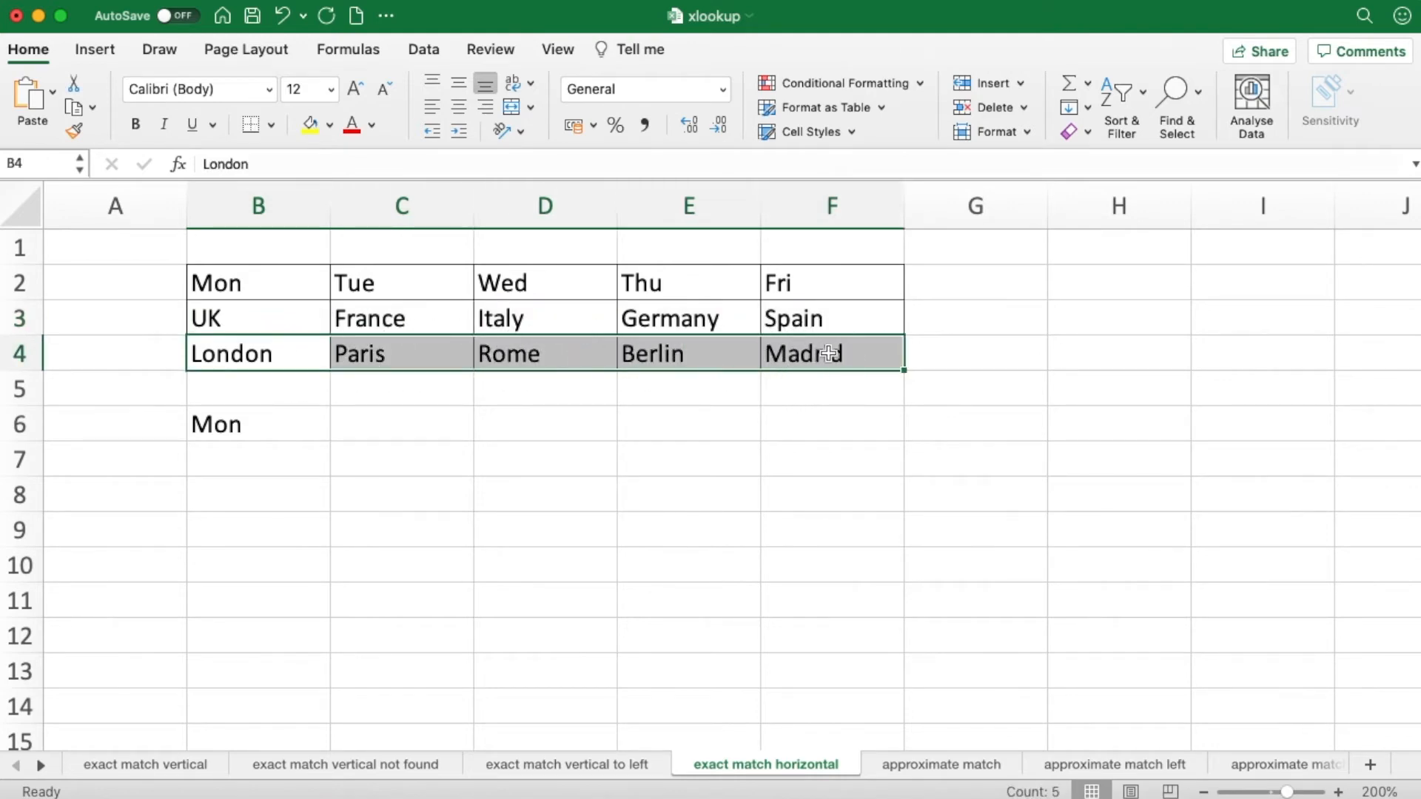
Enter =XLOOKUP(B6,B2:F2,B4:F4) in C6 to return the city for the day in B6, and review the finished formula
click(438, 422)
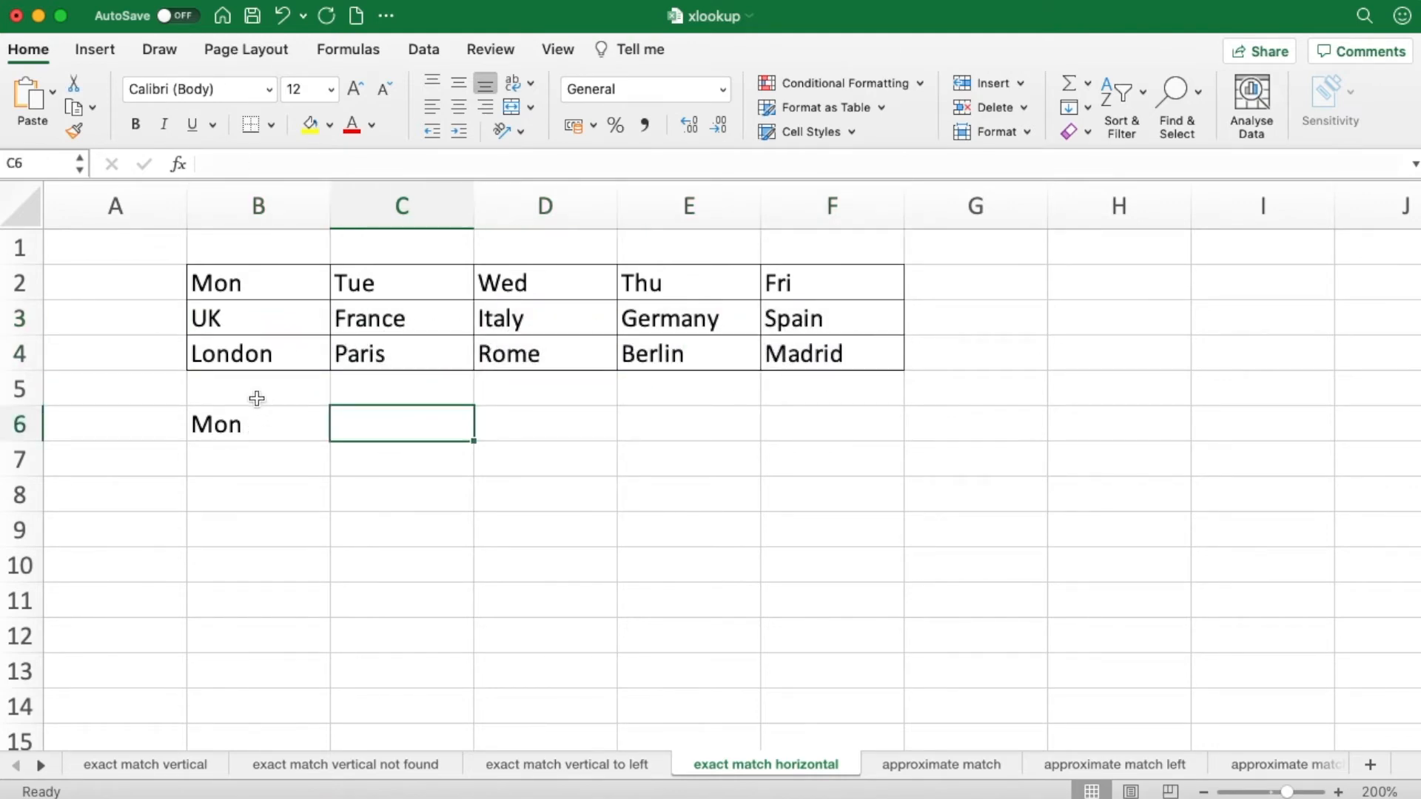
click(237, 352)
click(367, 424)
text(=xl)
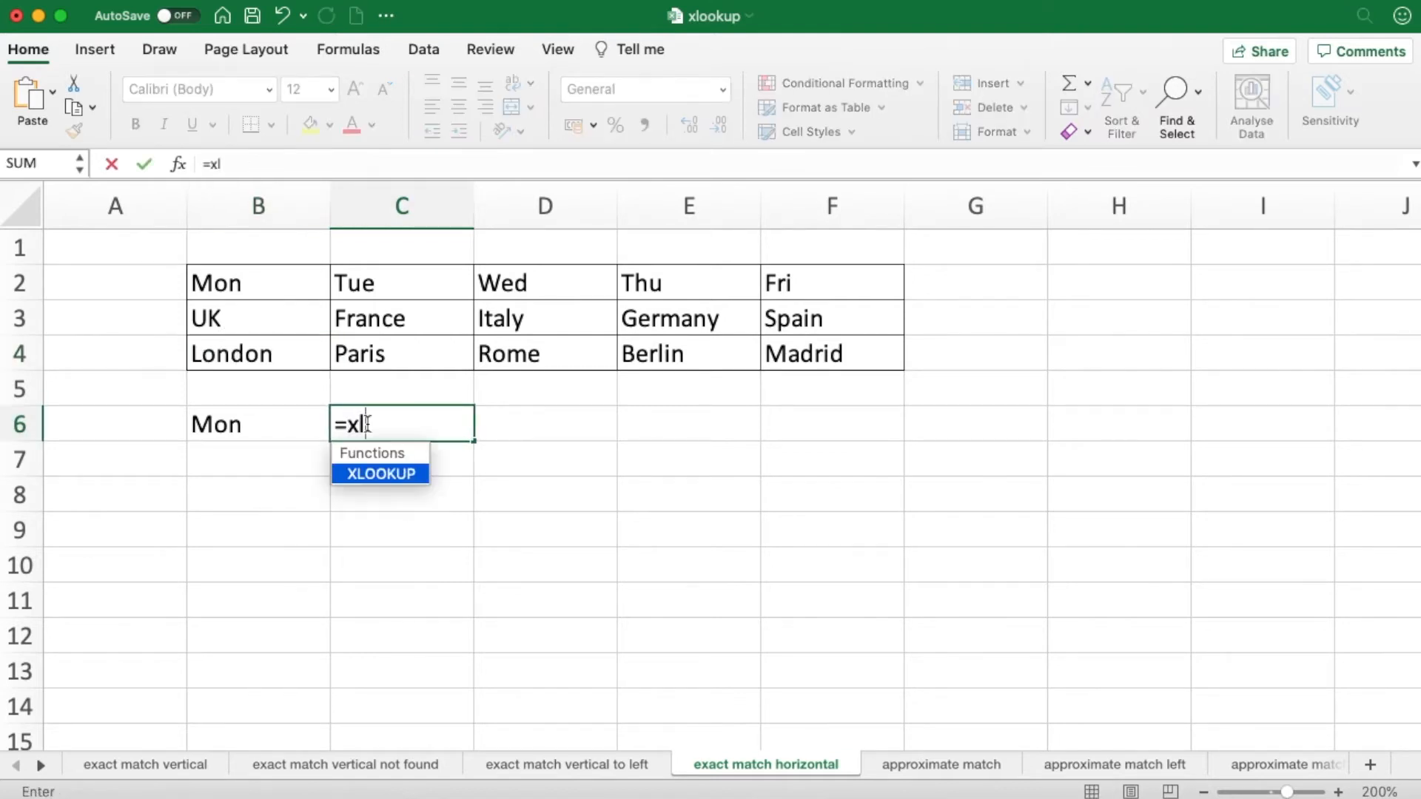
key(Tab)
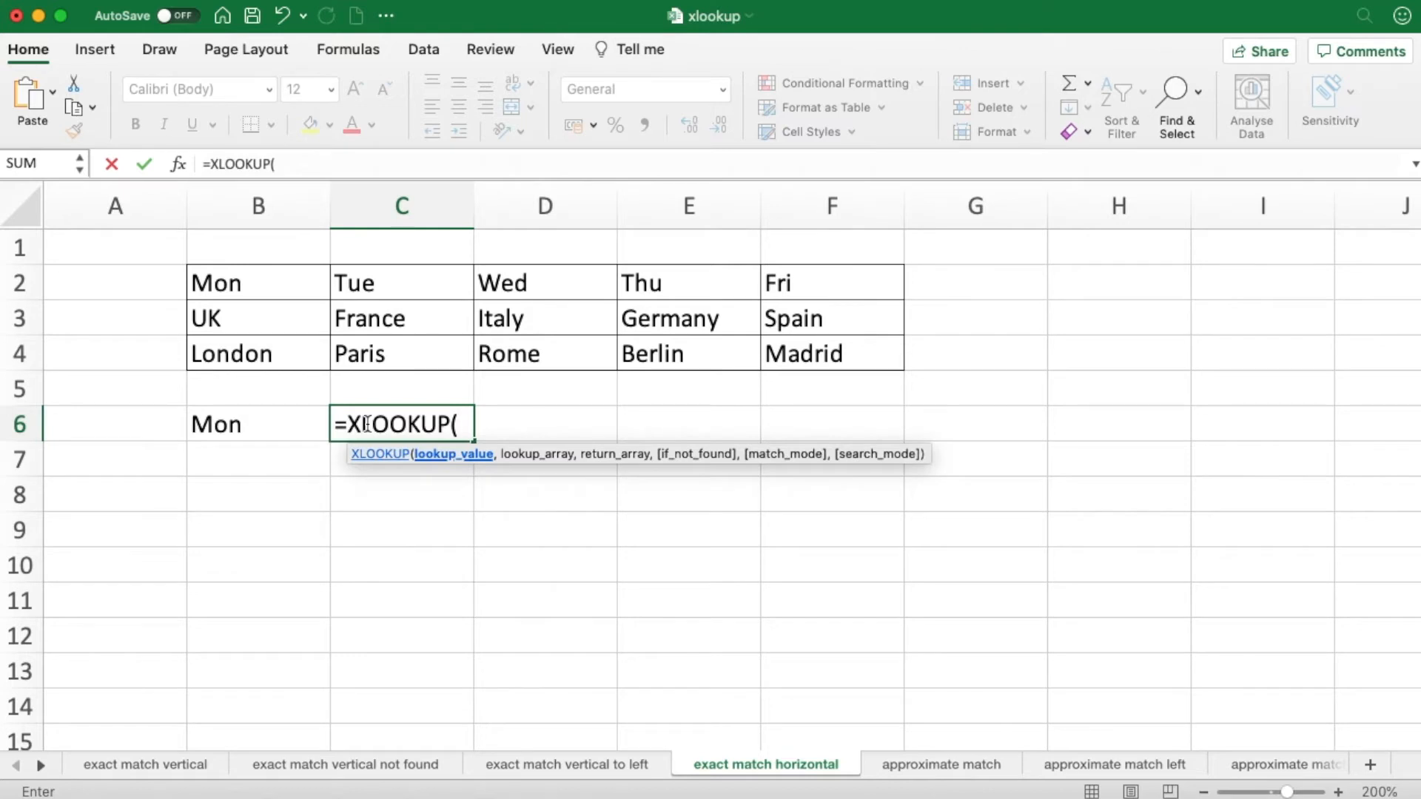
click(295, 427)
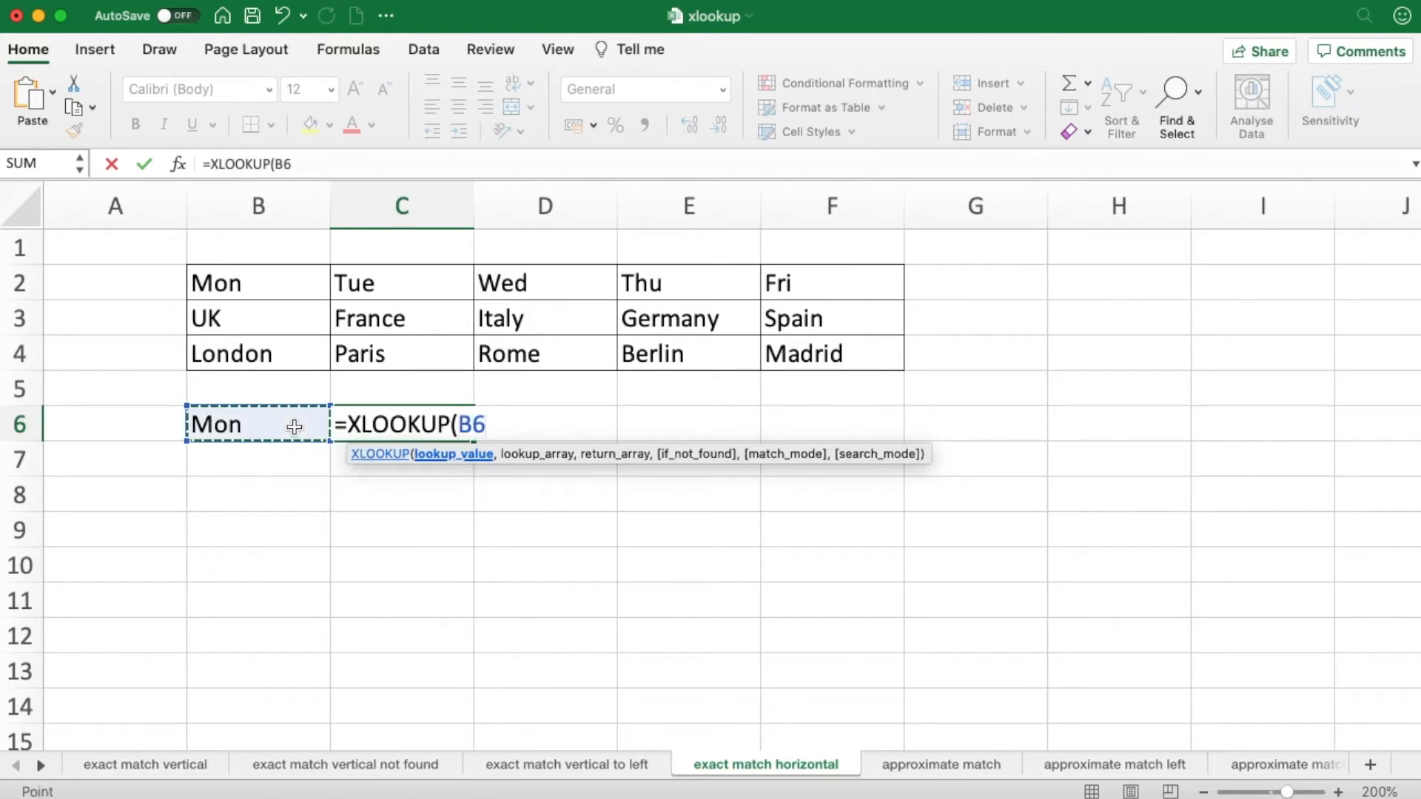
text(,)
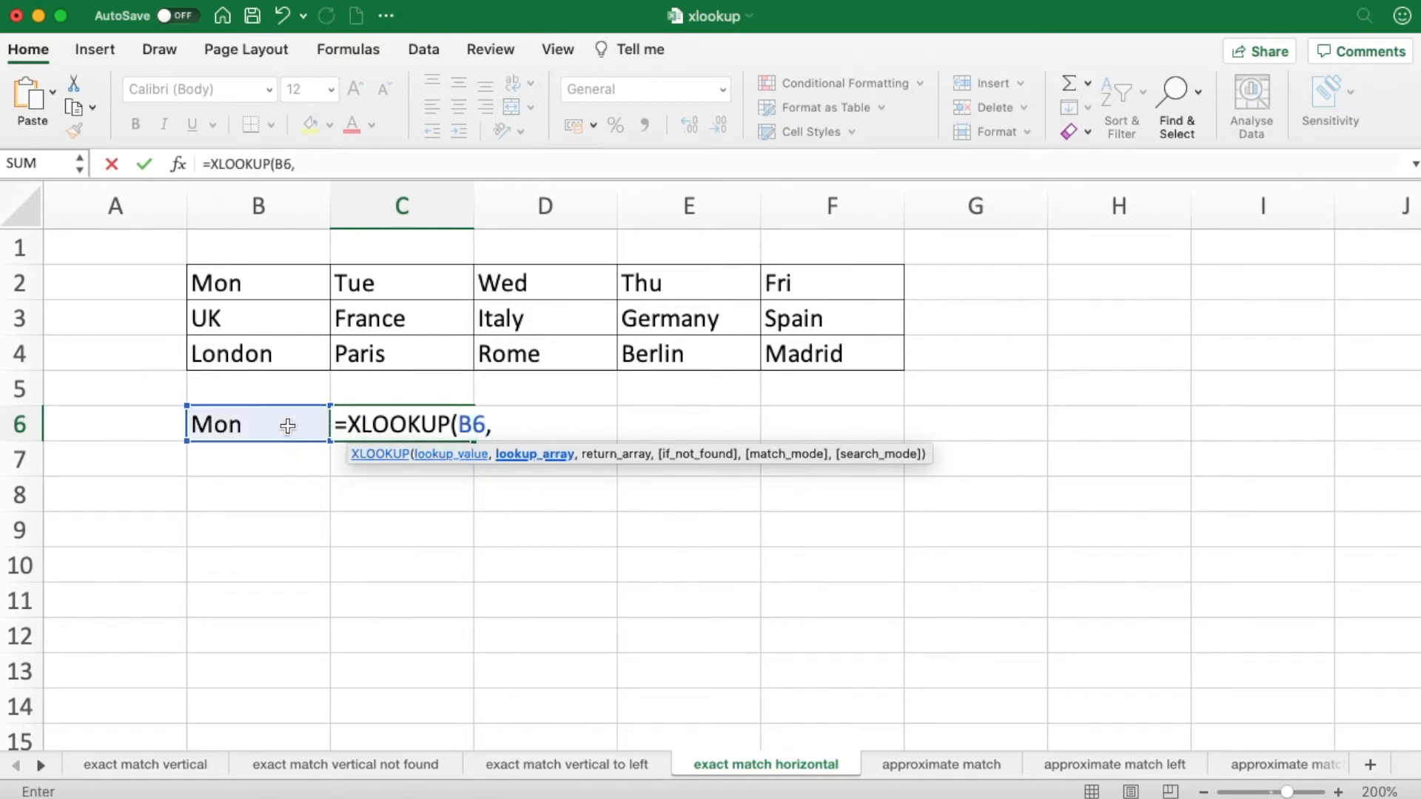
click(289, 285)
drag(289, 284, 770, 282)
text(,)
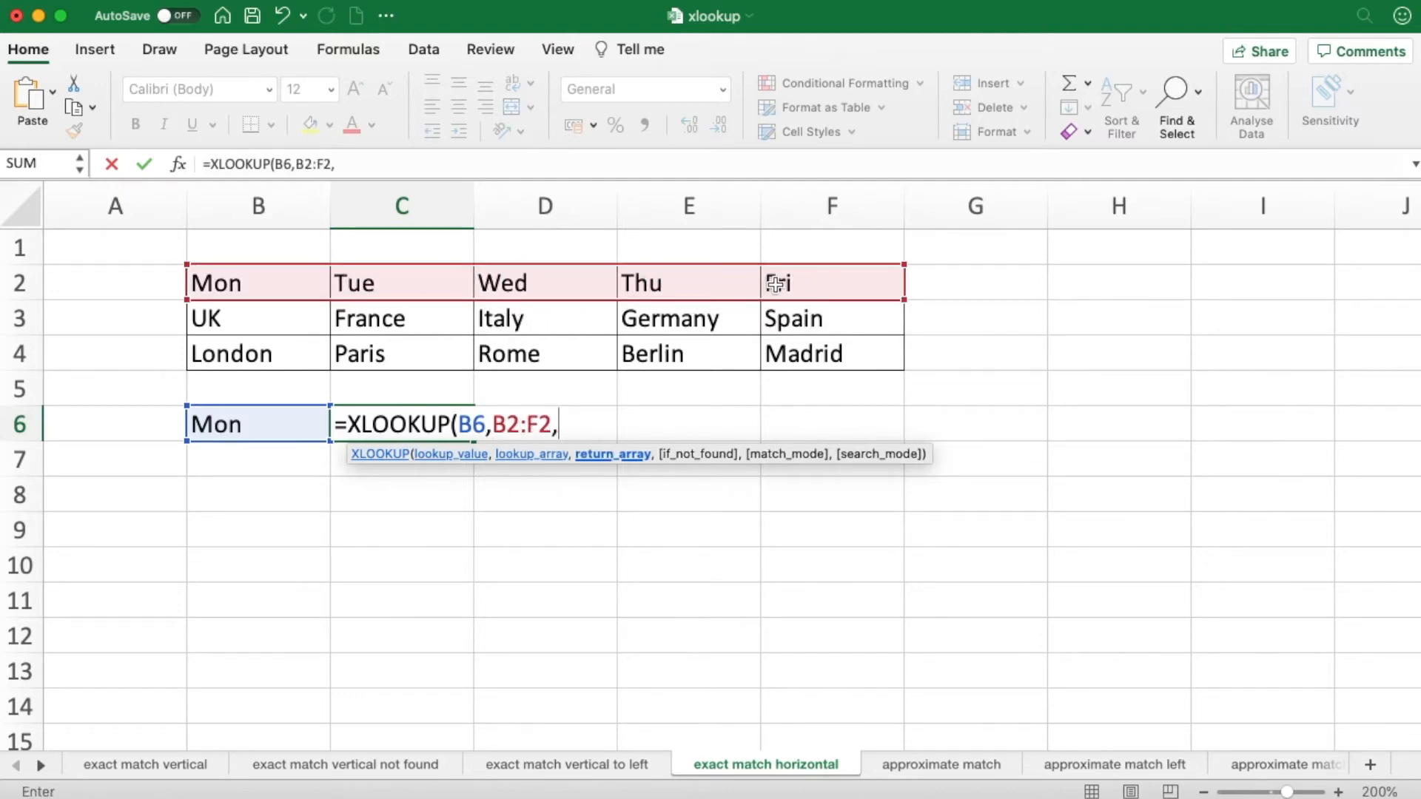
drag(285, 358, 773, 355)
key(Return)
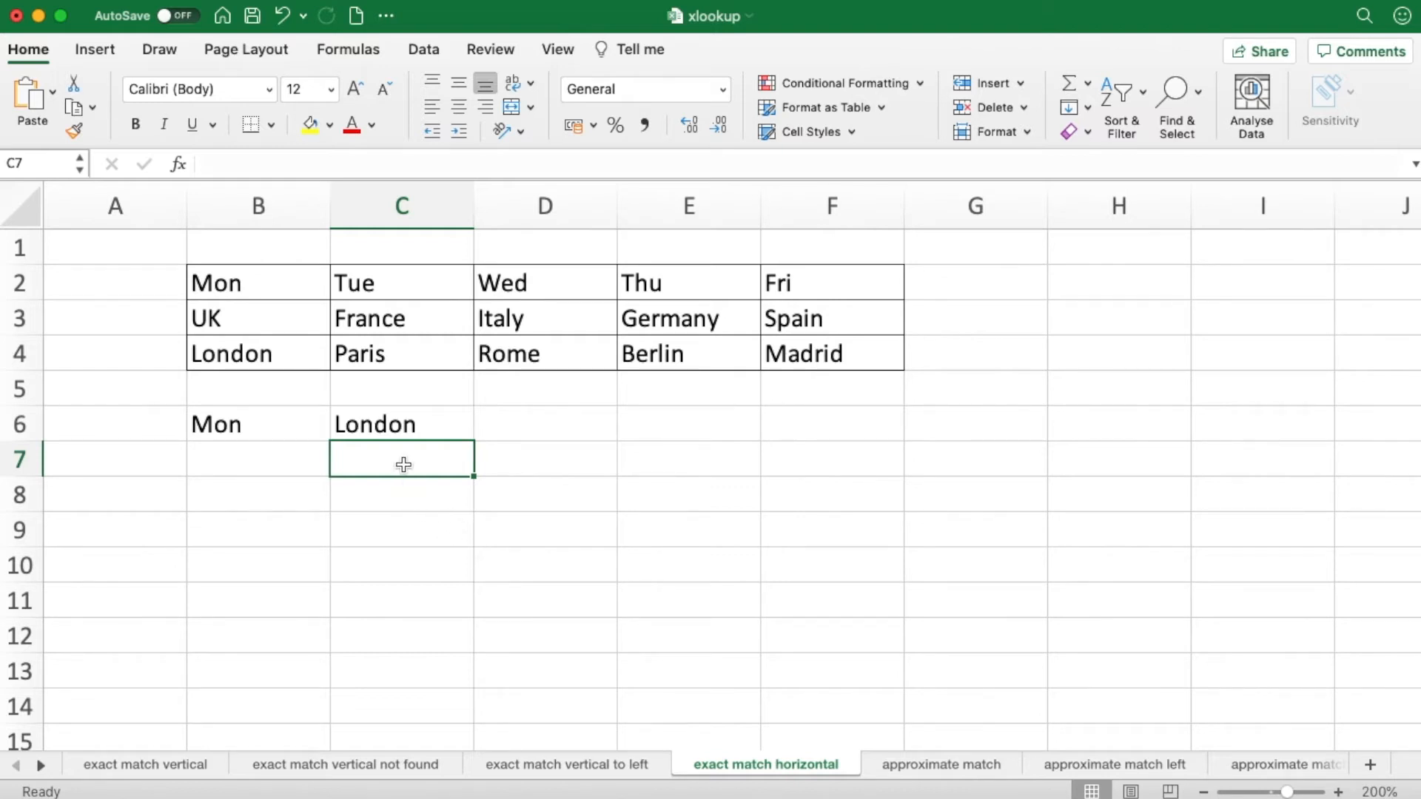
double_click(406, 418)
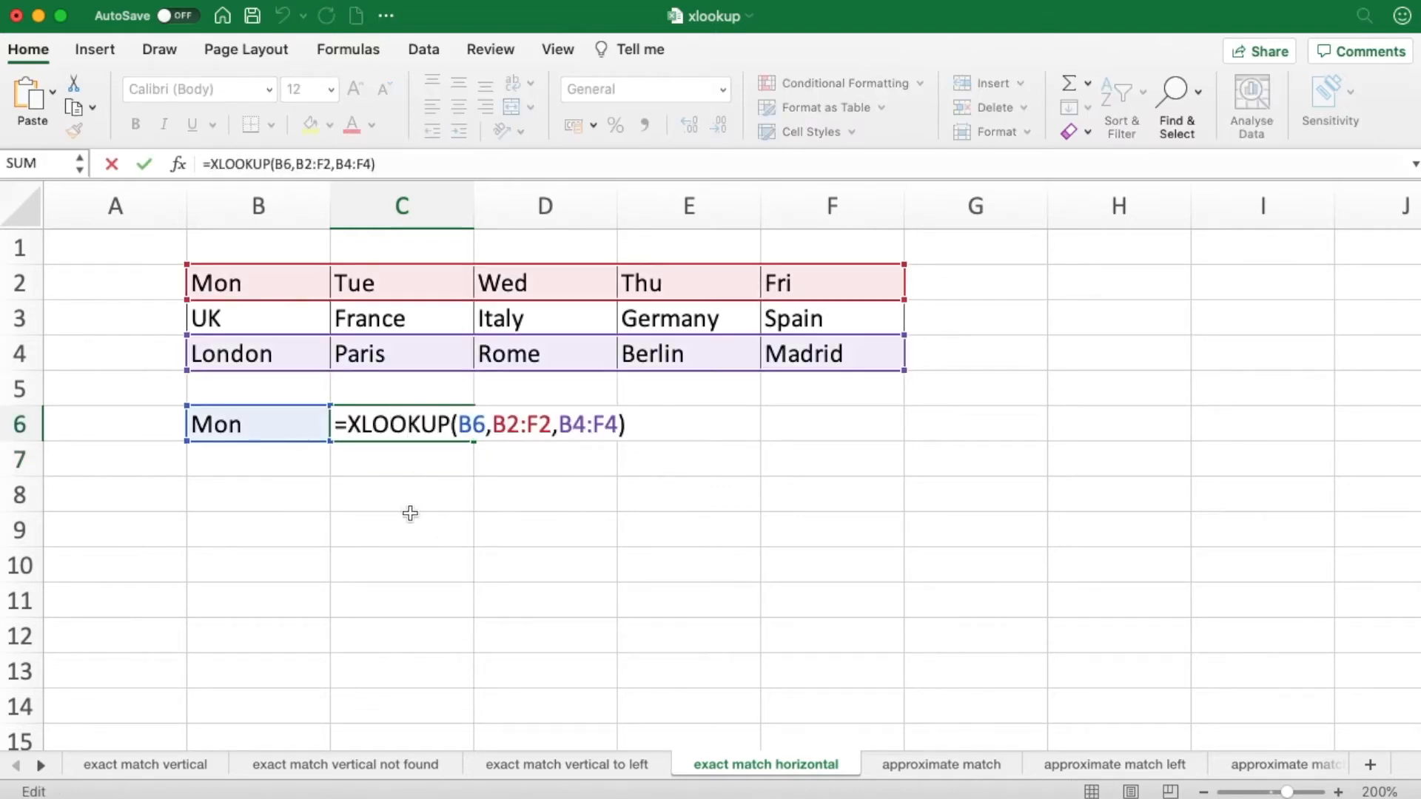
key(Return)
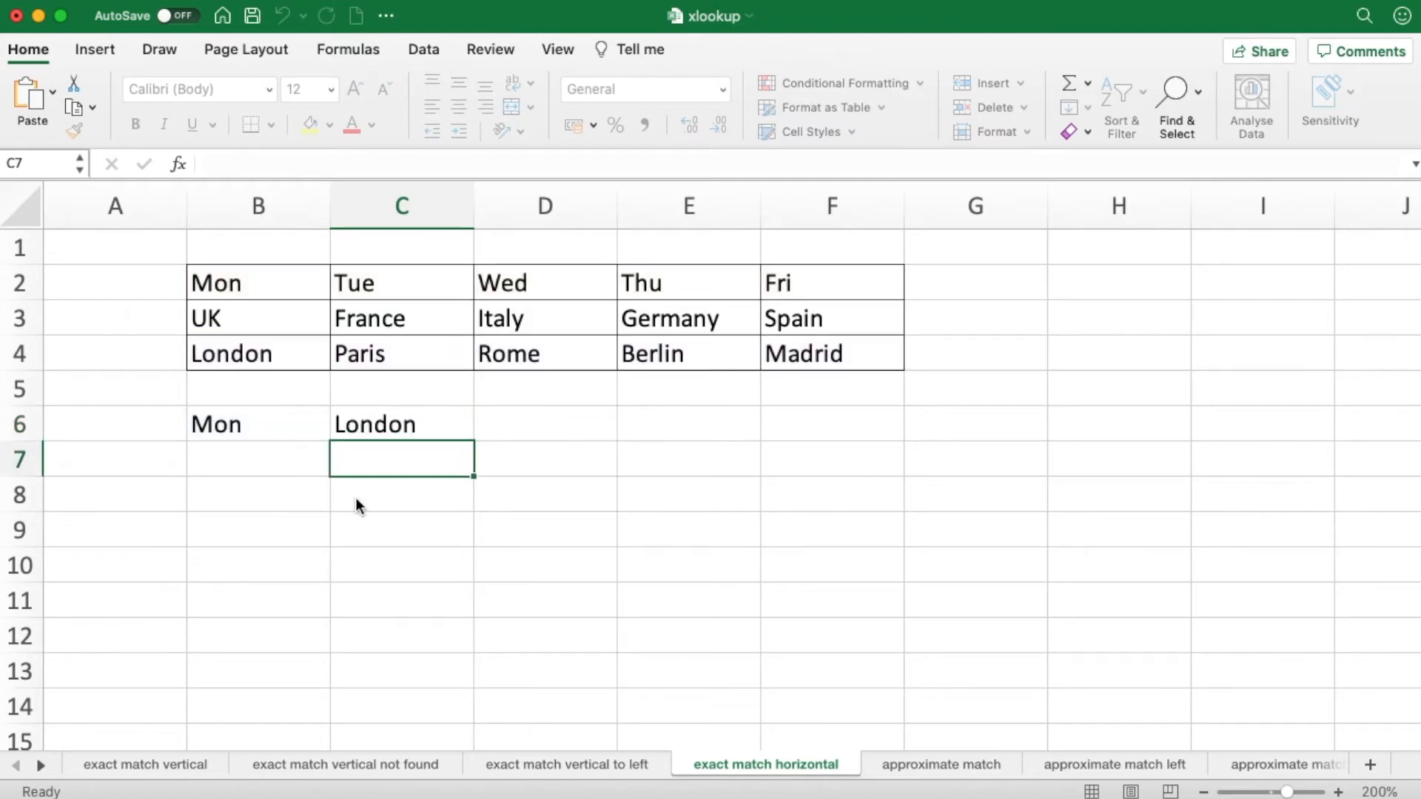
Test the horizontal lookup by setting the day in B6 to wed and then to fri
click(243, 425)
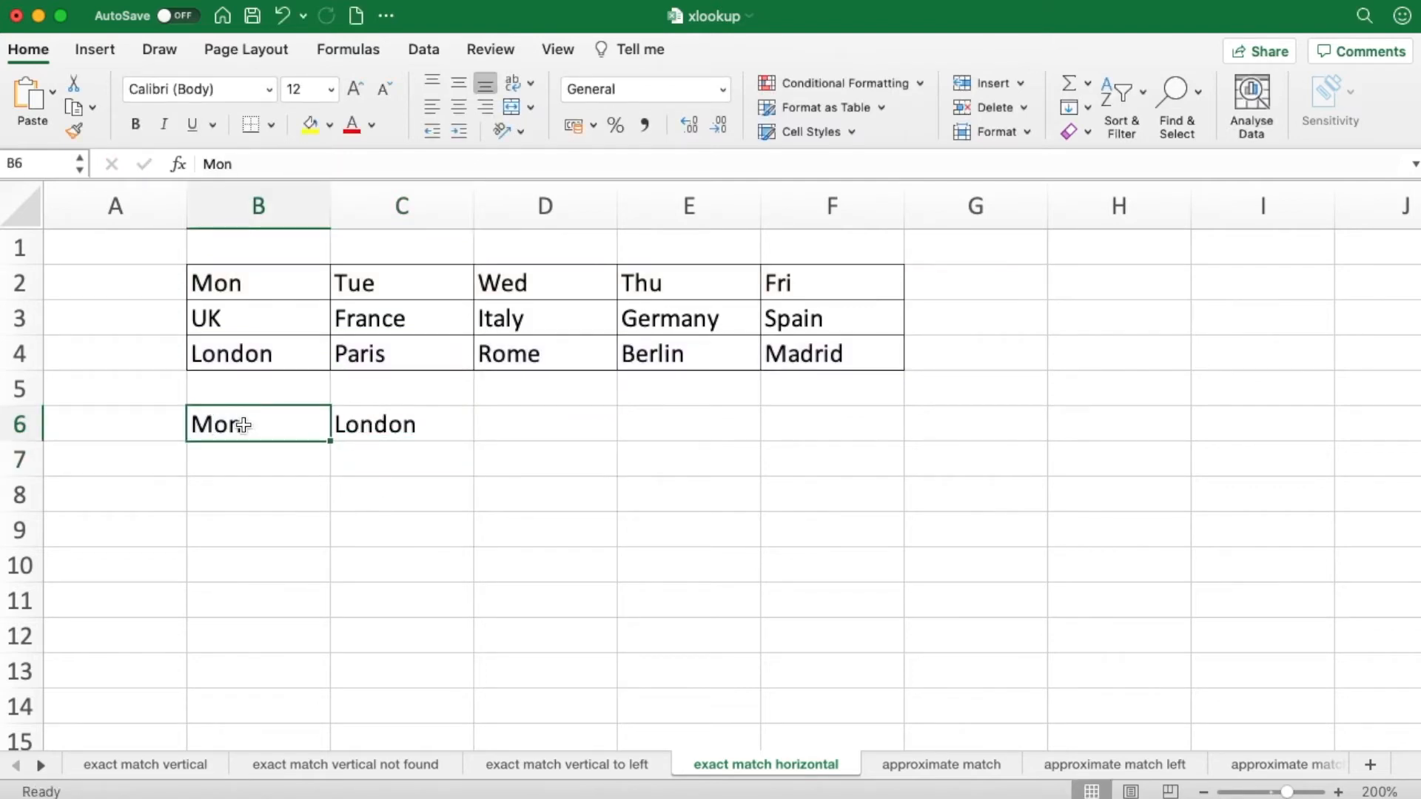
text(wed)
key(Return)
click(243, 425)
text(fri)
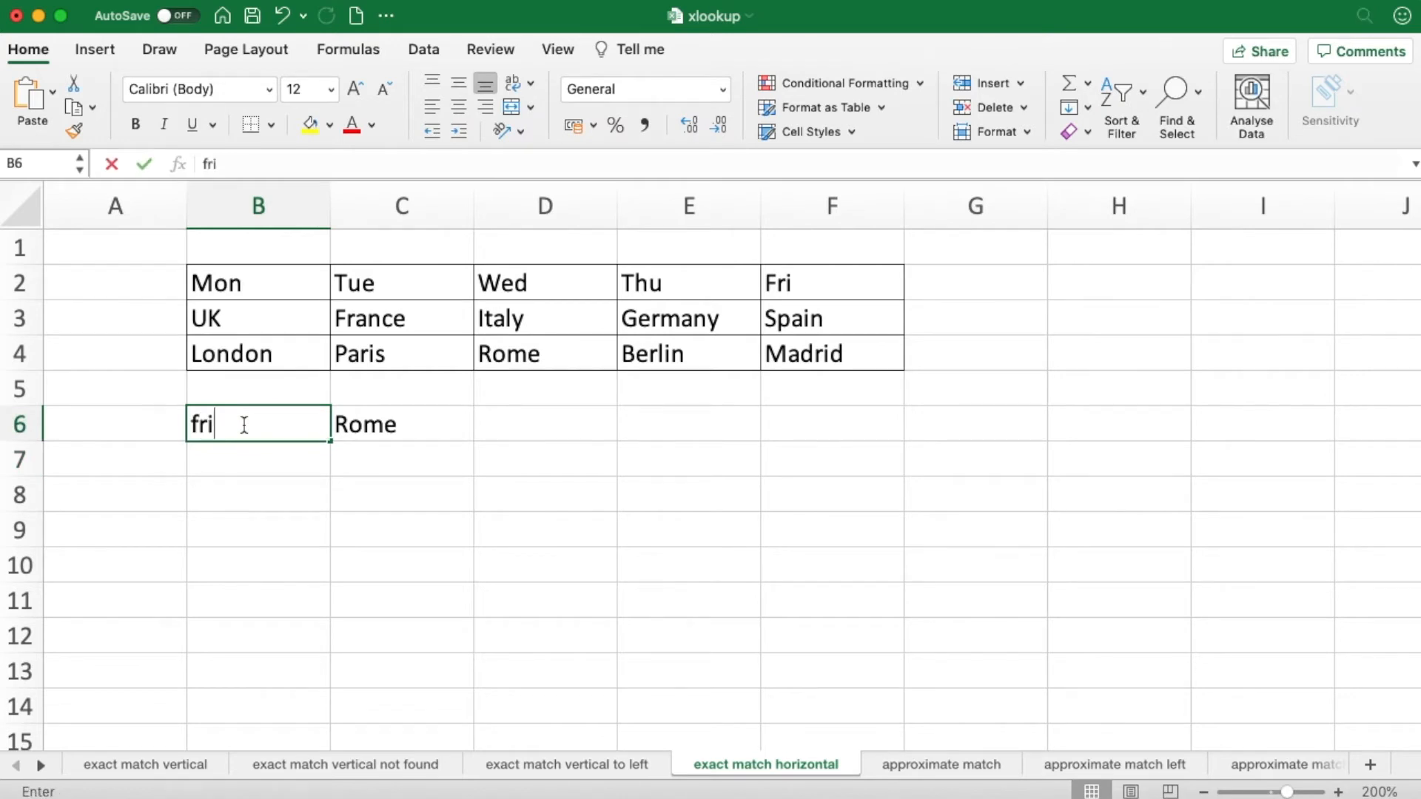
key(Return)
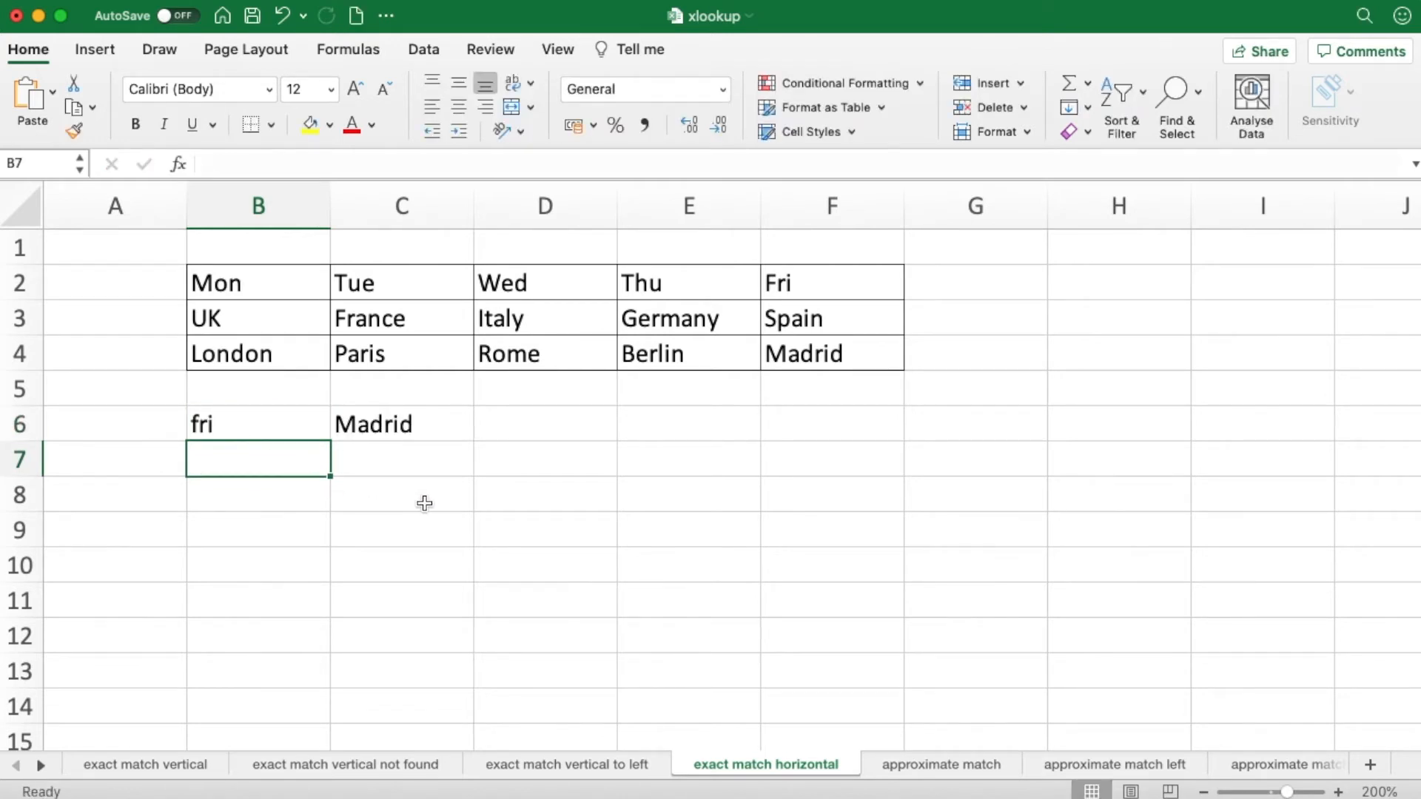
Review the lookup and return ranges of the XLOOKUP formula in C6 without changing it
double_click(422, 424)
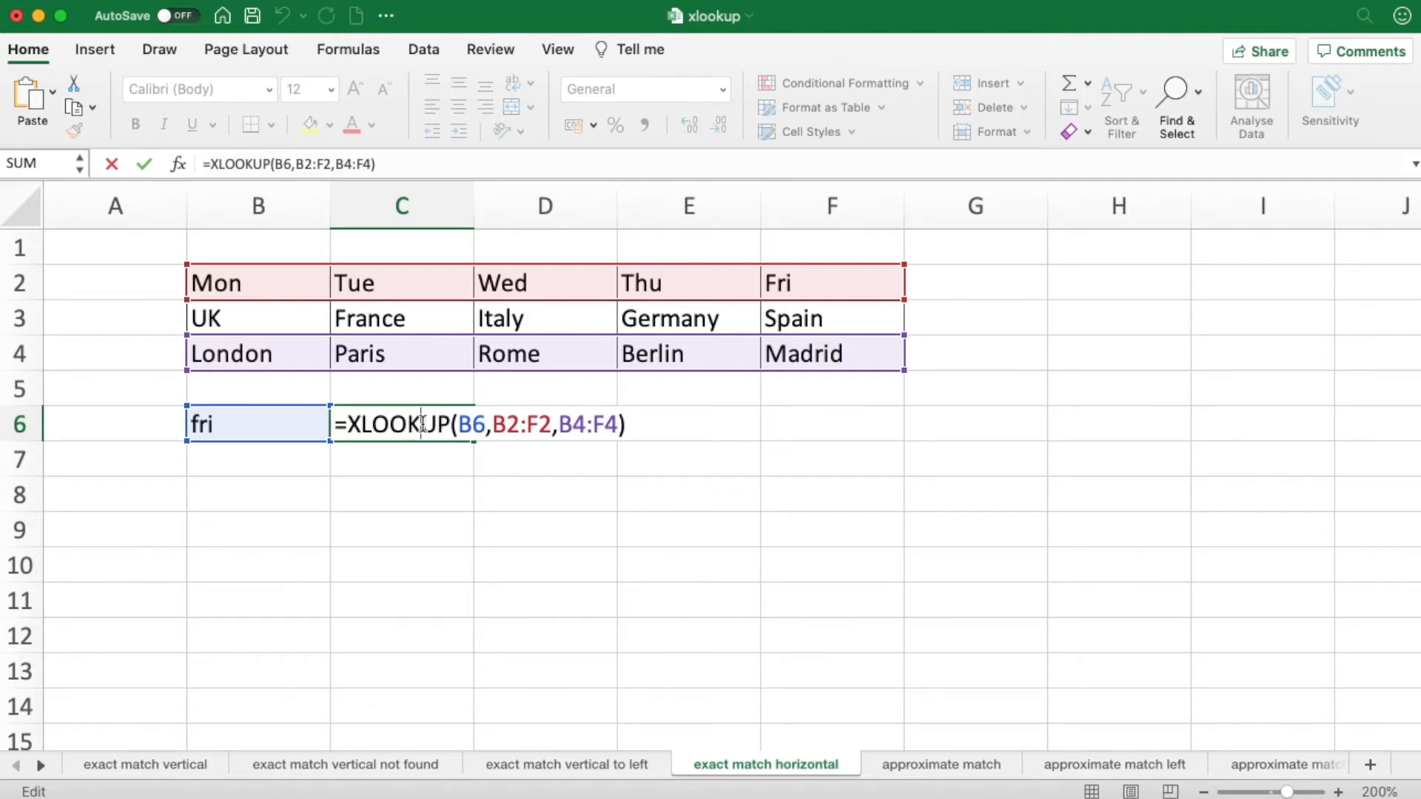
click(627, 425)
key(Return)
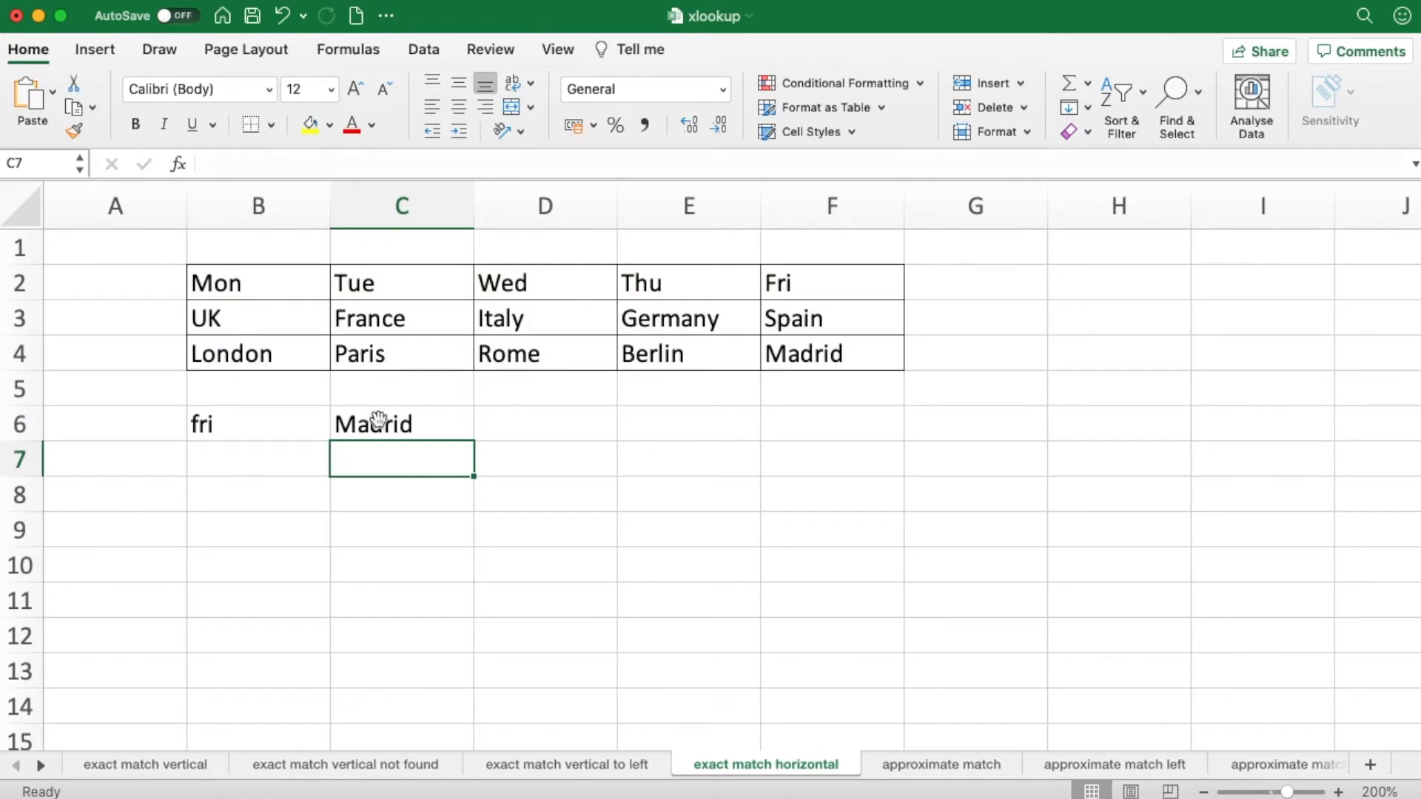
Replace the formula in C6 with =XLOOKUP(B6,B2:E2,B4:F4) to demonstrate lookup and return ranges of unequal size, and reopen it for review
click(392, 422)
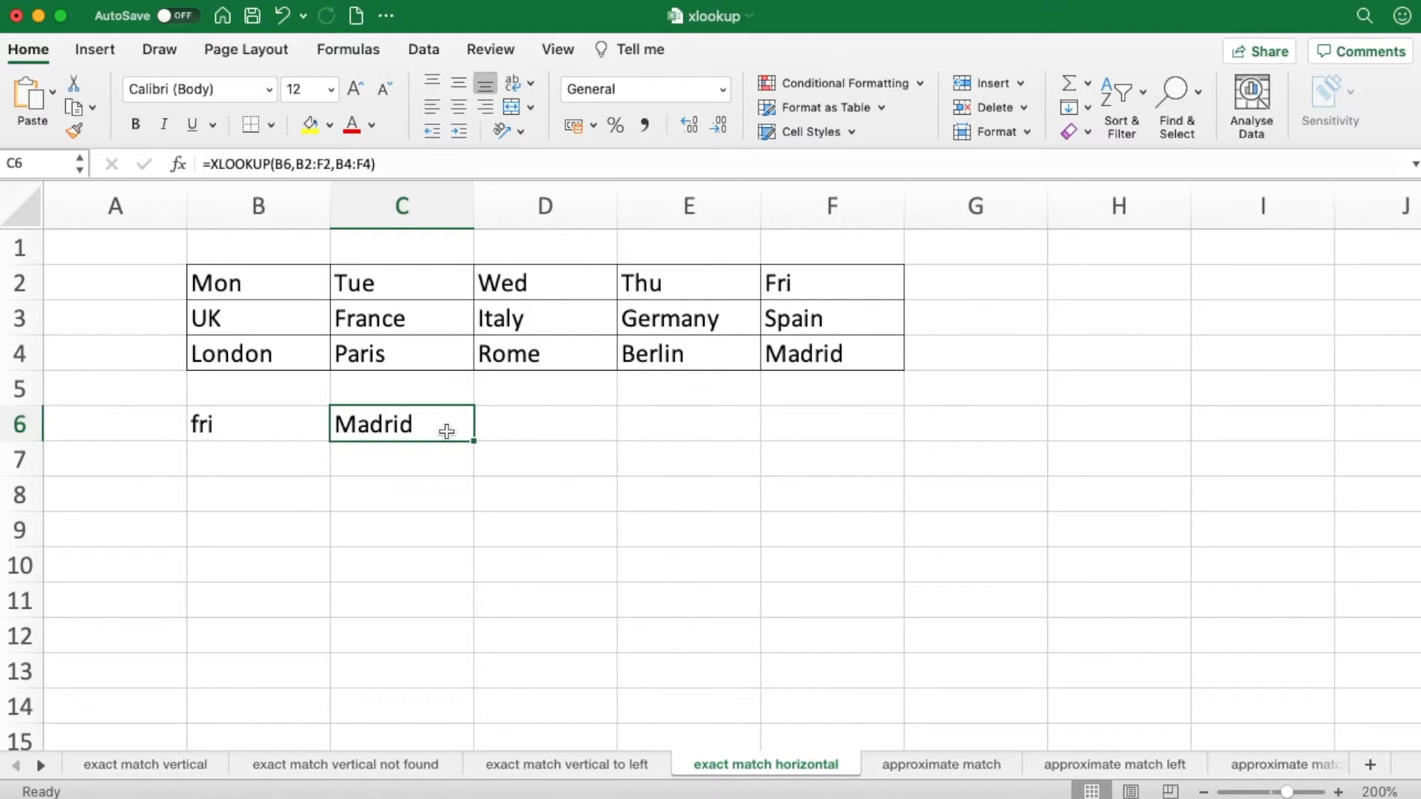
key(Delete)
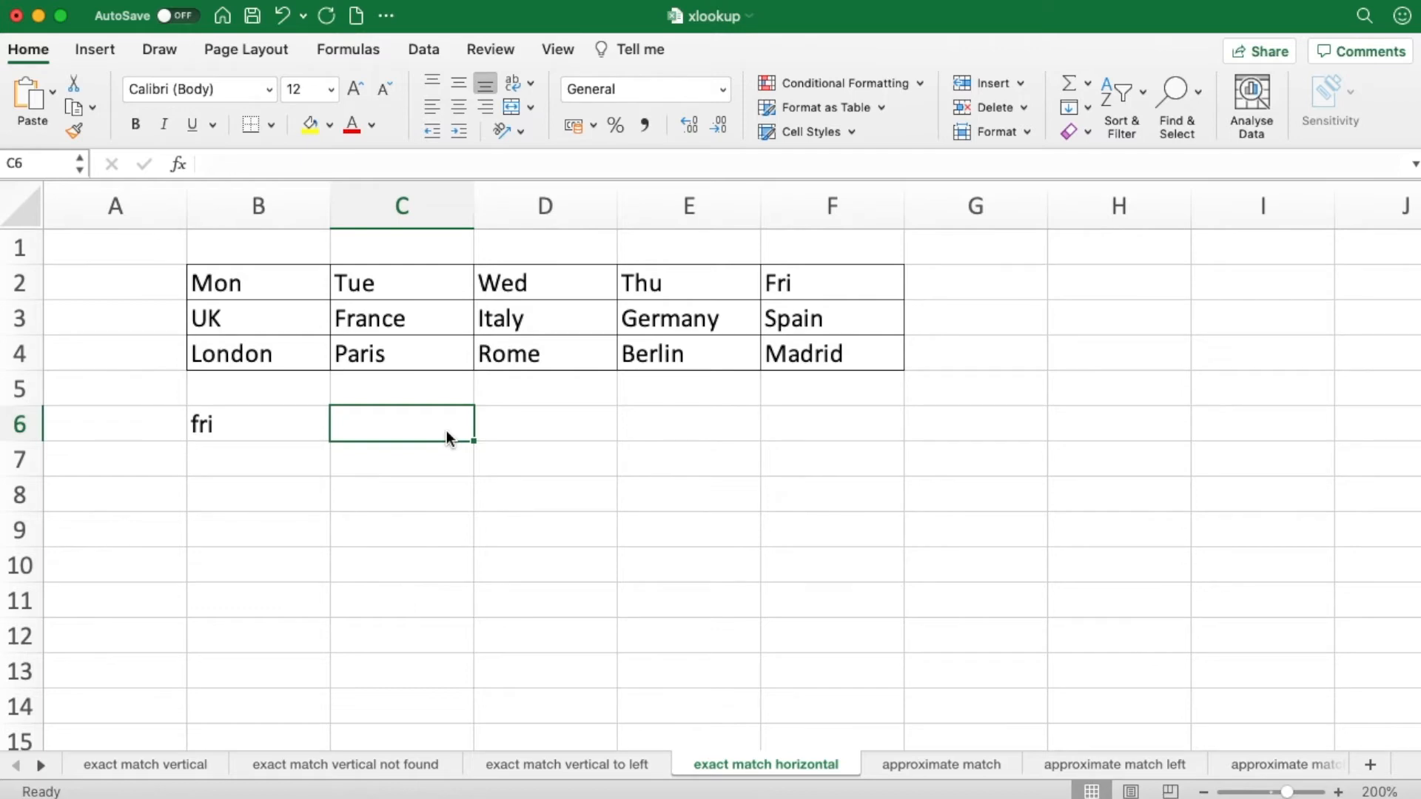
text(=xl)
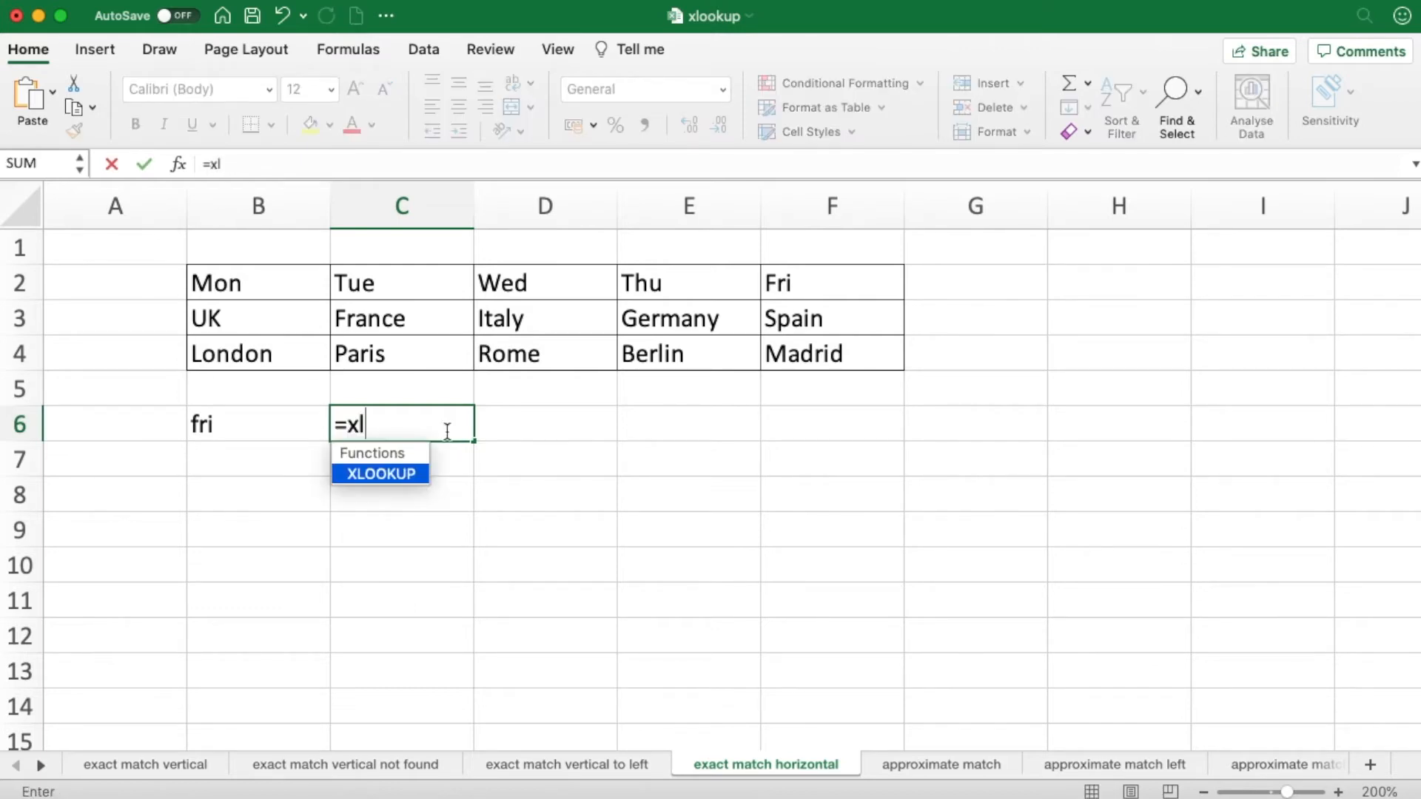
key(Tab)
click(284, 426)
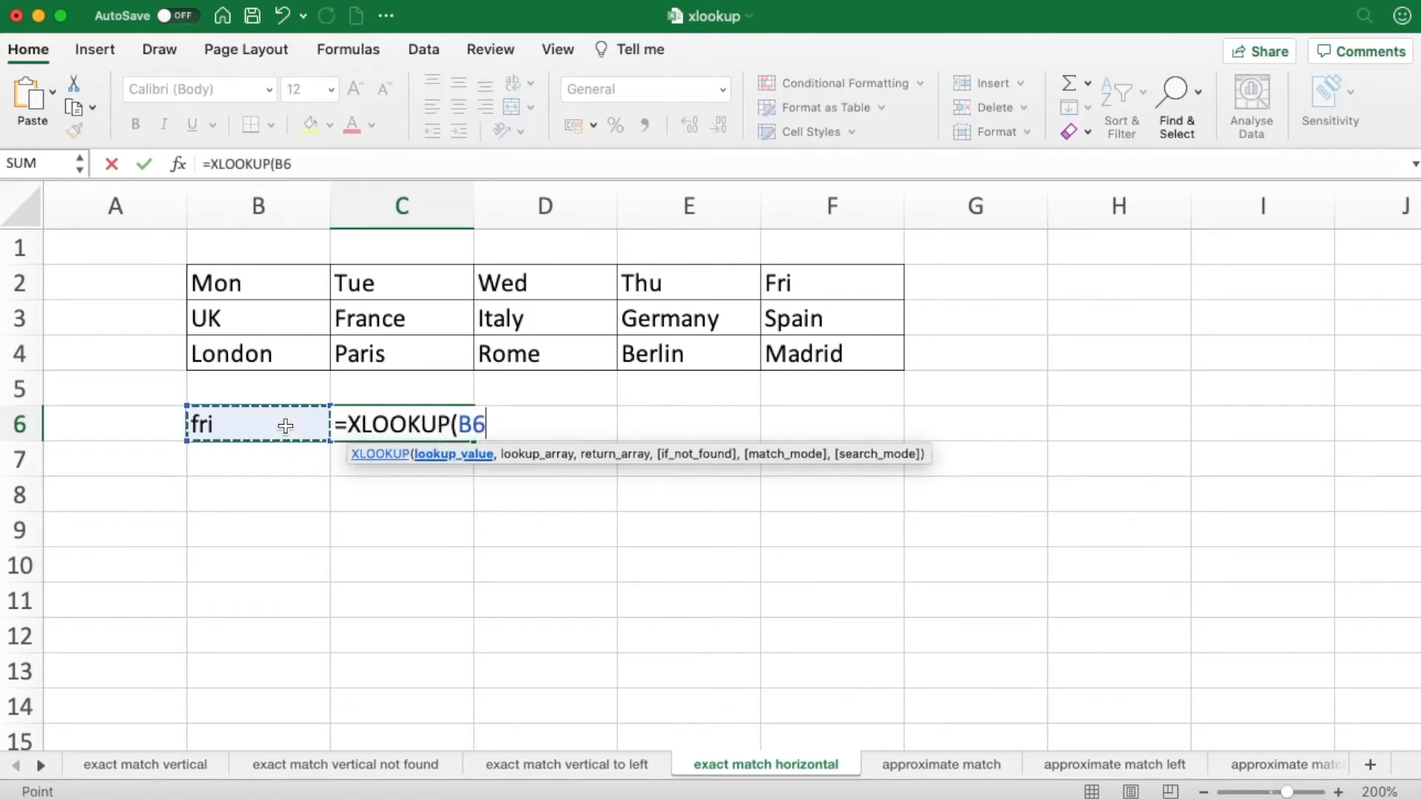
text(,)
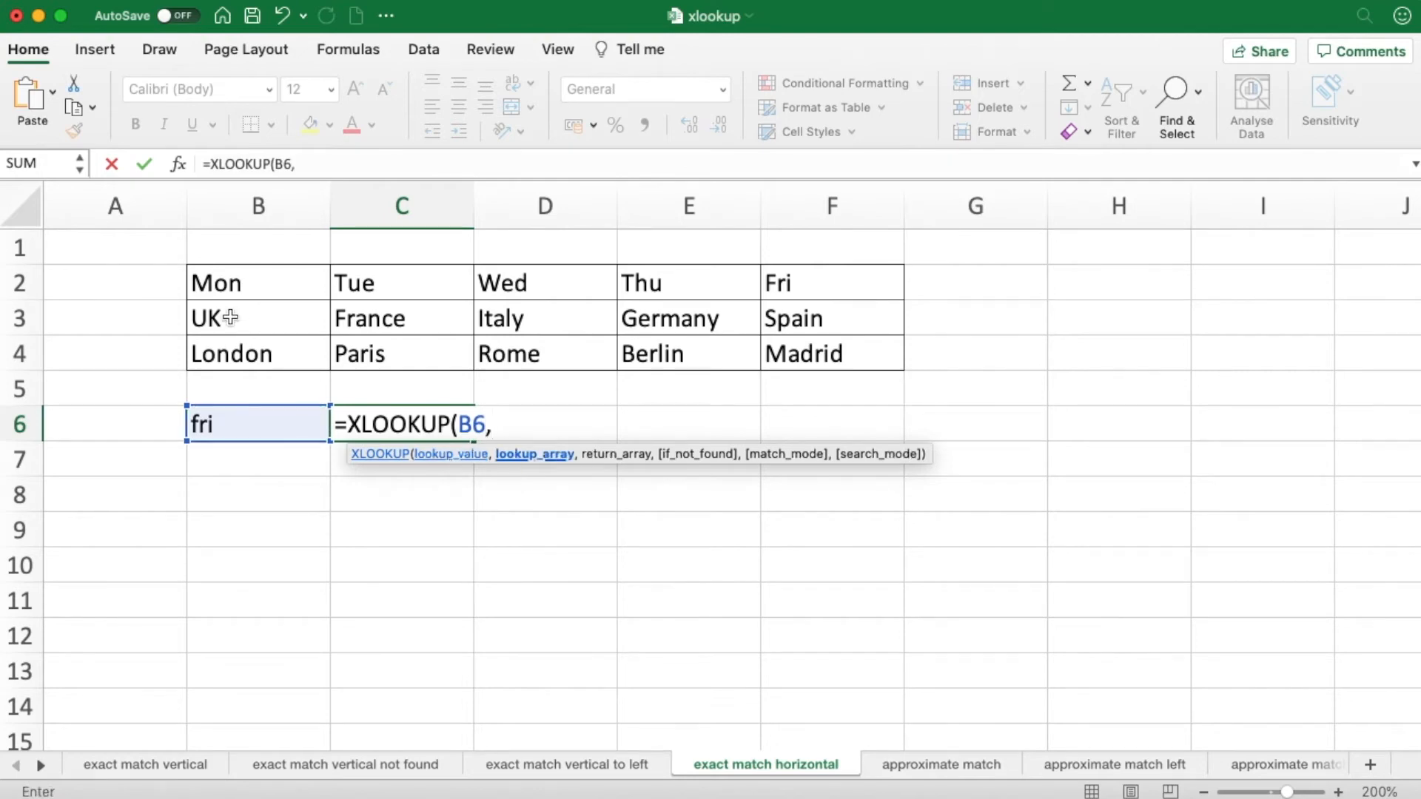
drag(241, 282, 628, 281)
text(,)
drag(307, 358, 788, 367)
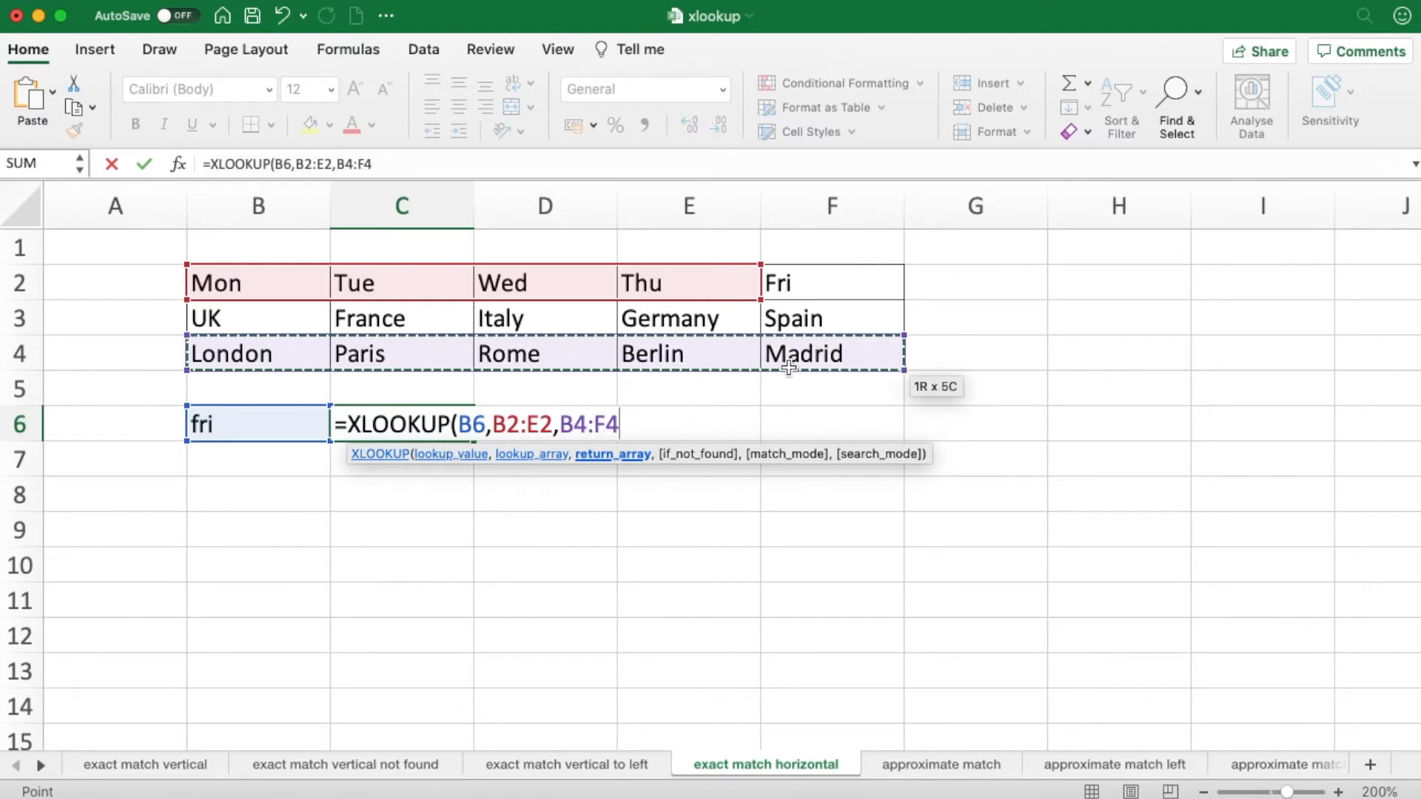
key(Return)
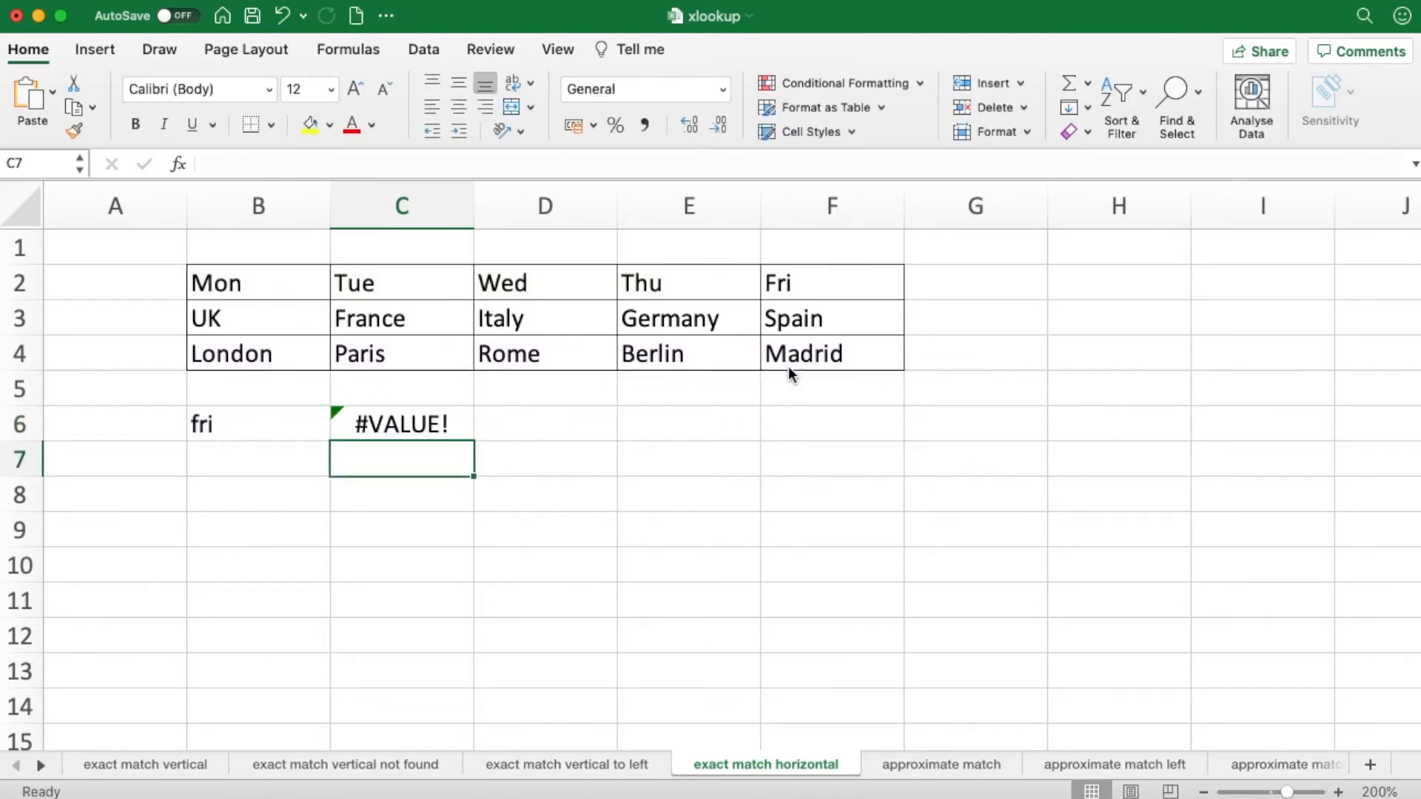
click(412, 428)
double_click(411, 428)
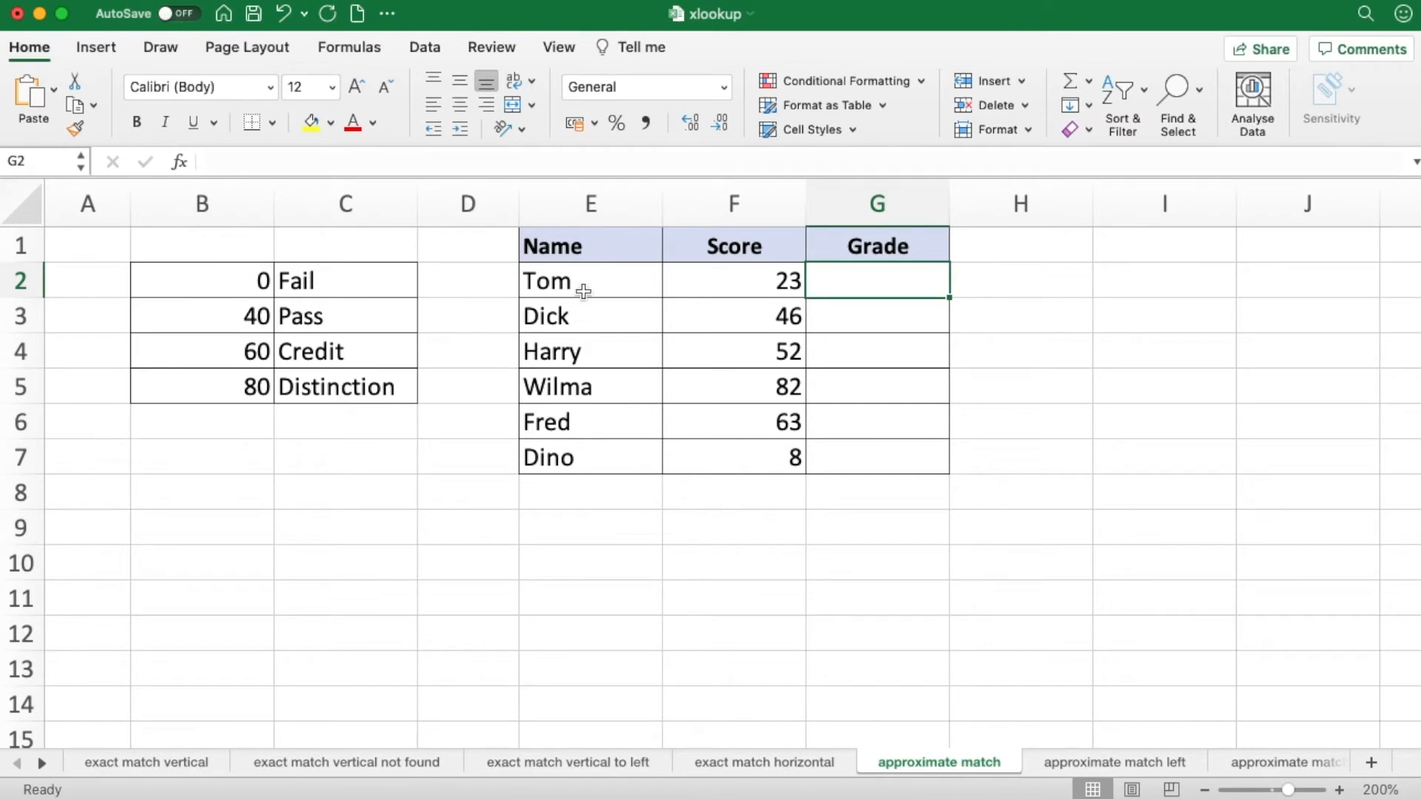
On the approximate match sheet, examine the names, scores and empty grades in E2:G7 and the grade thresholds in B2:C5
drag(584, 279, 581, 441)
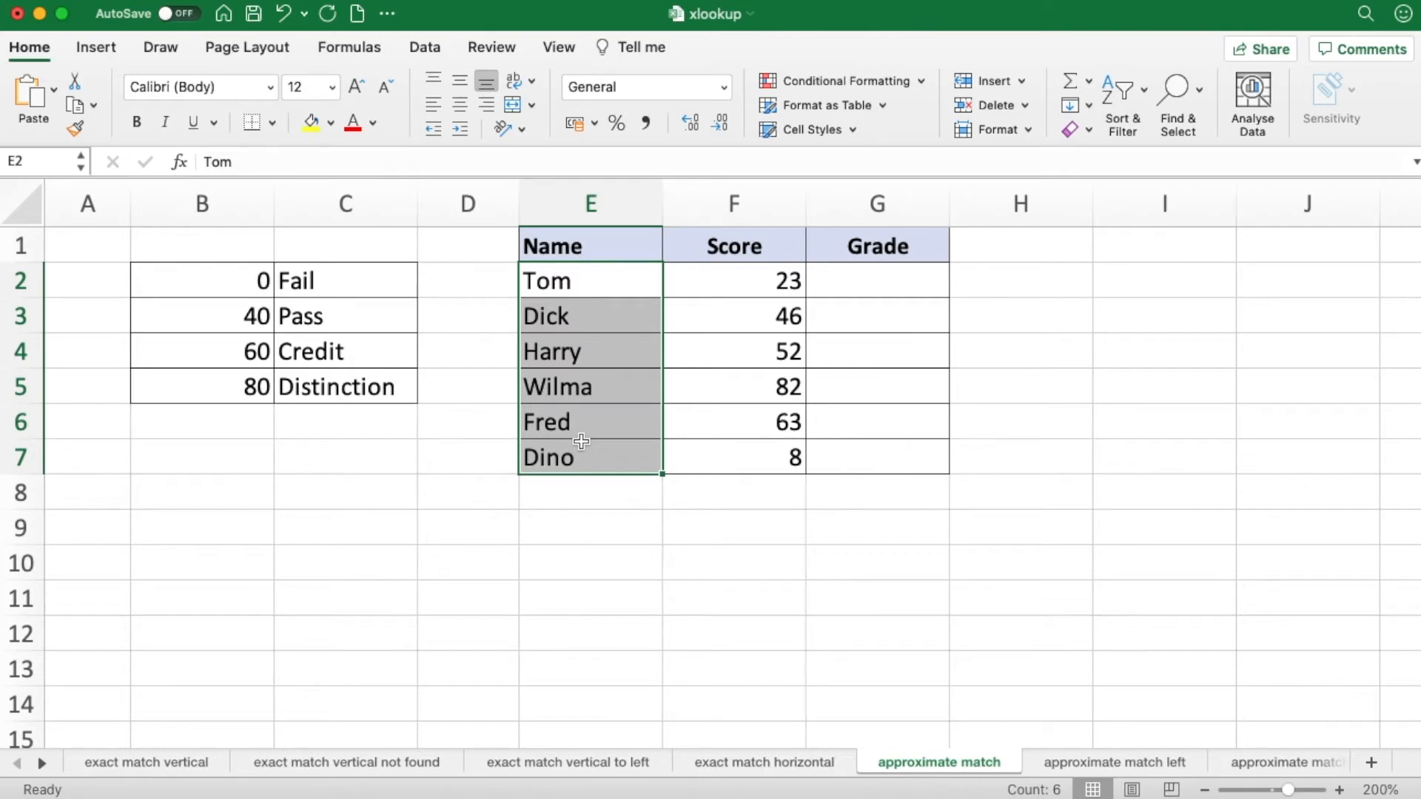
drag(732, 274, 740, 465)
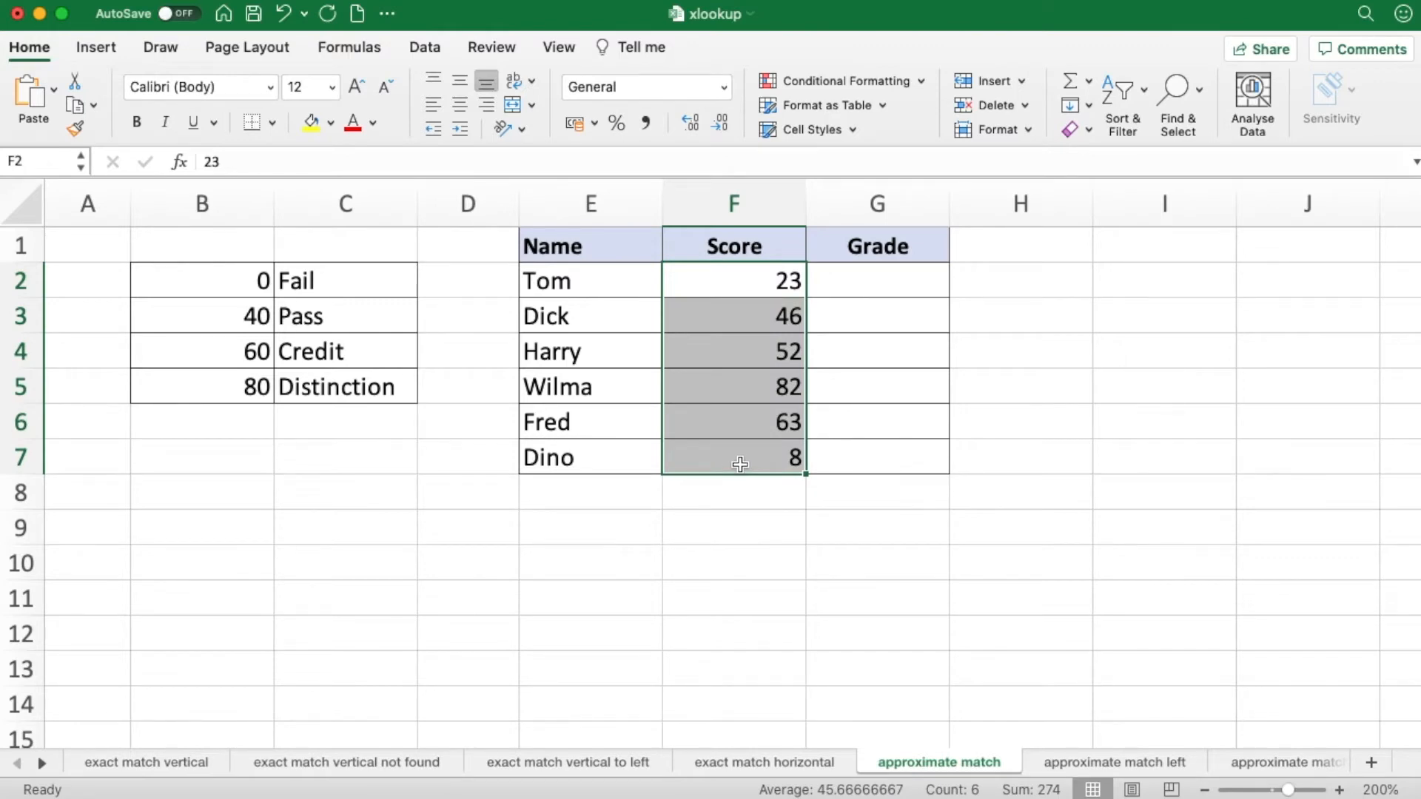
drag(897, 288, 880, 462)
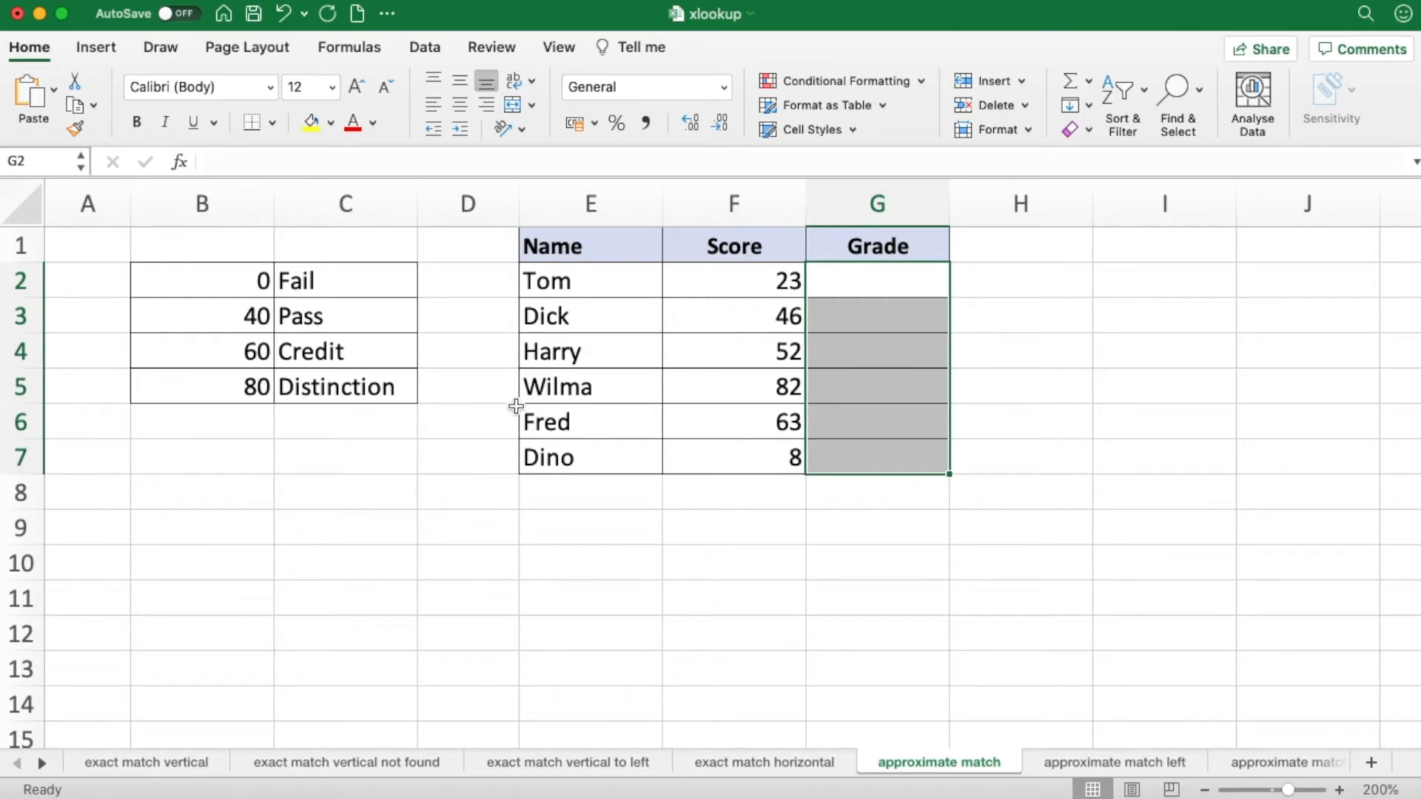
drag(235, 288, 296, 390)
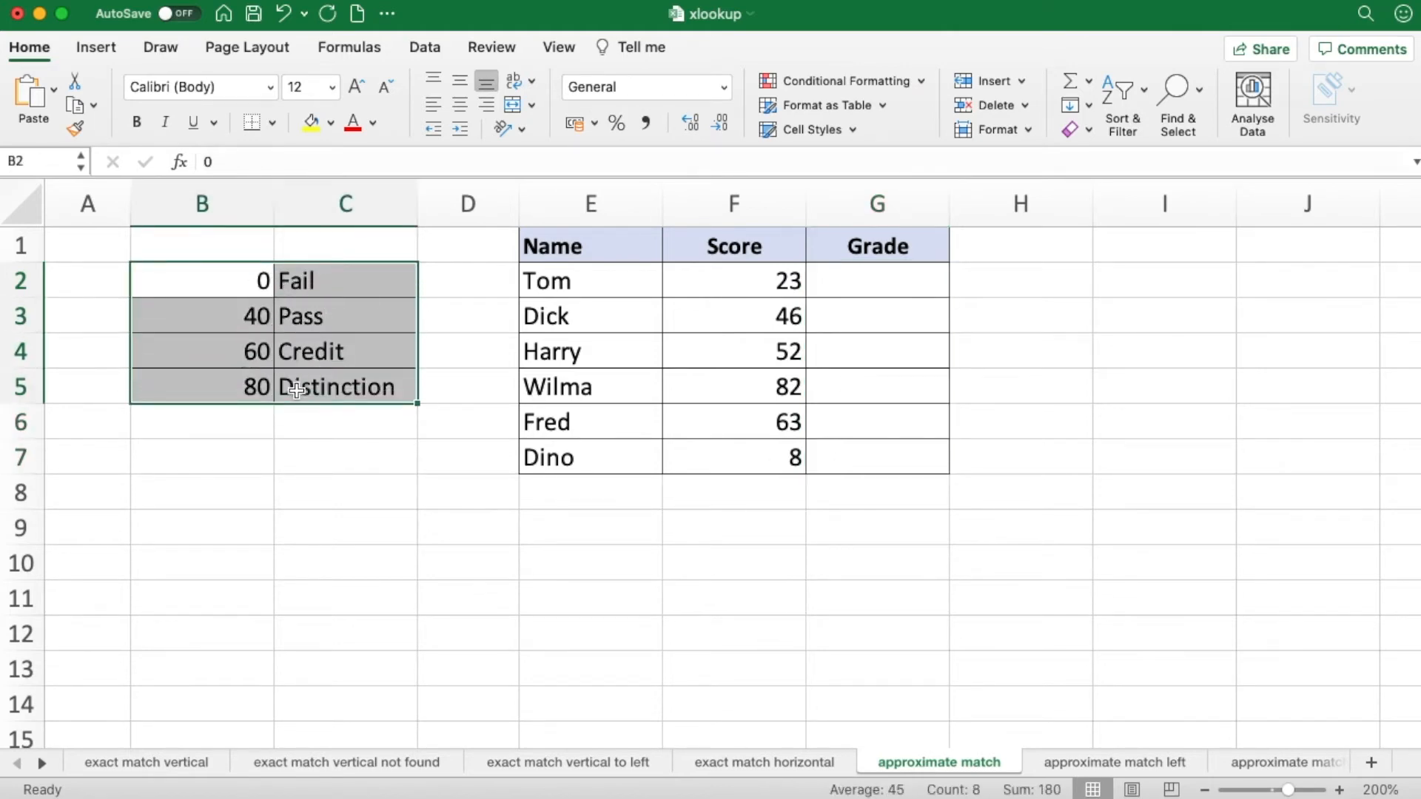
click(342, 281)
drag(234, 283, 229, 308)
click(353, 287)
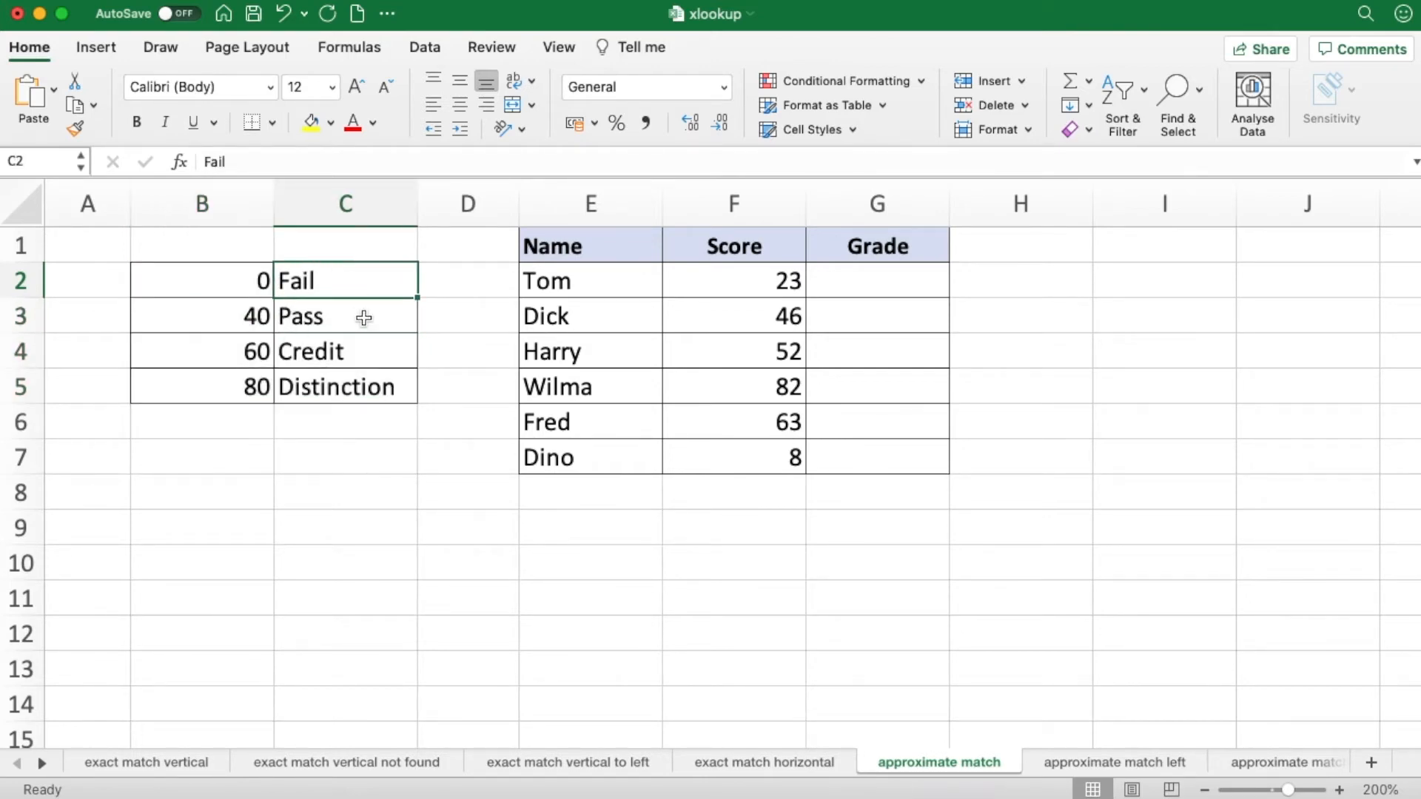
drag(234, 315, 234, 339)
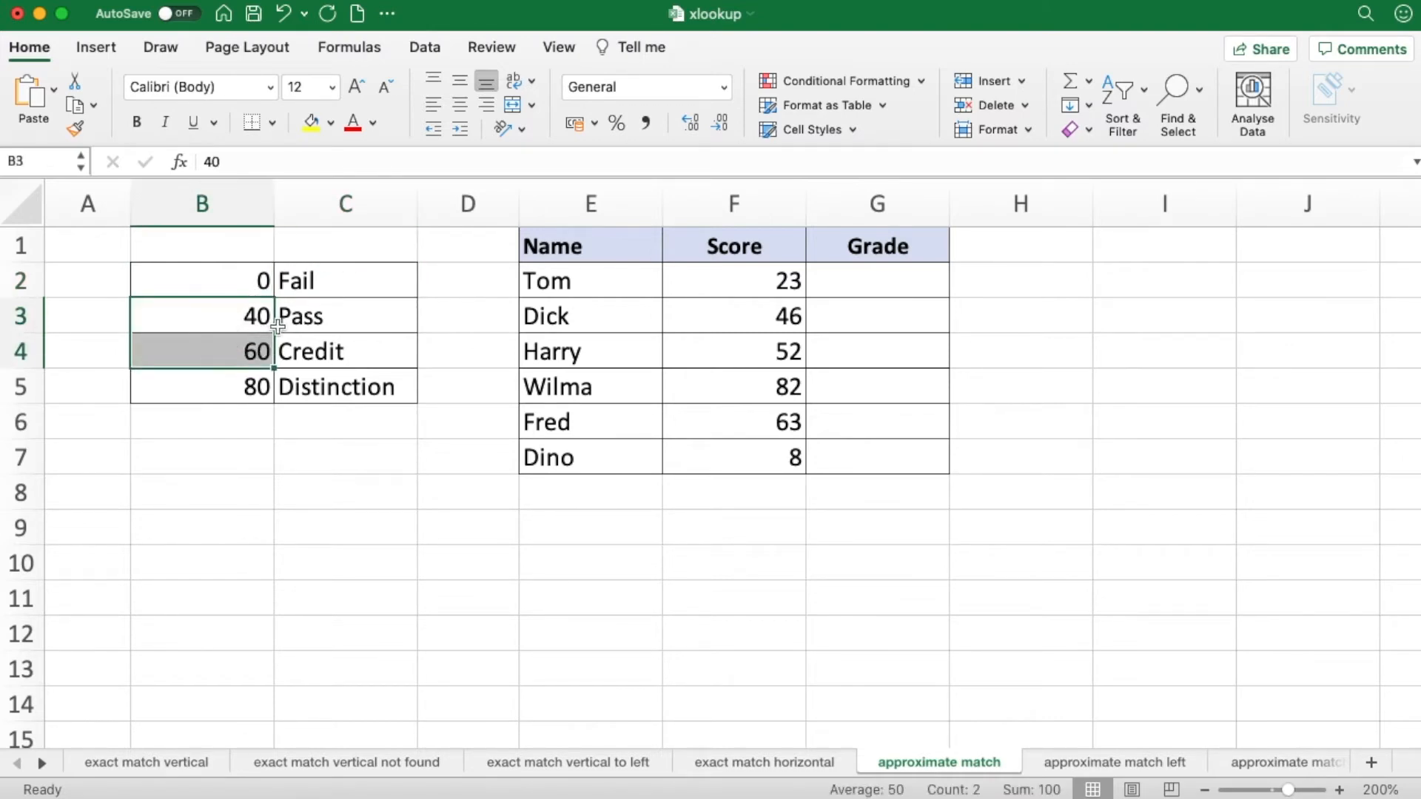
click(320, 317)
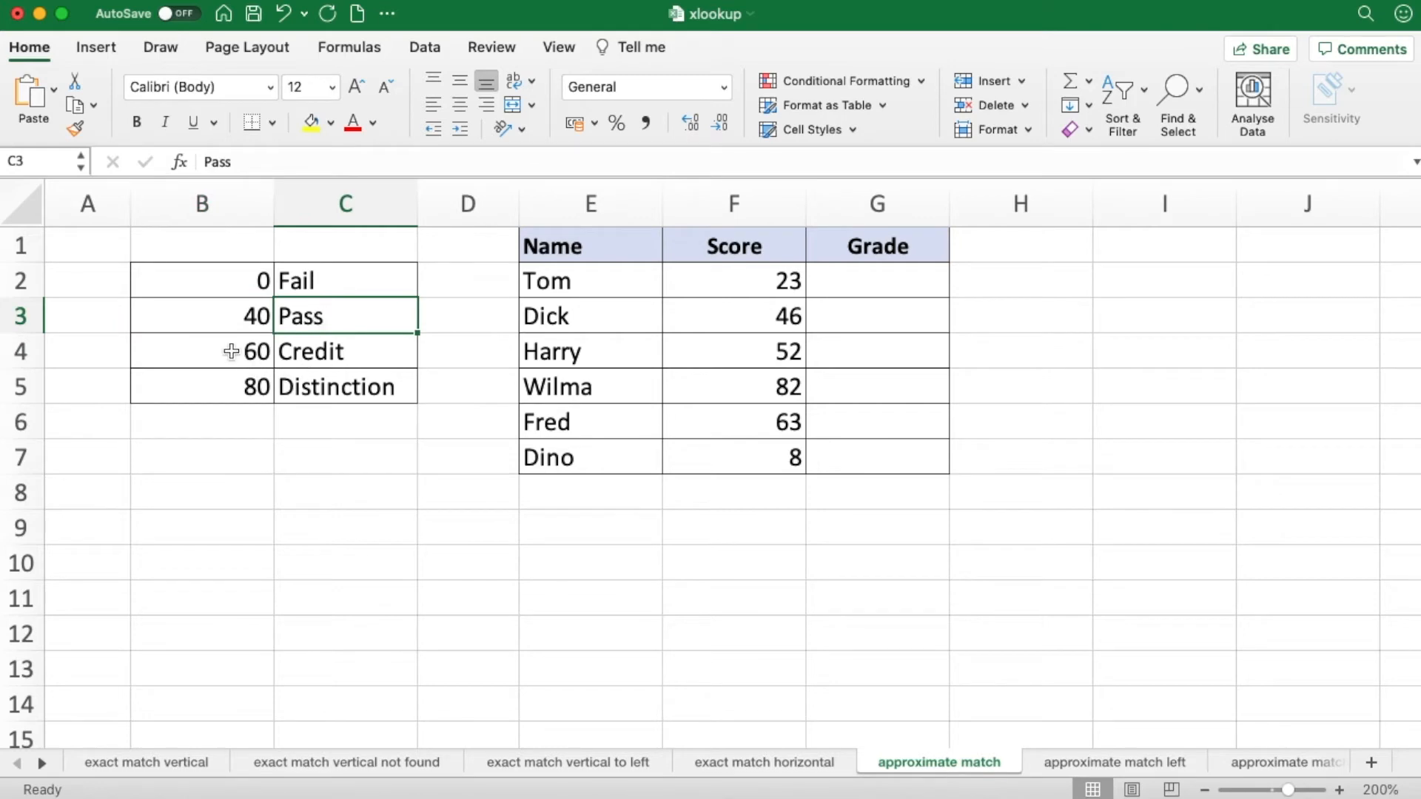
drag(231, 350, 245, 472)
click(320, 351)
click(329, 388)
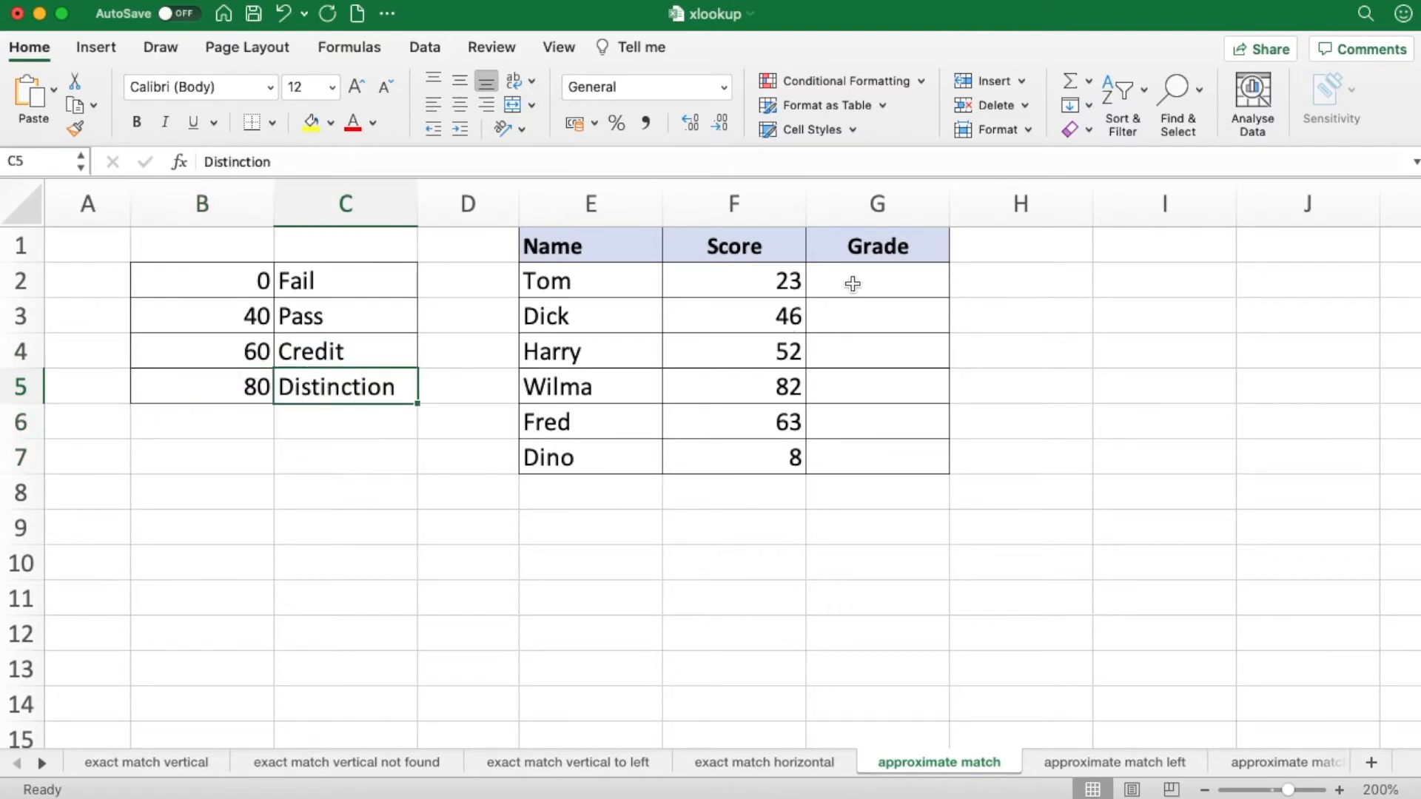
click(852, 282)
drag(756, 280, 758, 460)
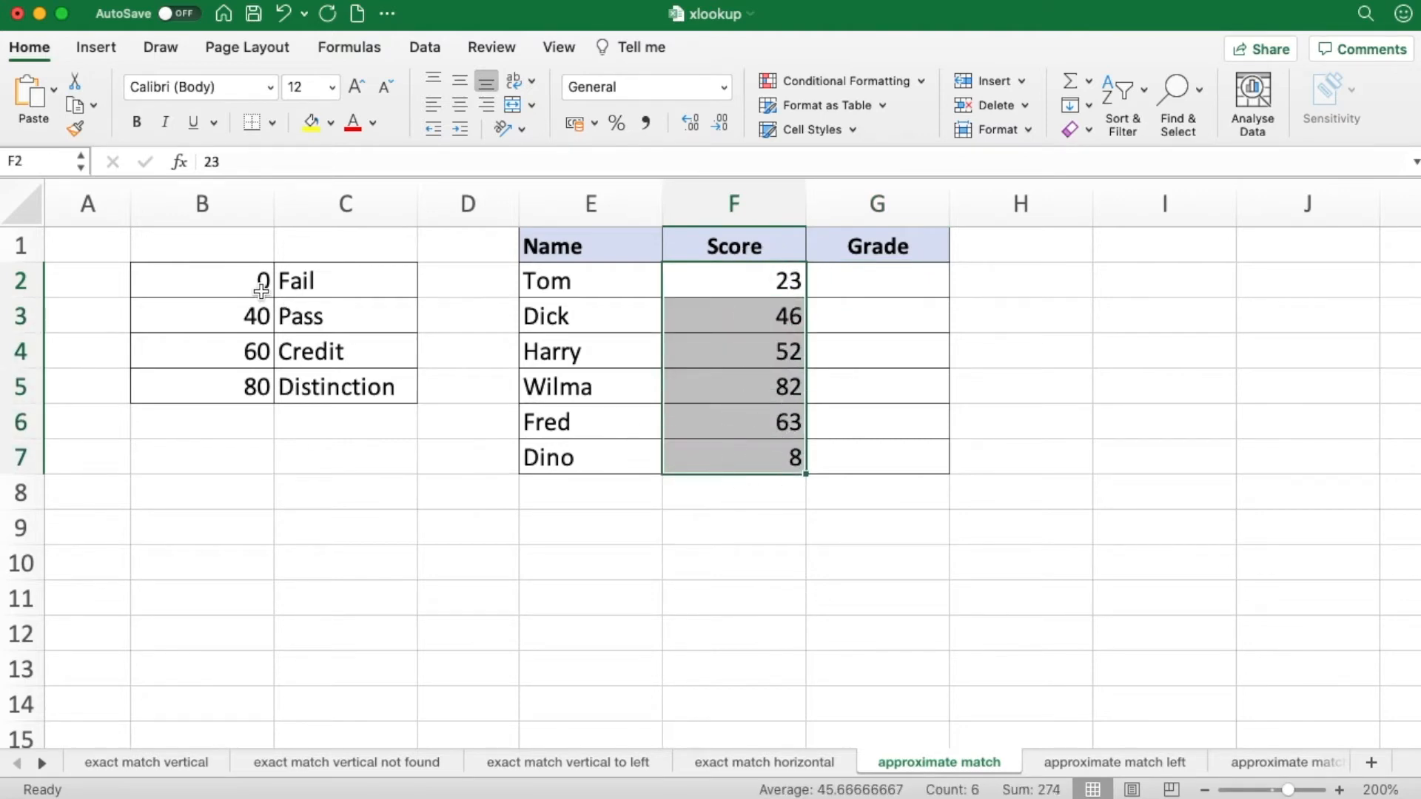
drag(251, 275, 251, 376)
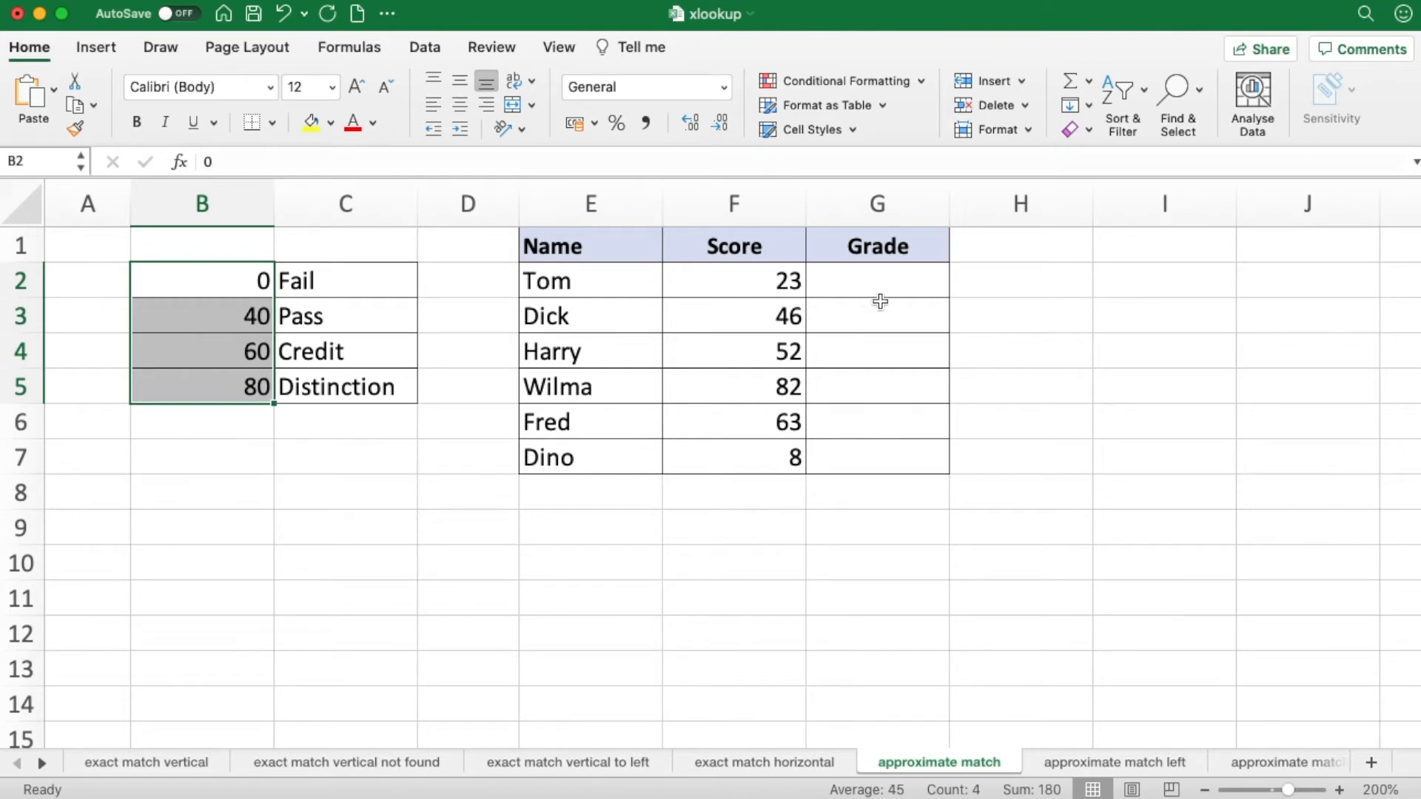
Start an XLOOKUP formula in G2 with lookup value F2, lookup array B2:B5 and return array C2:C5
click(897, 283)
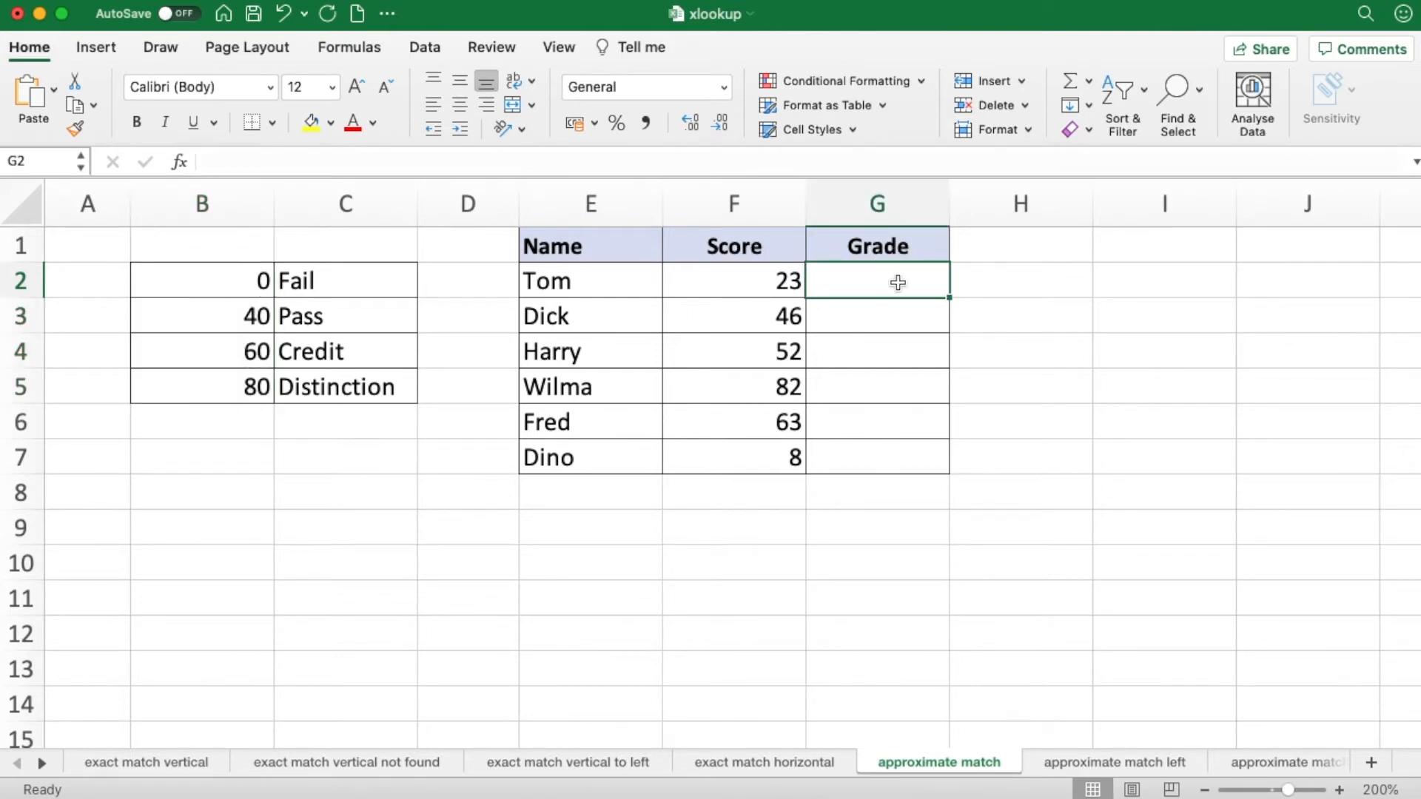
text(=)
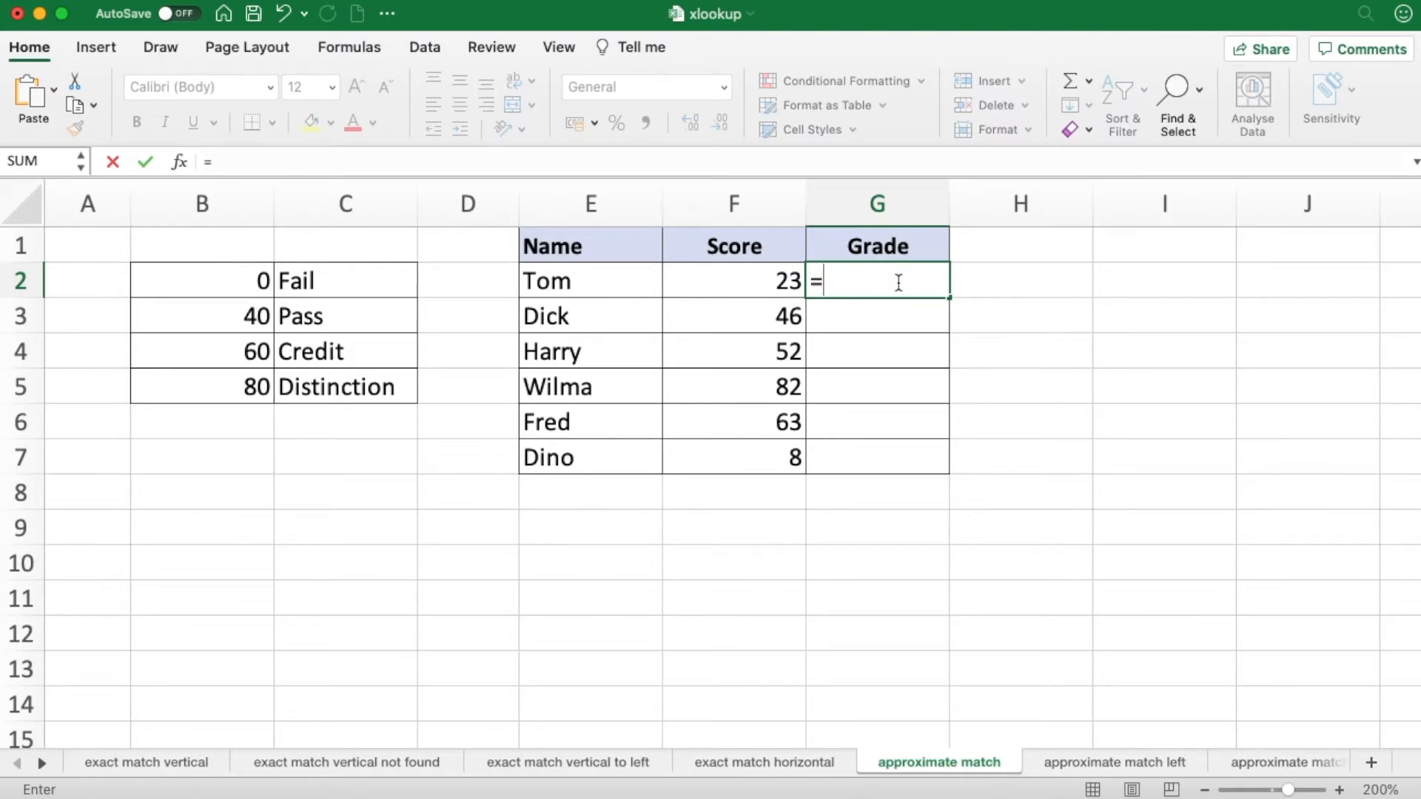
text(xl)
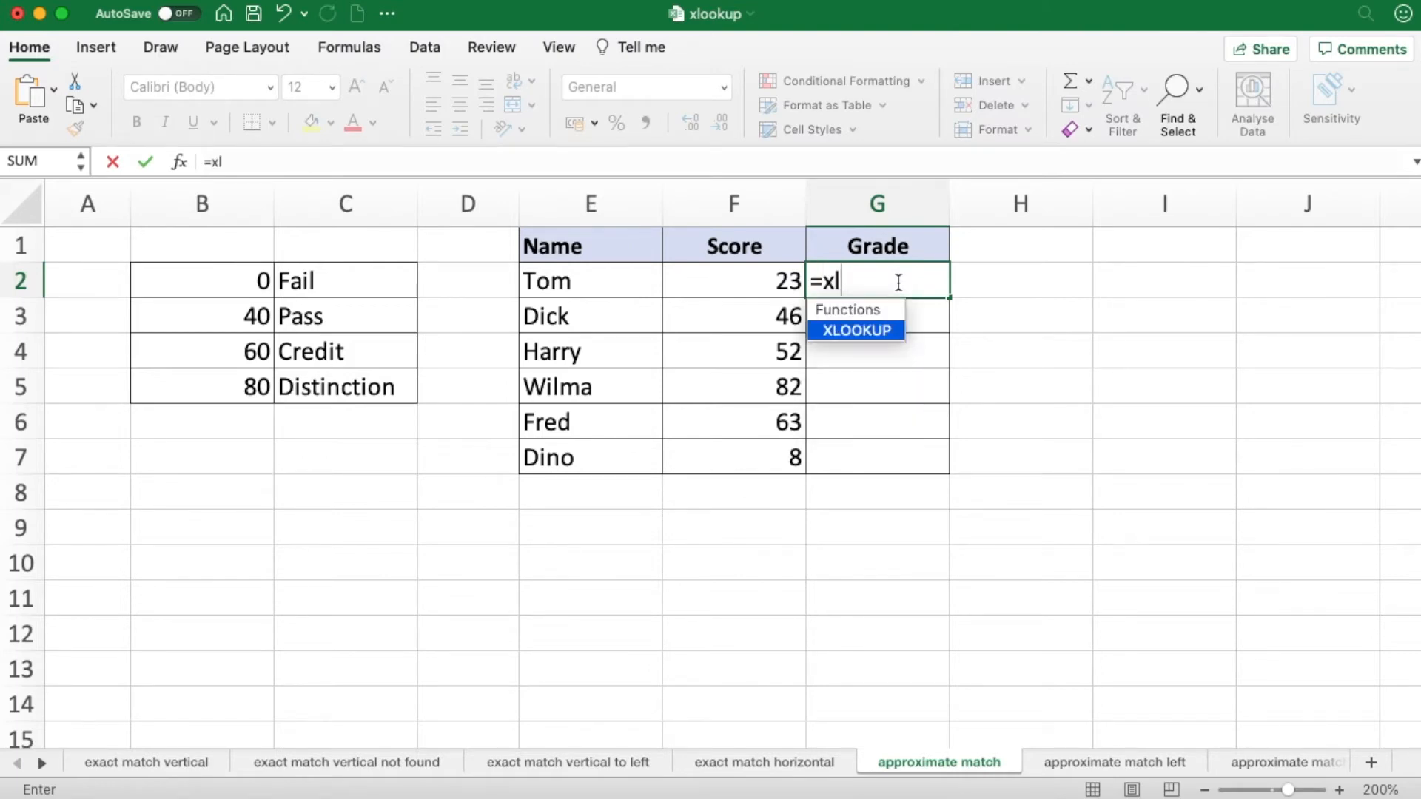
key(Tab)
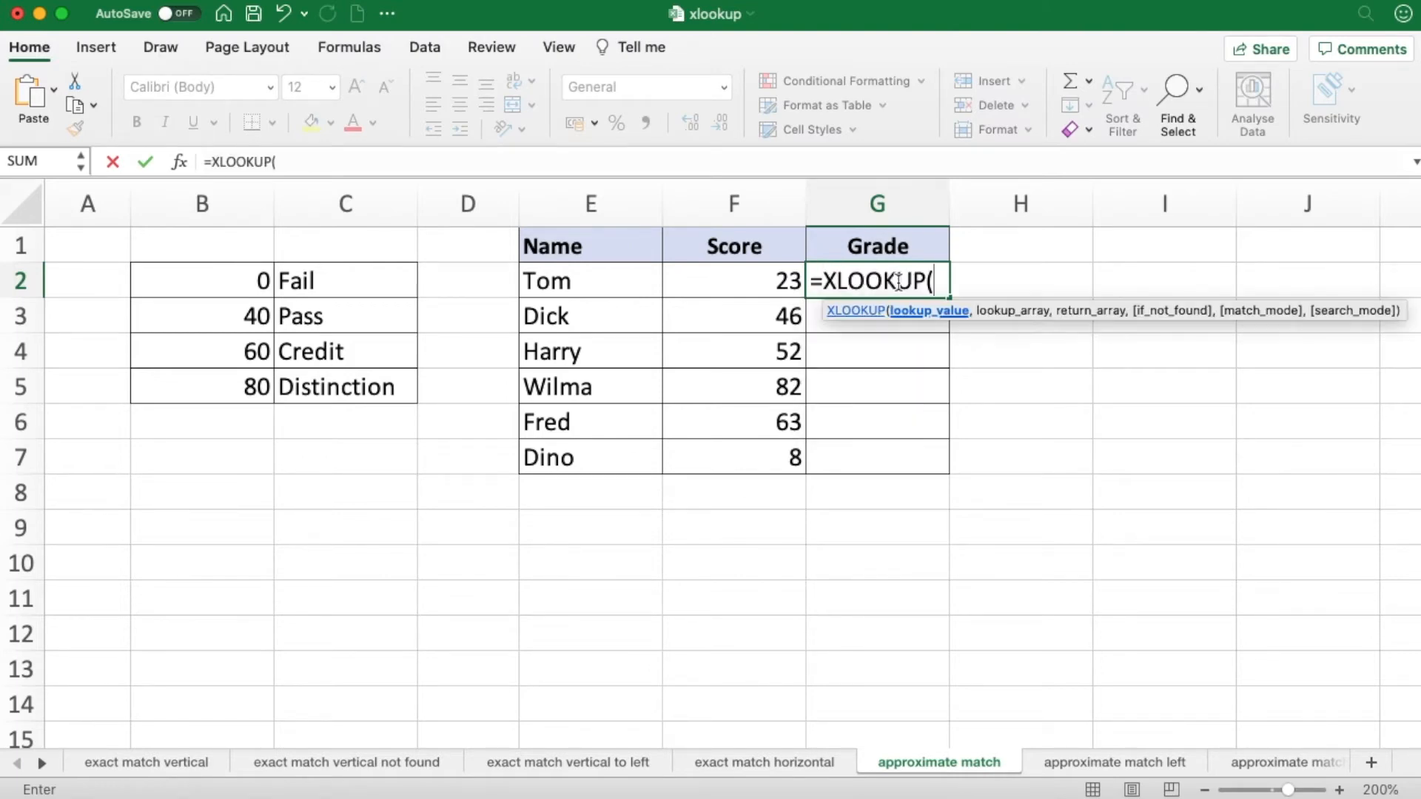
click(733, 275)
text(,)
mouse_move(232, 286)
mouse_down()
mouse_move(219, 352)
mouse_move(242, 374)
mouse_up()
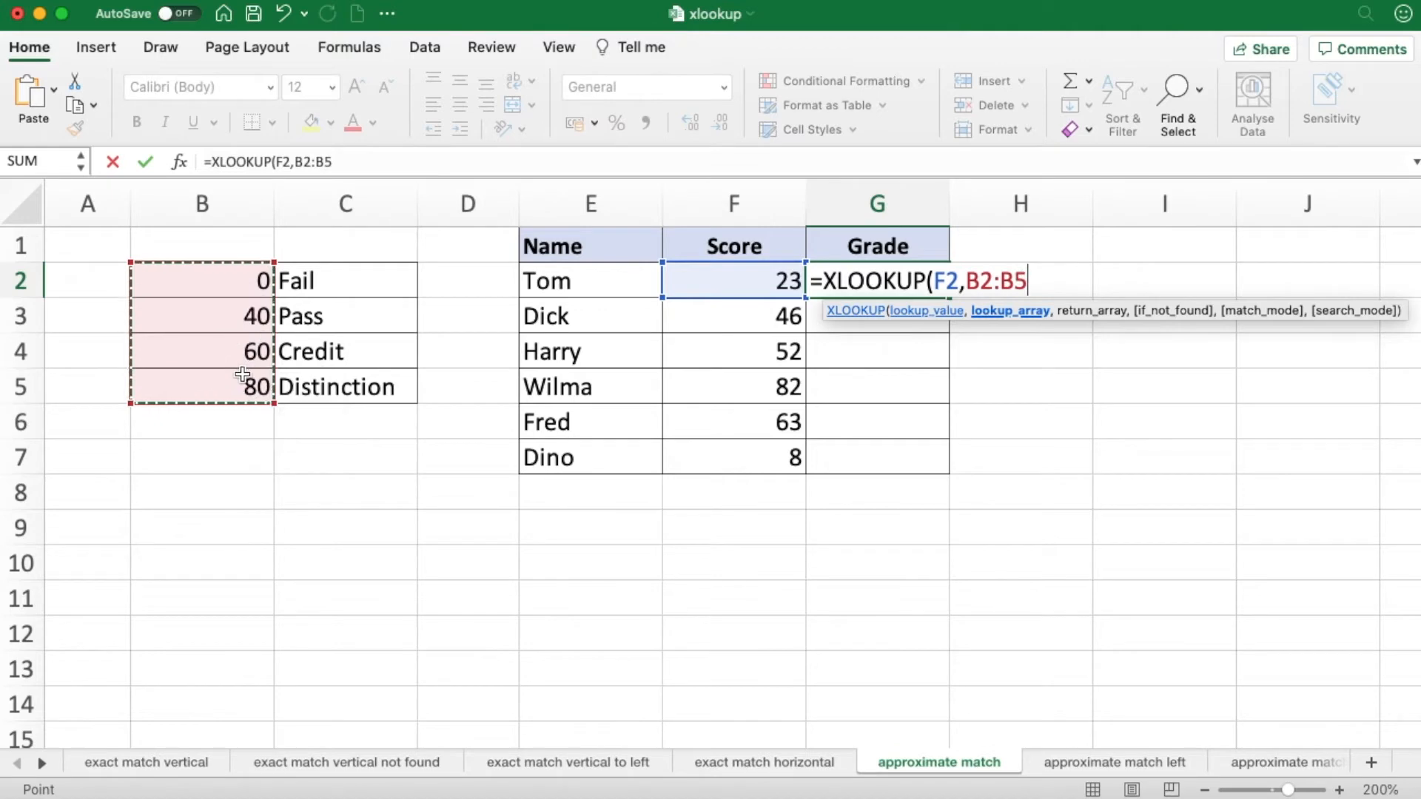
text(,)
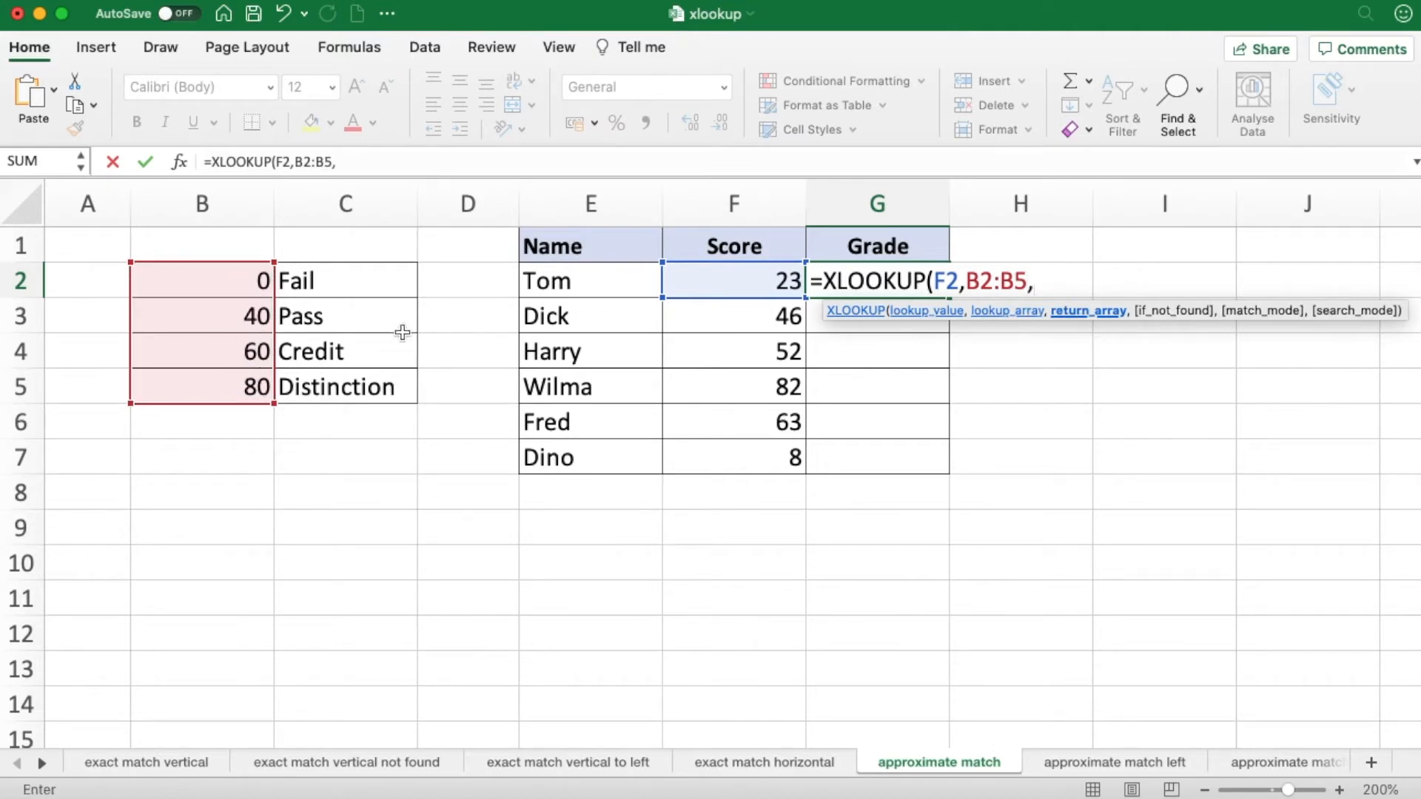
drag(369, 281, 367, 370)
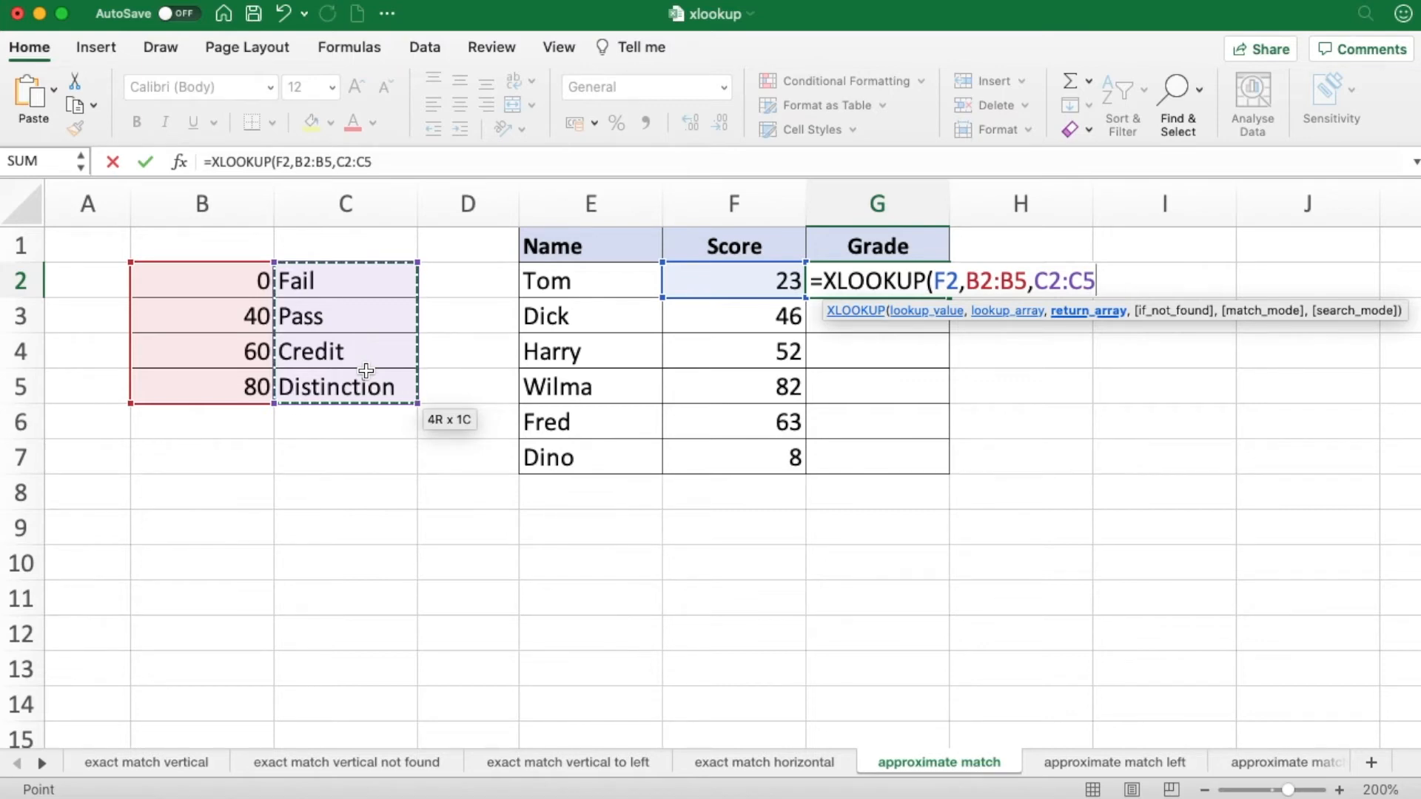
Skip the if_not_found argument, set match mode to -1 (exact match or next smaller item) and enter the formula in G2
text(,,)
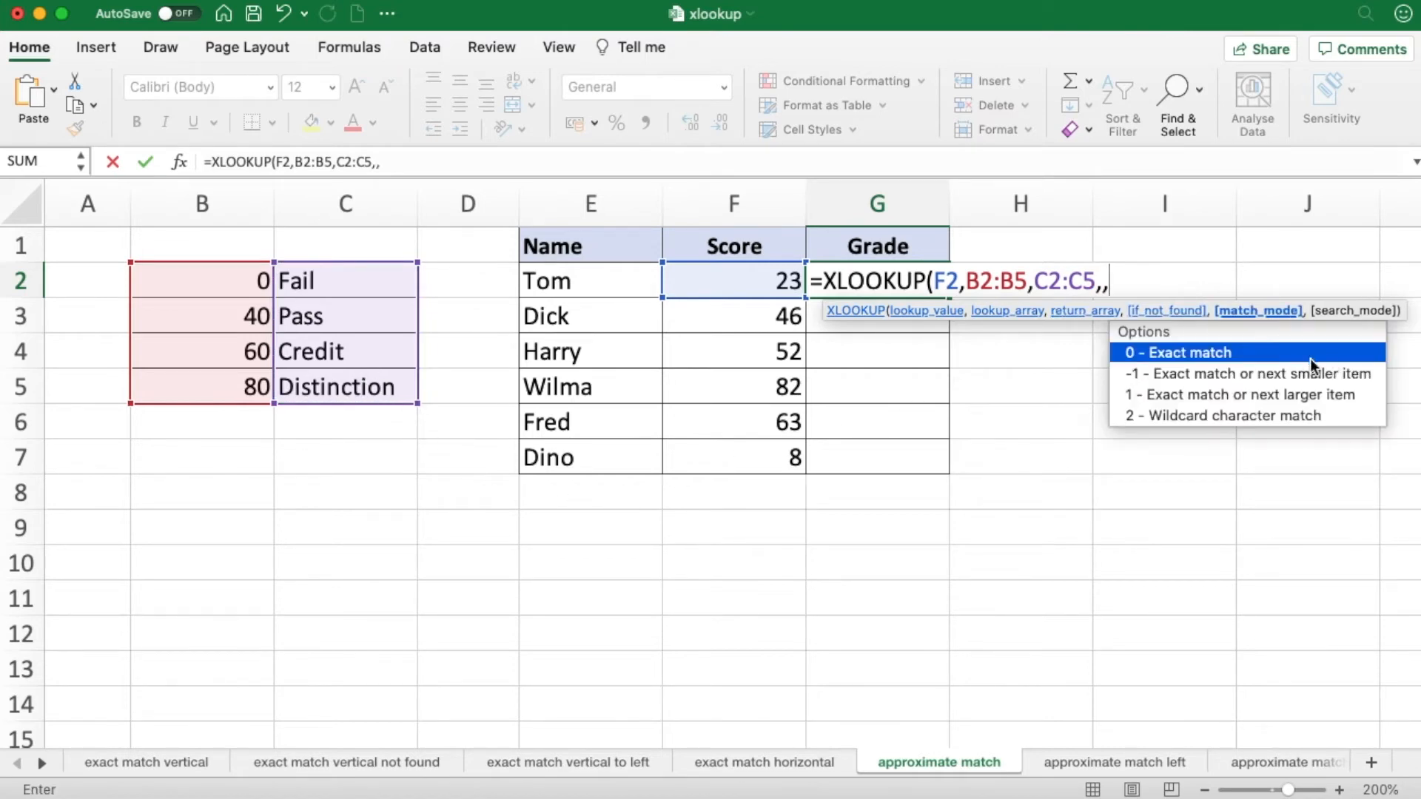
click(1255, 373)
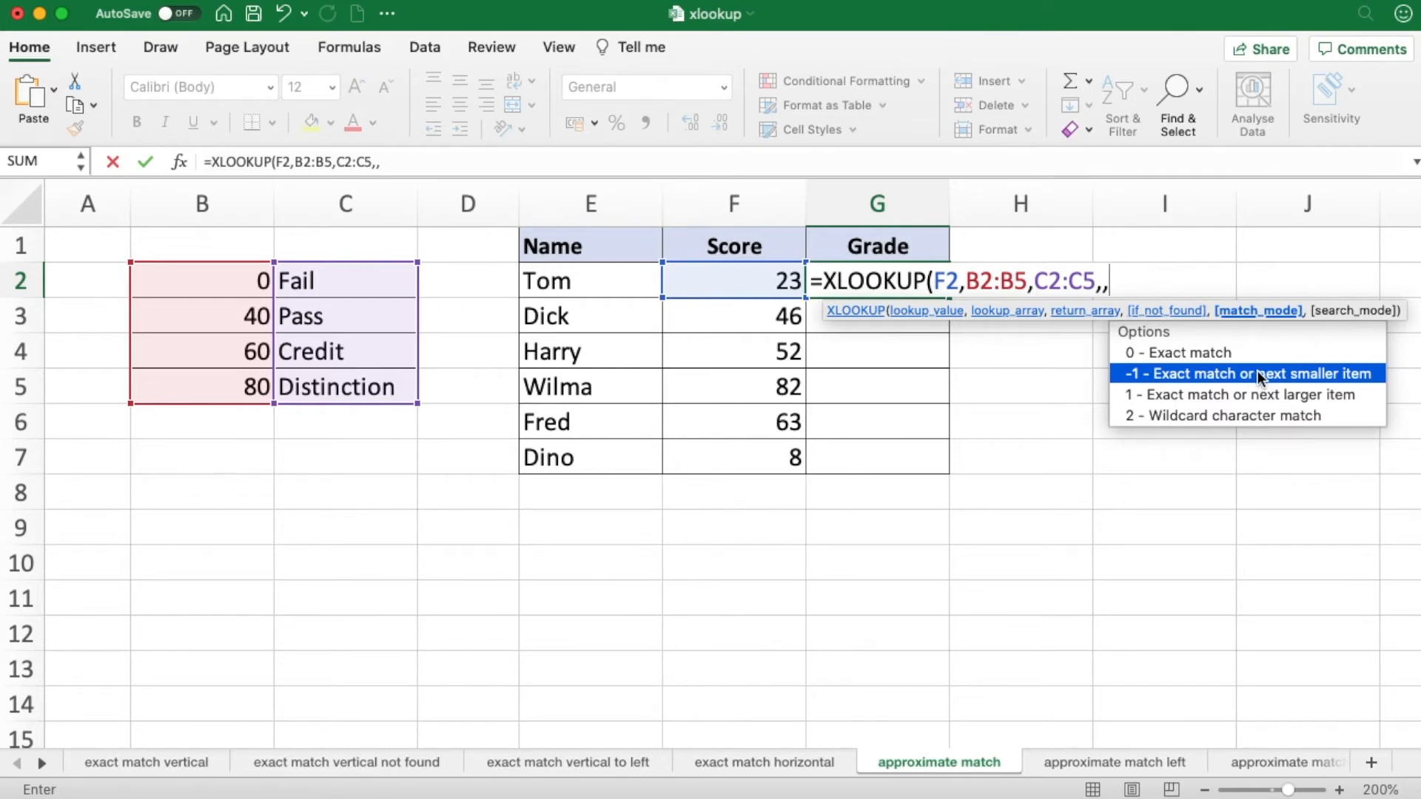
double_click(1258, 373)
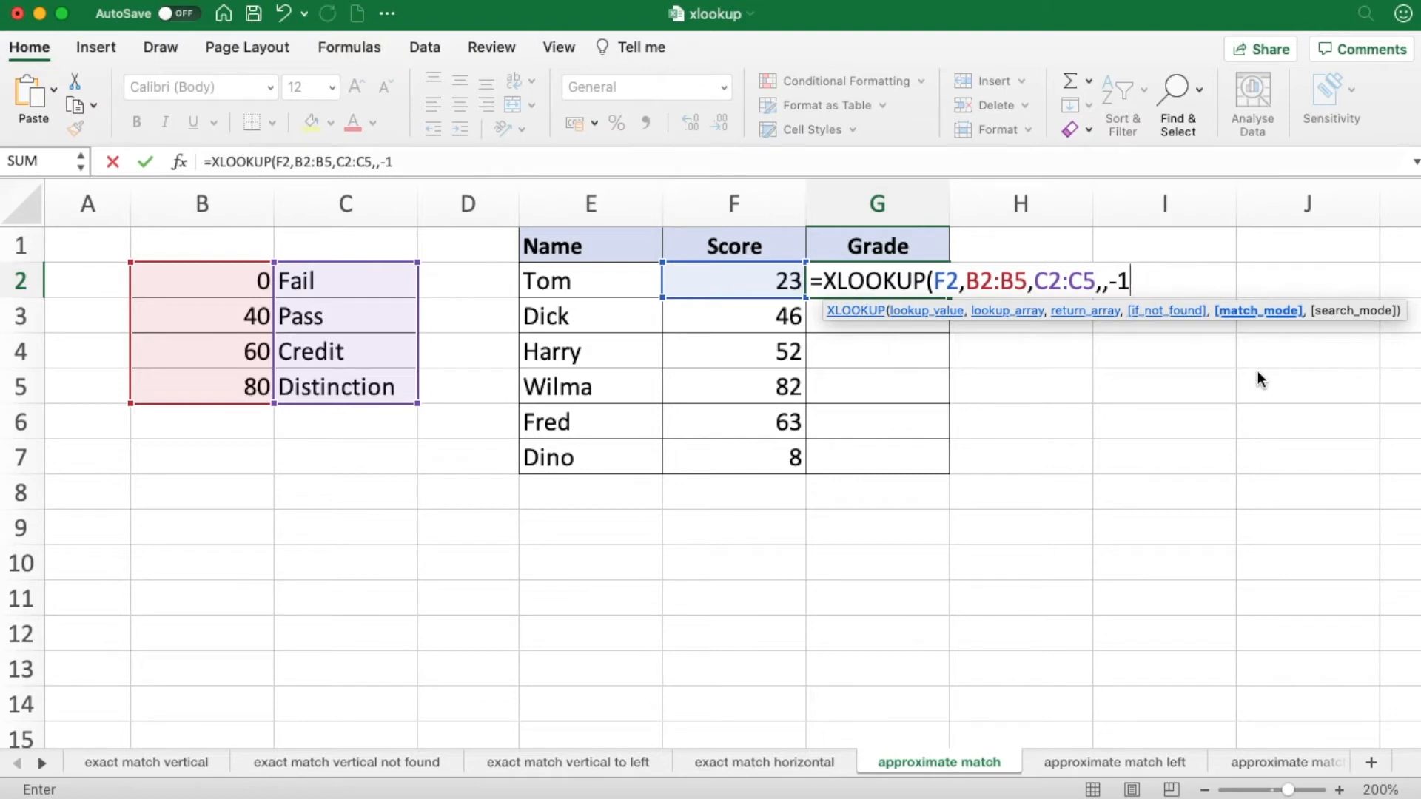
key(Return)
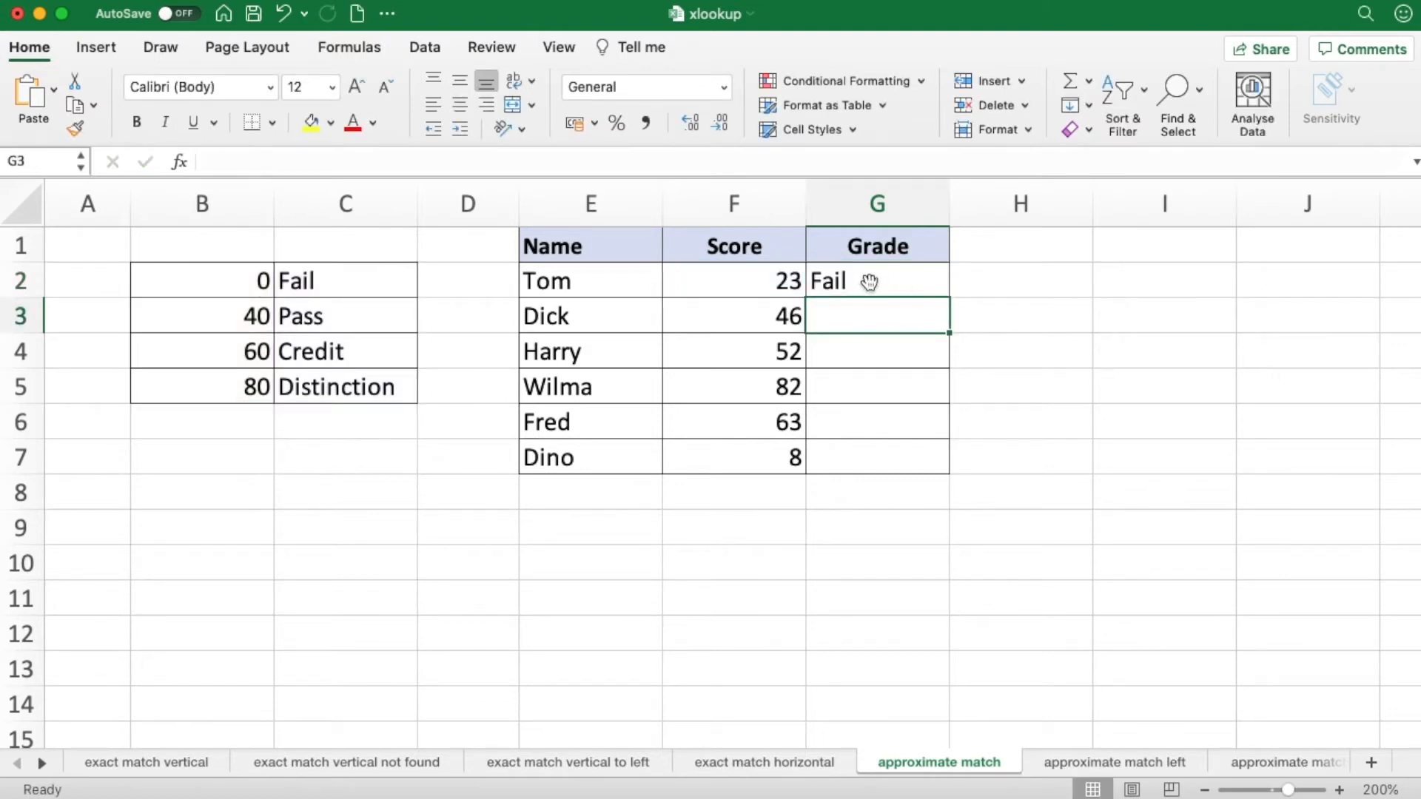
Compare the score in F2 and its grade in G2 with the thresholds in B2:B3 and the label in C2
click(870, 282)
click(787, 281)
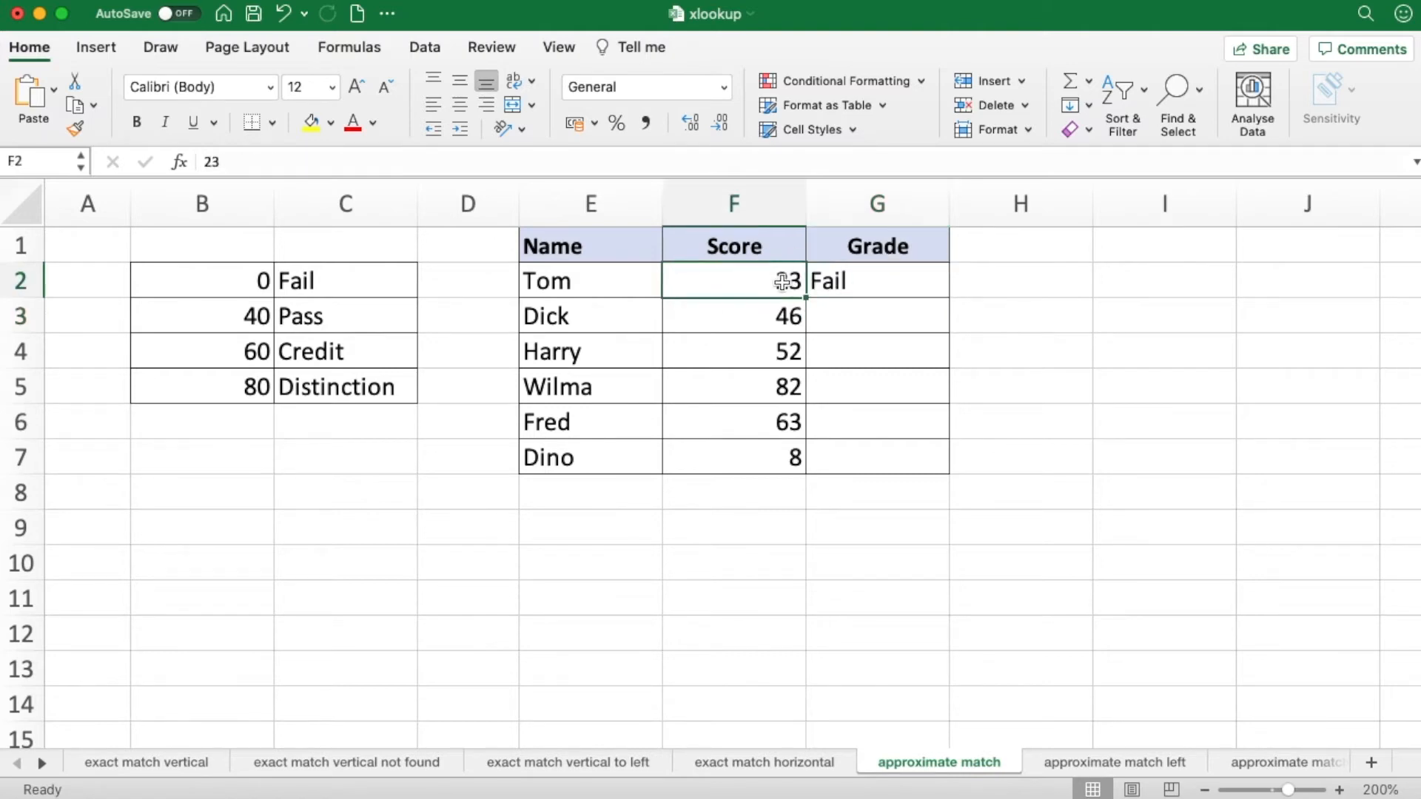
drag(262, 288, 256, 315)
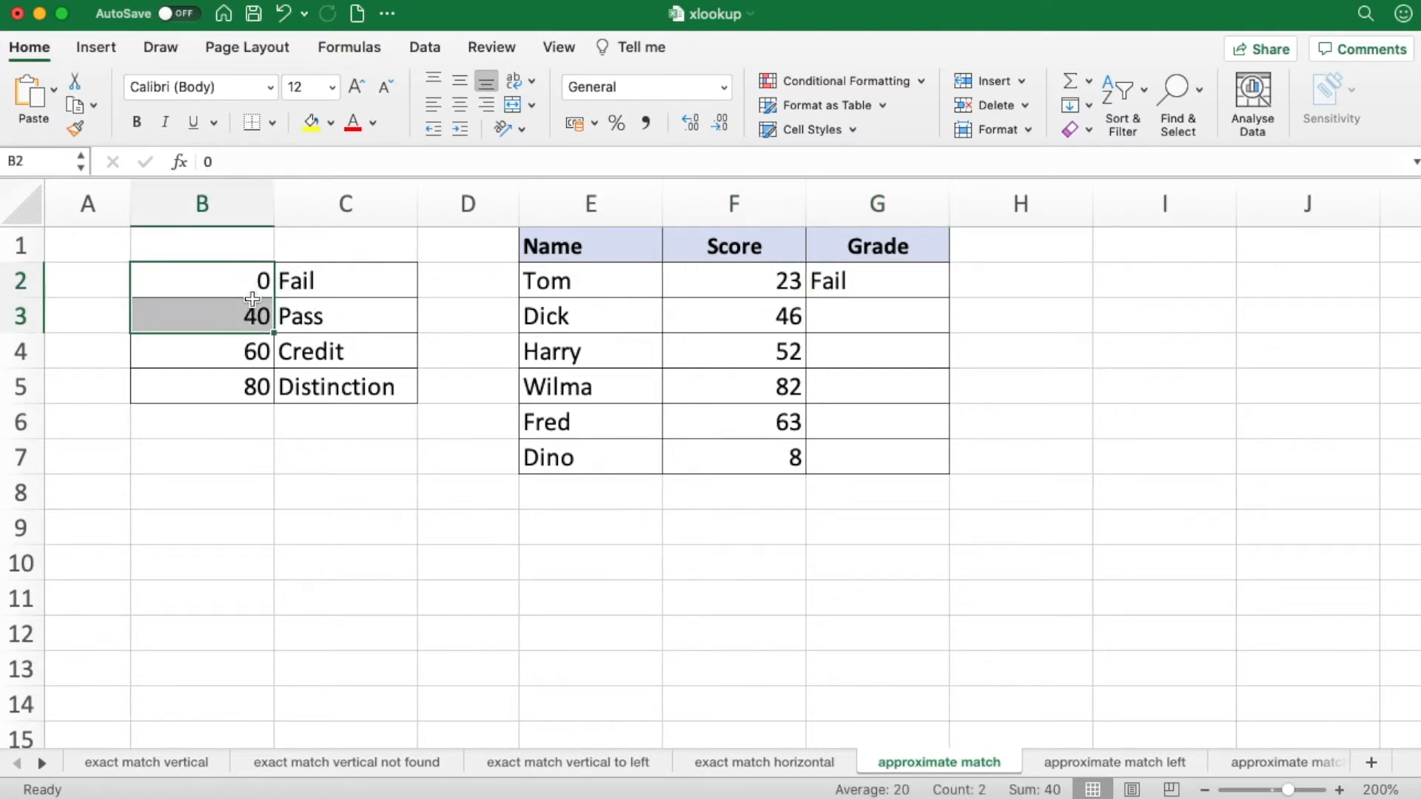
click(322, 280)
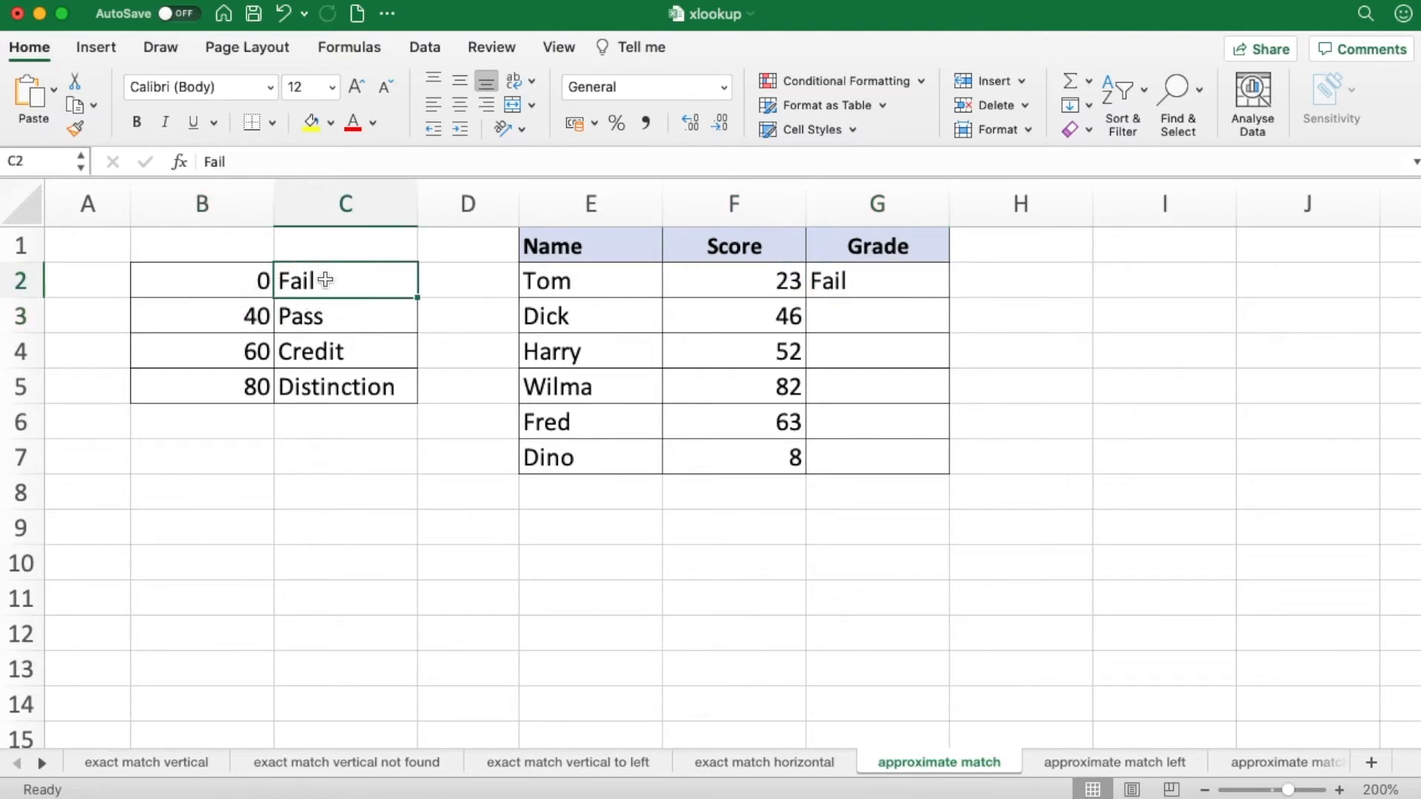
Review the XLOOKUP formula in G2 and fill it down to G7 with relative ranges
double_click(851, 281)
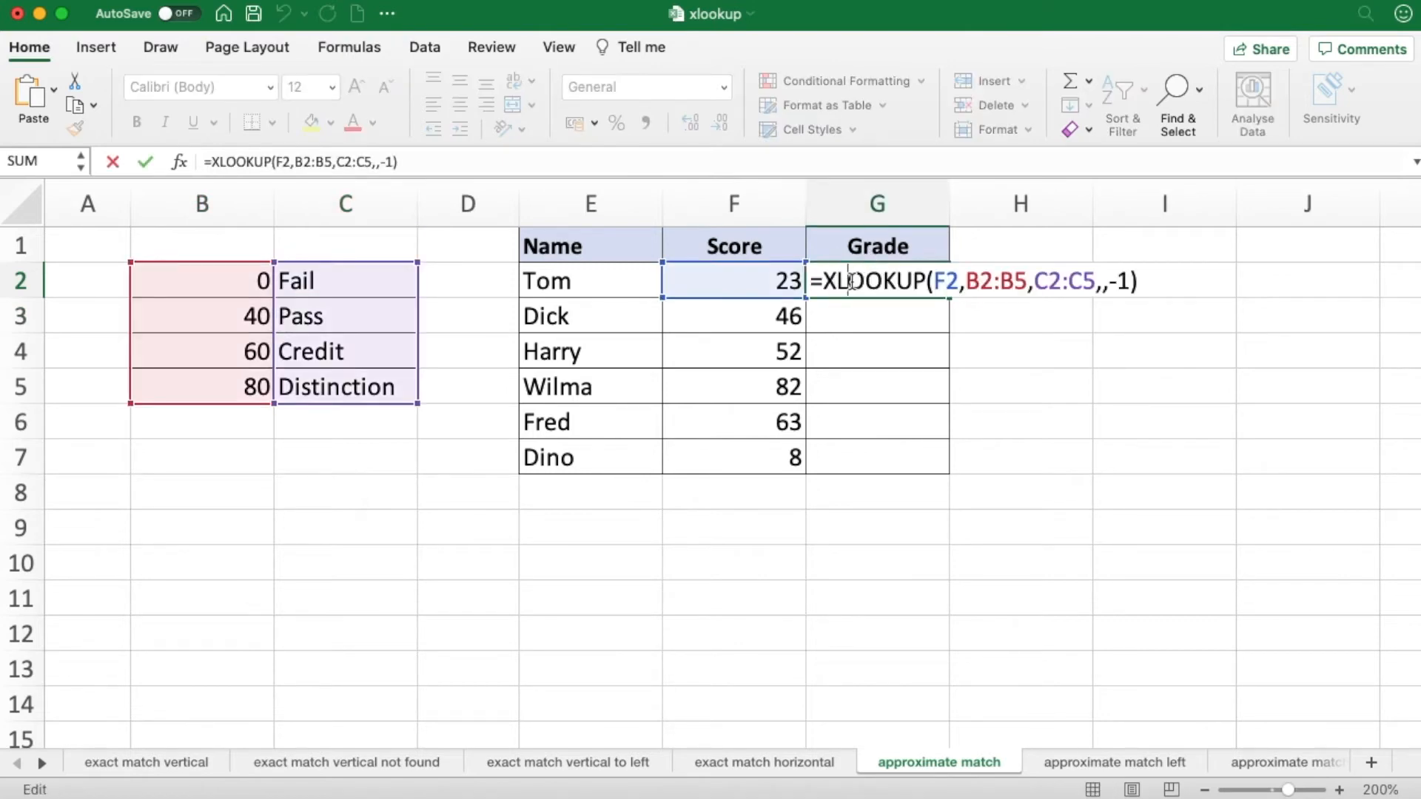
key(ctrl+Return)
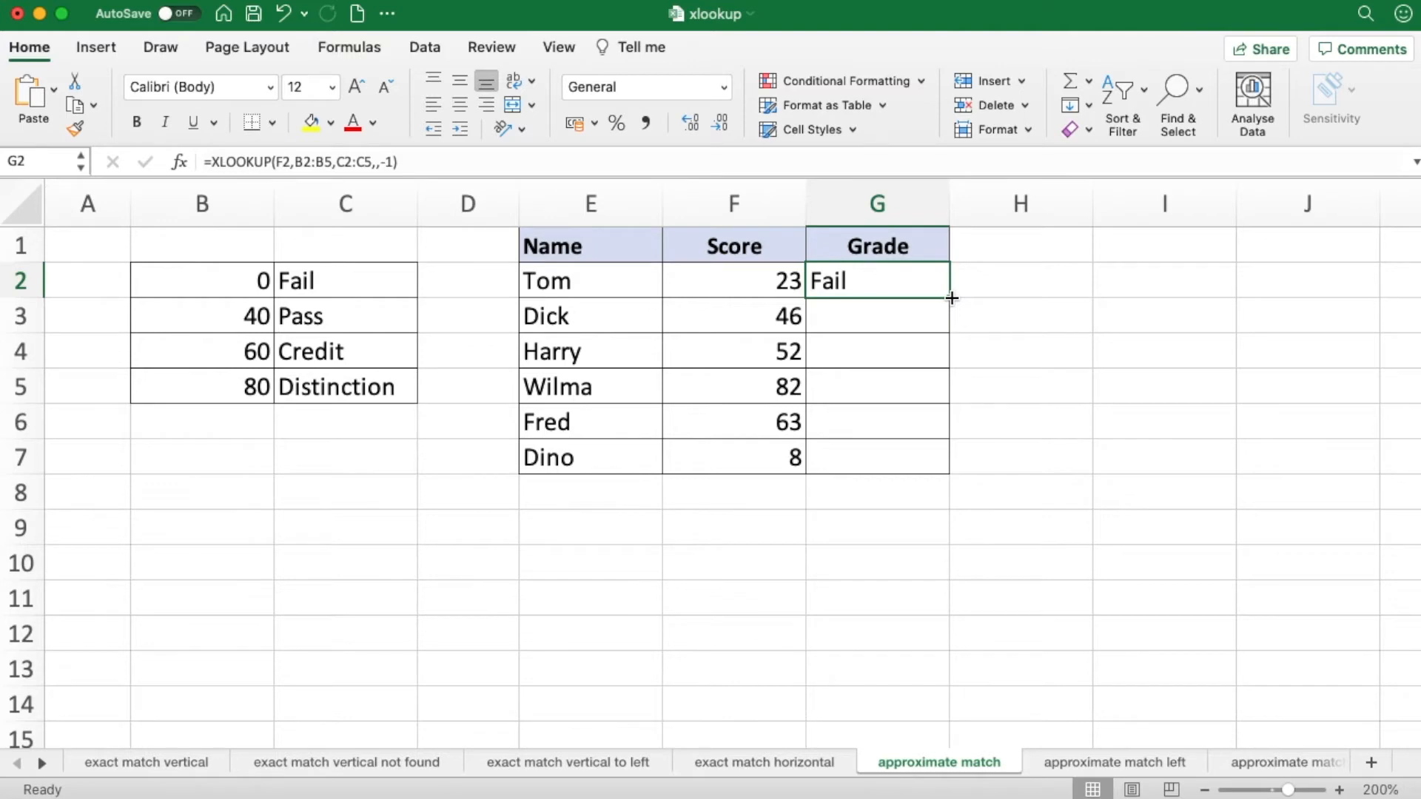
drag(949, 298, 947, 464)
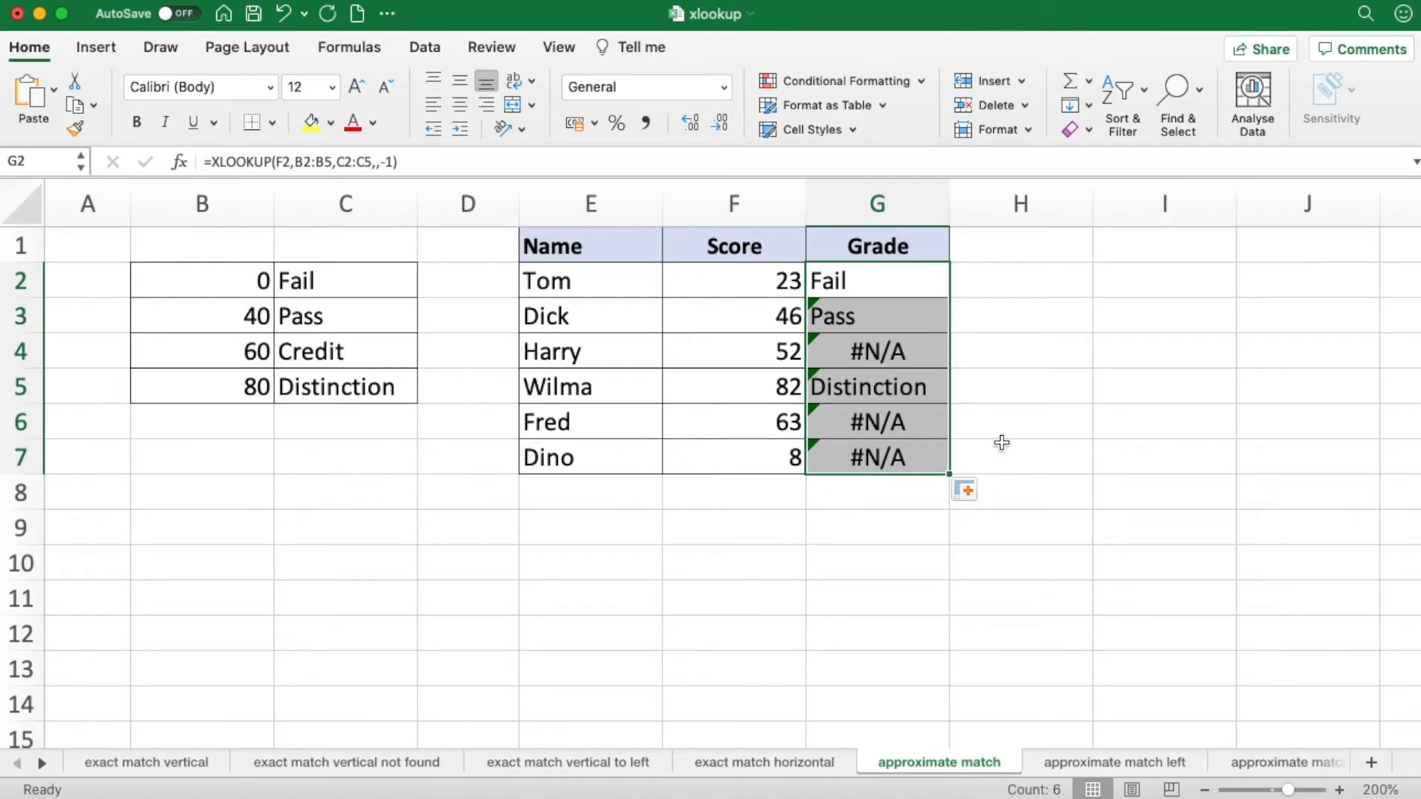
Inspect the copied grade formulas from G2 to G7 to see which lookup and return ranges each one references
click(881, 281)
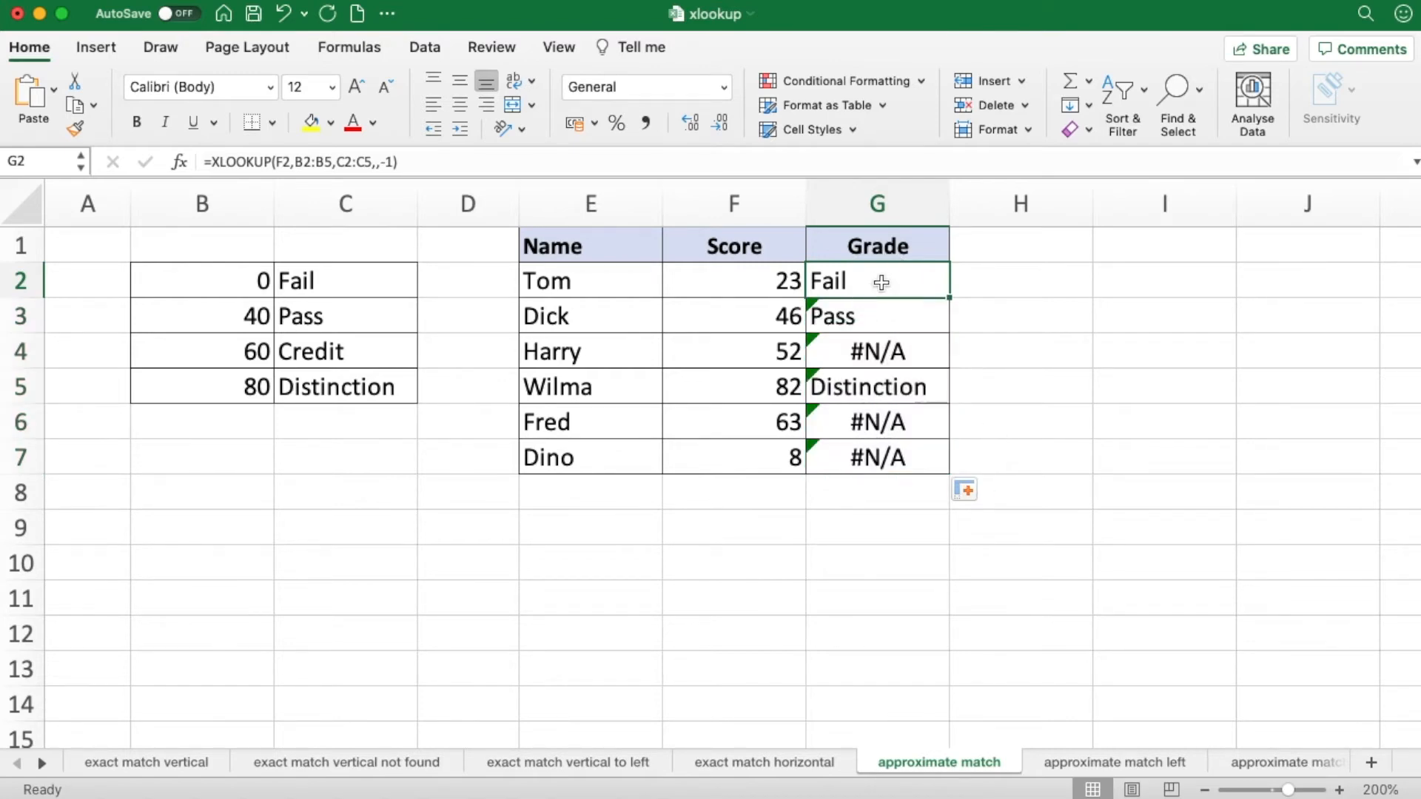
double_click(881, 282)
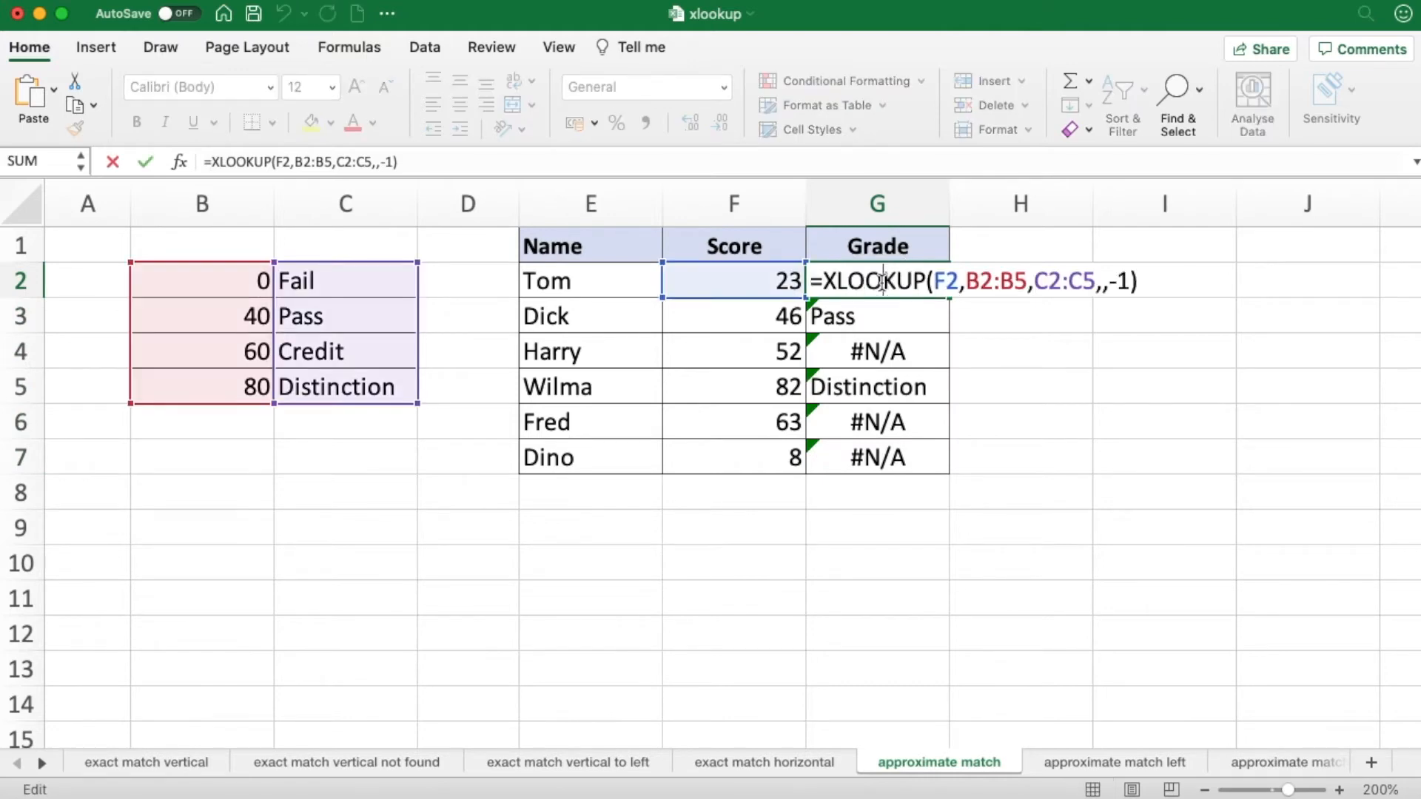
key(Return)
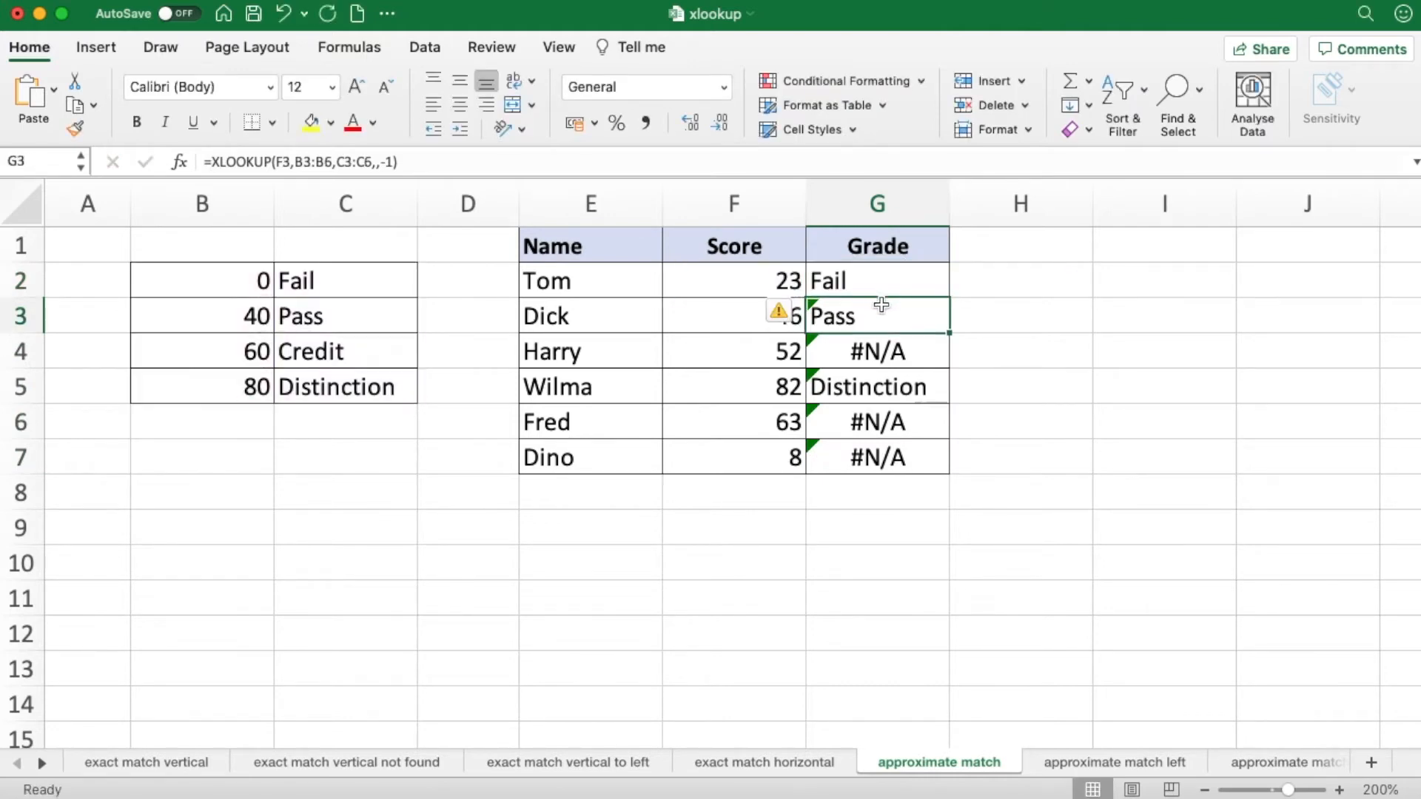
double_click(876, 314)
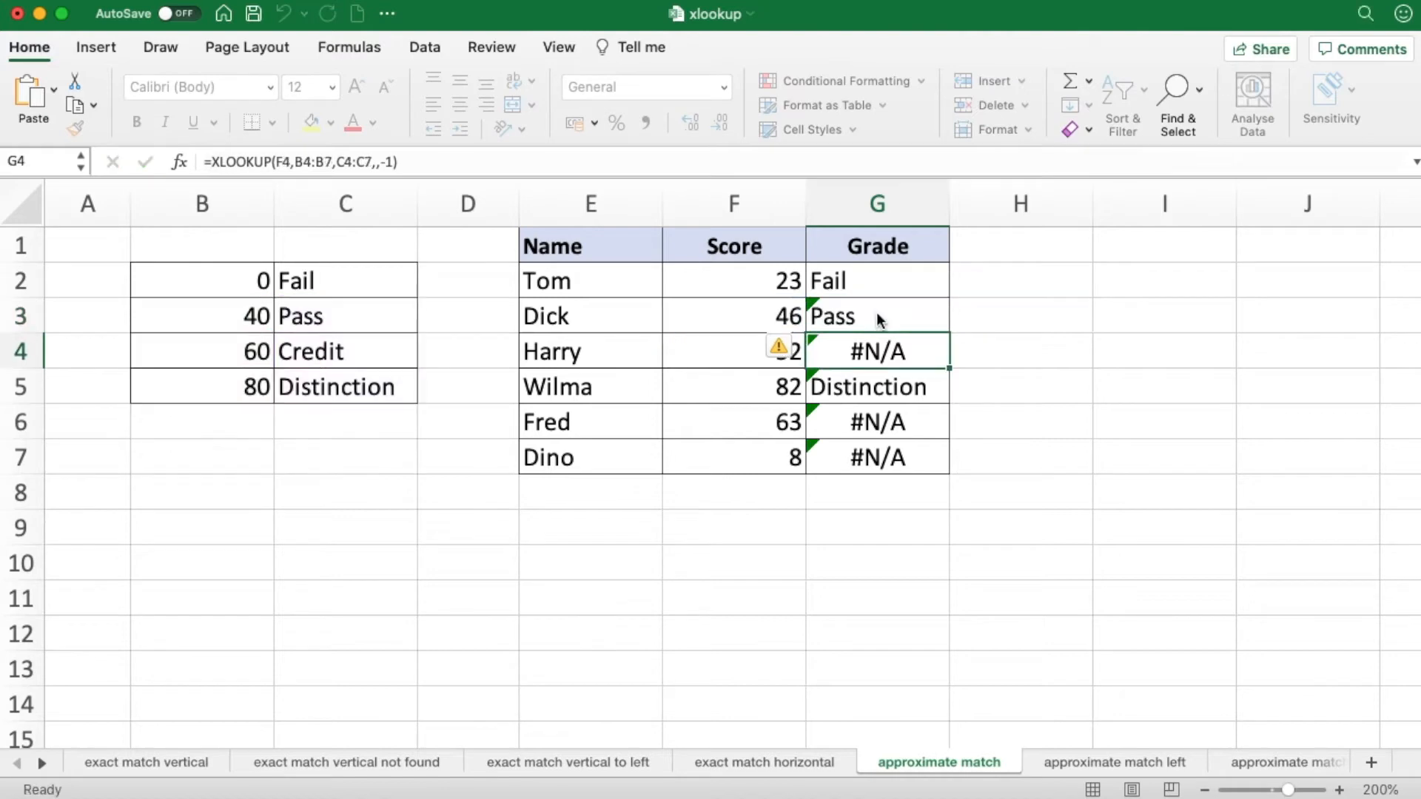
key(Return)
double_click(862, 351)
key(Return)
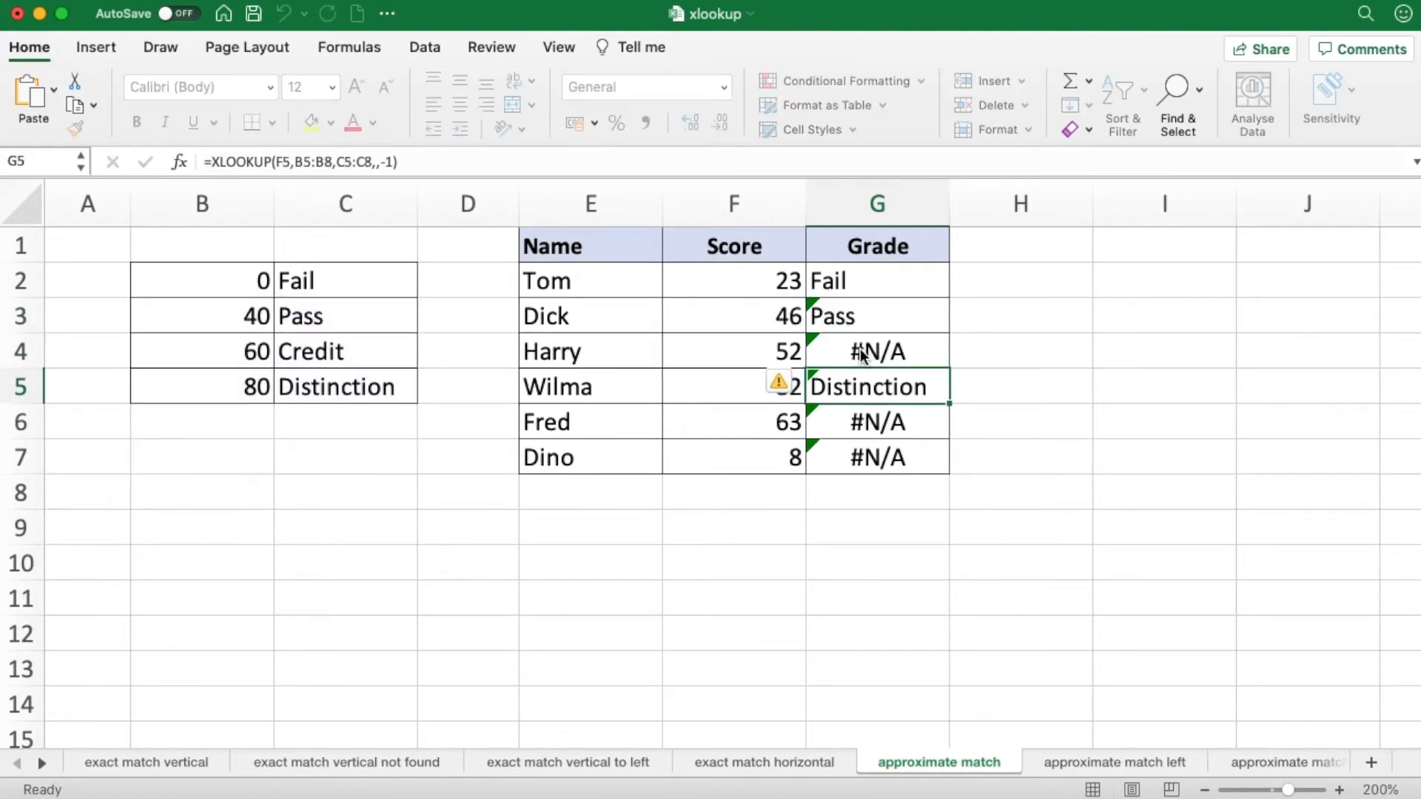
double_click(859, 418)
key(Return)
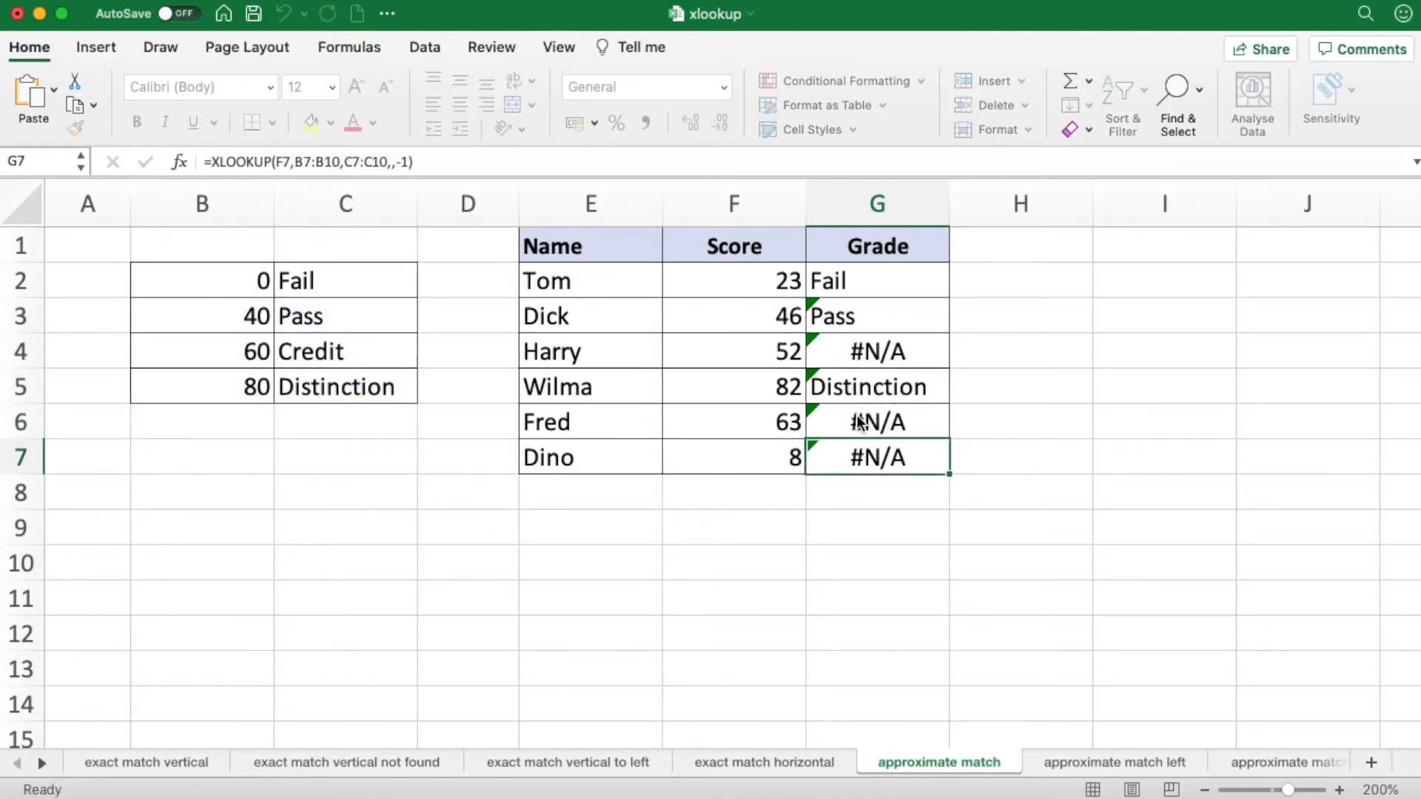
double_click(853, 454)
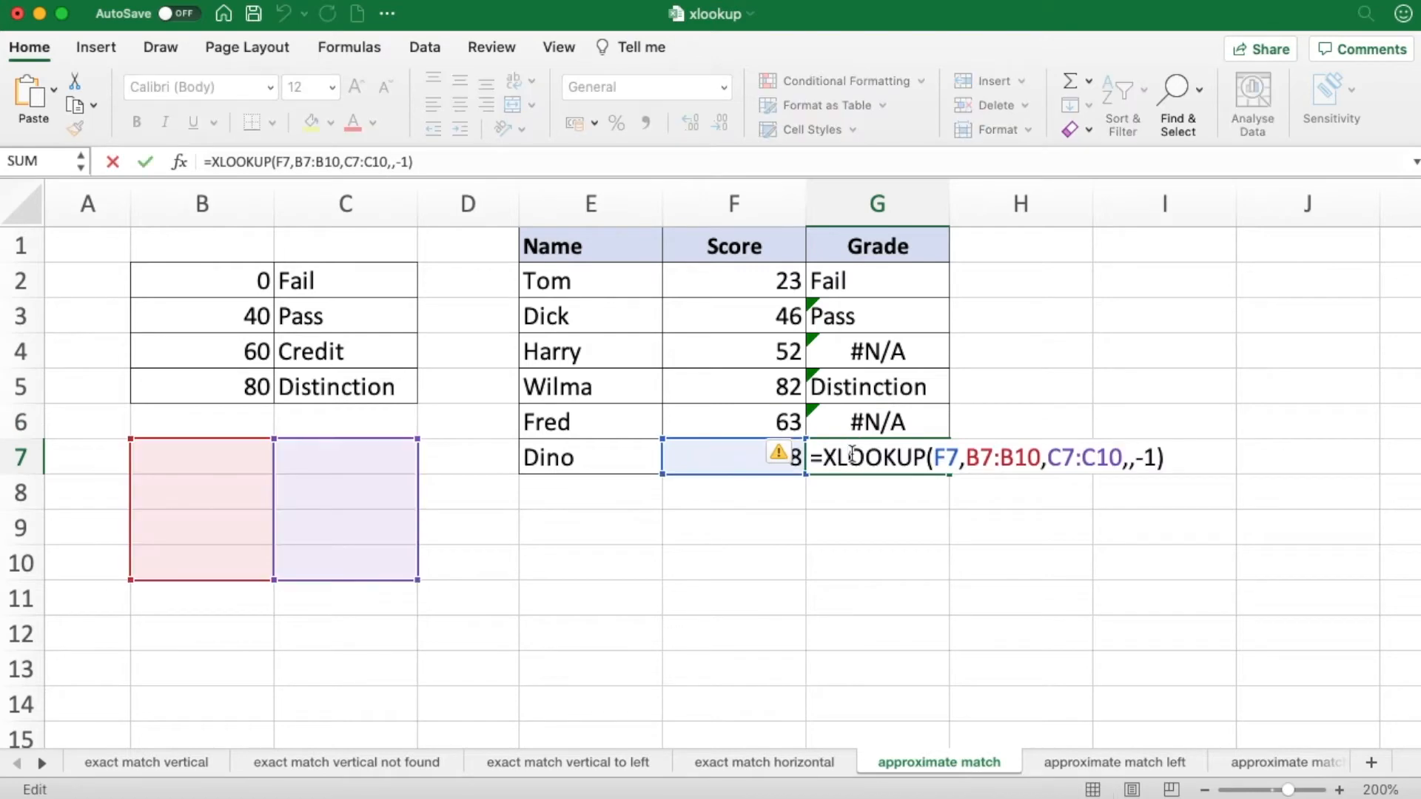
Make the lookup and return ranges in G2 absolute, giving =XLOOKUP(F2,$B$2:$B$5,$C$2:$C$5,,-1)
click(864, 282)
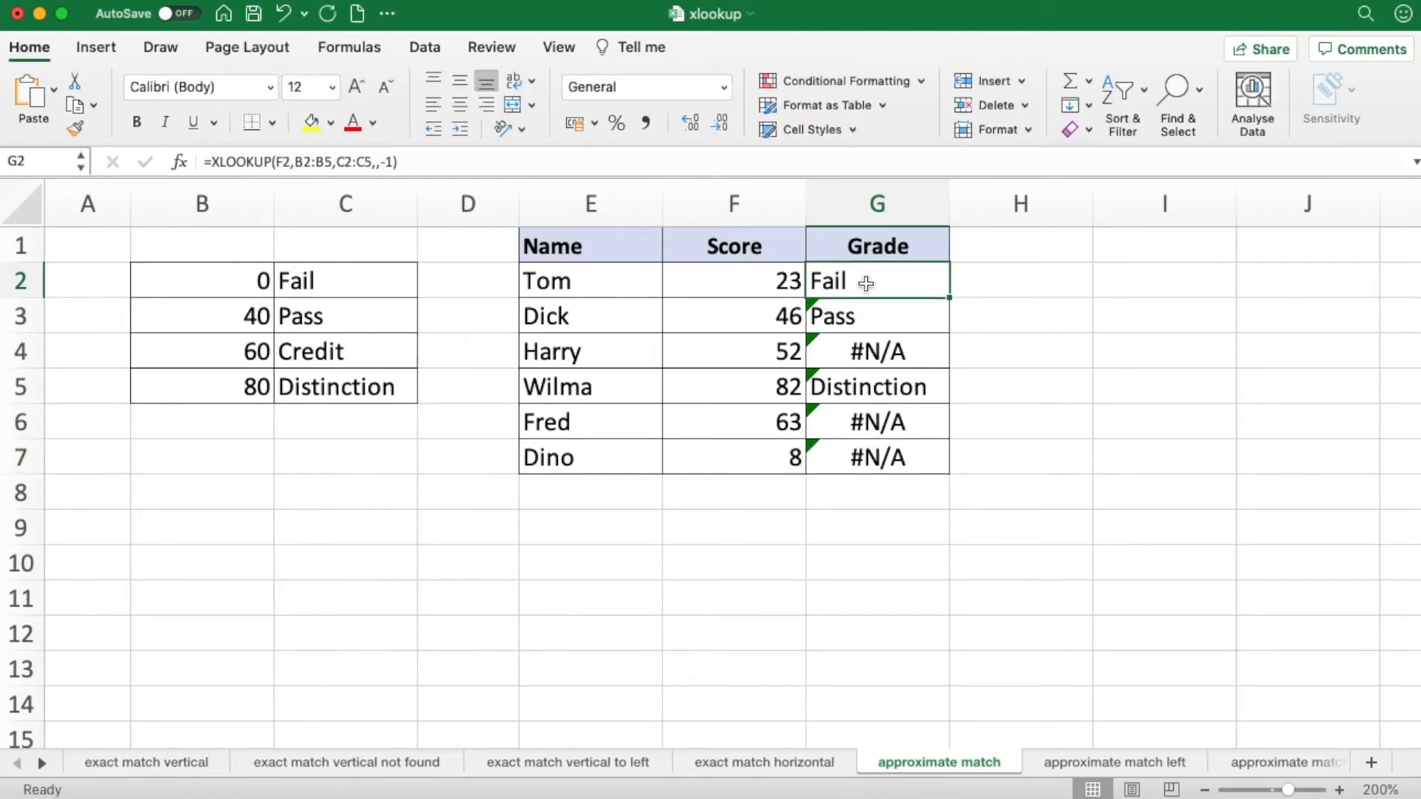
double_click(866, 283)
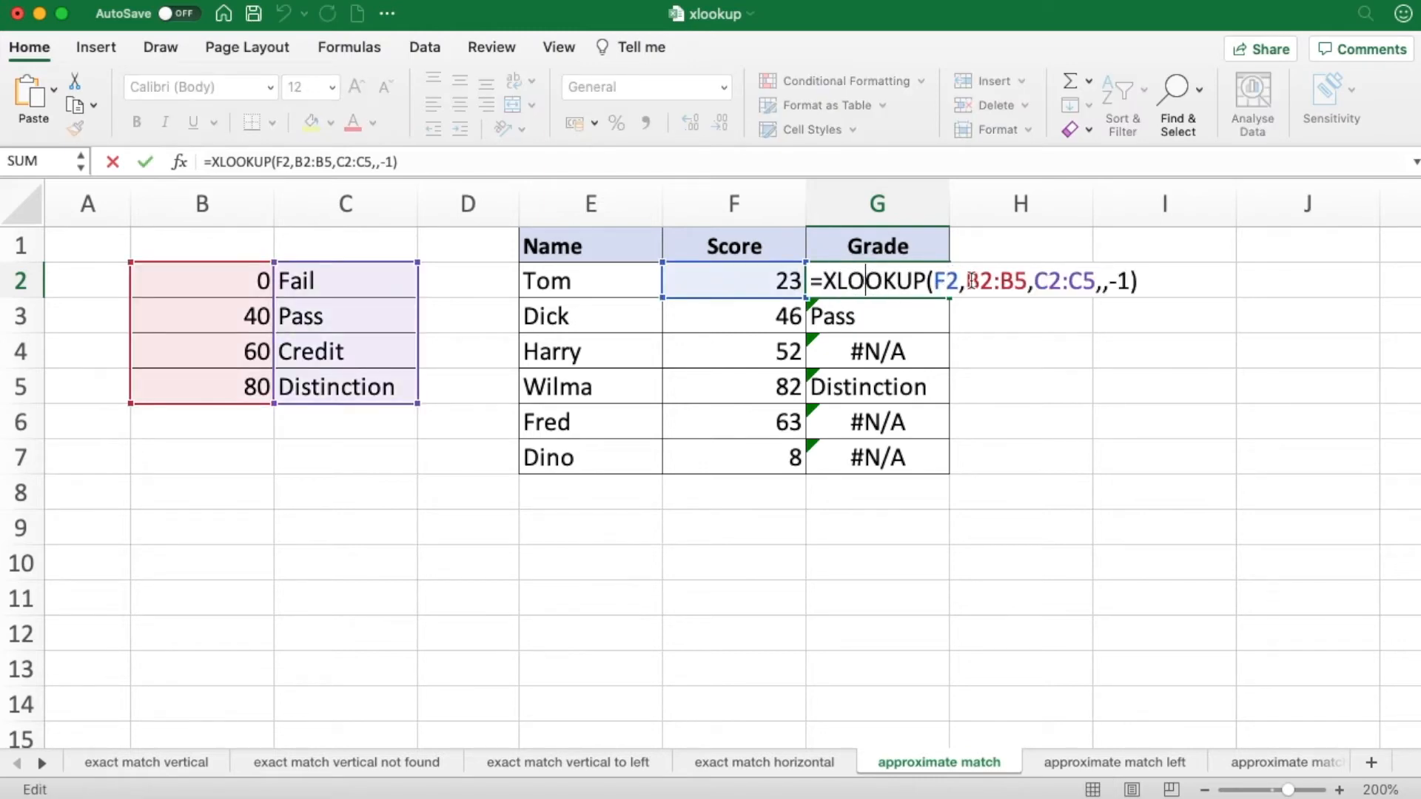
double_click(979, 279)
drag(979, 279, 1093, 277)
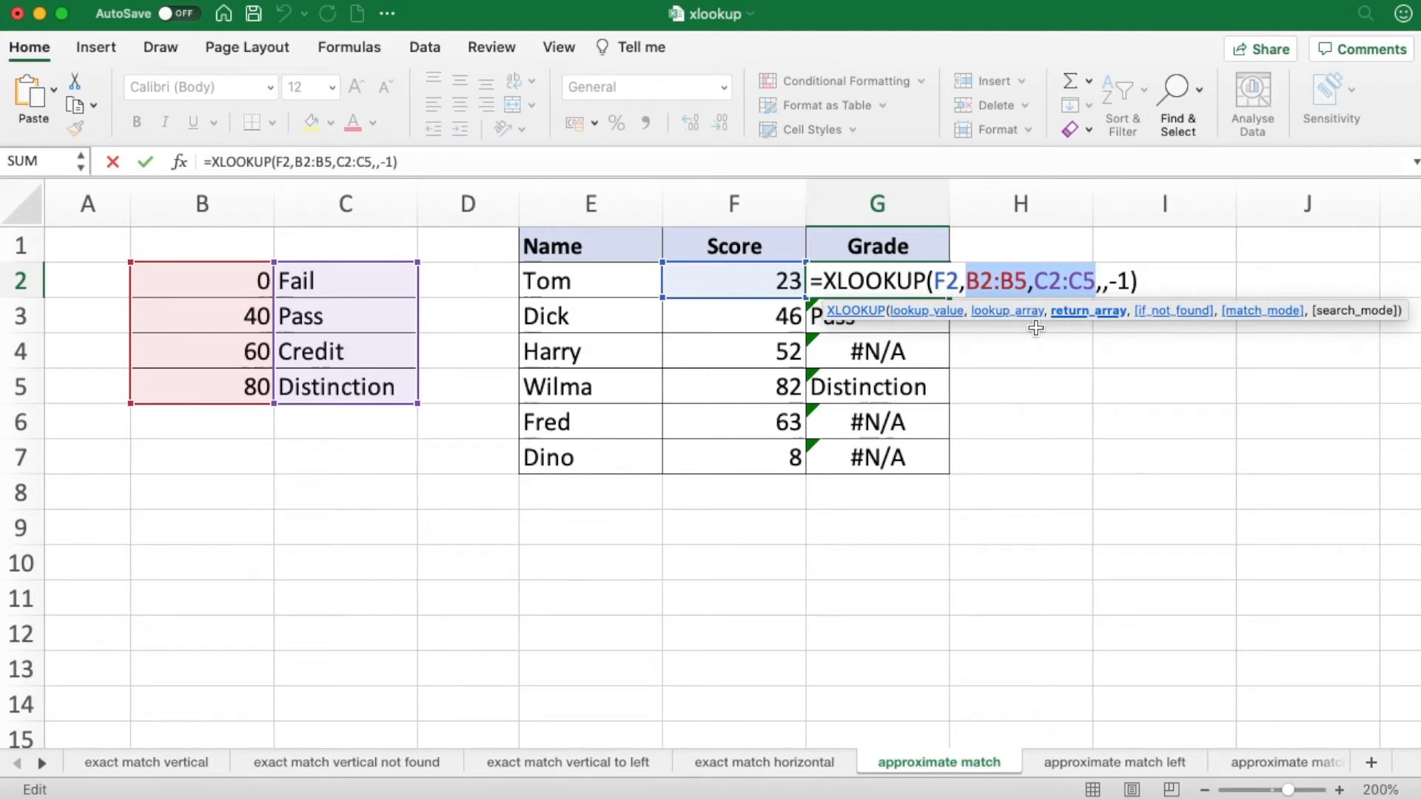
key(F4)
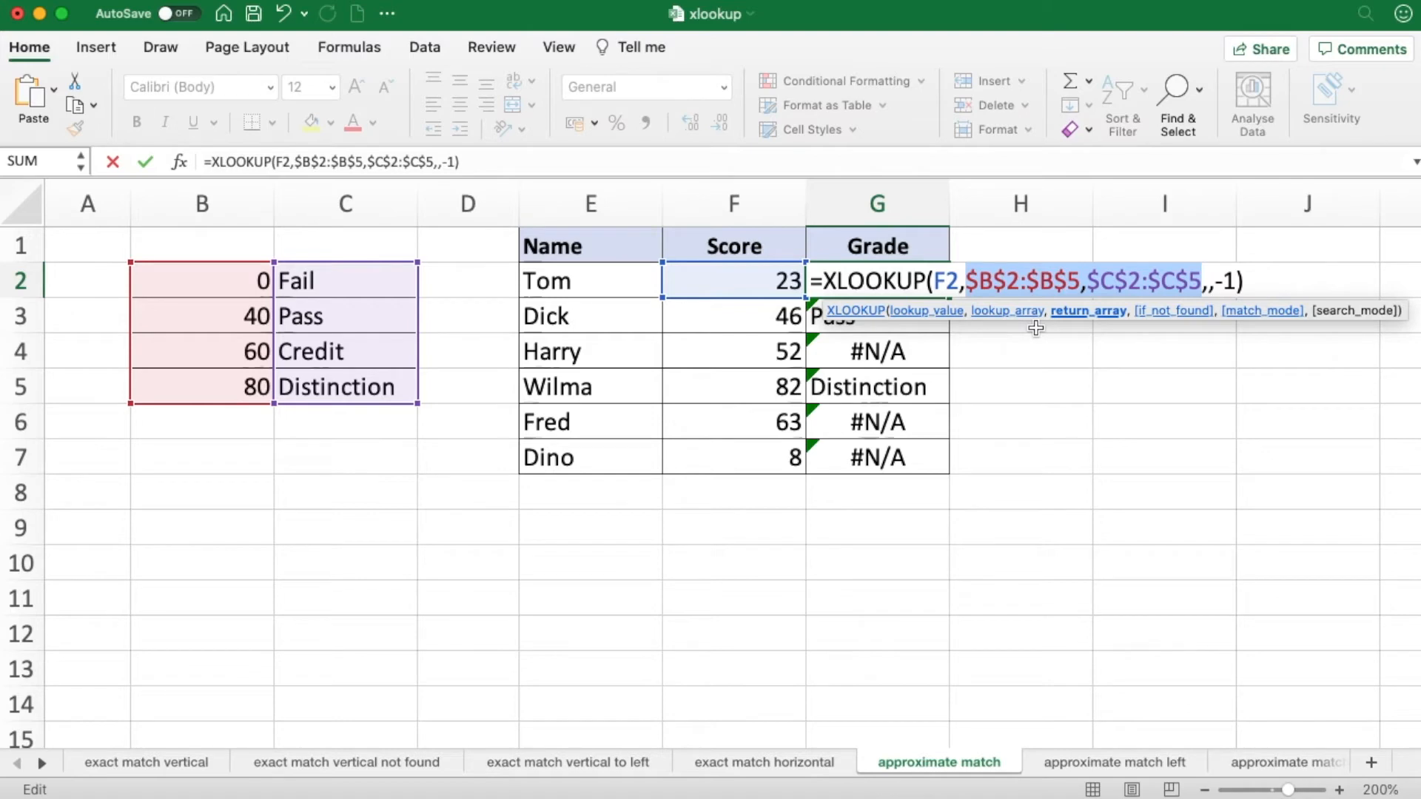
key(Return)
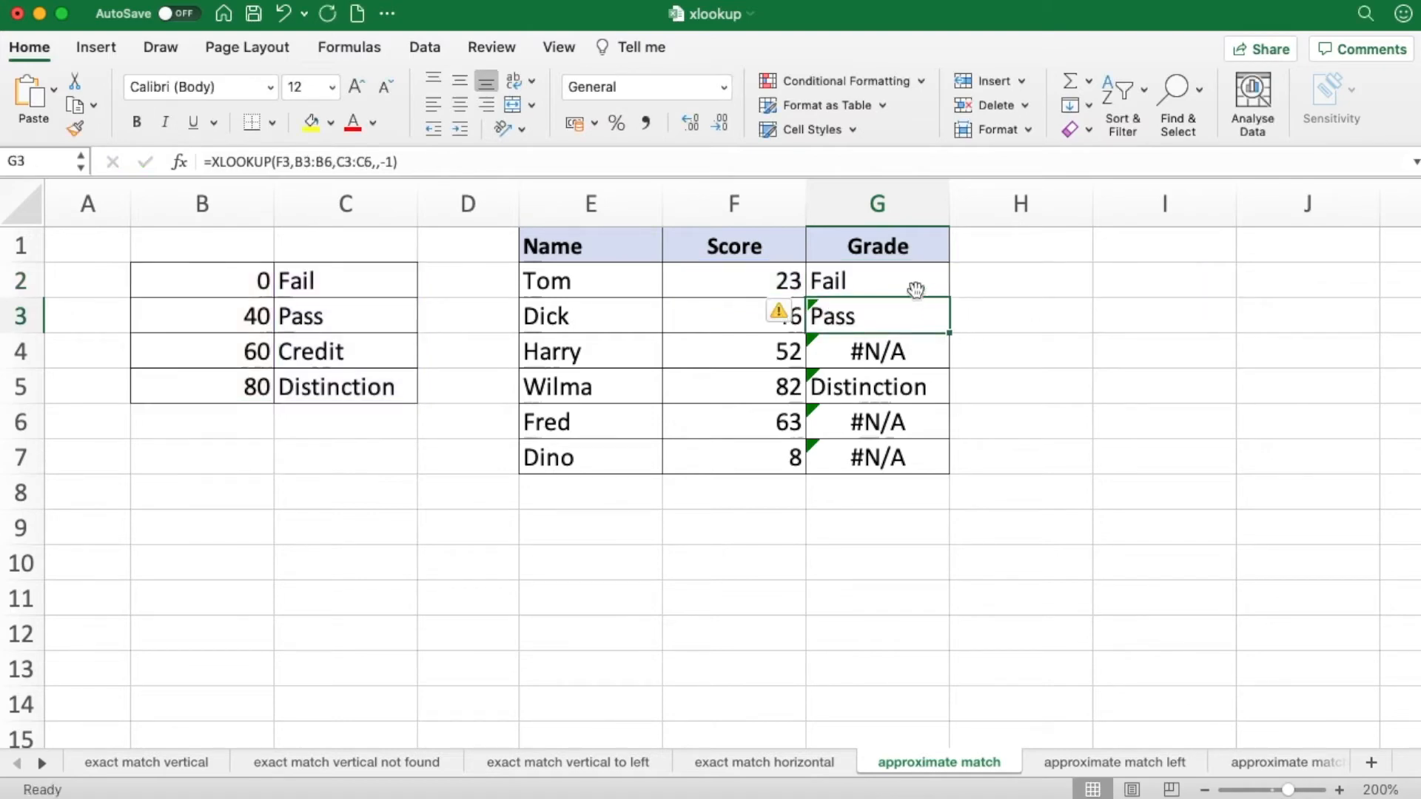
Fill the absolute-range XLOOKUP formula from G2 down to G7 and deselect the range
click(914, 292)
drag(951, 298, 930, 460)
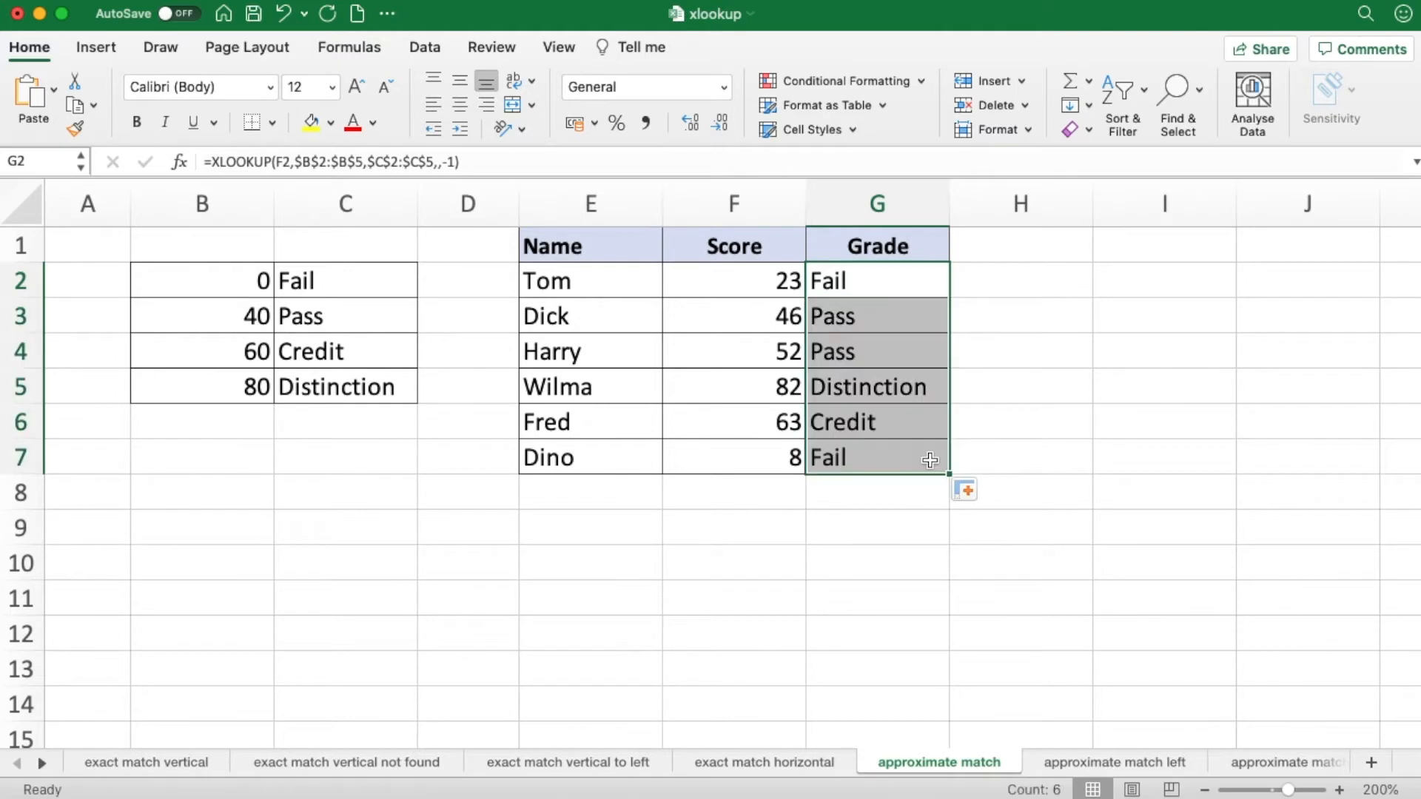
click(767, 540)
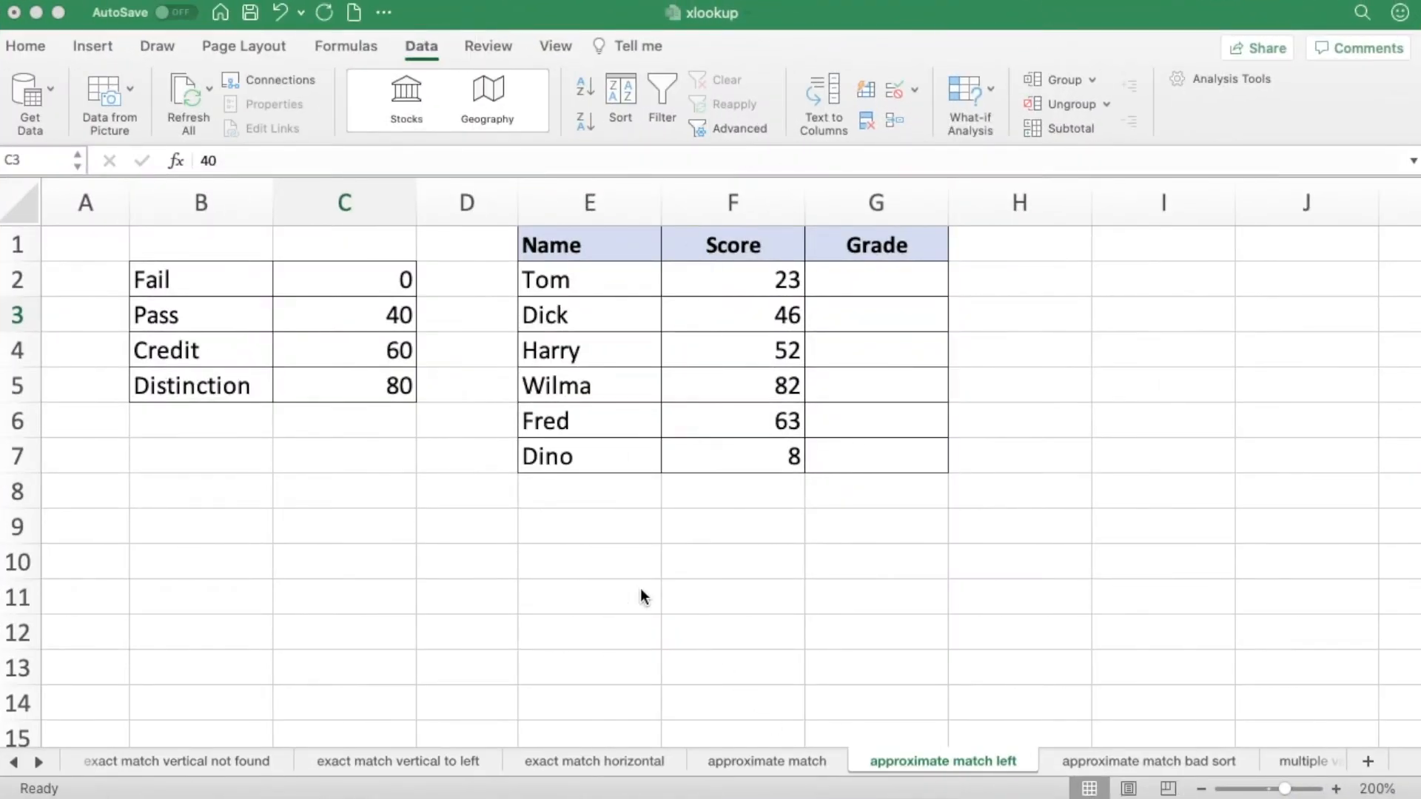
On the approximate match left sheet, examine the thresholds in C2:C5 and the grade labels in B2:B5
click(507, 533)
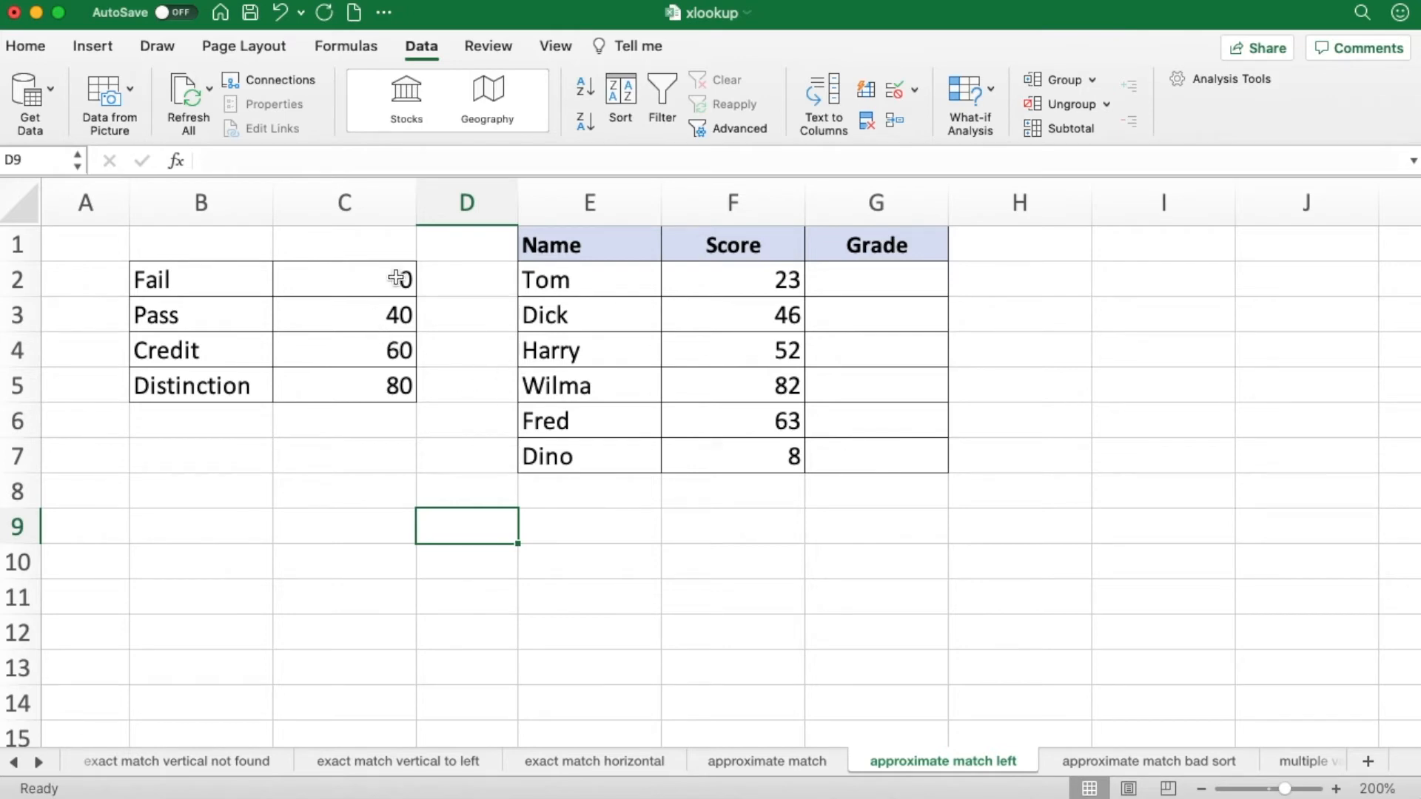
drag(365, 279, 352, 387)
drag(238, 289, 226, 380)
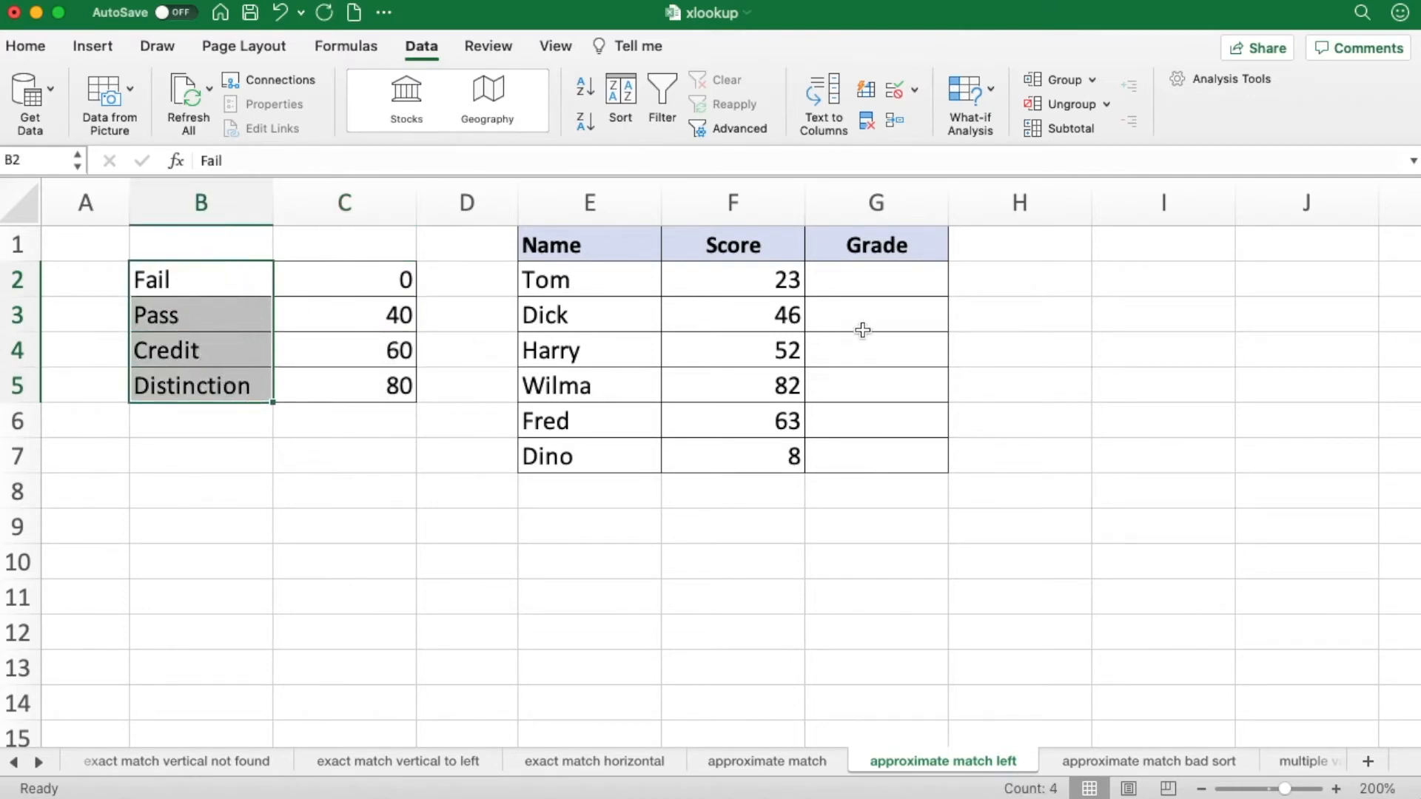
Build =XLOOKUP(F2,C2:C5,B2:B5,,-1) in G2, using the exact match or next smaller item mode
click(859, 279)
text(=xl)
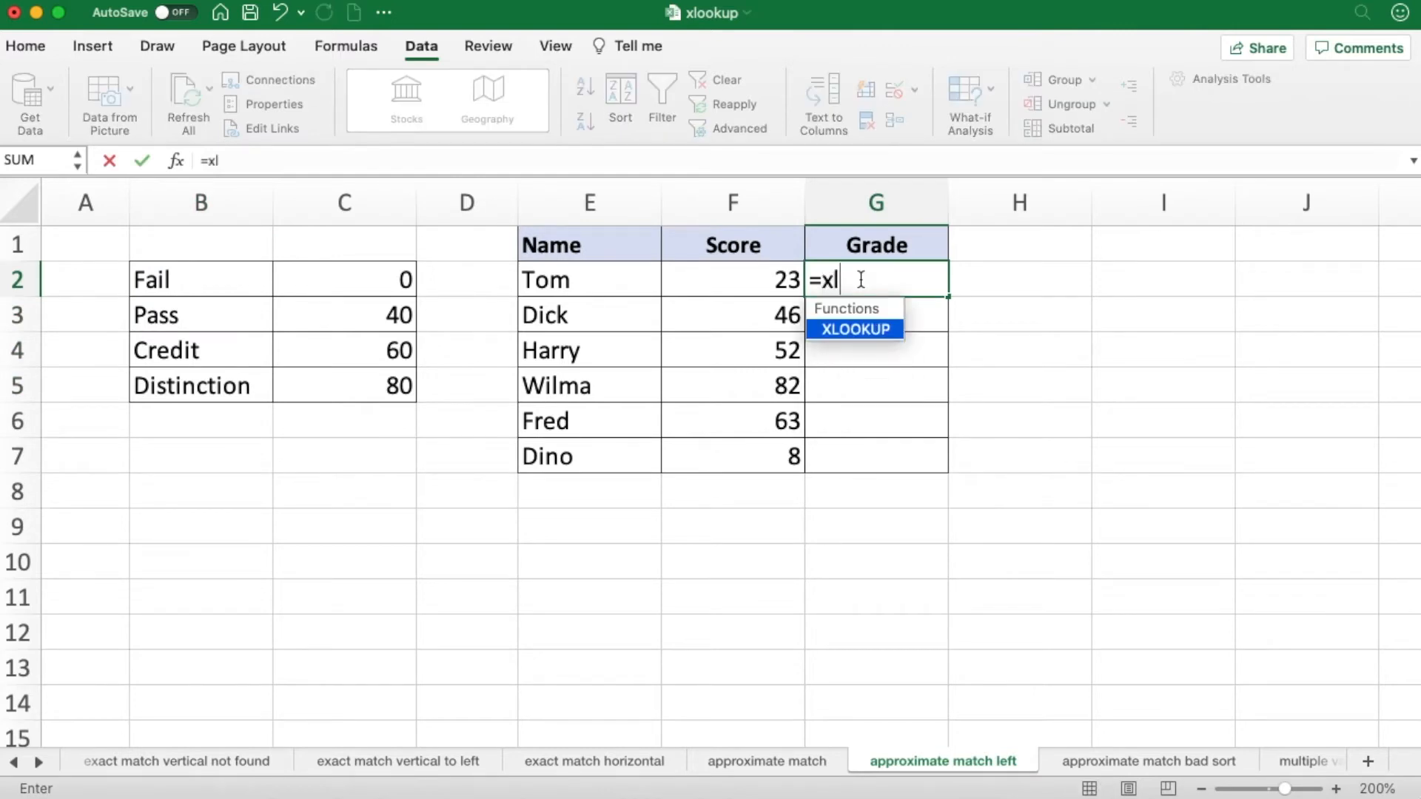
key(Tab)
click(763, 280)
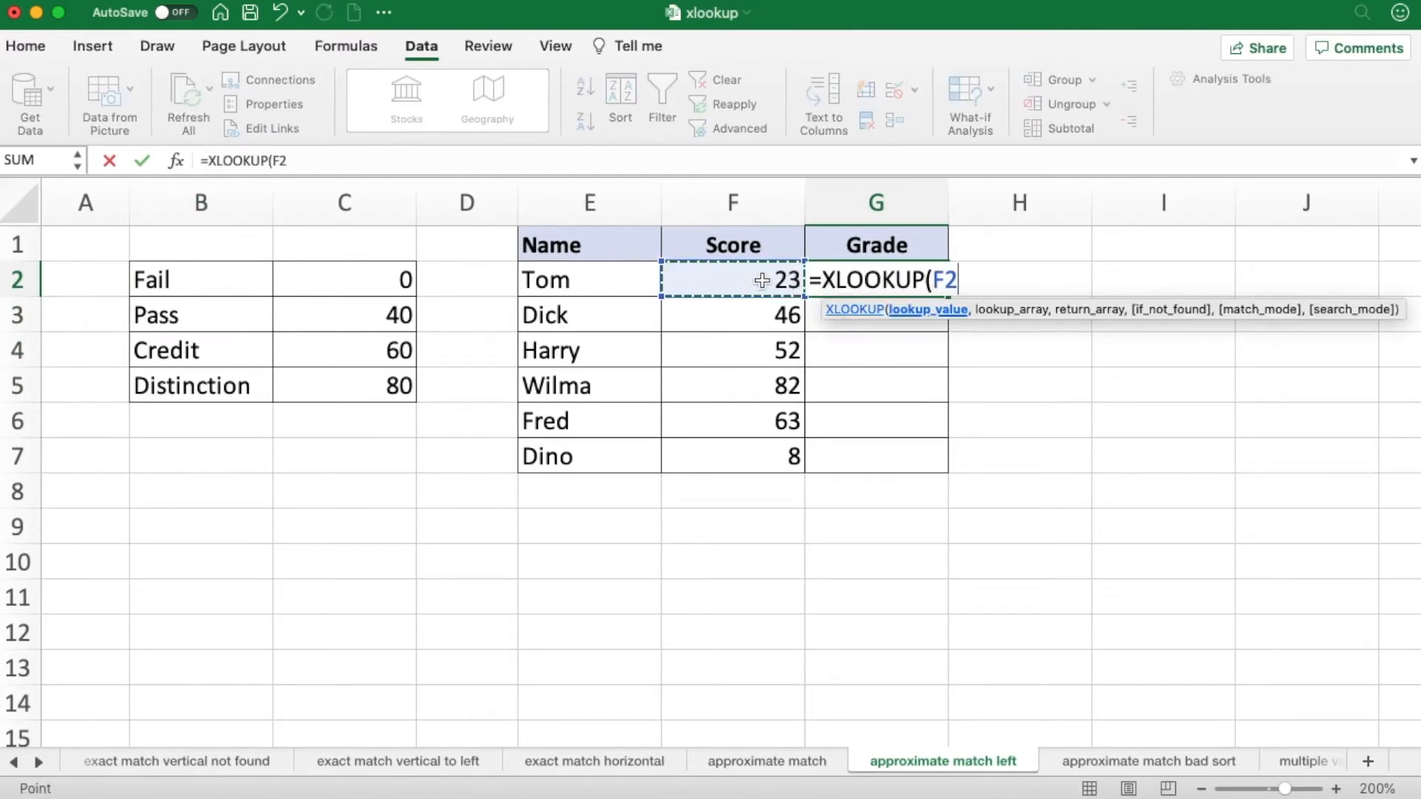
text(,)
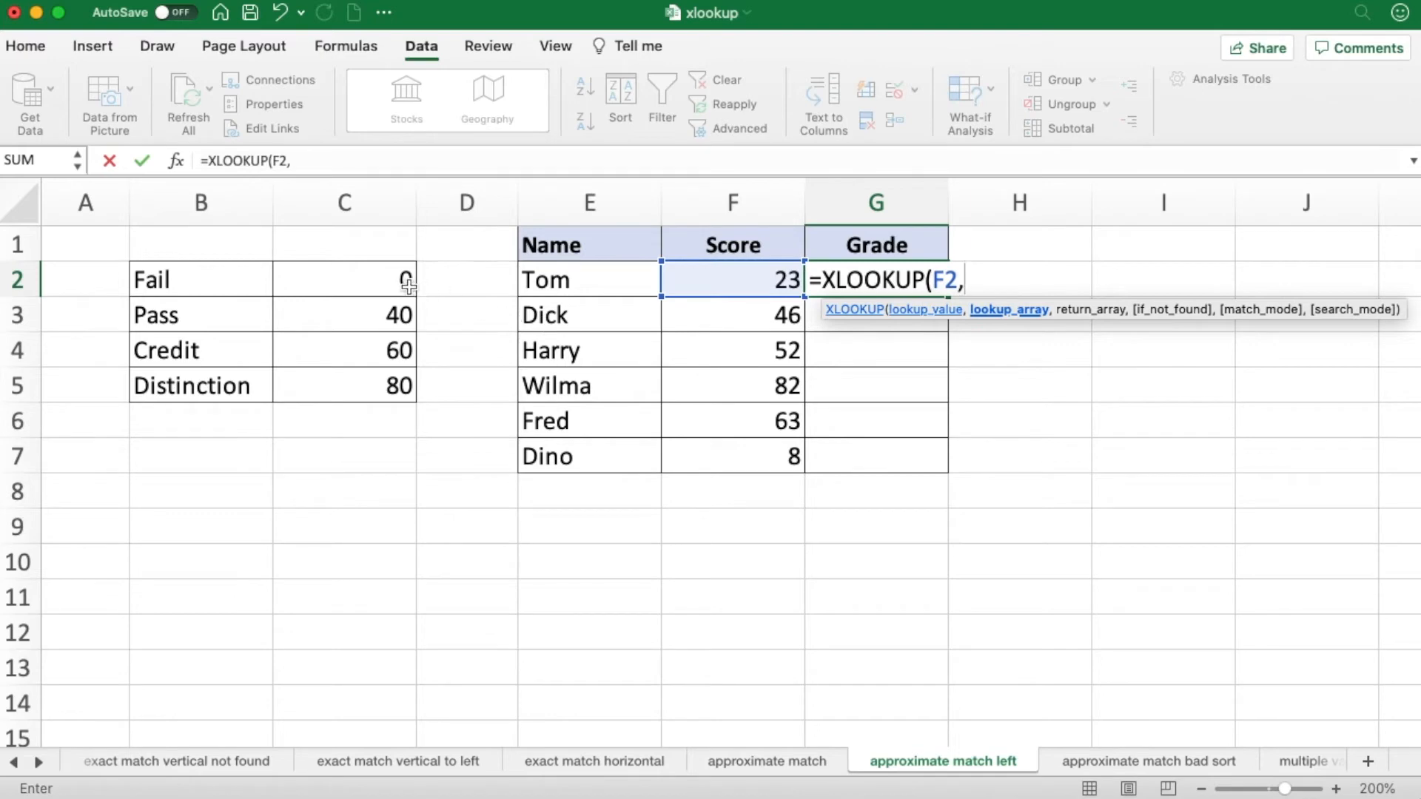
click(385, 288)
drag(385, 289, 383, 371)
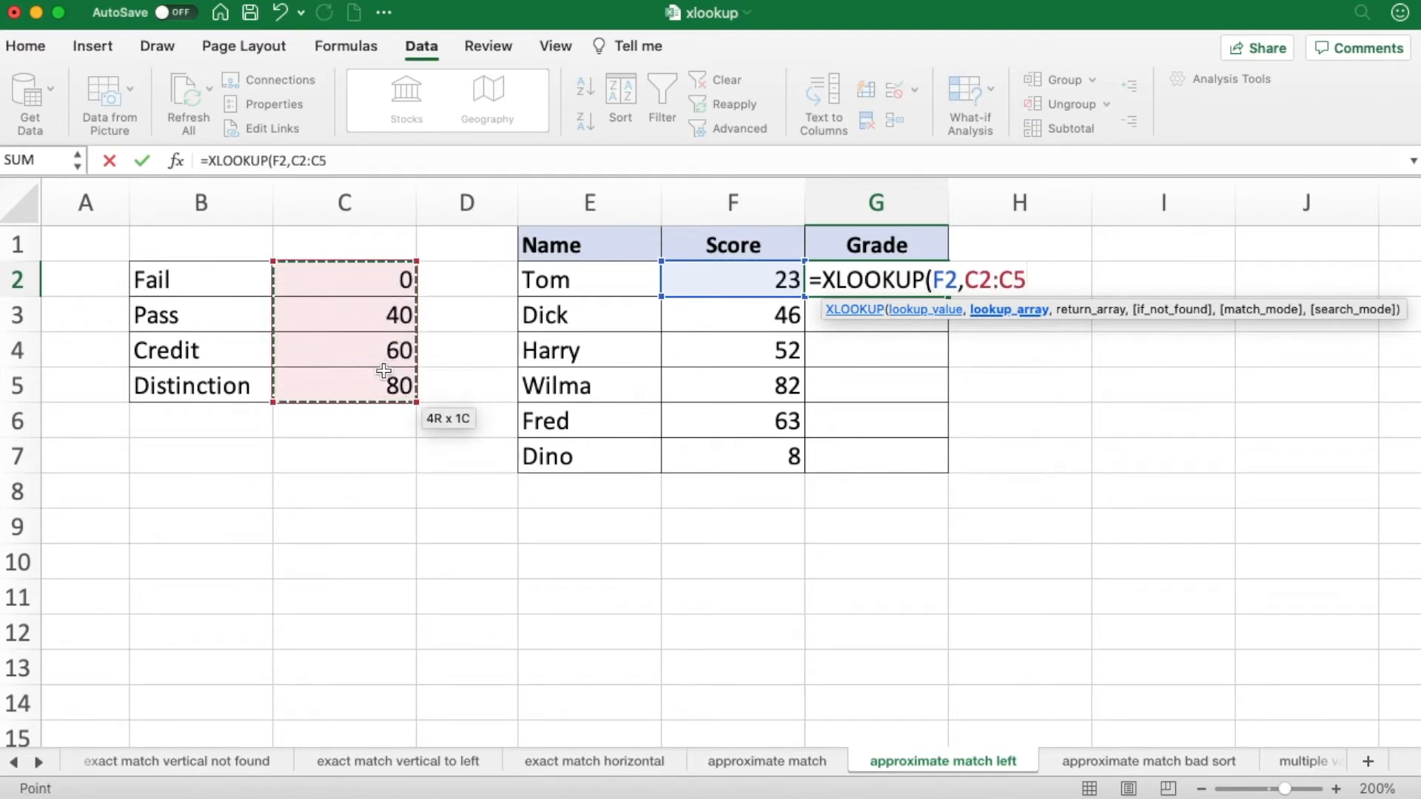
text(,)
drag(222, 279, 241, 369)
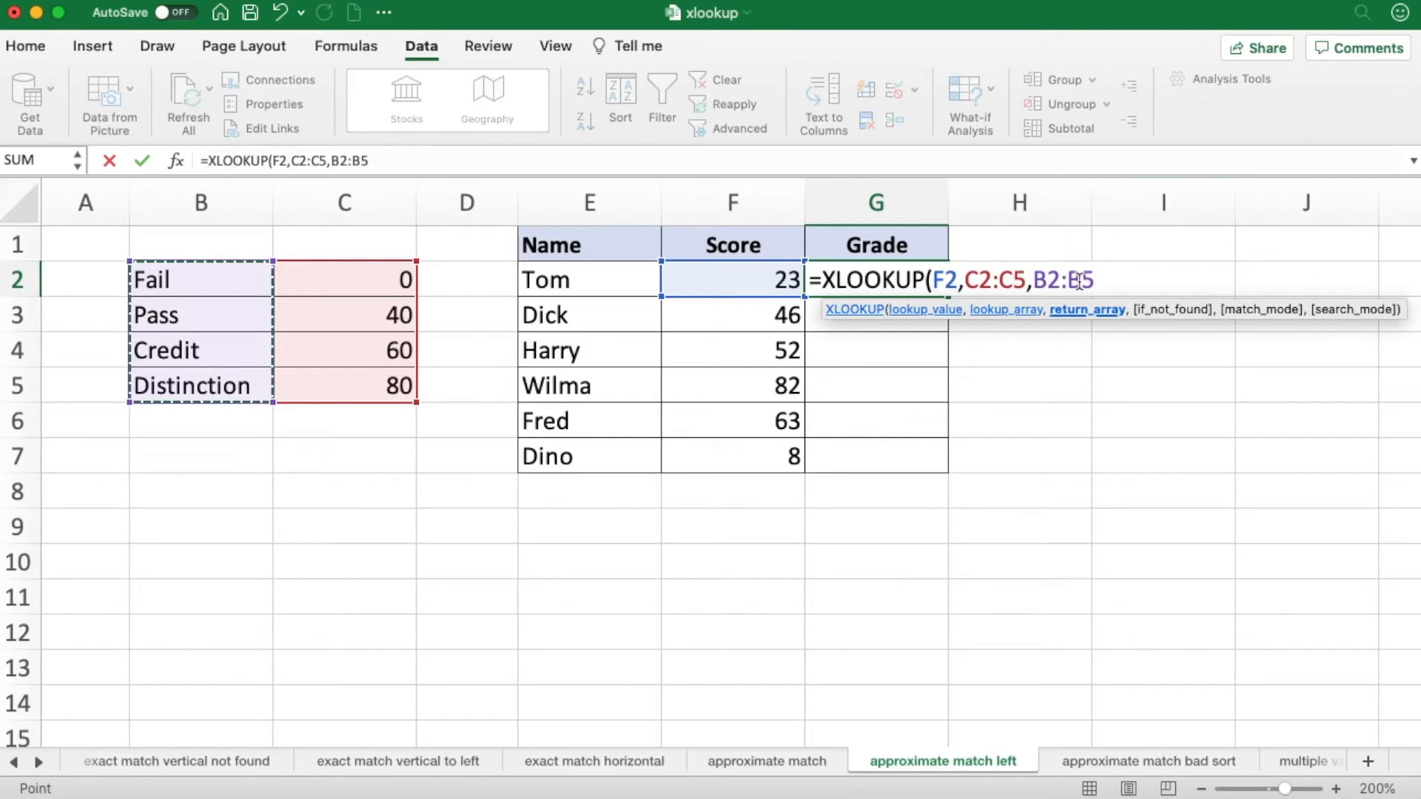
text(,,)
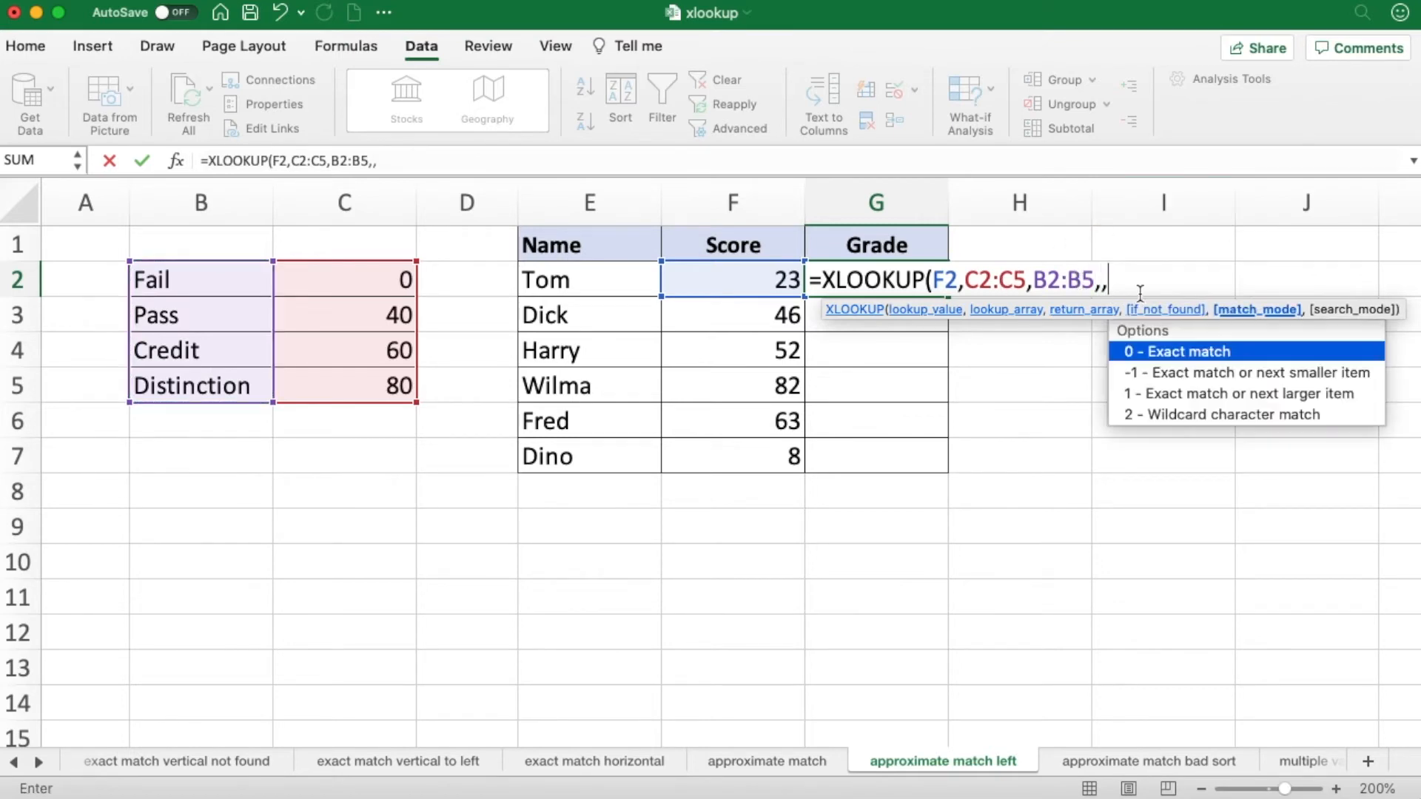
double_click(1177, 374)
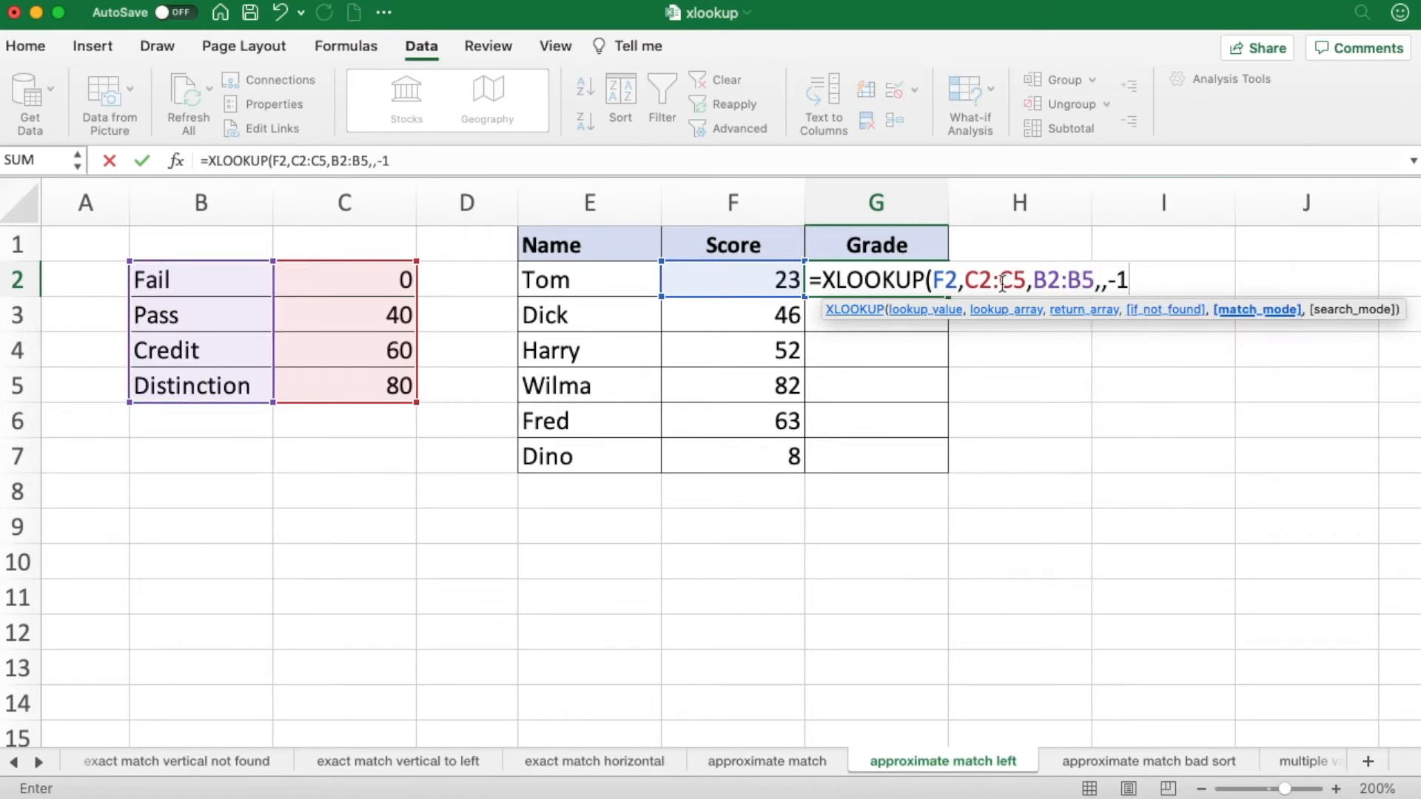
Make both ranges in the G2 formula absolute, giving =XLOOKUP(F2,$C$2:$C$5,$B$2:$B$5,,-1)
drag(969, 280, 1092, 276)
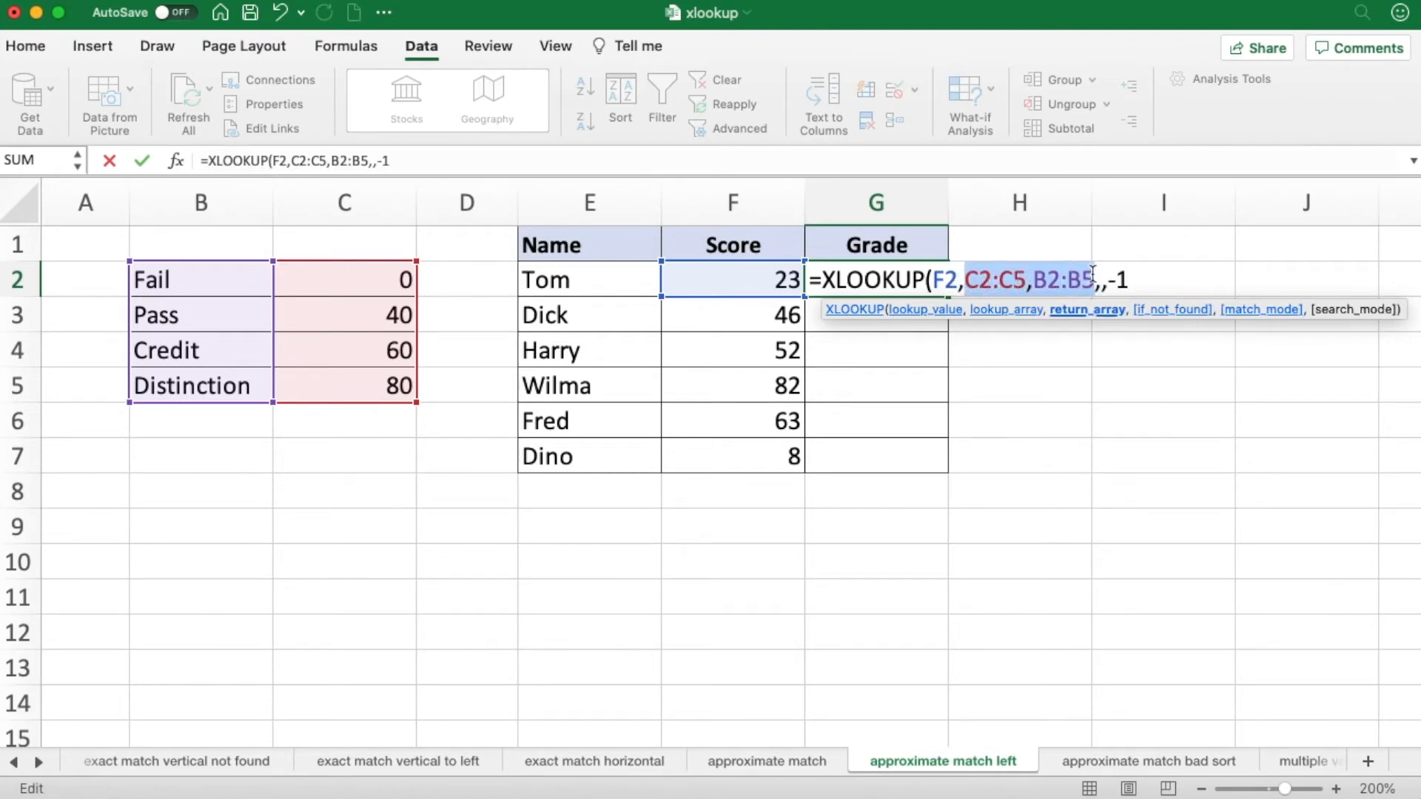
key(super+t)
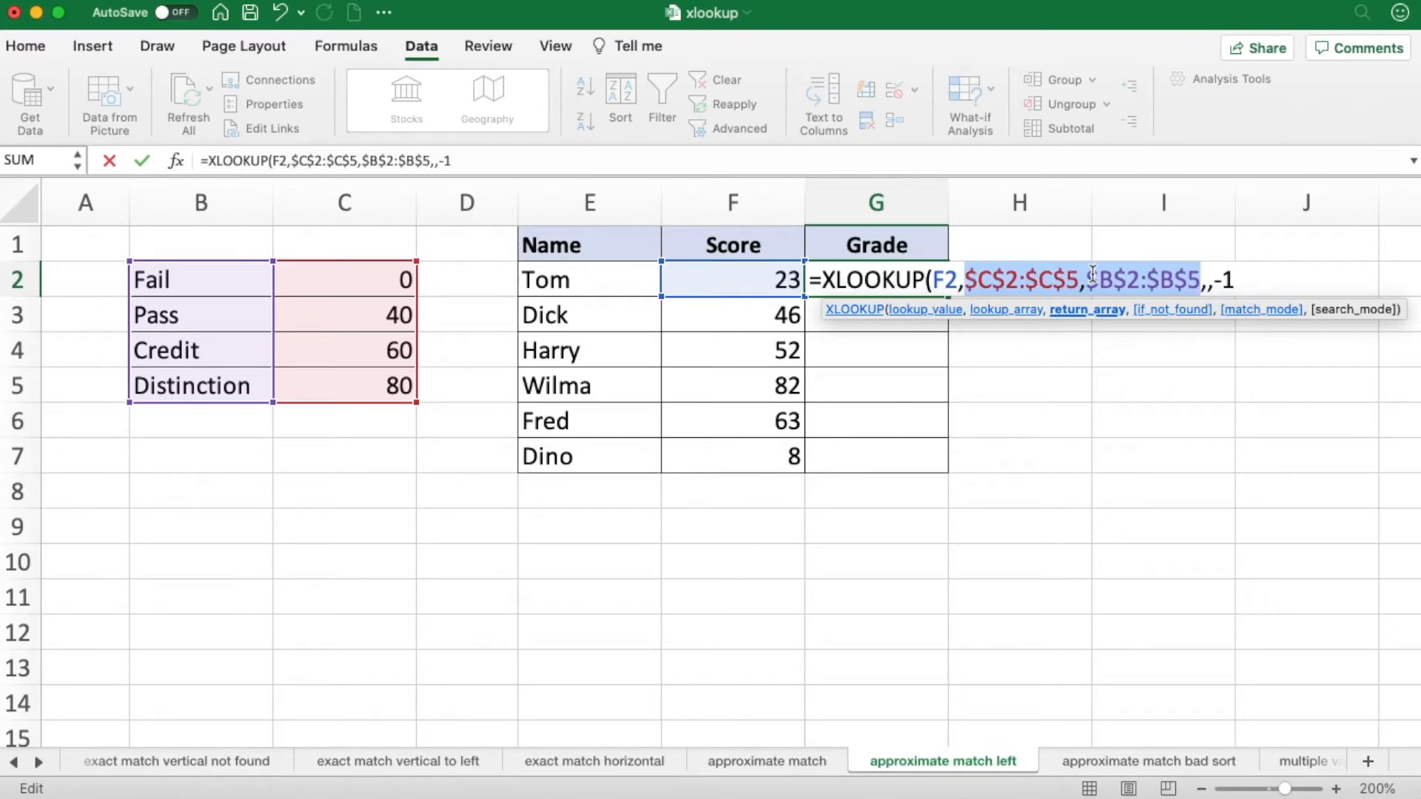
key(Return)
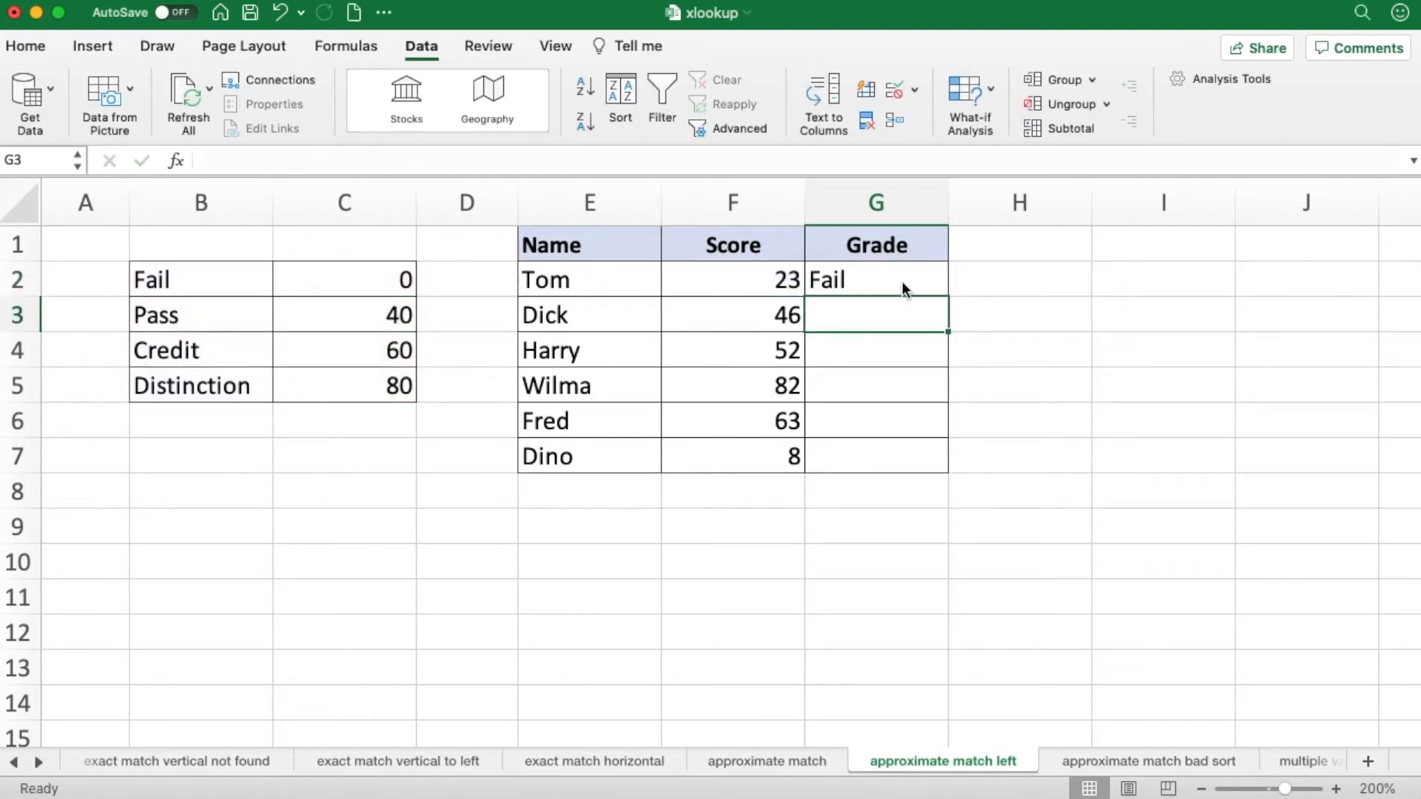
Fill the grade formula from G2 down to G7 and review the lookup and return ranges in G2
click(903, 282)
drag(947, 297, 928, 458)
click(817, 528)
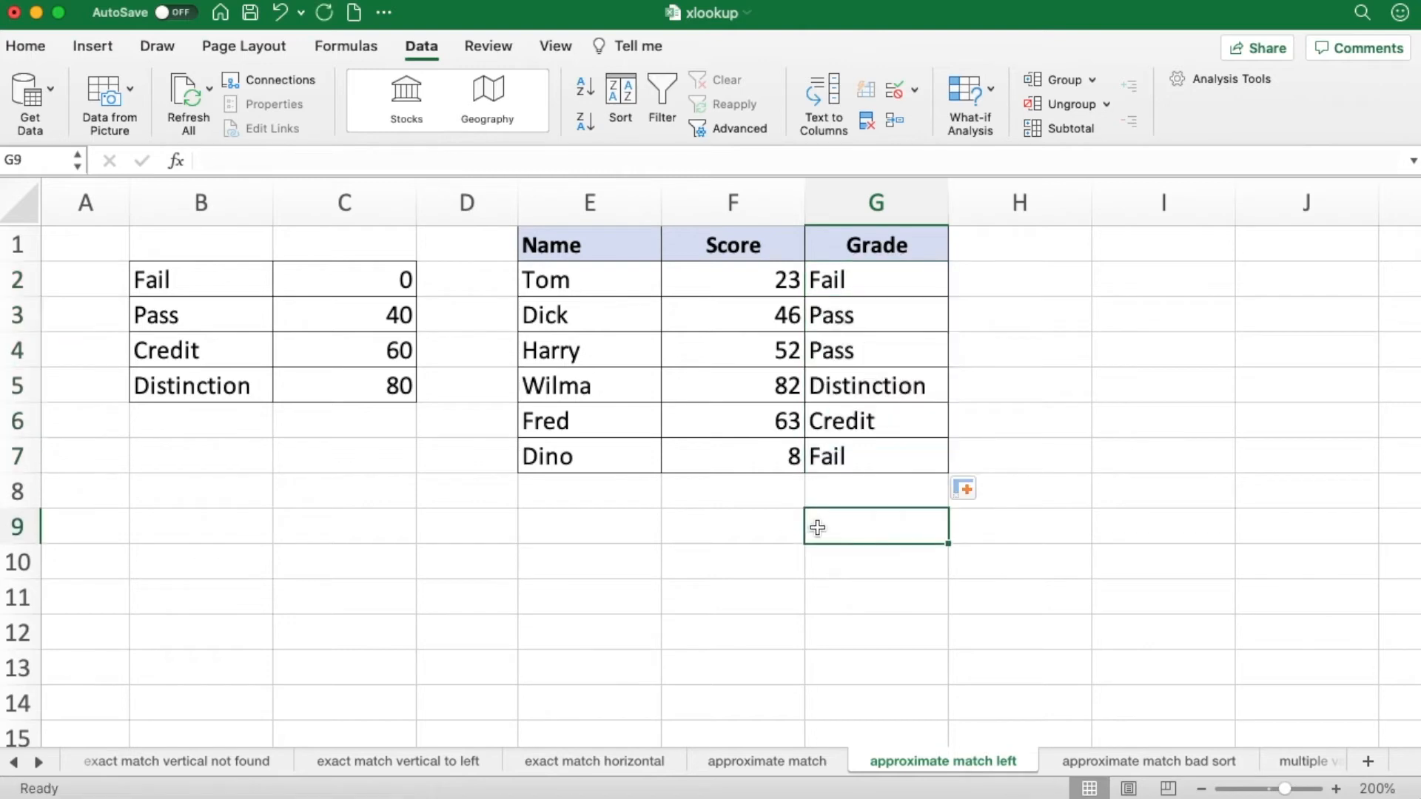
click(864, 288)
double_click(864, 289)
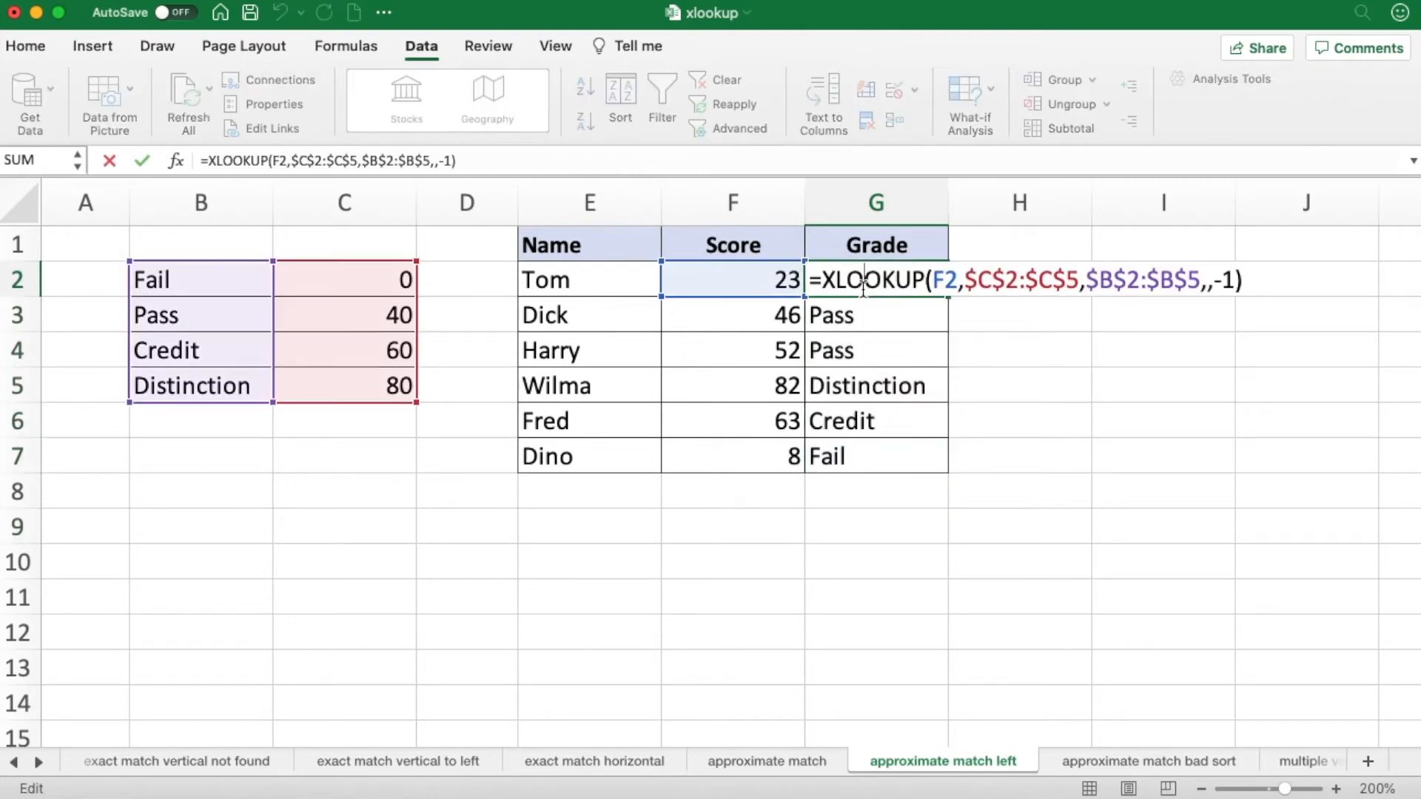
key(Return)
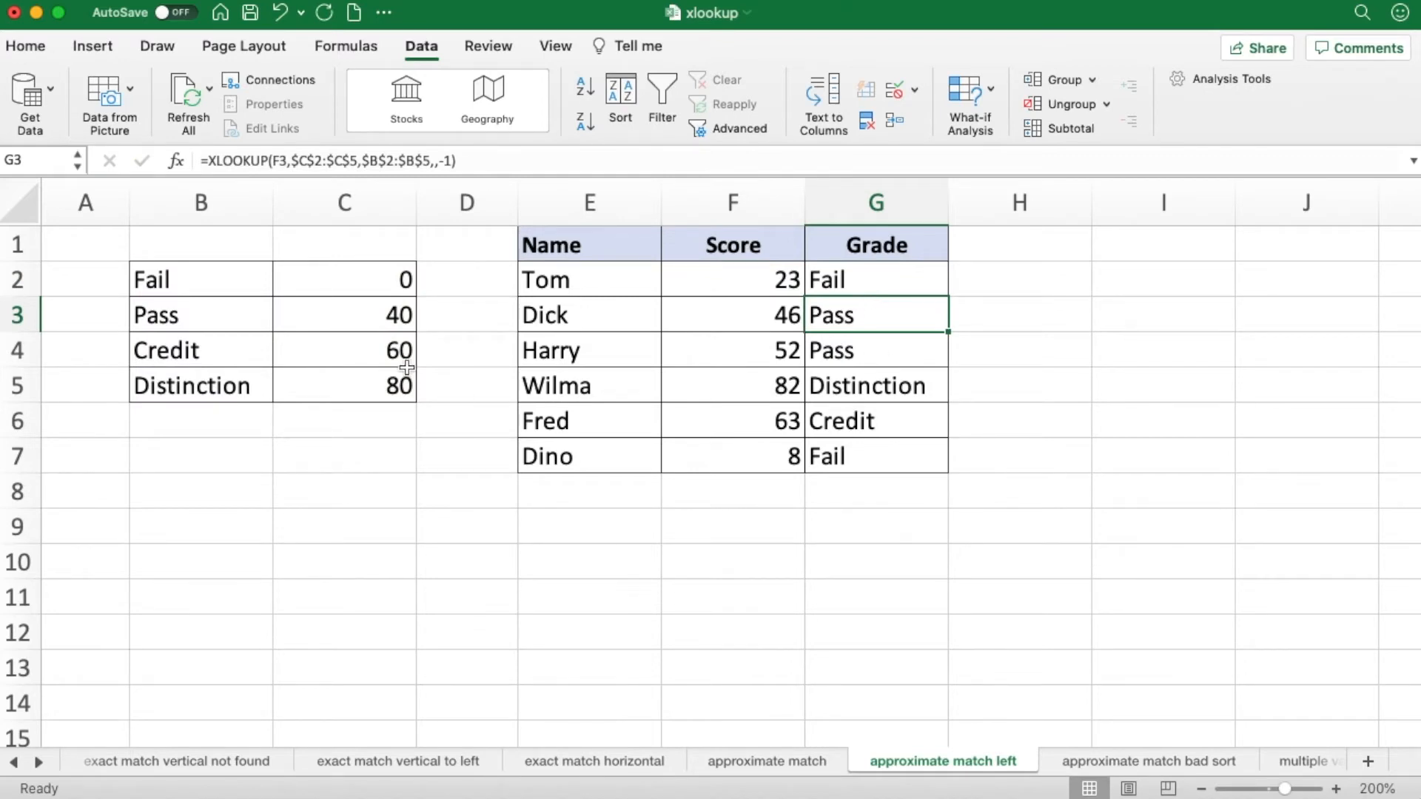
Sort the grade table in B2:C5 by its thresholds in descending order
drag(345, 289, 337, 377)
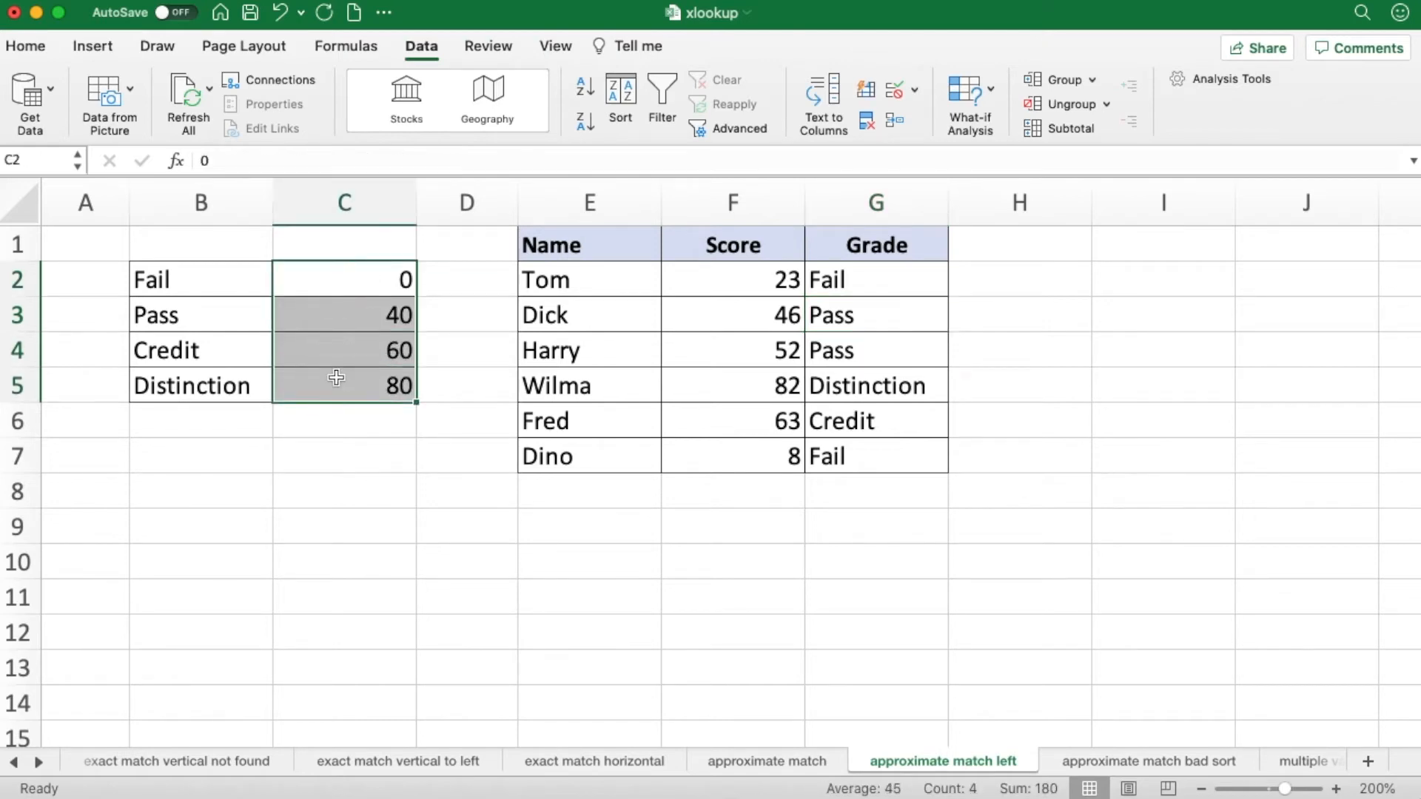
click(365, 314)
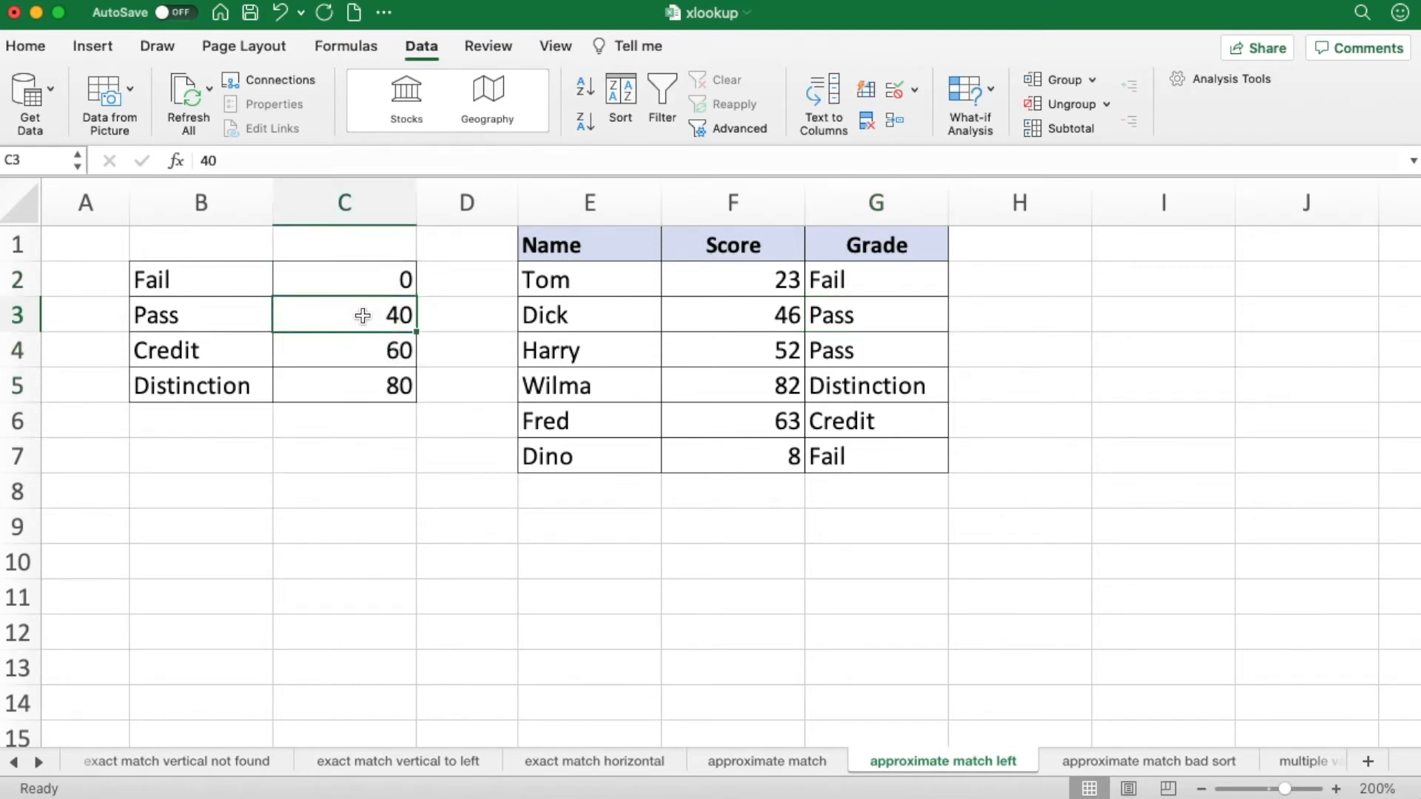
click(419, 47)
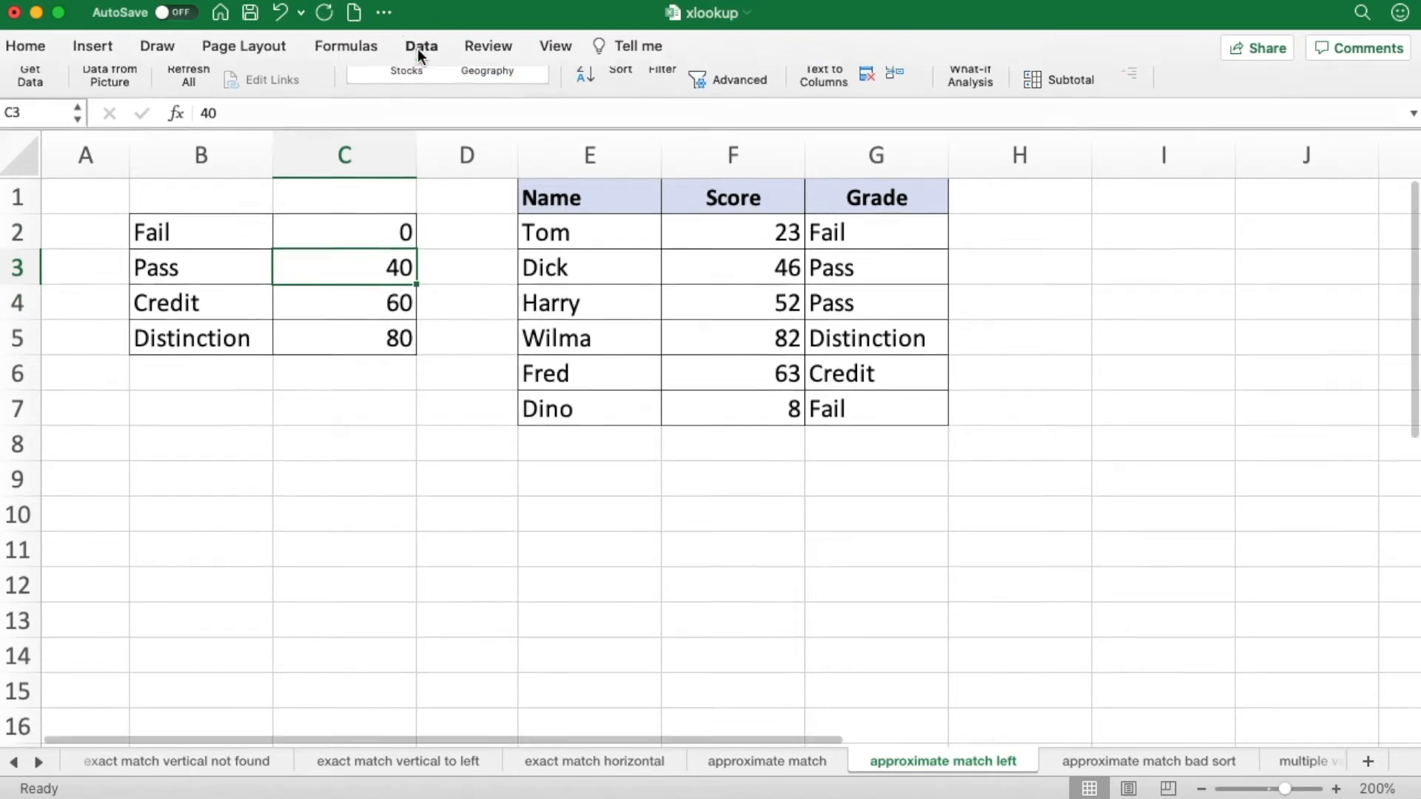
click(417, 47)
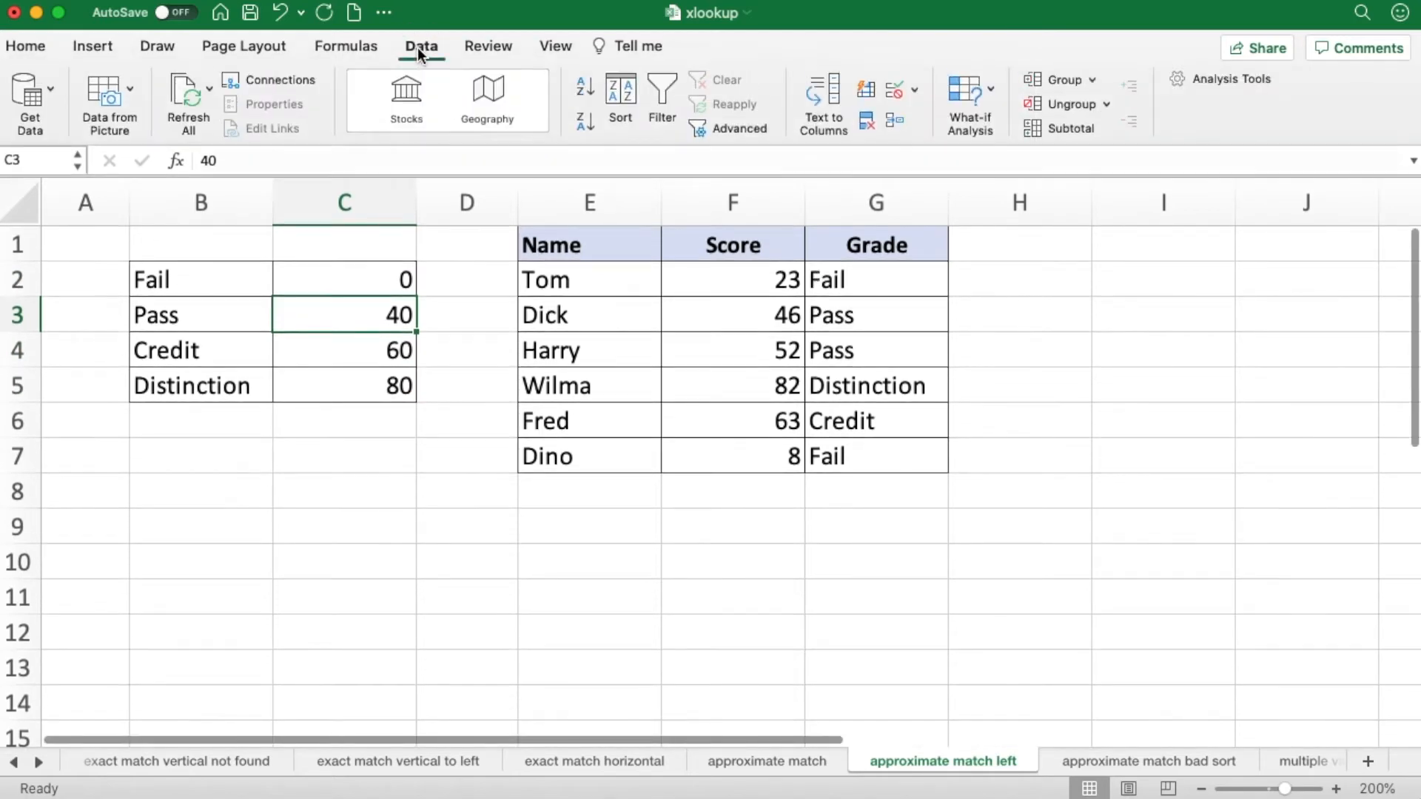
click(582, 122)
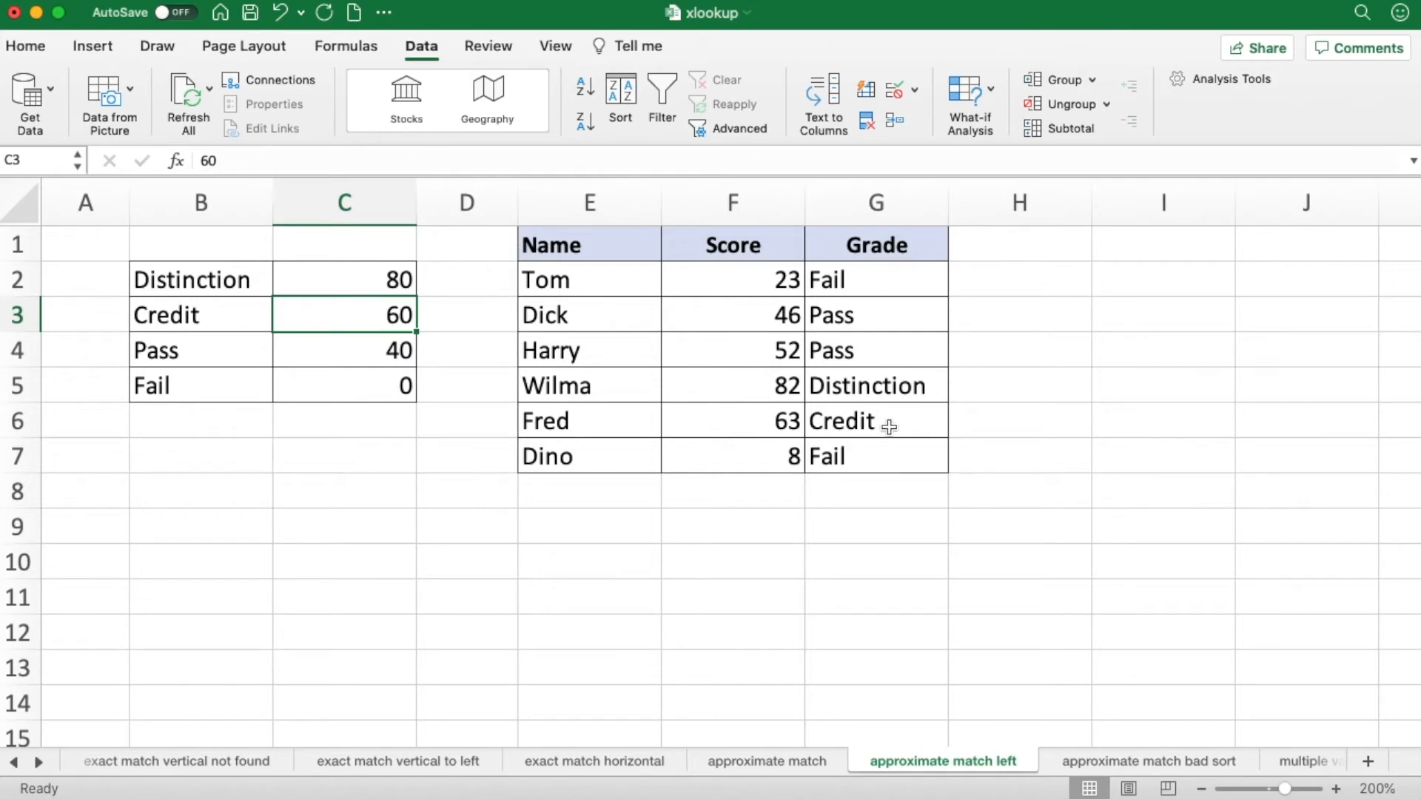
Recheck the XLOOKUP formula in G2 and sort the grade table back into ascending threshold order
click(875, 281)
double_click(880, 285)
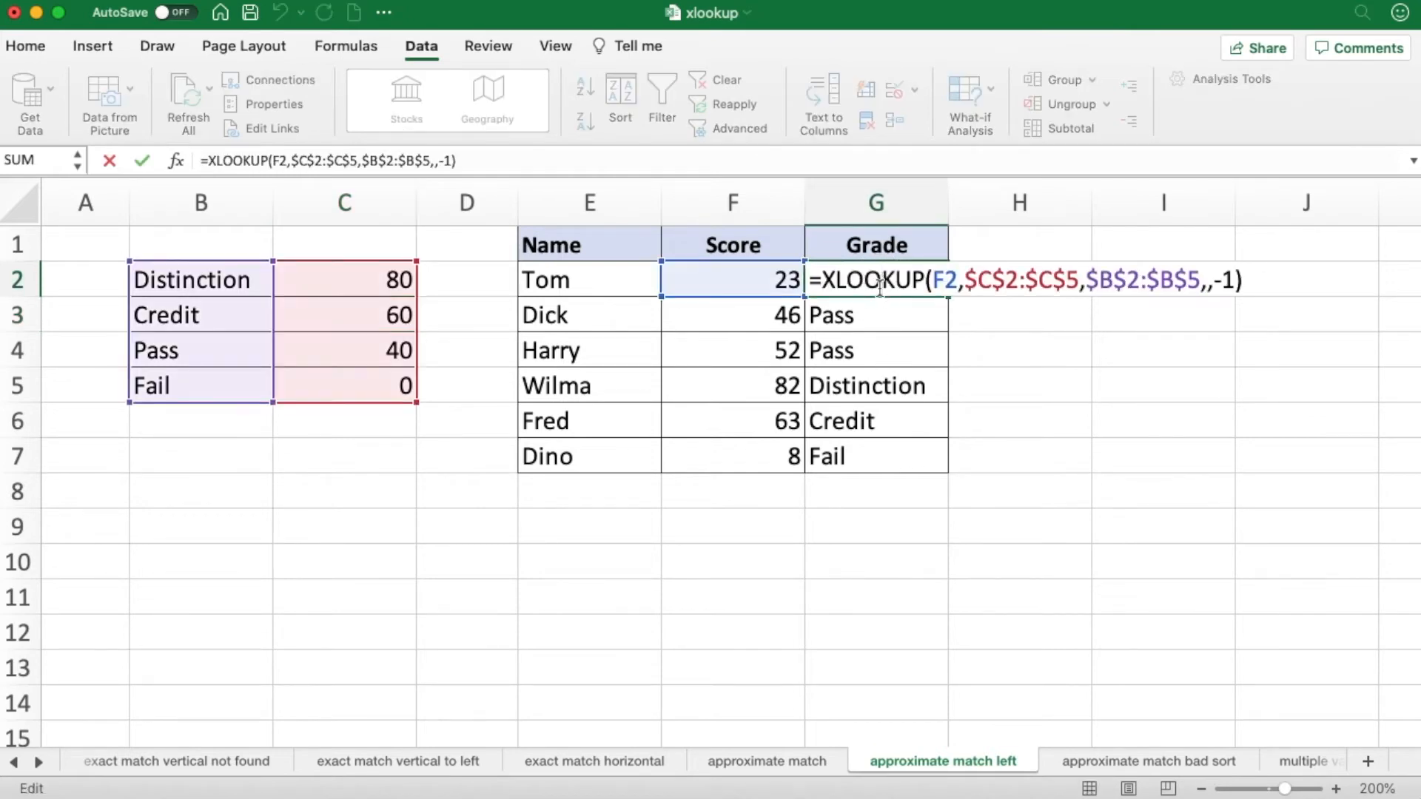
key(Return)
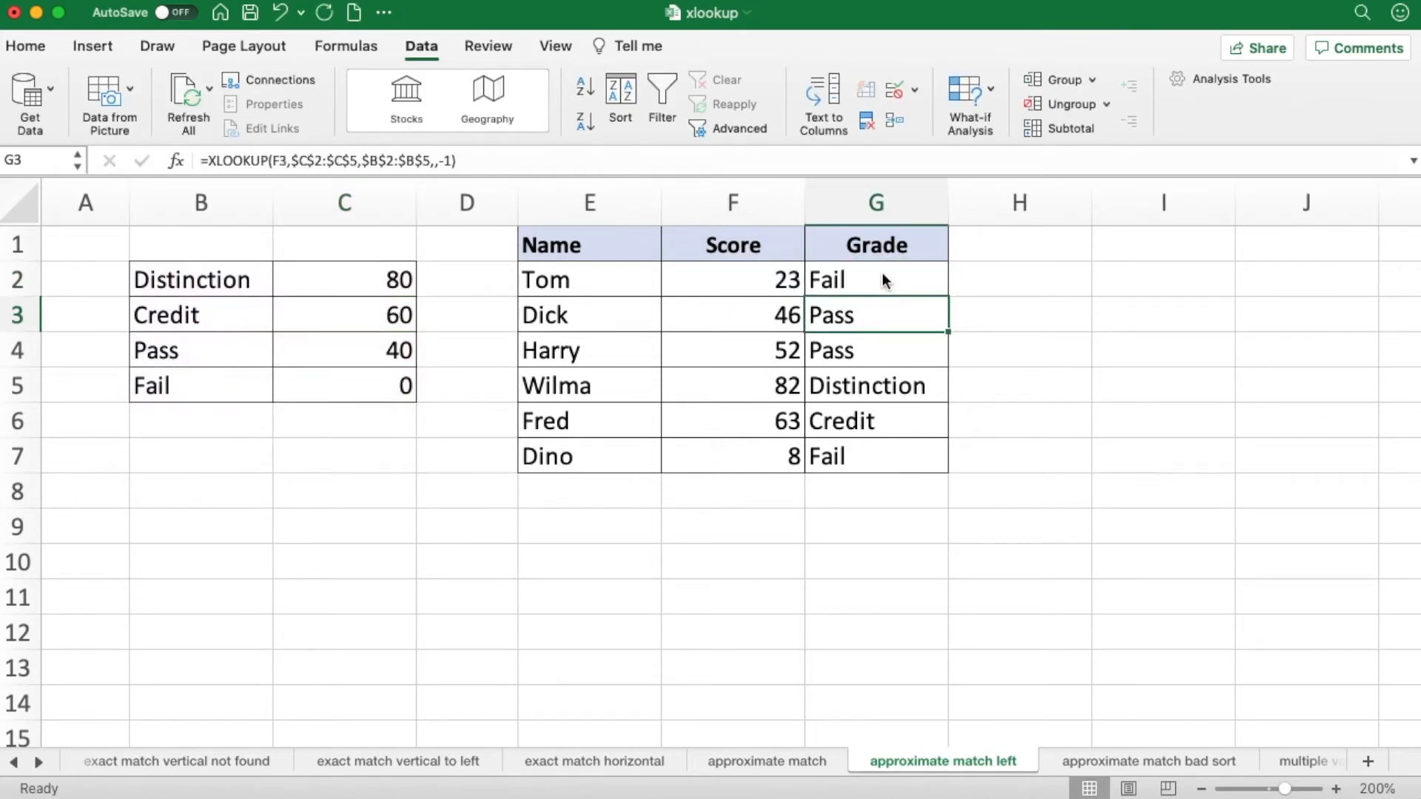
click(364, 282)
click(586, 86)
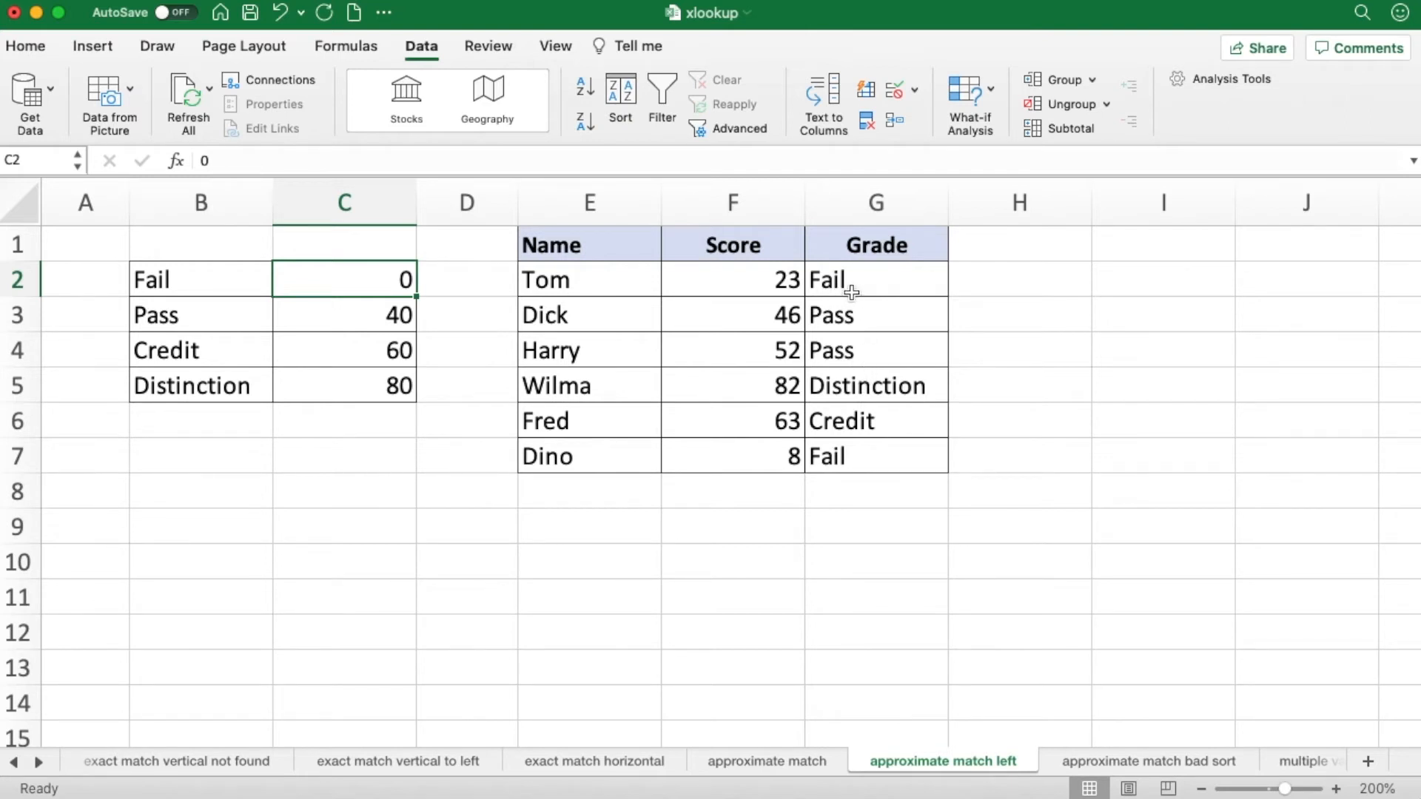
Test the Pass threshold by entering scores of 39, 40 and 45 in turn in F2
click(748, 280)
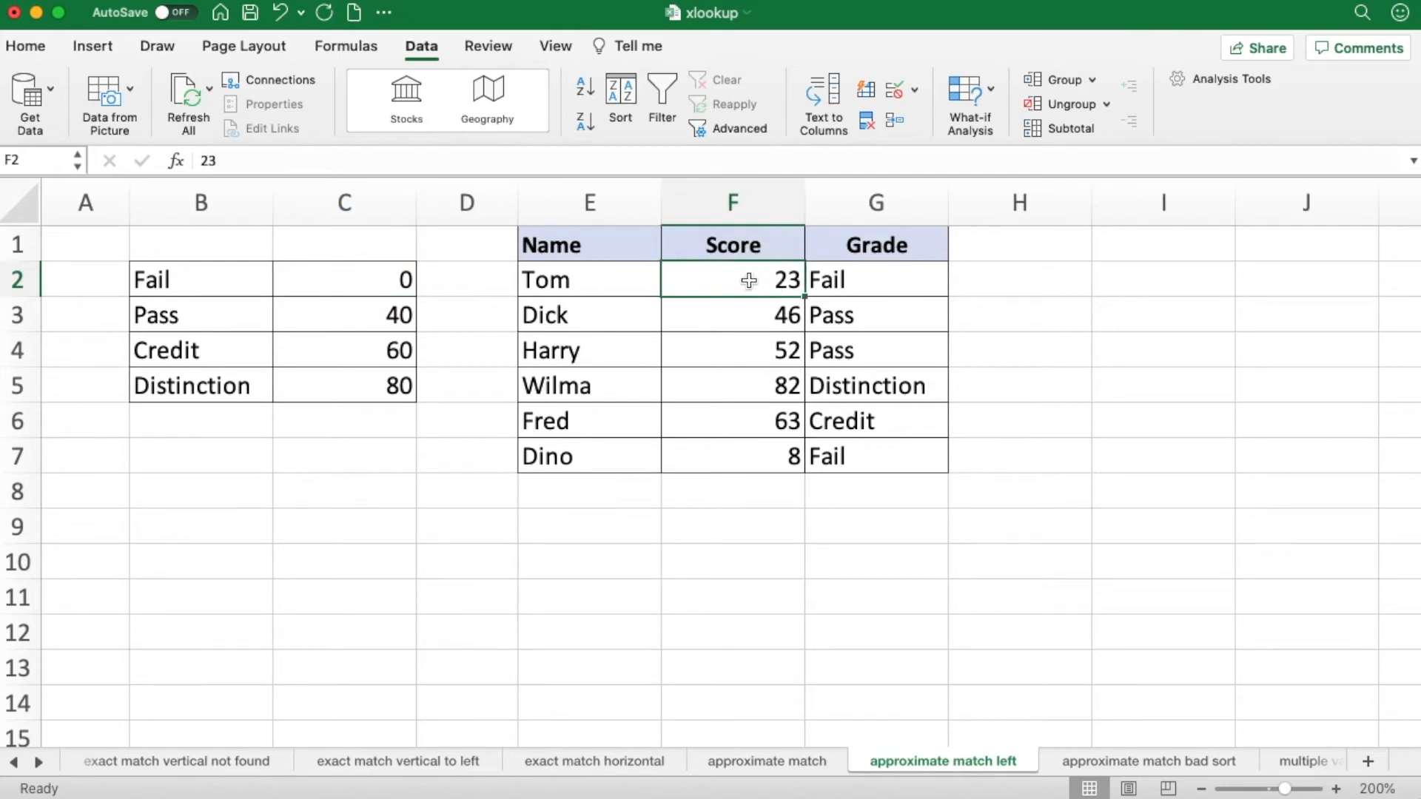
text(39)
key(Return)
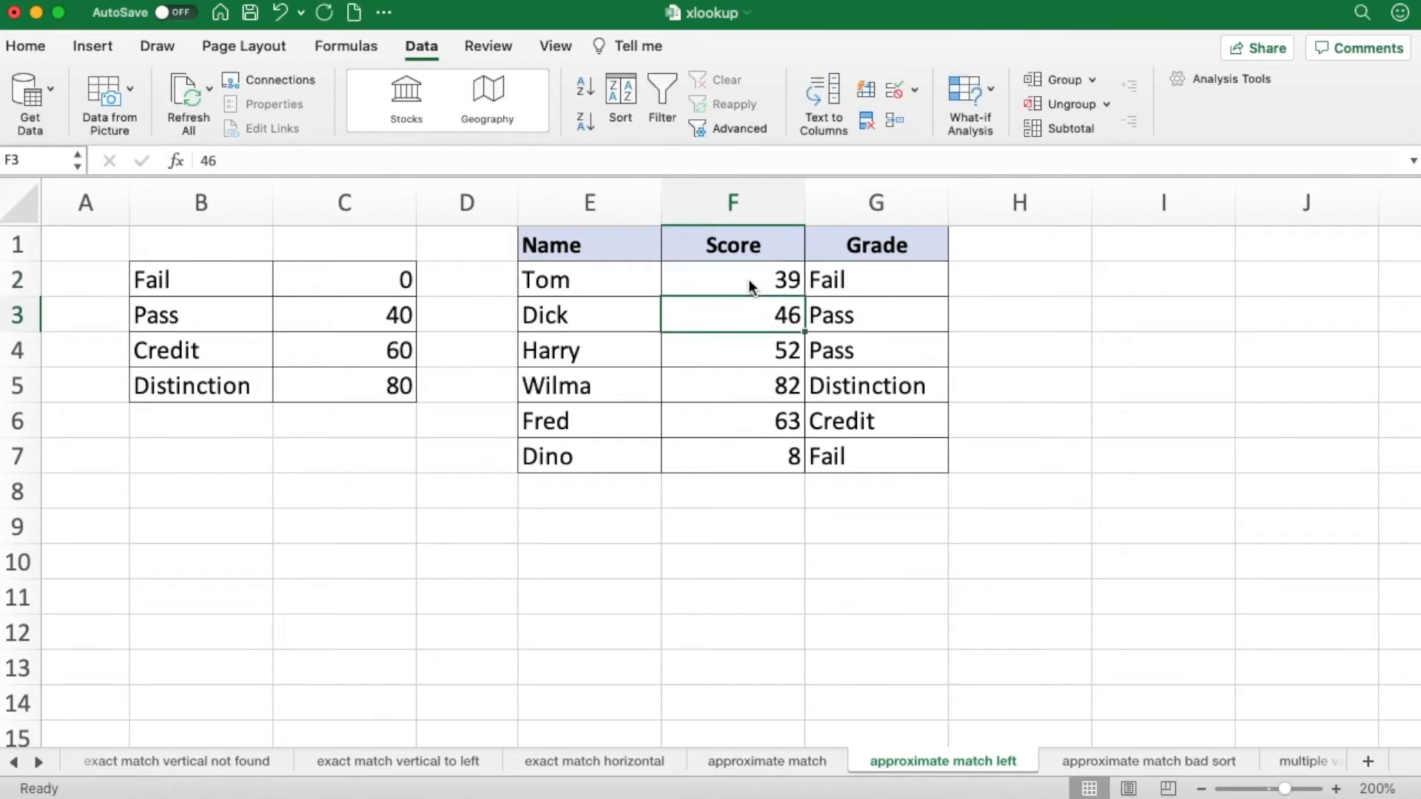
click(748, 279)
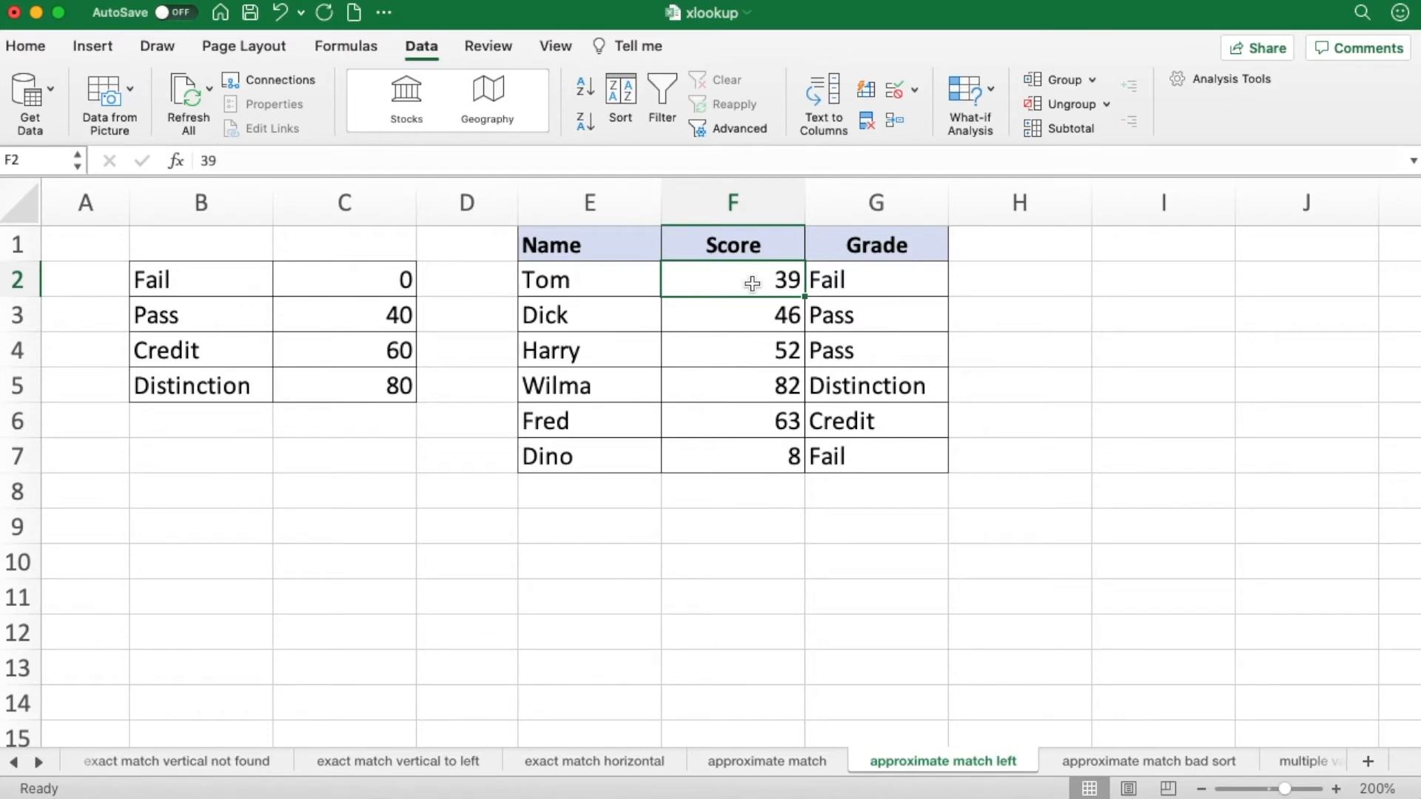
text(40)
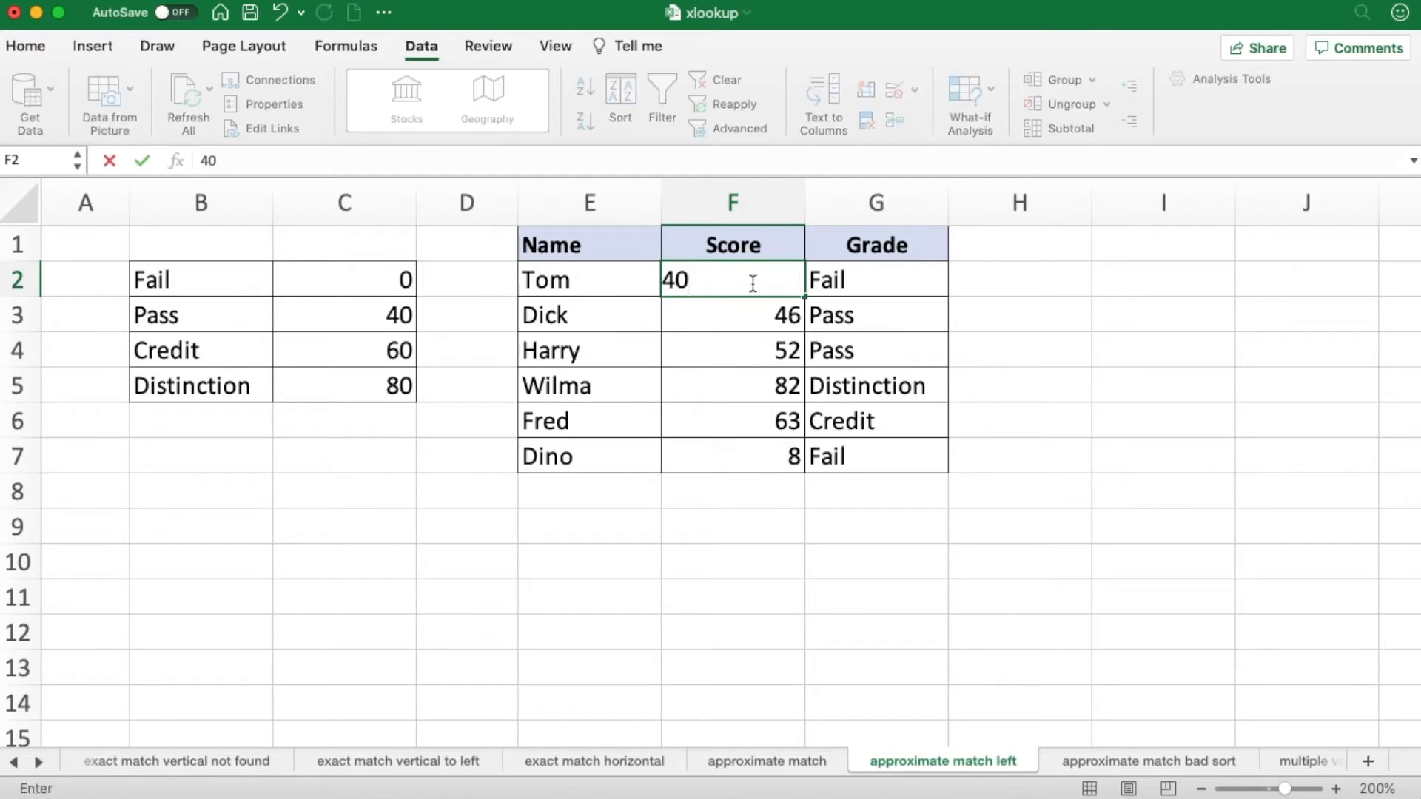
key(Return)
click(754, 281)
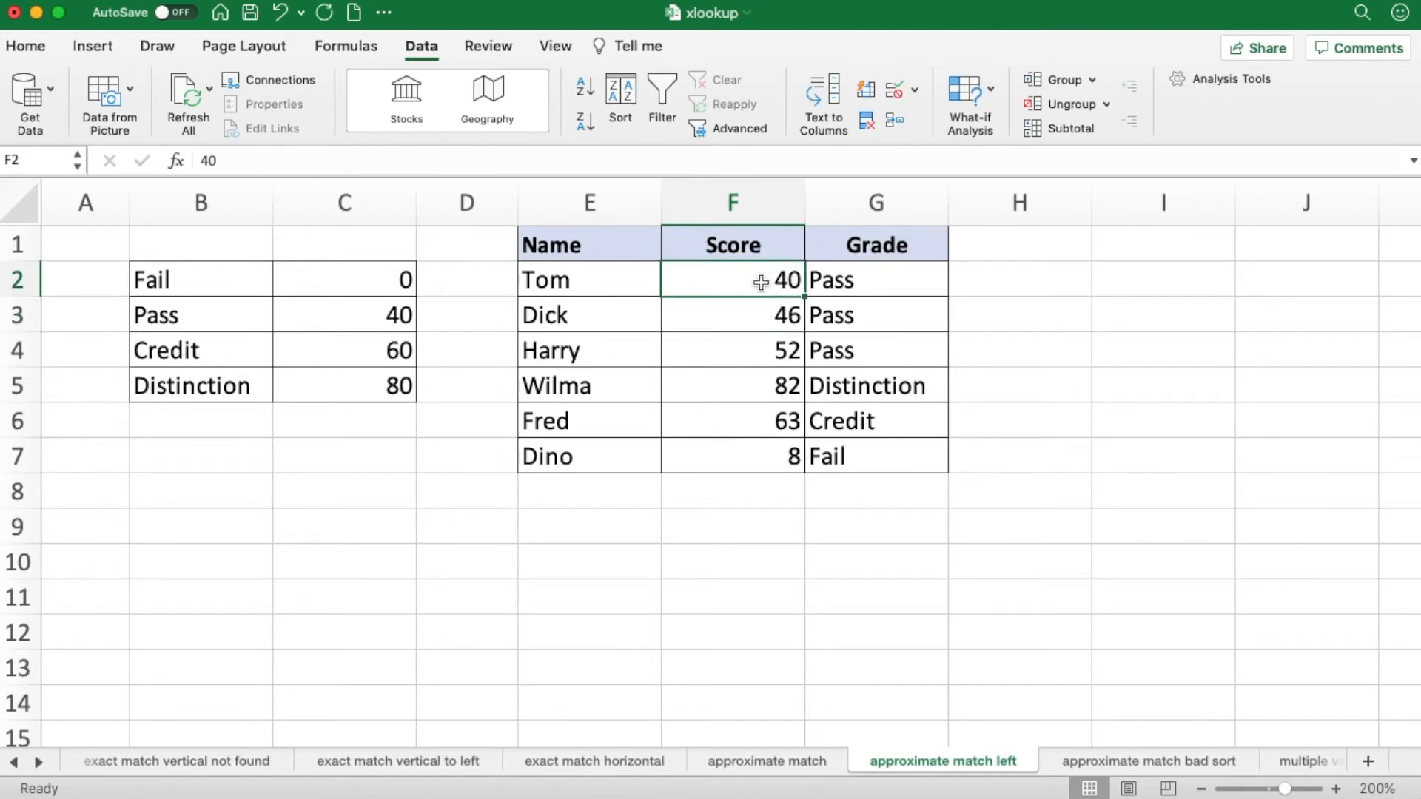
text(45)
key(Return)
Set the score in F2 to 65 and compare it with the Credit threshold in C4
click(760, 282)
text(6)
text(5)
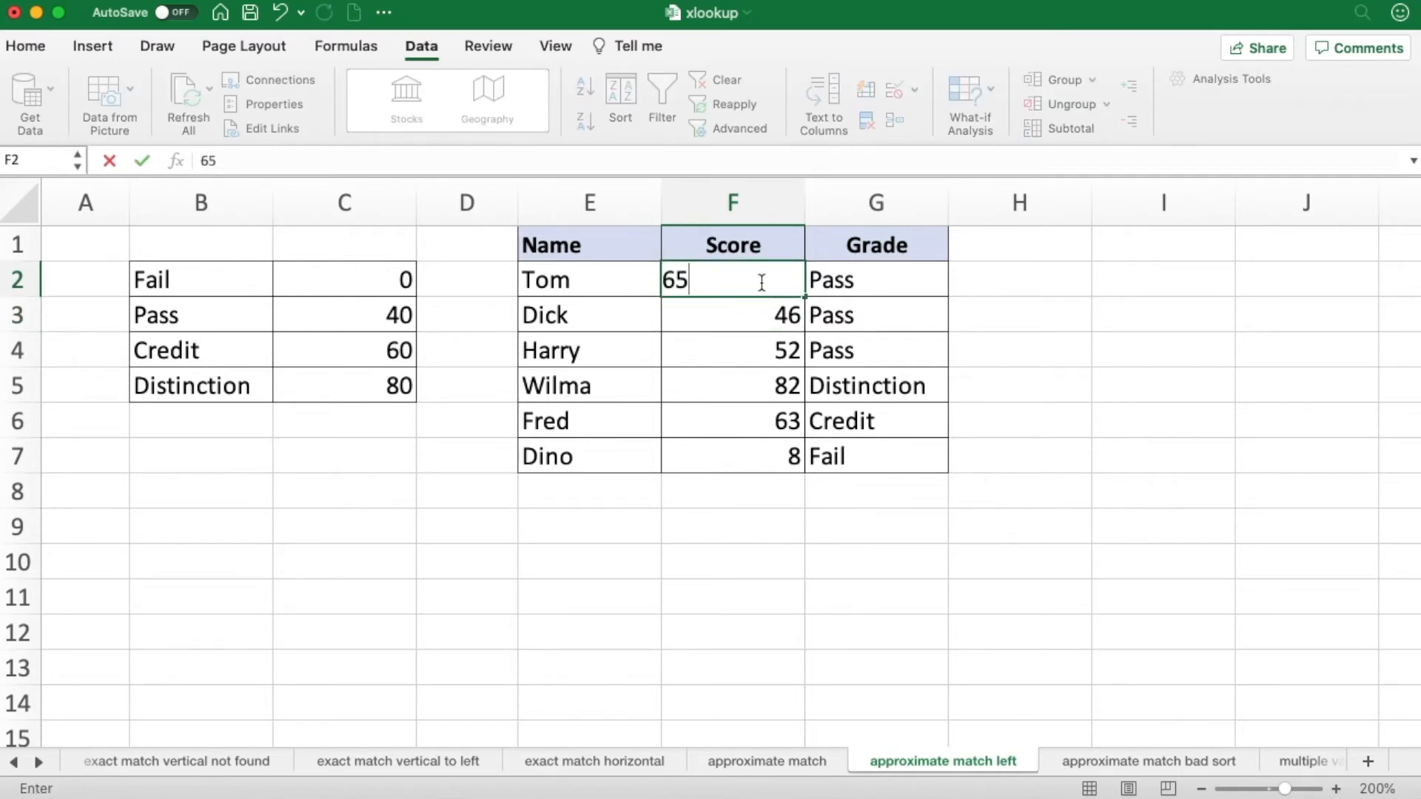
key(Return)
click(756, 280)
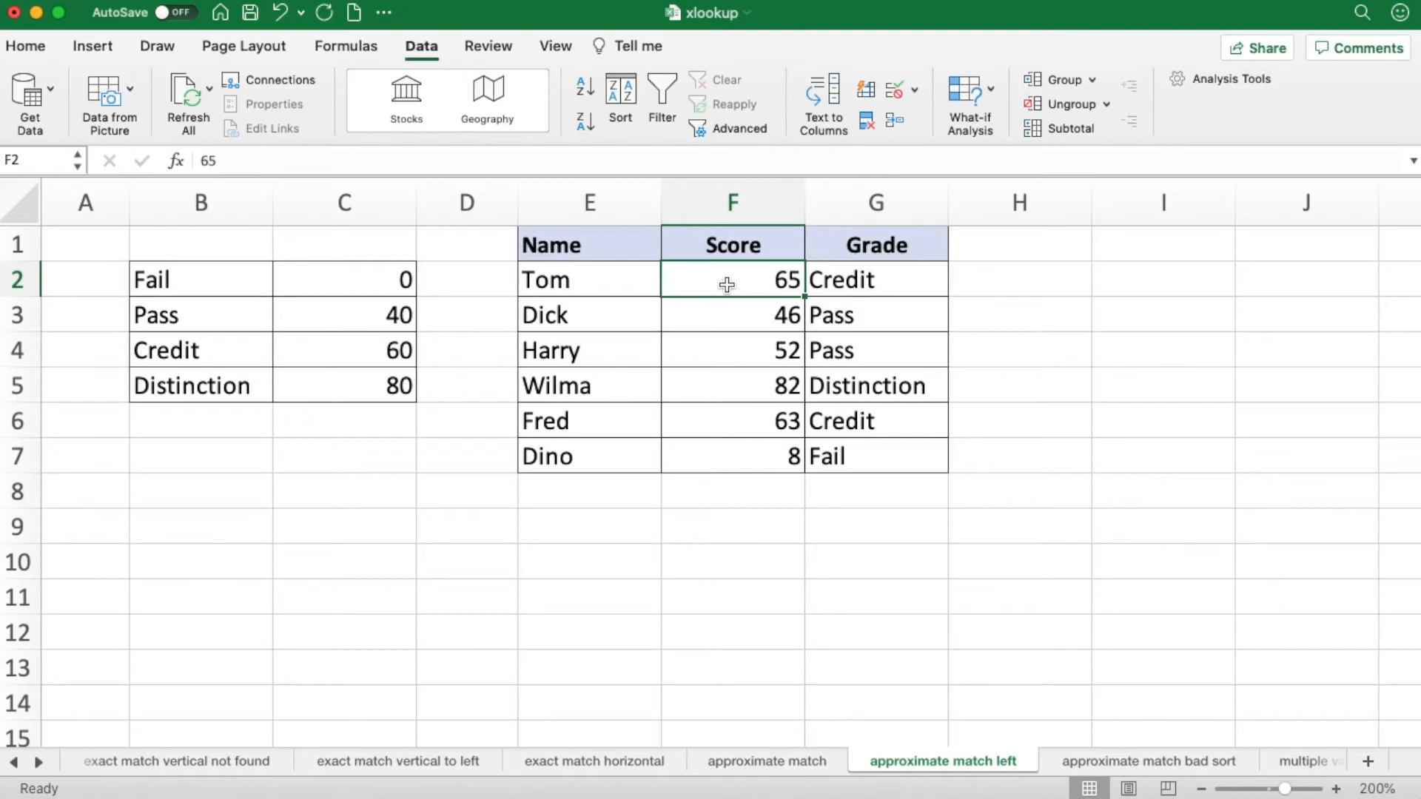
click(392, 356)
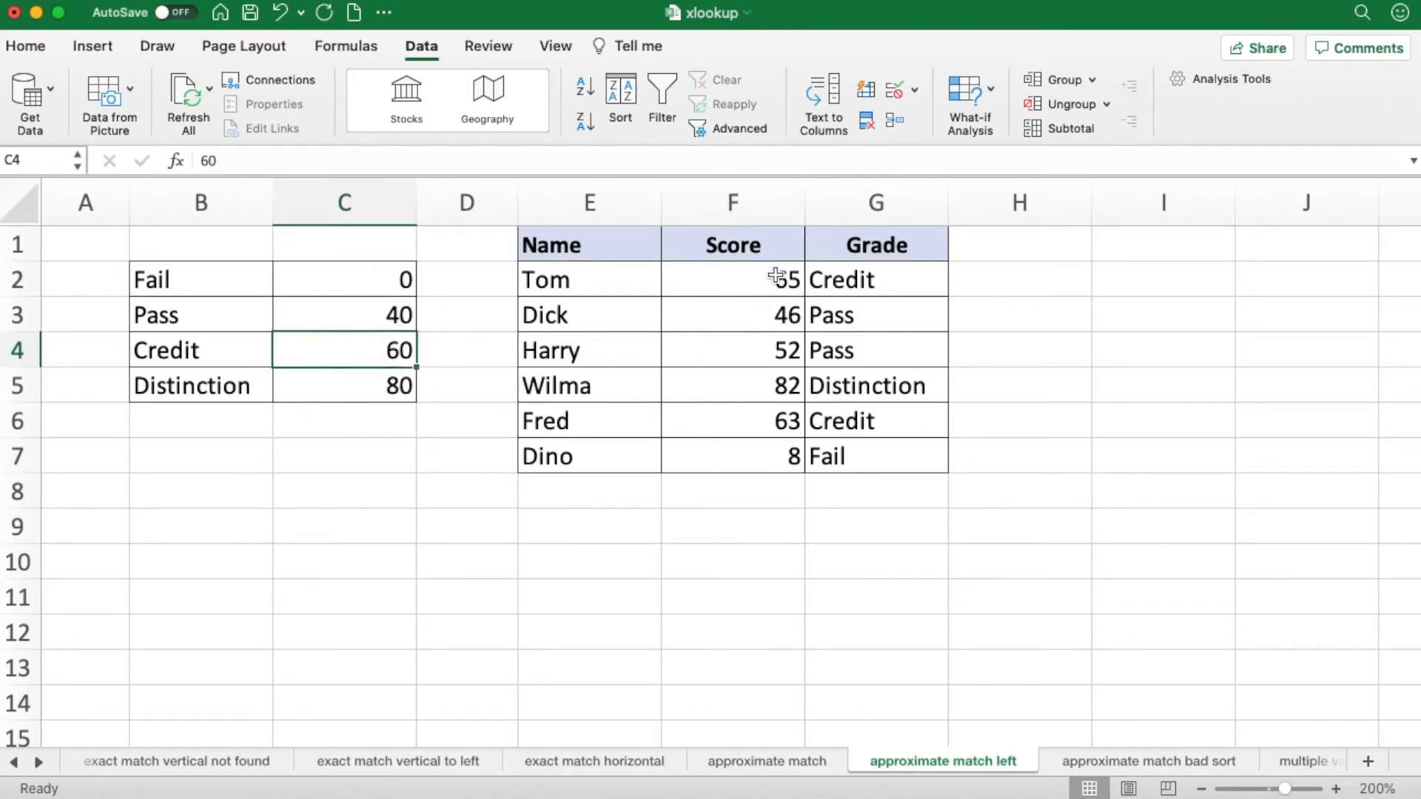
Set the score in F5 to 100 to test the Distinction grade
click(771, 385)
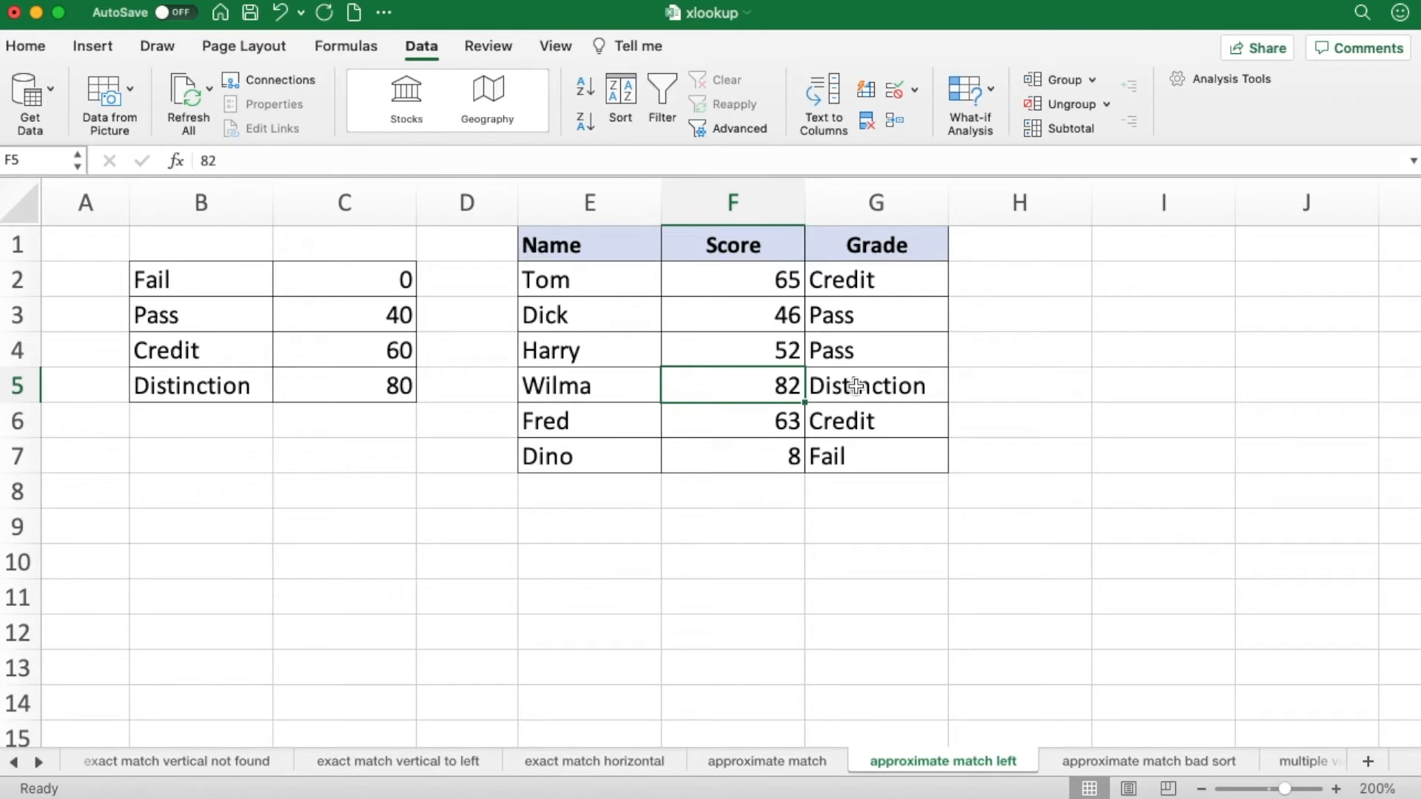
text(100)
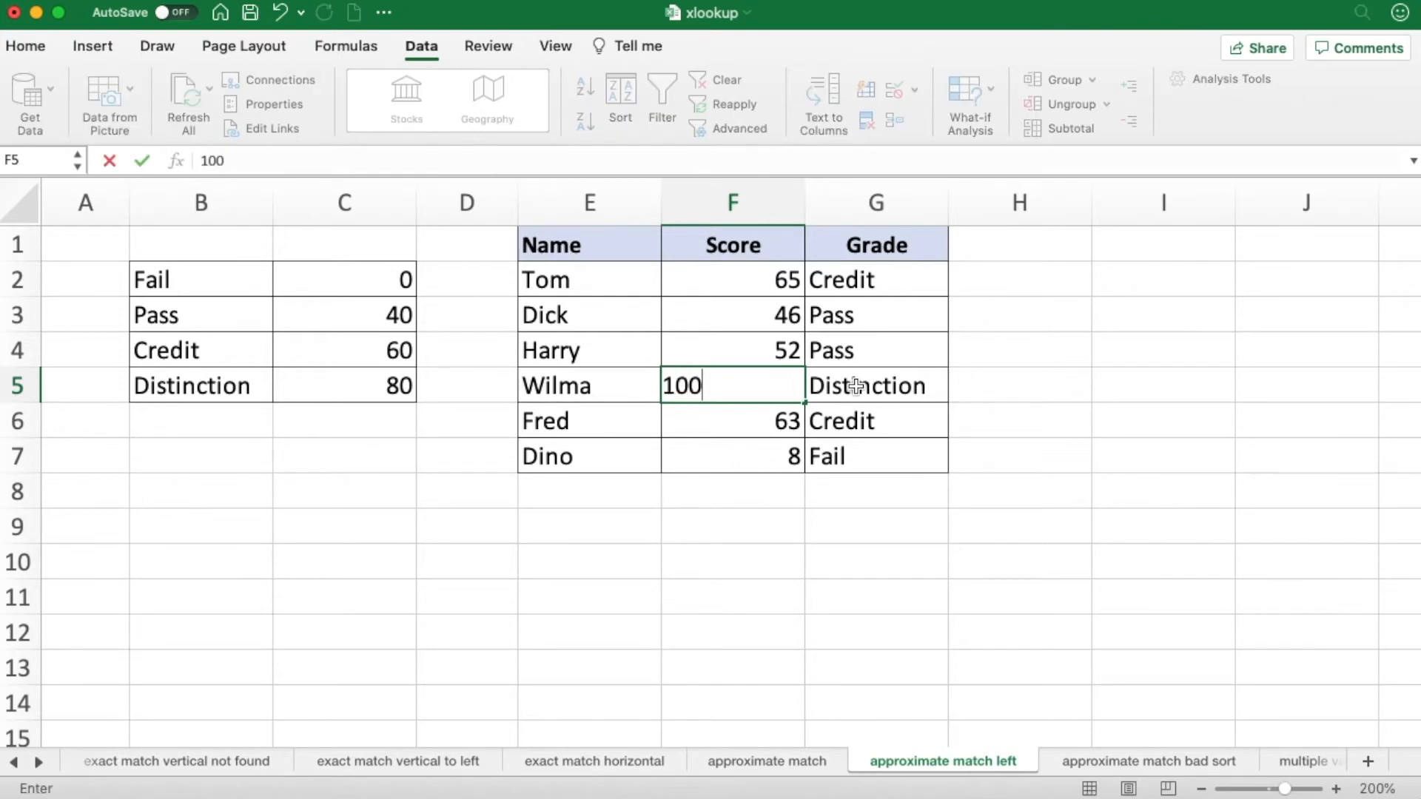
key(Return)
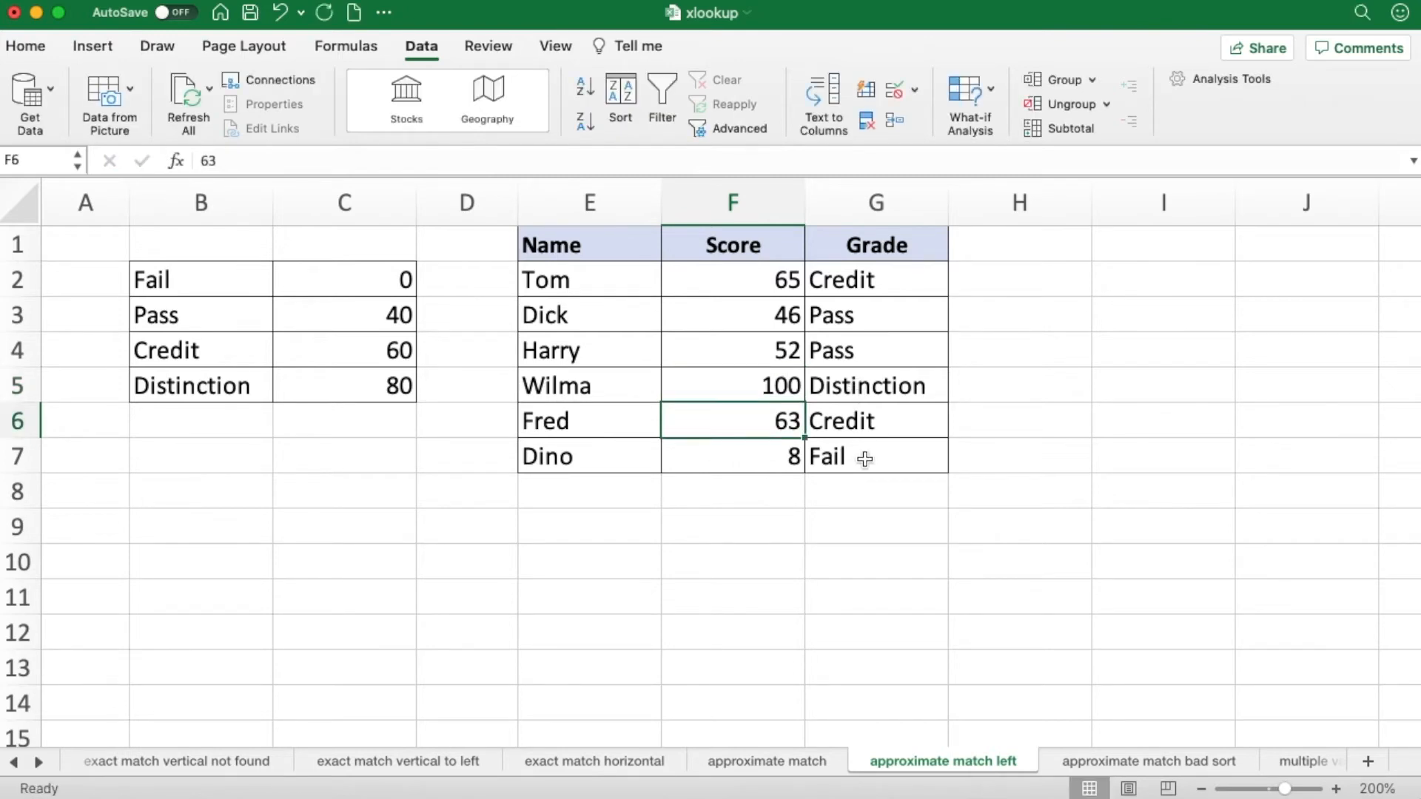
Set the score in F5 to 2500 to test a value far above the highest threshold
click(738, 386)
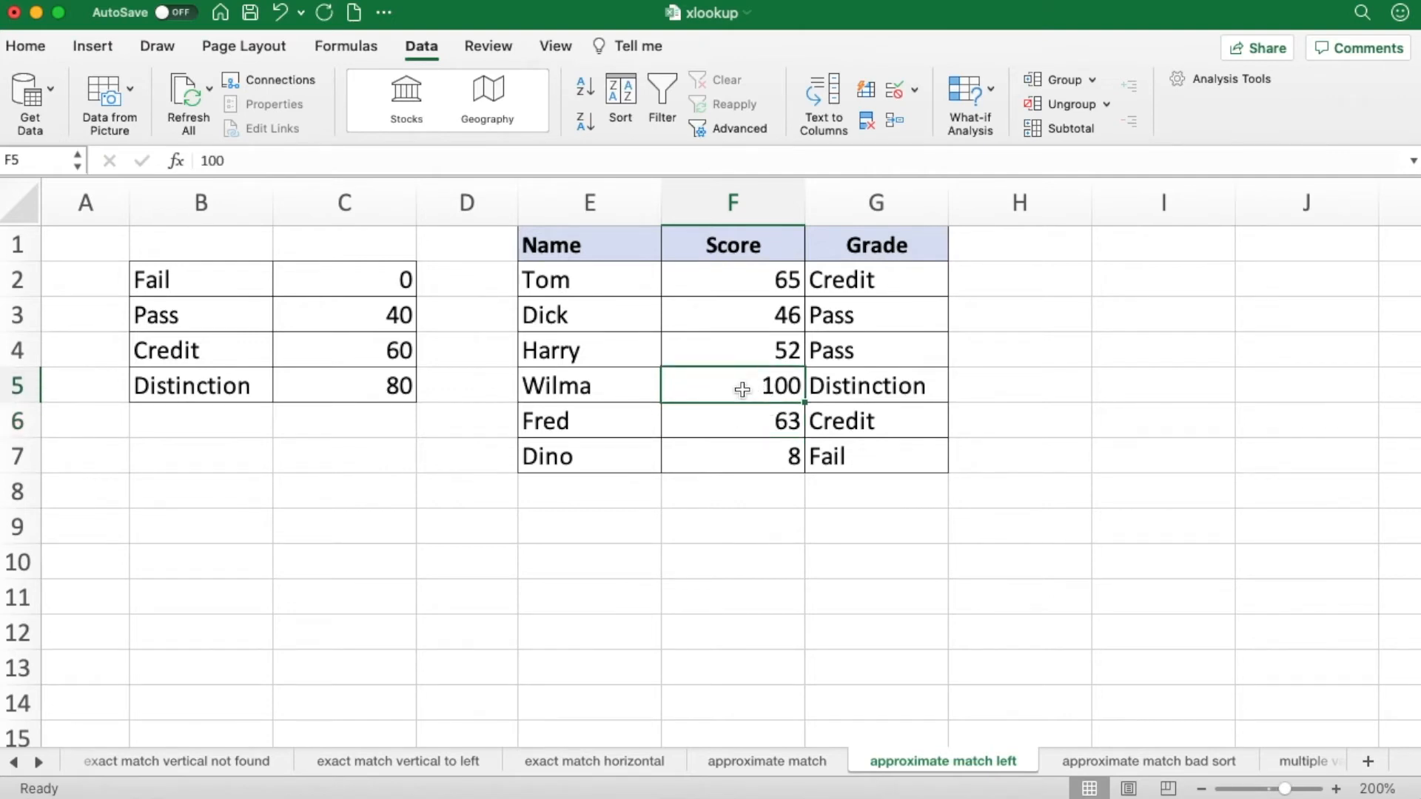
text(2500)
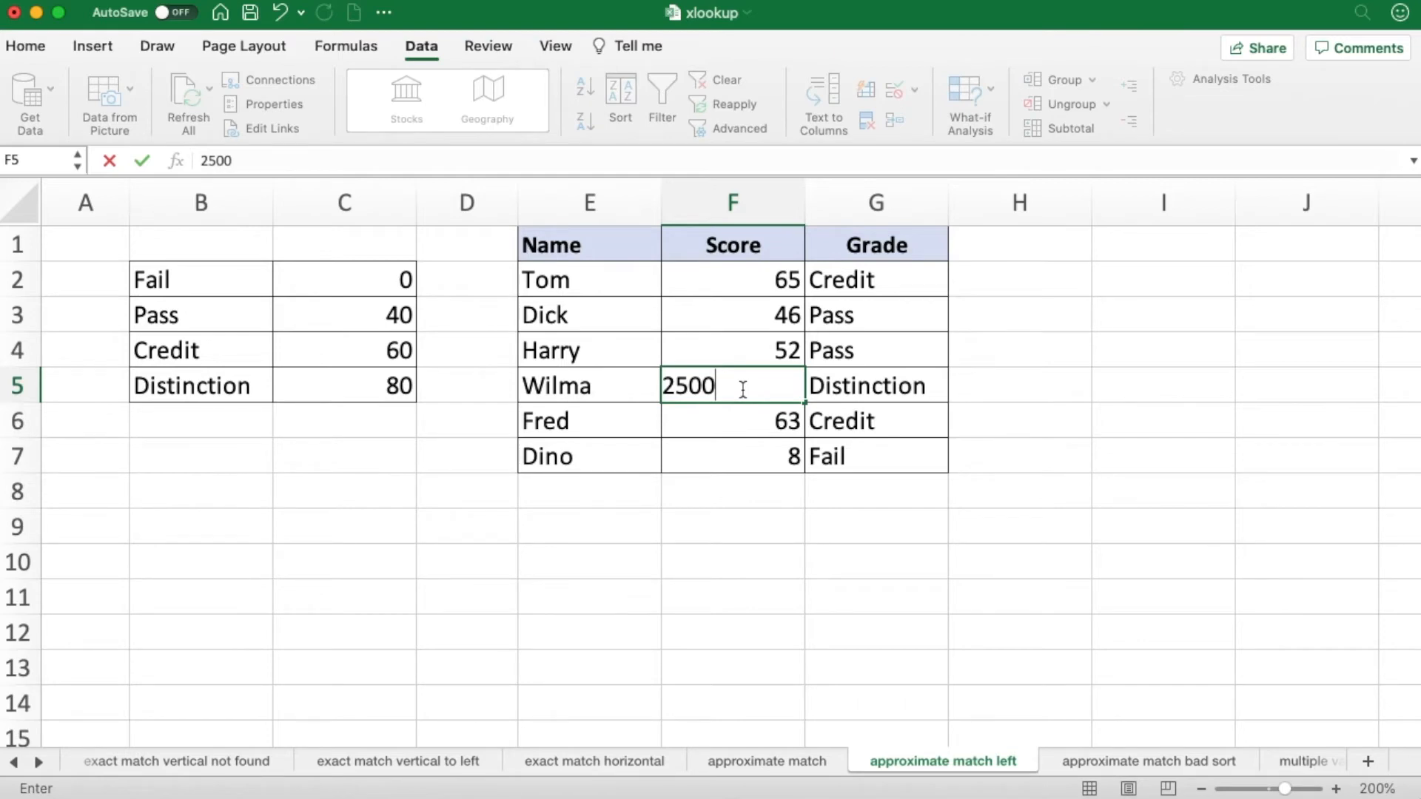
key(Return)
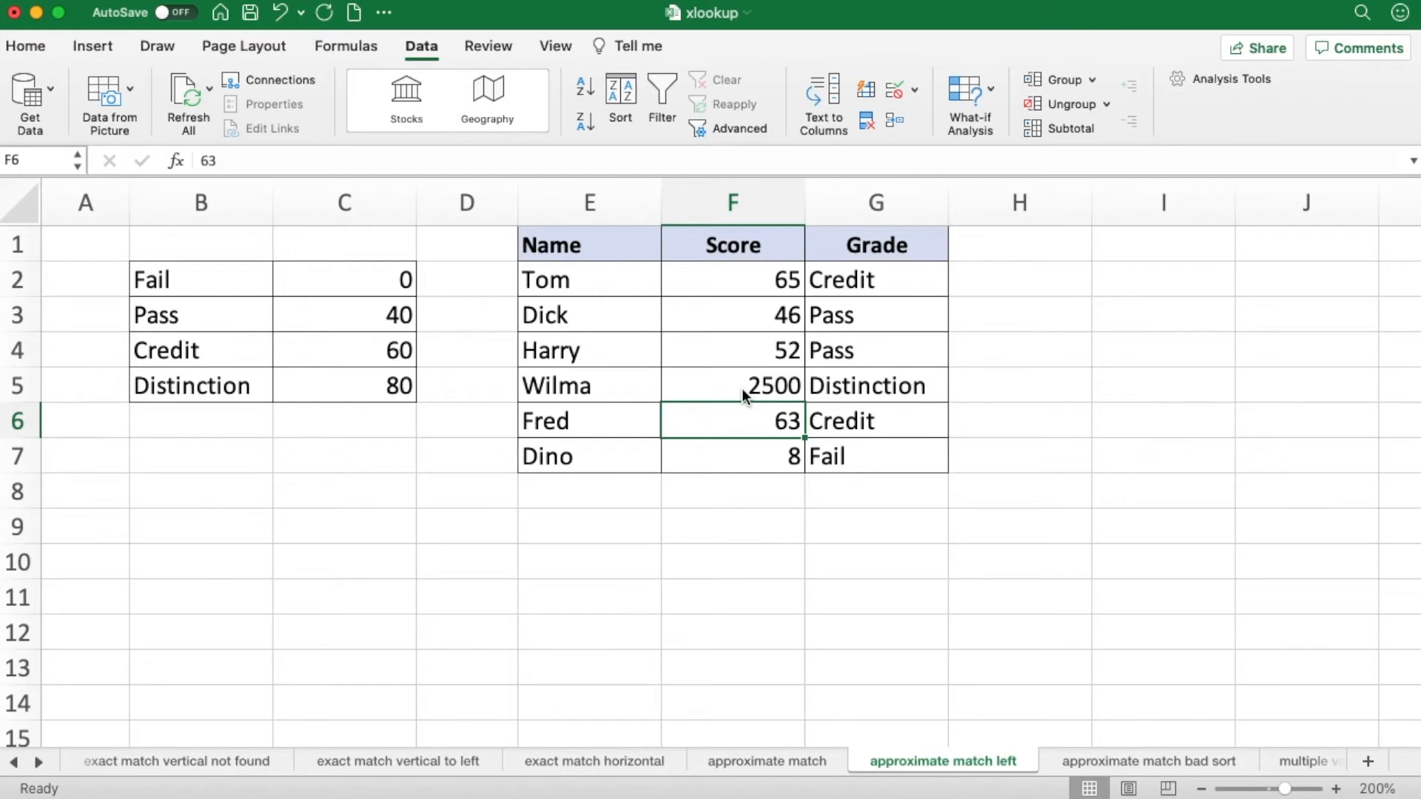
Compare the score in F5 with the Distinction row of the threshold table, B5:C5
click(748, 393)
drag(254, 387, 336, 399)
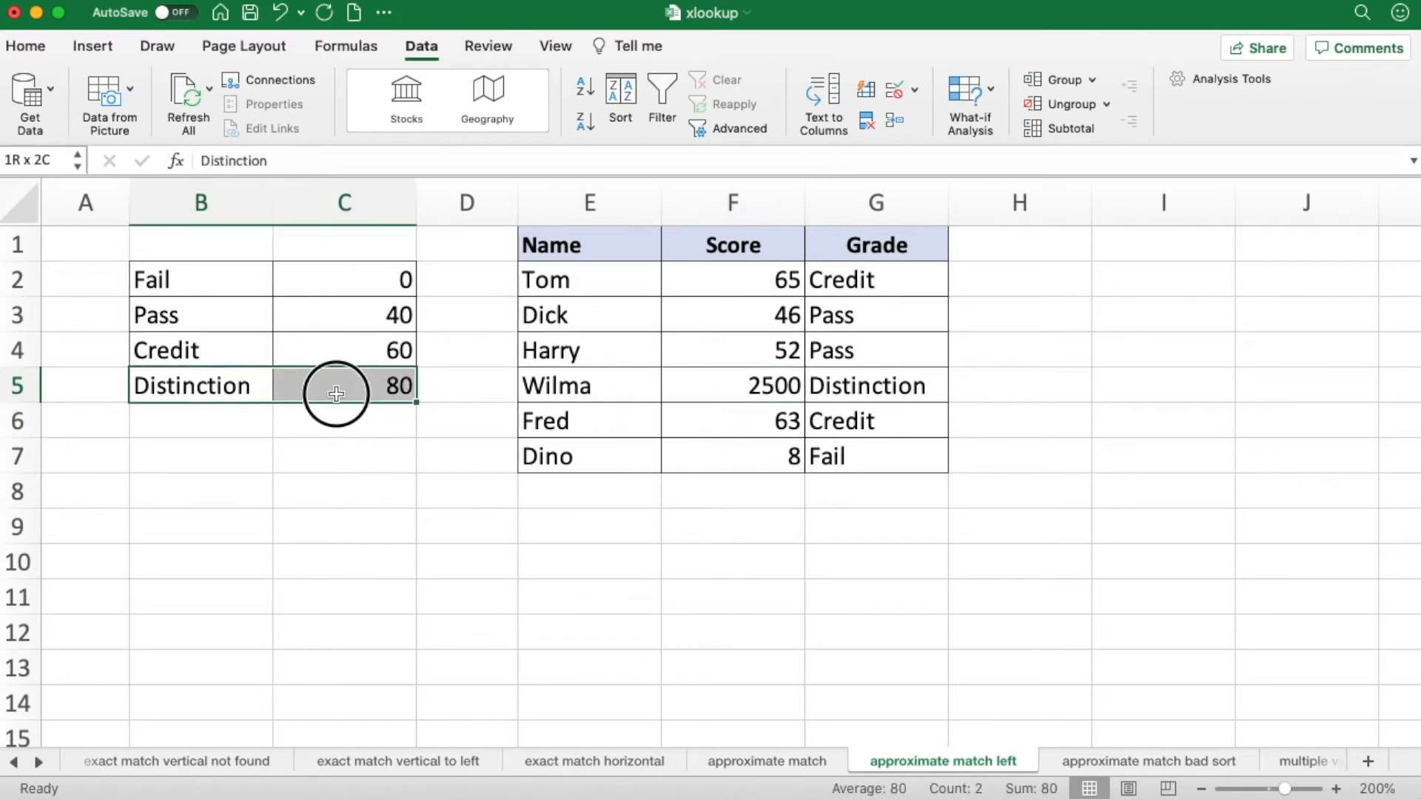
click(746, 389)
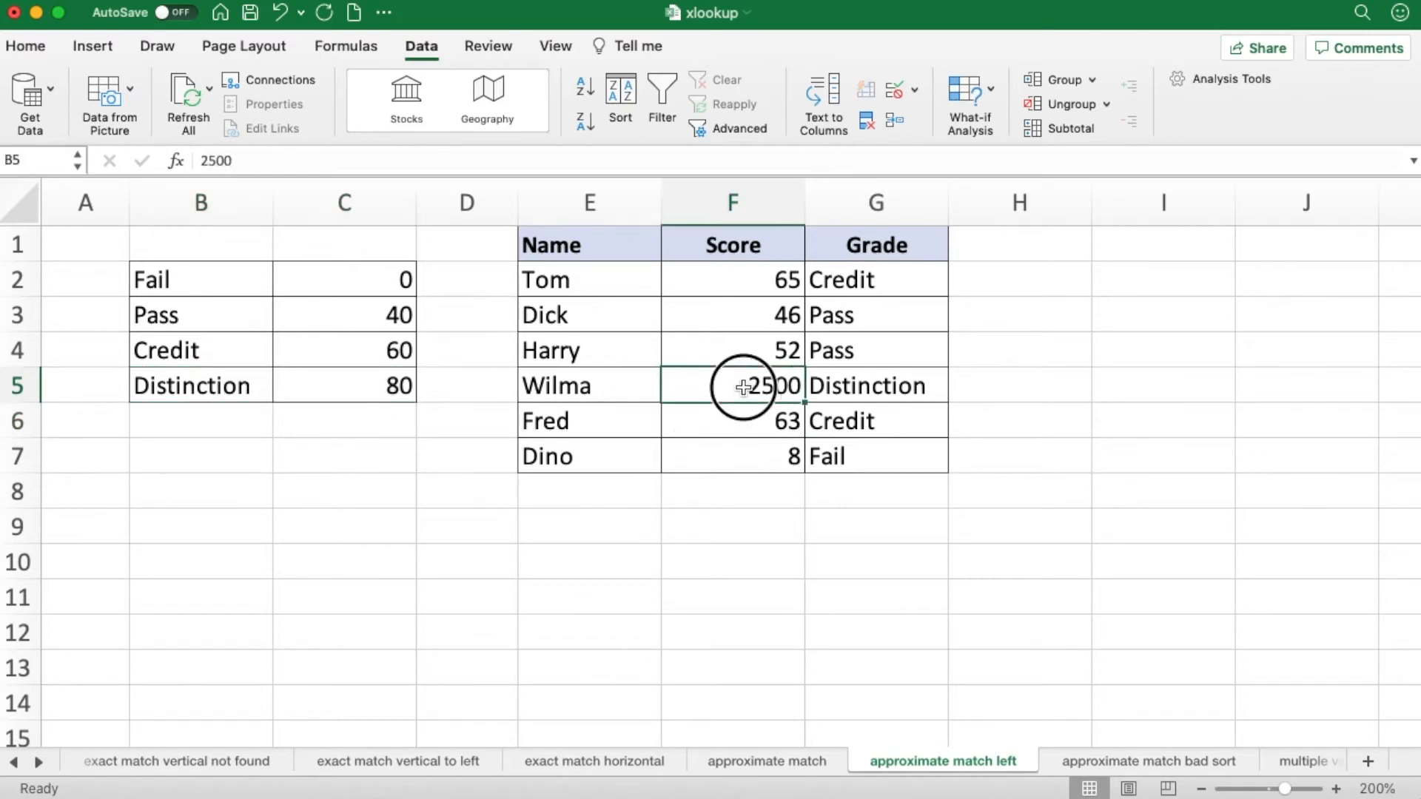
Set the score in F7 to -12 to test a value below the lowest threshold, and check the grade in G7
click(785, 456)
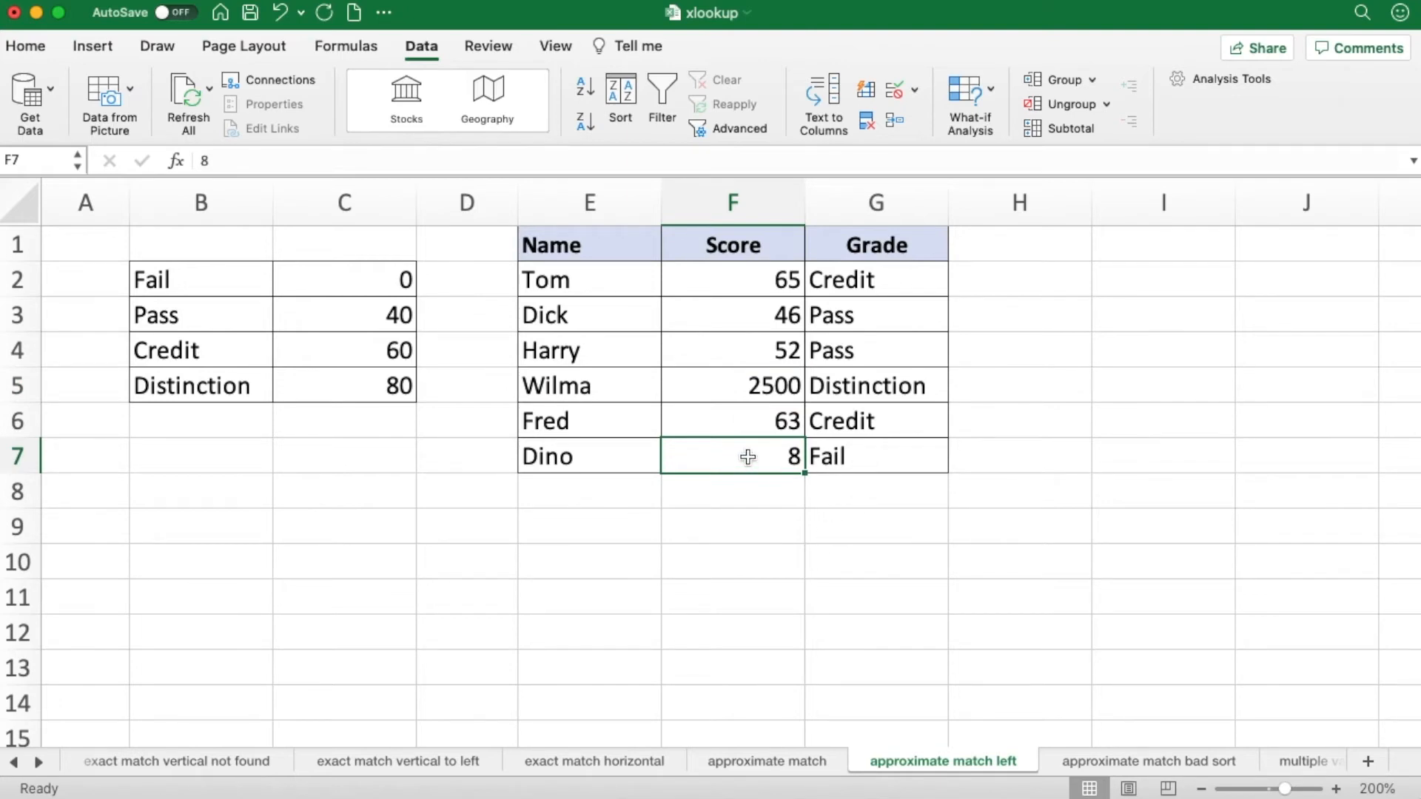
text(-12)
key(Return)
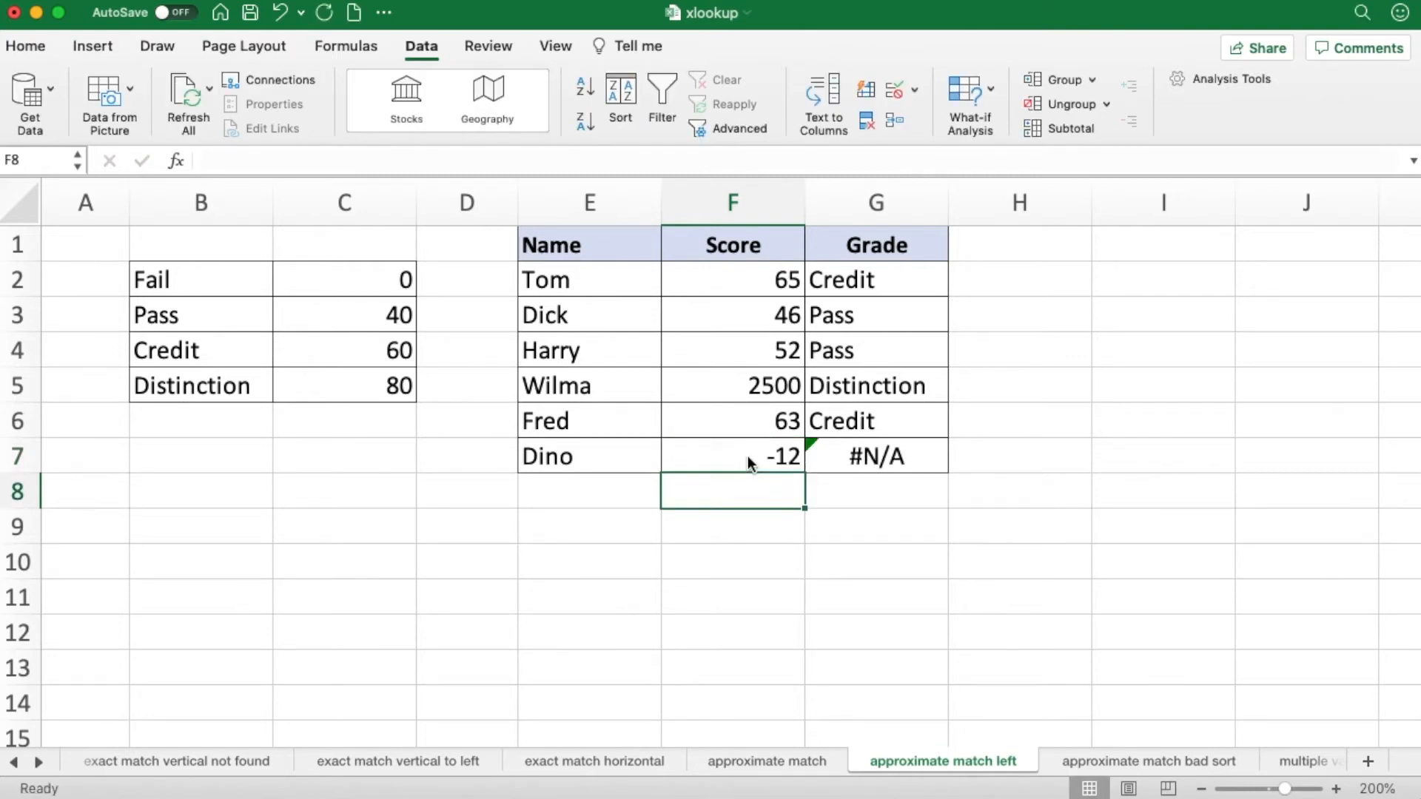
click(871, 454)
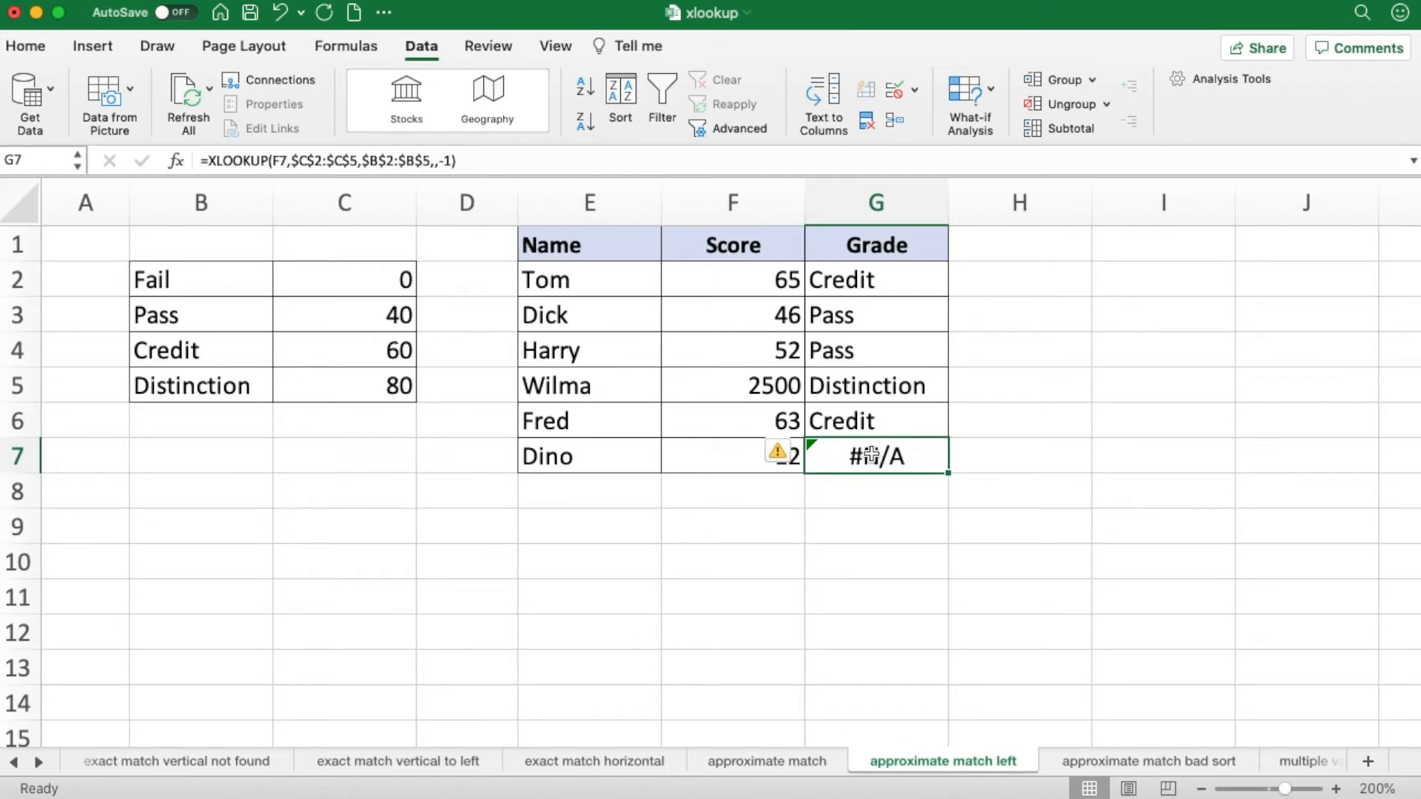
click(721, 456)
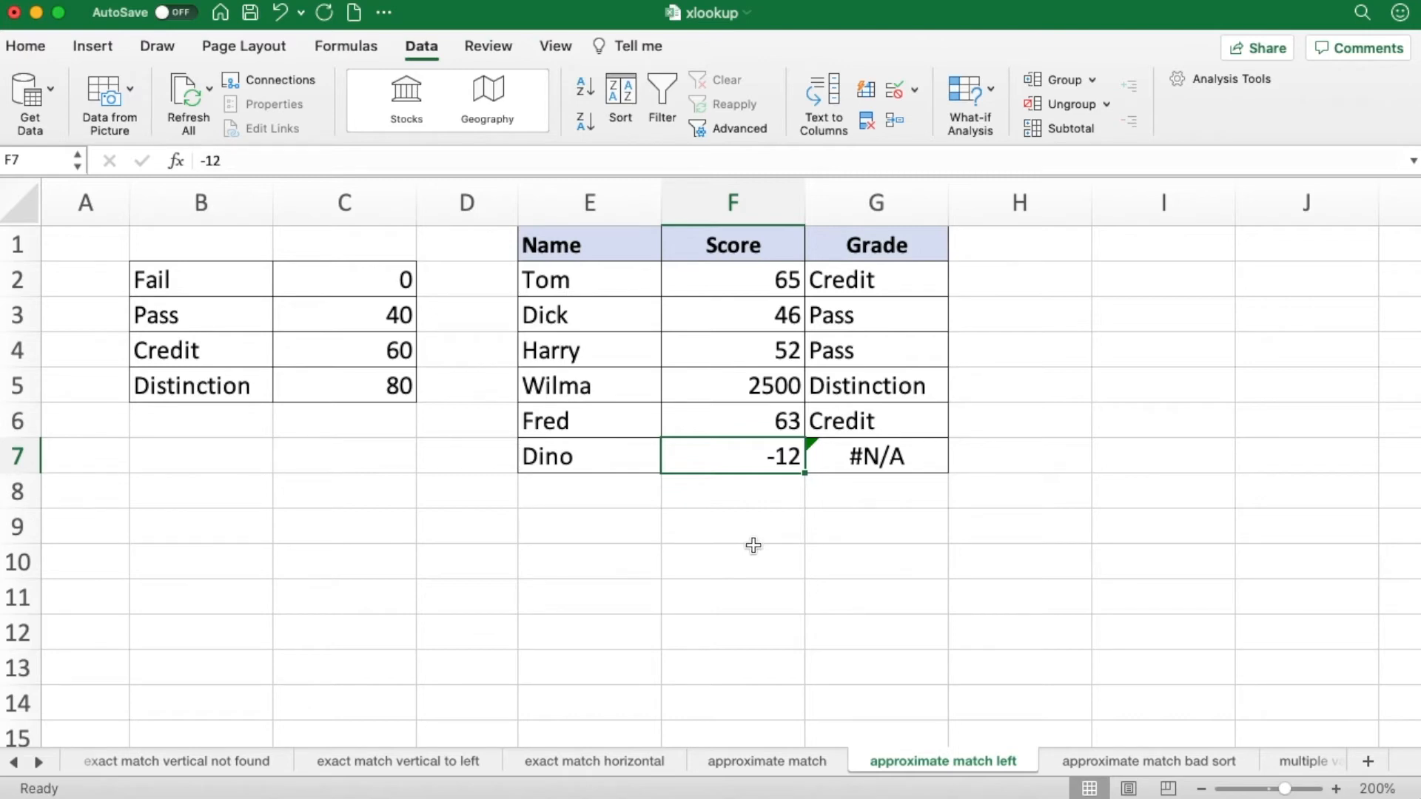
Examine the lowest and highest thresholds in C2 and C5, and the empty if_not_found argument in the G2 formula
click(379, 280)
drag(379, 280, 380, 259)
click(389, 385)
drag(389, 385, 382, 421)
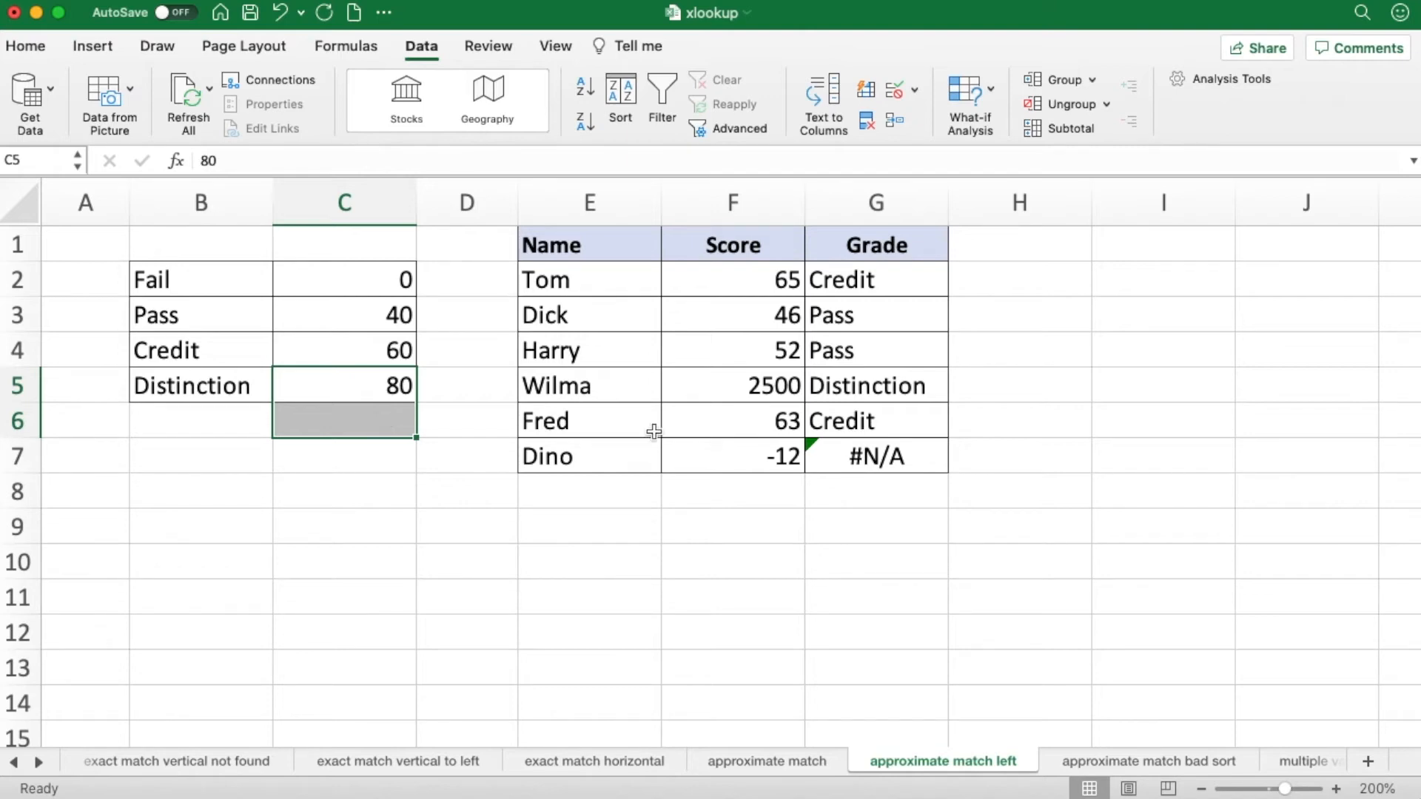
double_click(848, 282)
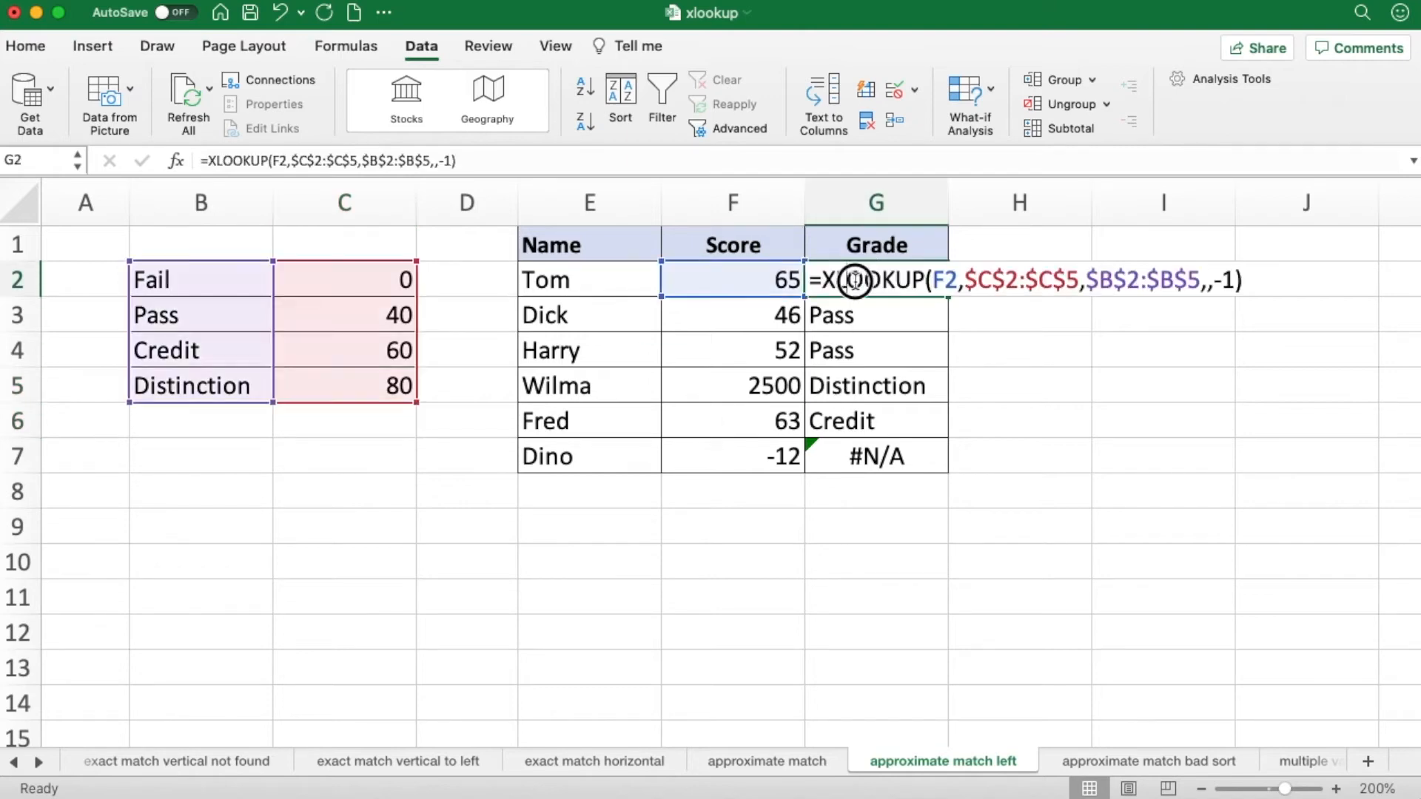
click(1209, 282)
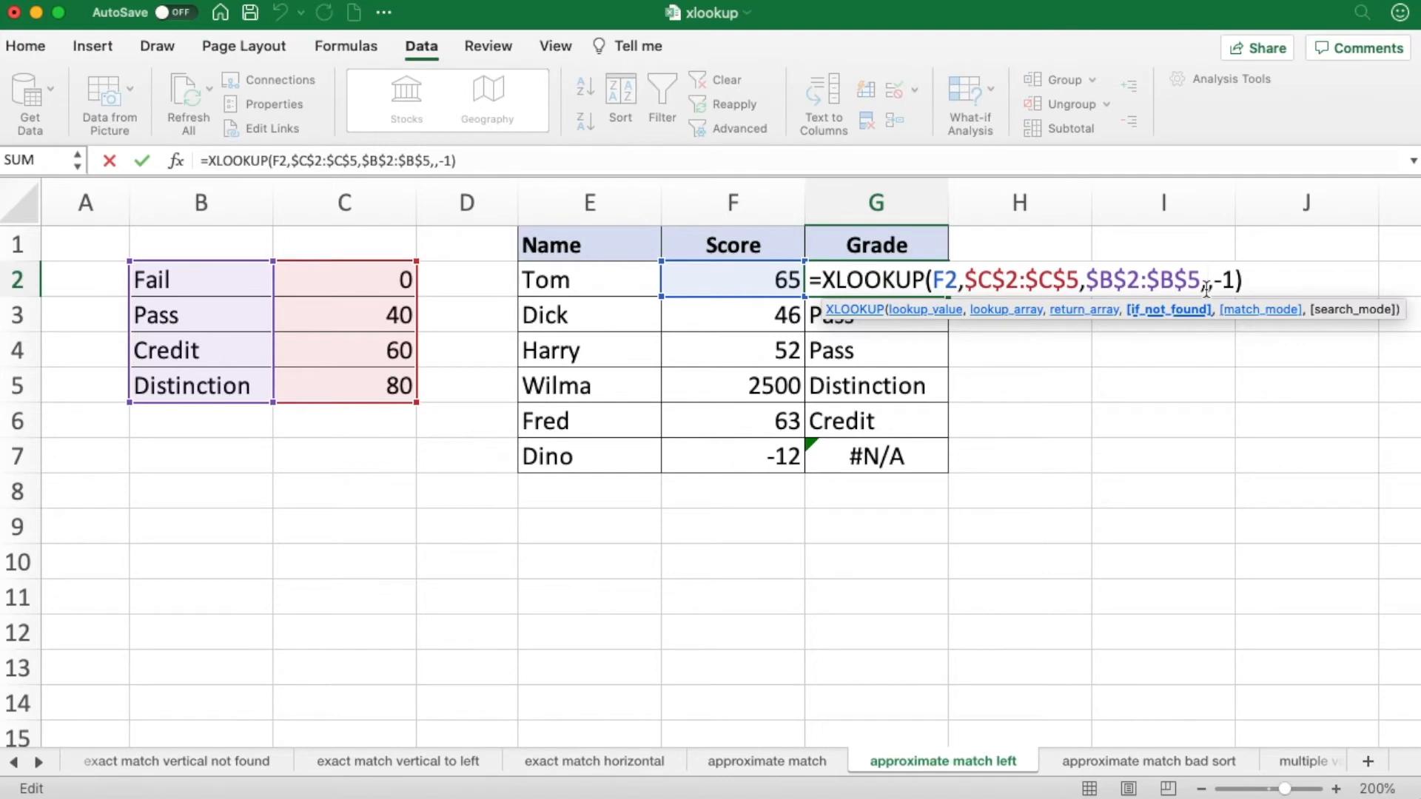
key(Escape)
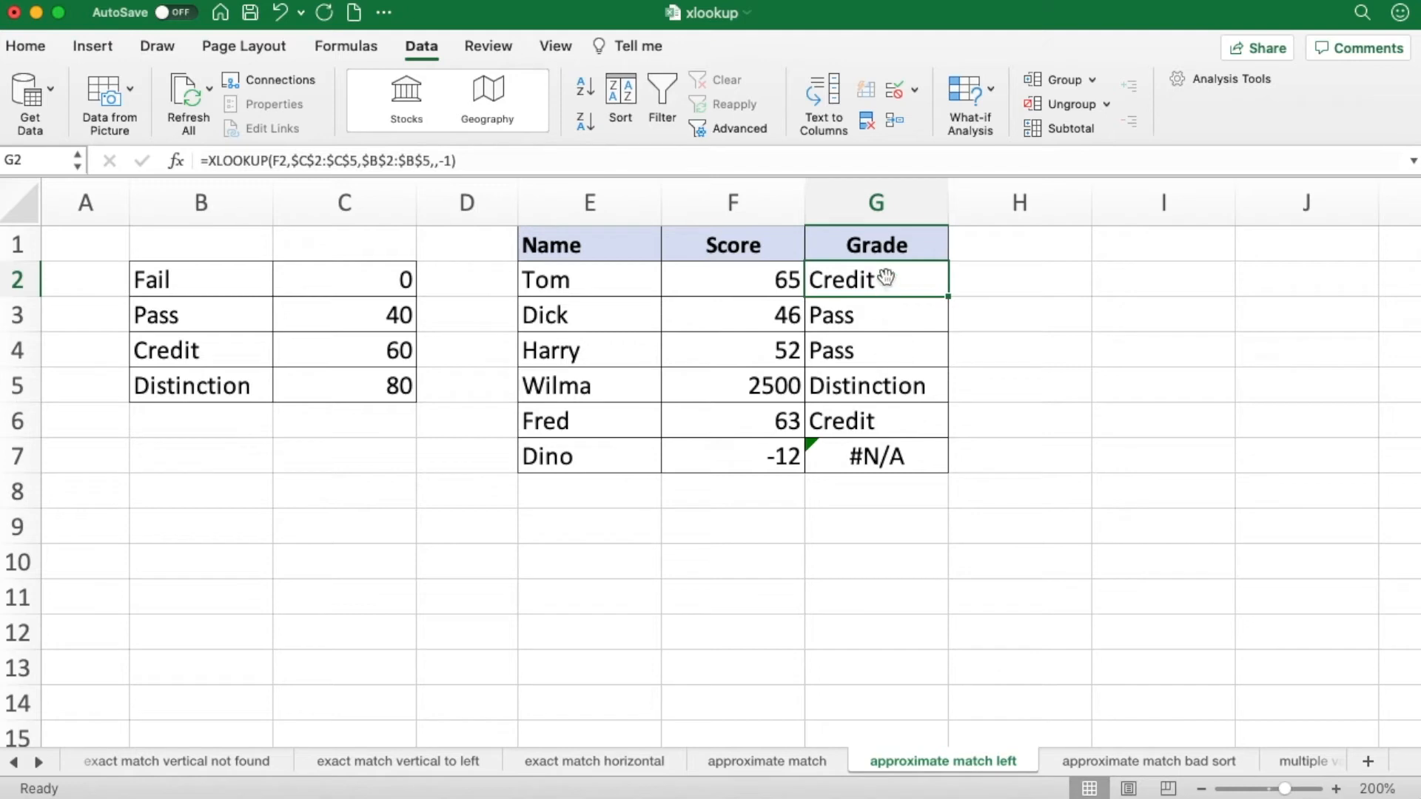
Copy the grades in G2:G7 and paste them as values into H2:H7
drag(890, 282, 881, 444)
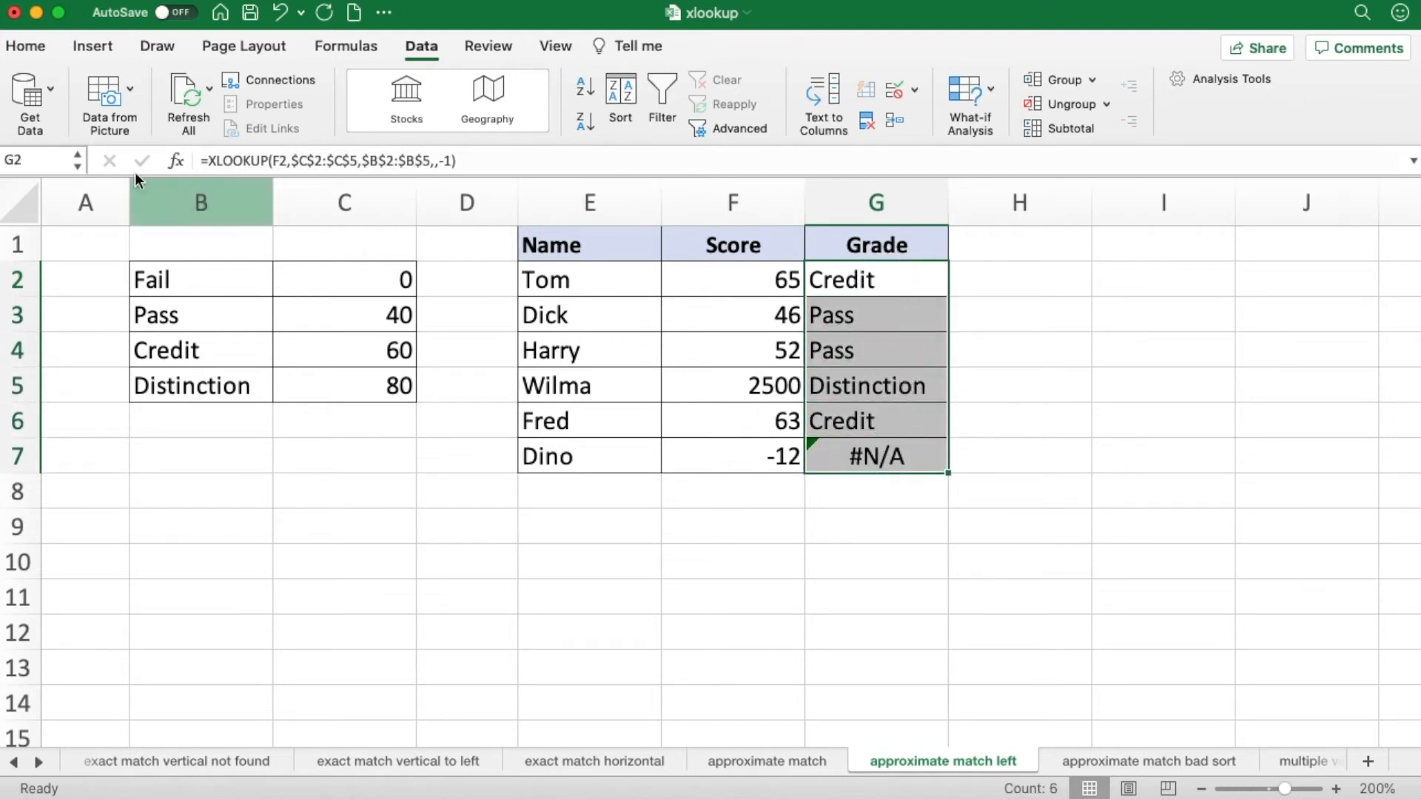
click(27, 48)
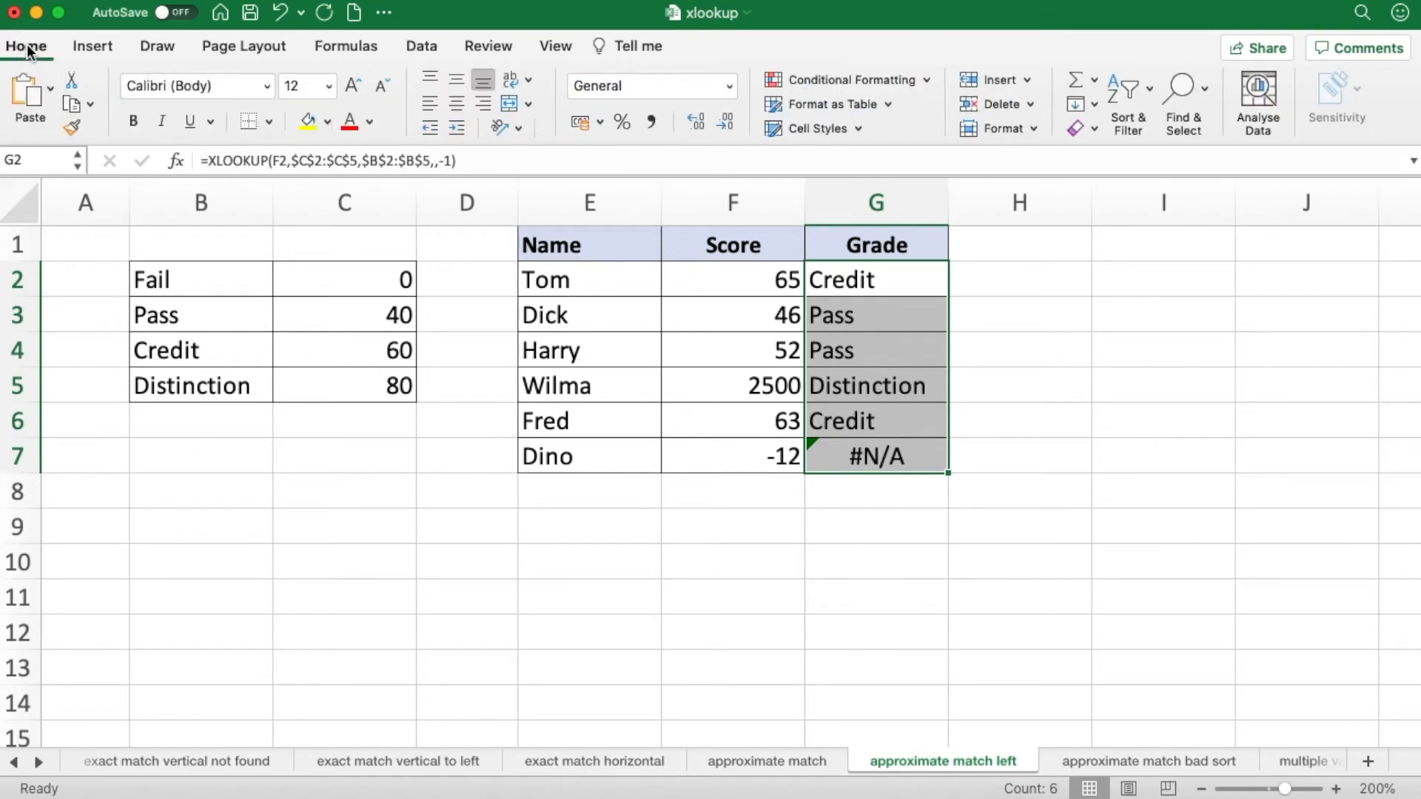
click(72, 104)
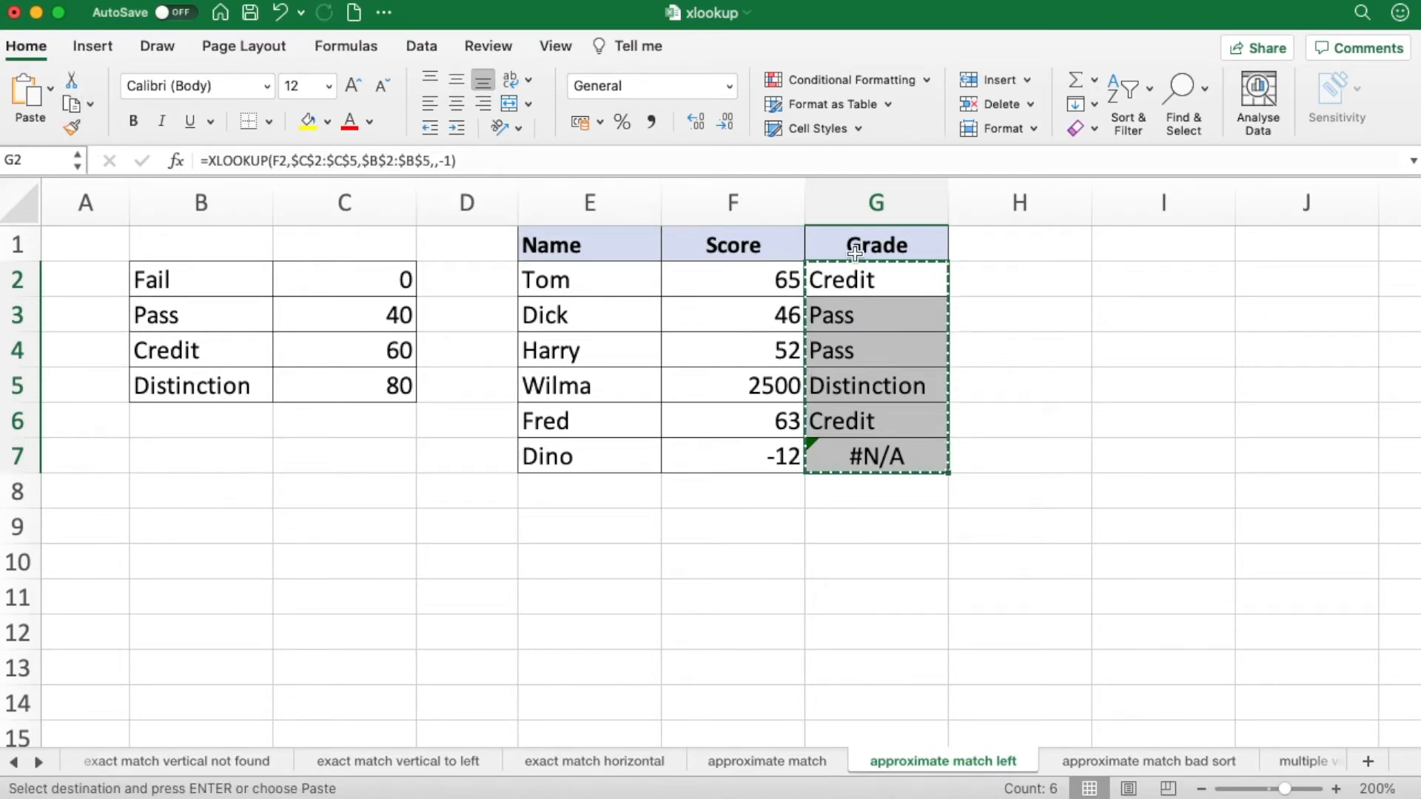
click(1021, 281)
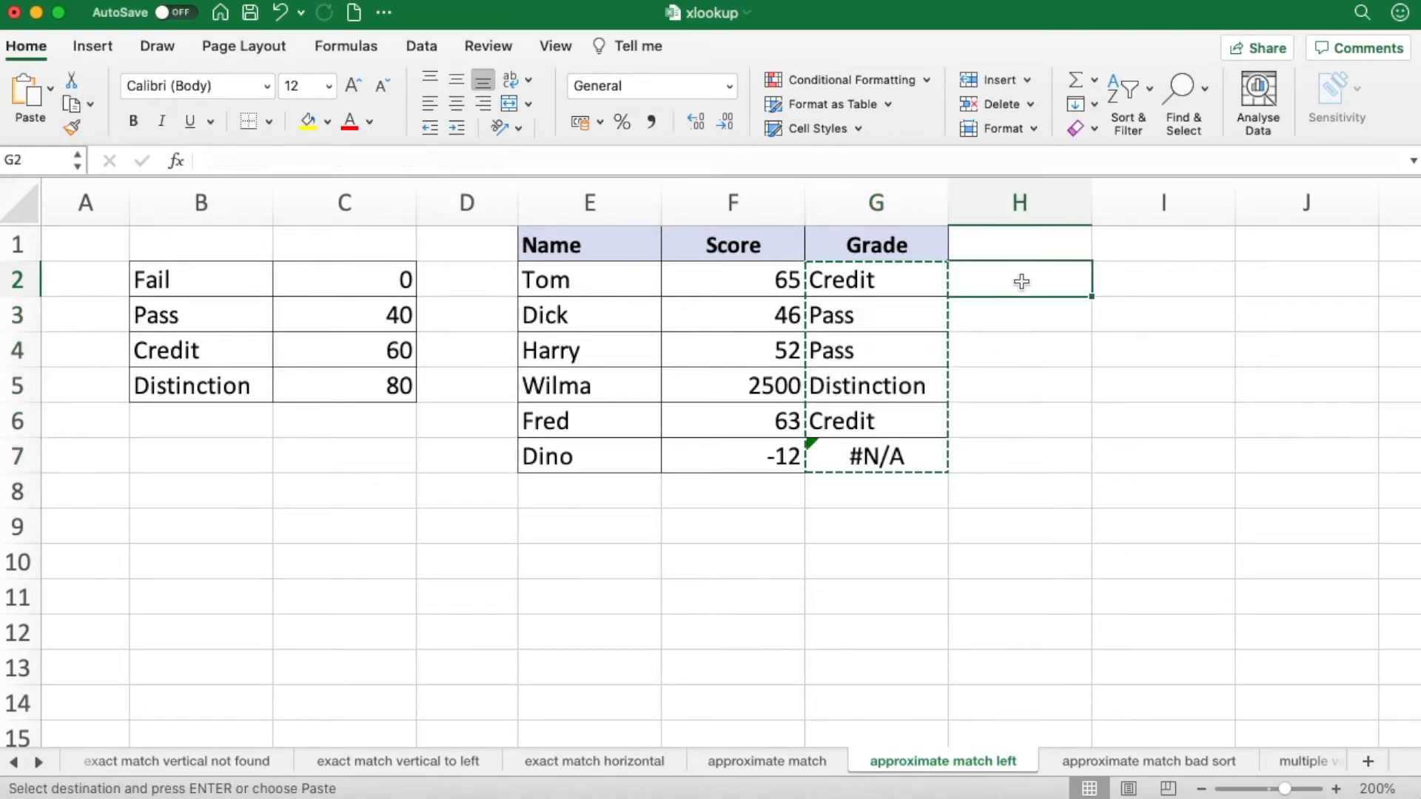
click(53, 91)
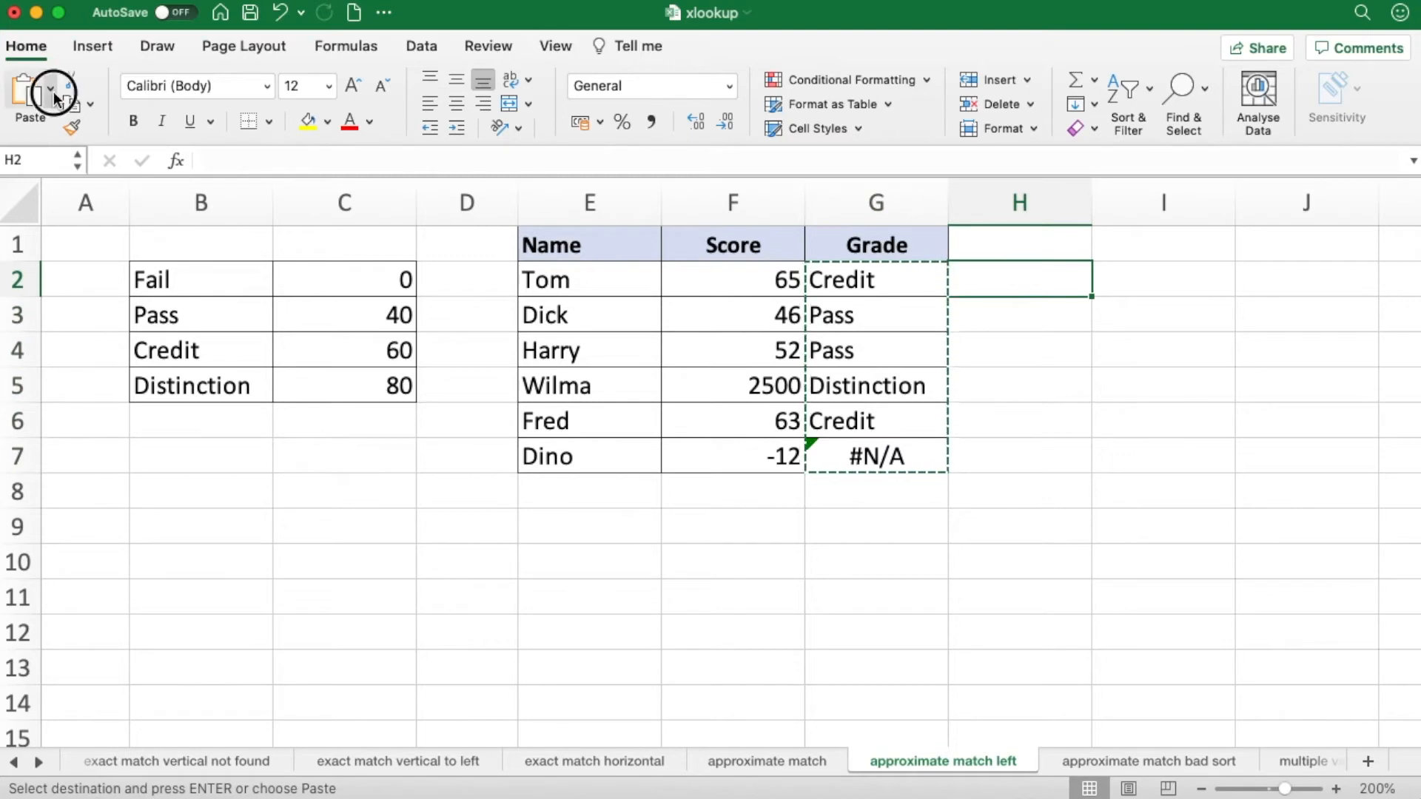
click(71, 357)
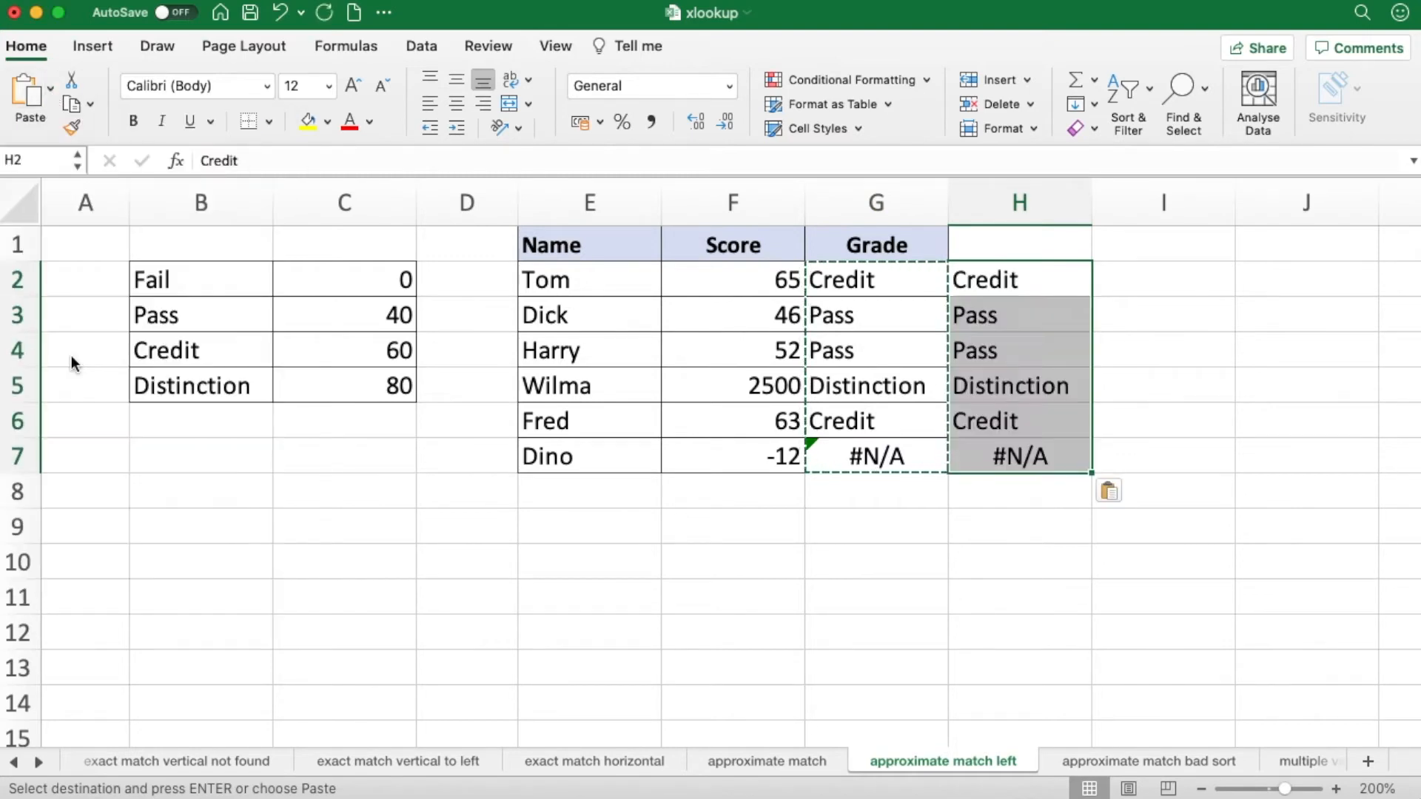
click(890, 283)
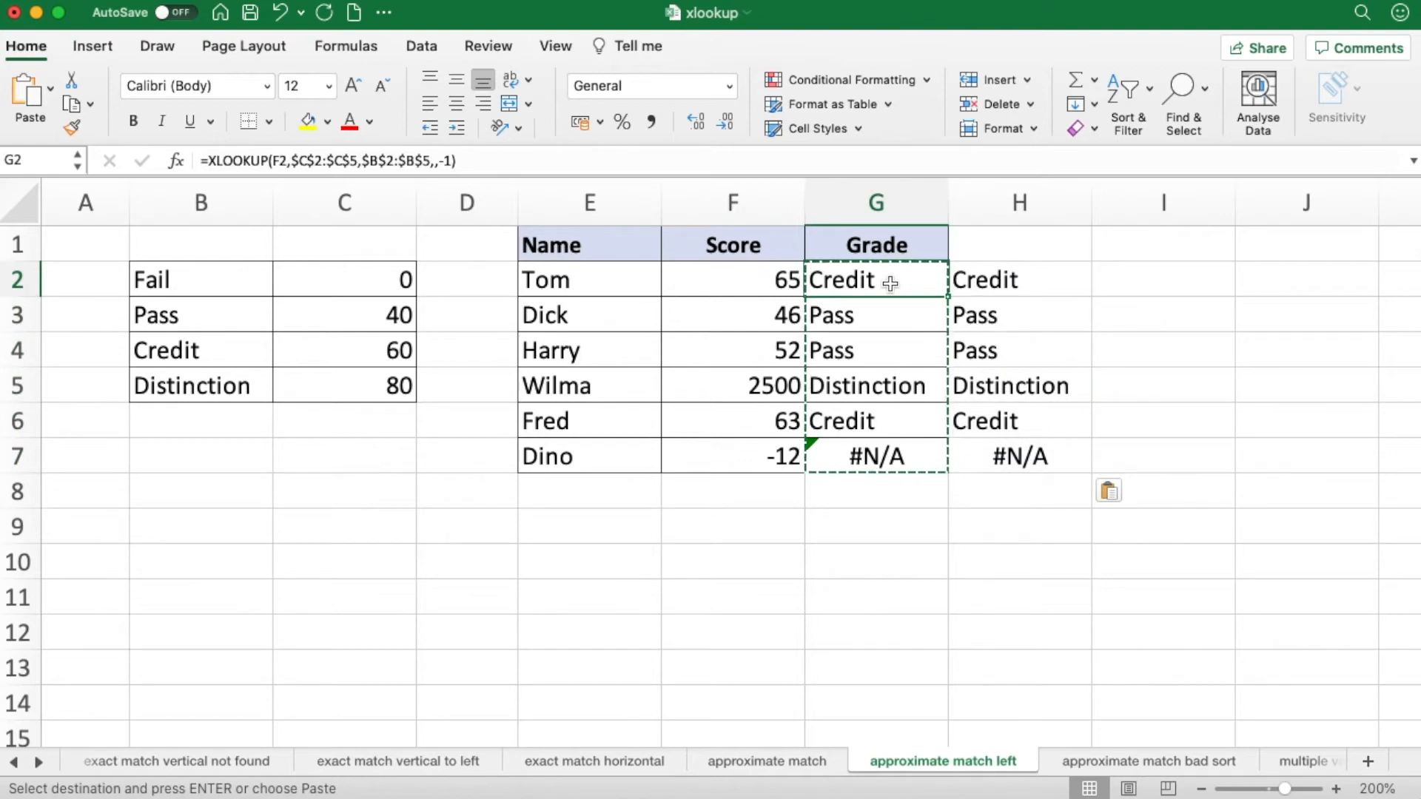
key(Escape)
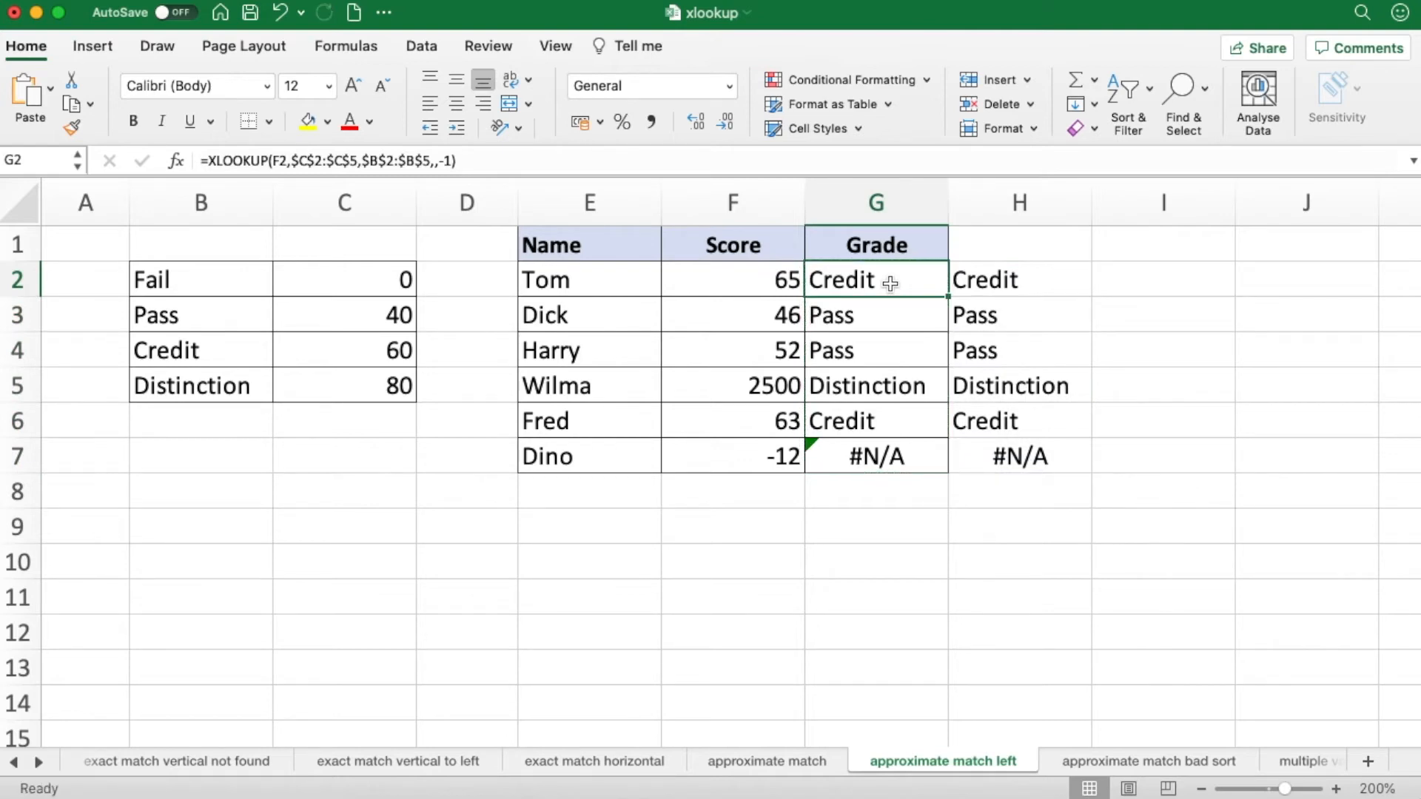
Change the XLOOKUP match mode in G2 to 1 (exact match or next larger) and fill the formula down to G7
double_click(890, 283)
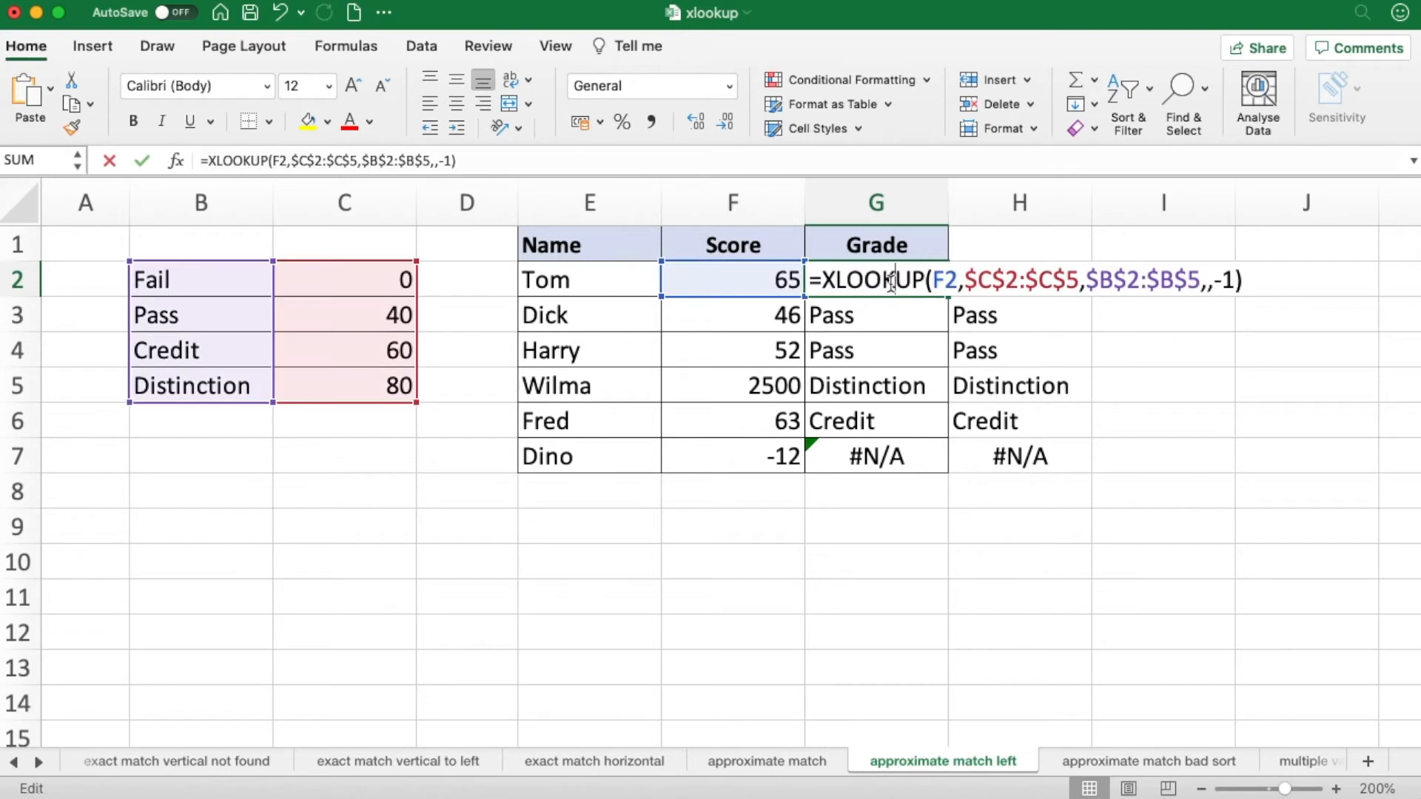
click(1220, 282)
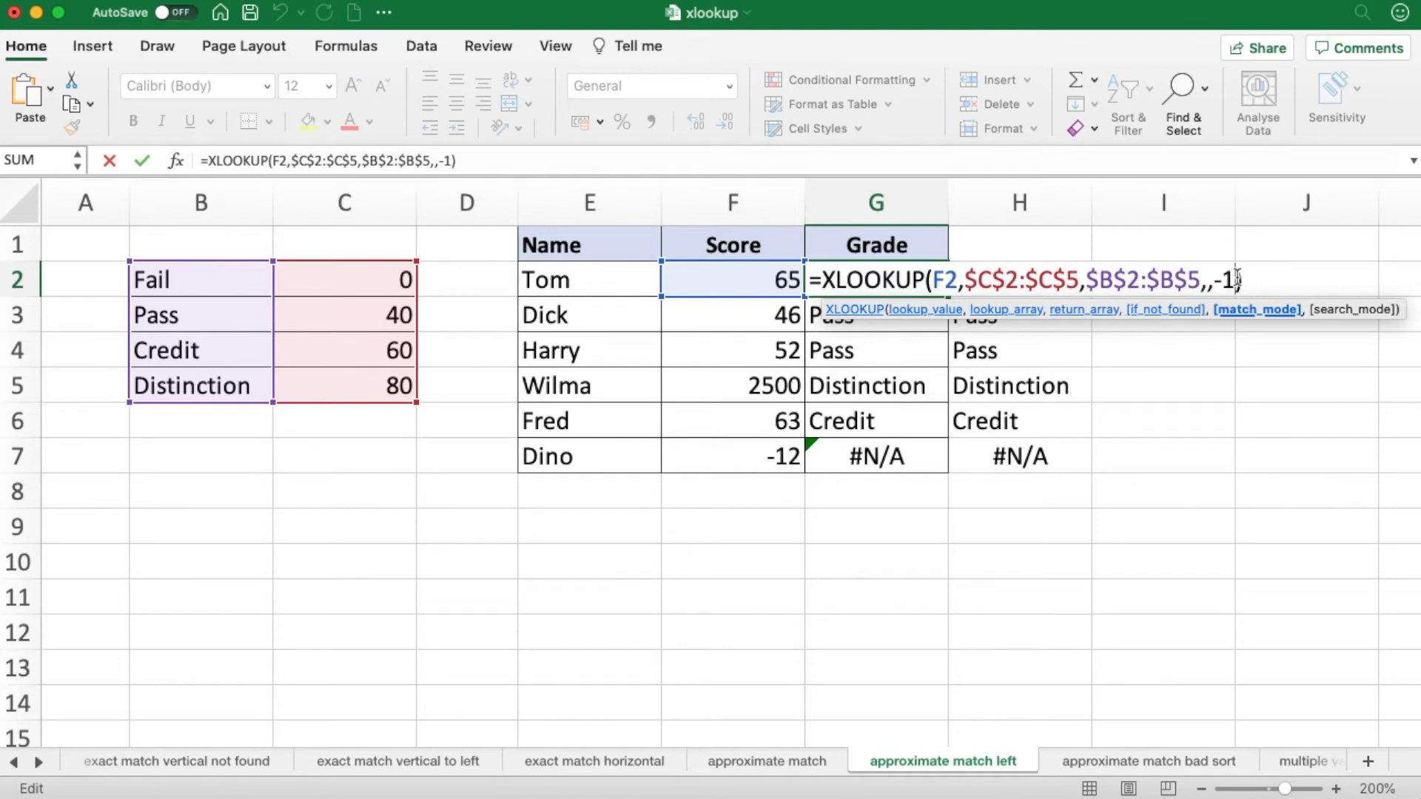
key(BackSpace)
key(BackSpace)
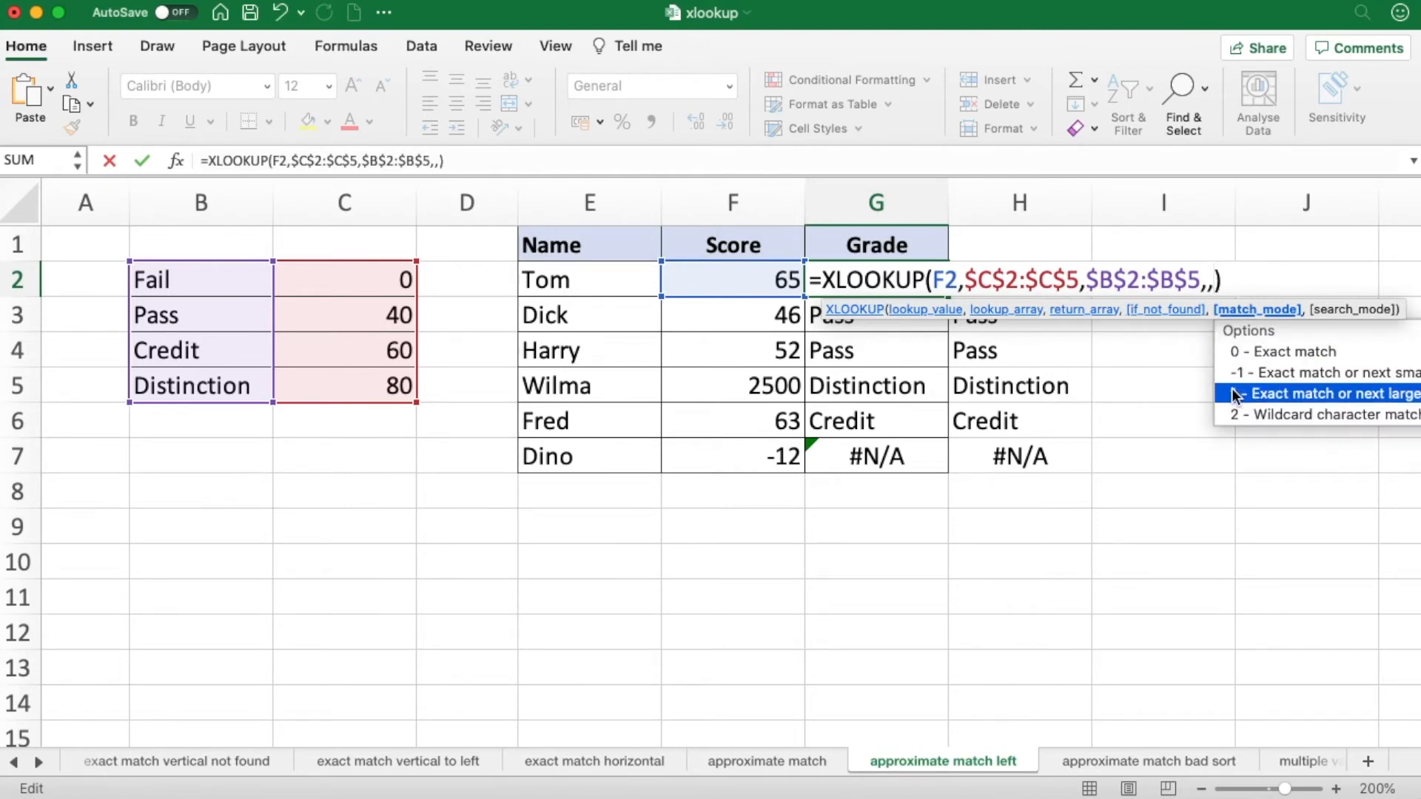
double_click(1237, 394)
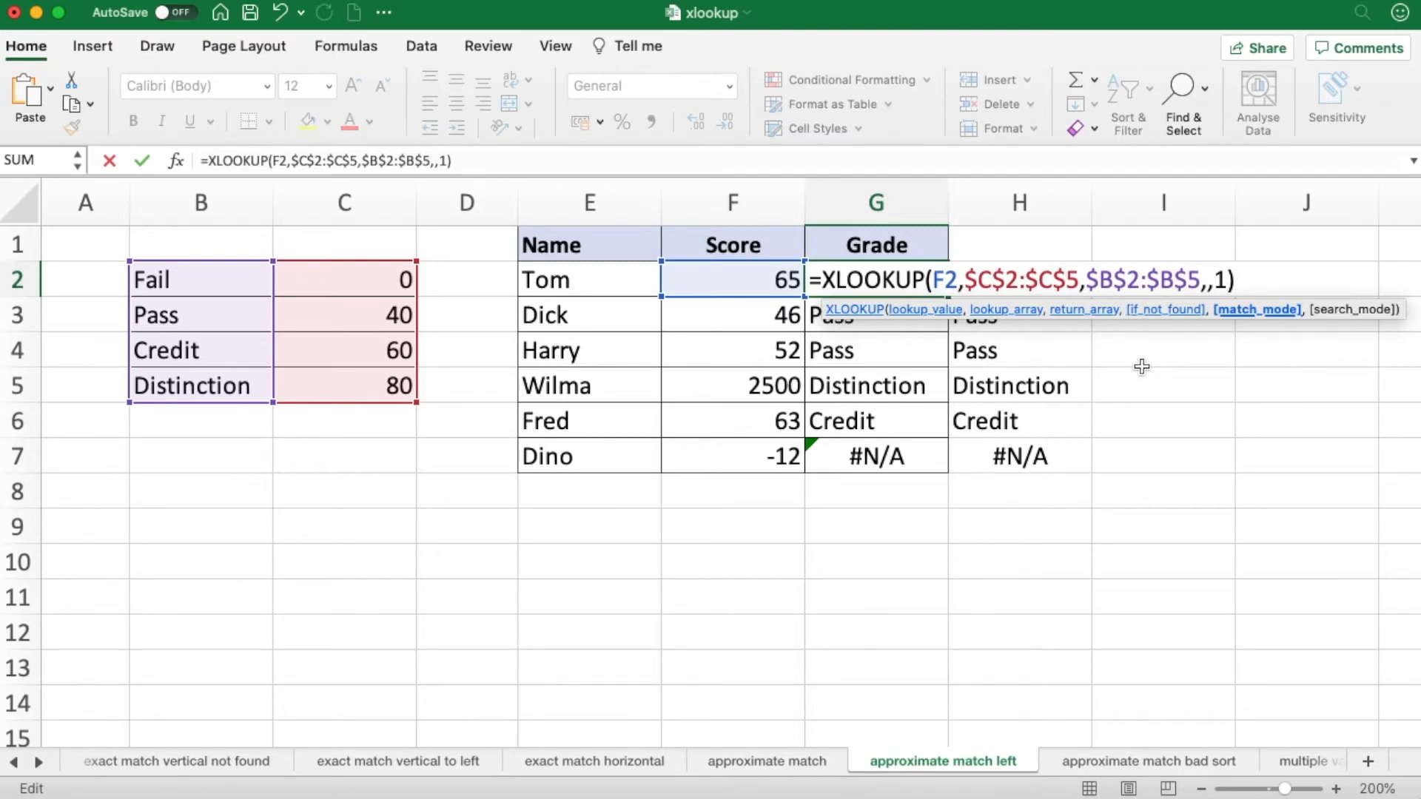
key(Return)
click(897, 287)
drag(946, 297, 942, 459)
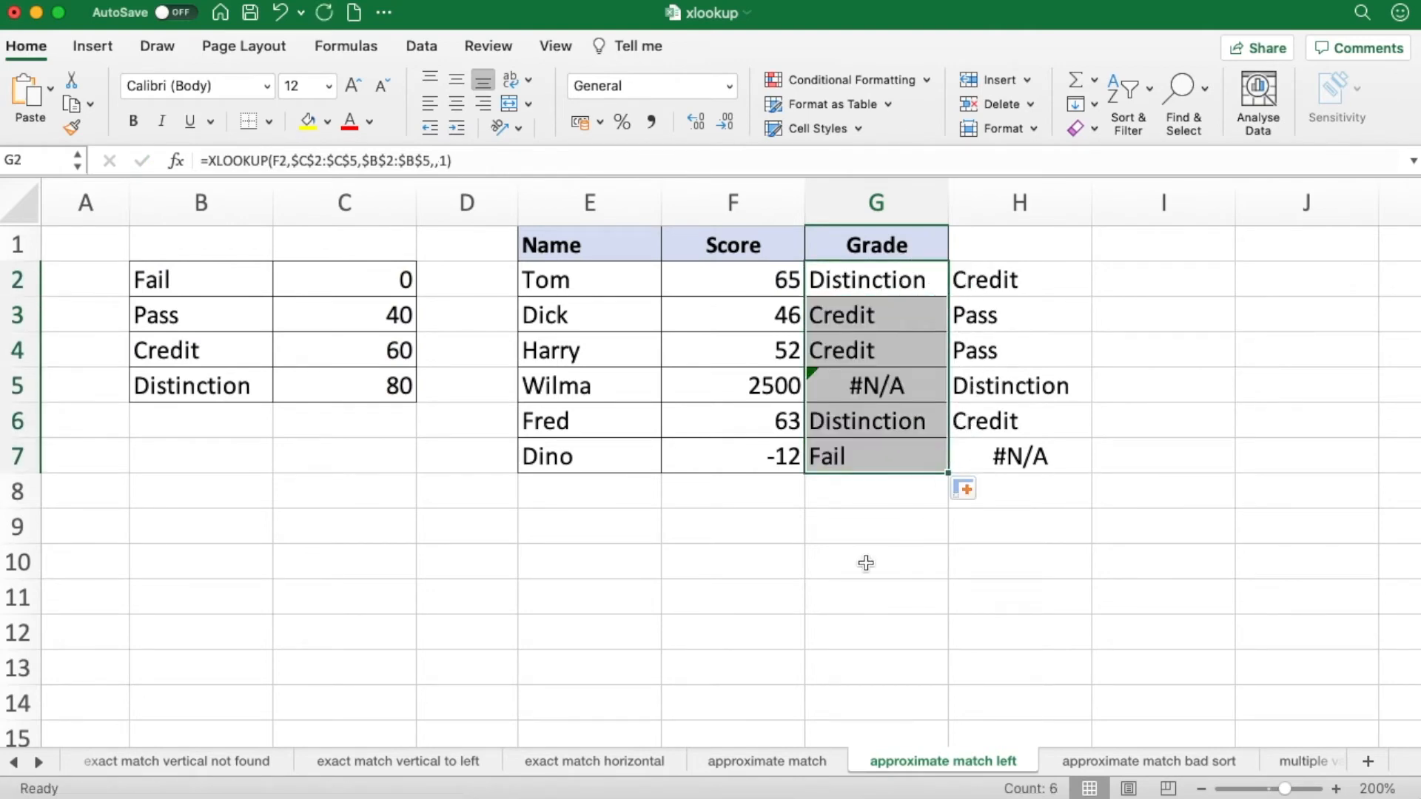
click(767, 549)
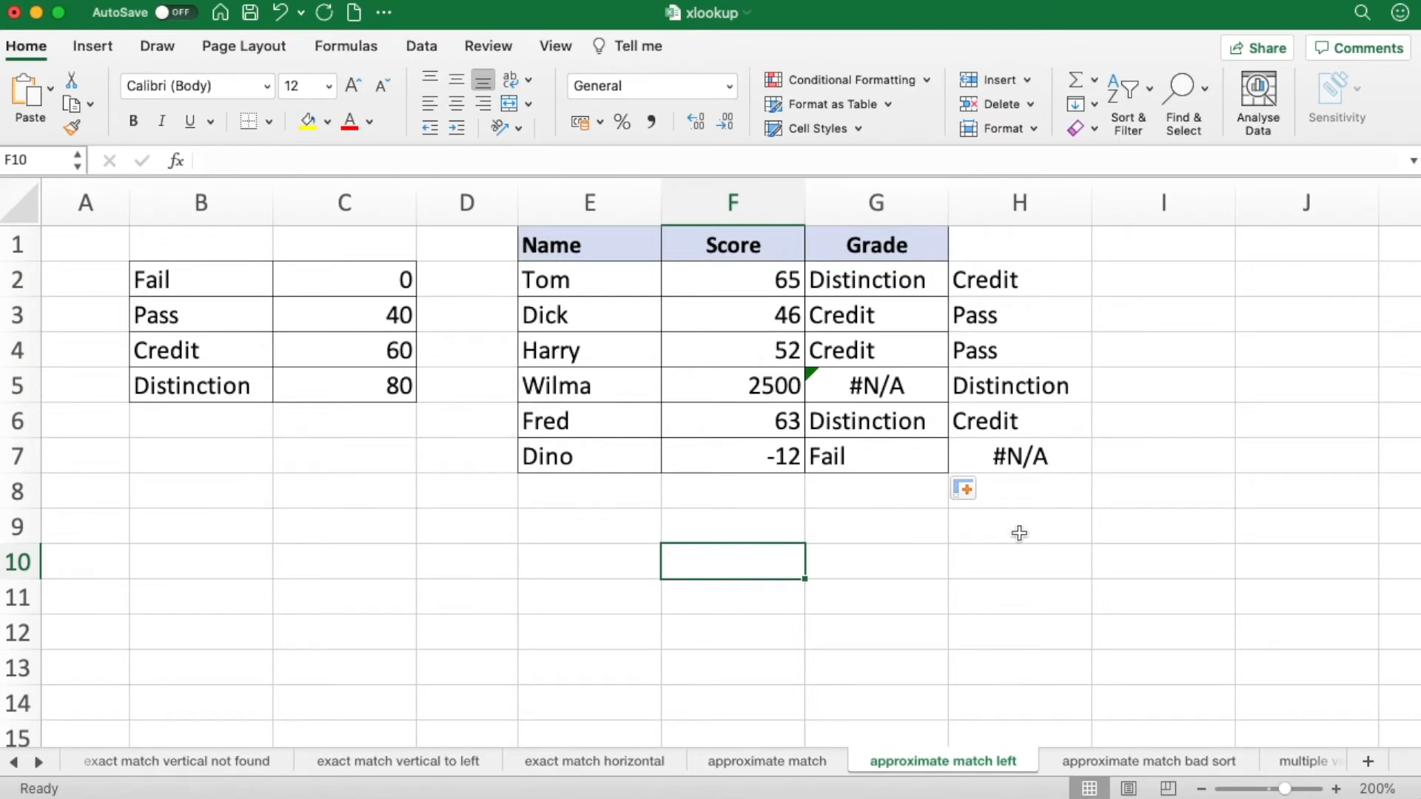
click(855, 385)
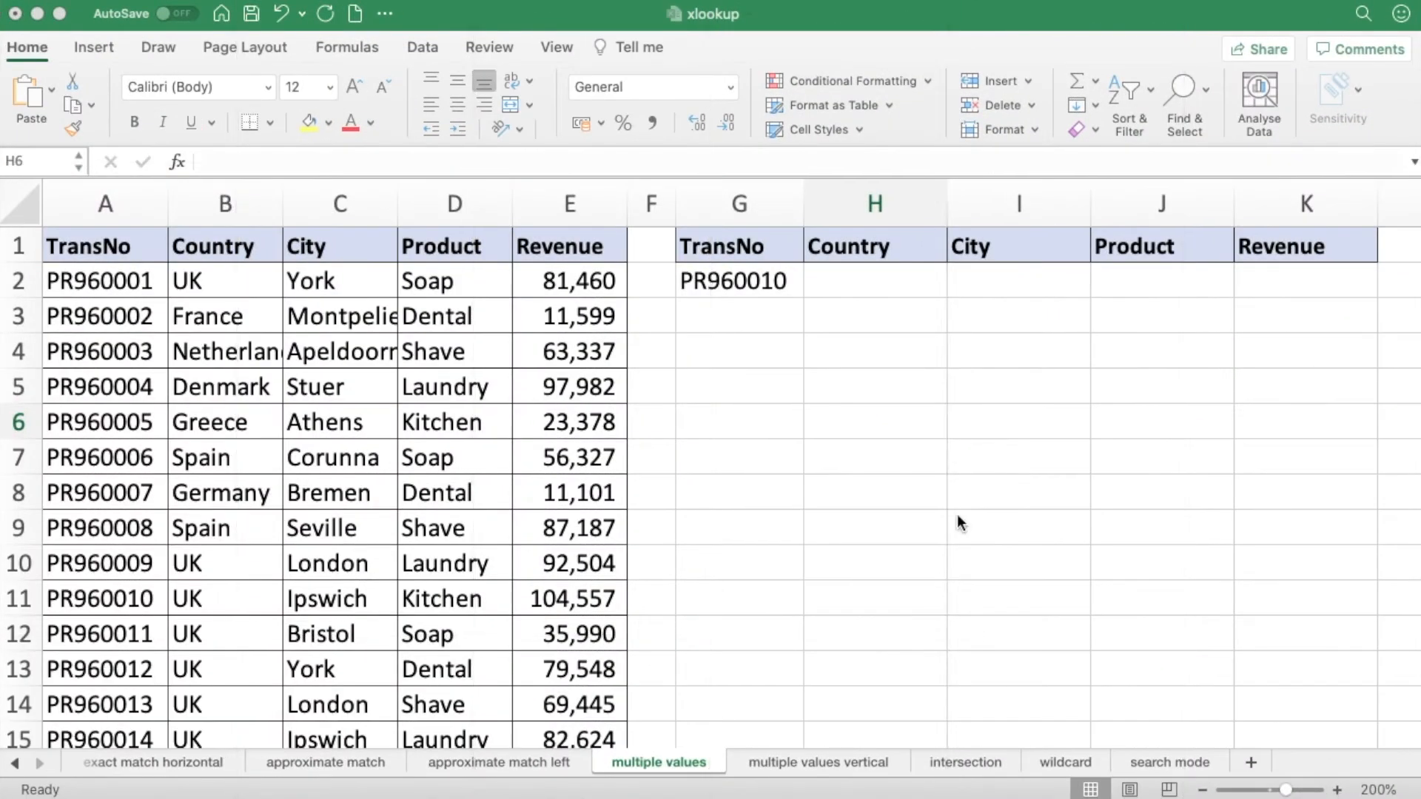
Review the transaction table in columns A:E, the lookup cell G2 and the output cells H2:K2 on the multiple values sheet
click(894, 417)
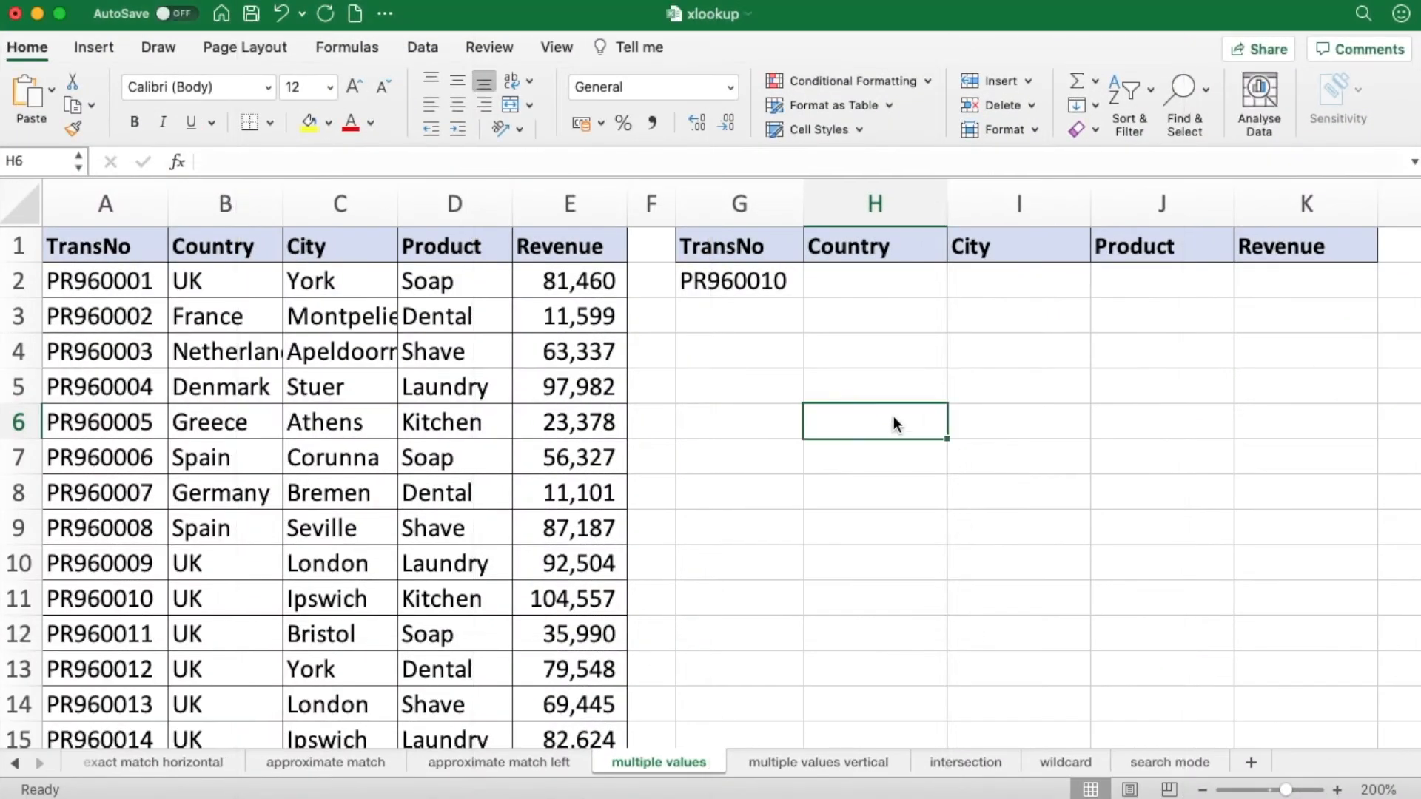
drag(106, 198, 600, 202)
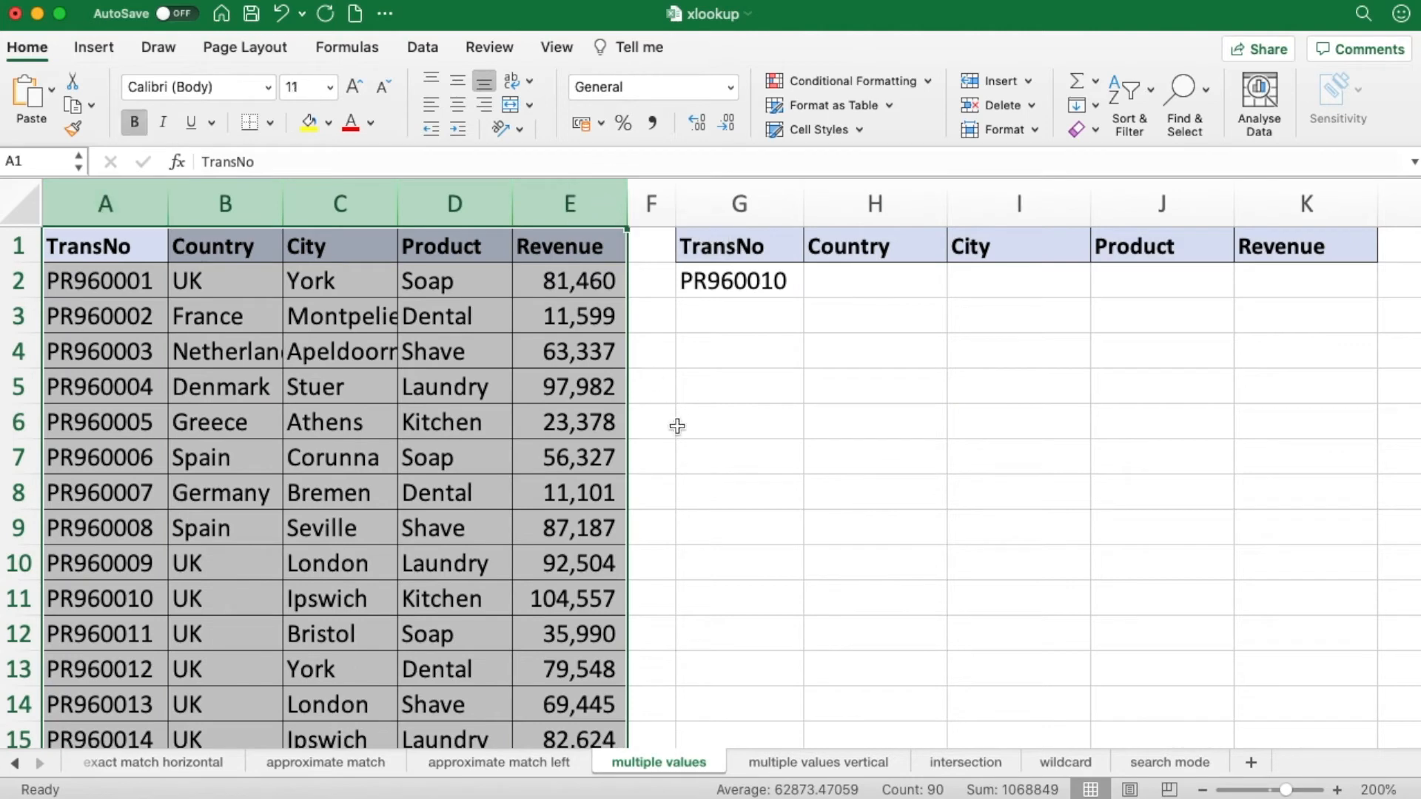
click(751, 284)
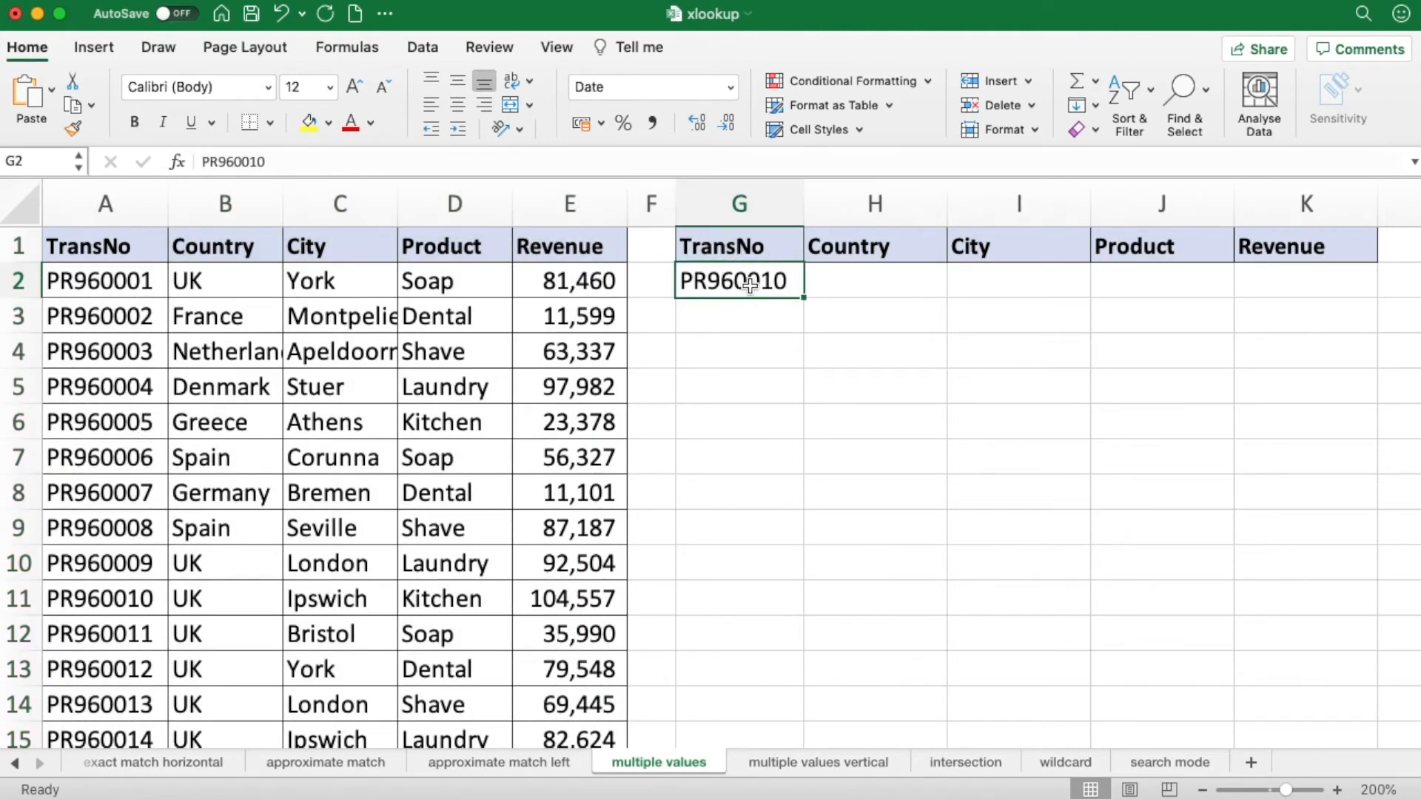
drag(831, 279, 1268, 282)
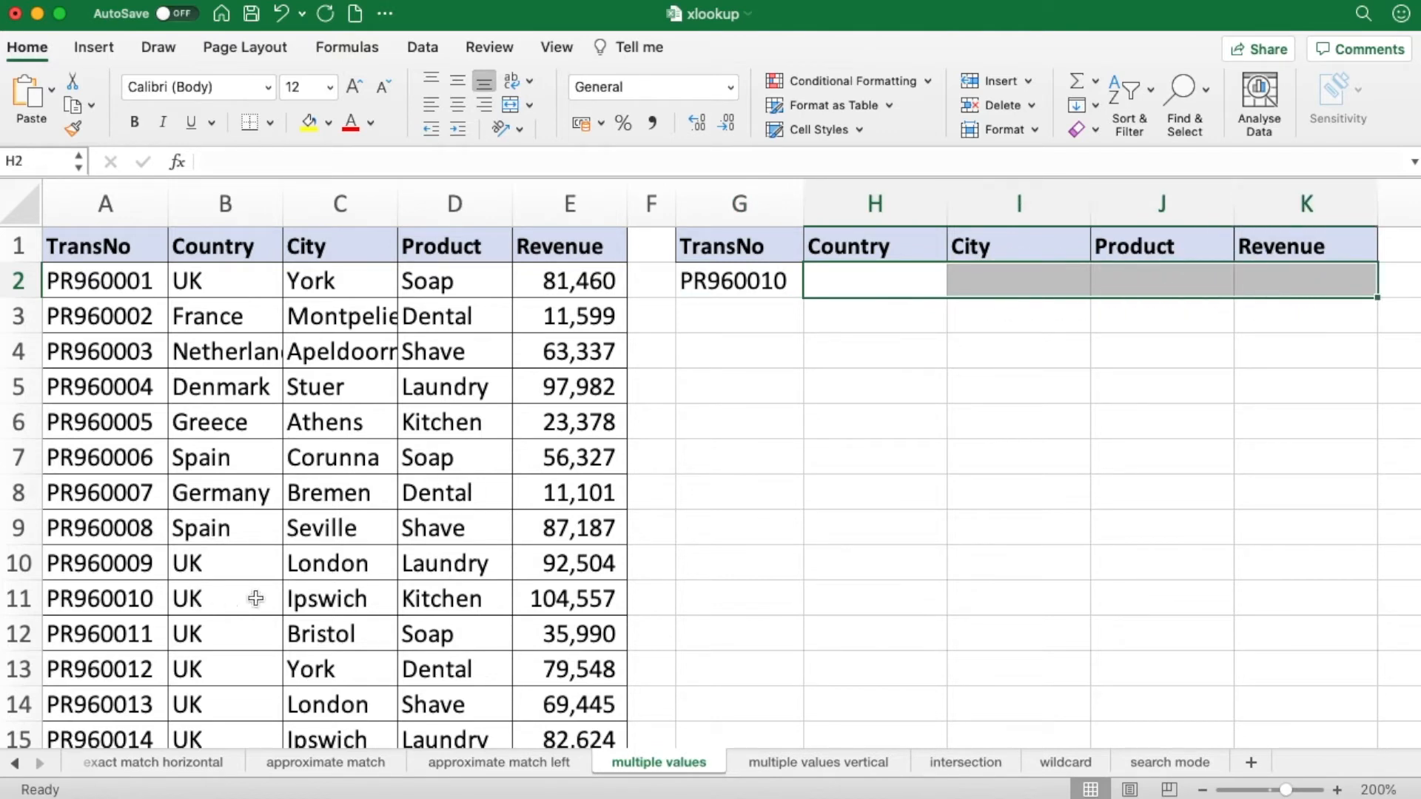
Add data validation to G2 that allows a list with all of column A as the source
click(747, 288)
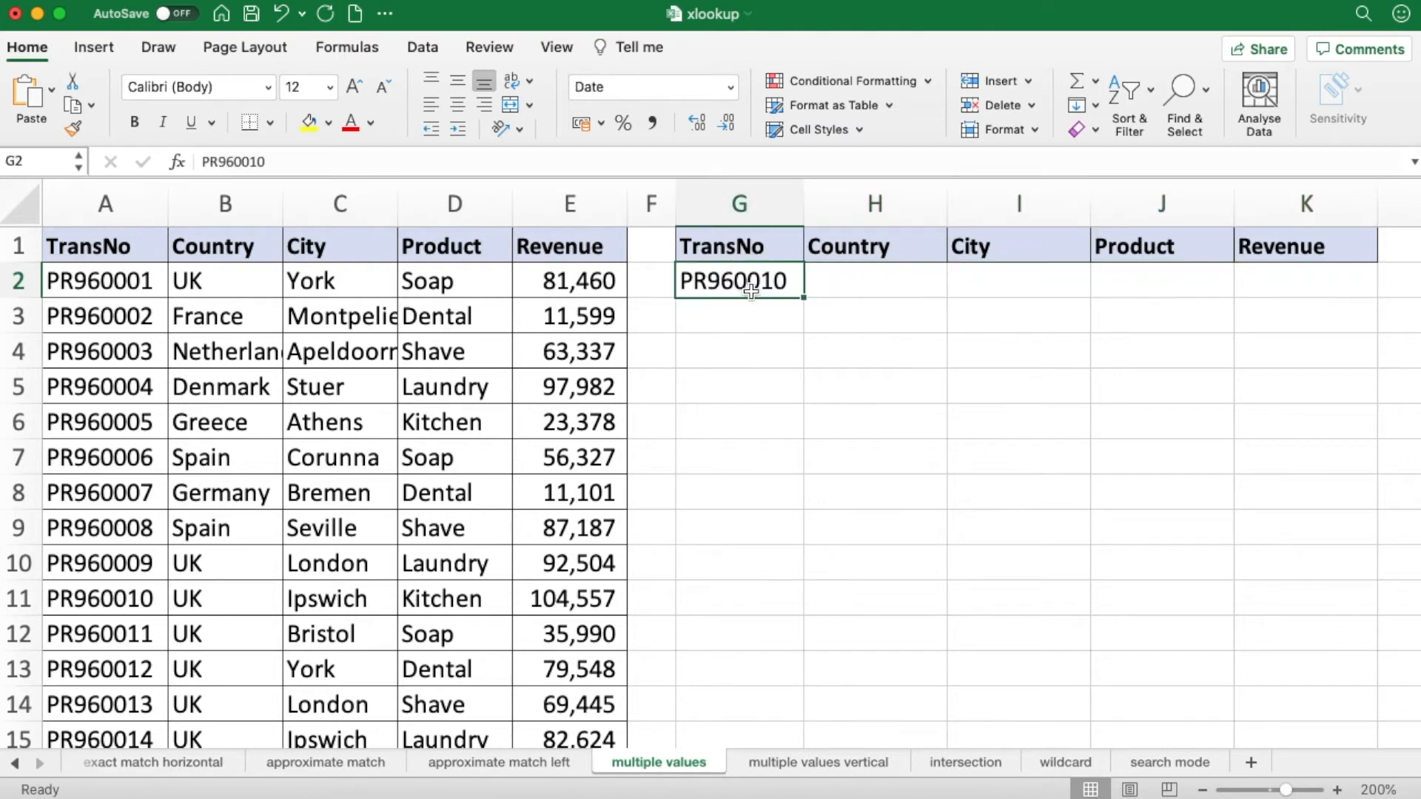
click(419, 51)
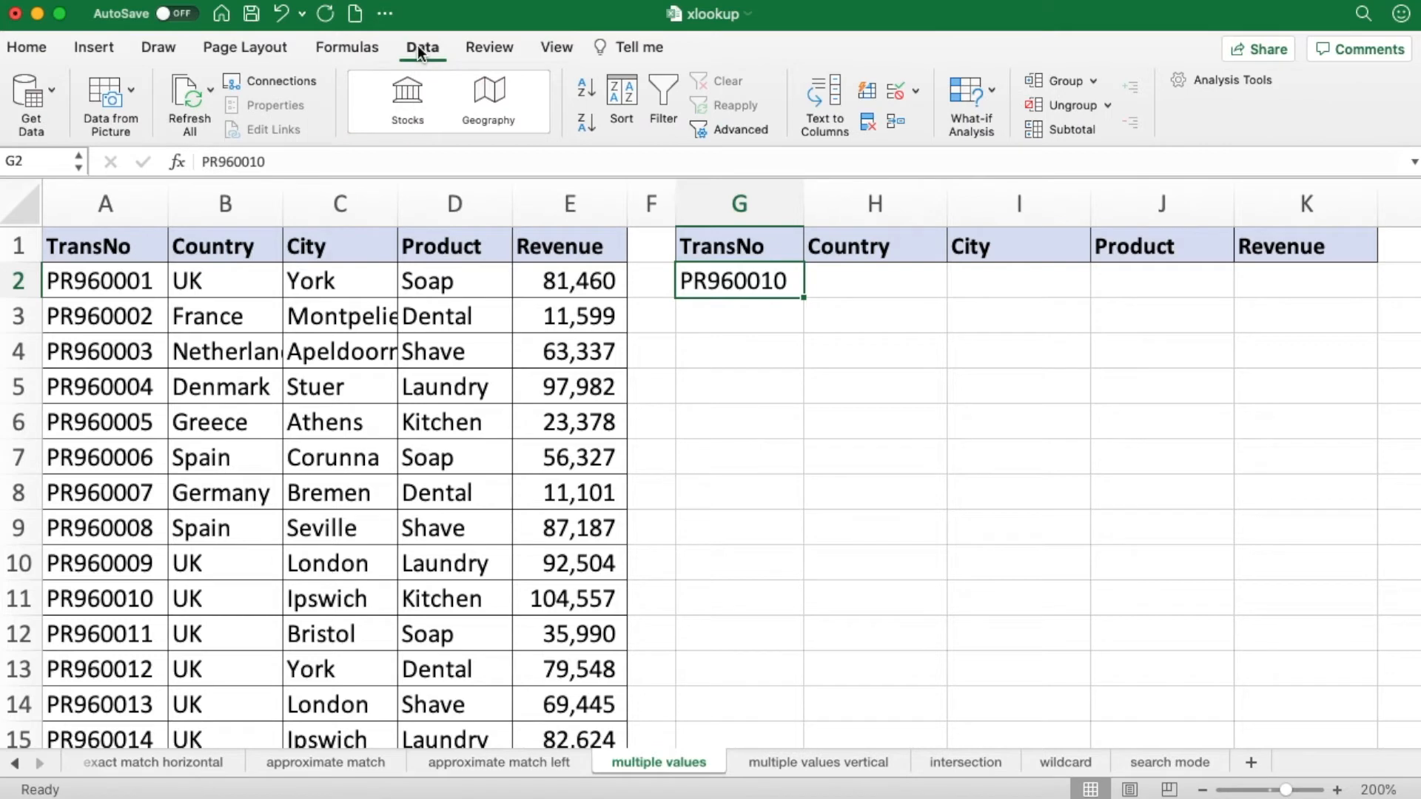
click(896, 90)
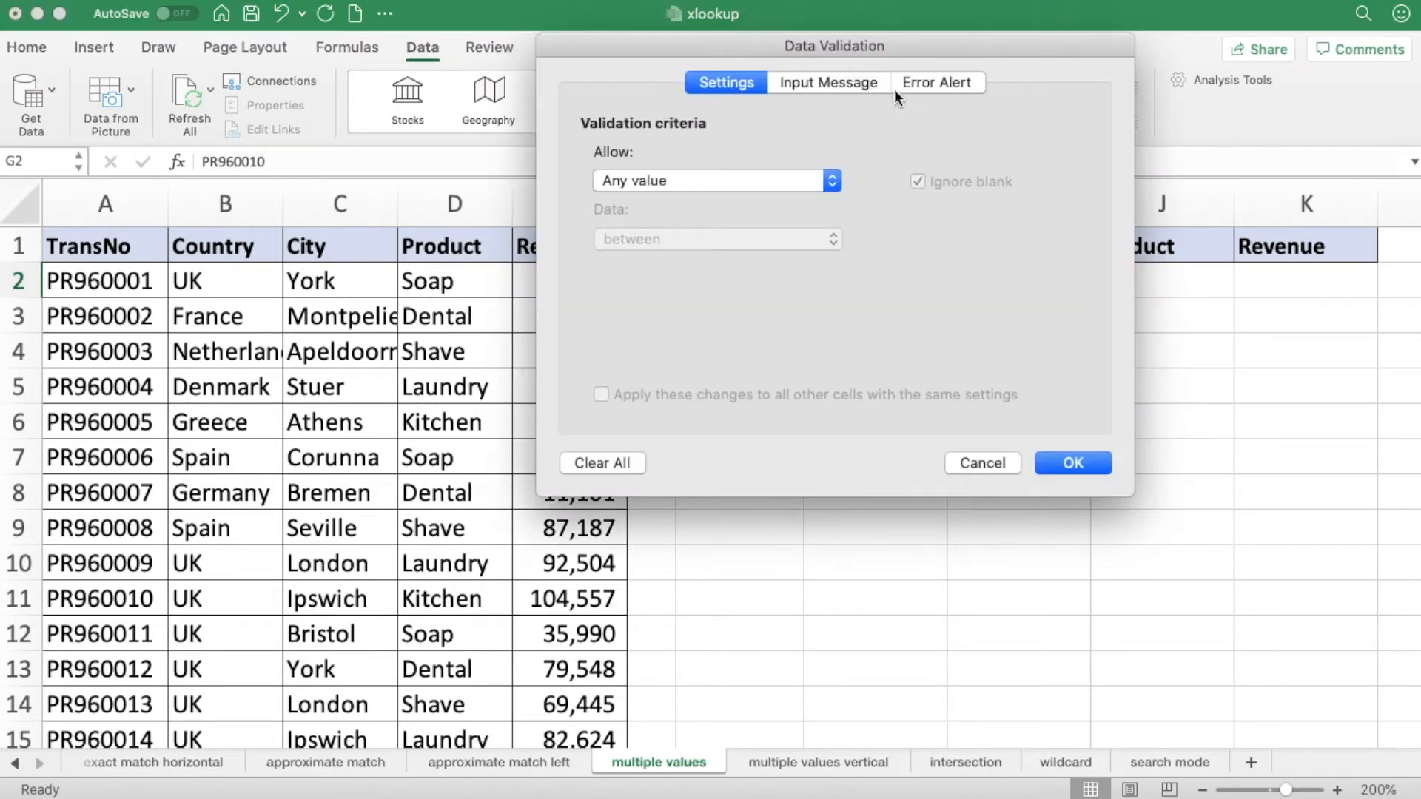
click(832, 182)
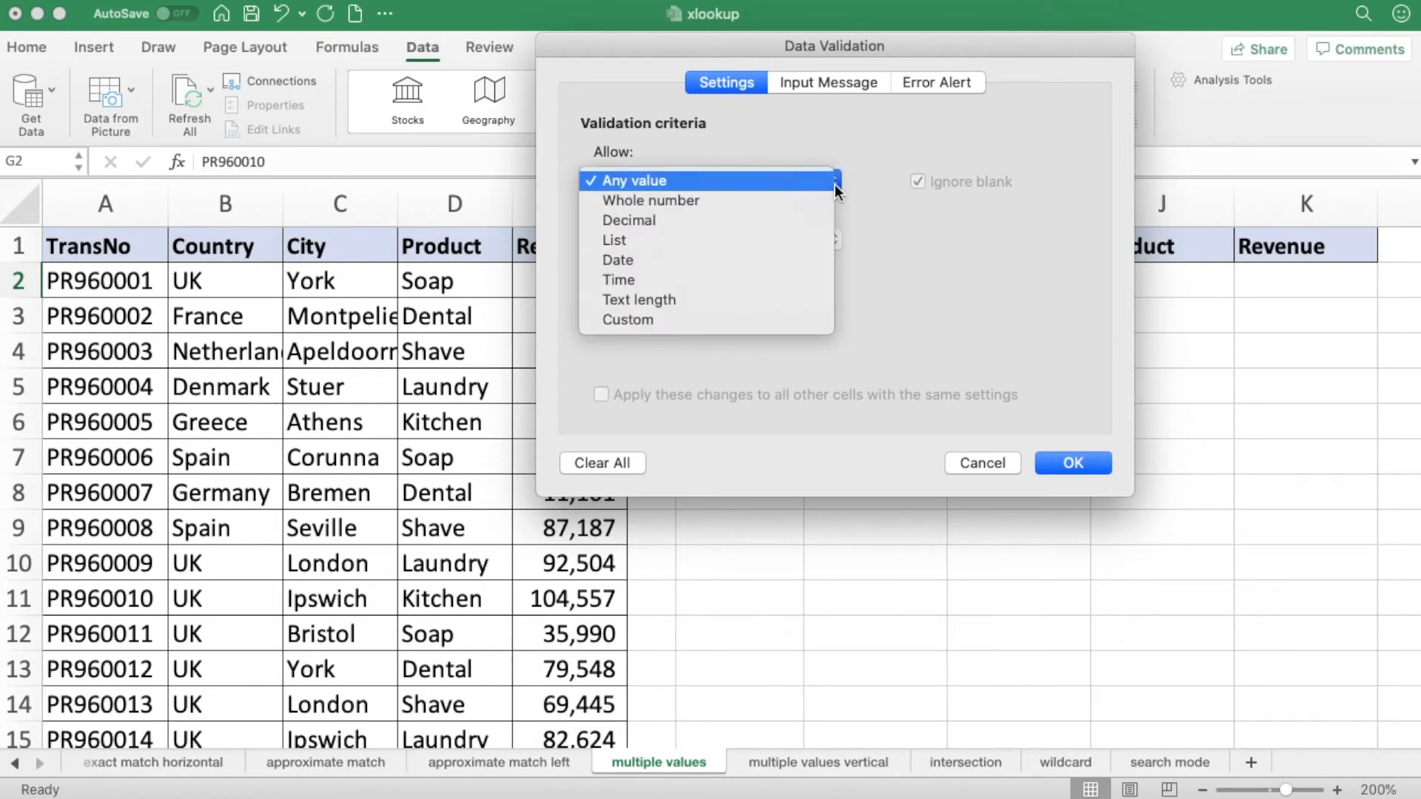
click(785, 239)
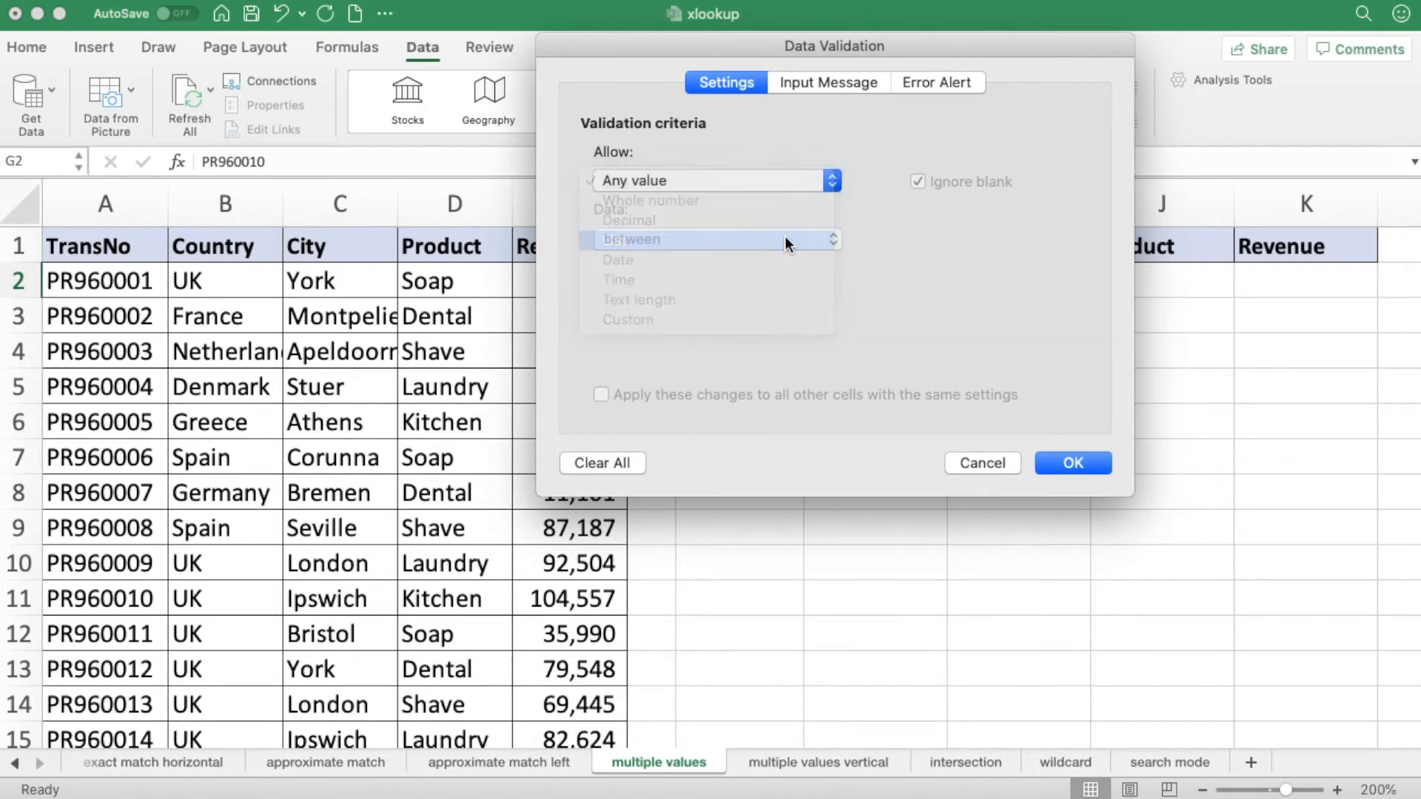
click(712, 299)
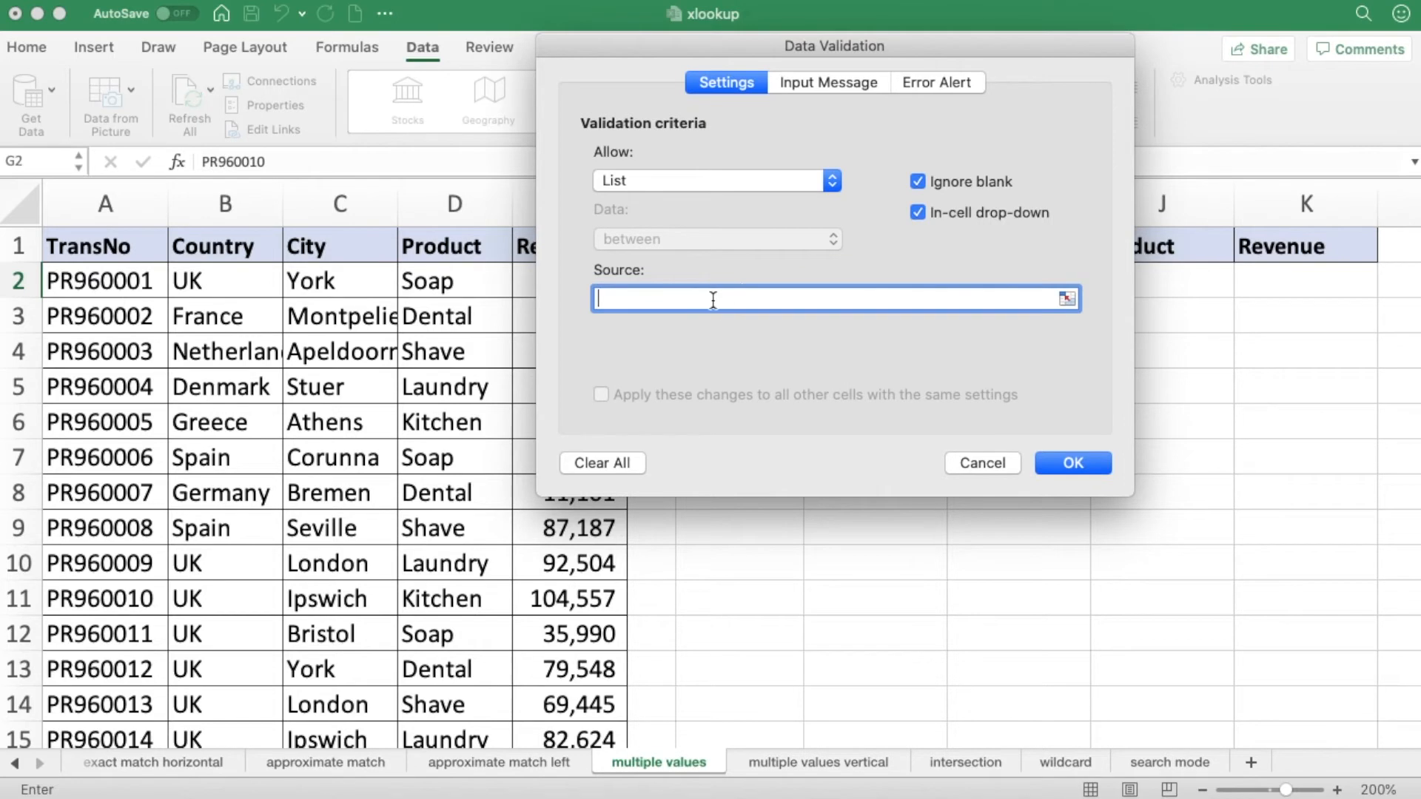
click(215, 309)
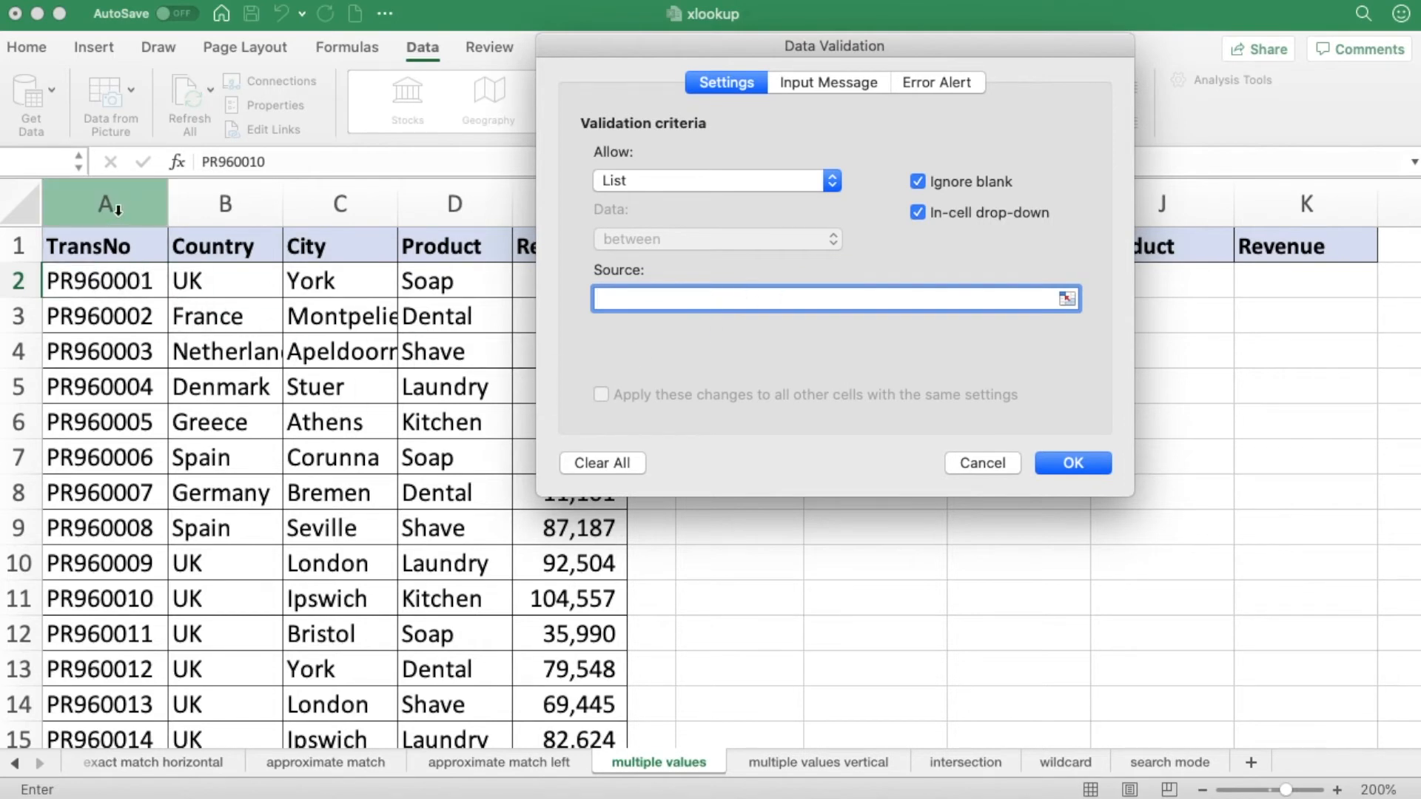
click(118, 210)
click(1045, 464)
Try out the drop-down list in G2 by choosing PR960005 and then PR960007
click(761, 372)
click(760, 290)
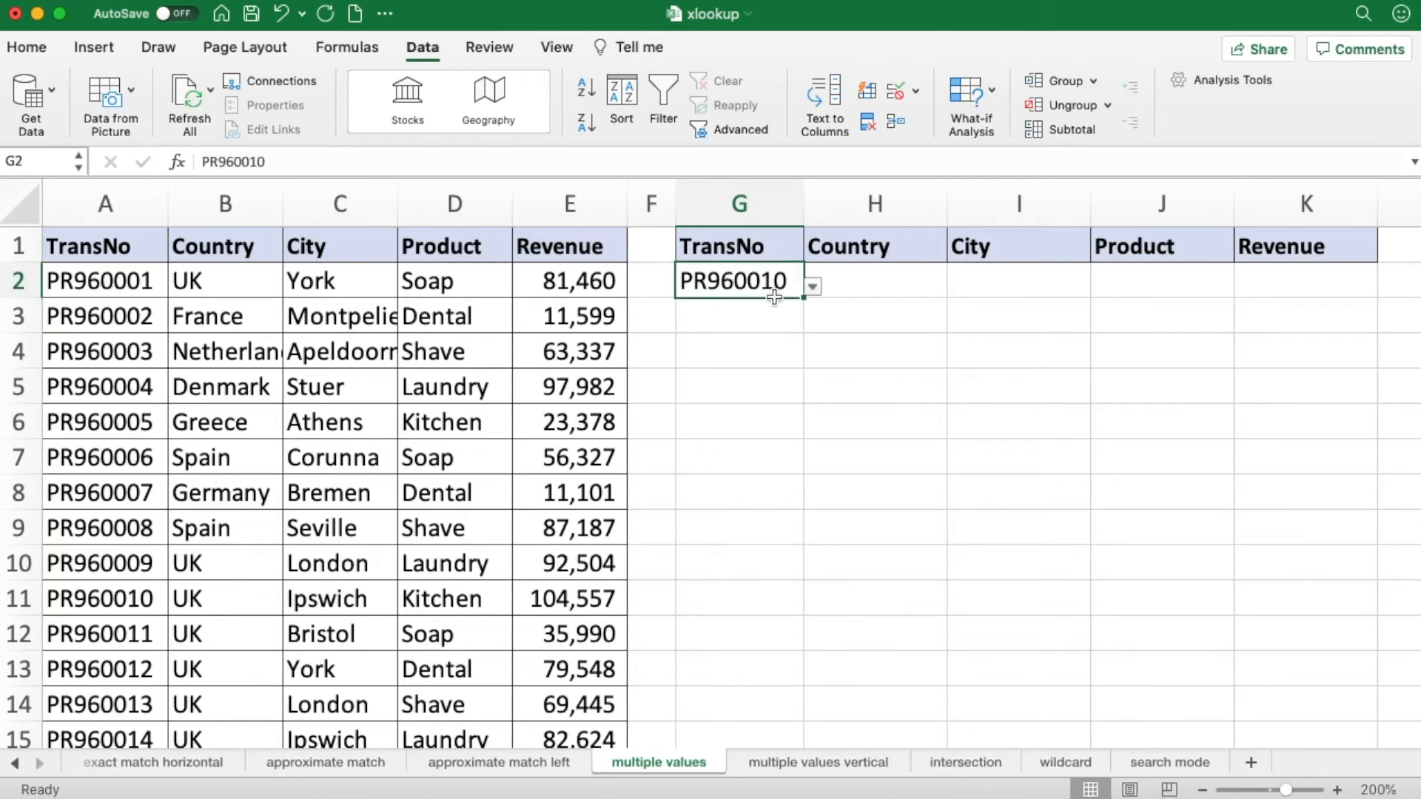
click(812, 287)
click(744, 409)
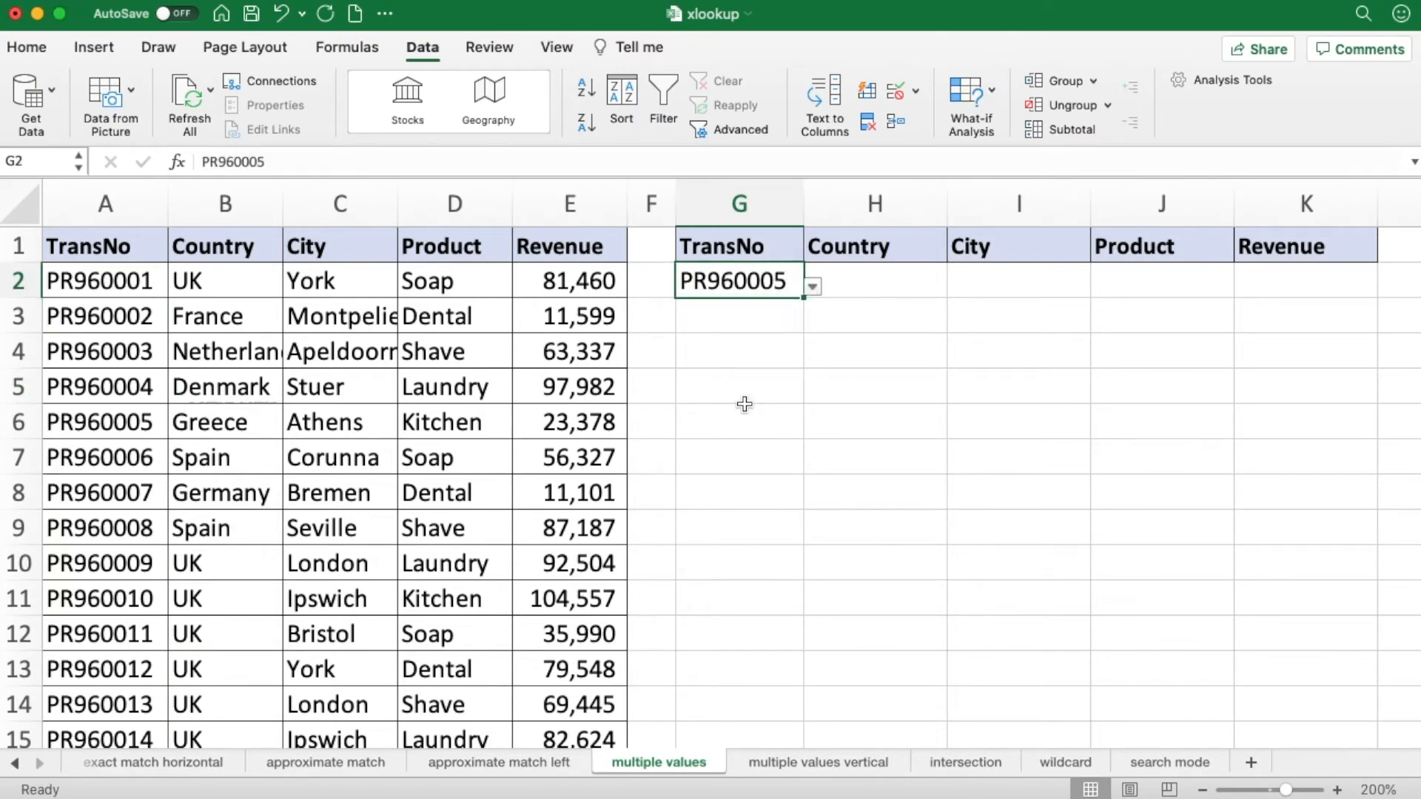
click(814, 291)
click(743, 456)
click(812, 289)
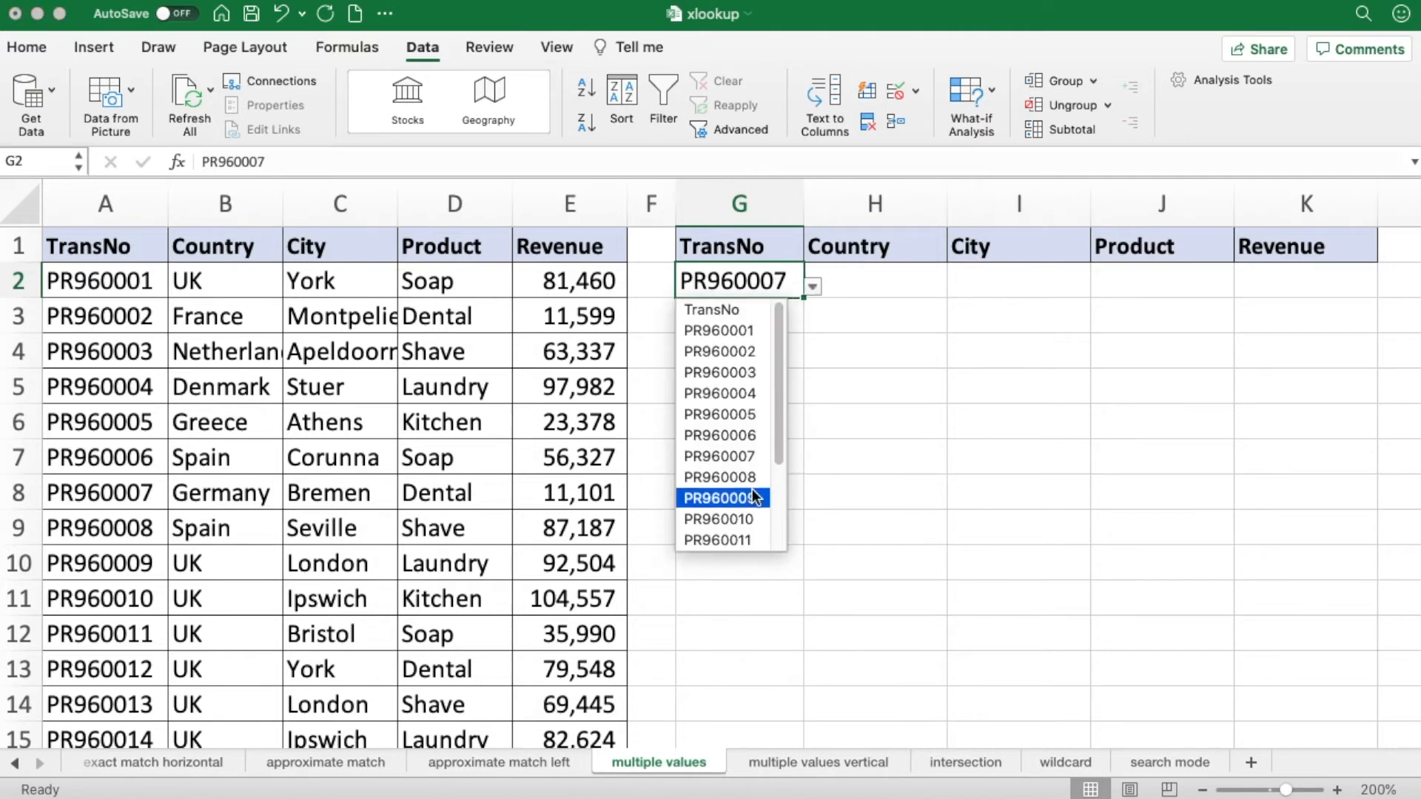
click(871, 370)
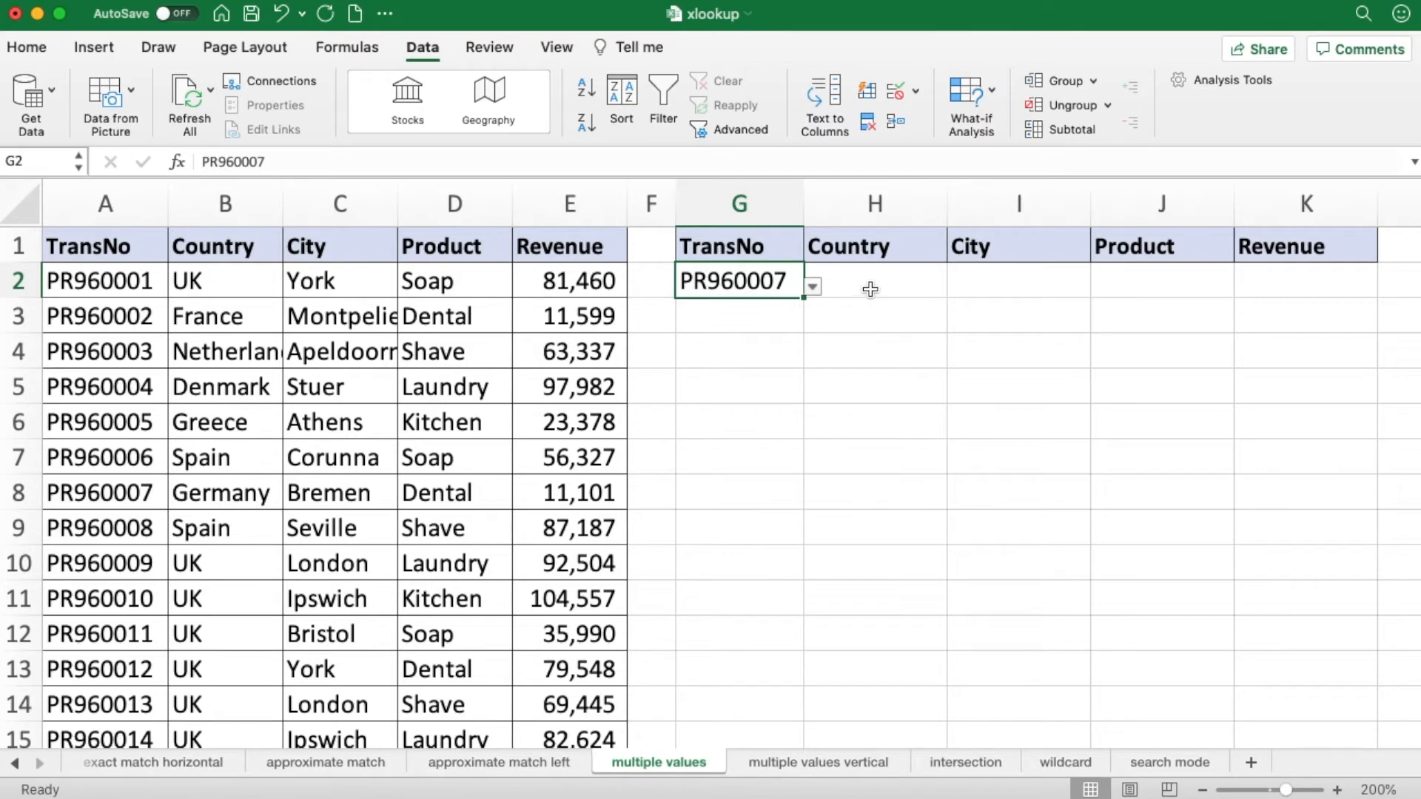
Enter =XLOOKUP(G2,A:A,B:E) in H2 to return the country, city, product and revenue of the selected transaction
click(873, 283)
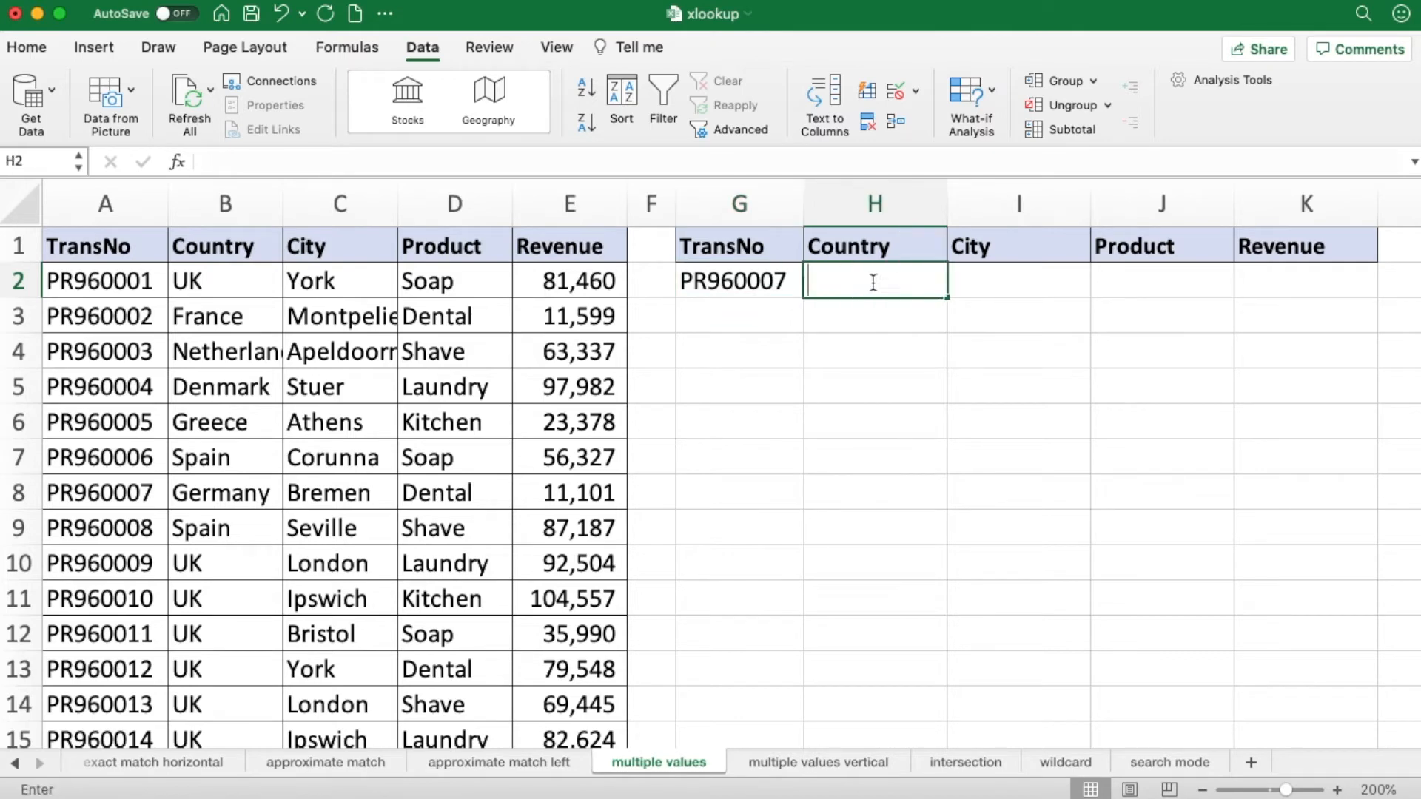
text(=XLOOKUP()
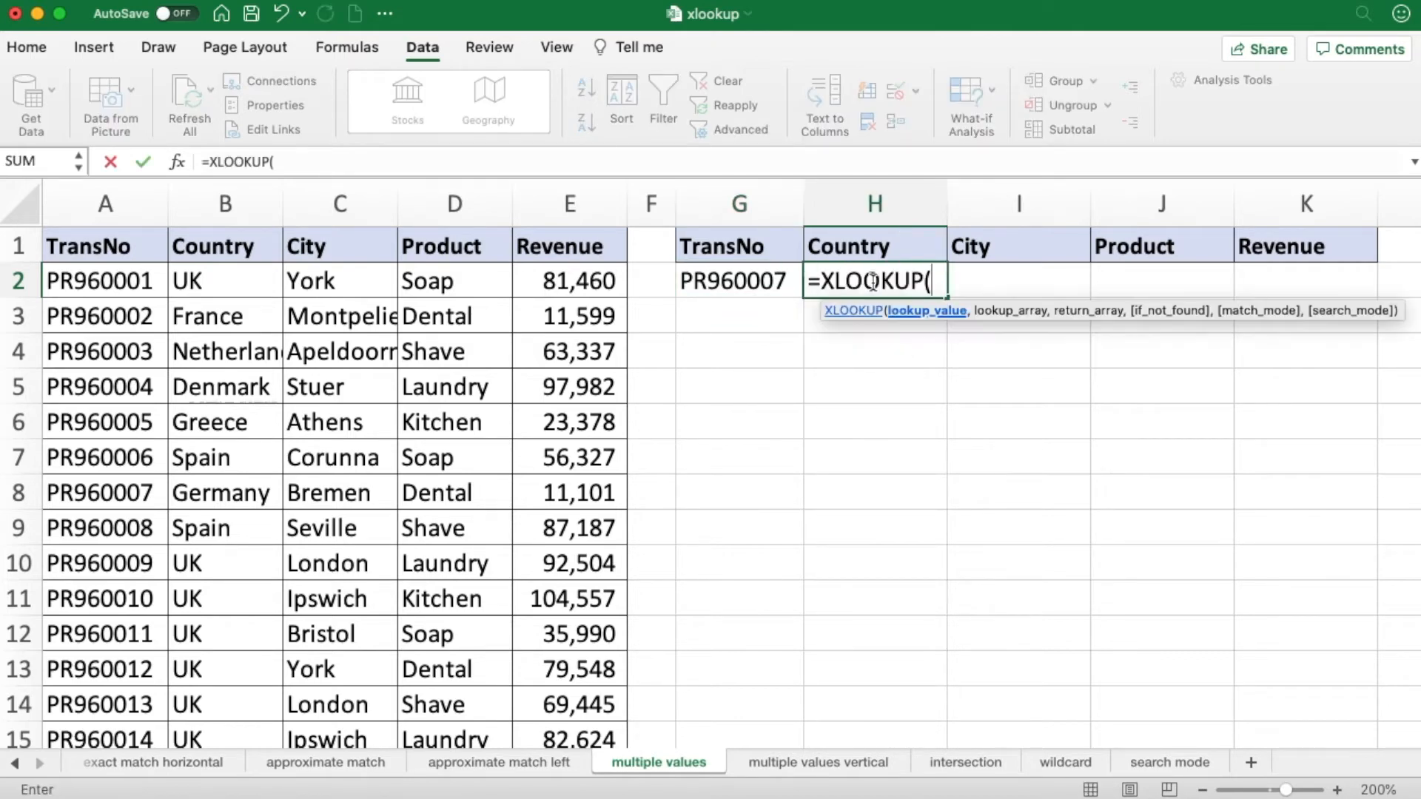
click(737, 286)
text(,)
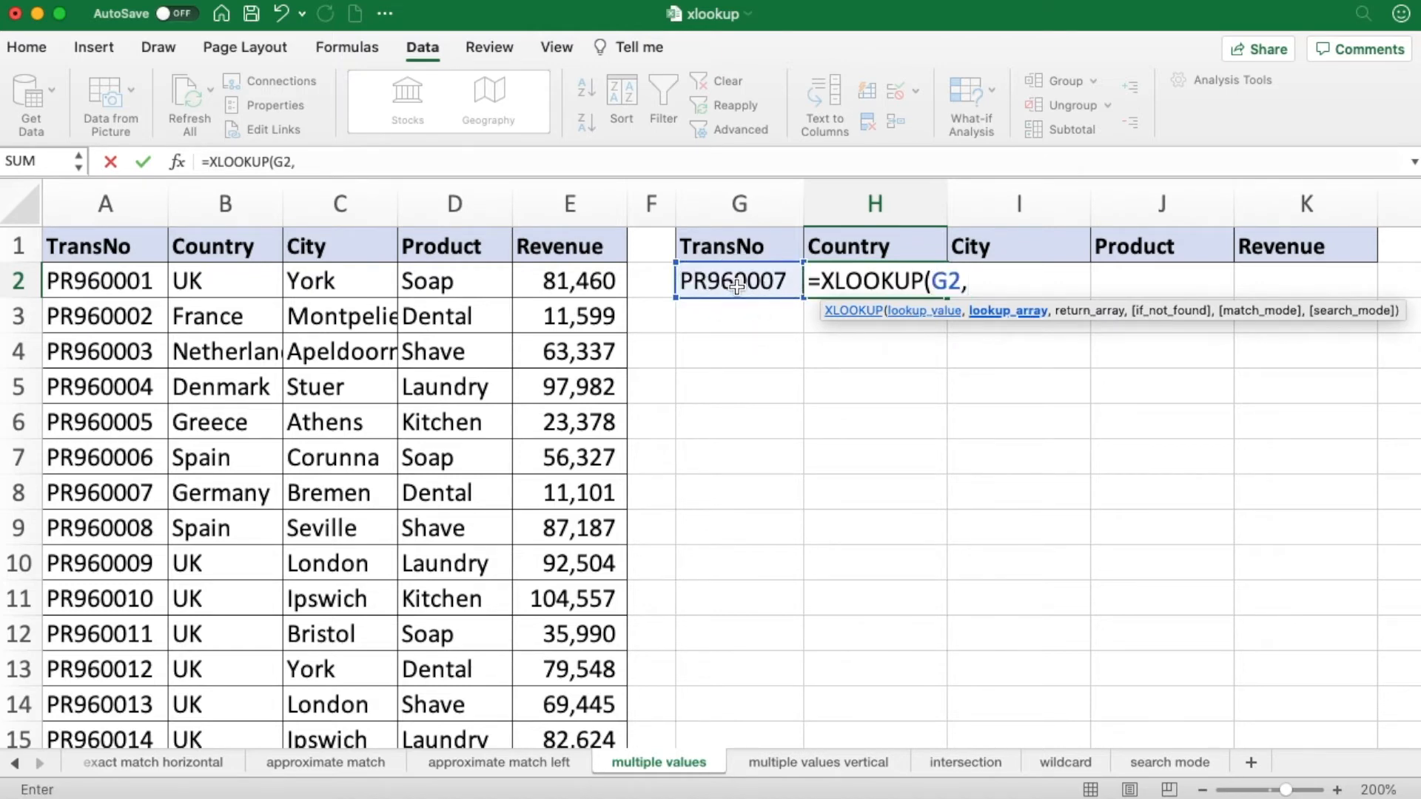
click(127, 215)
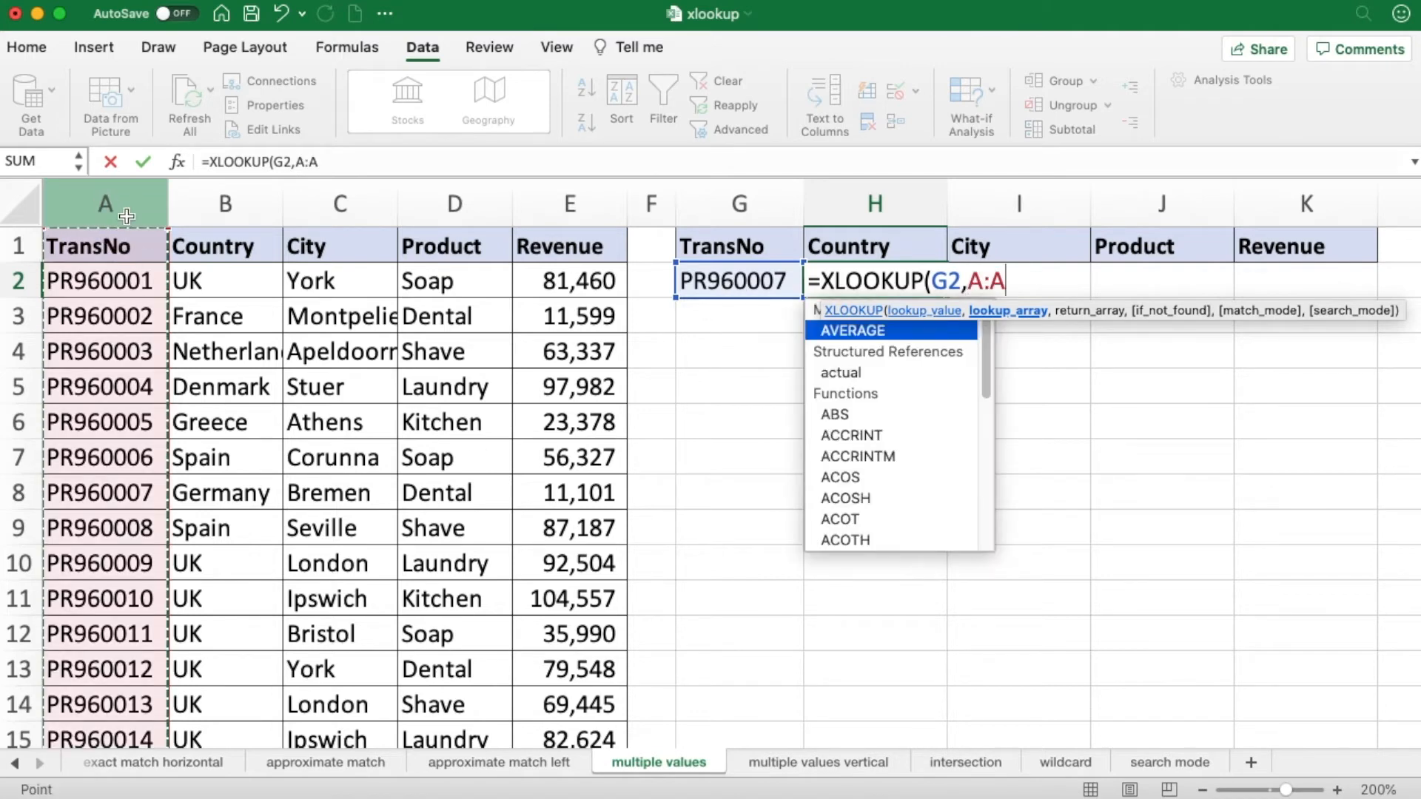
text(,)
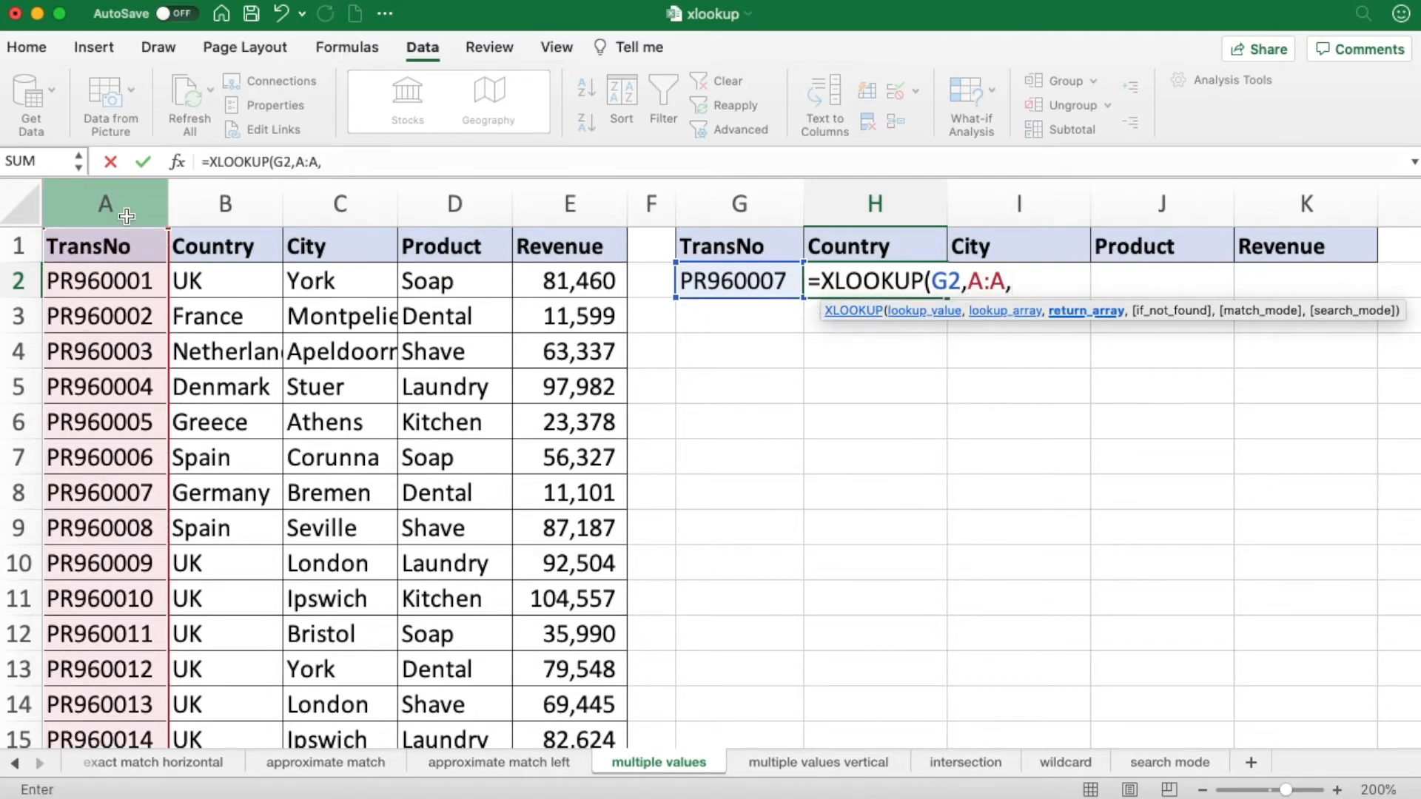
drag(254, 212, 536, 209)
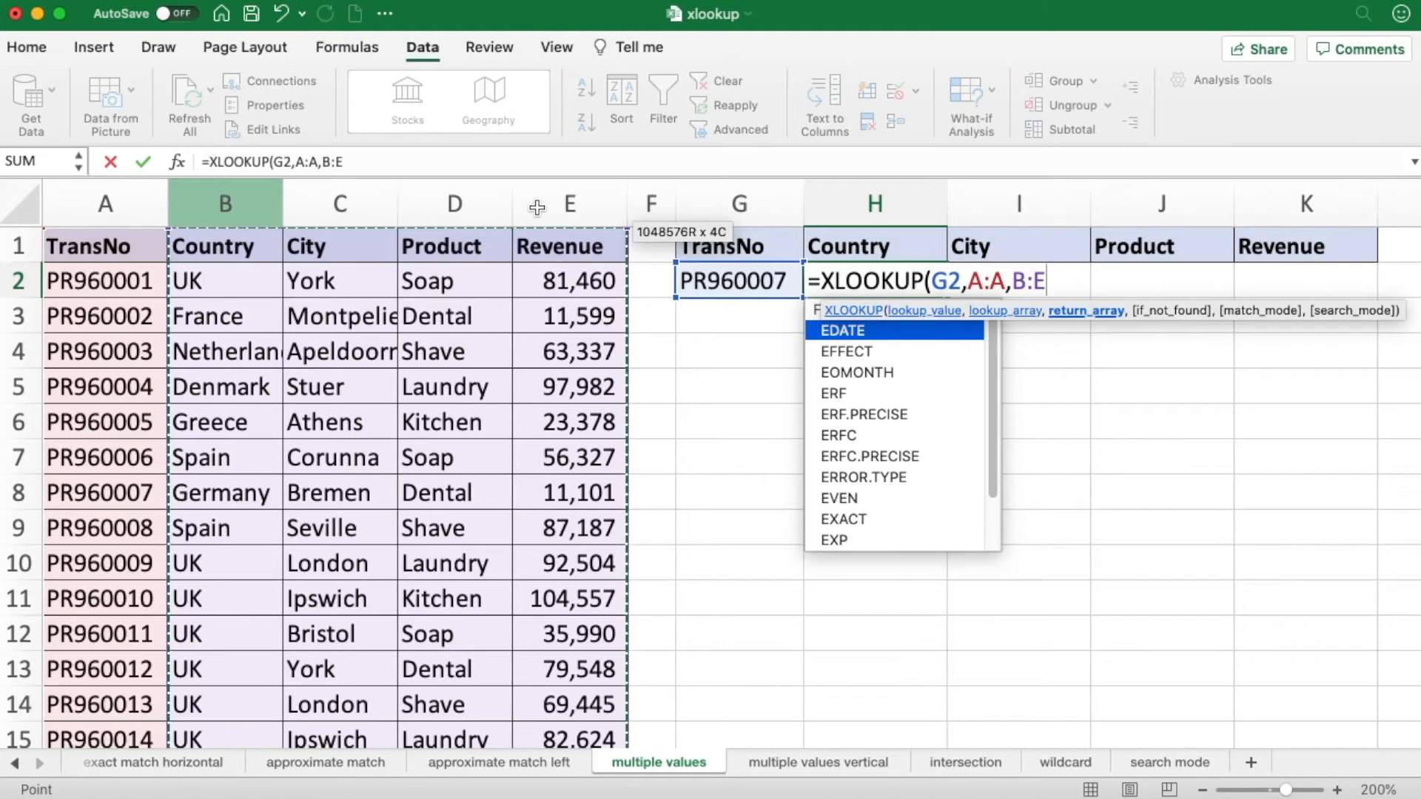
key(Return)
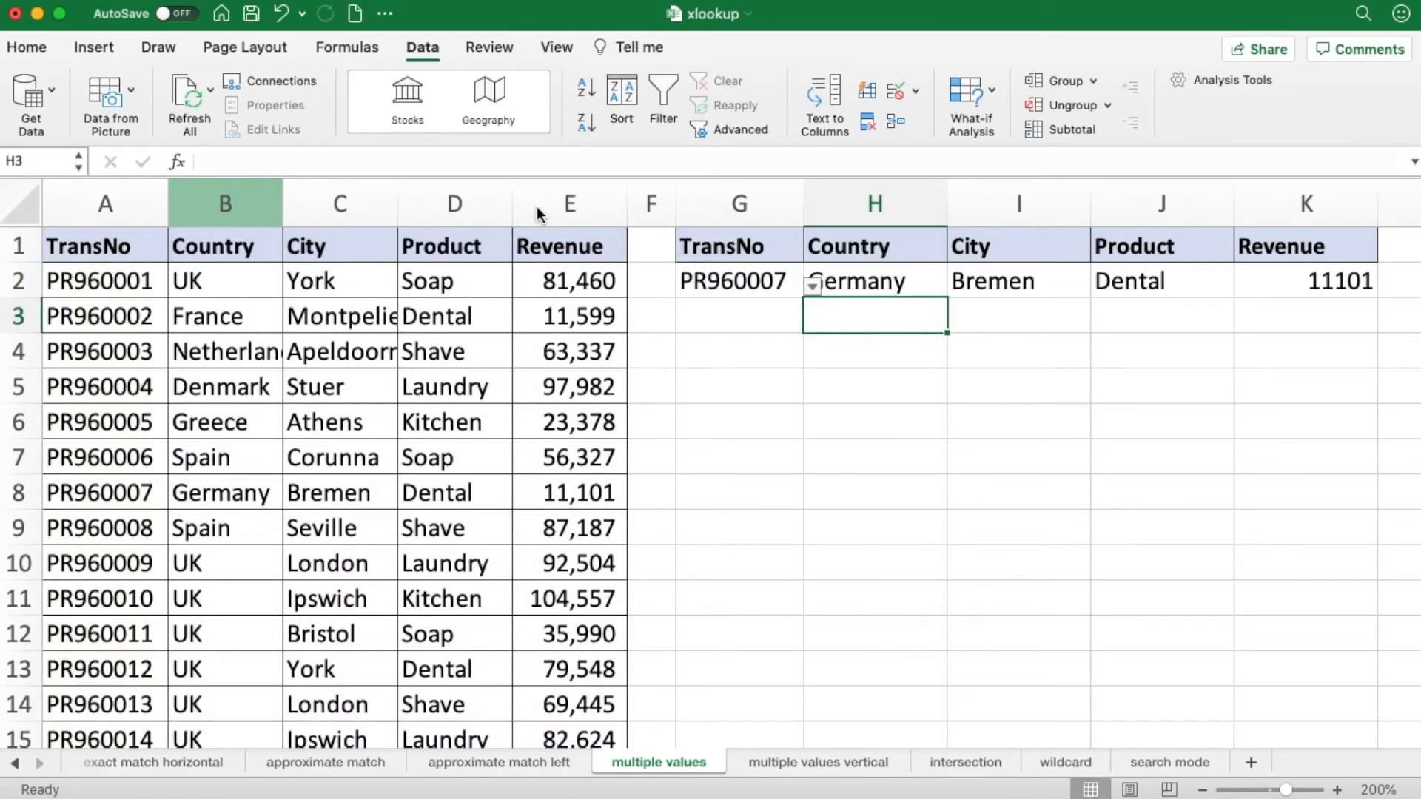
Choose PR960004 from the drop-down list in G2 to test the multi-column lookup, and reopen the list for another choice
click(883, 438)
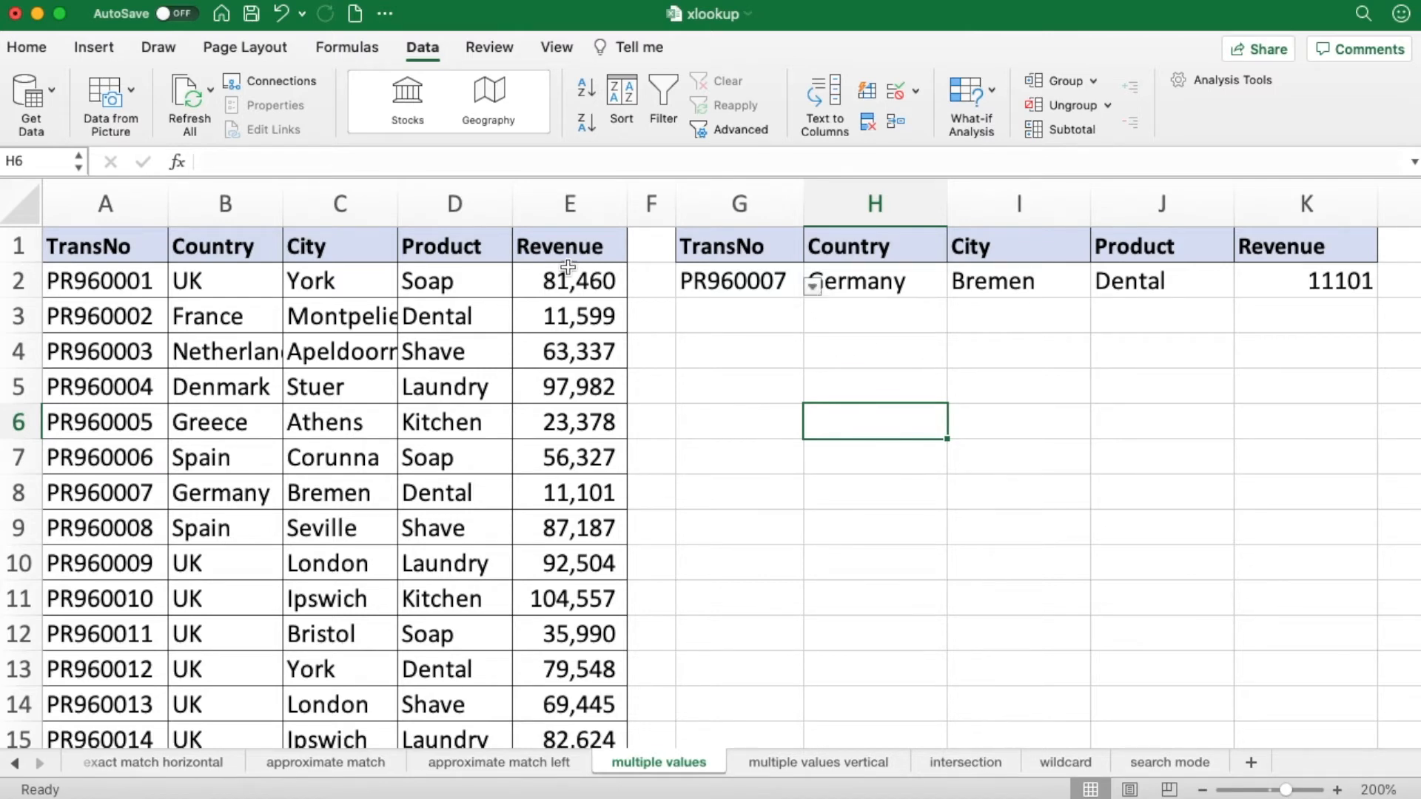
click(747, 281)
click(812, 285)
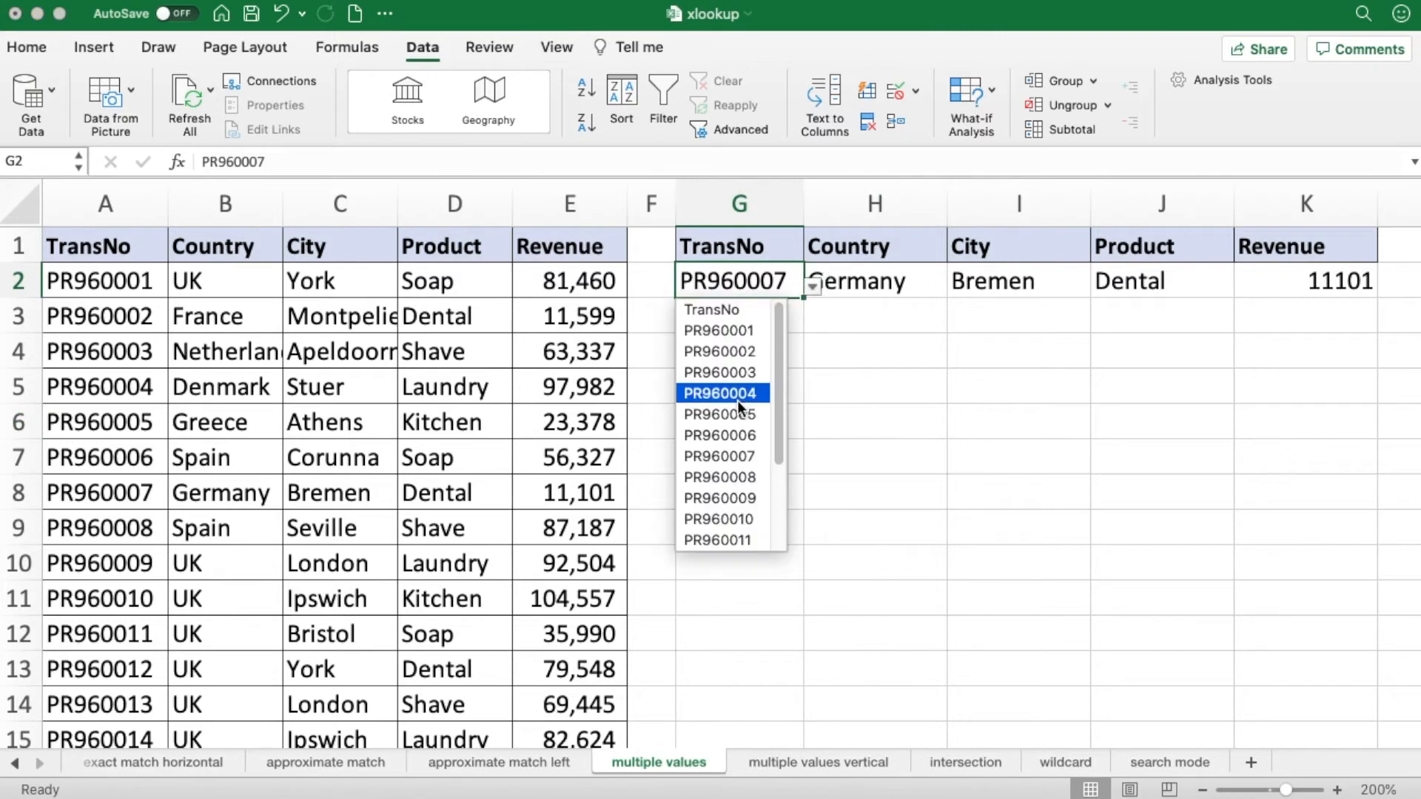
click(737, 400)
click(812, 286)
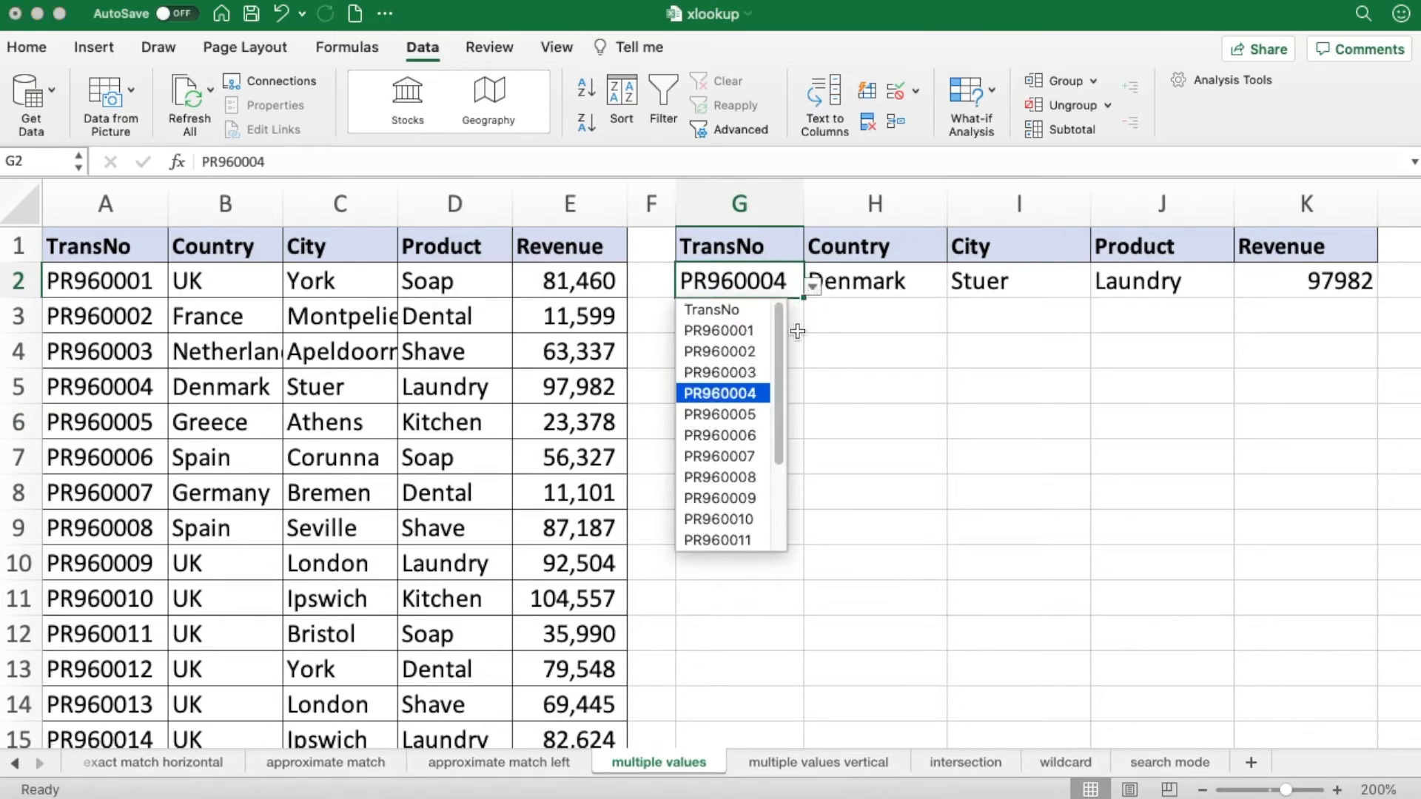
Set the TransNo lookup value in G2 to PR960010 and compare the header rows of the two tables
click(716, 518)
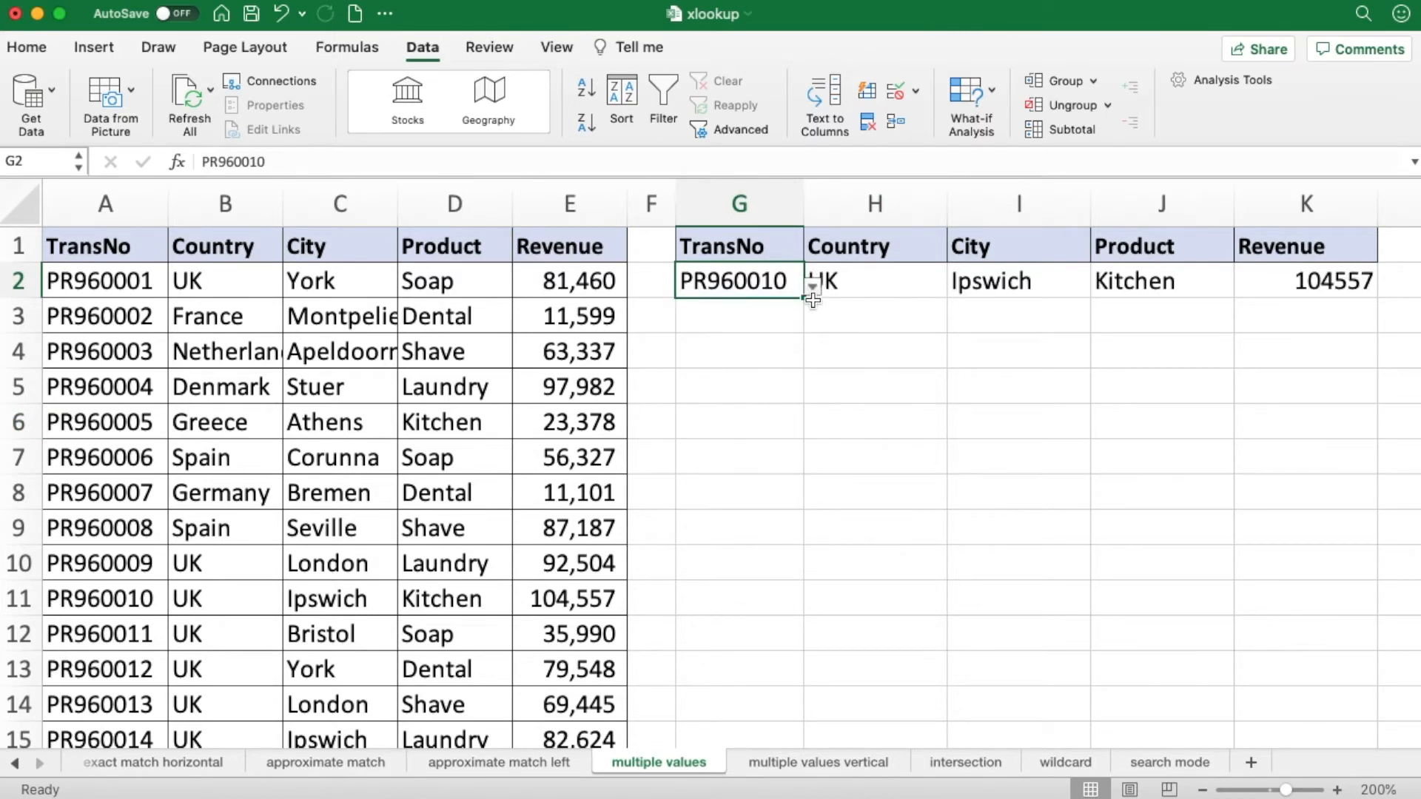
click(869, 415)
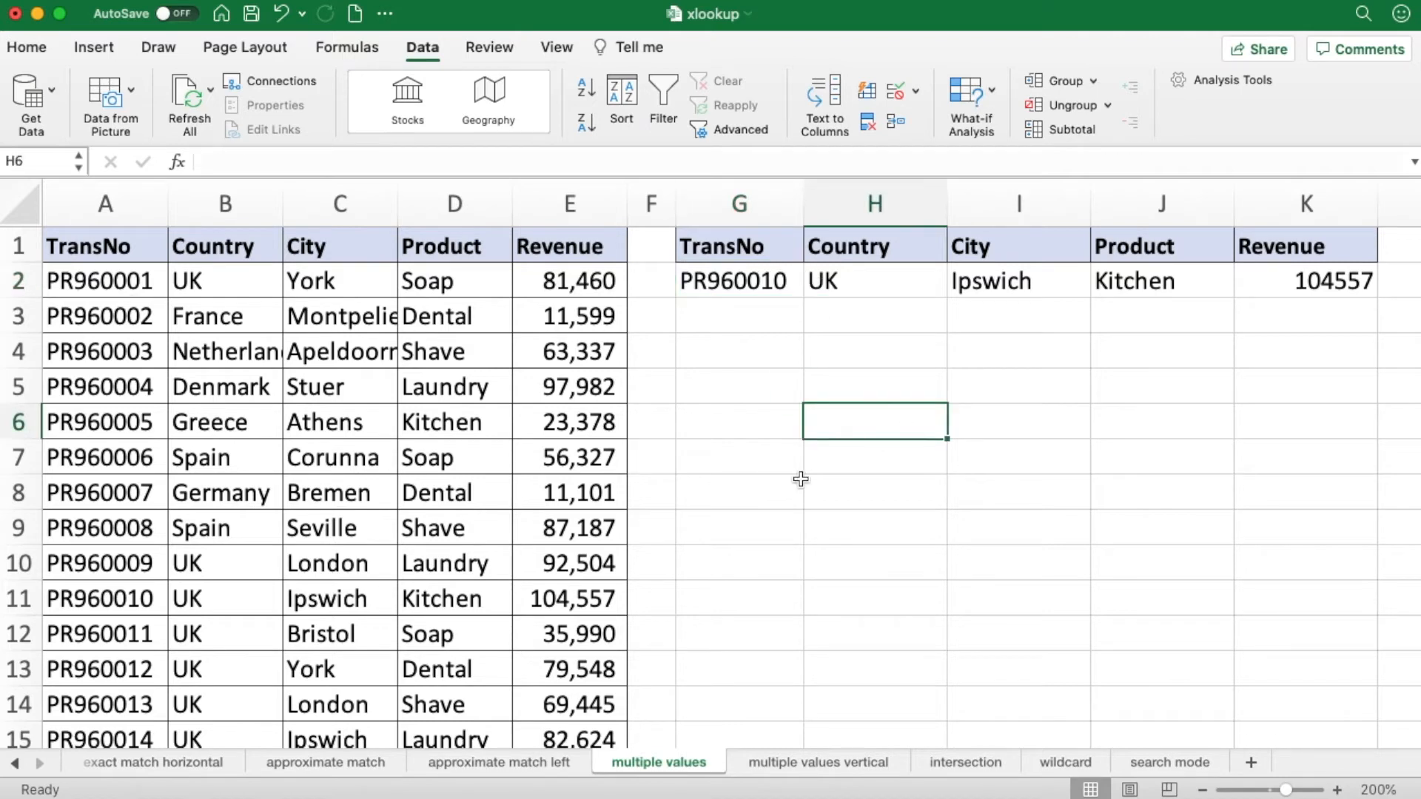
drag(754, 244, 1295, 247)
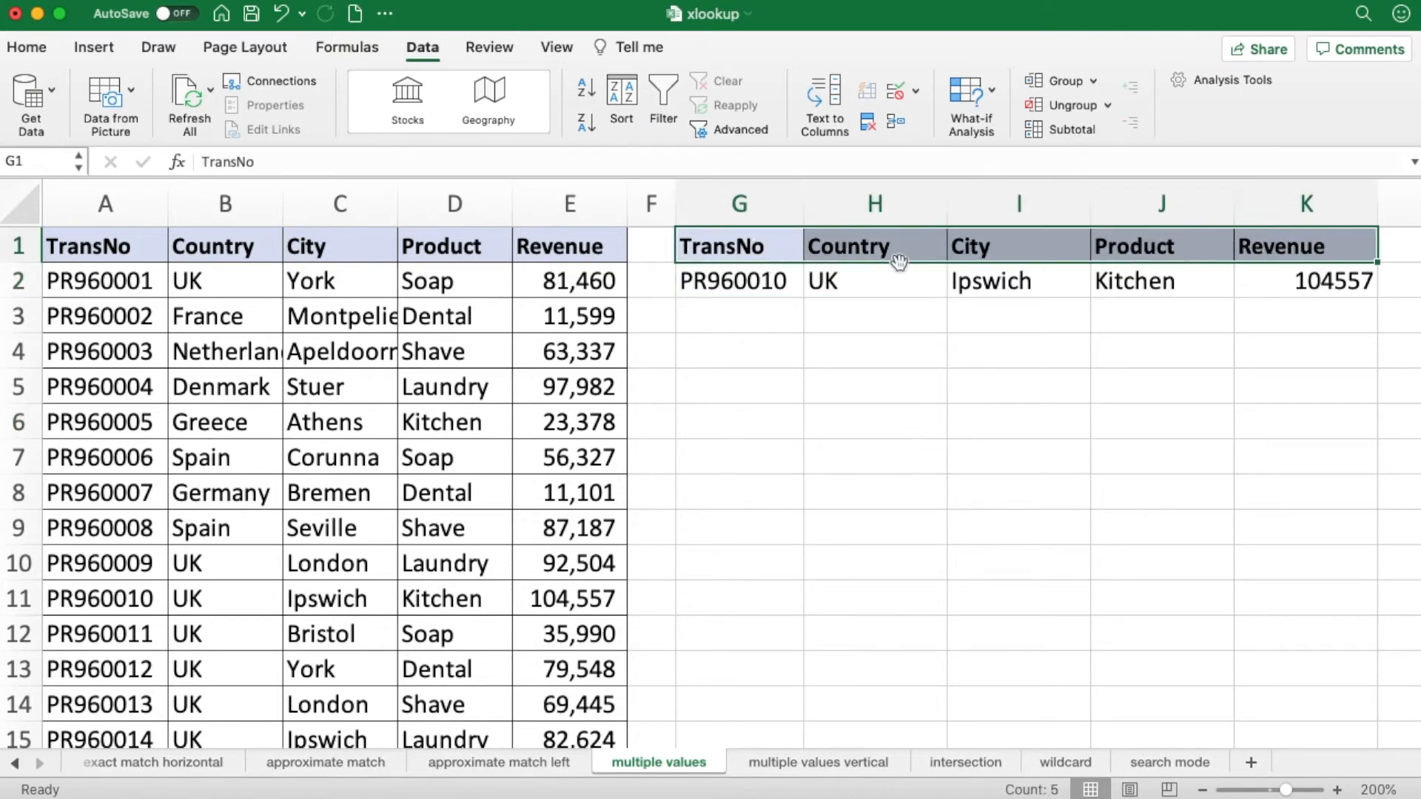
drag(141, 246, 519, 252)
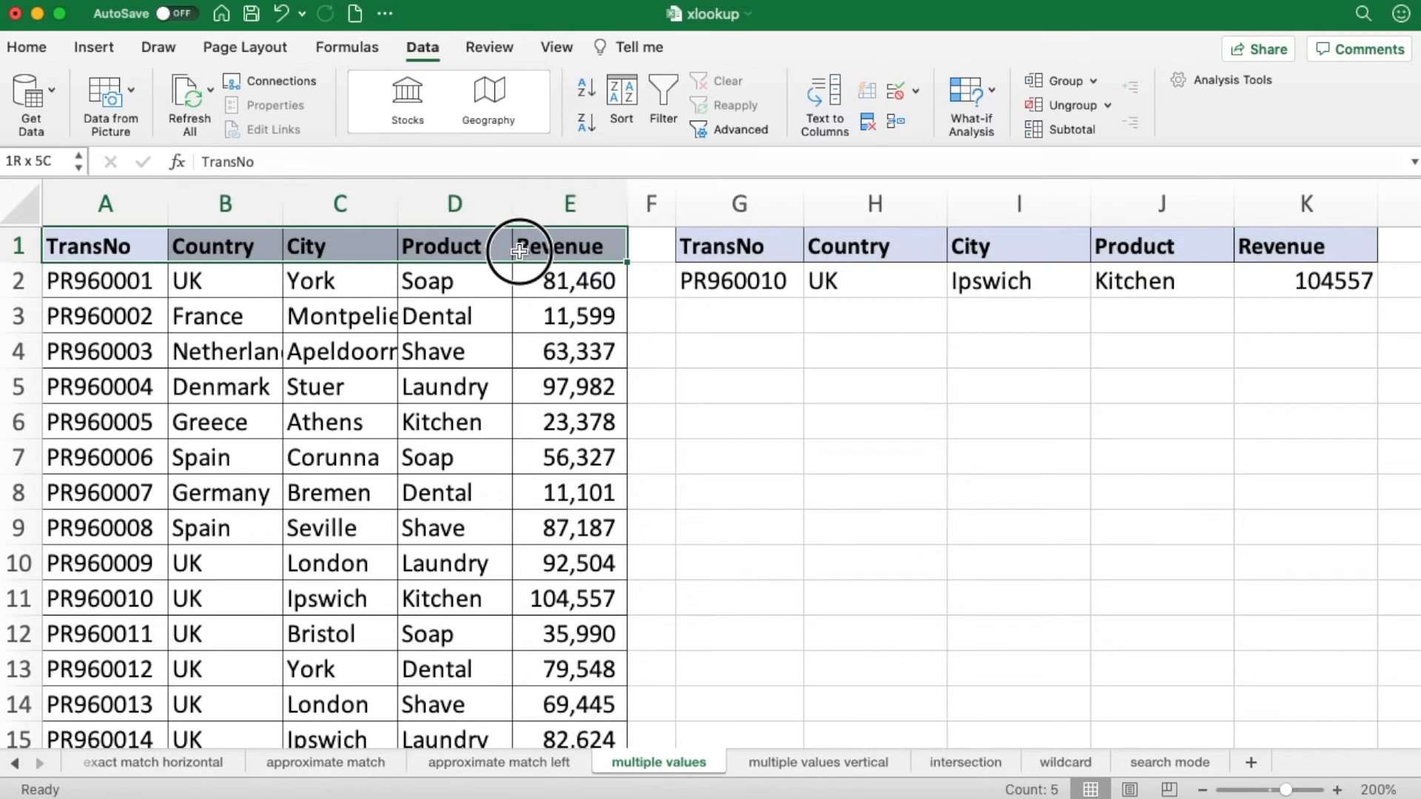
click(786, 396)
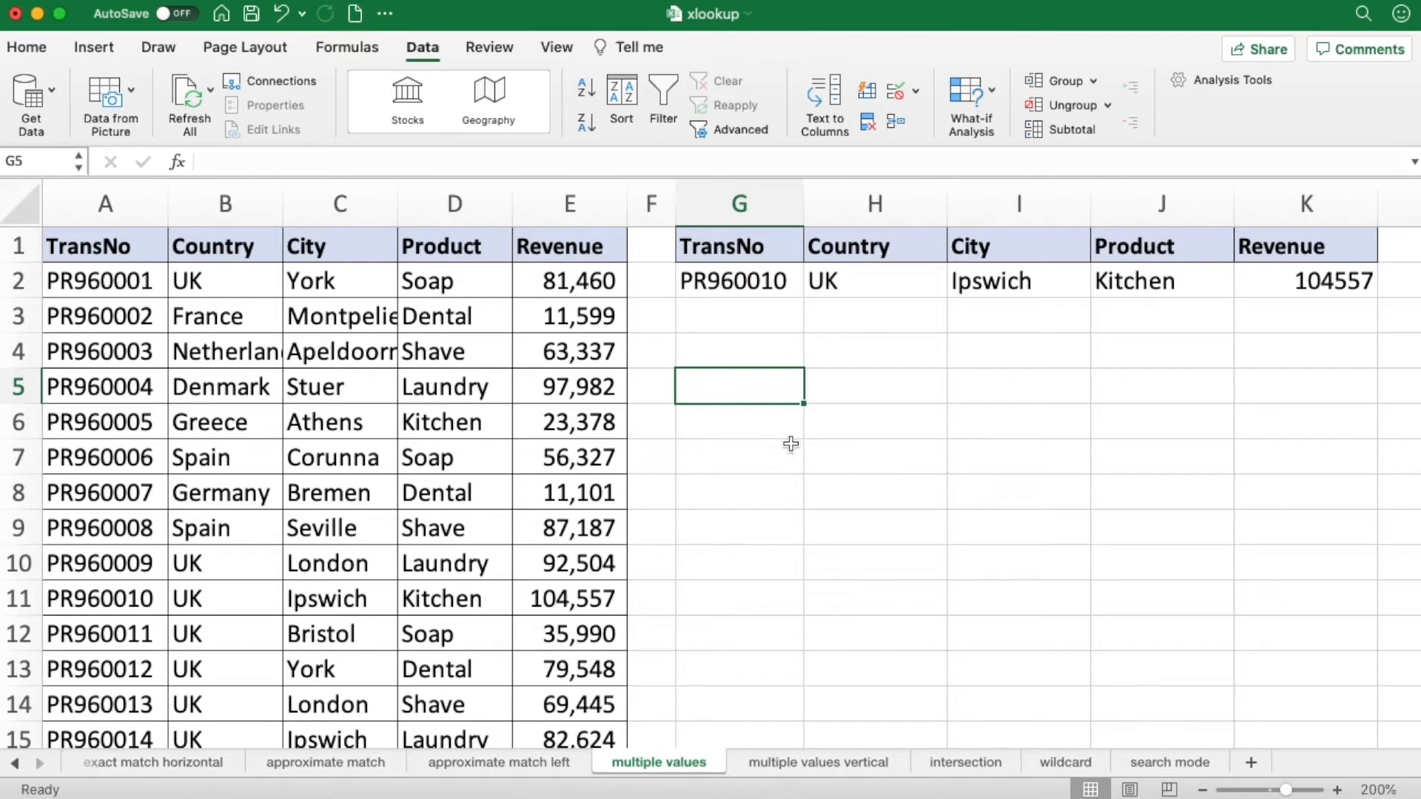
Examine the XLOOKUP formula in H2 and how it appears in the spilled cells I2 and J2
double_click(868, 287)
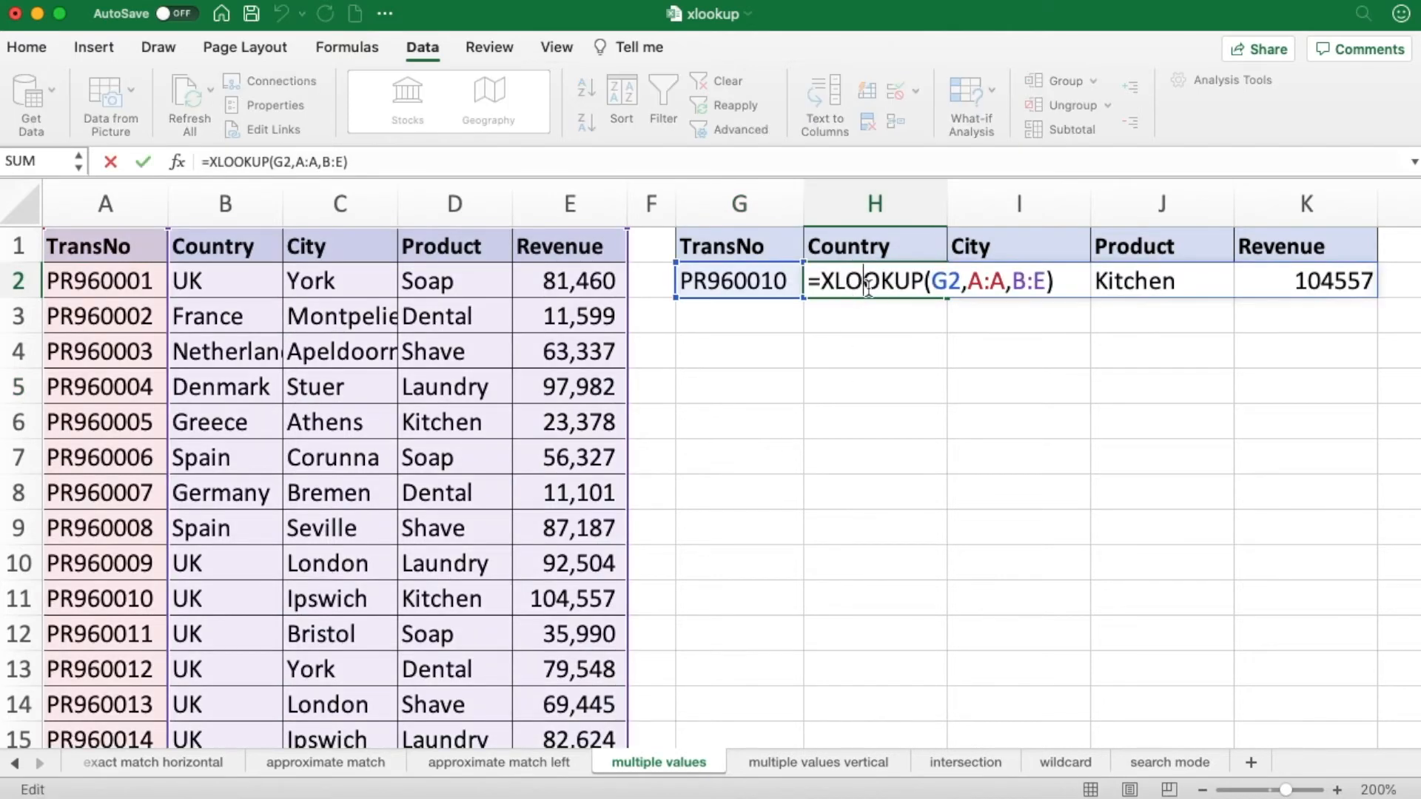
key(Return)
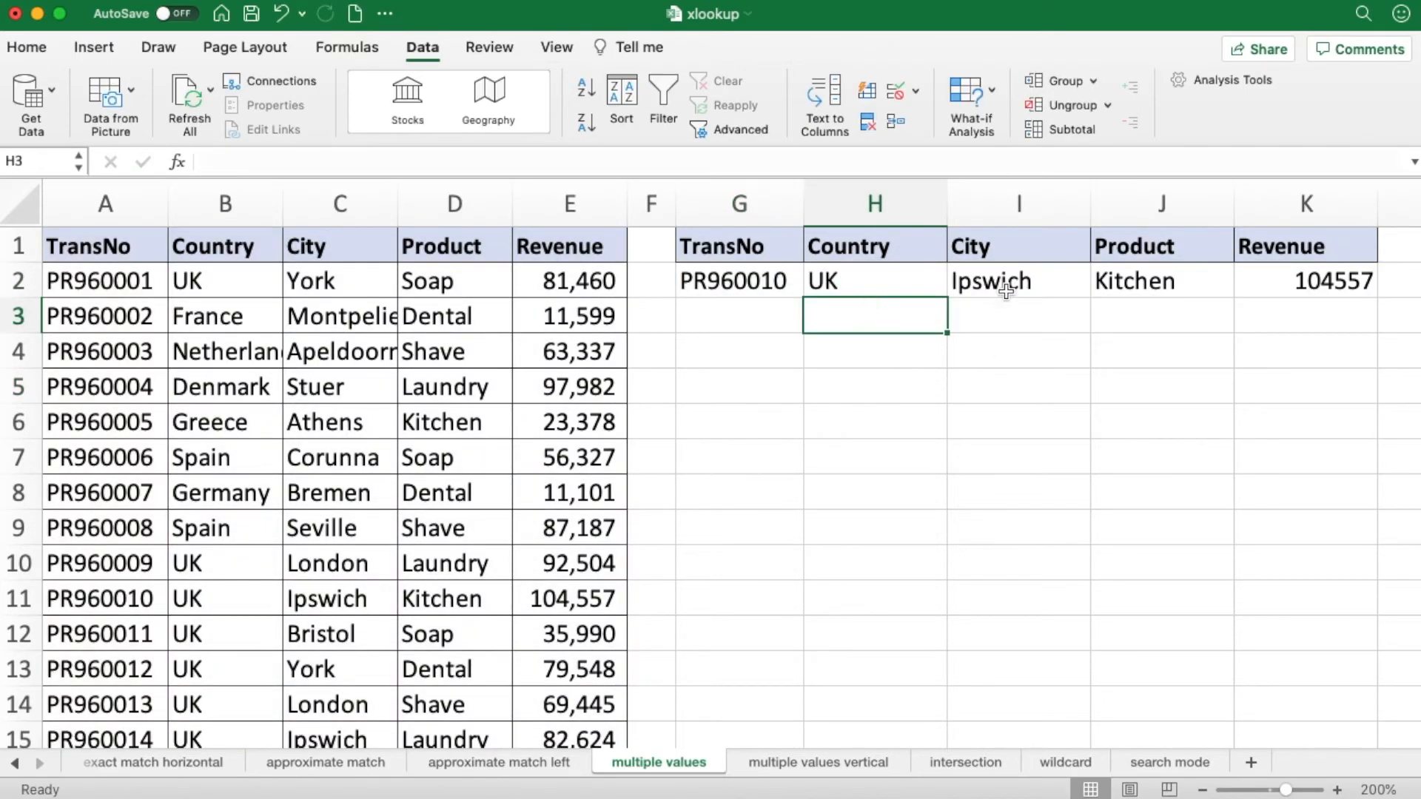
click(1001, 283)
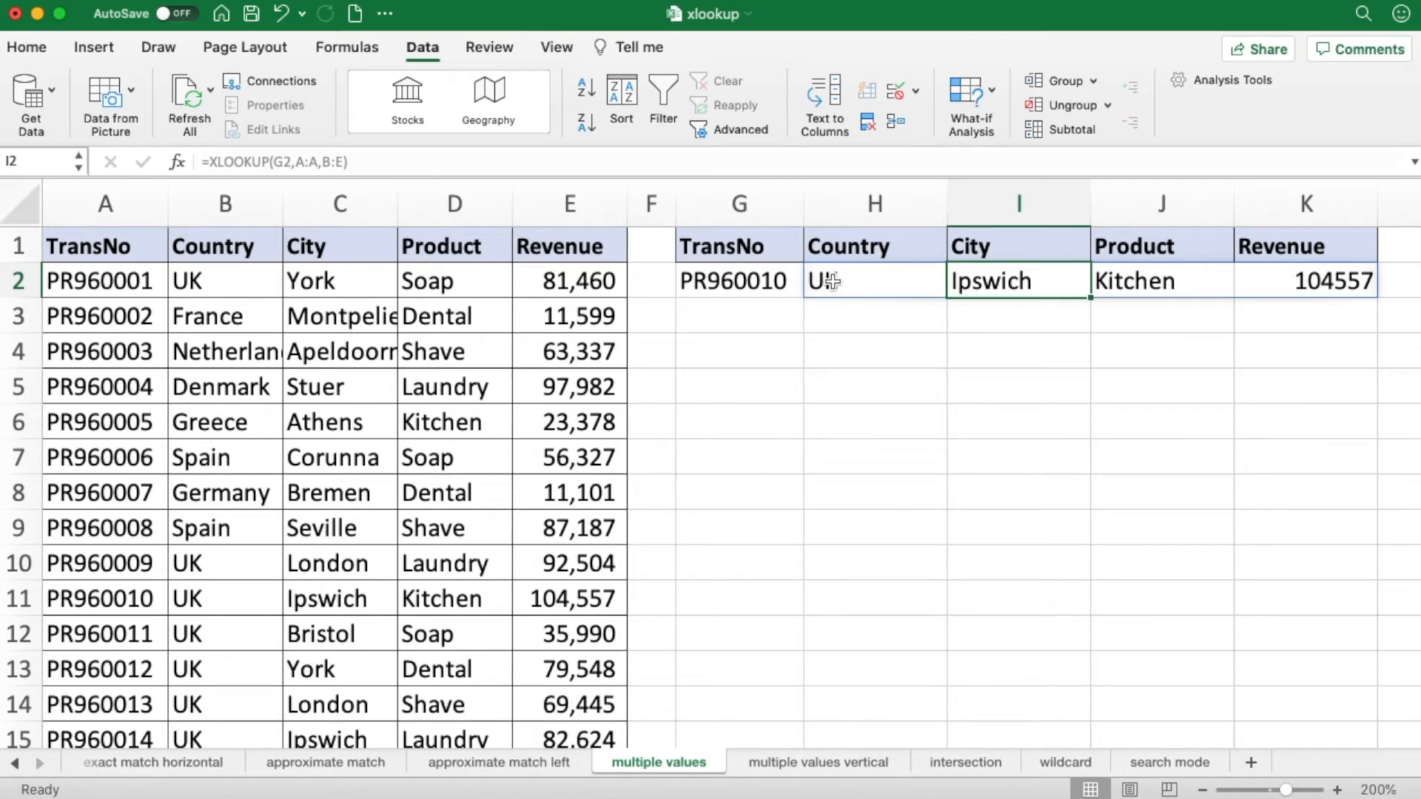
click(856, 281)
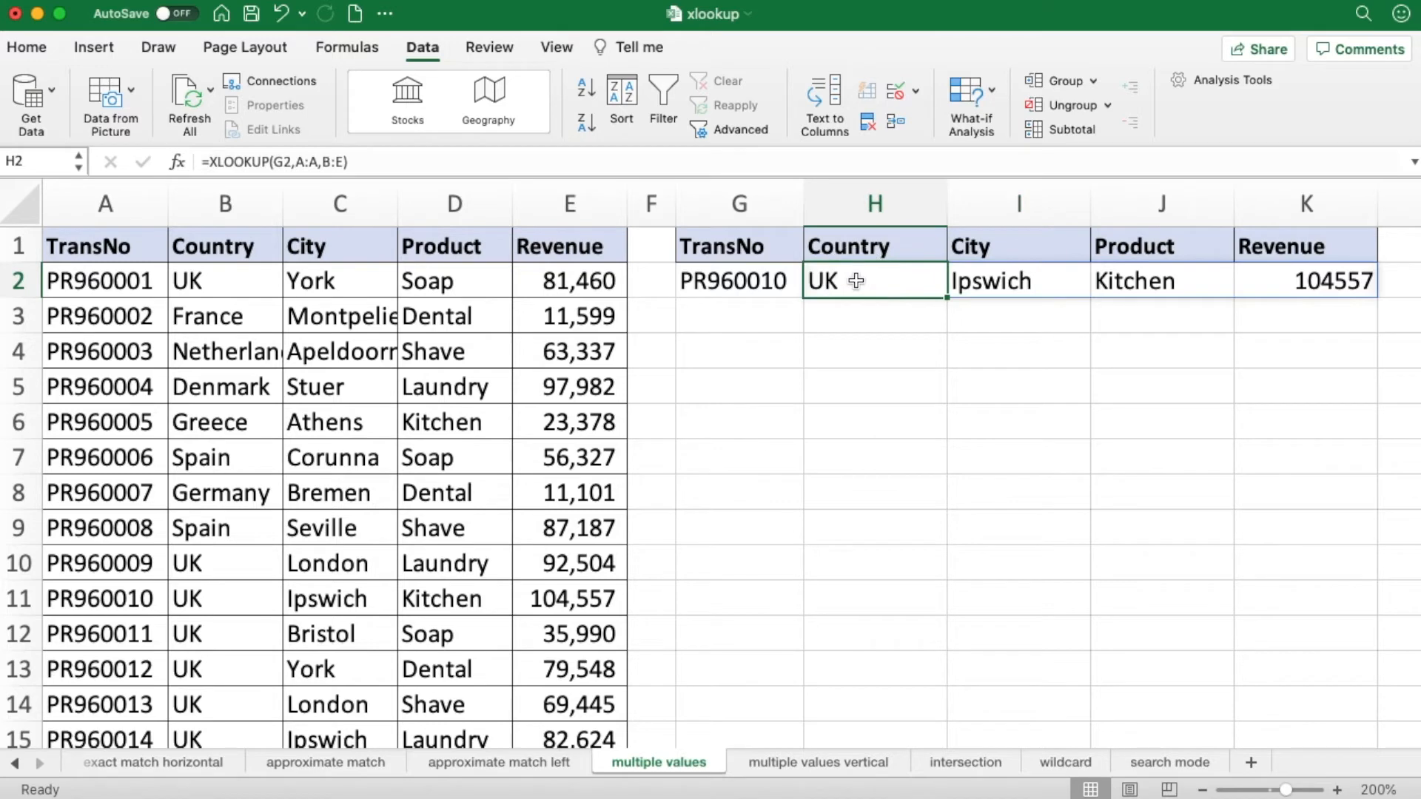
click(438, 164)
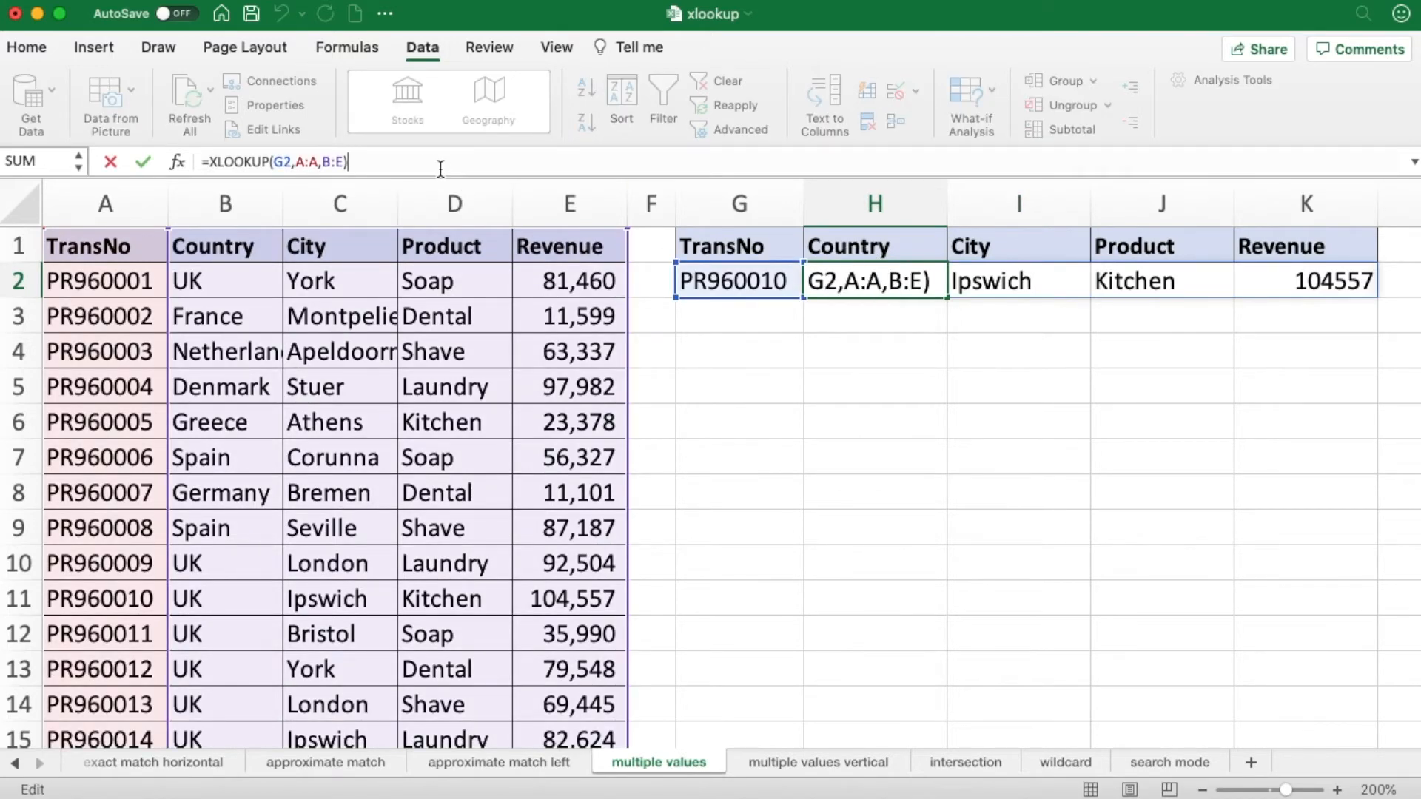
click(109, 164)
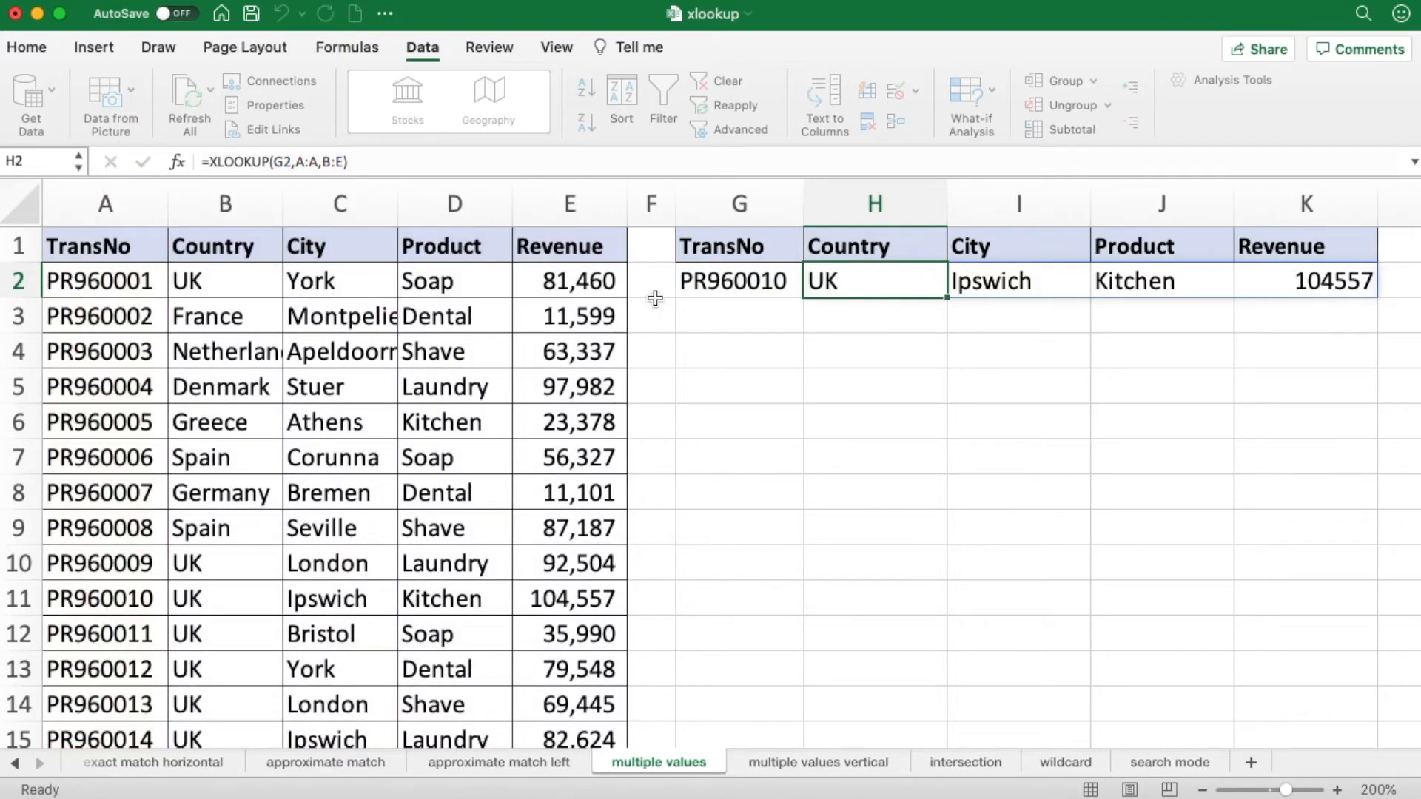
click(1135, 288)
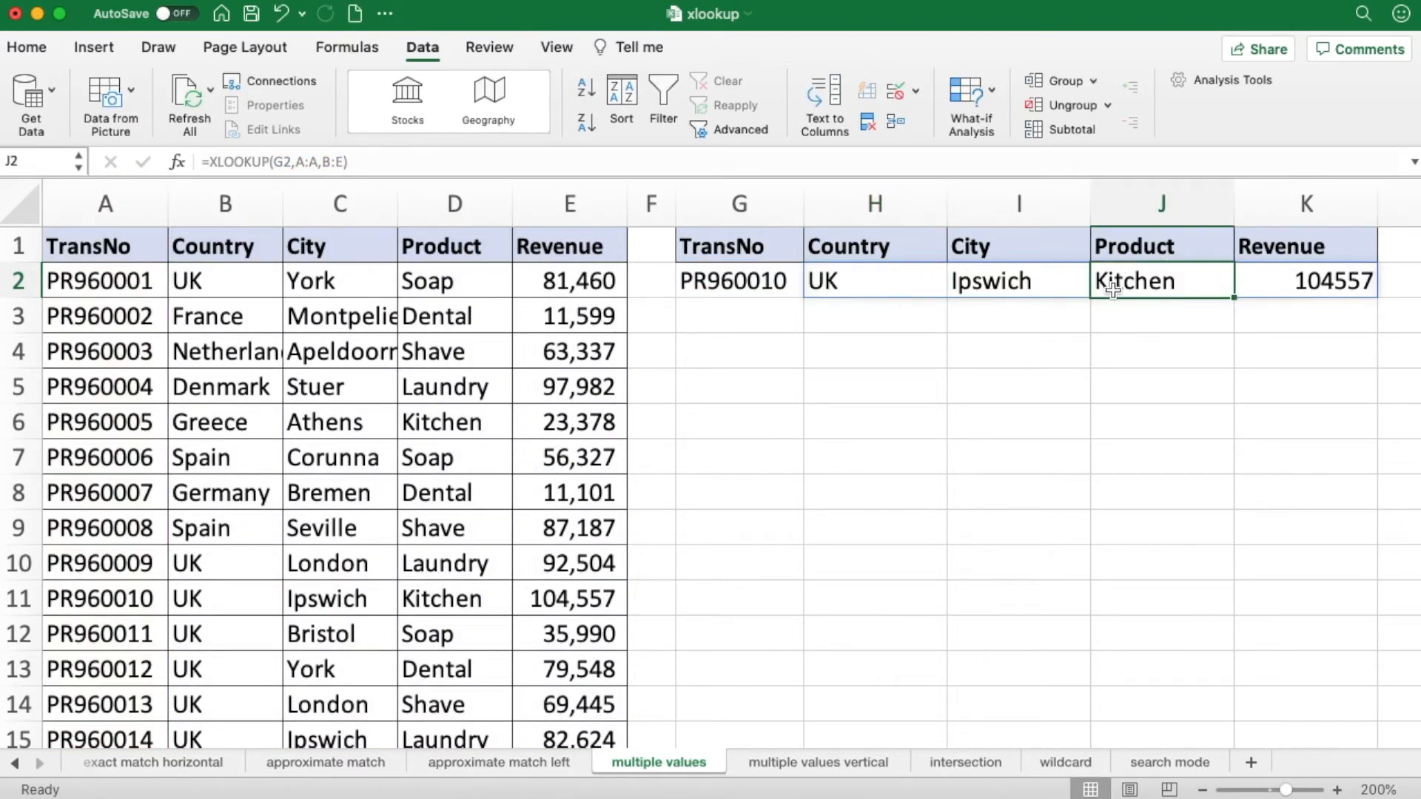
click(456, 167)
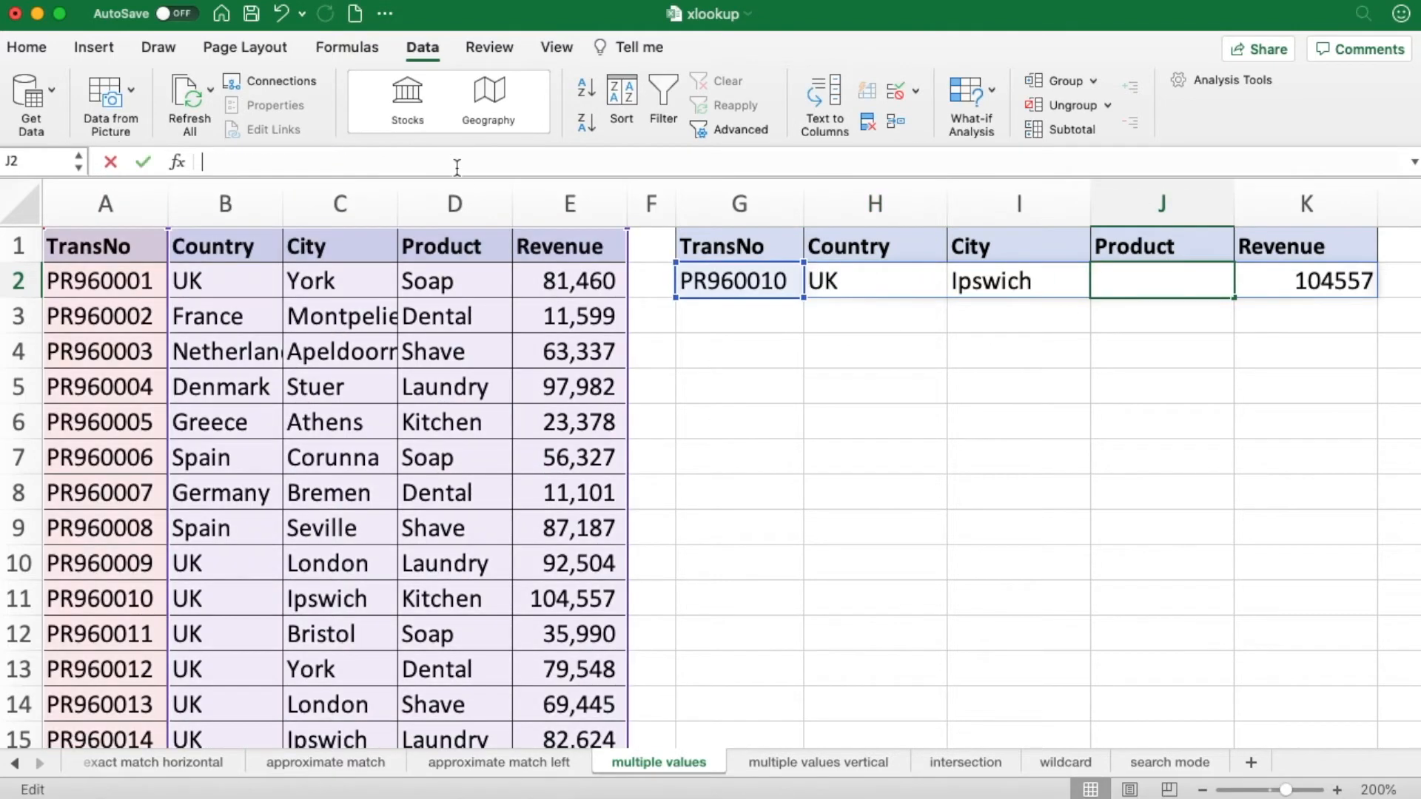
click(109, 161)
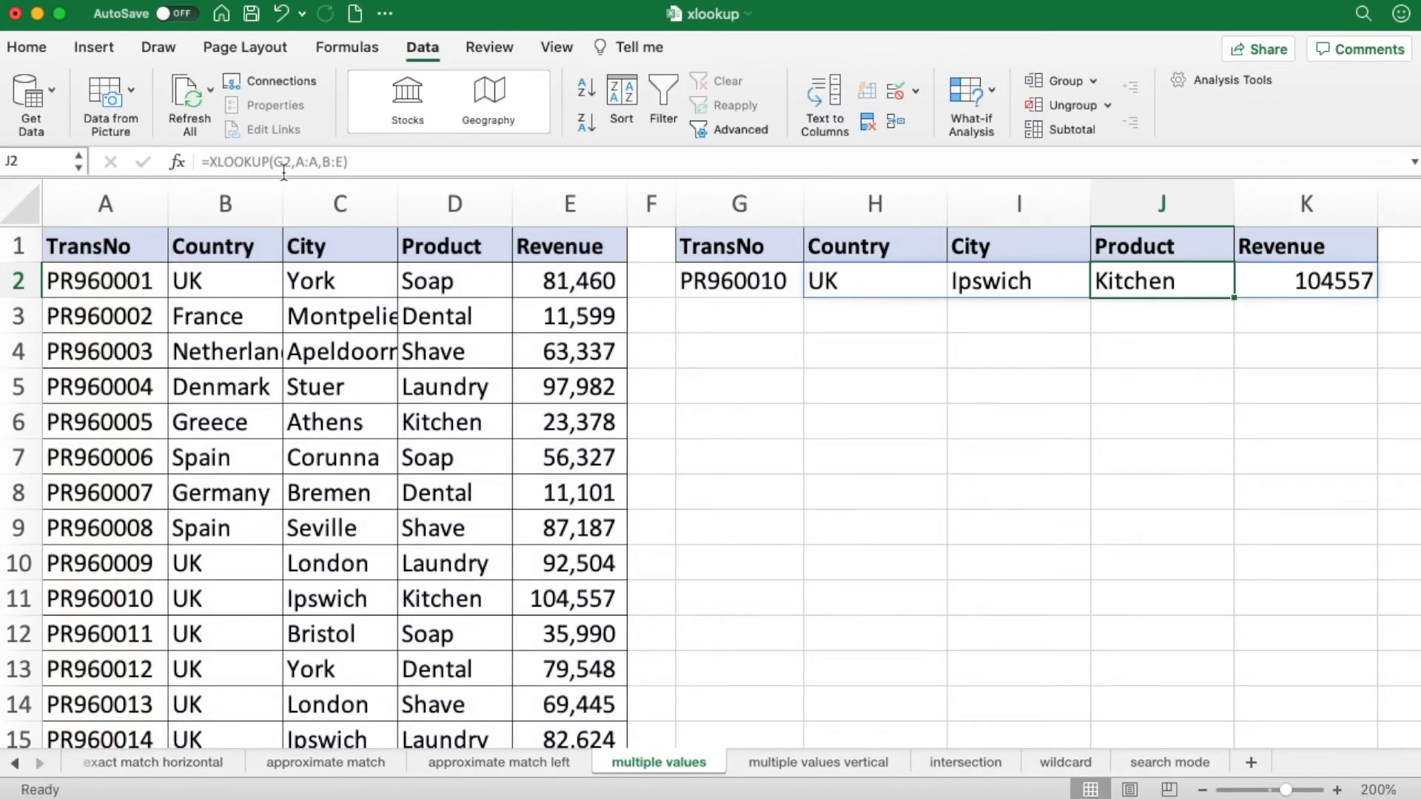
click(1016, 450)
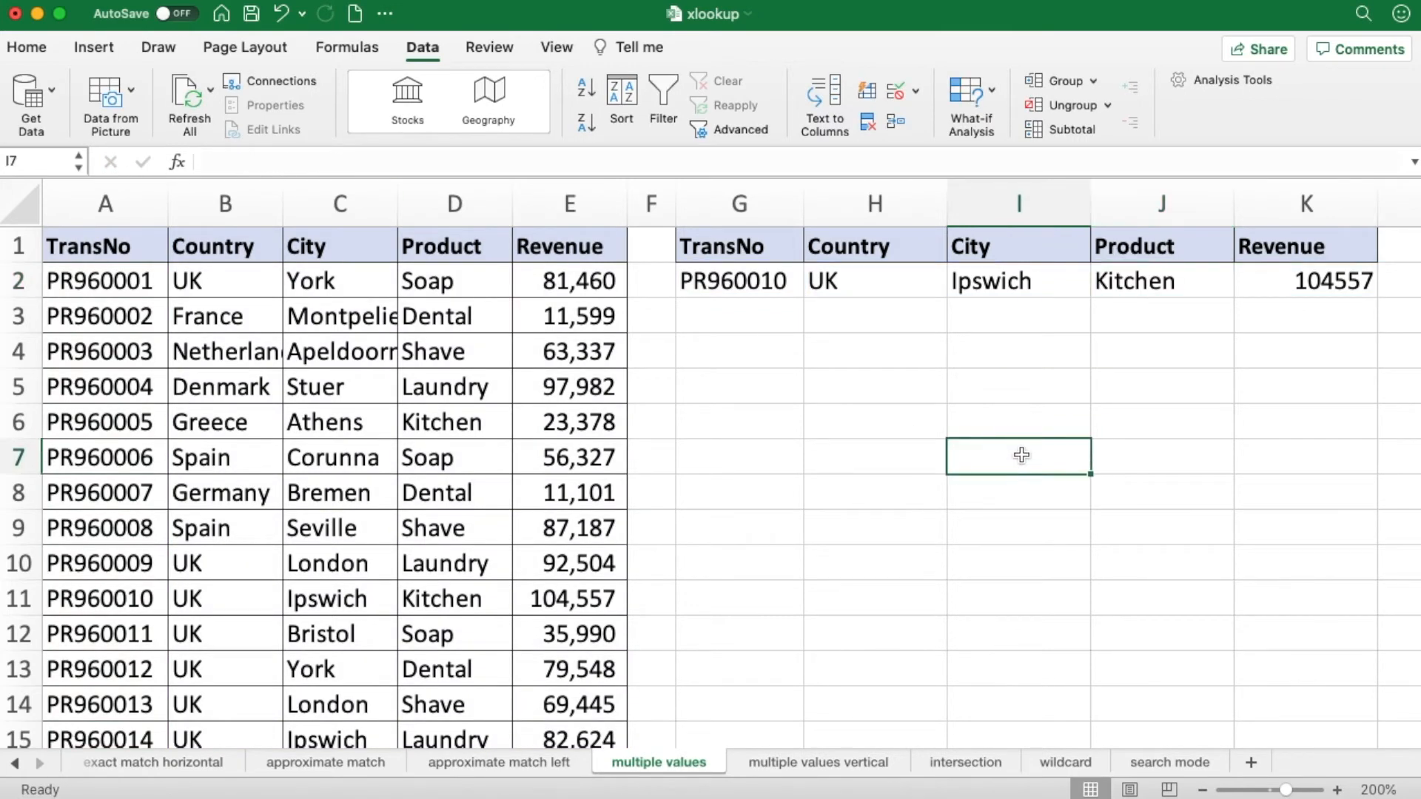
Try overwriting the spilled Product cell J2 with BLAH, and undo the entry
click(1126, 281)
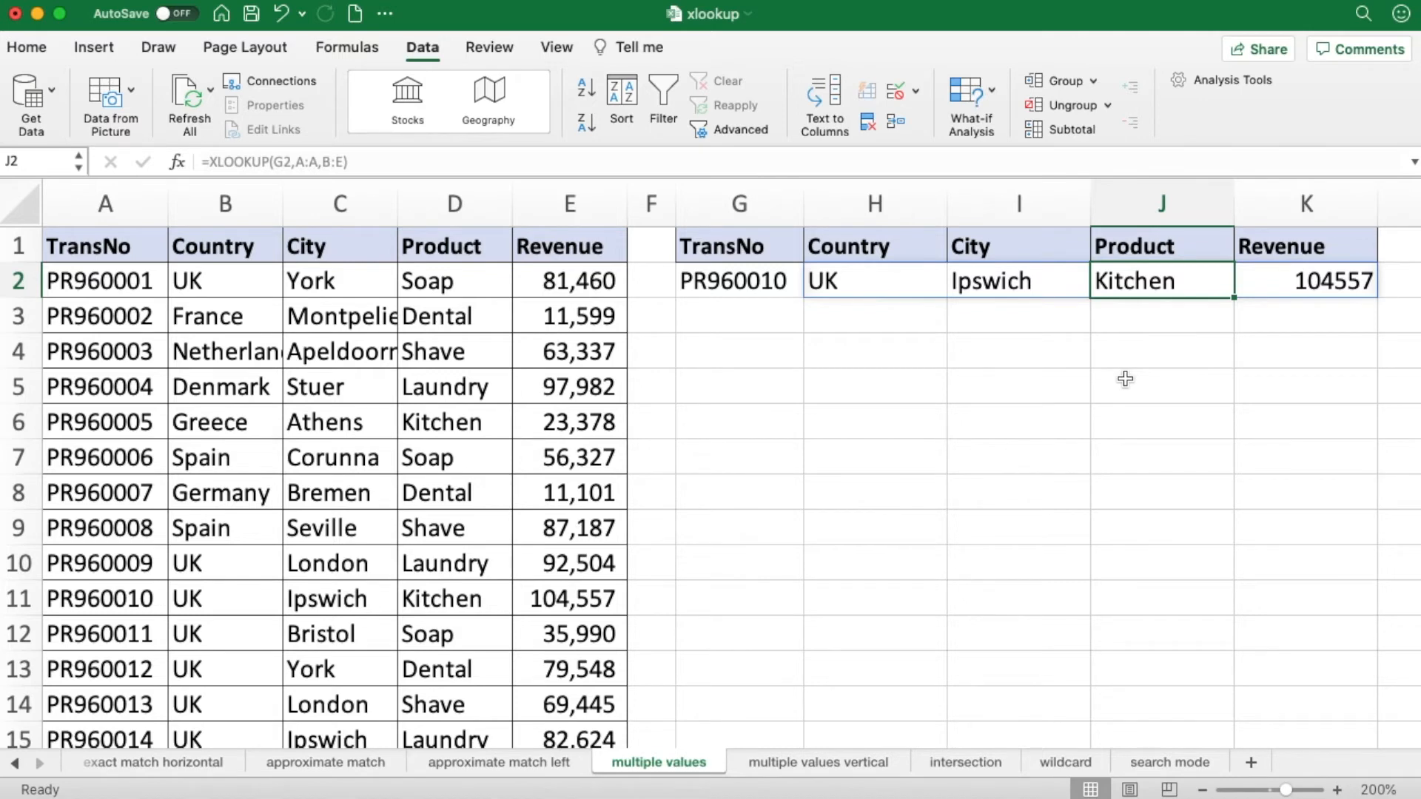
text(BLAH)
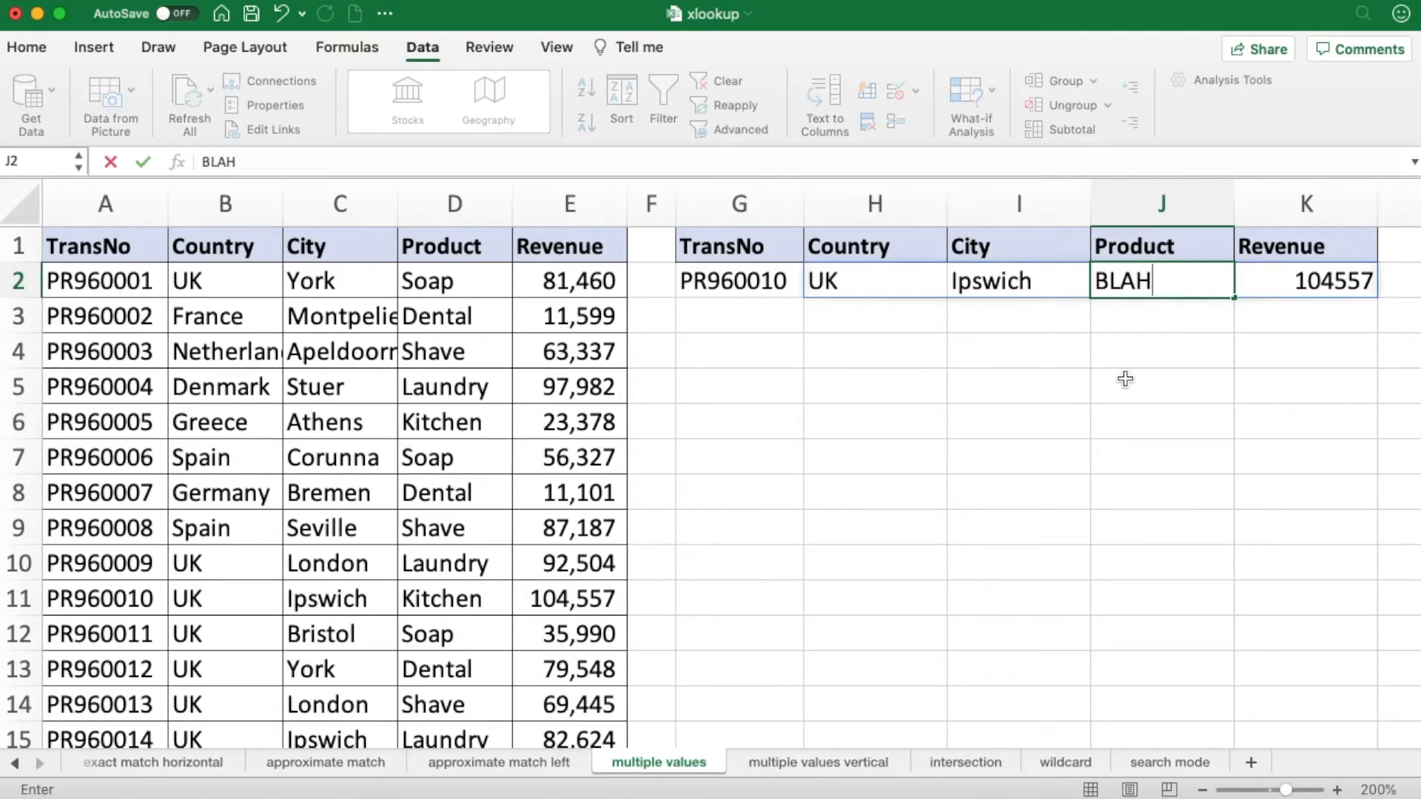
key(Return)
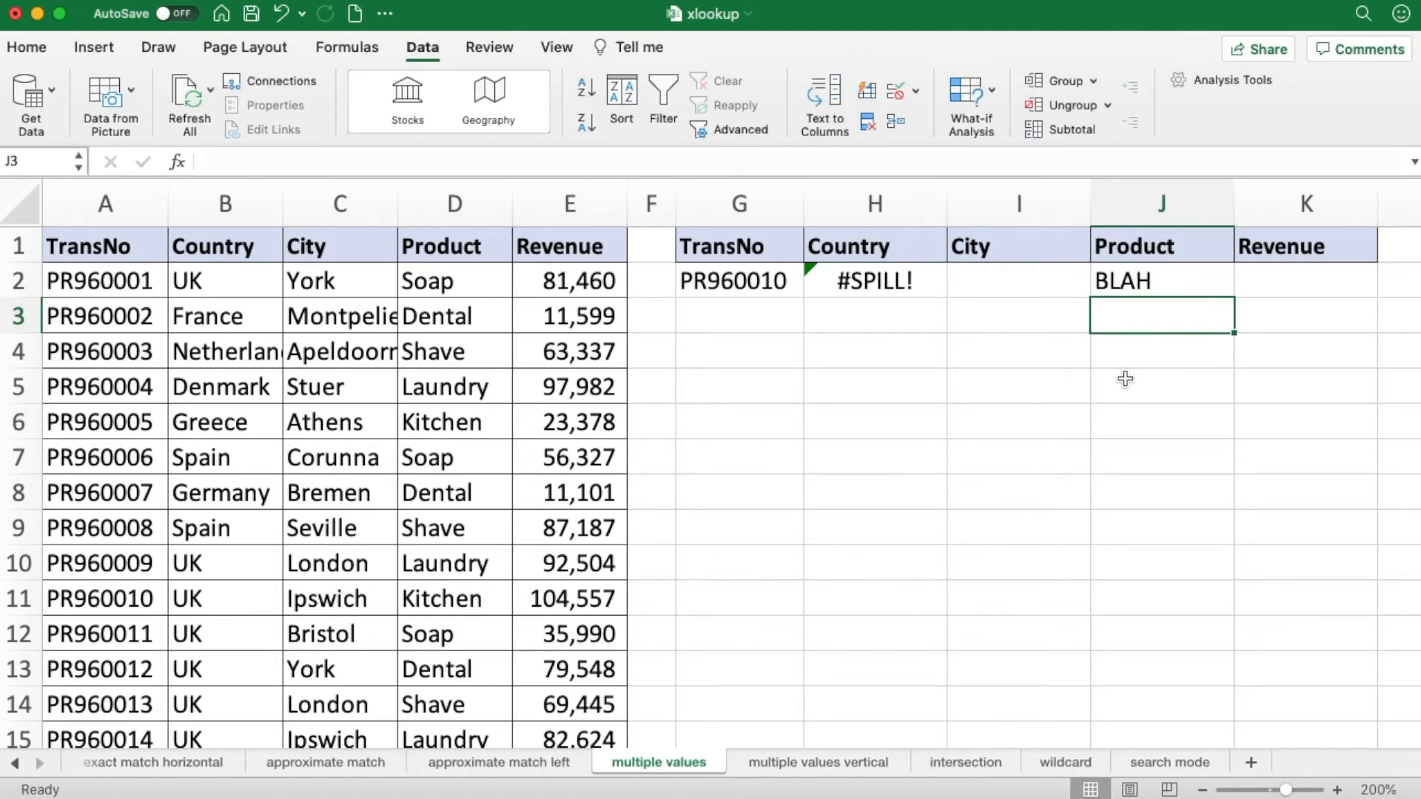
click(1158, 290)
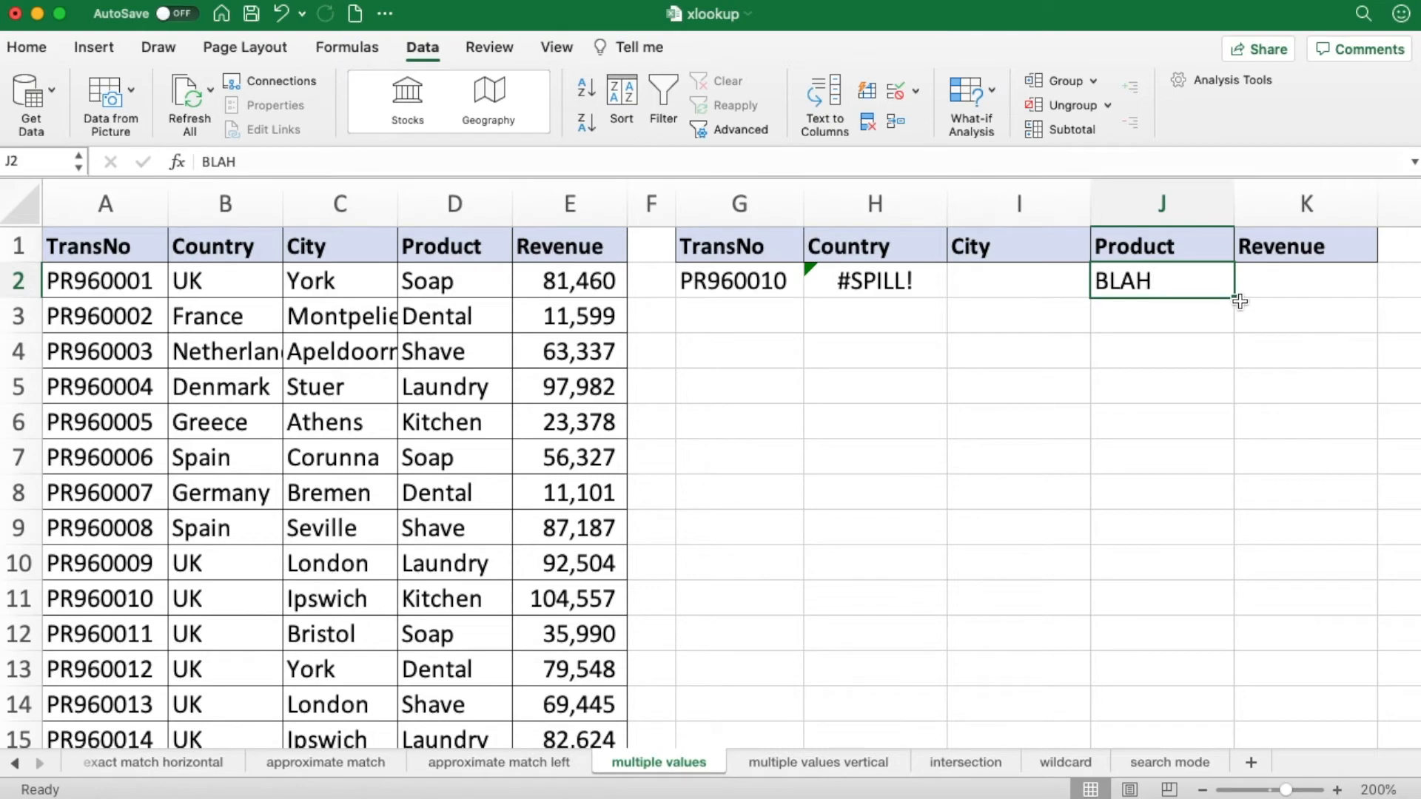
drag(1235, 297, 1216, 284)
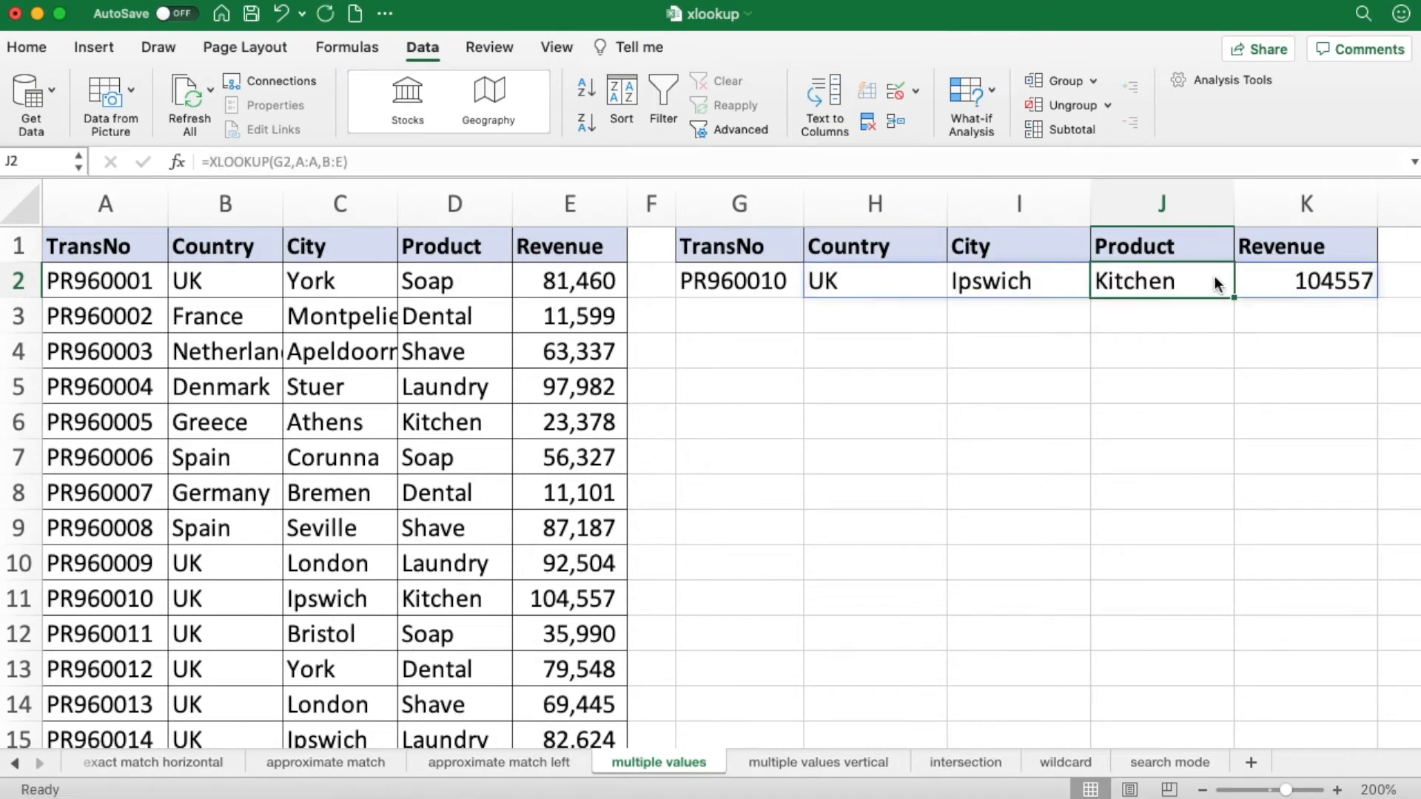
Switch to the multiple values vertical sheet and review the labels in G1:G5 and the result cells H2:H5
click(954, 407)
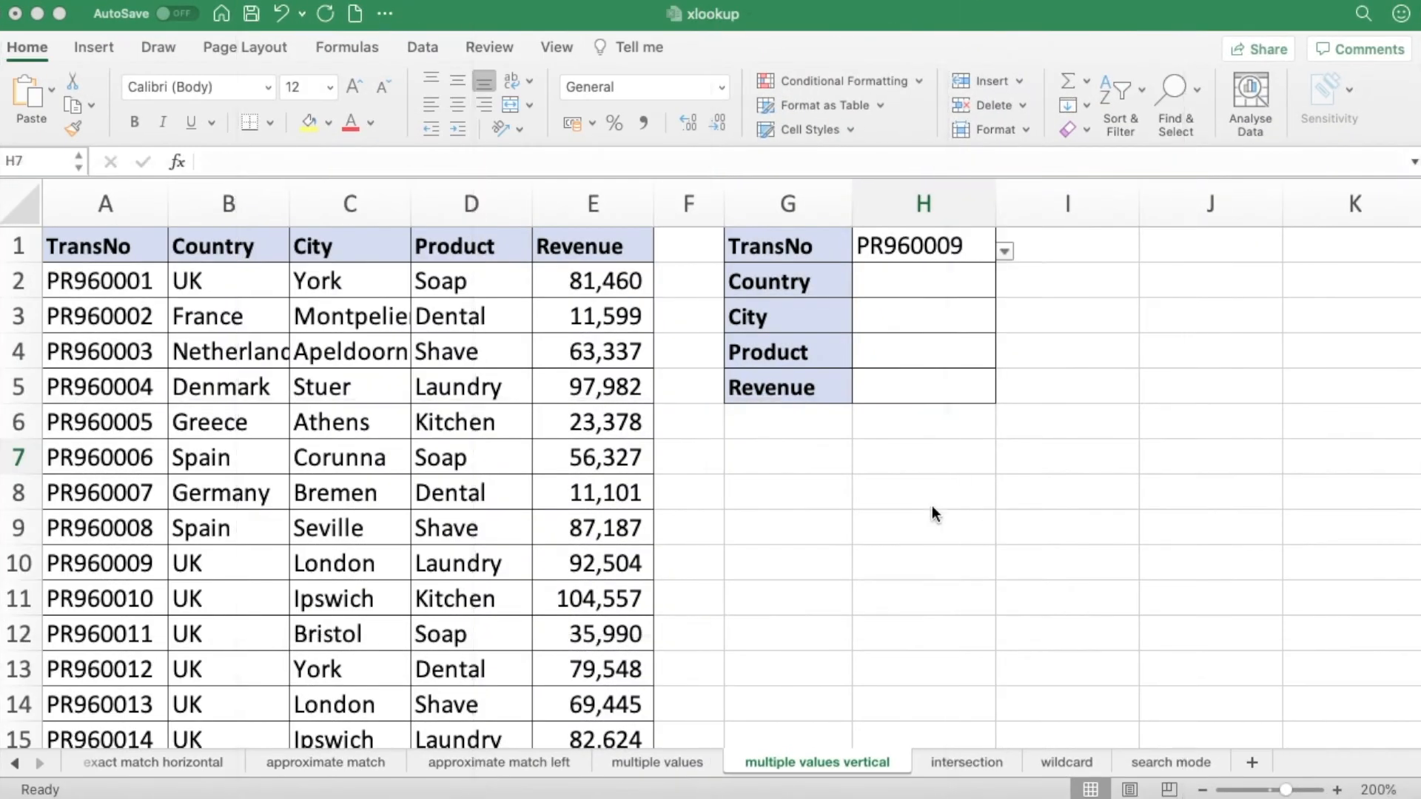
drag(777, 248, 767, 380)
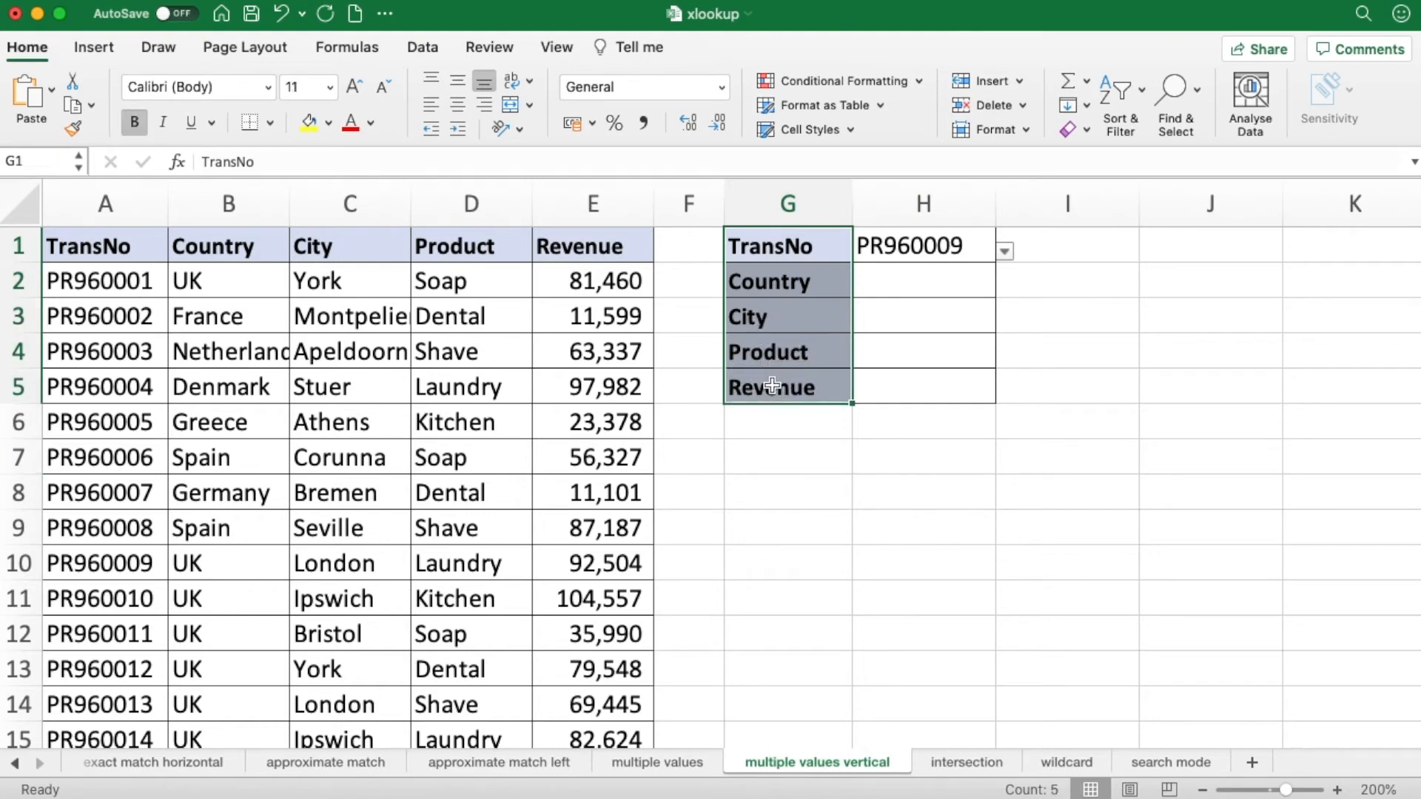
drag(917, 283, 920, 375)
Enter =XLOOKUP(H1,A:A,B:E) in the Country cell H2 to return all details for the chosen TransNo
click(915, 282)
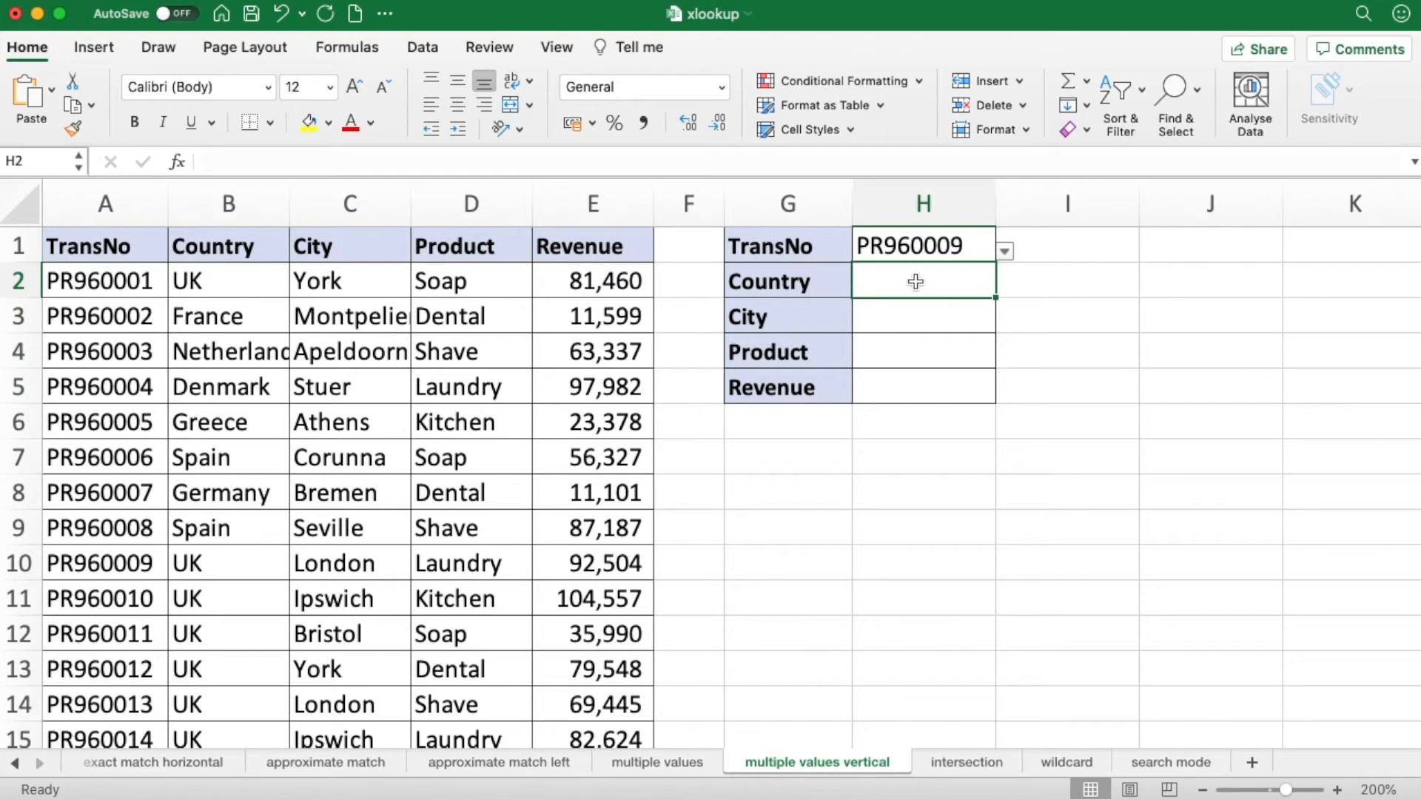
text(=)
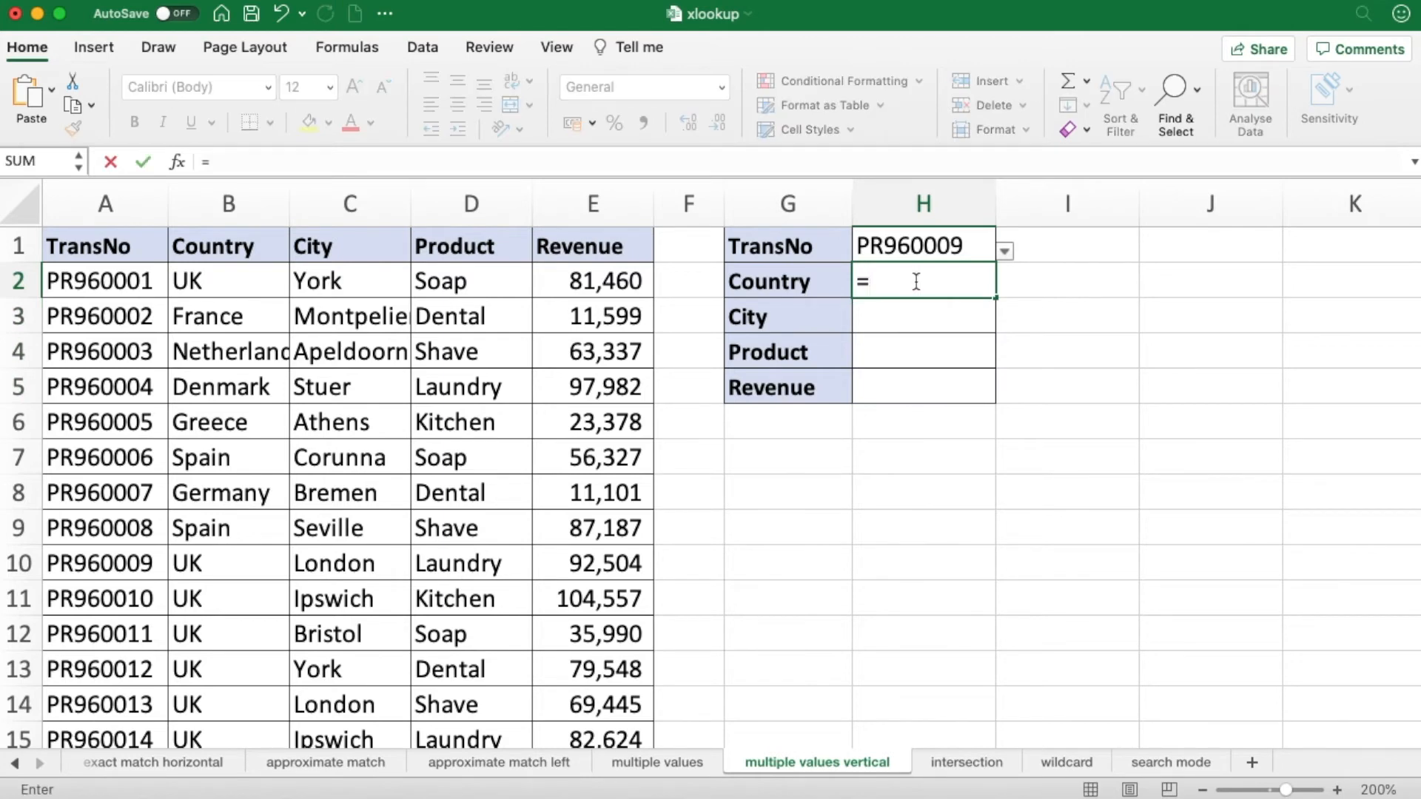
text(XL)
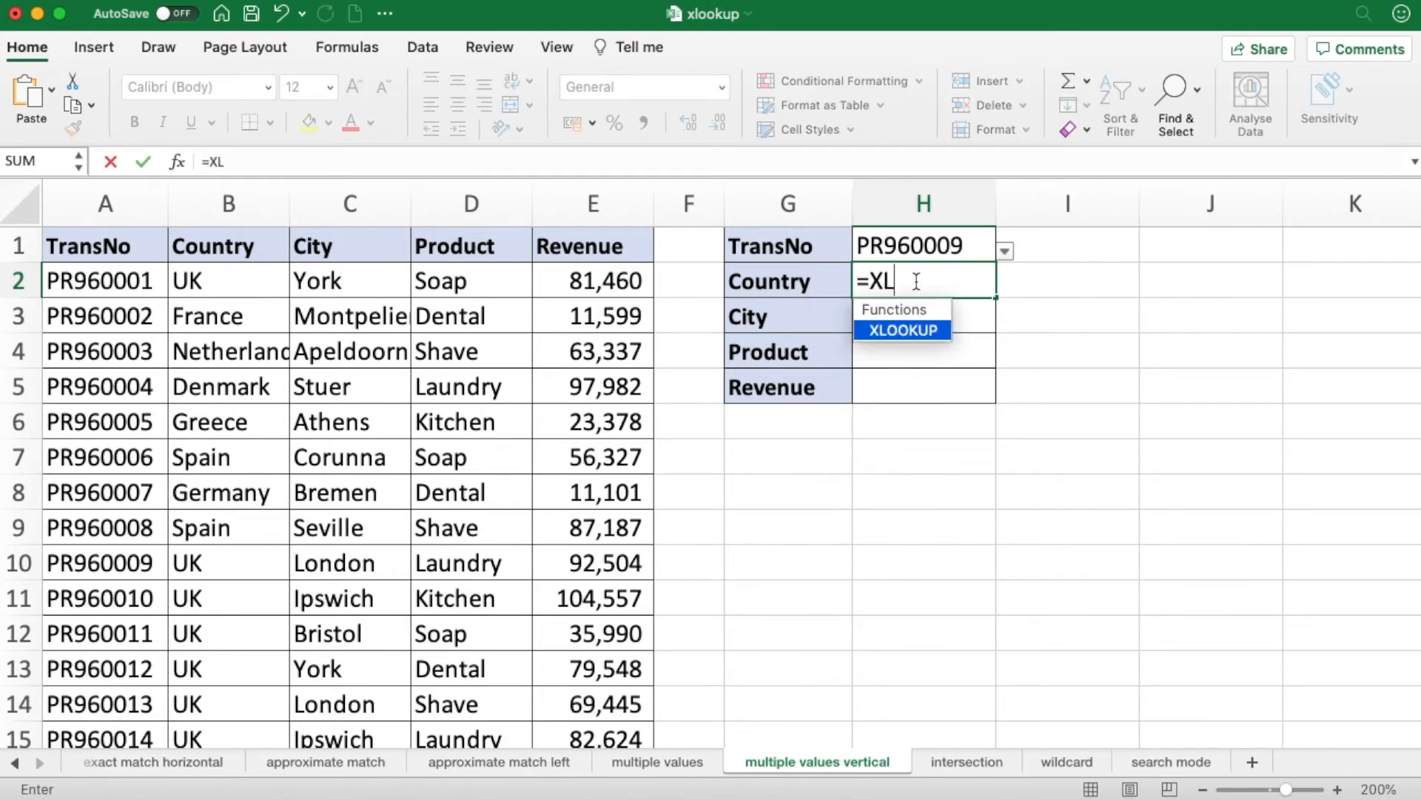
key(Tab)
click(958, 246)
text(,)
click(117, 210)
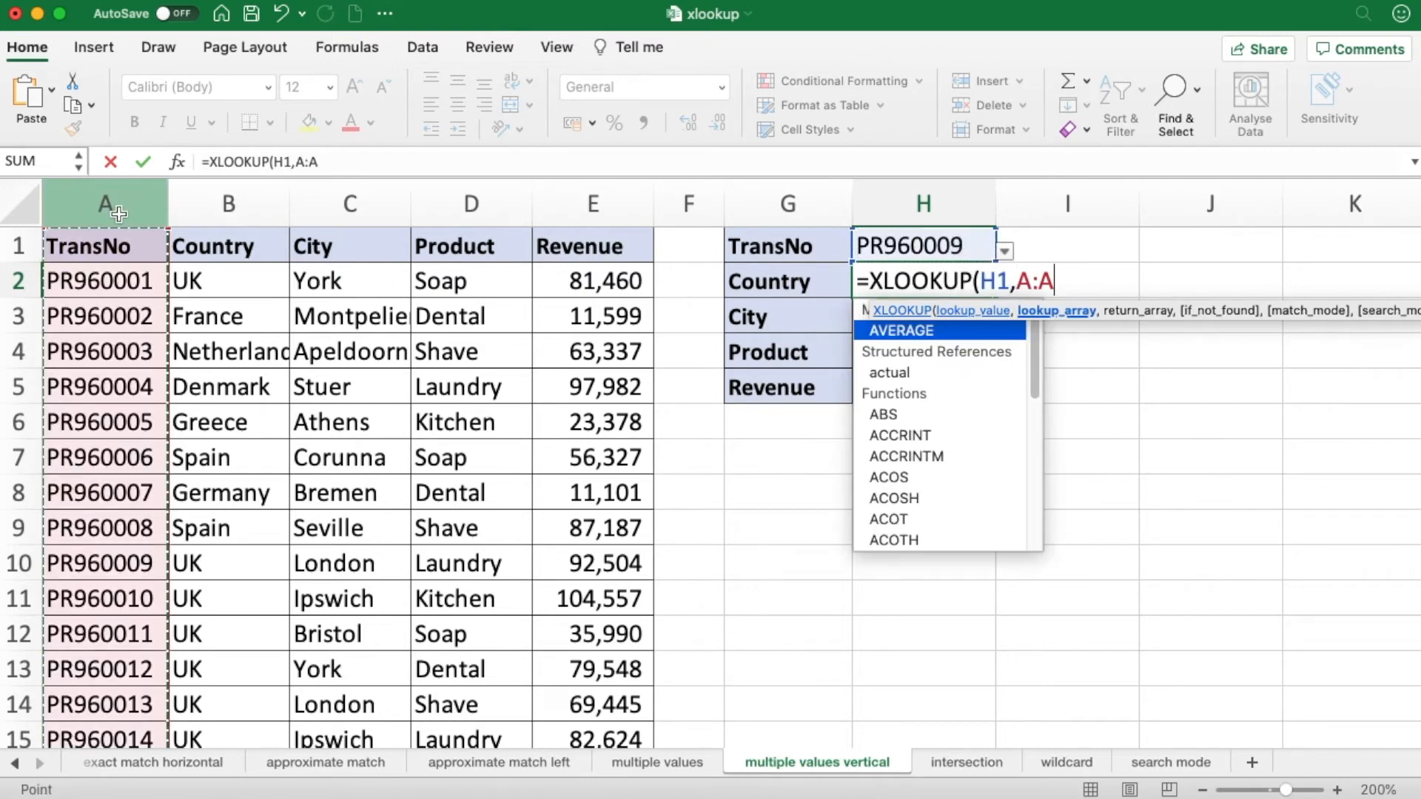
text(,)
drag(265, 207, 548, 214)
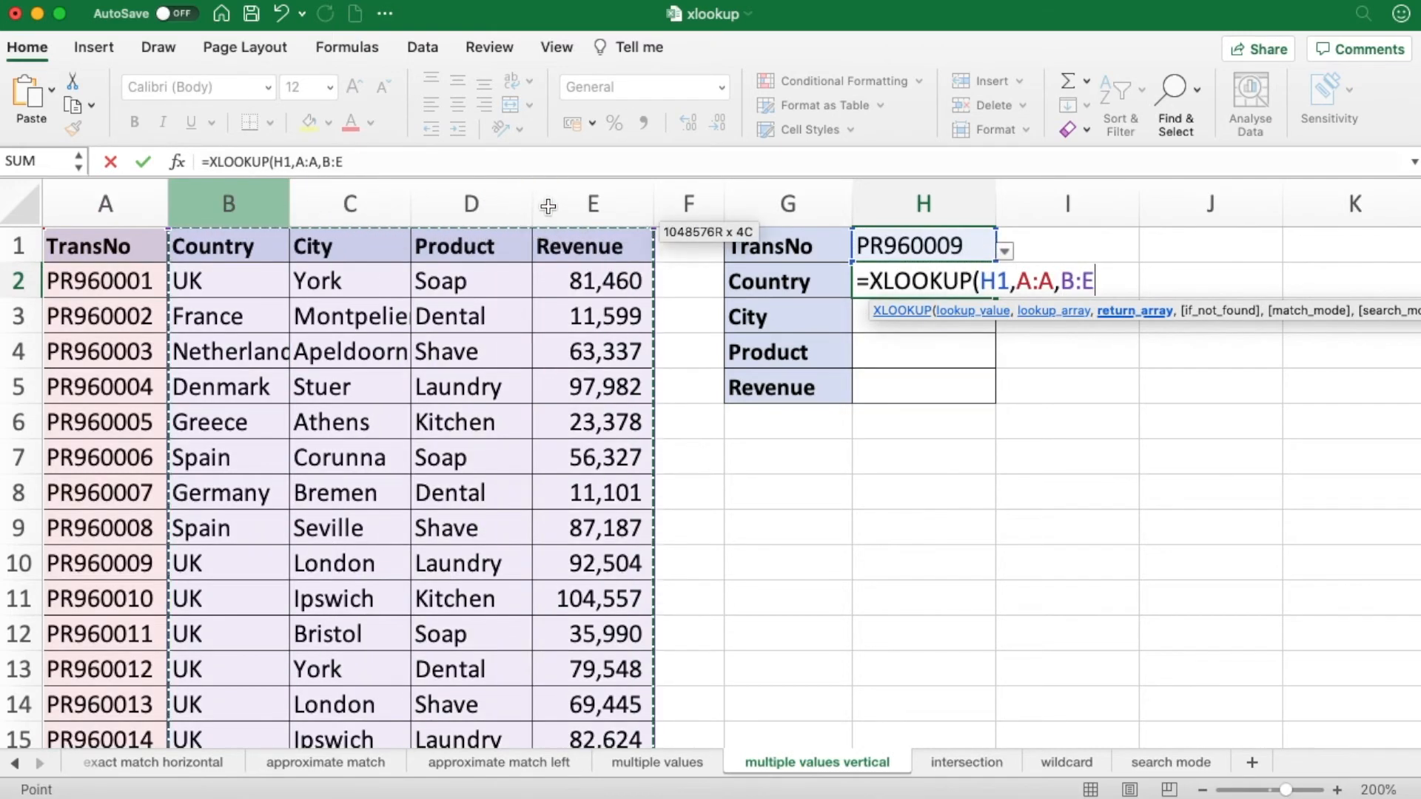
key(Return)
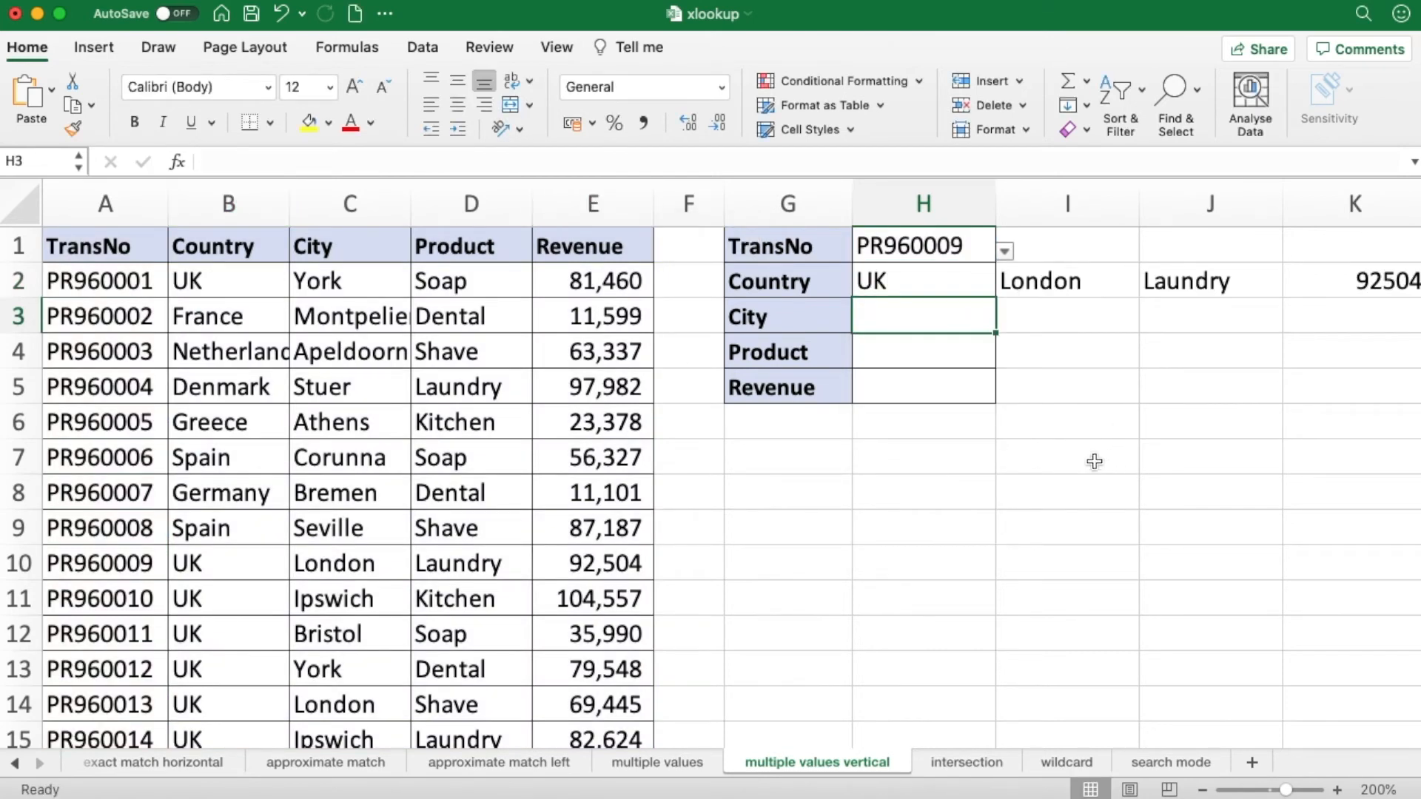
Wrap the Country cell H2's lookup in TRANSPOSE, making it =TRANSPOSE(XLOOKUP(H1,A:A,B:E)) to fill H2:H5 vertically
drag(920, 279, 923, 374)
click(917, 287)
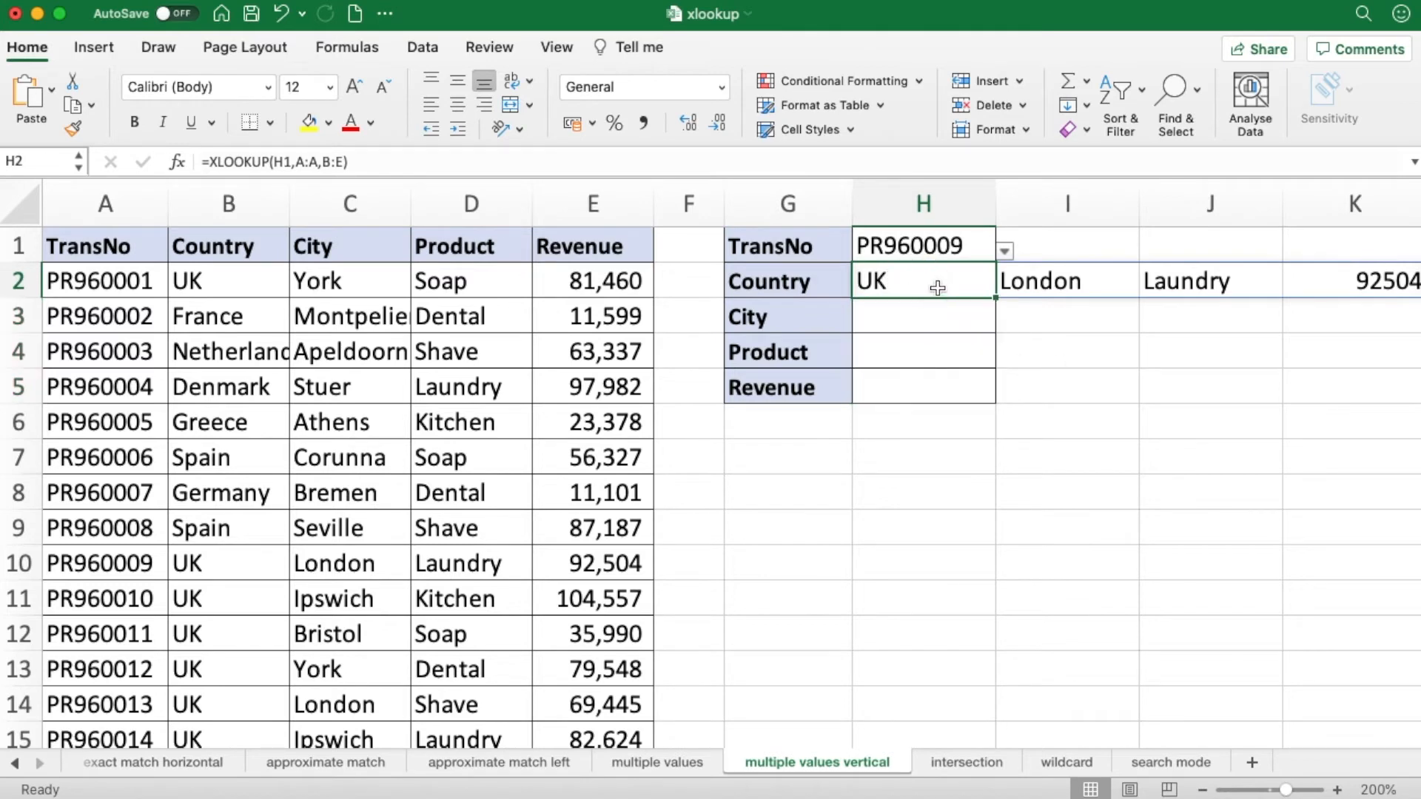
double_click(933, 281)
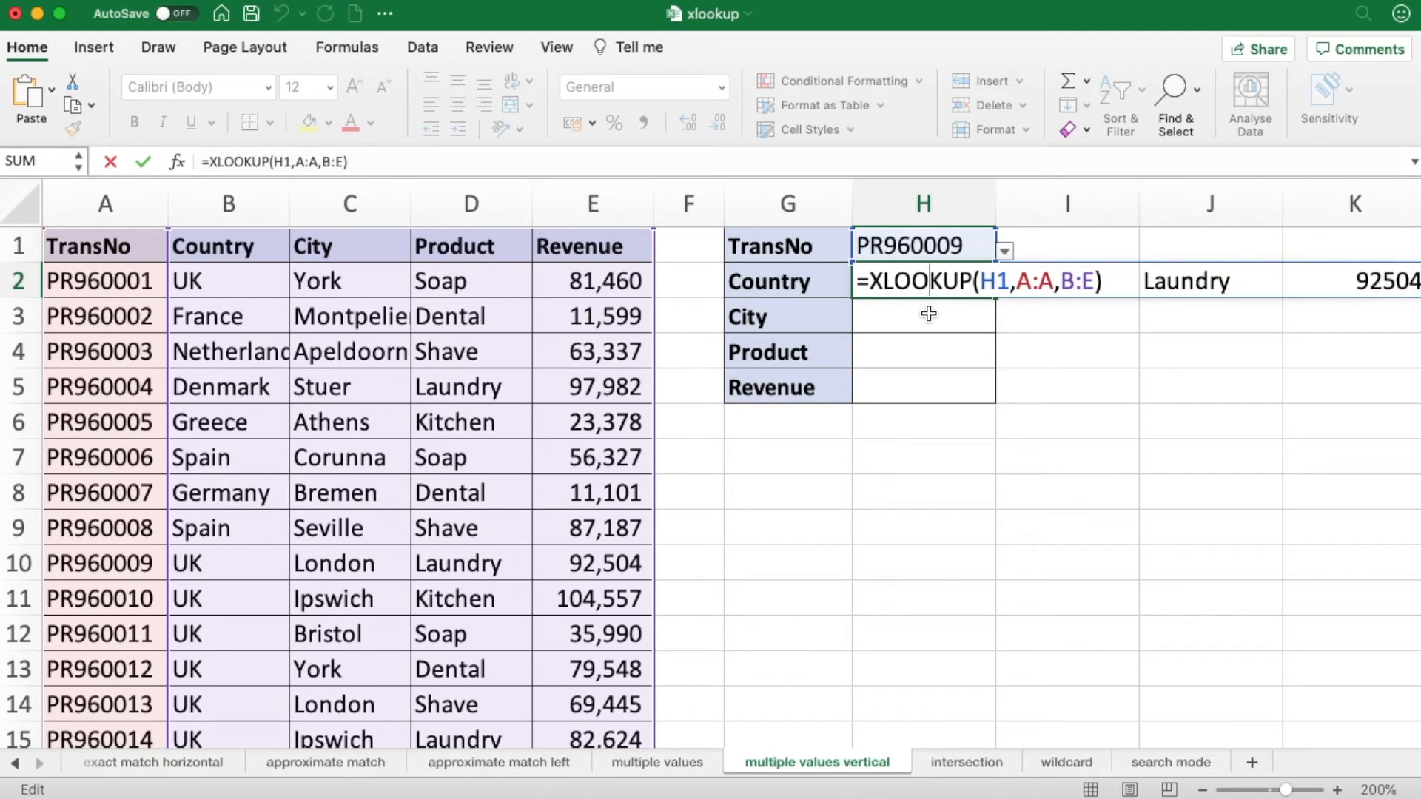
key(Return)
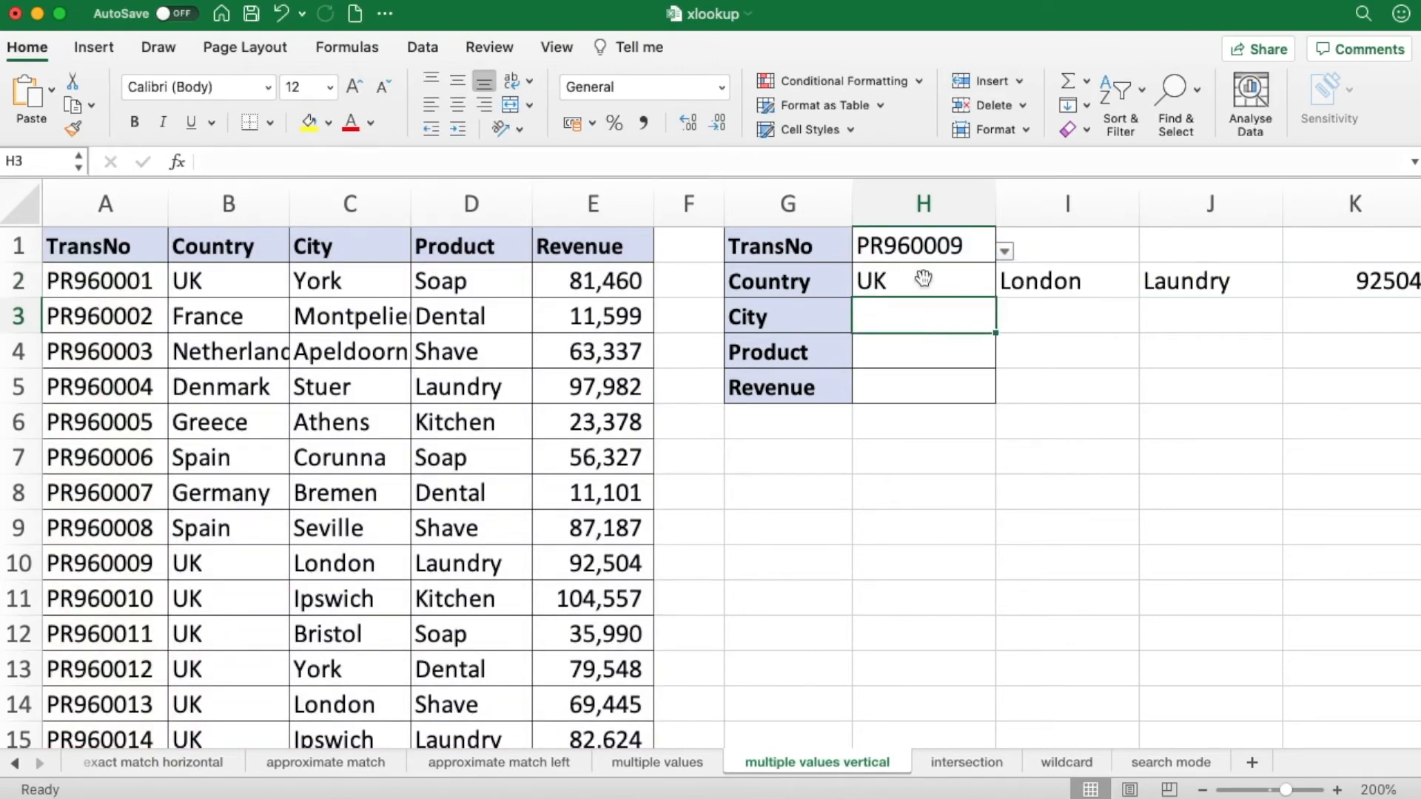
double_click(923, 278)
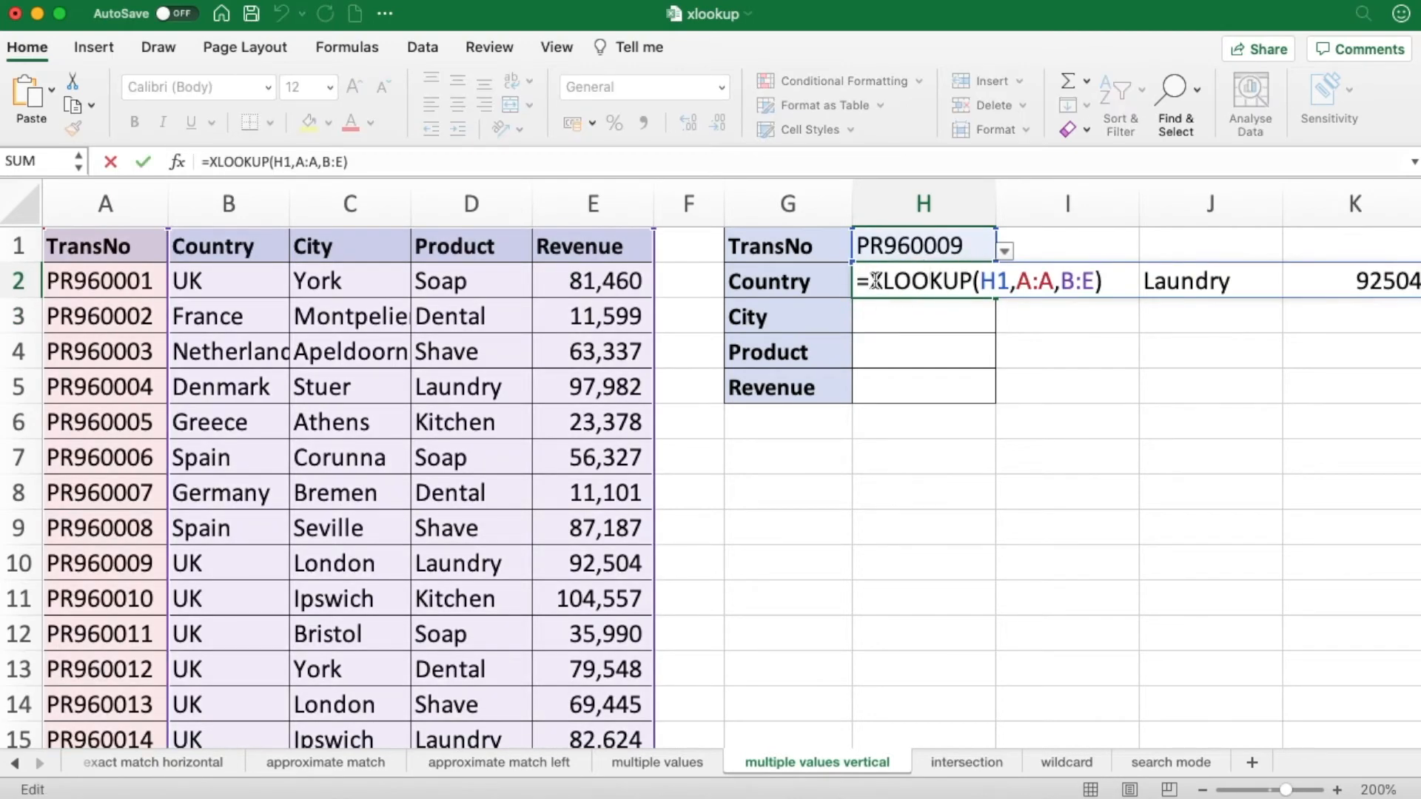
text(TRANS)
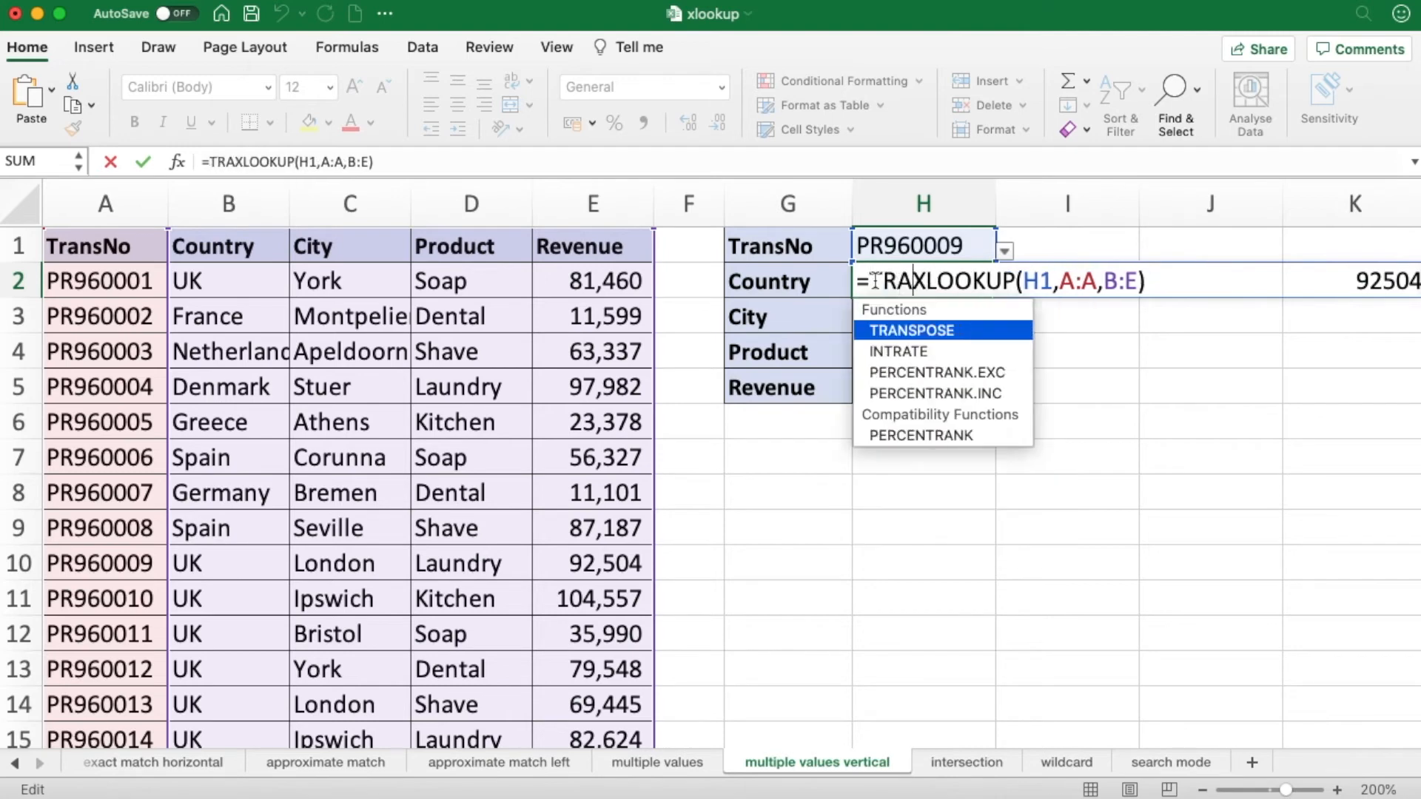
text(POSE)
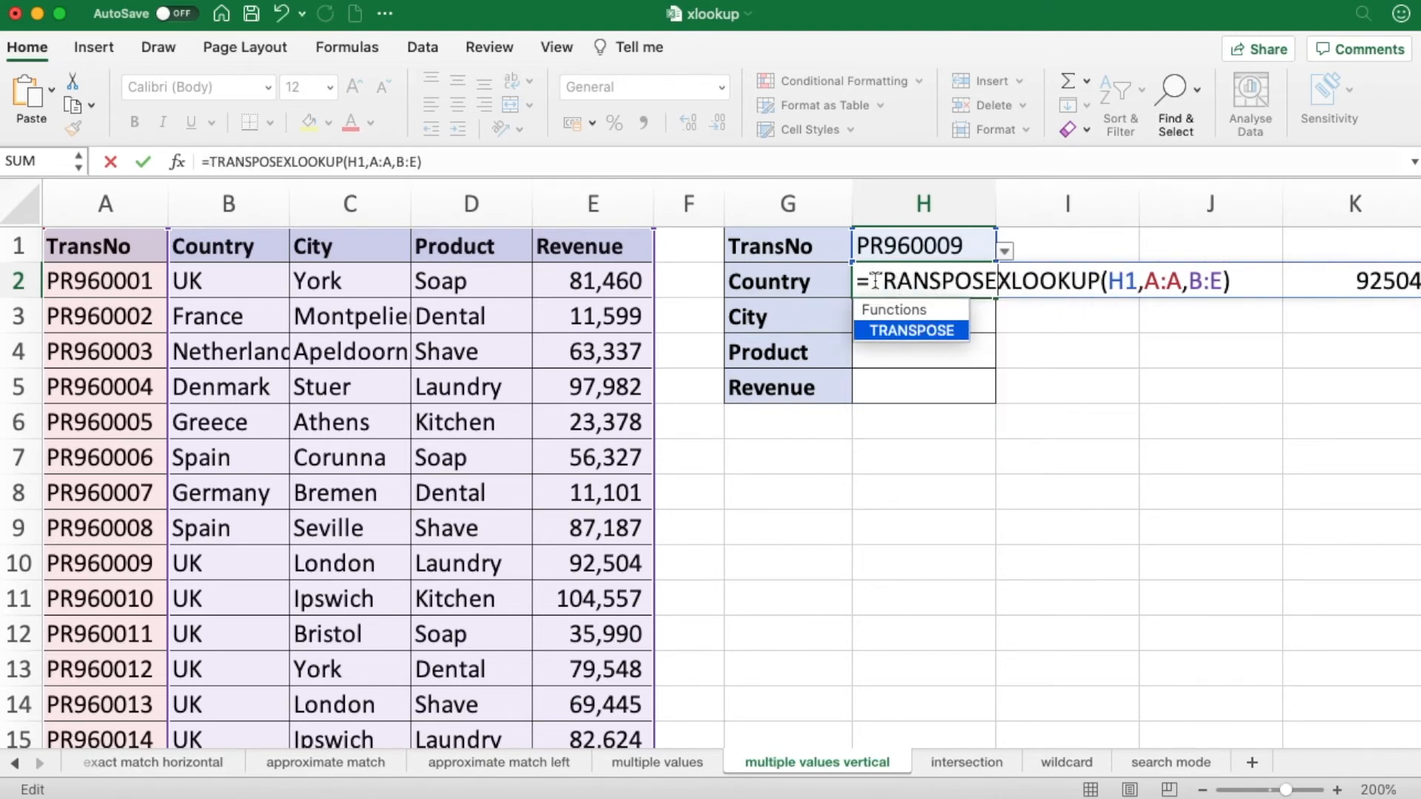
text(()
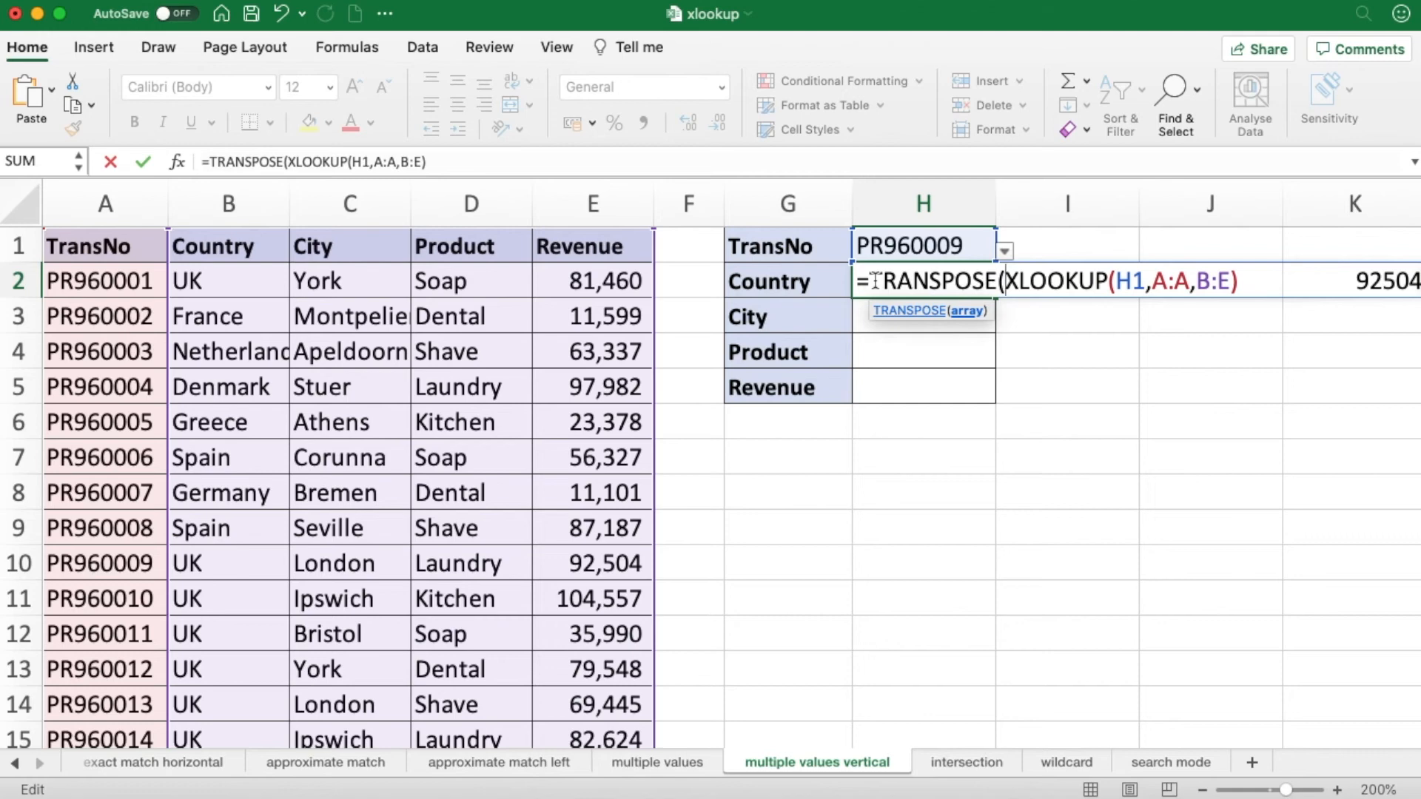
click(1250, 274)
text())
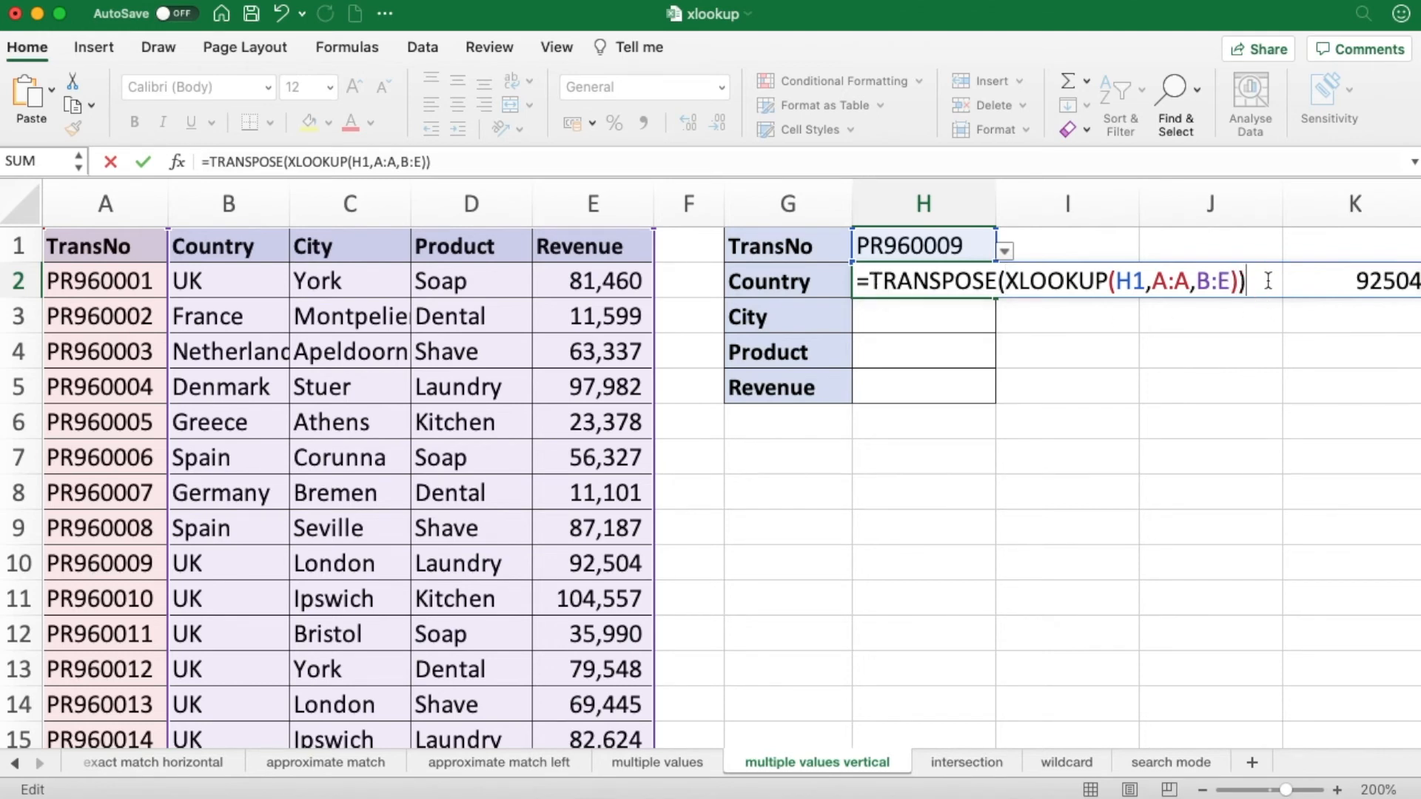
key(Return)
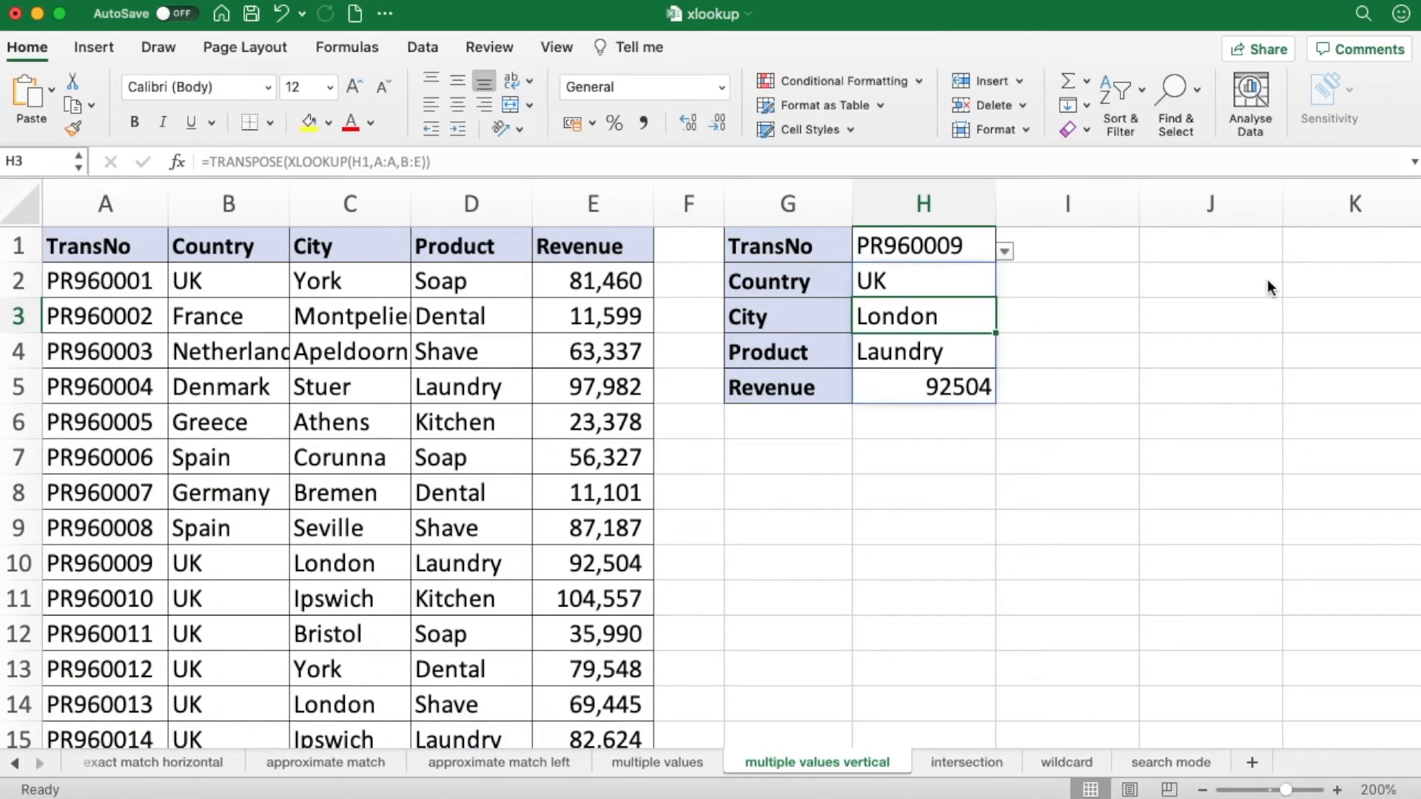
Review the formula in H2 and test it by choosing TransNo PR960005, PR960007 and finally PR960010 in H1
double_click(912, 283)
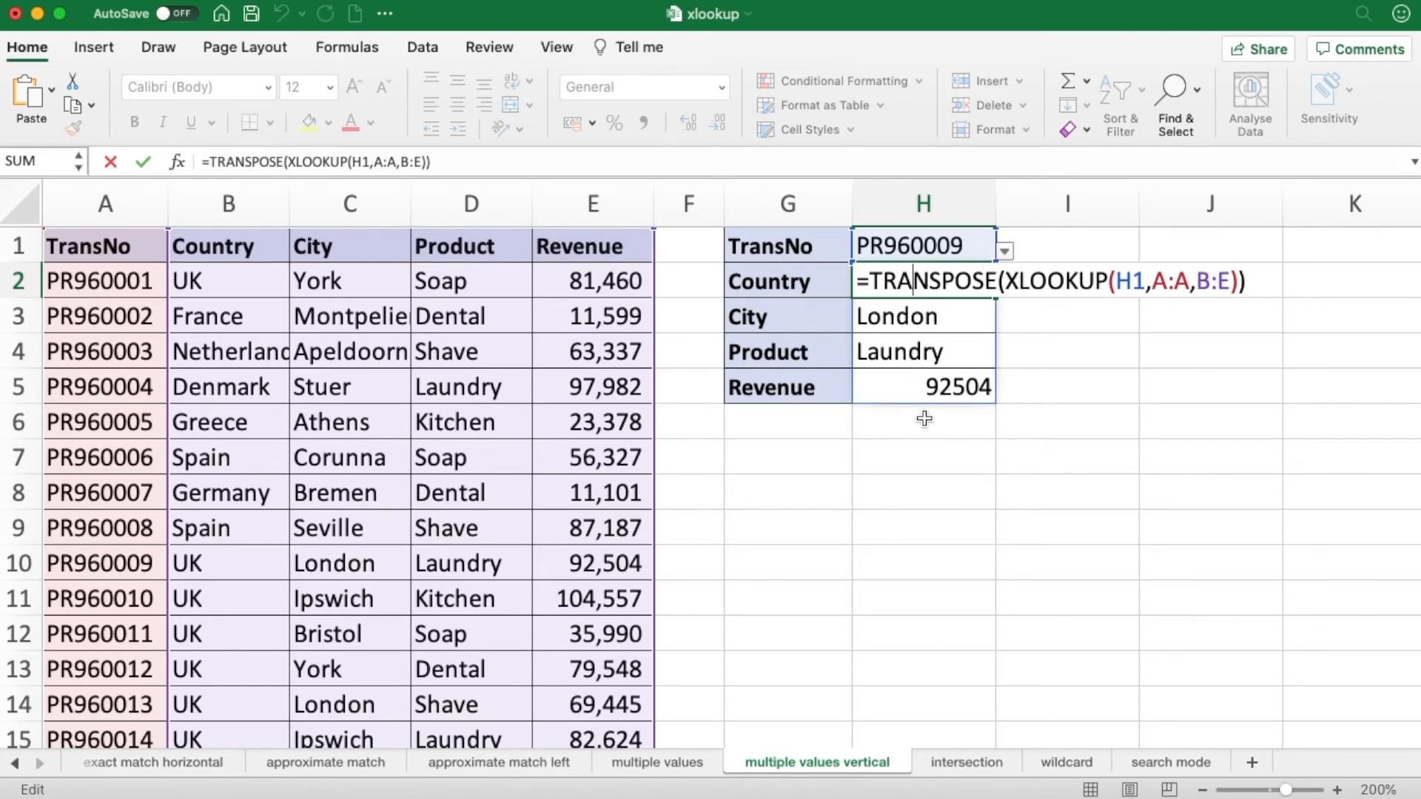
click(915, 429)
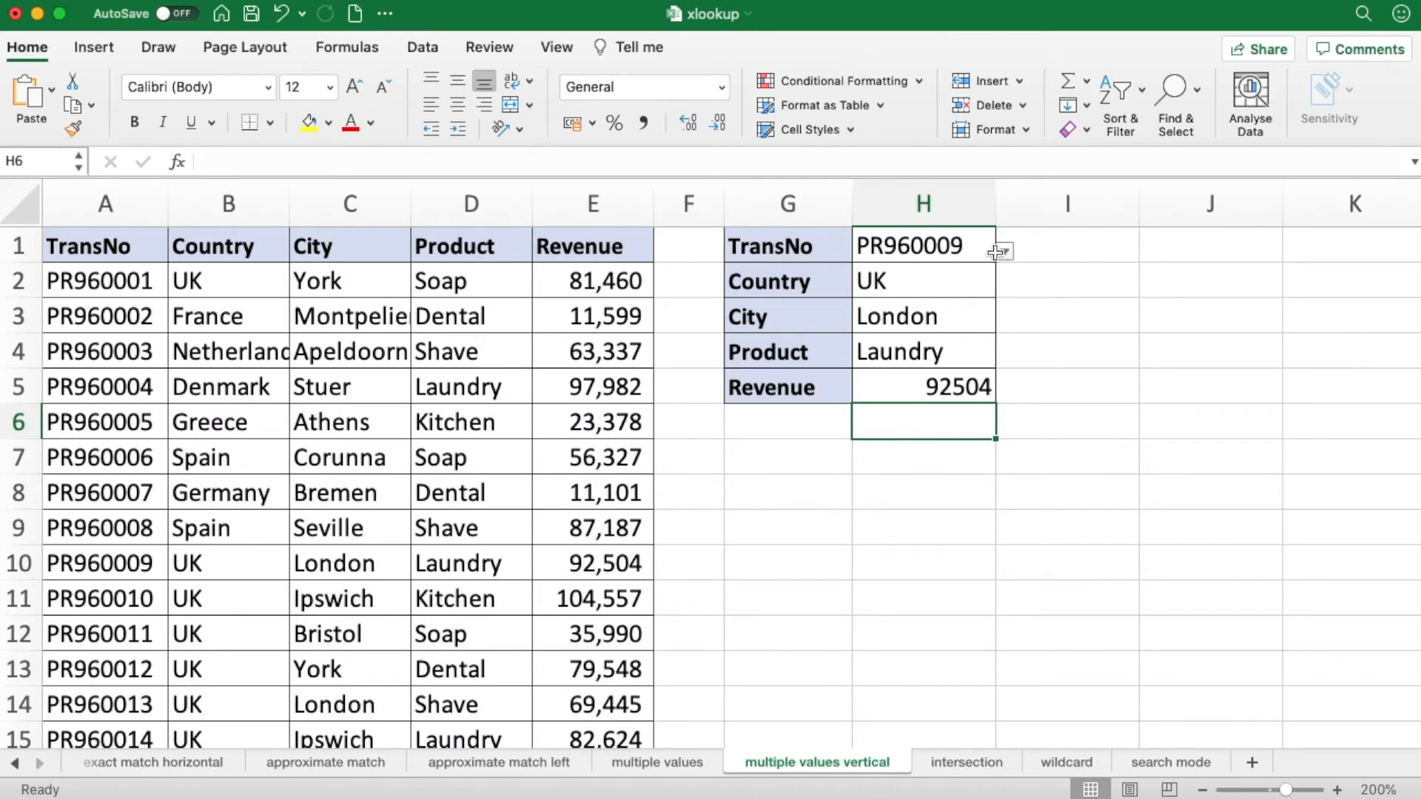
click(977, 250)
click(1005, 252)
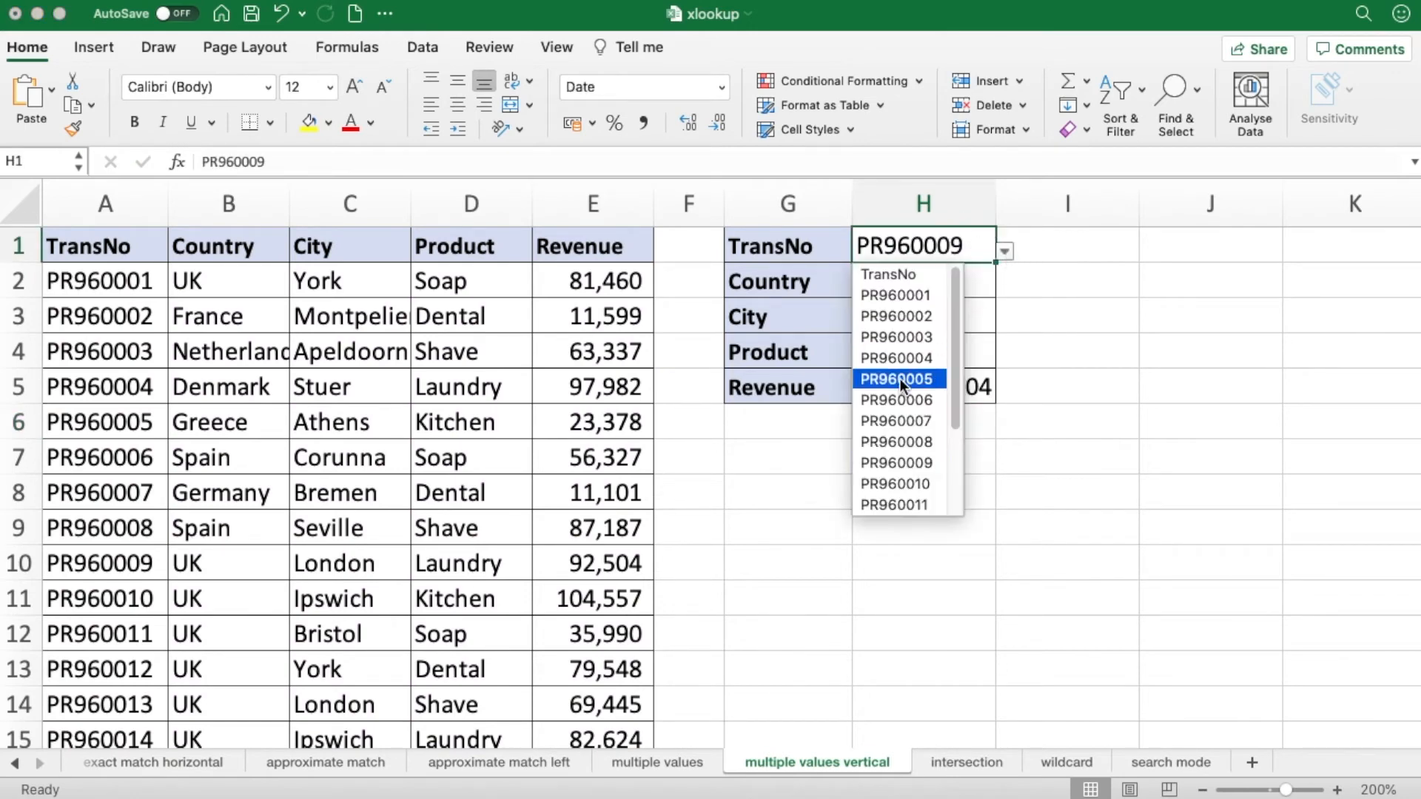
click(900, 379)
click(1004, 252)
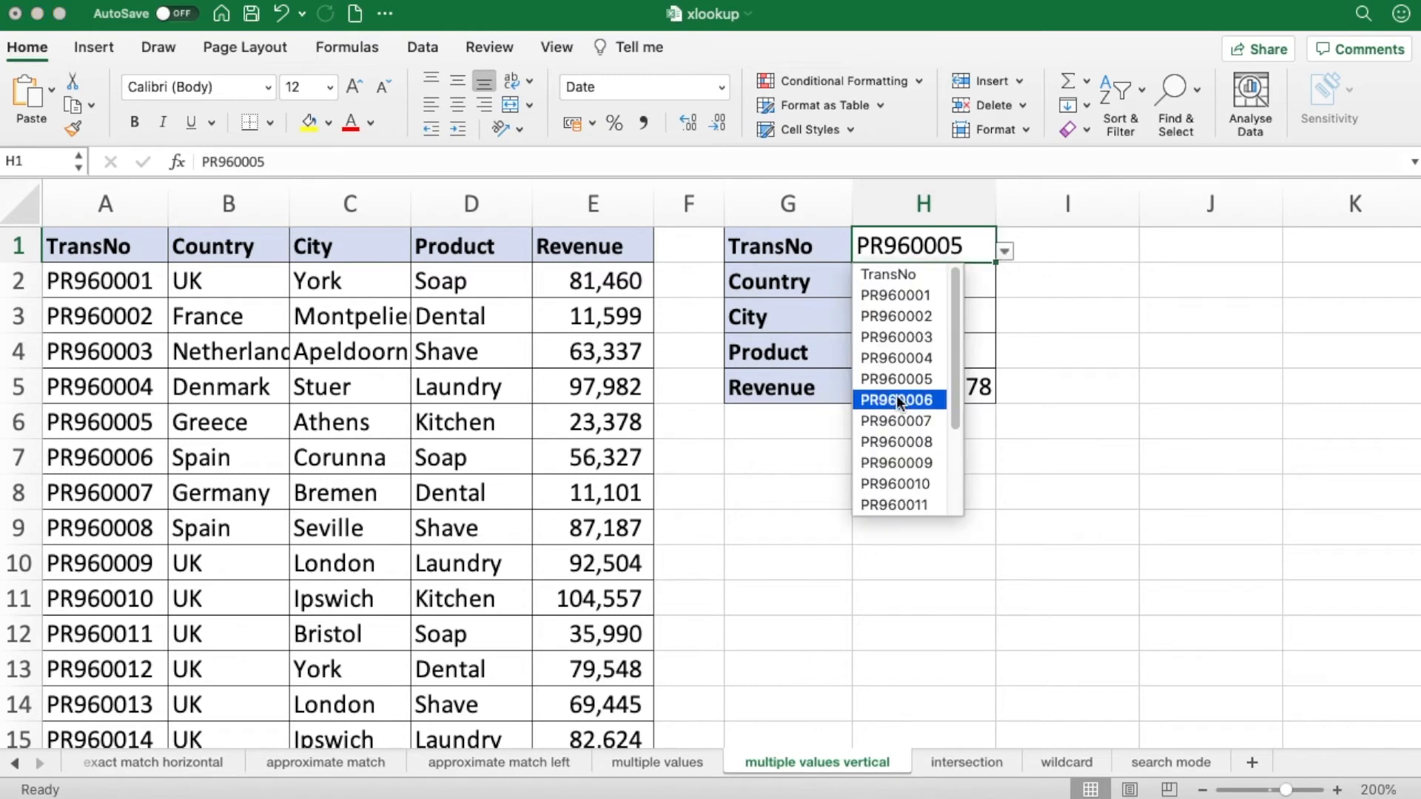
click(885, 418)
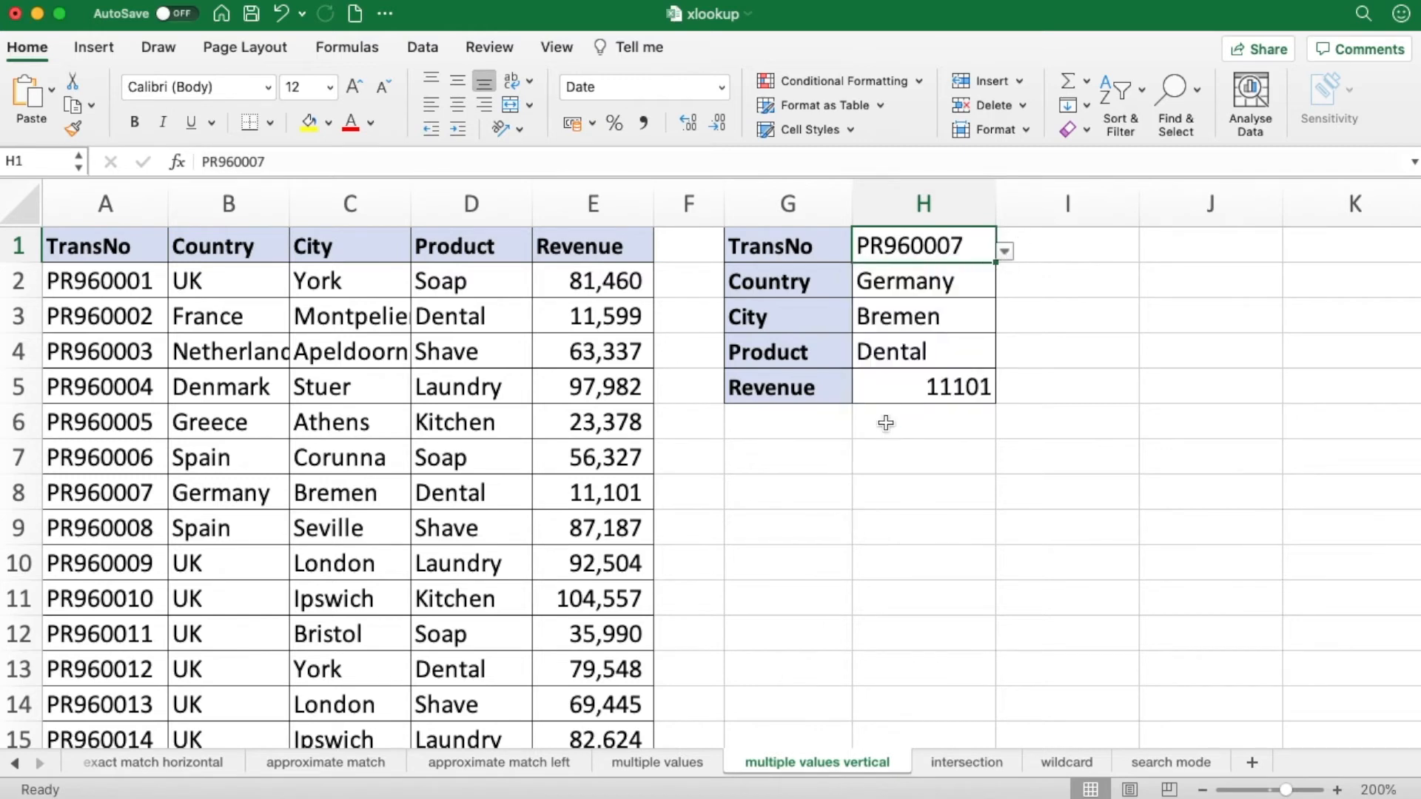
click(1005, 252)
click(927, 485)
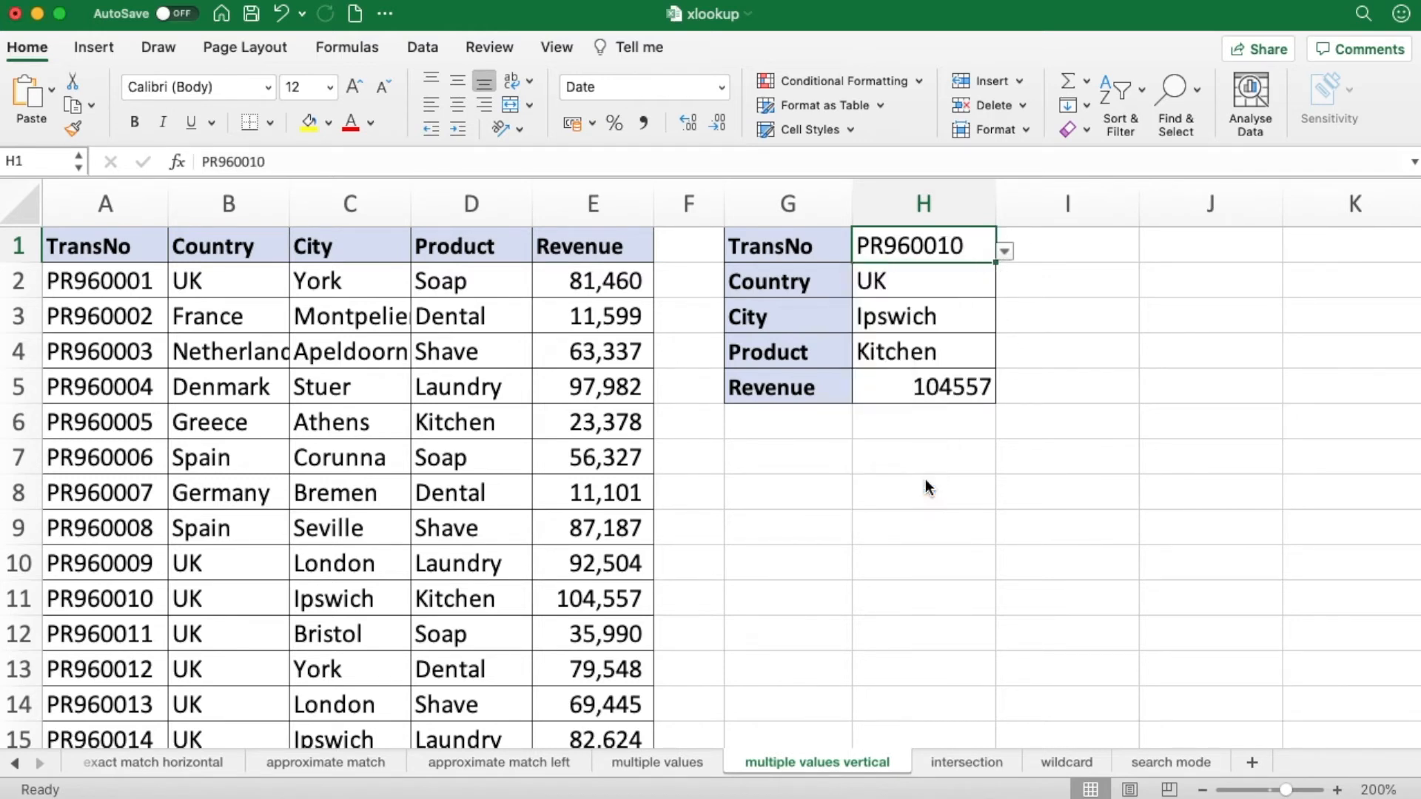
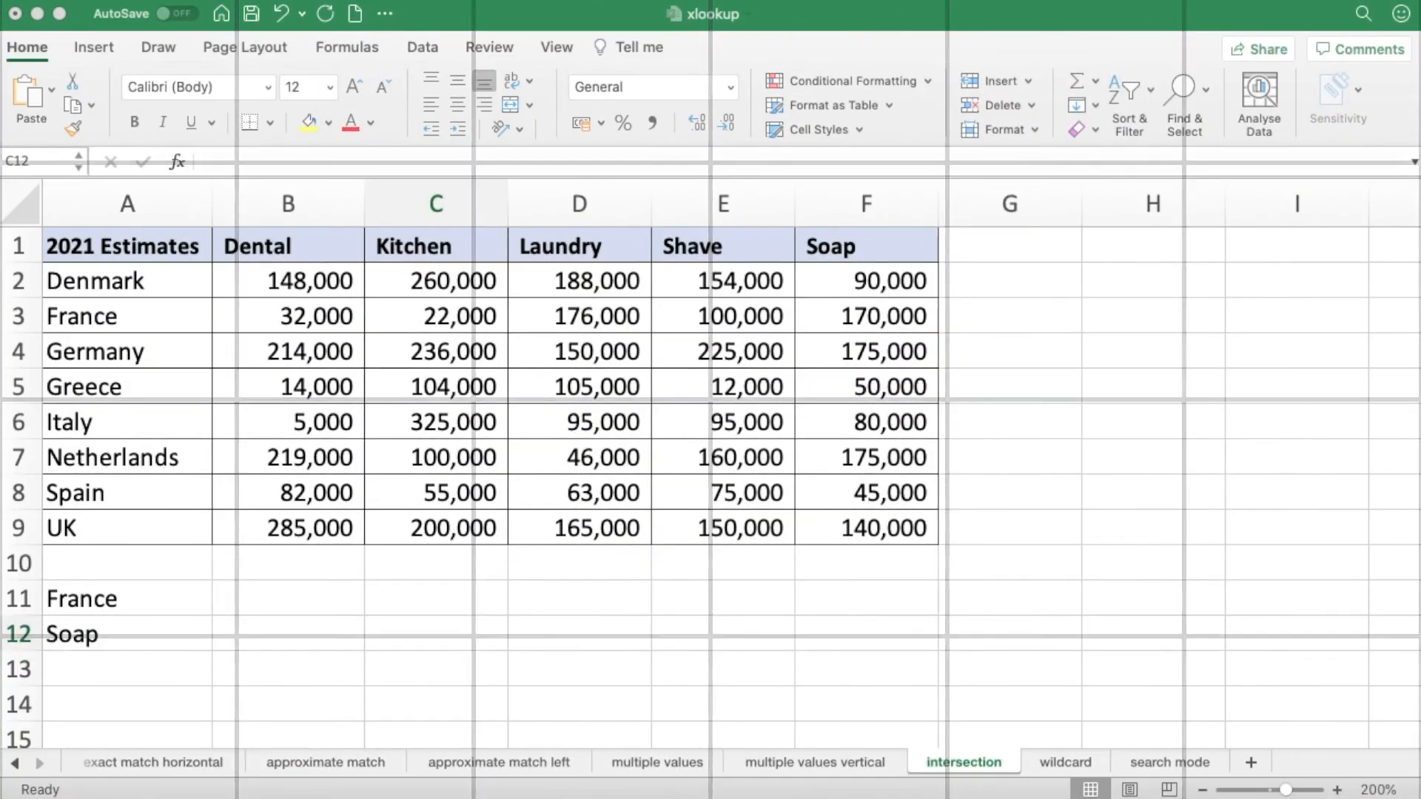
On the intersection sheet, examine the countries in A2:A9, product headings in B1:F1, estimates in B2:F9 and criteria in A11:A12
click(452, 621)
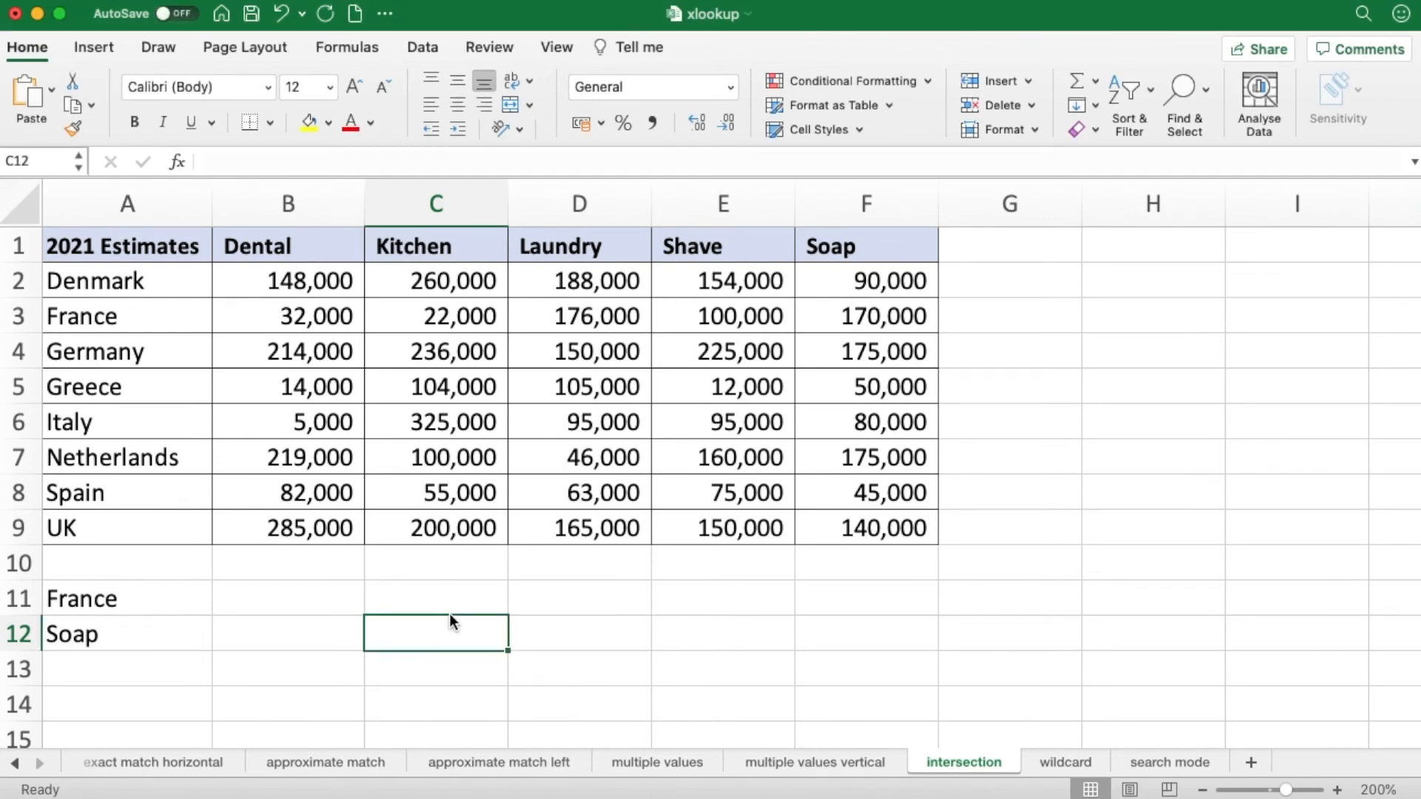
drag(156, 283, 148, 526)
drag(329, 256, 847, 257)
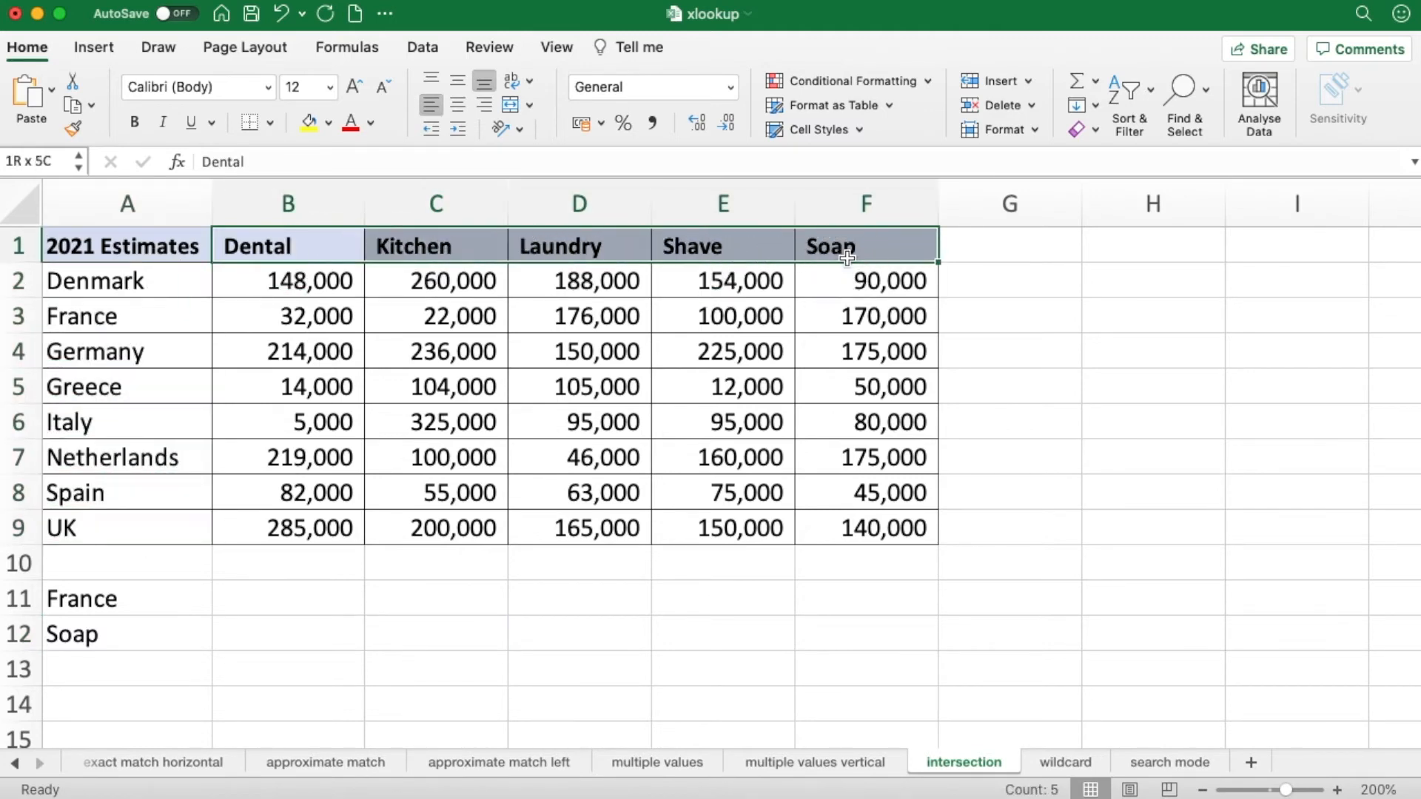
drag(330, 275, 825, 353)
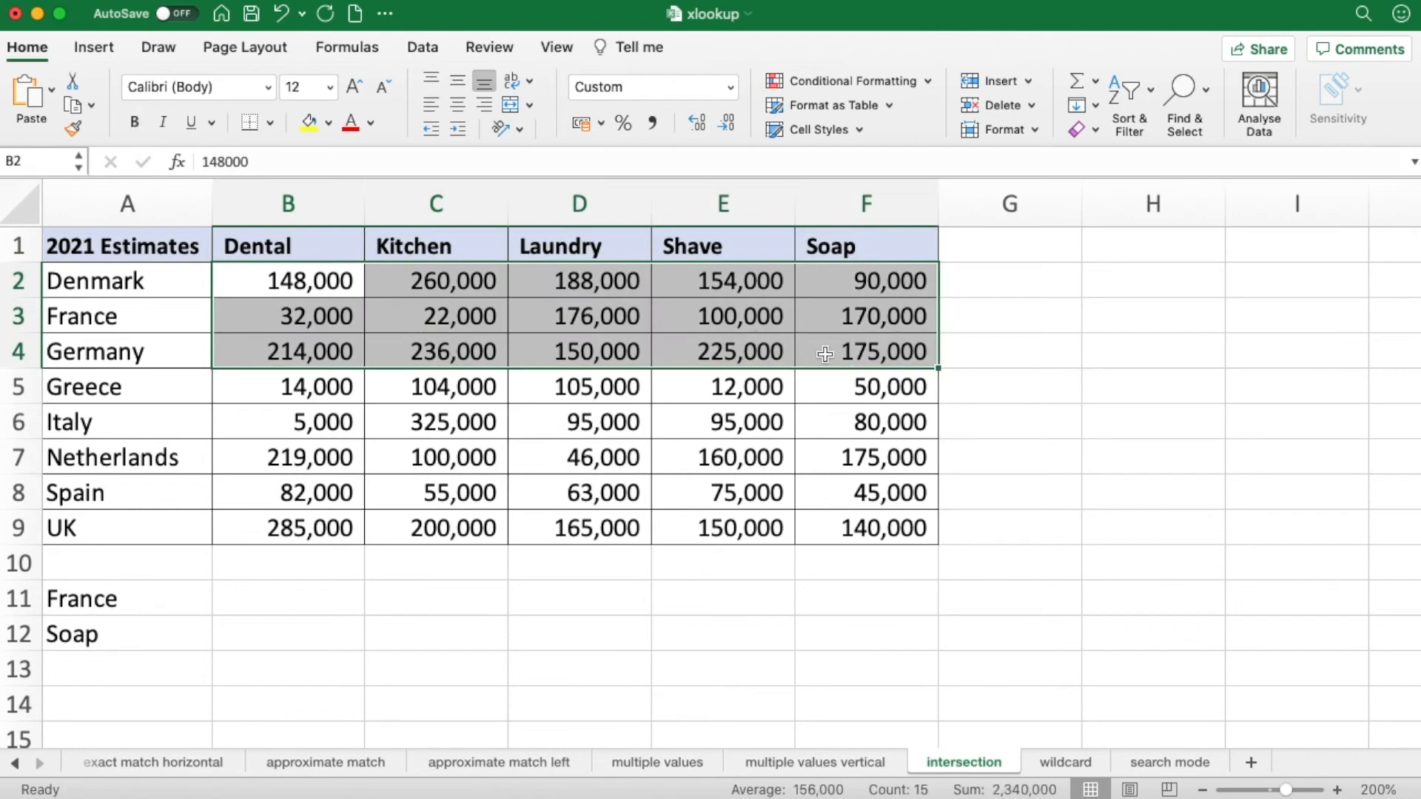
drag(330, 279, 833, 520)
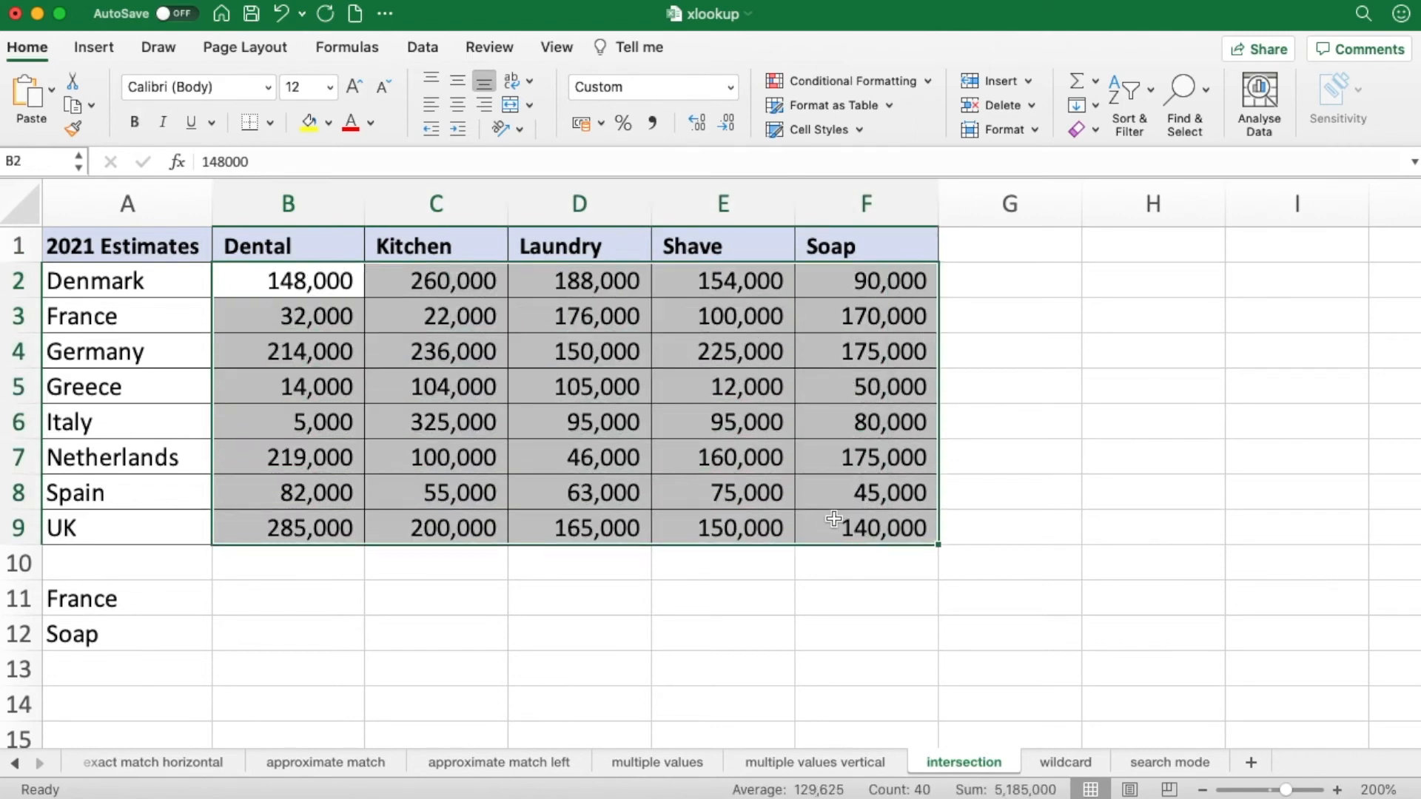
click(285, 600)
click(112, 598)
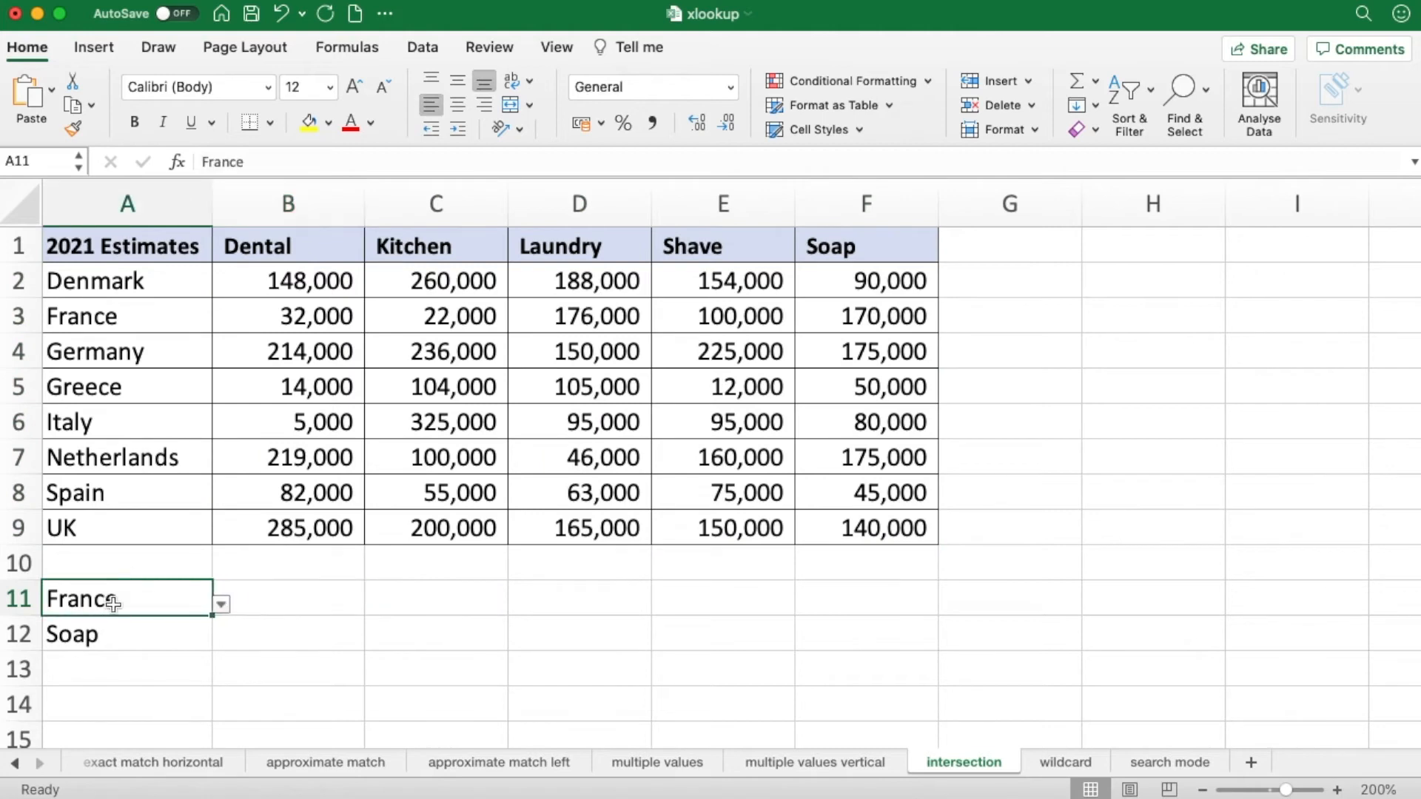
click(117, 636)
click(415, 594)
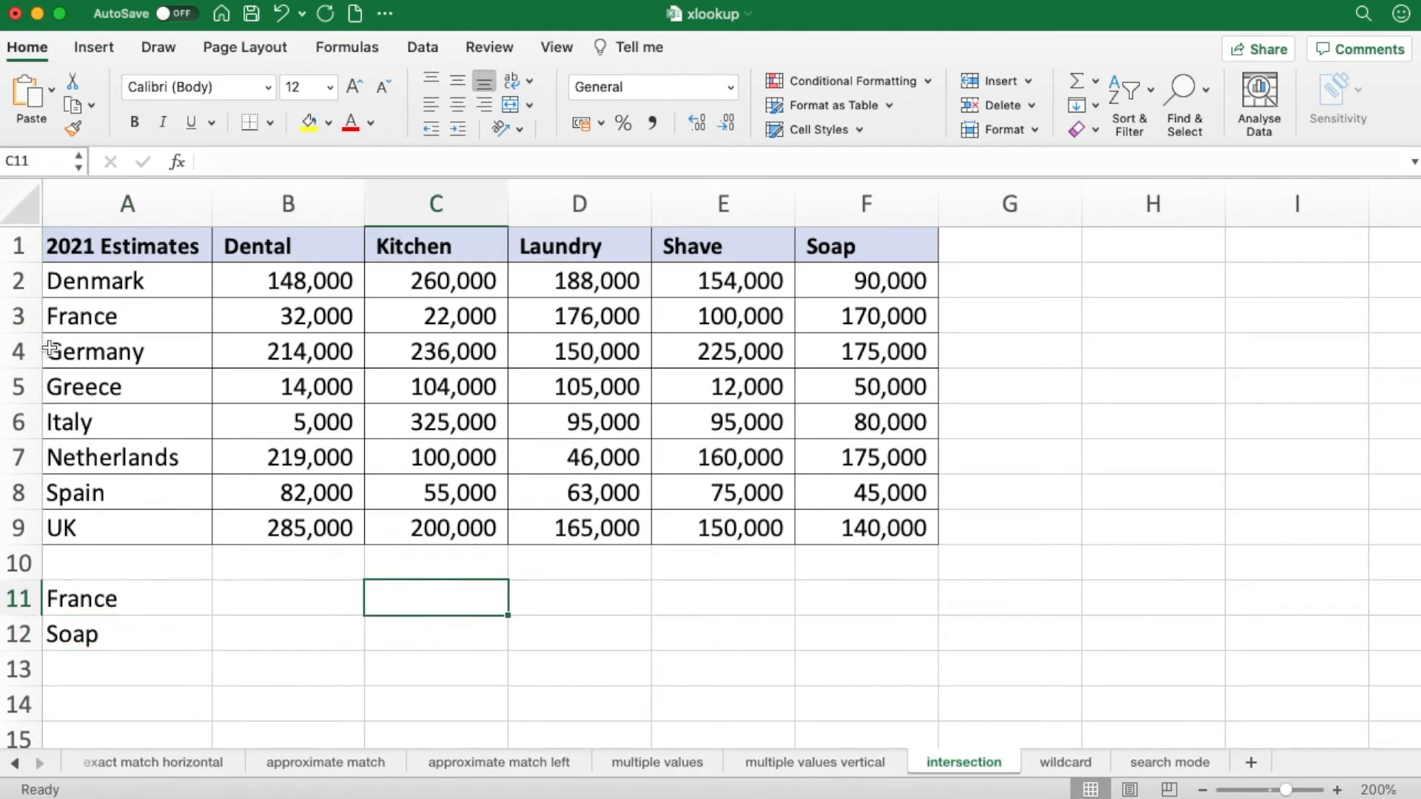
Highlight the France row together with the Soap column and select the cell where they intersect
click(26, 317)
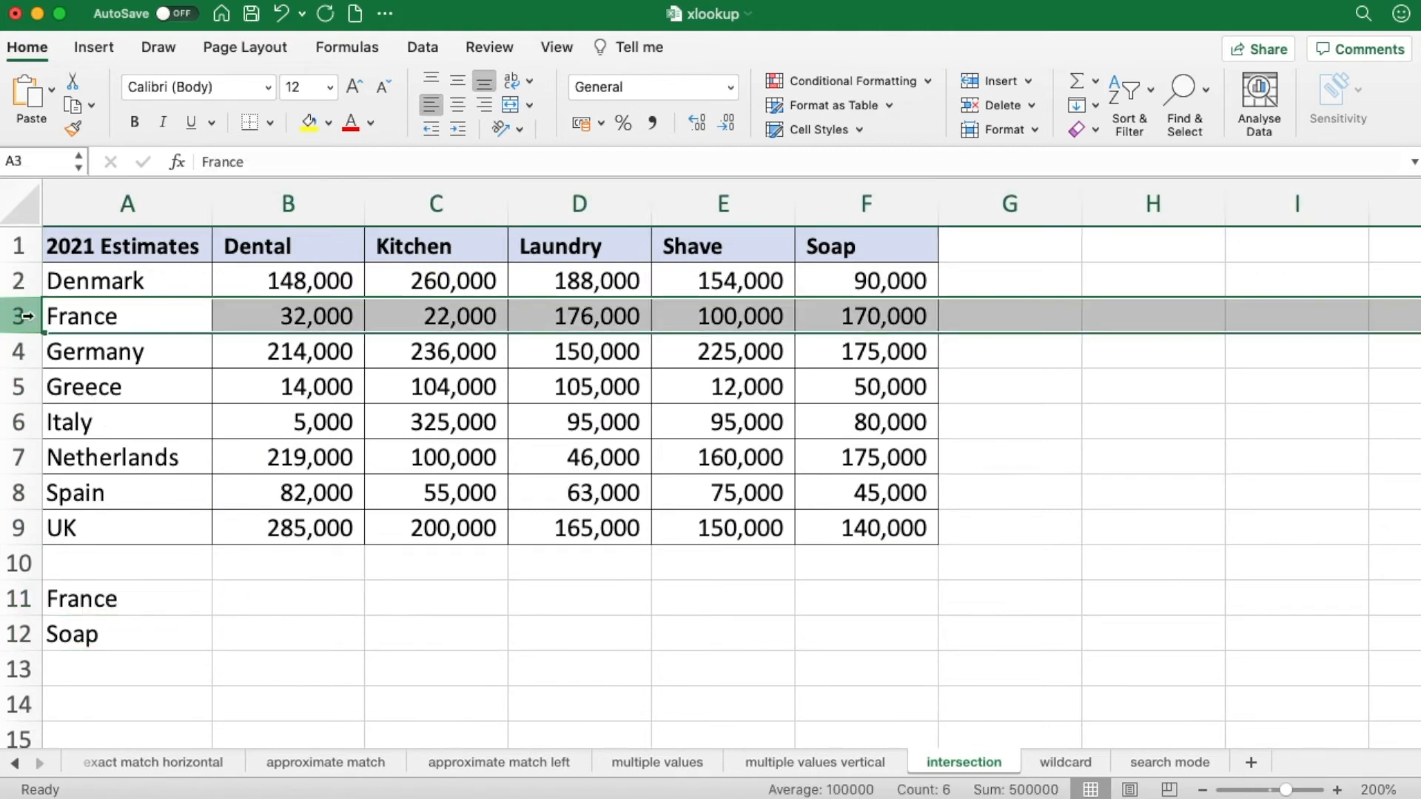
super+click(827, 206)
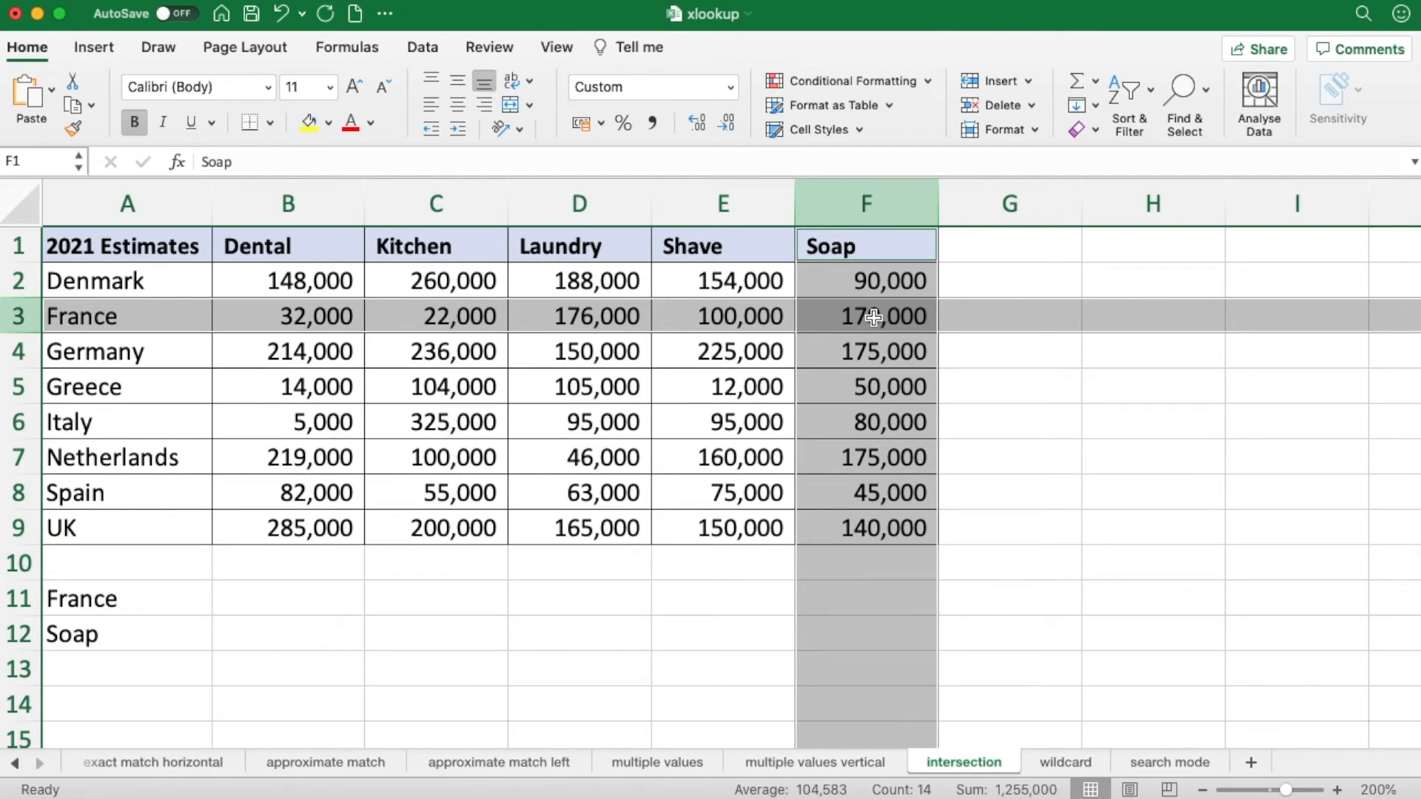
click(873, 318)
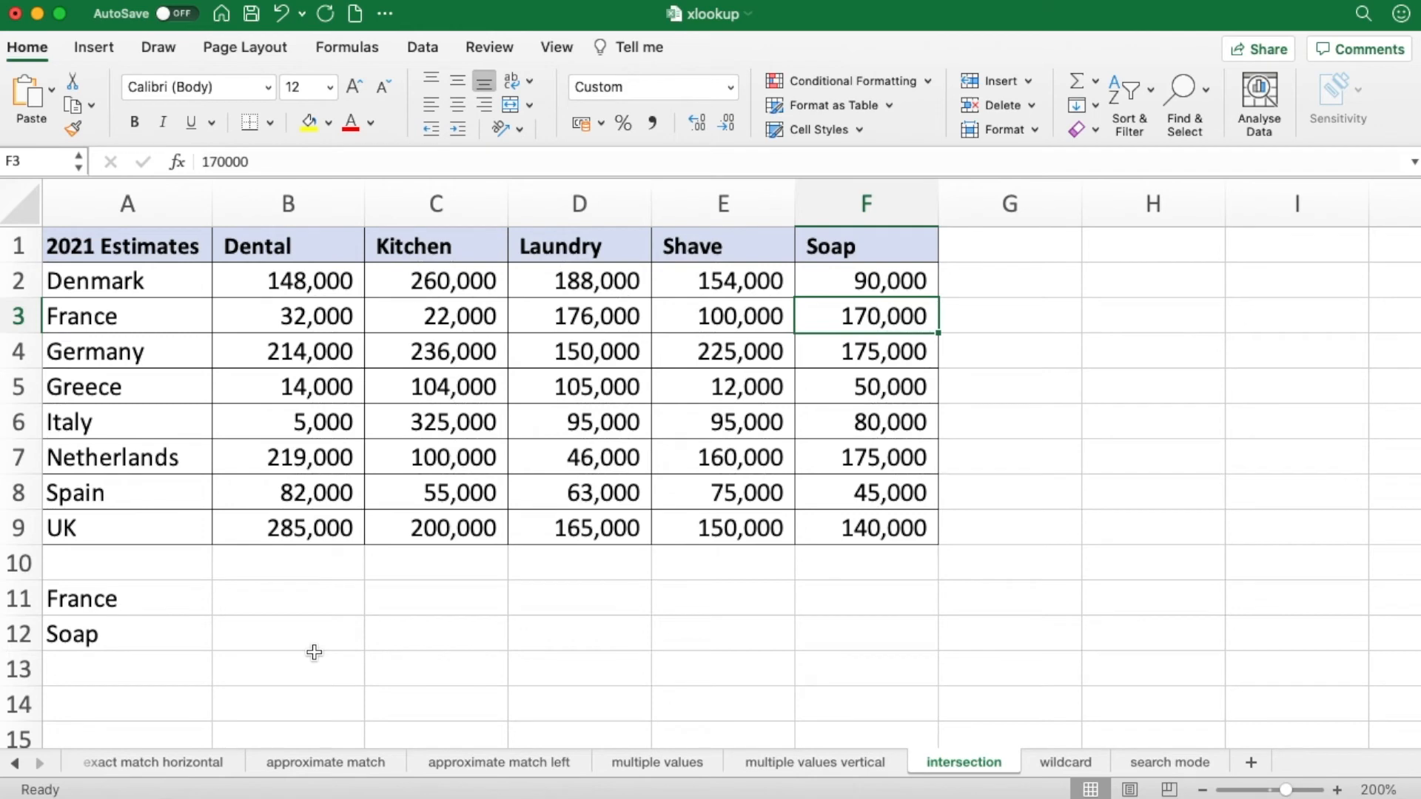
Inspect the choices available for the product in A12 and the country in A11, keeping Soap and France
click(145, 597)
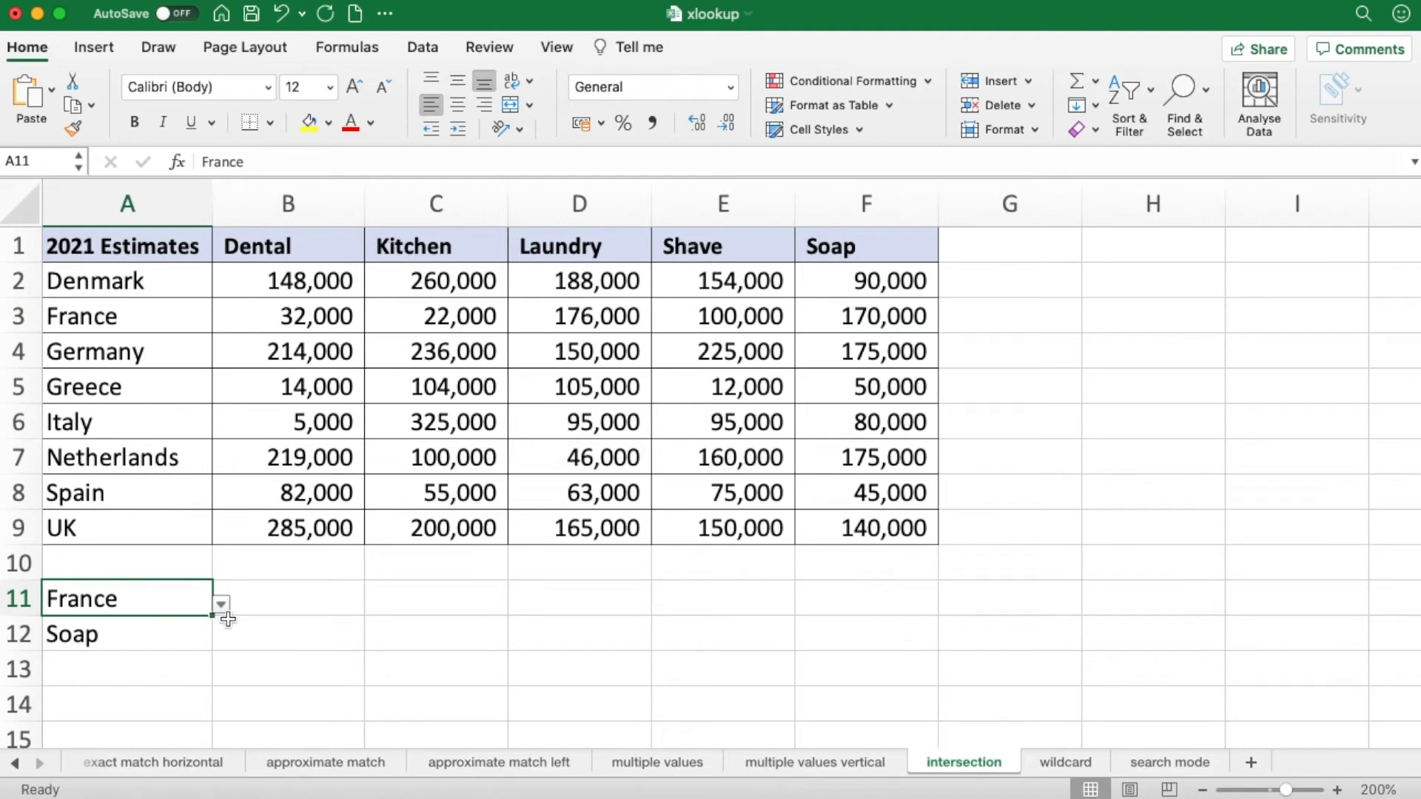
click(173, 631)
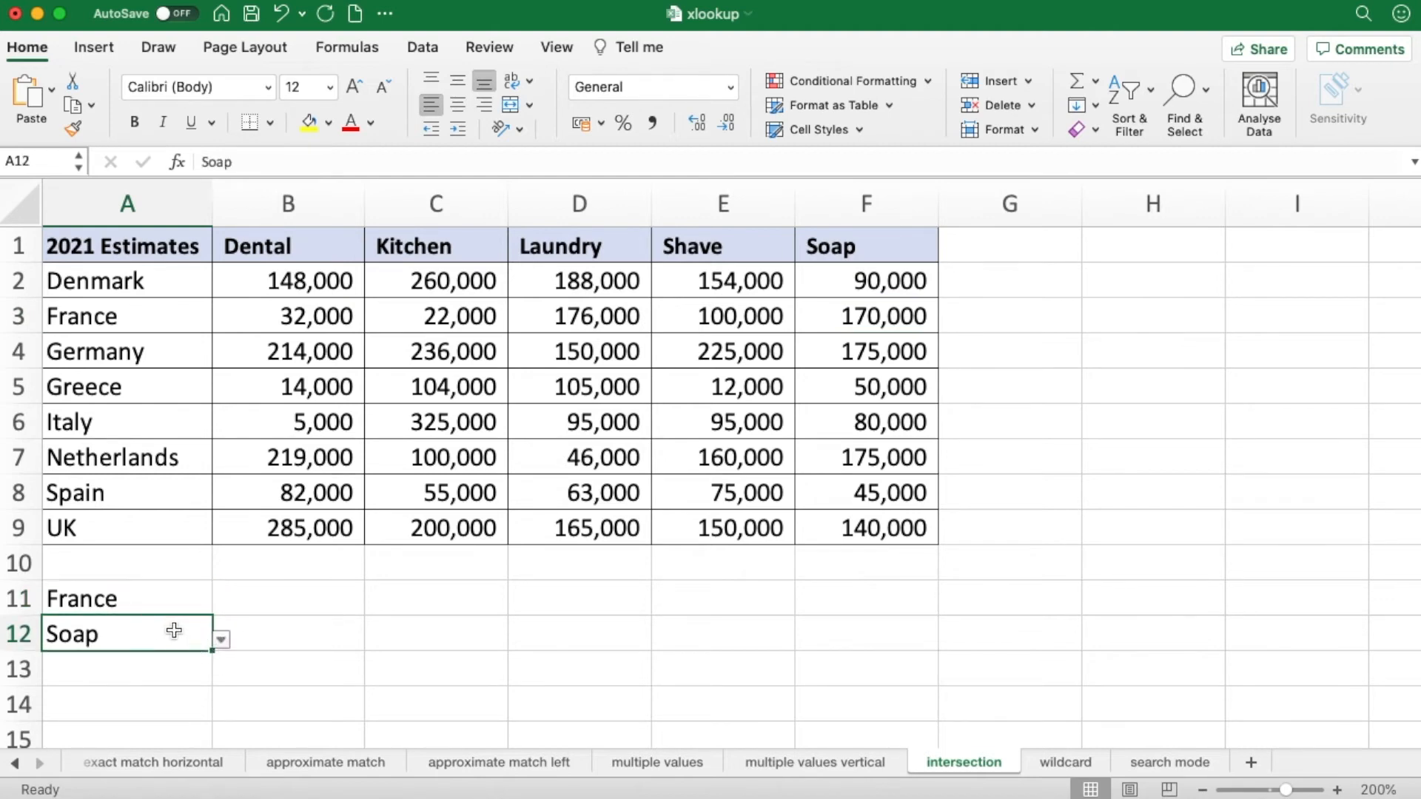
click(221, 640)
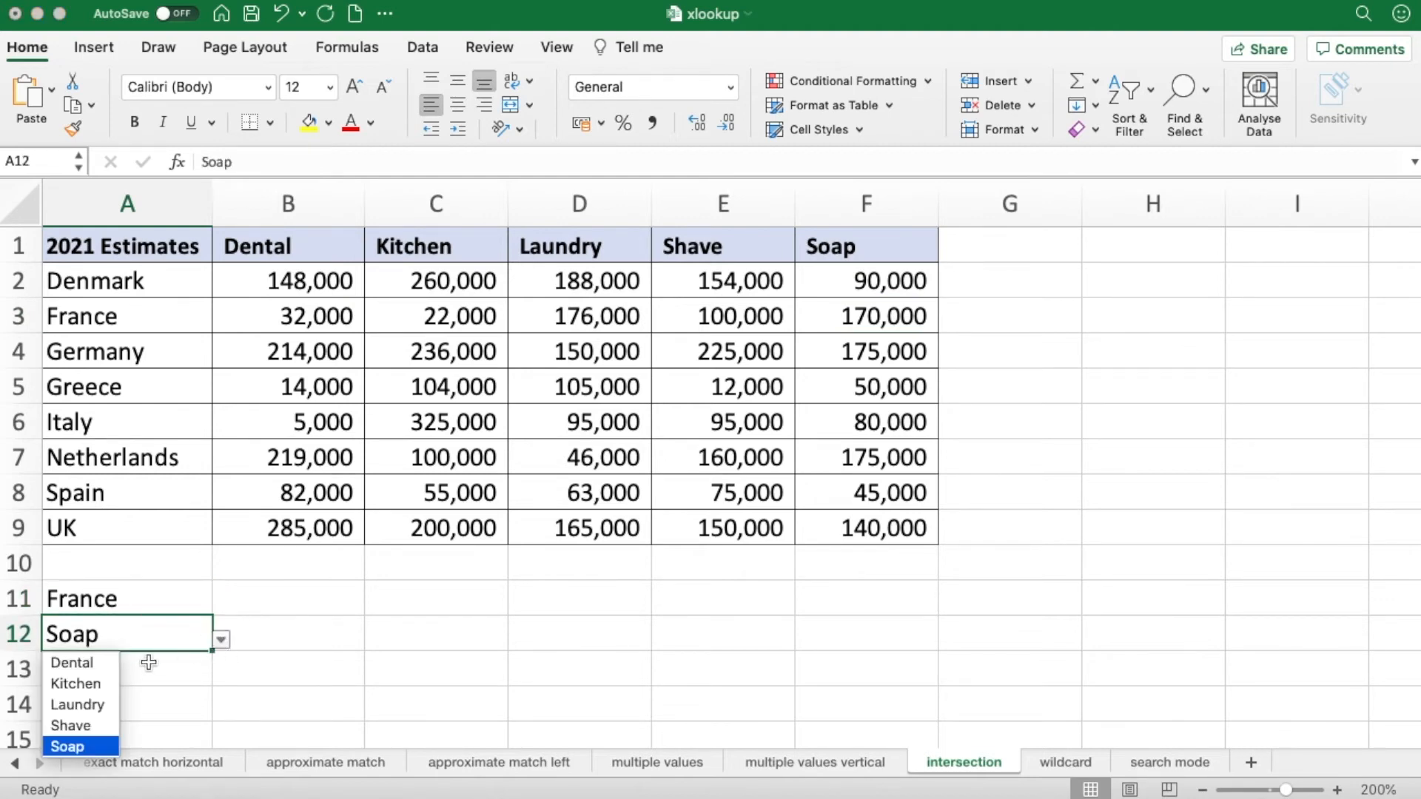
click(175, 596)
key(F2)
click(179, 596)
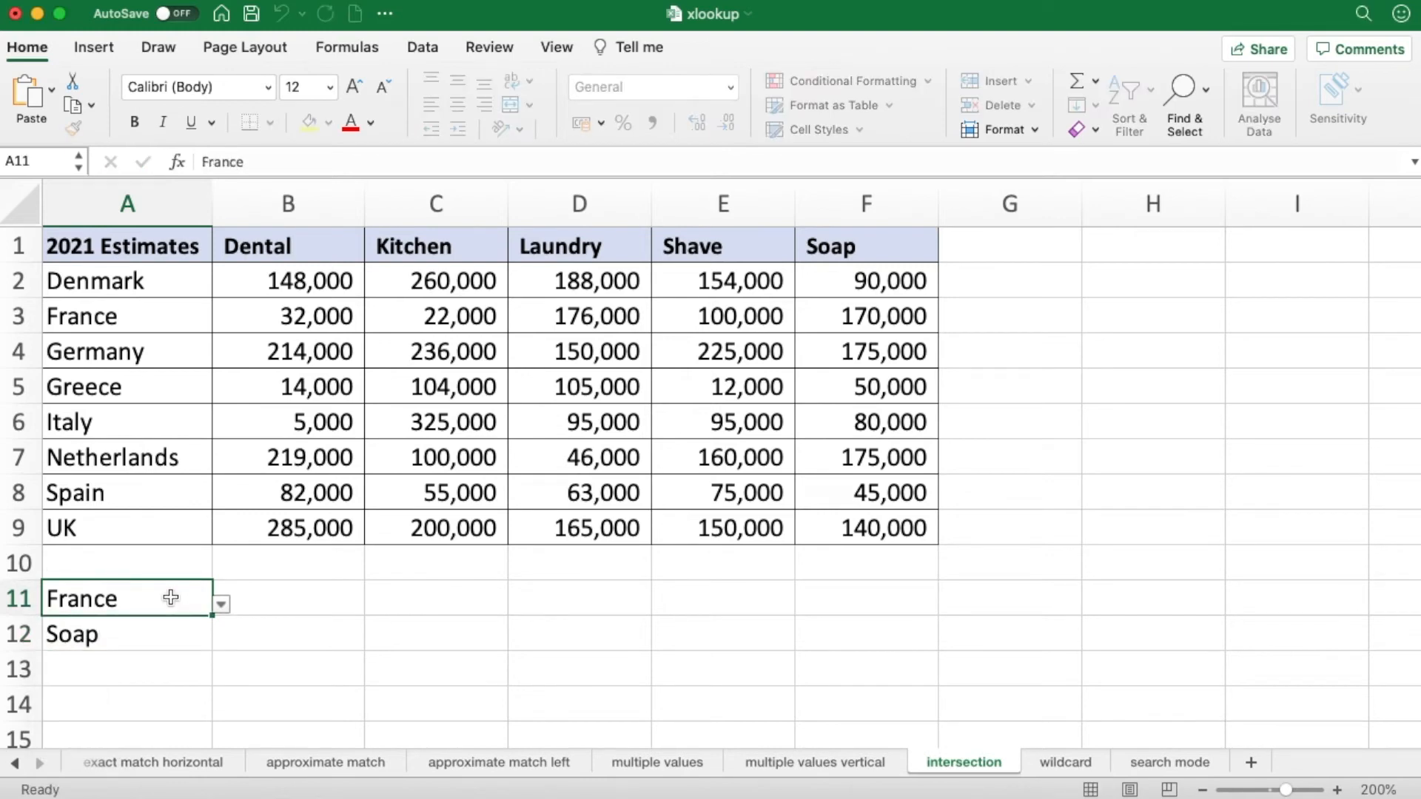
click(220, 607)
click(288, 597)
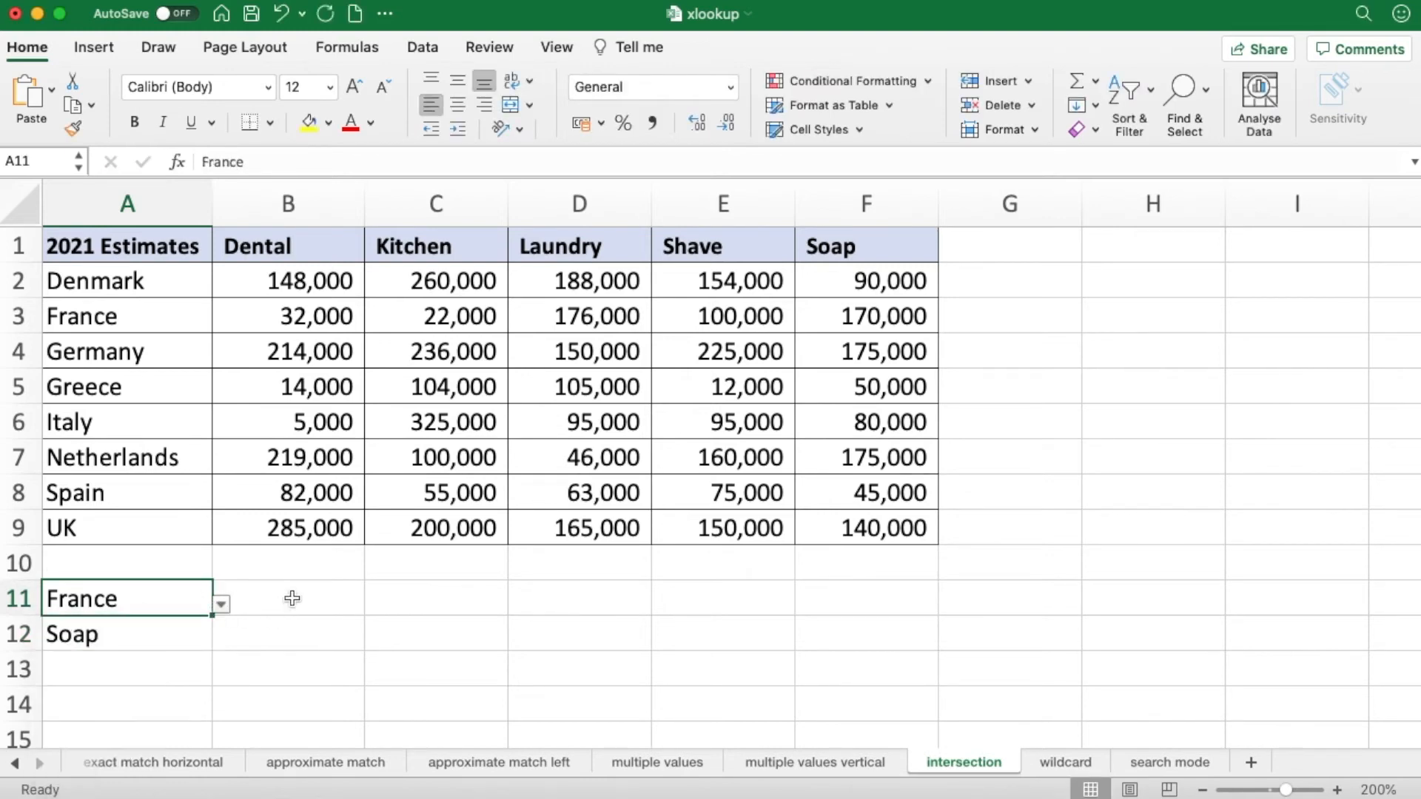
Start an XLOOKUP formula in B11 that looks up the country in A11 within the country list A2:A9
click(293, 598)
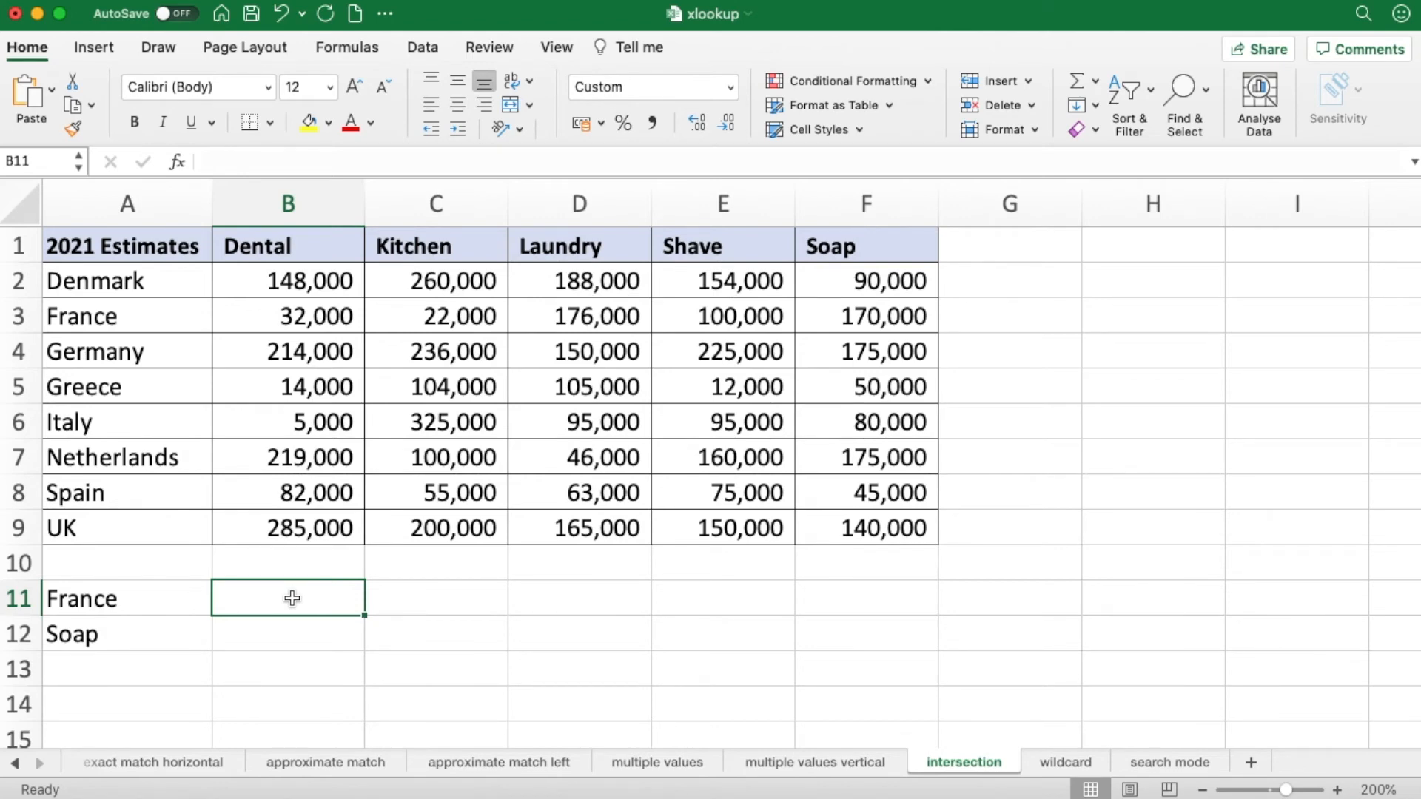
text(=XLOOKUP()
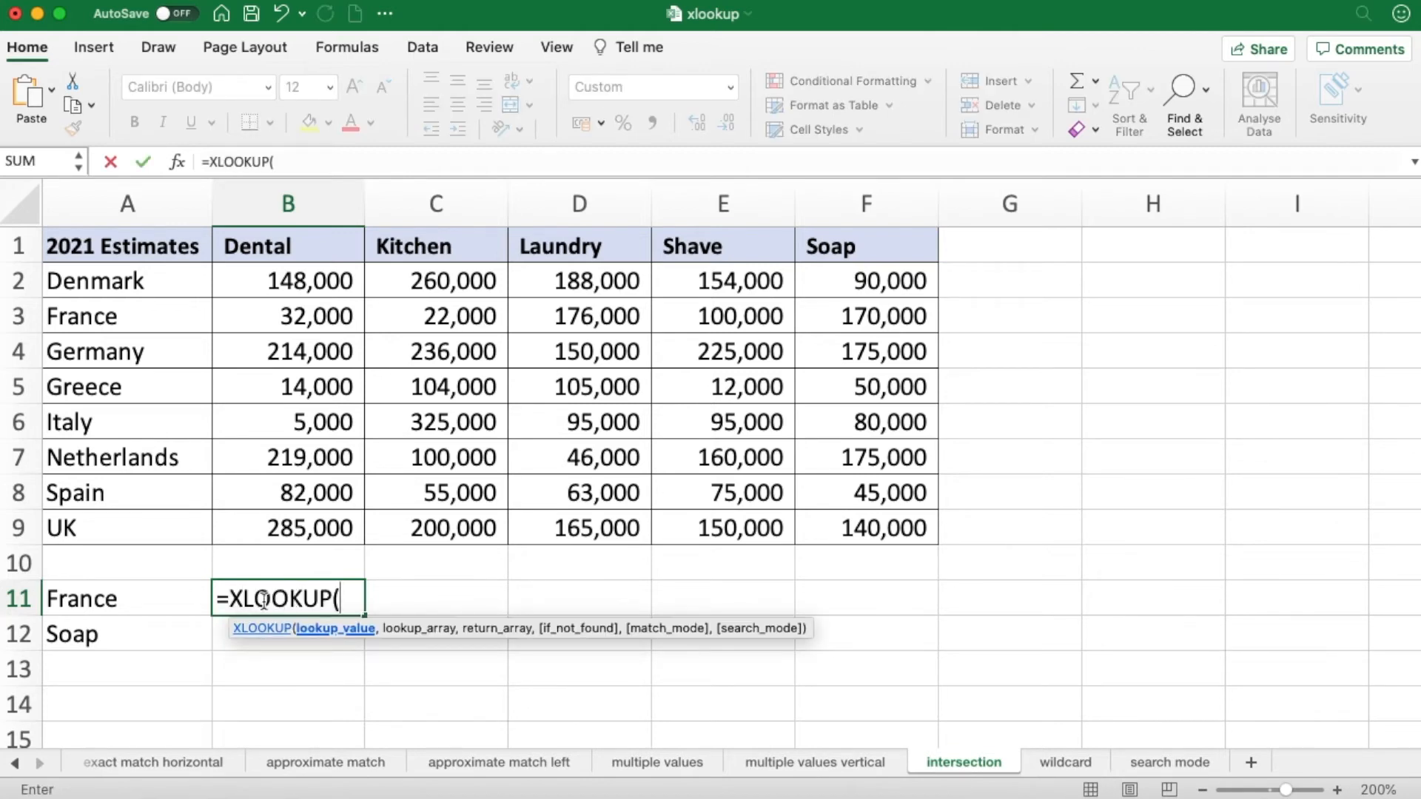
click(175, 599)
text(,)
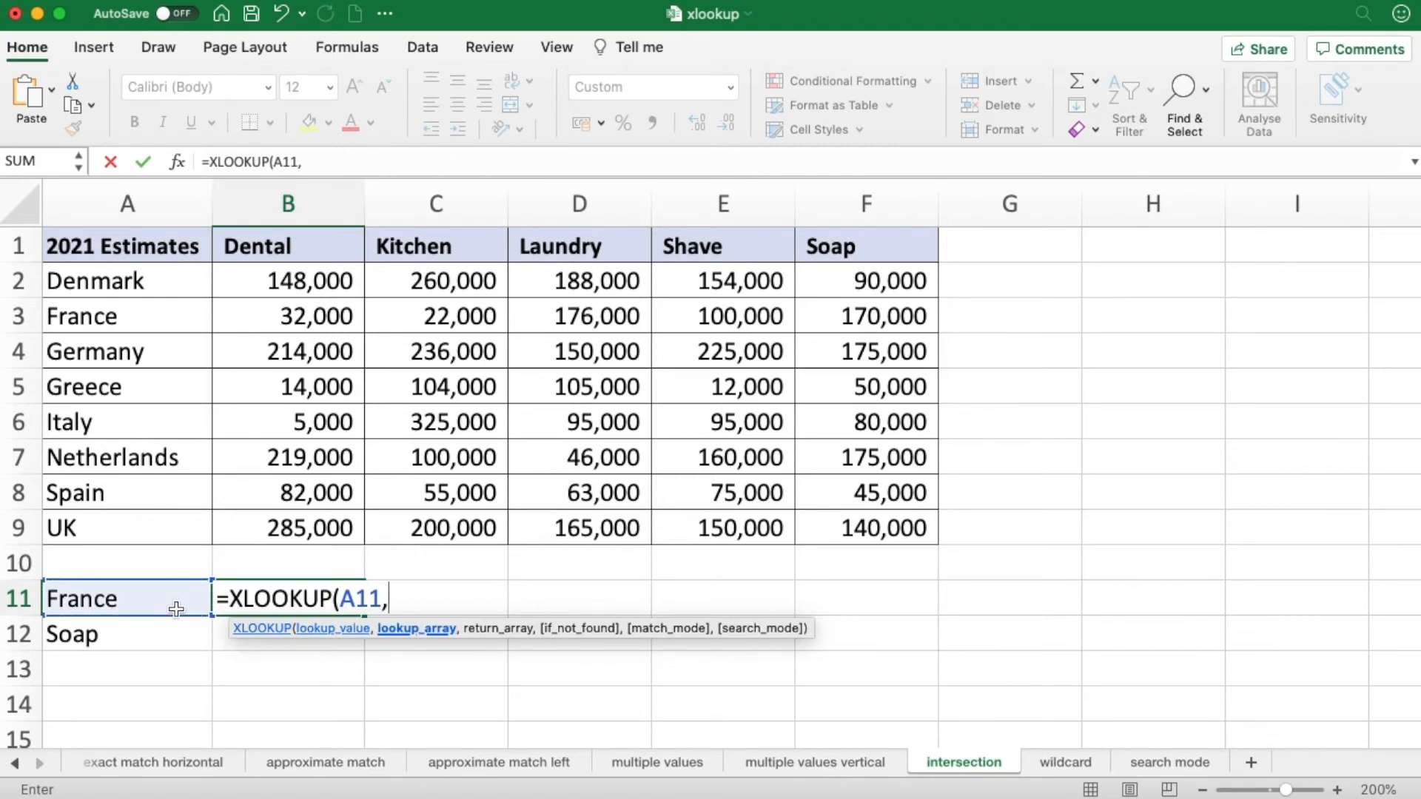
drag(127, 283, 114, 521)
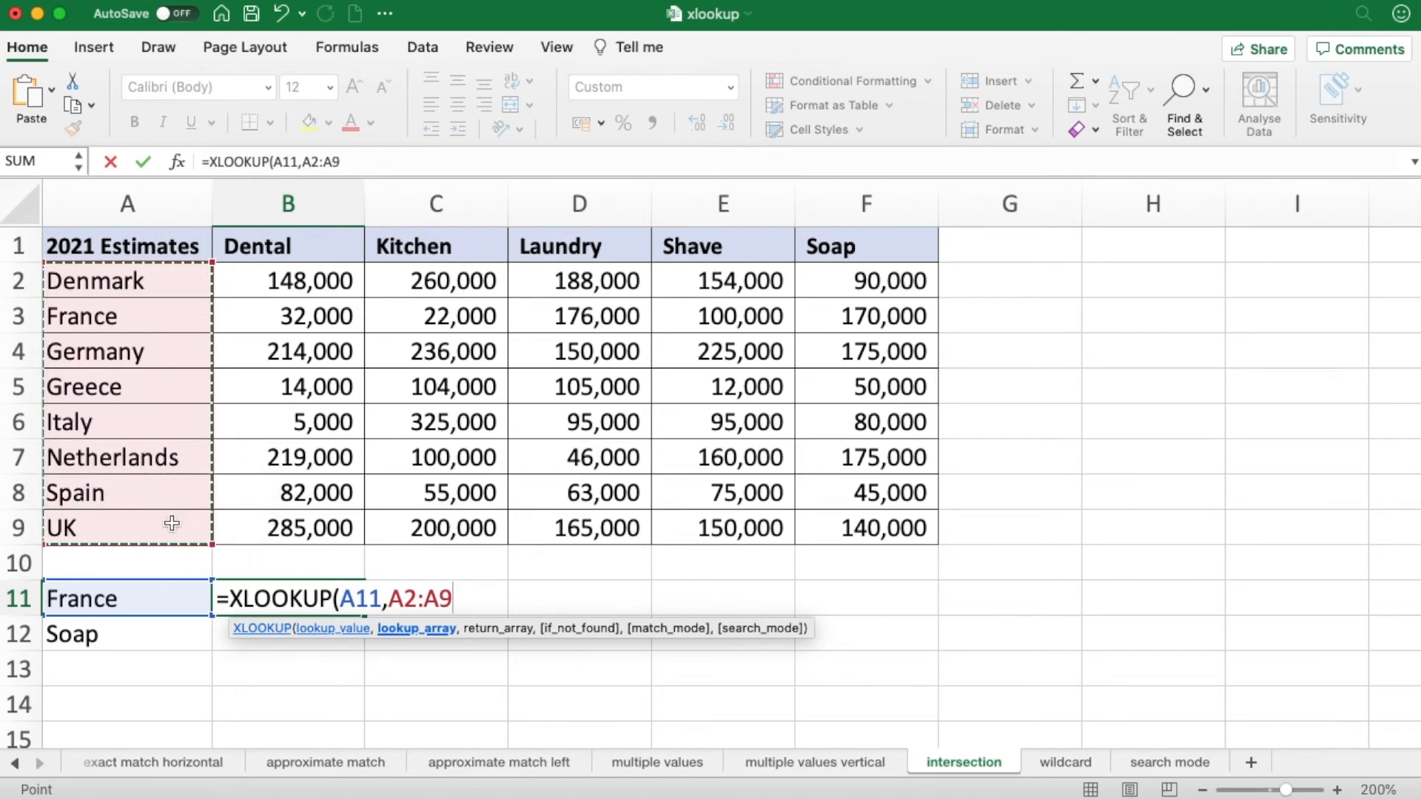
text(,)
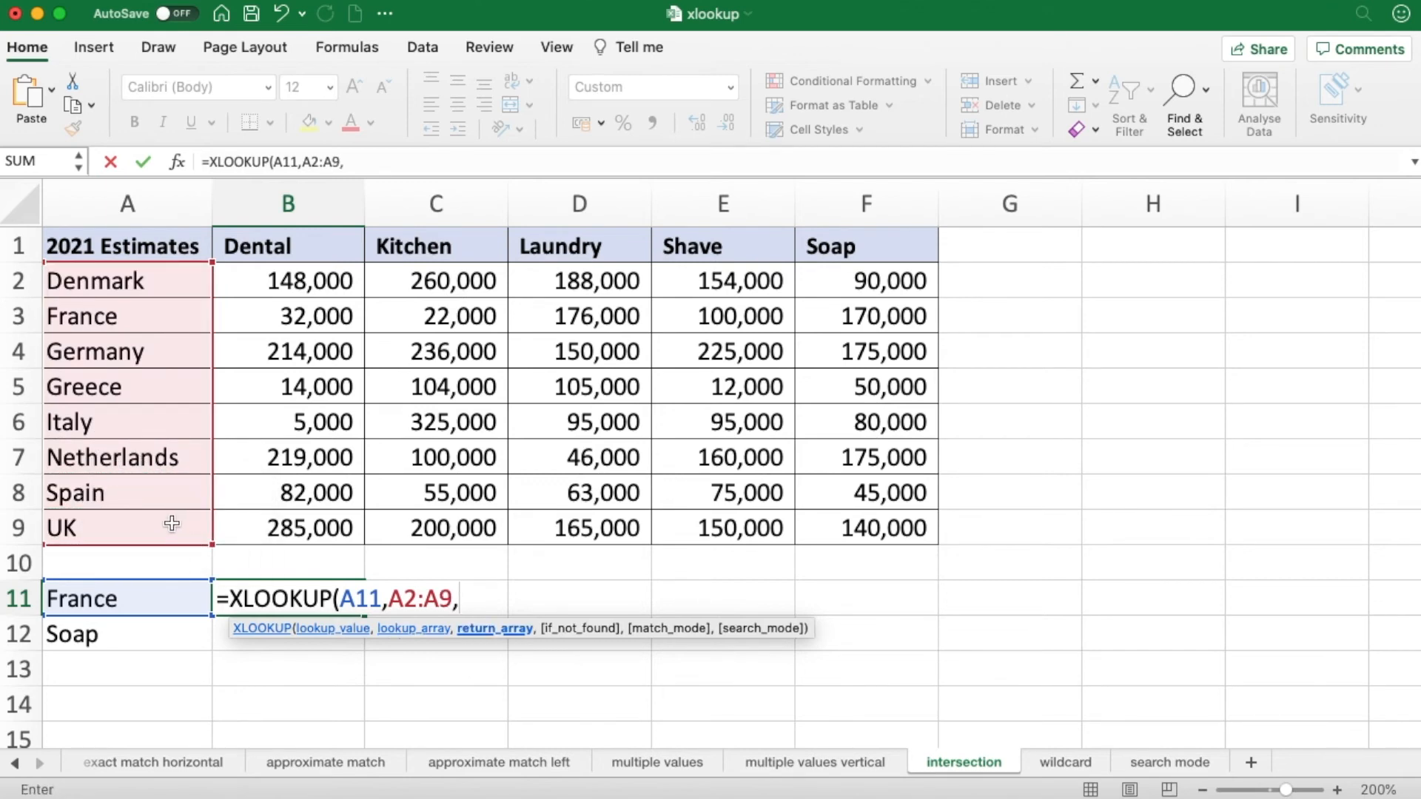
Complete the B11 formula with a nested return array, XLOOKUP(A12,B1:F1,B2:F9), closing both functions and entering it
text(XL)
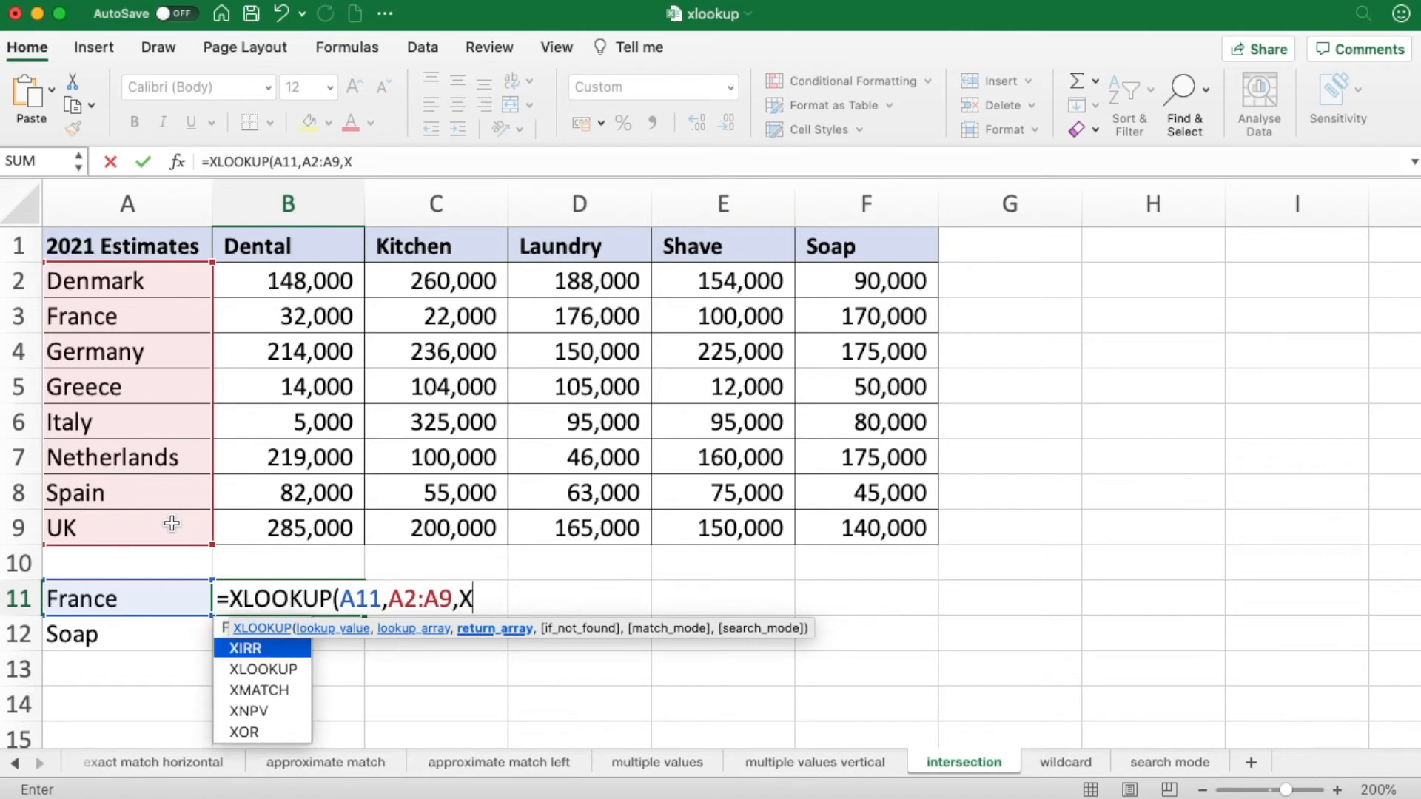
key(Tab)
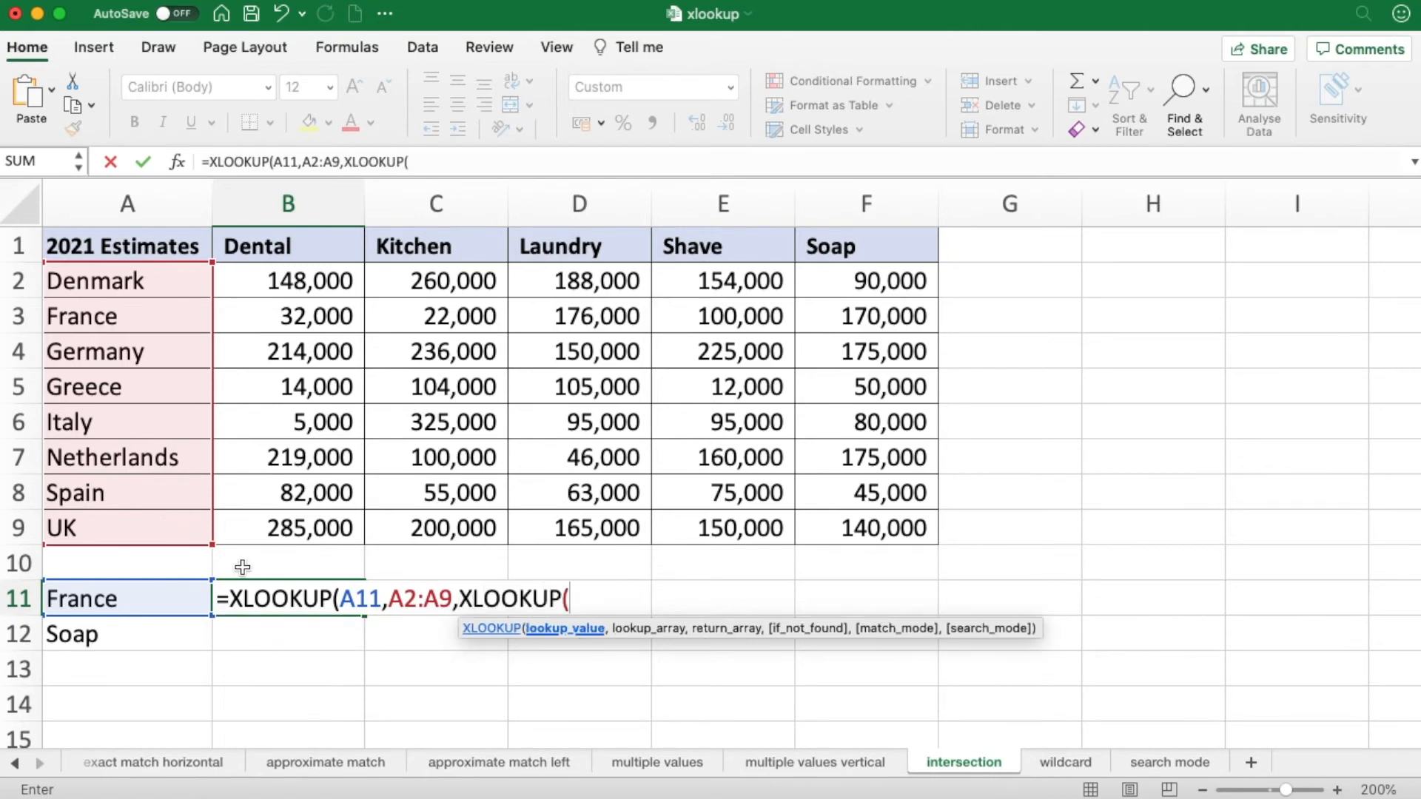
click(123, 639)
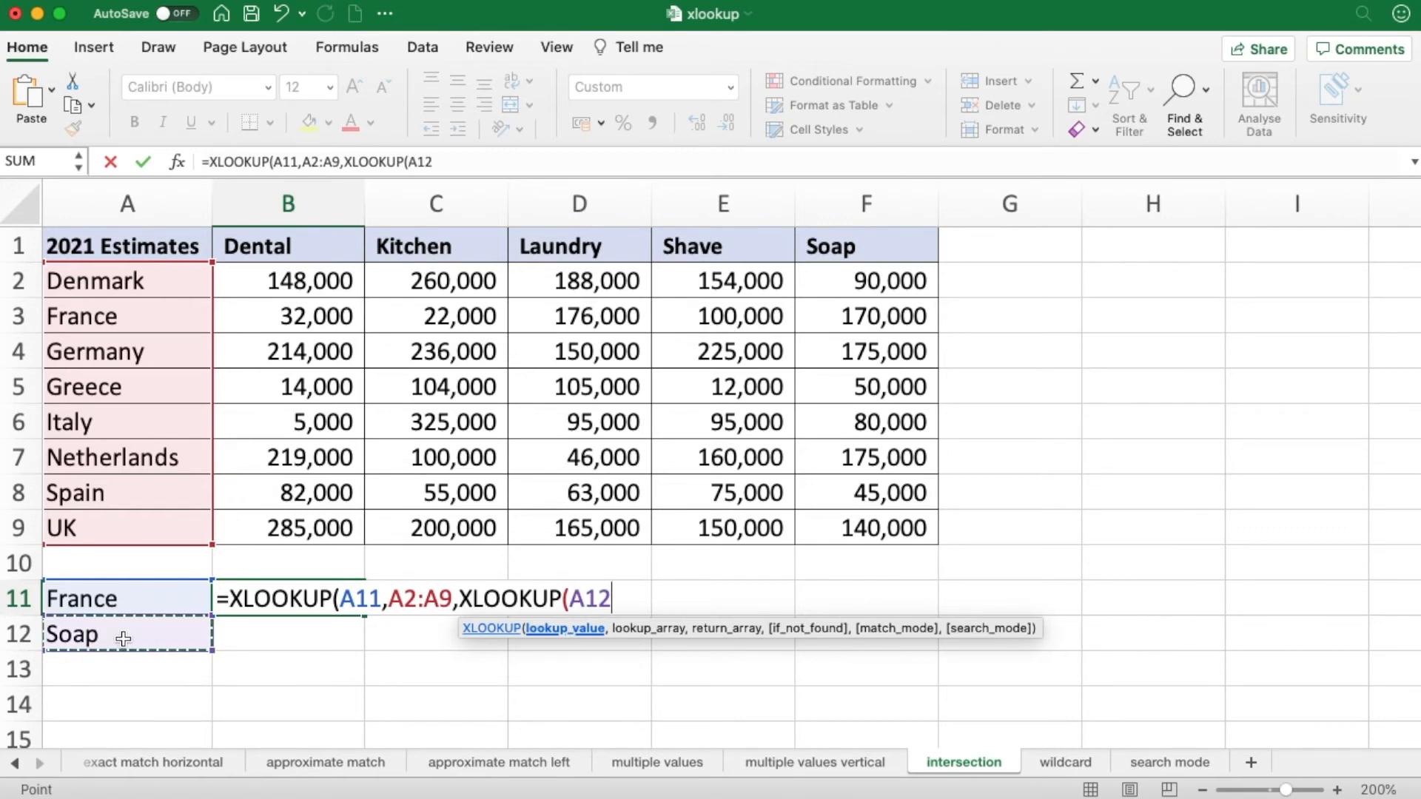
text(,)
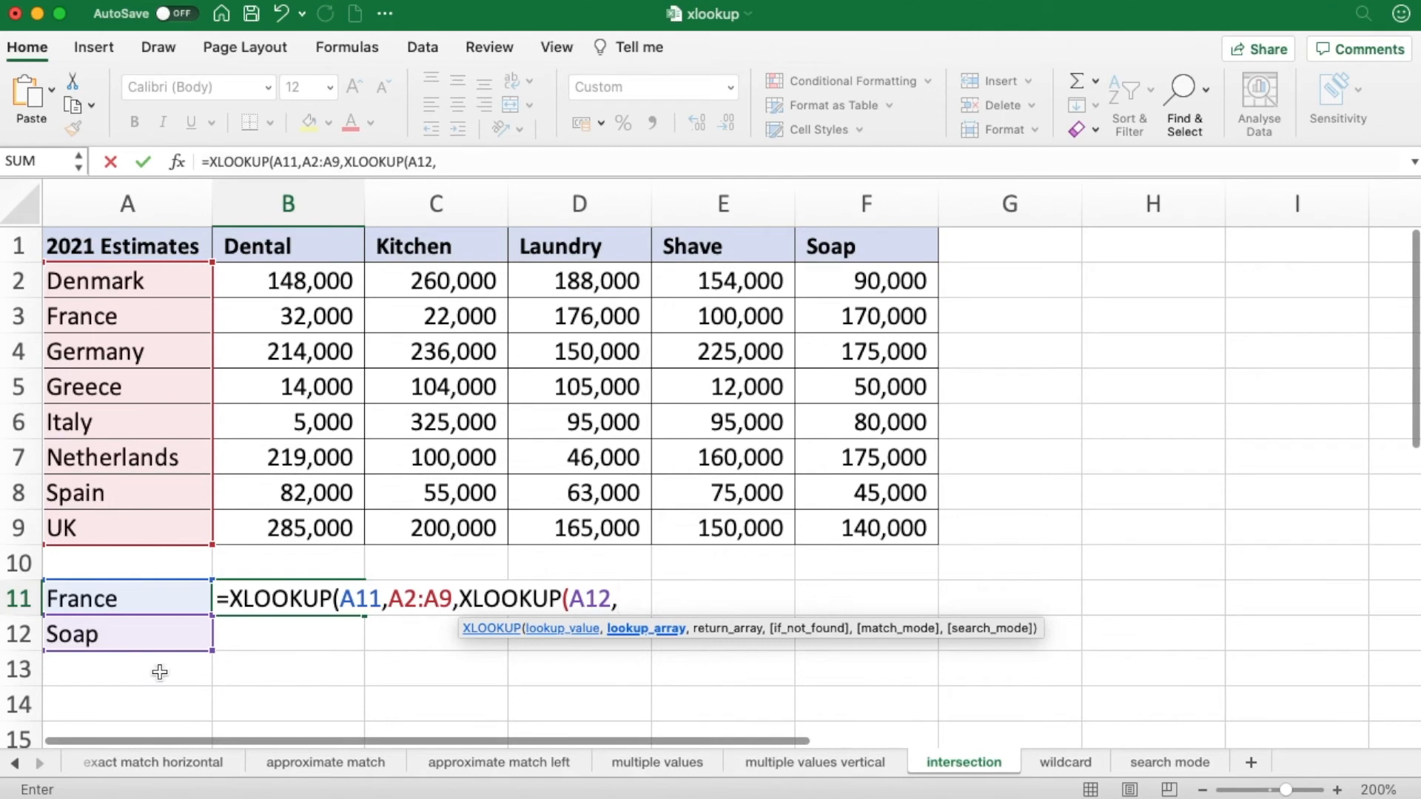
drag(318, 247, 809, 252)
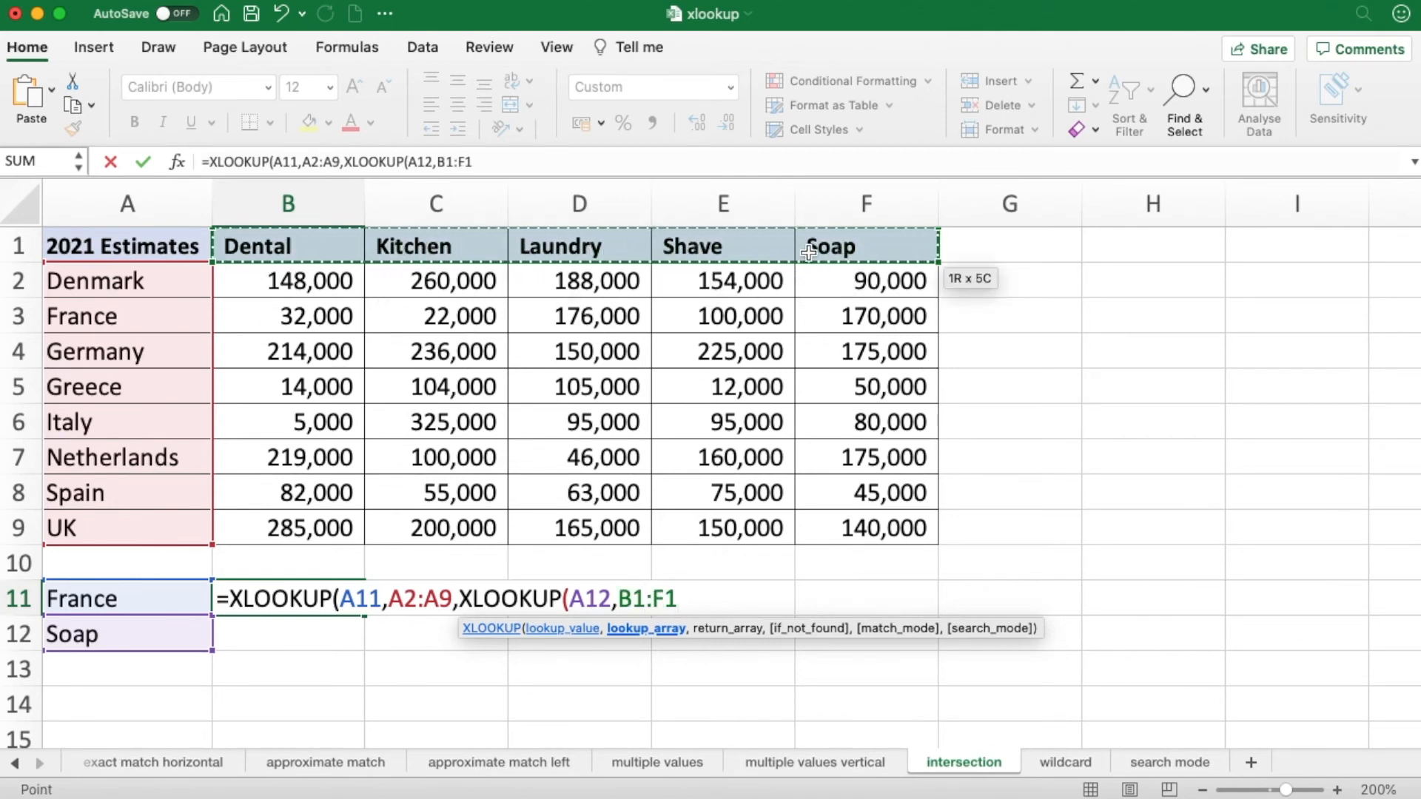
text(,)
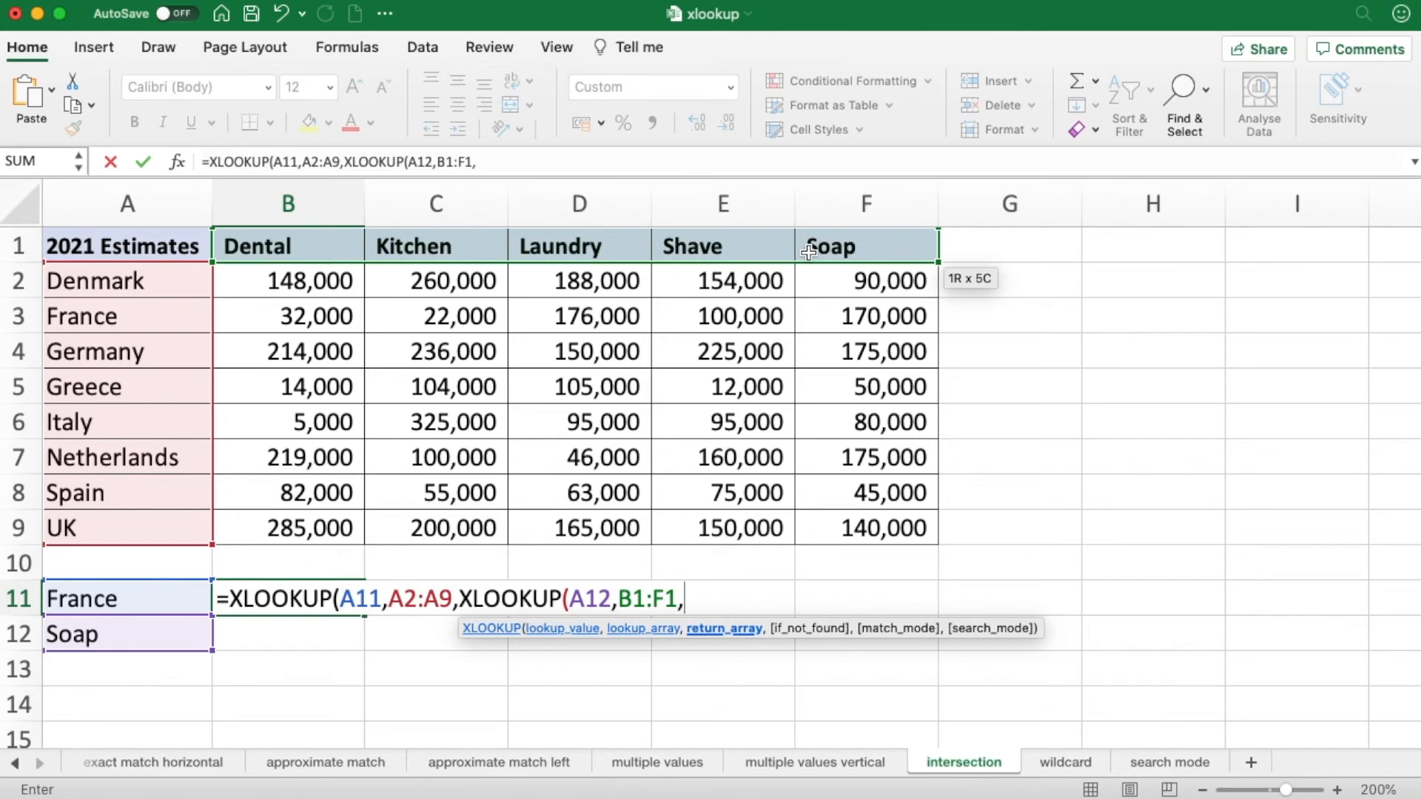
drag(347, 283, 850, 512)
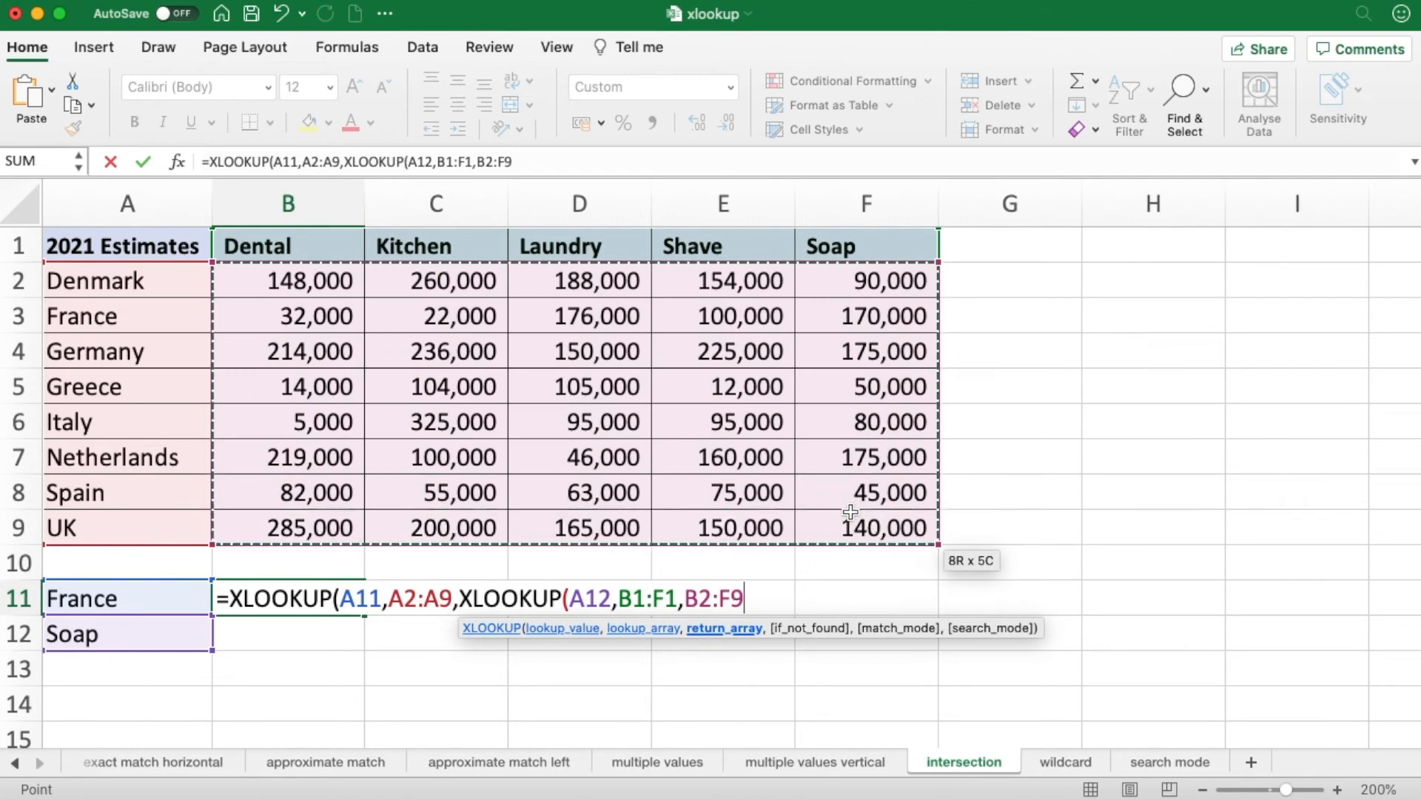
text()))
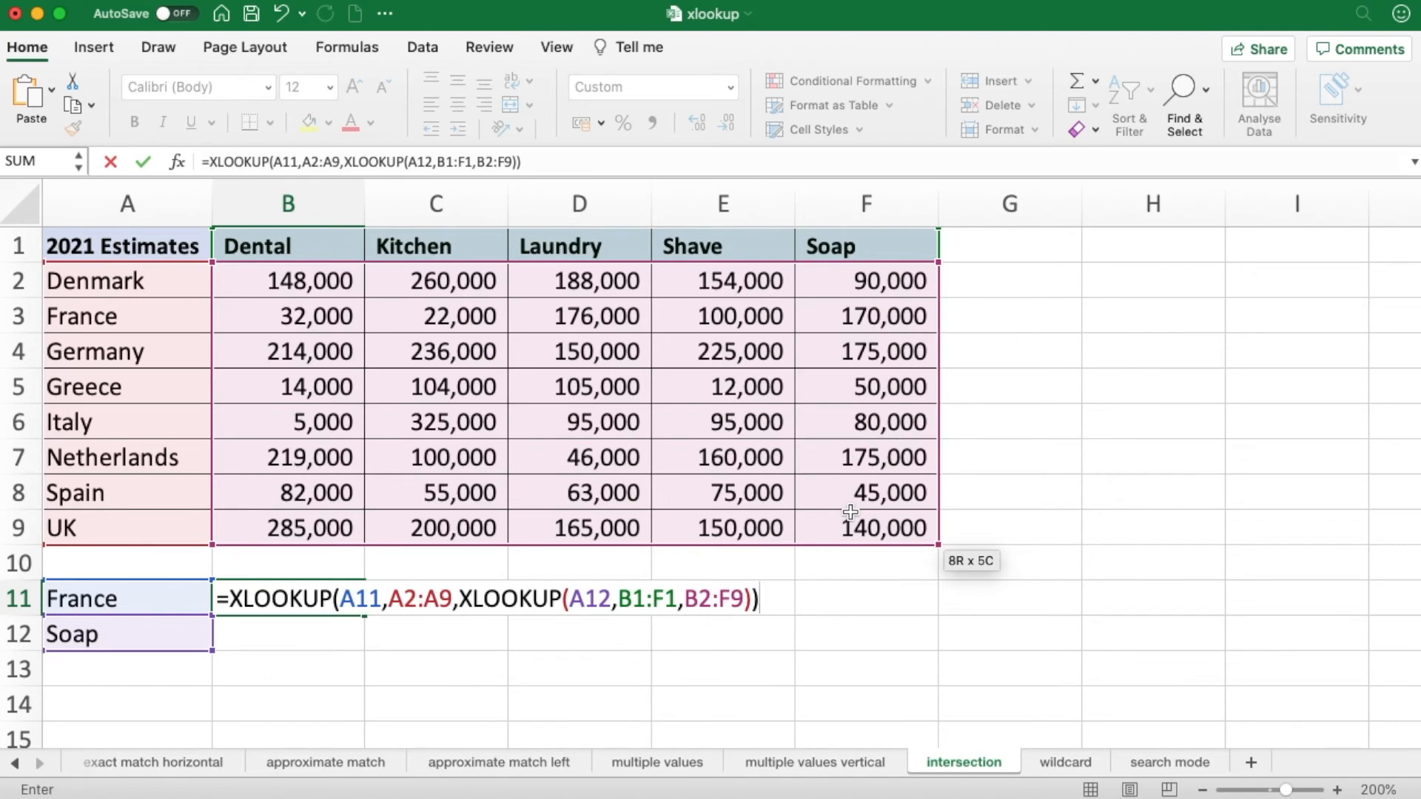
key(Return)
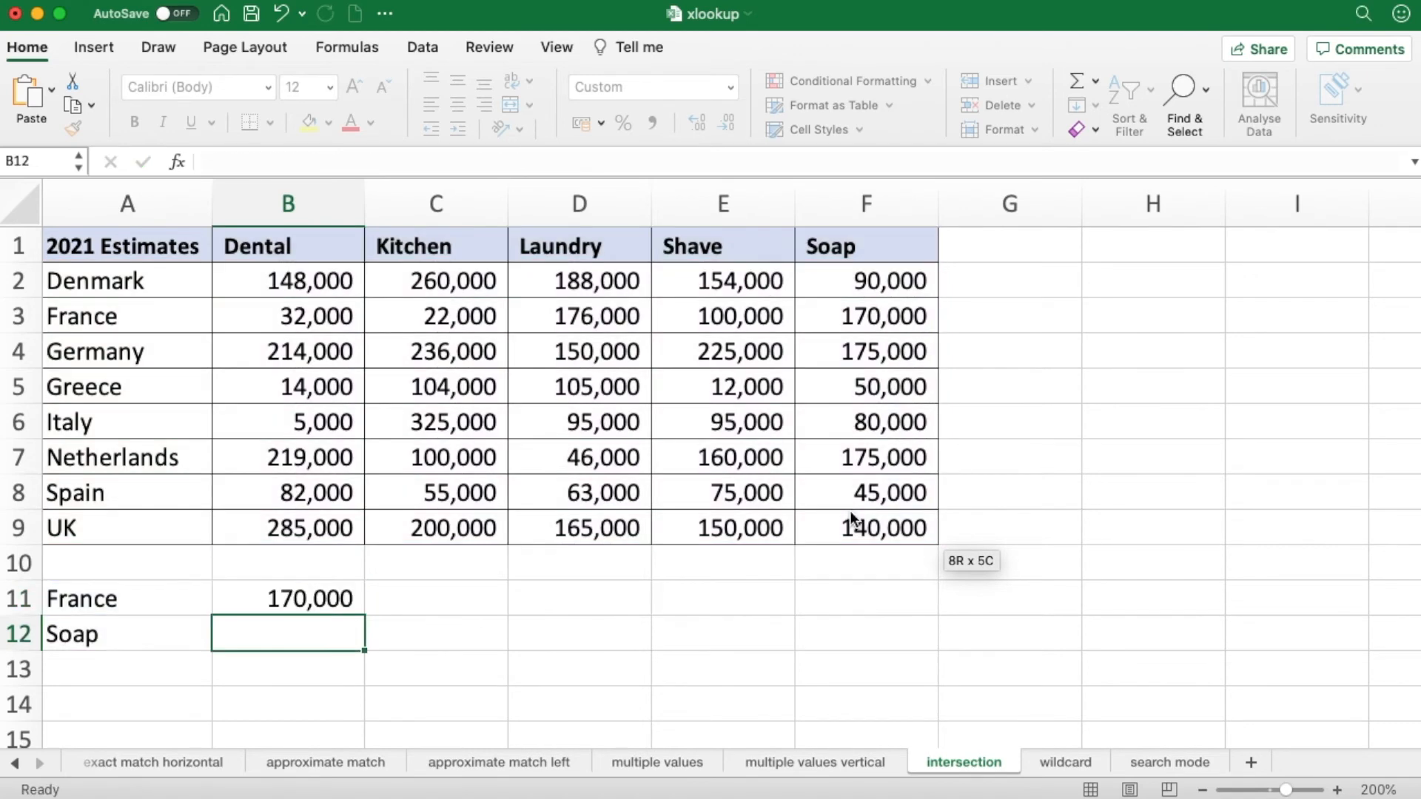
Compare the formula result in B11 with the France and Soap estimate in F3
click(309, 594)
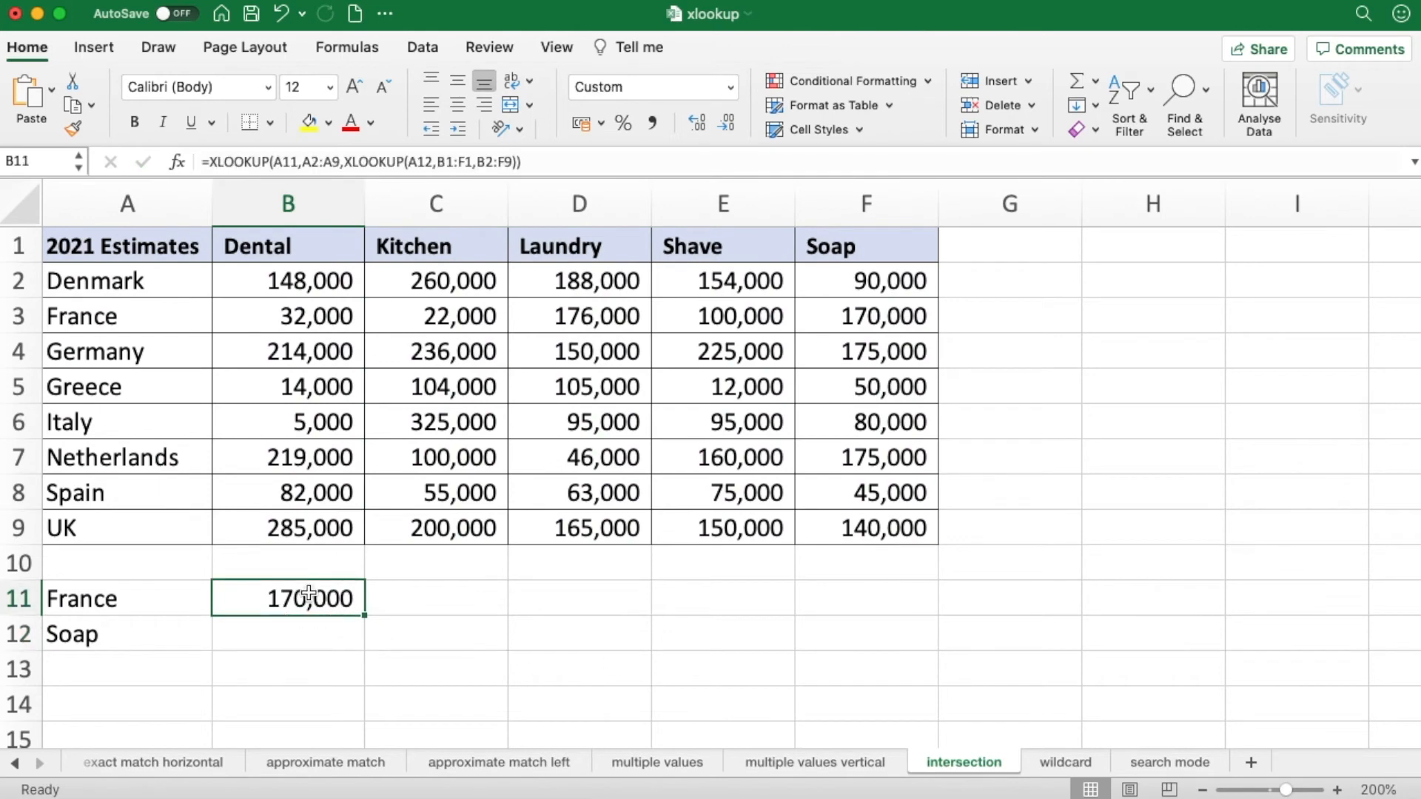
click(880, 312)
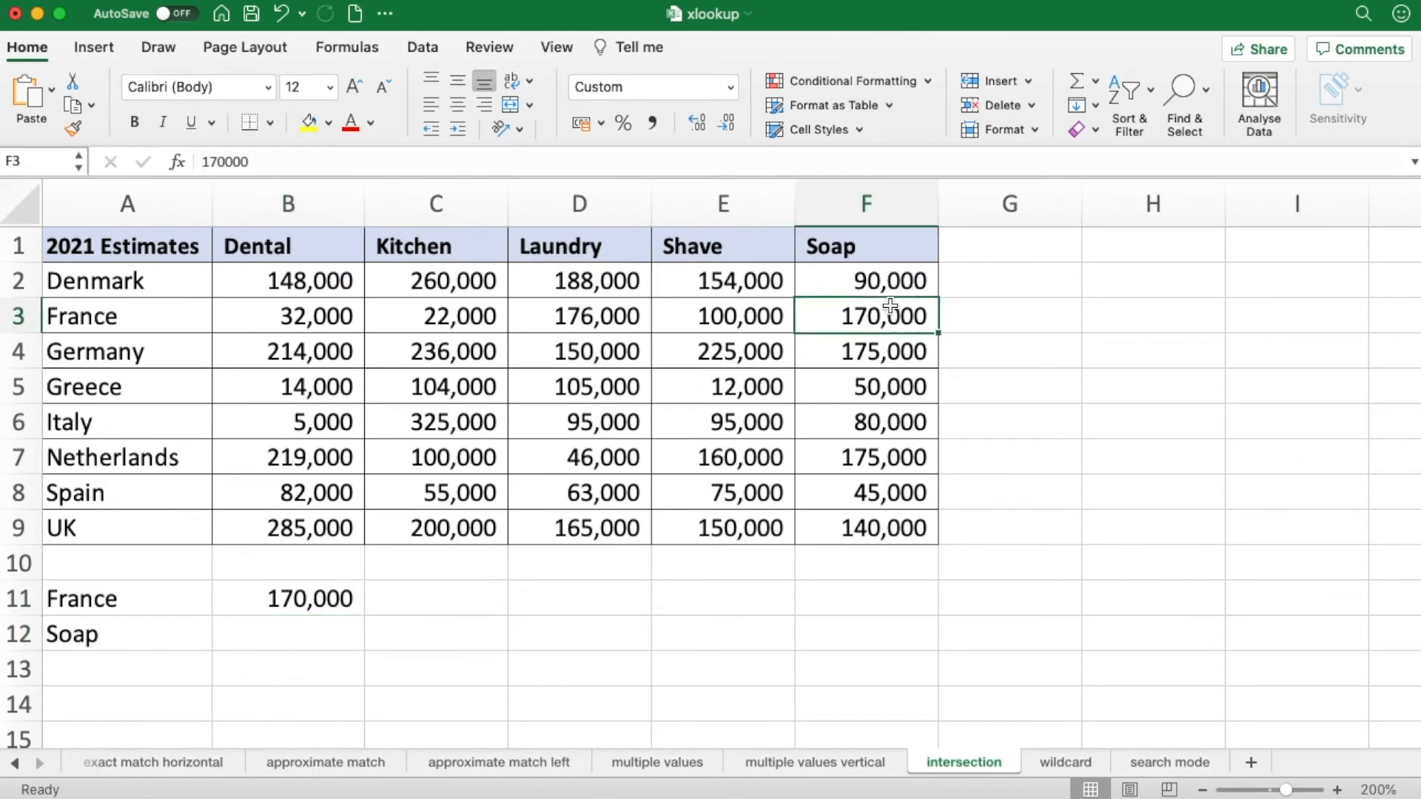
click(317, 602)
click(841, 316)
Clear B11 and start a new XLOOKUP there that looks up the product in A12 within the headings B1:F1
click(340, 595)
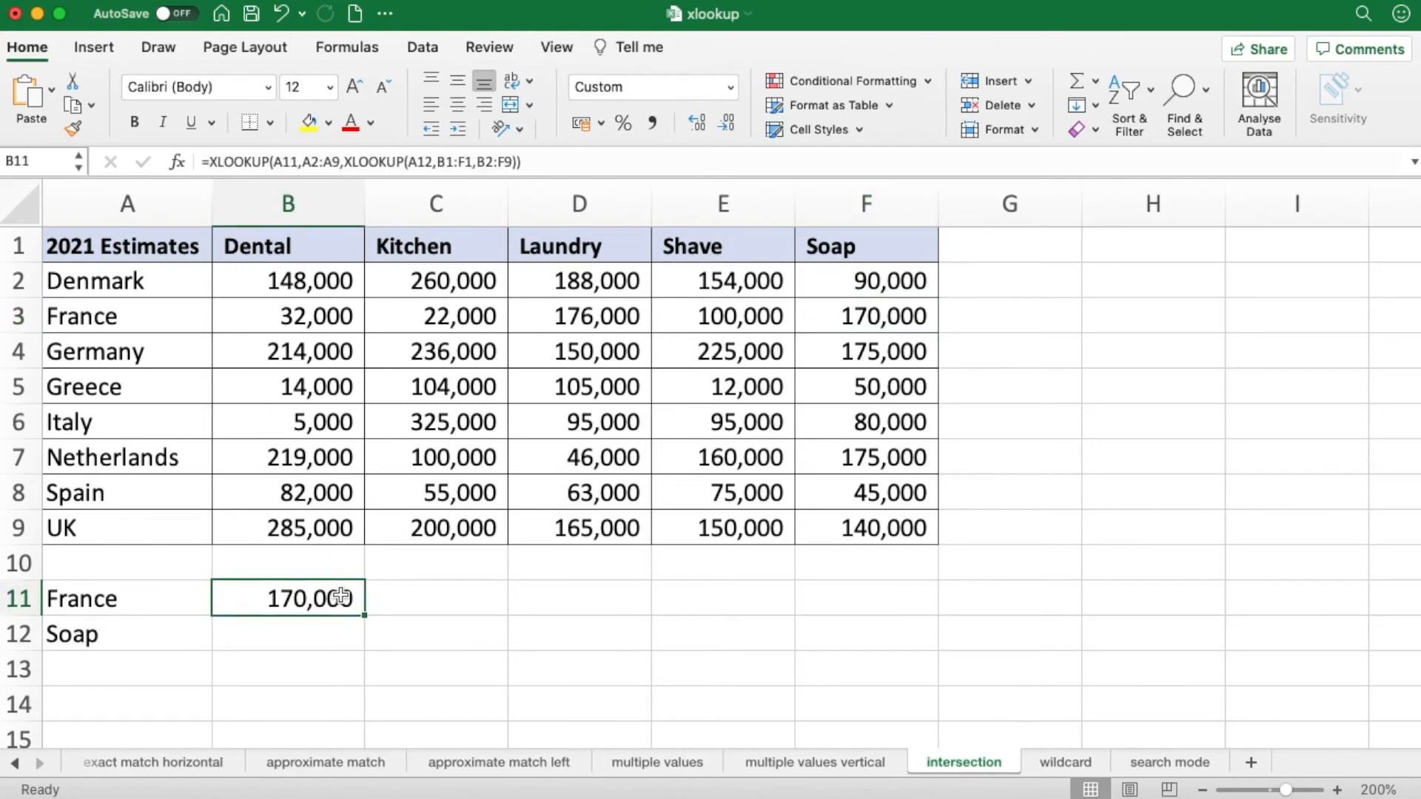
key(Delete)
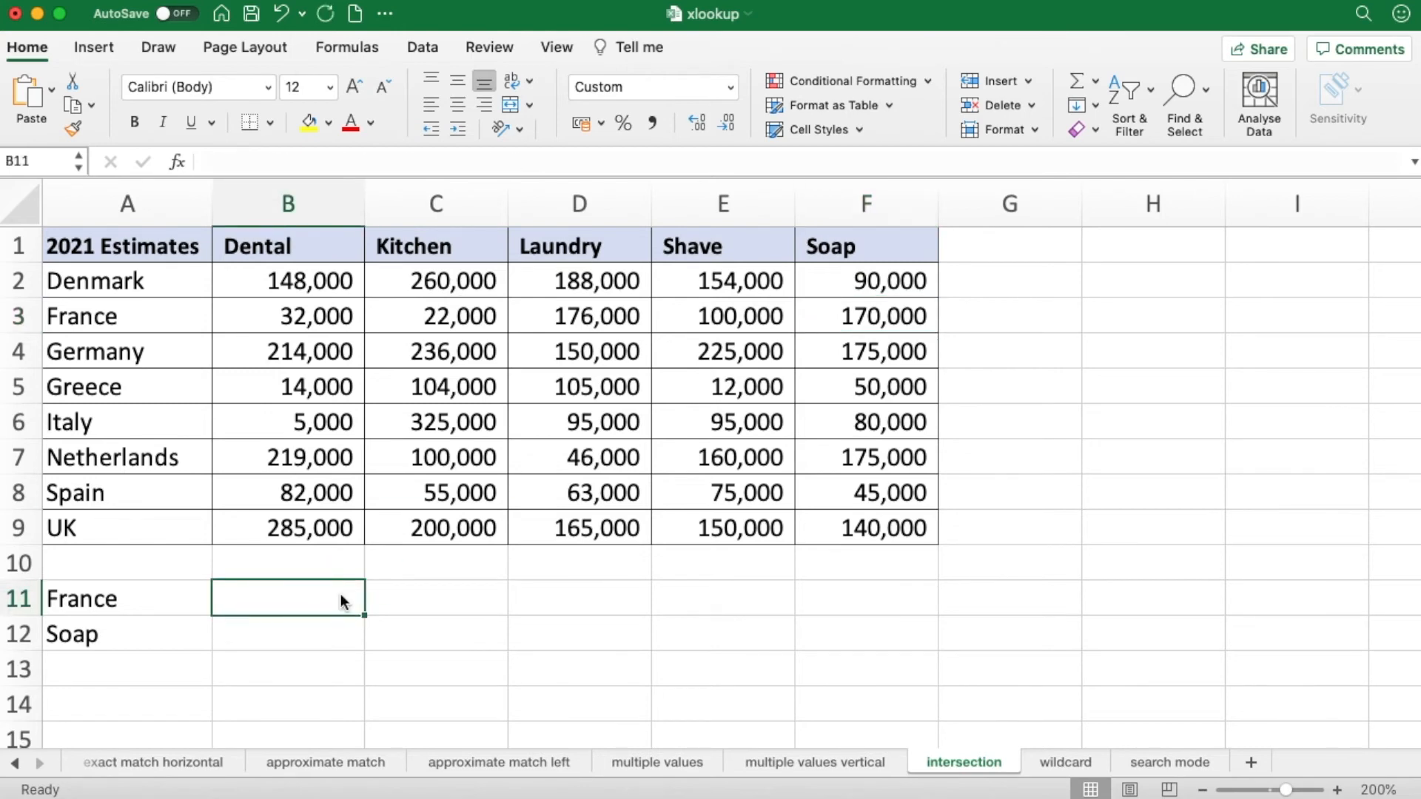
text(=XL)
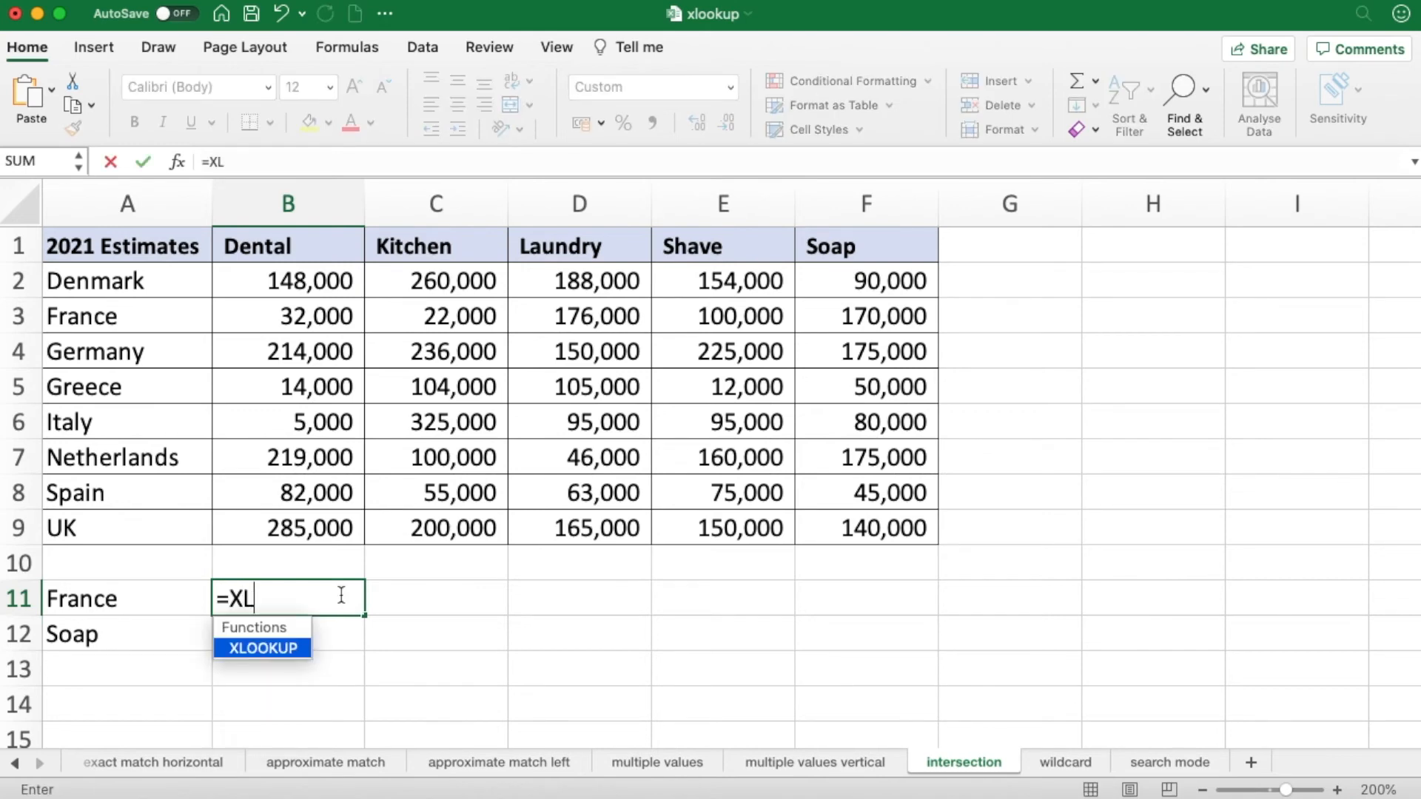
key(Tab)
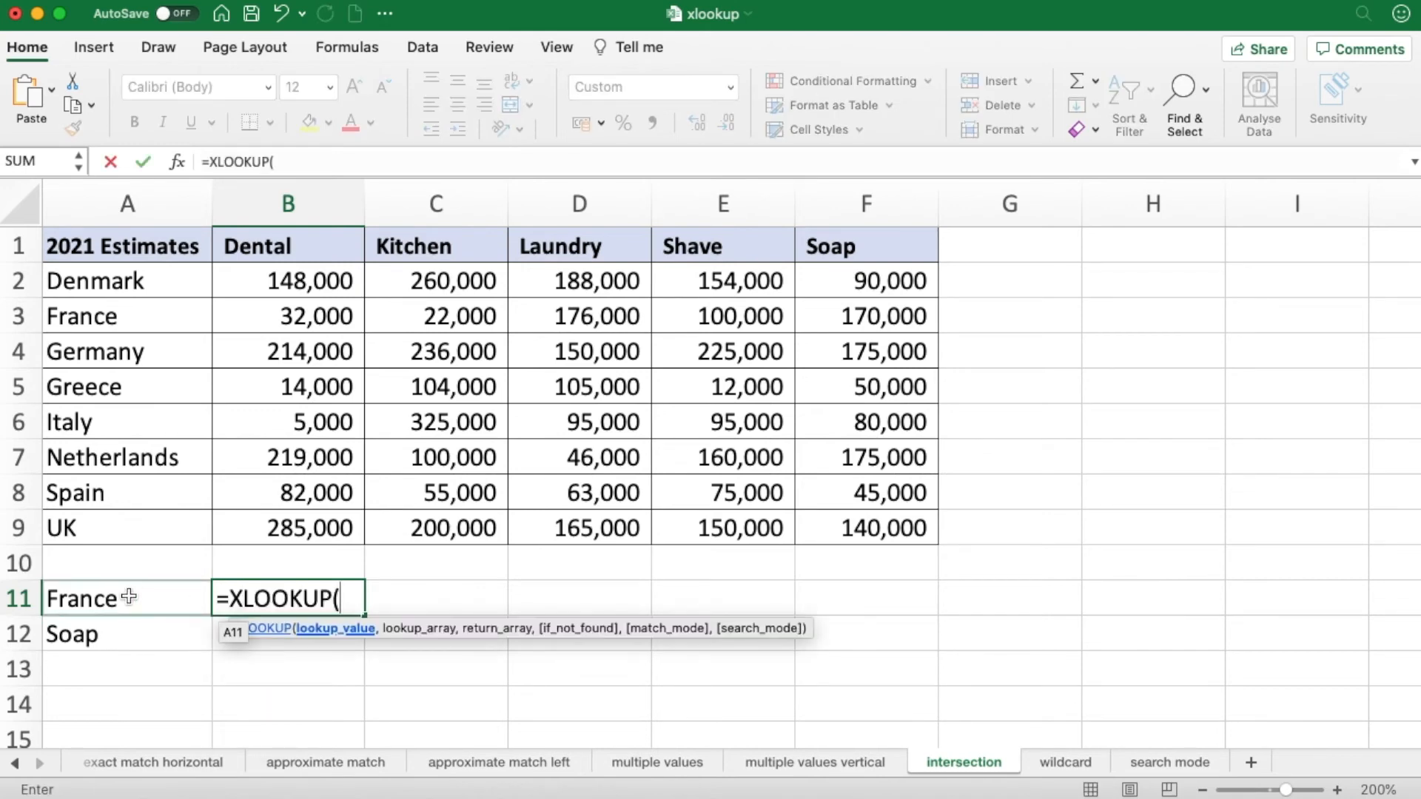
click(115, 629)
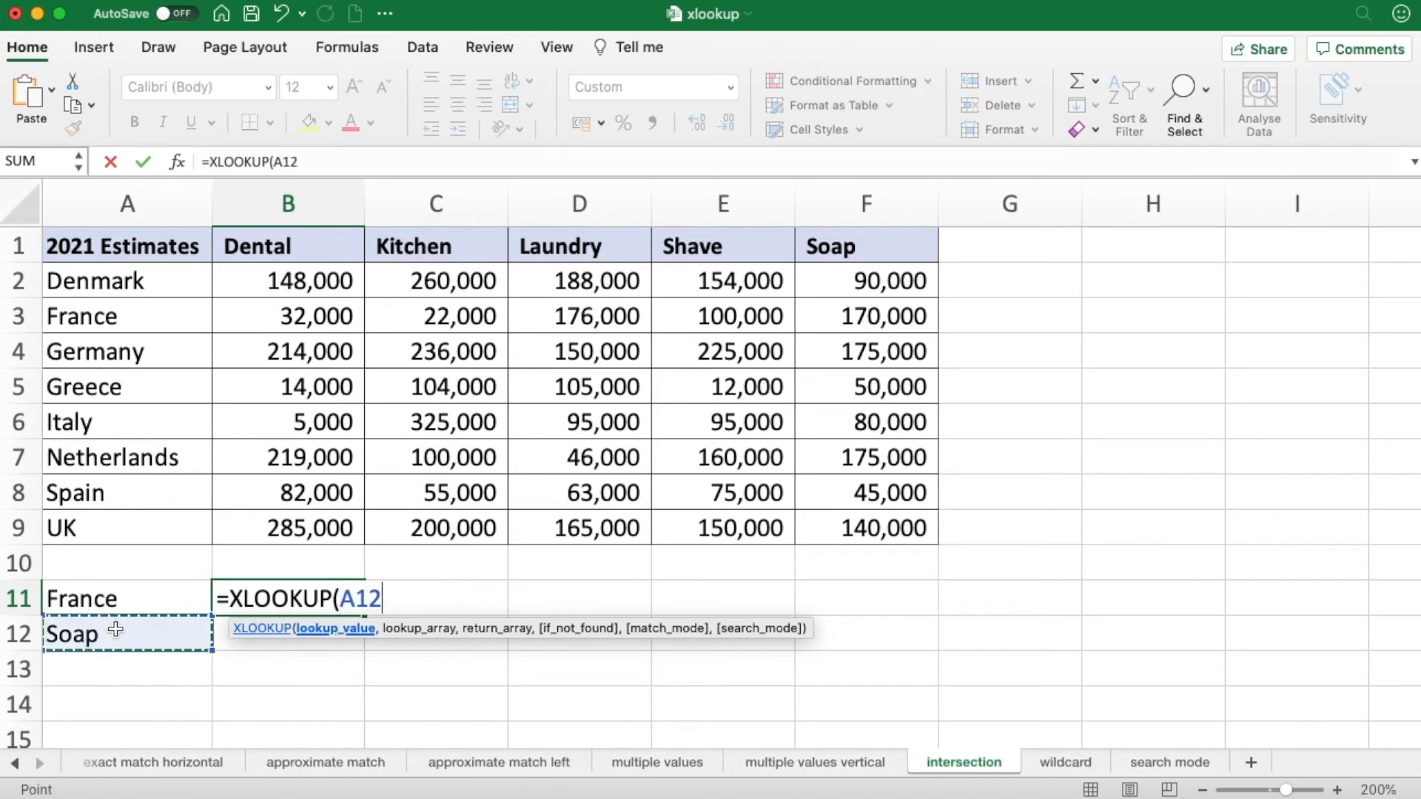
text(,)
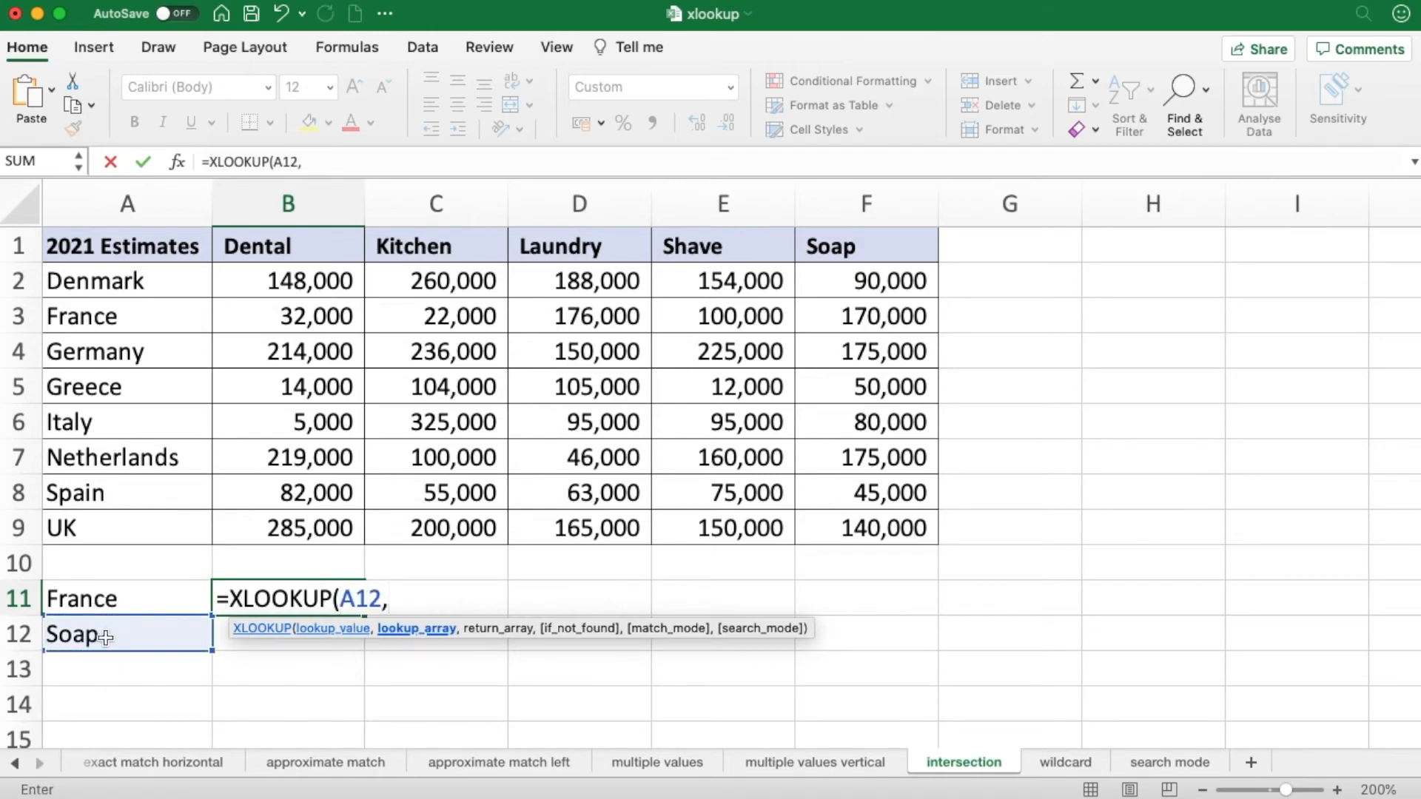
drag(337, 242, 816, 238)
text(,)
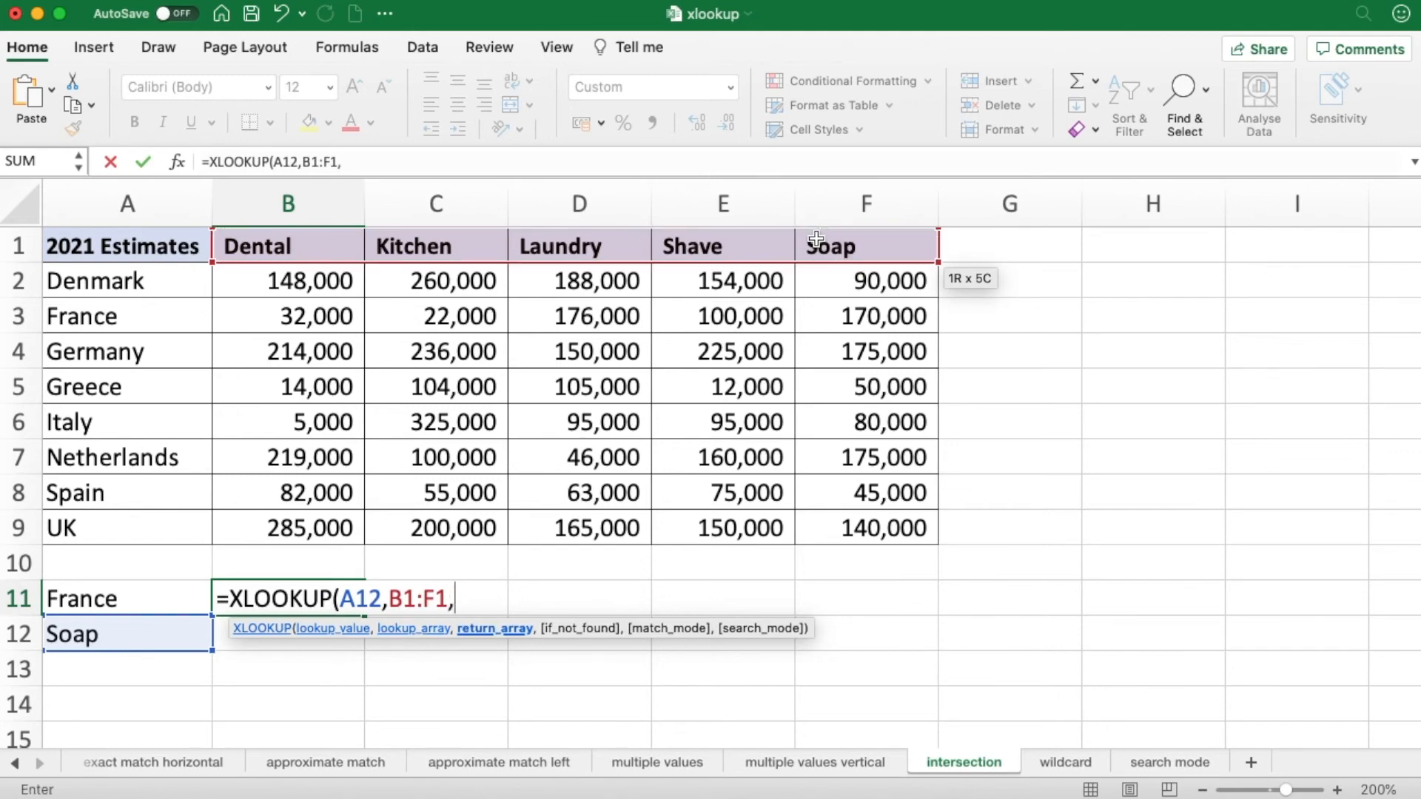
Complete the B11 formula with a nested return array, XLOOKUP(A11,A2:A9,B2:F9), and enter it
text(XL)
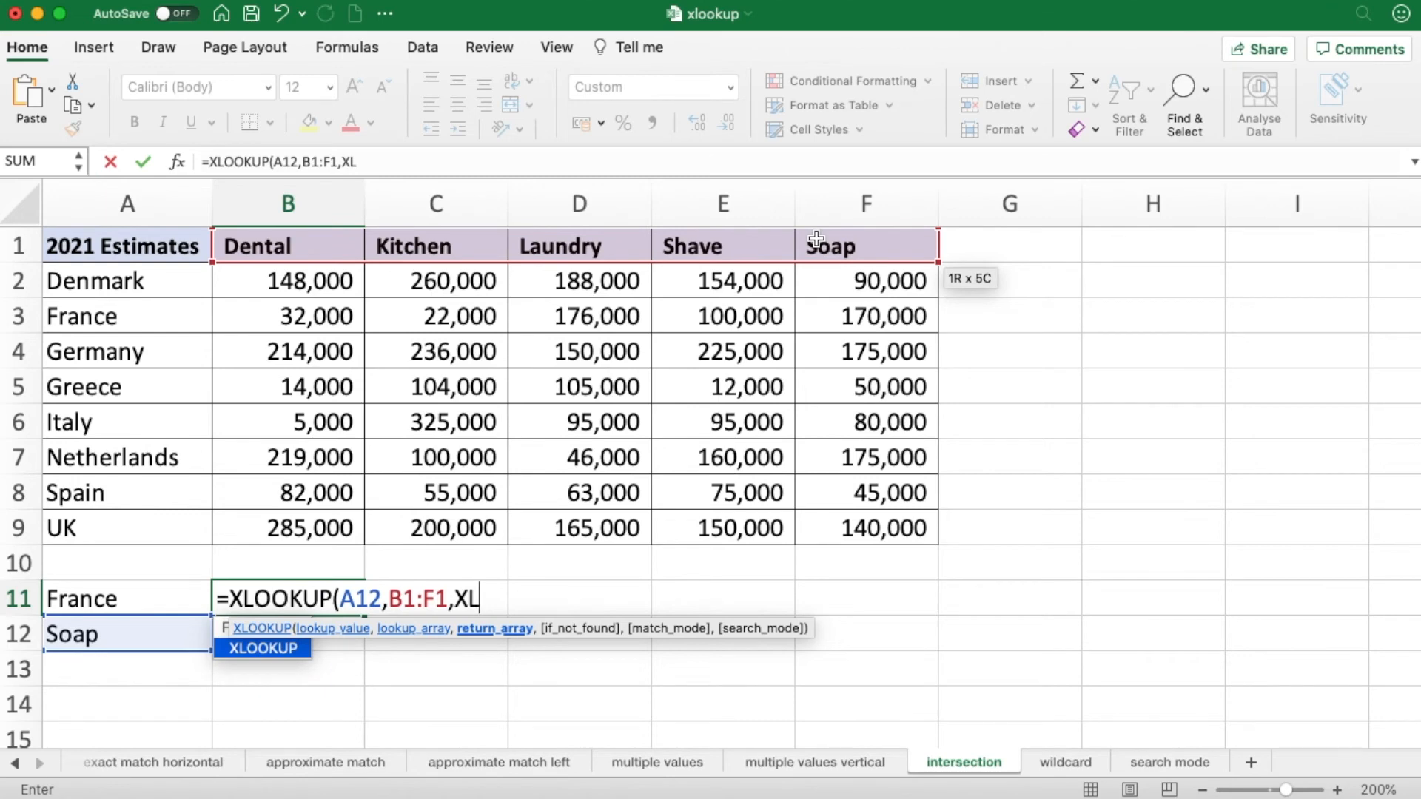
key(Tab)
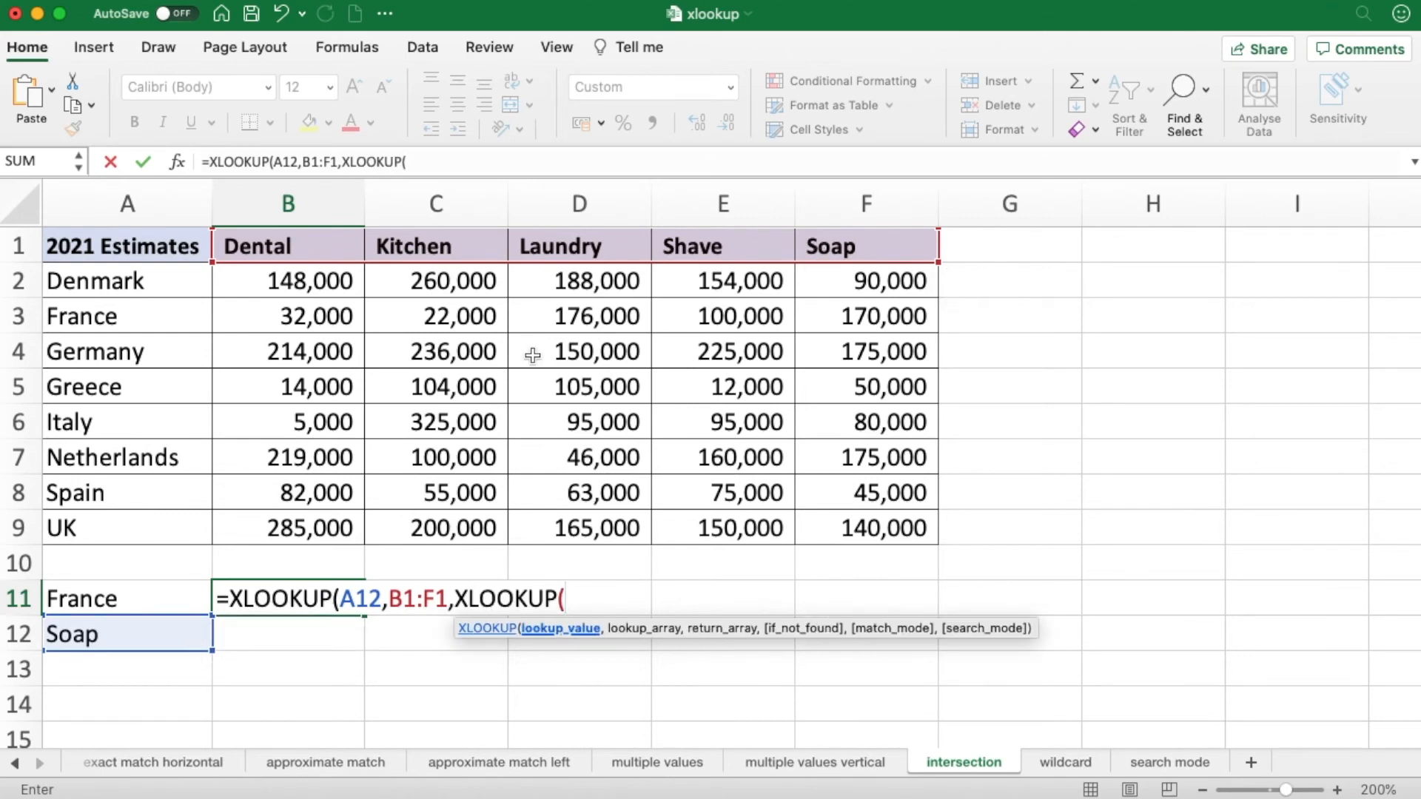
click(153, 595)
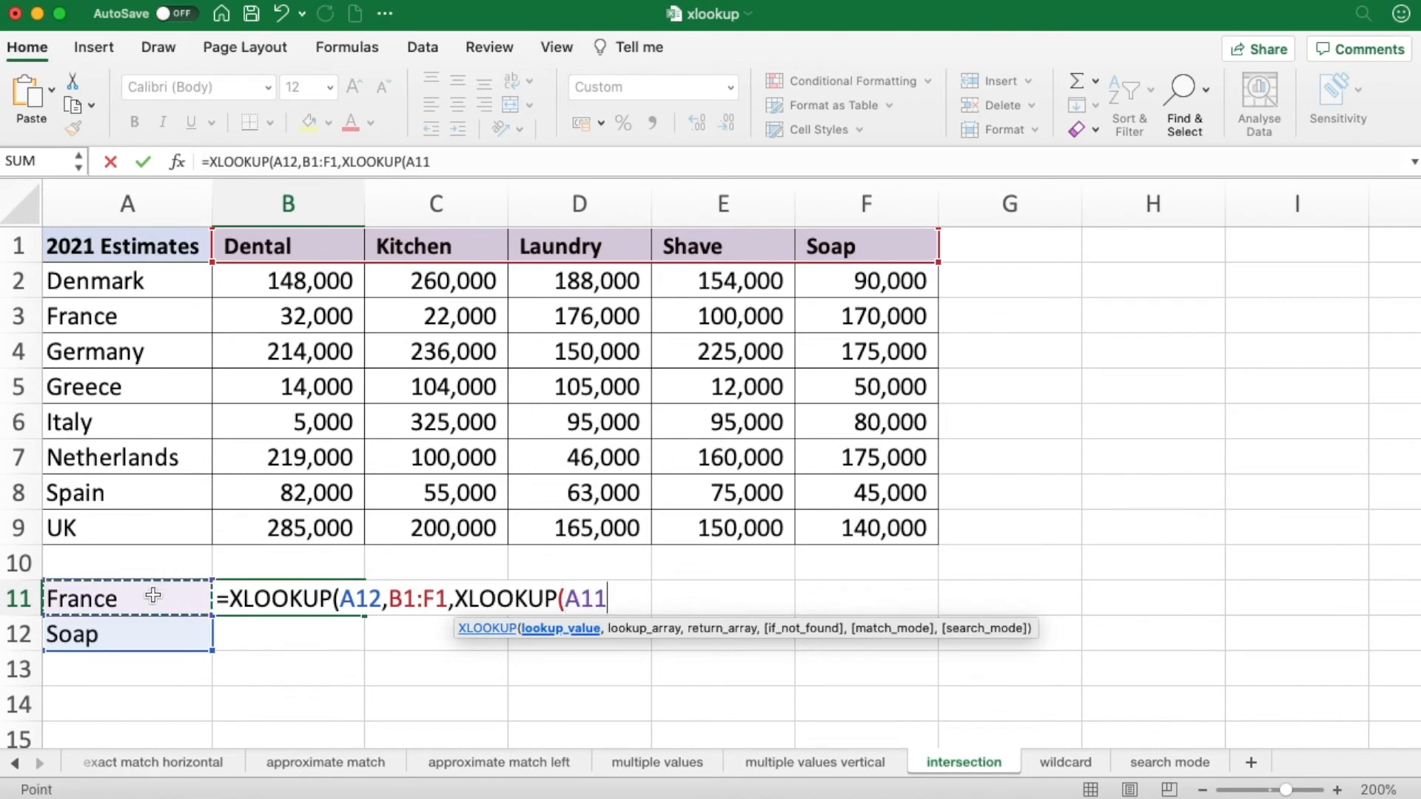
text(,)
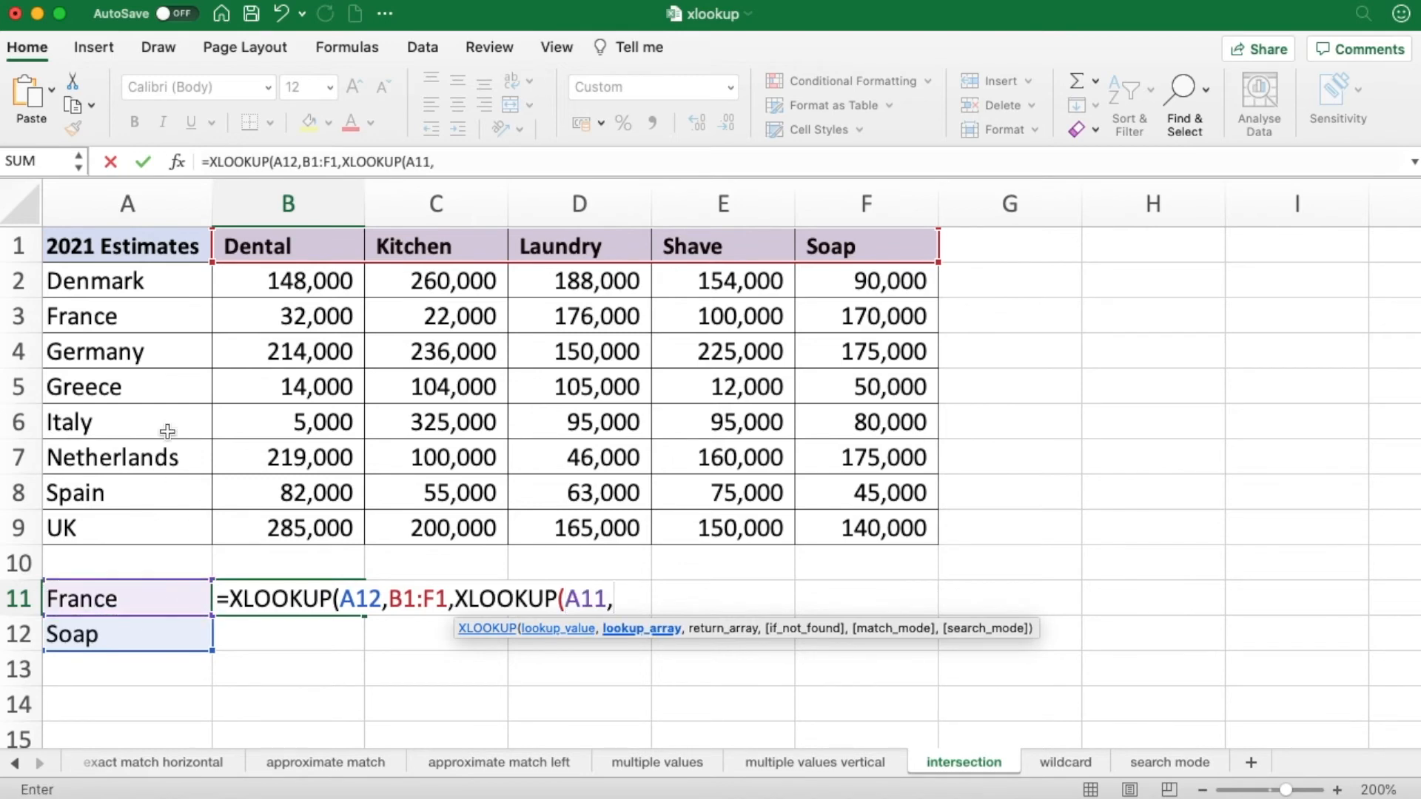
click(144, 285)
drag(144, 311, 142, 518)
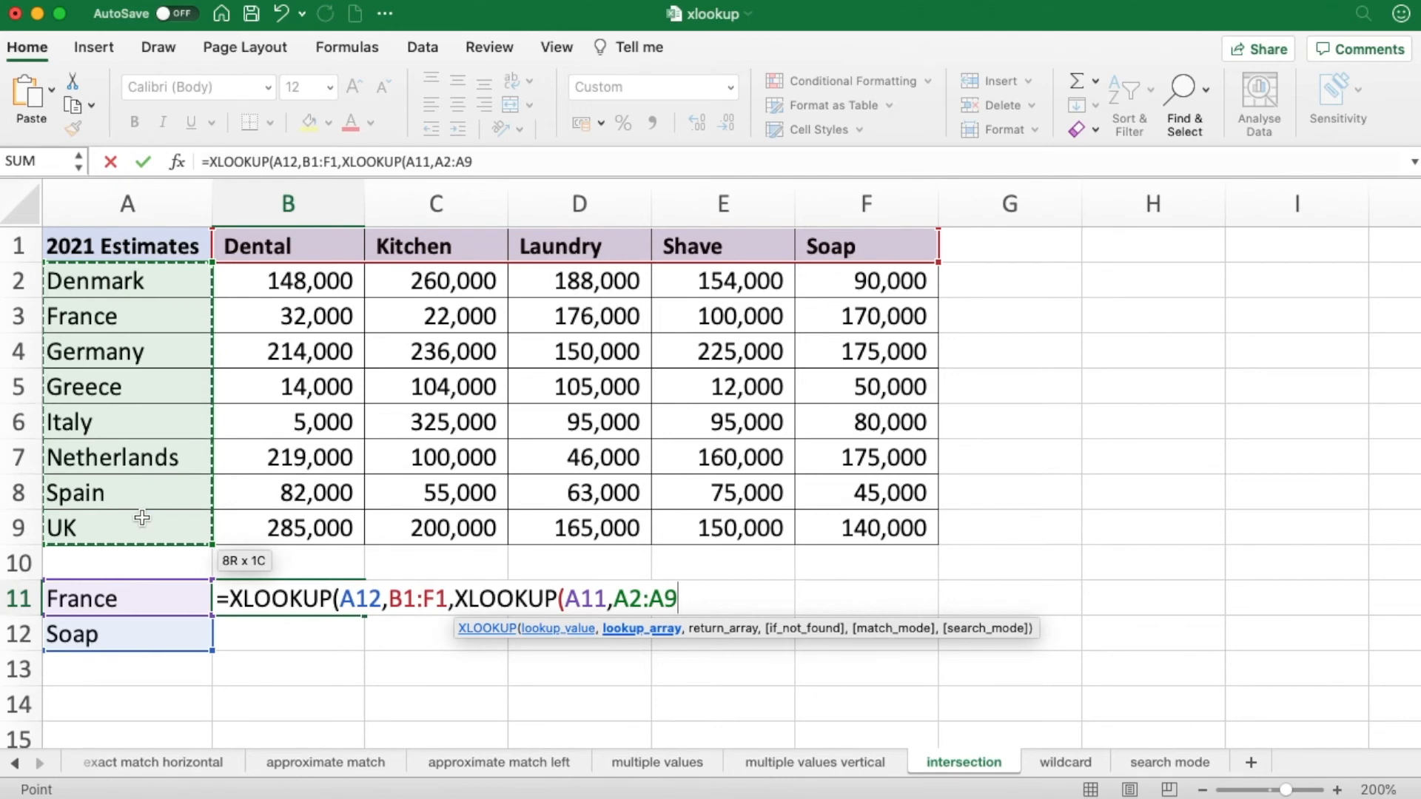
text(,)
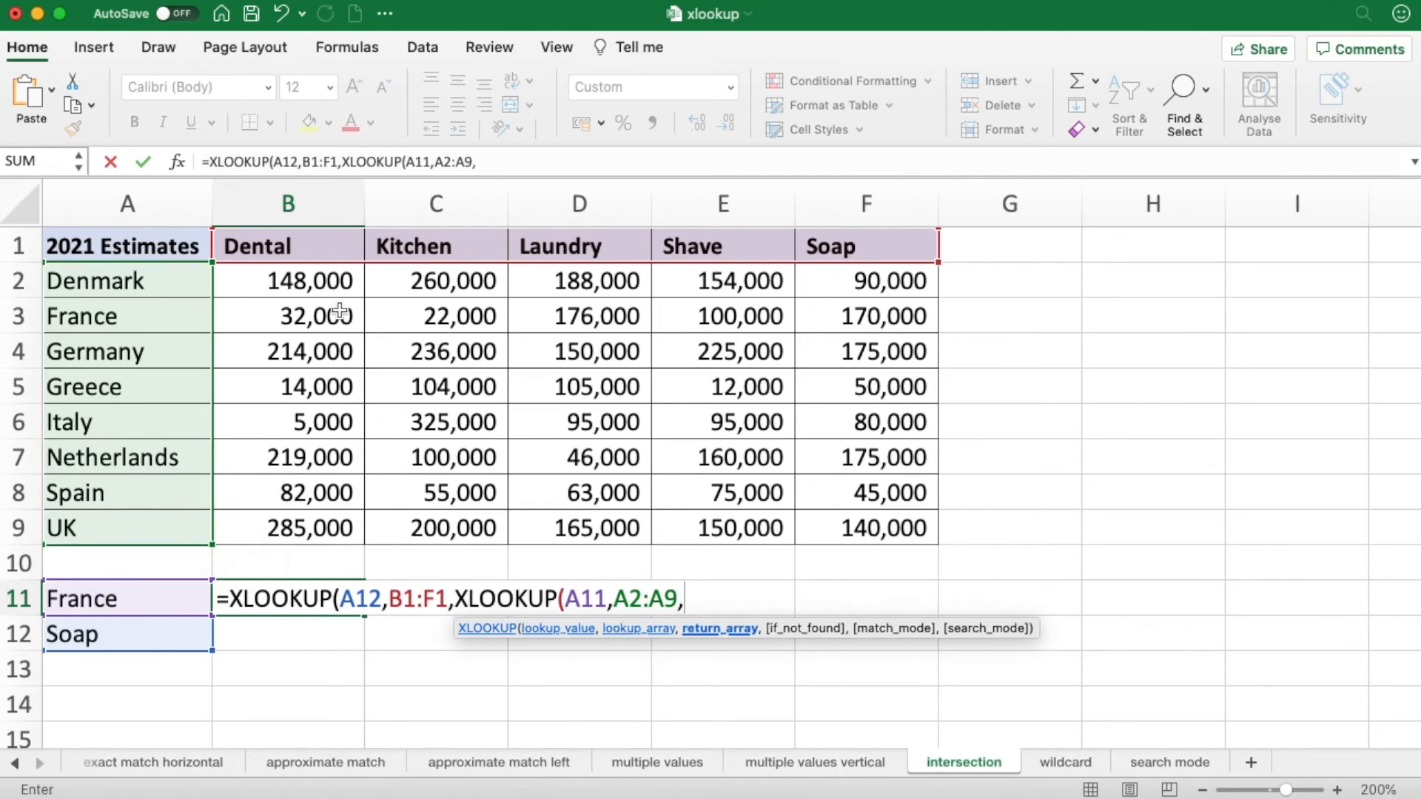
click(313, 283)
drag(313, 284, 820, 511)
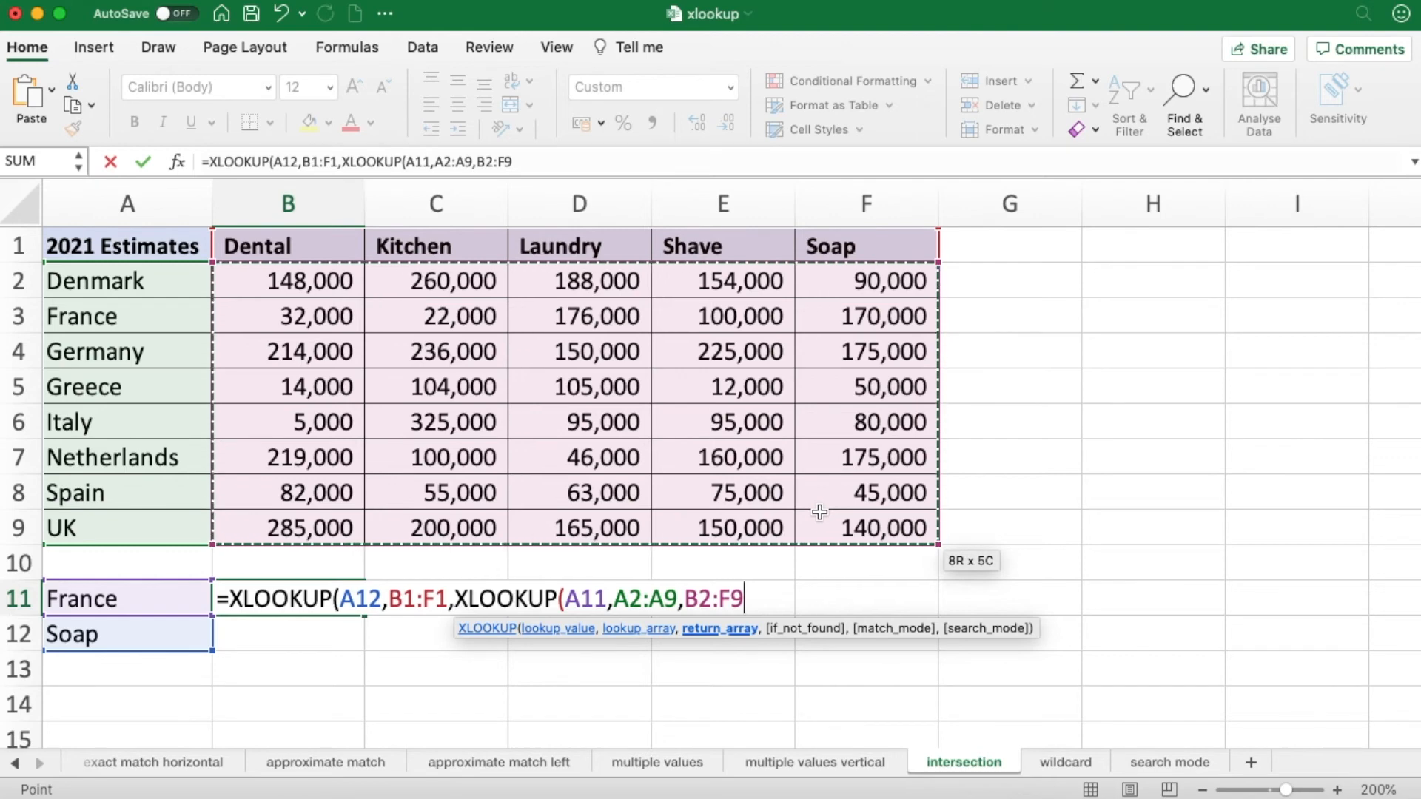
text()))
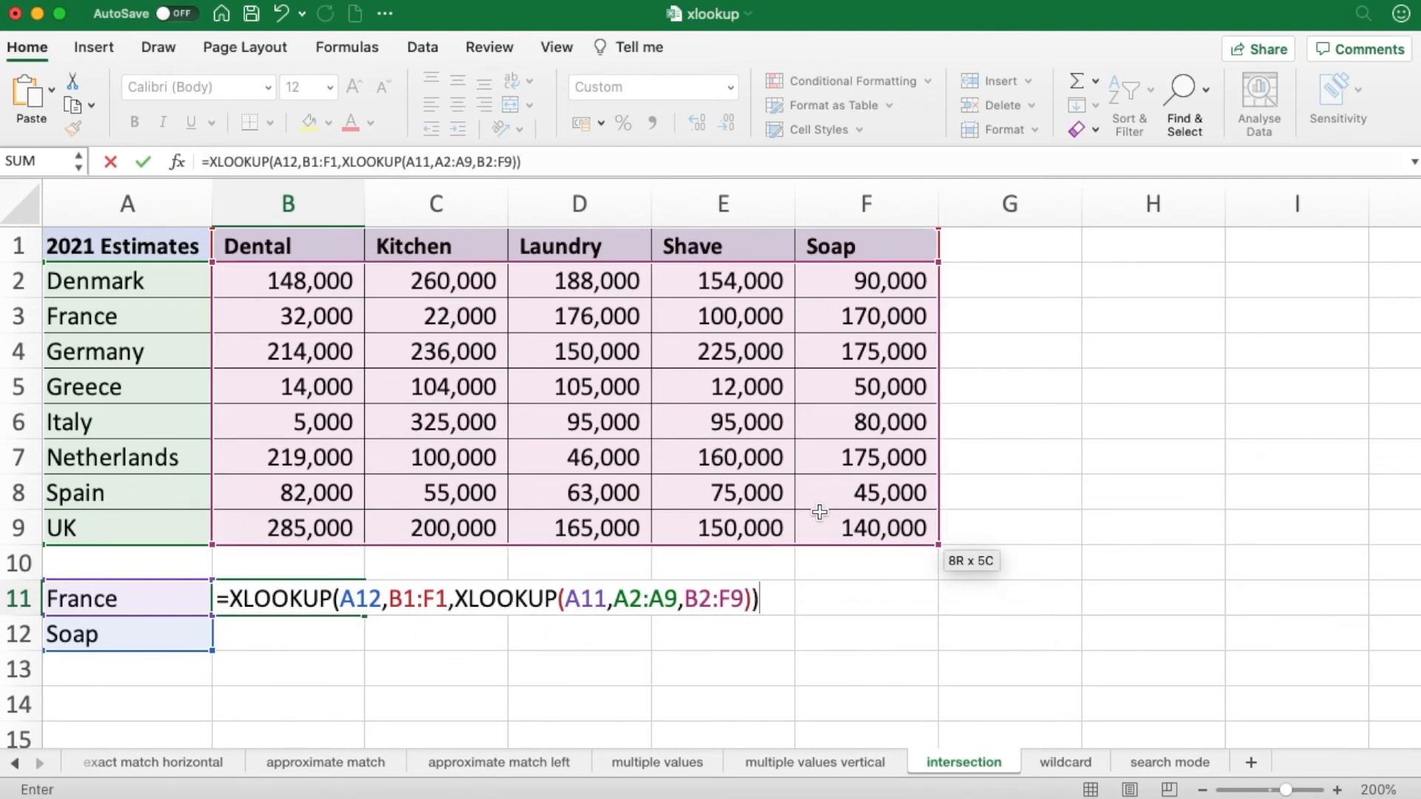
key(Return)
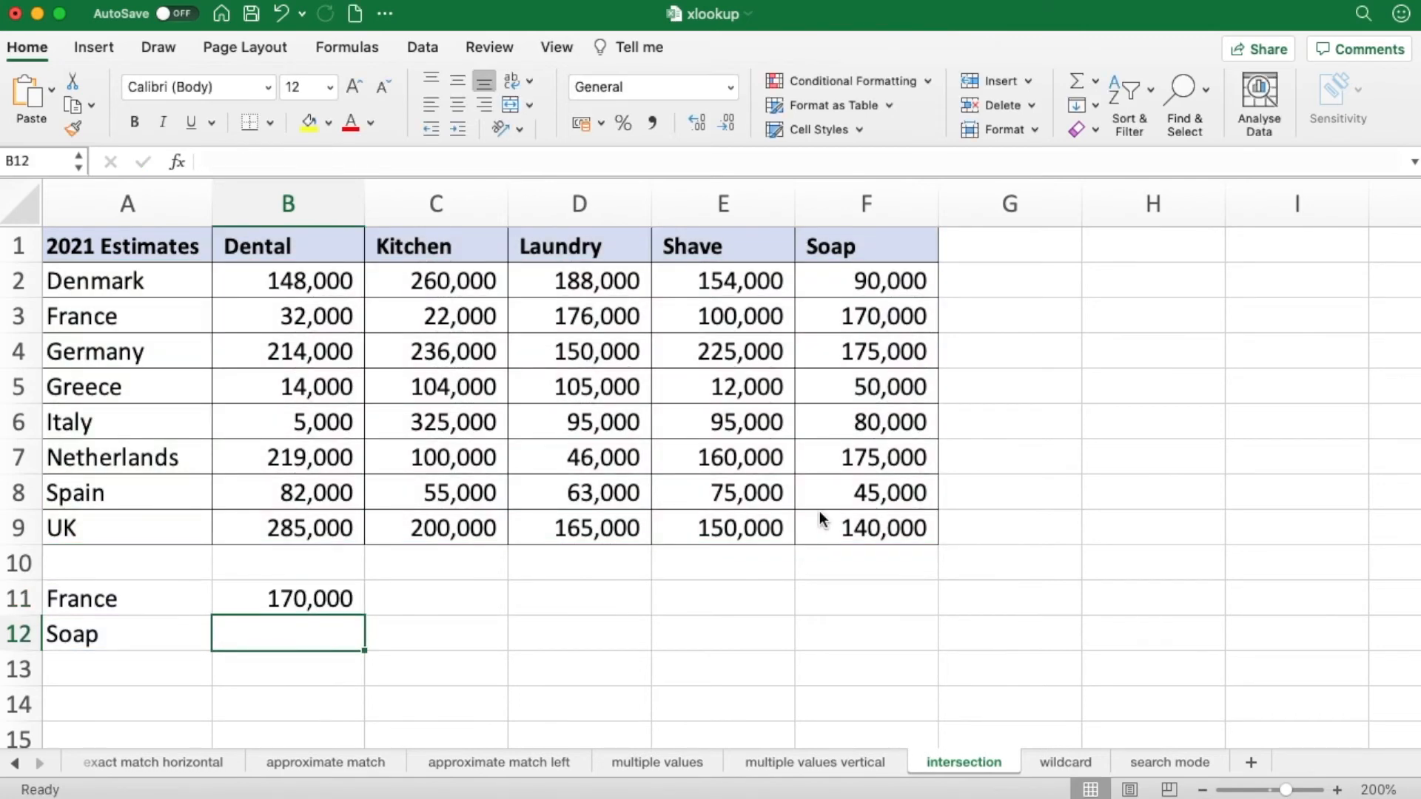
Compare the B11 result with F3, and test the formula by setting the country in A11 to Greece and finally Germany
click(261, 600)
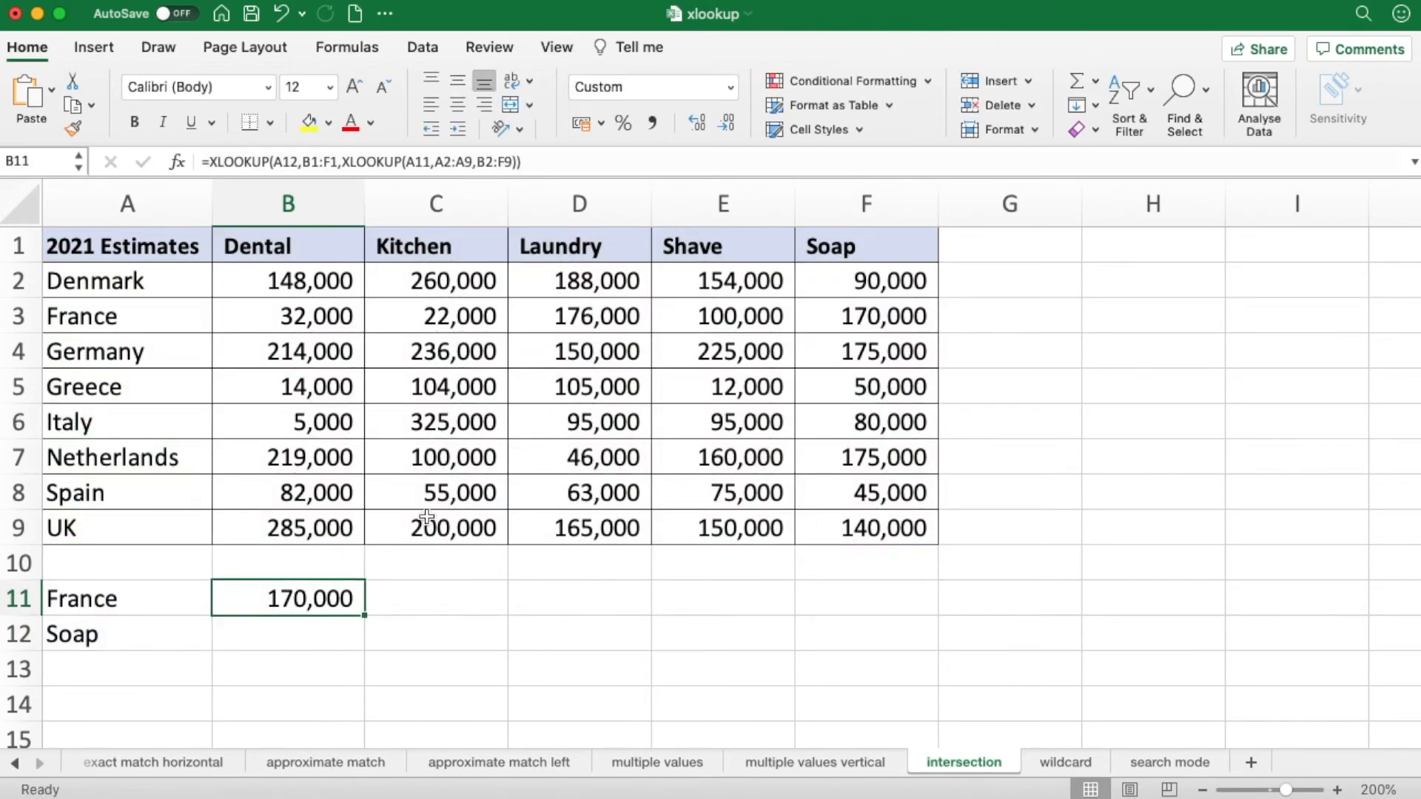
click(843, 312)
click(133, 600)
click(220, 606)
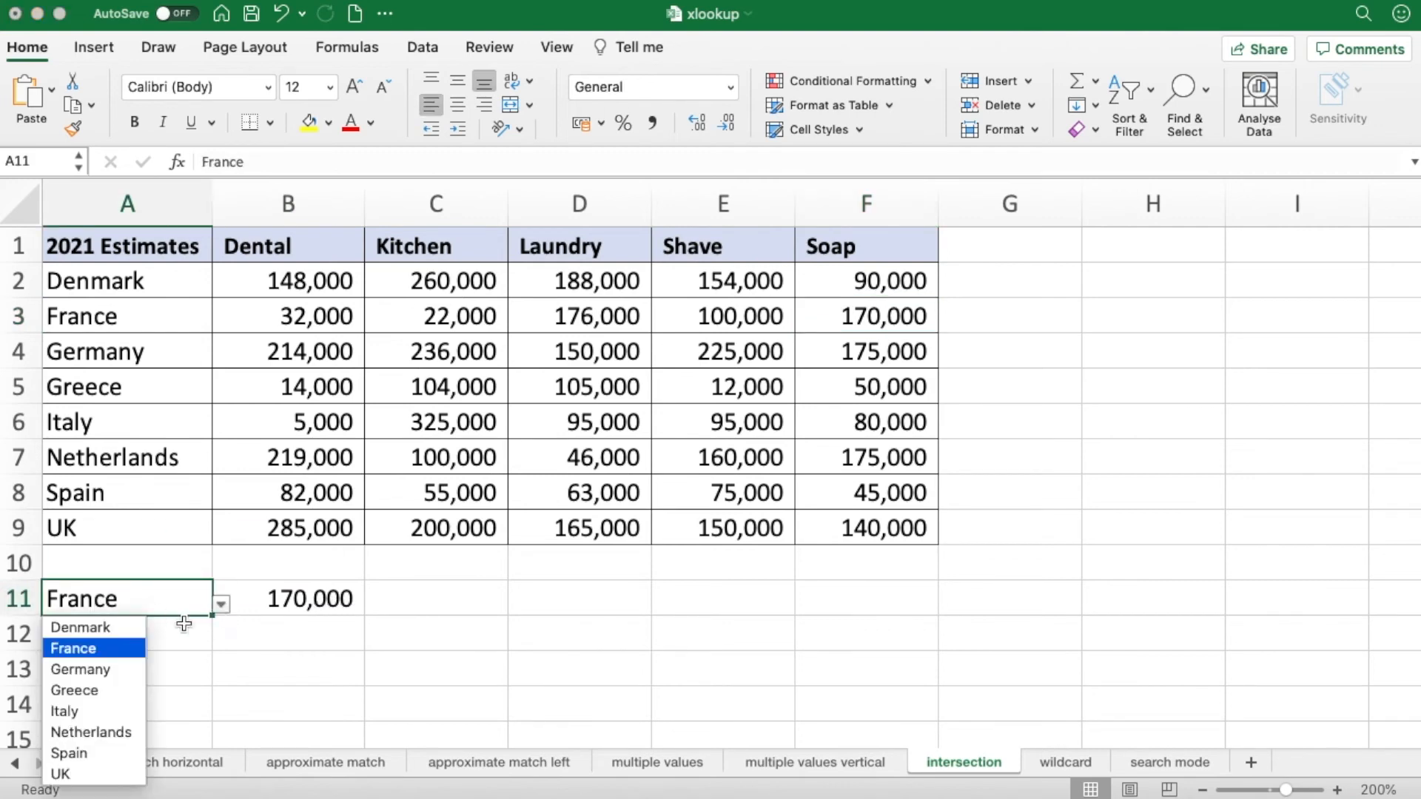
click(112, 692)
click(220, 605)
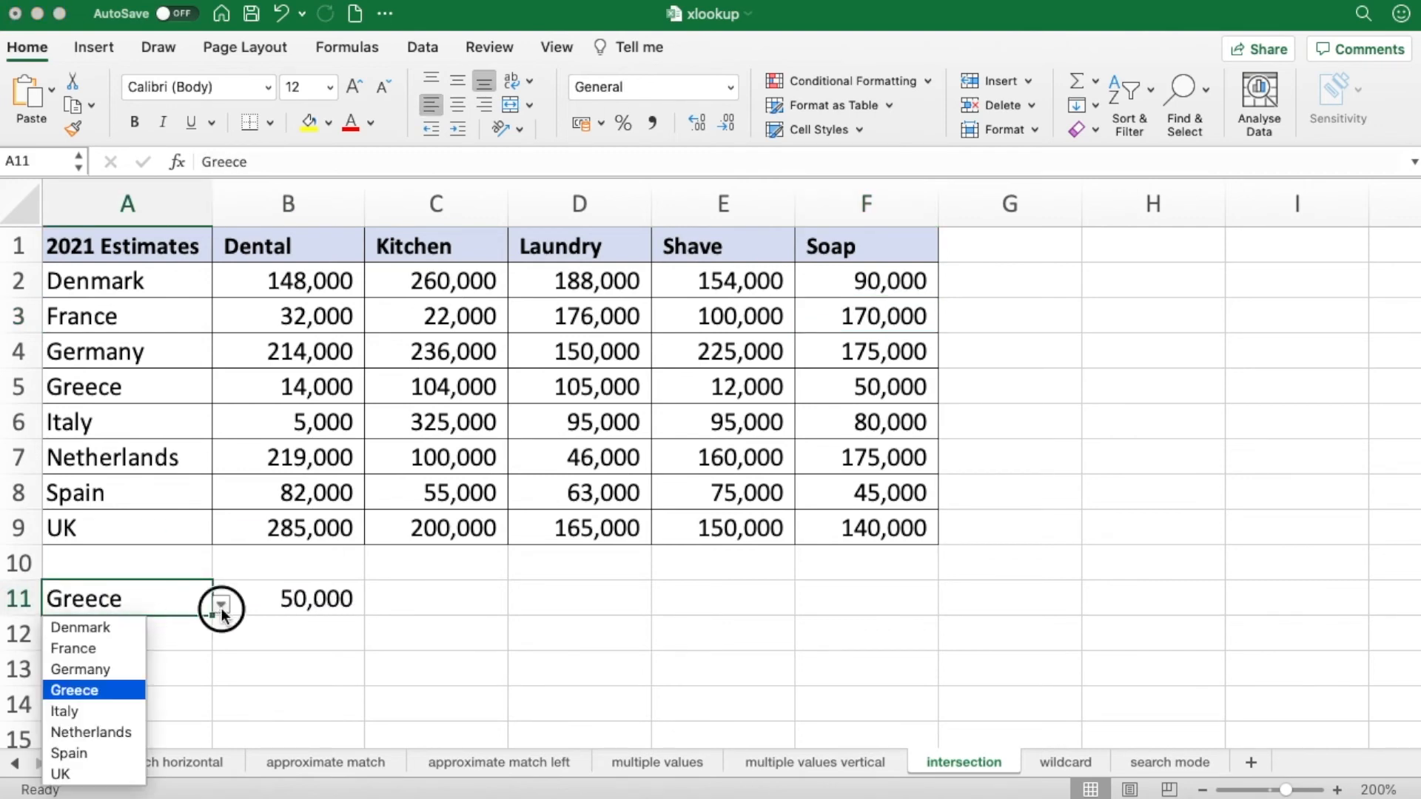
click(135, 672)
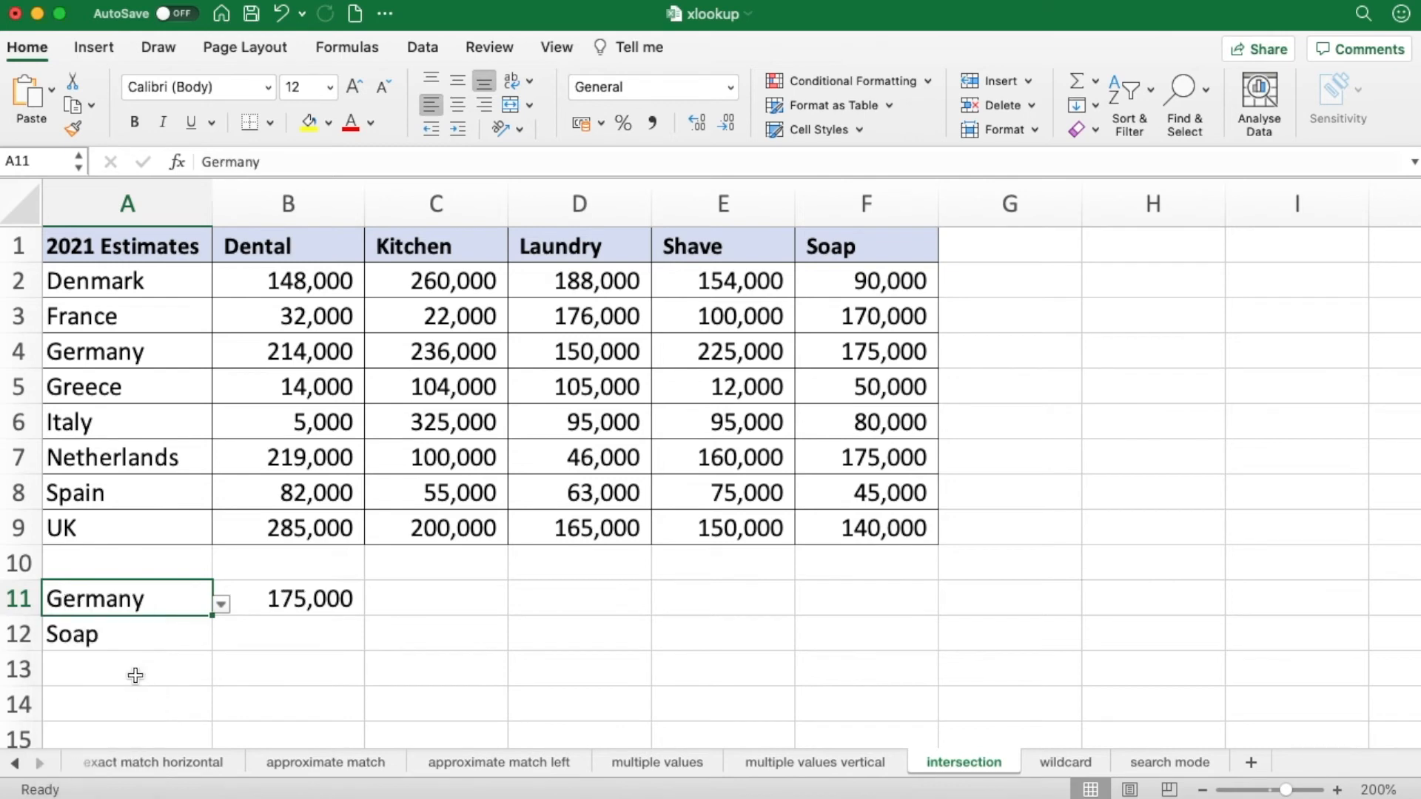
Test the intersection formula with other products by setting A12 to Laundry and finally Kitchen
click(143, 639)
click(221, 639)
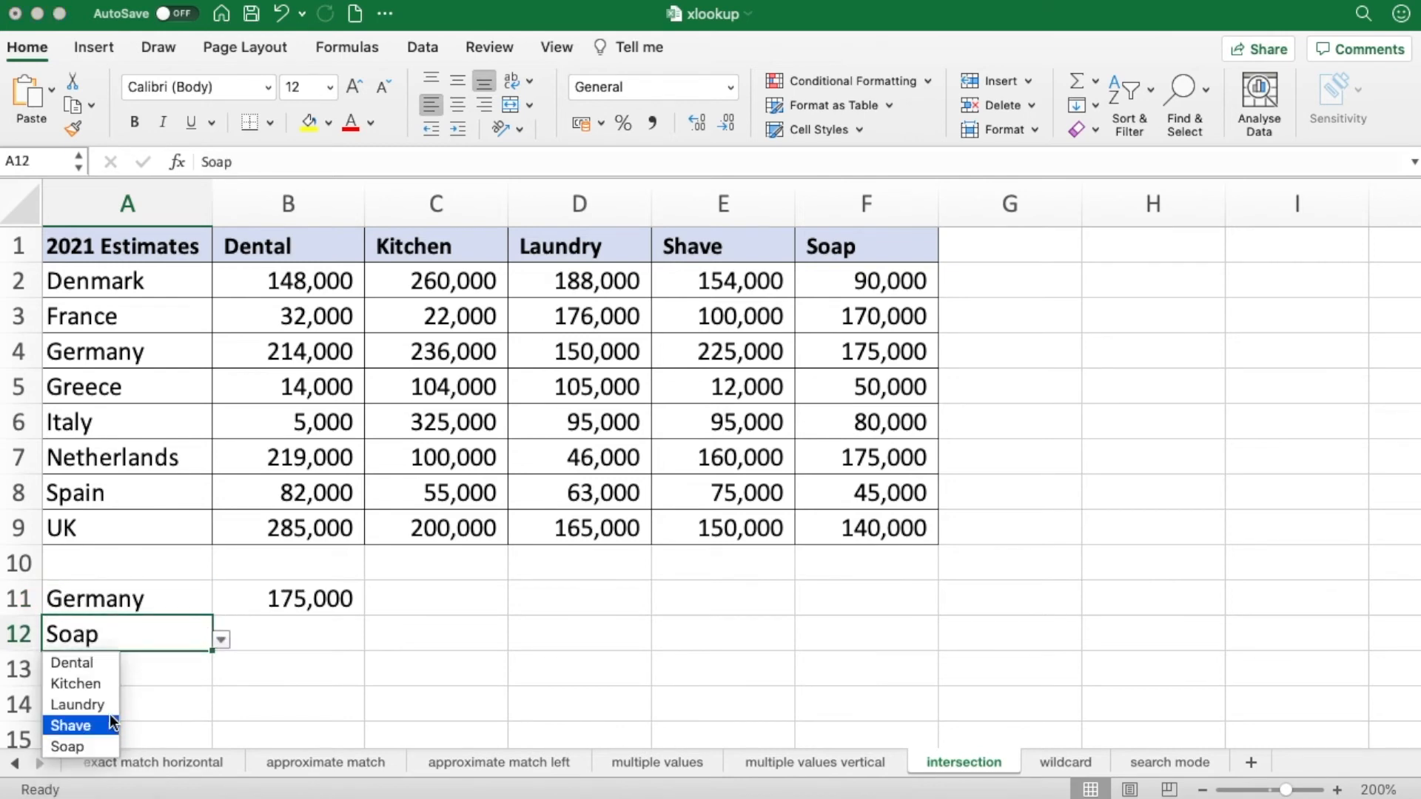
click(99, 709)
click(220, 640)
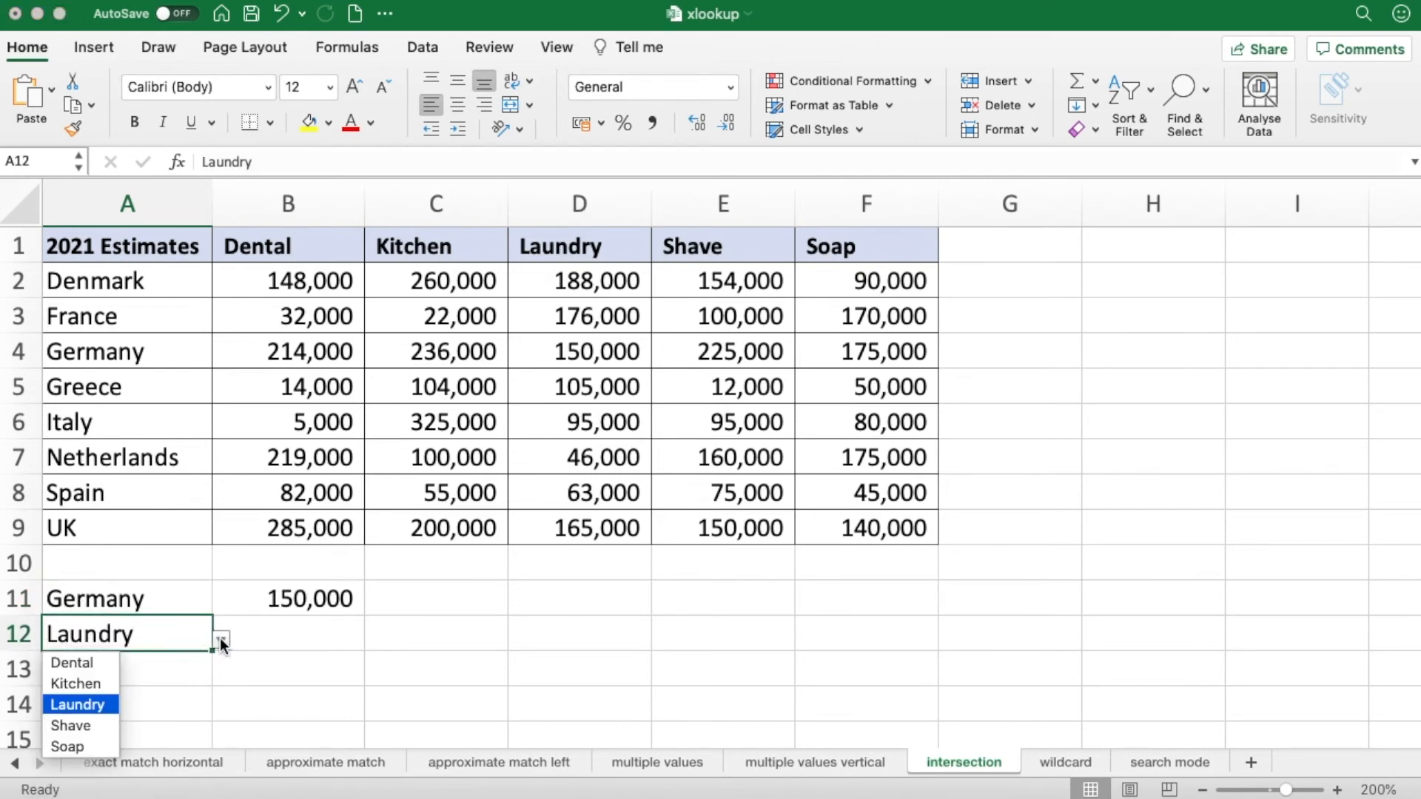
click(101, 700)
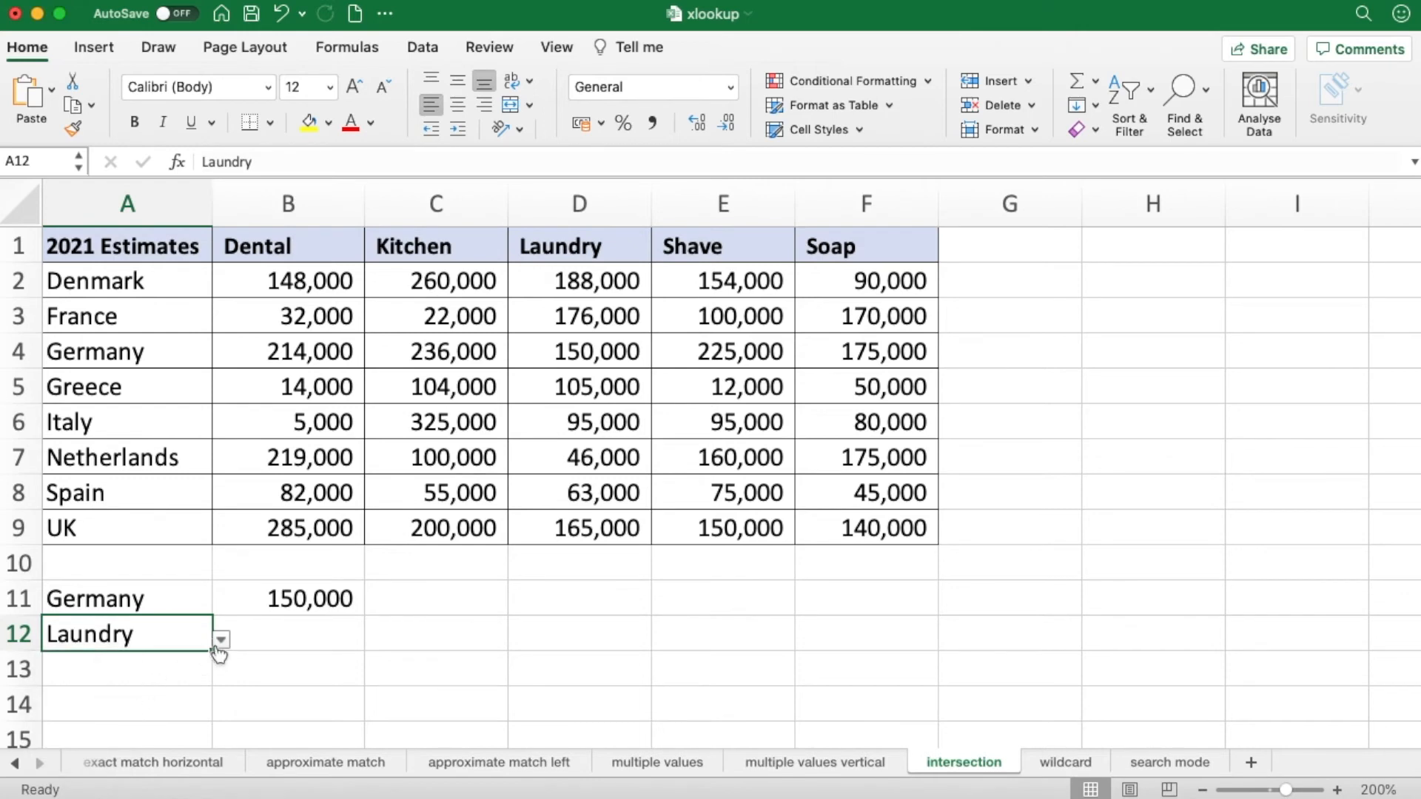
click(222, 639)
click(105, 686)
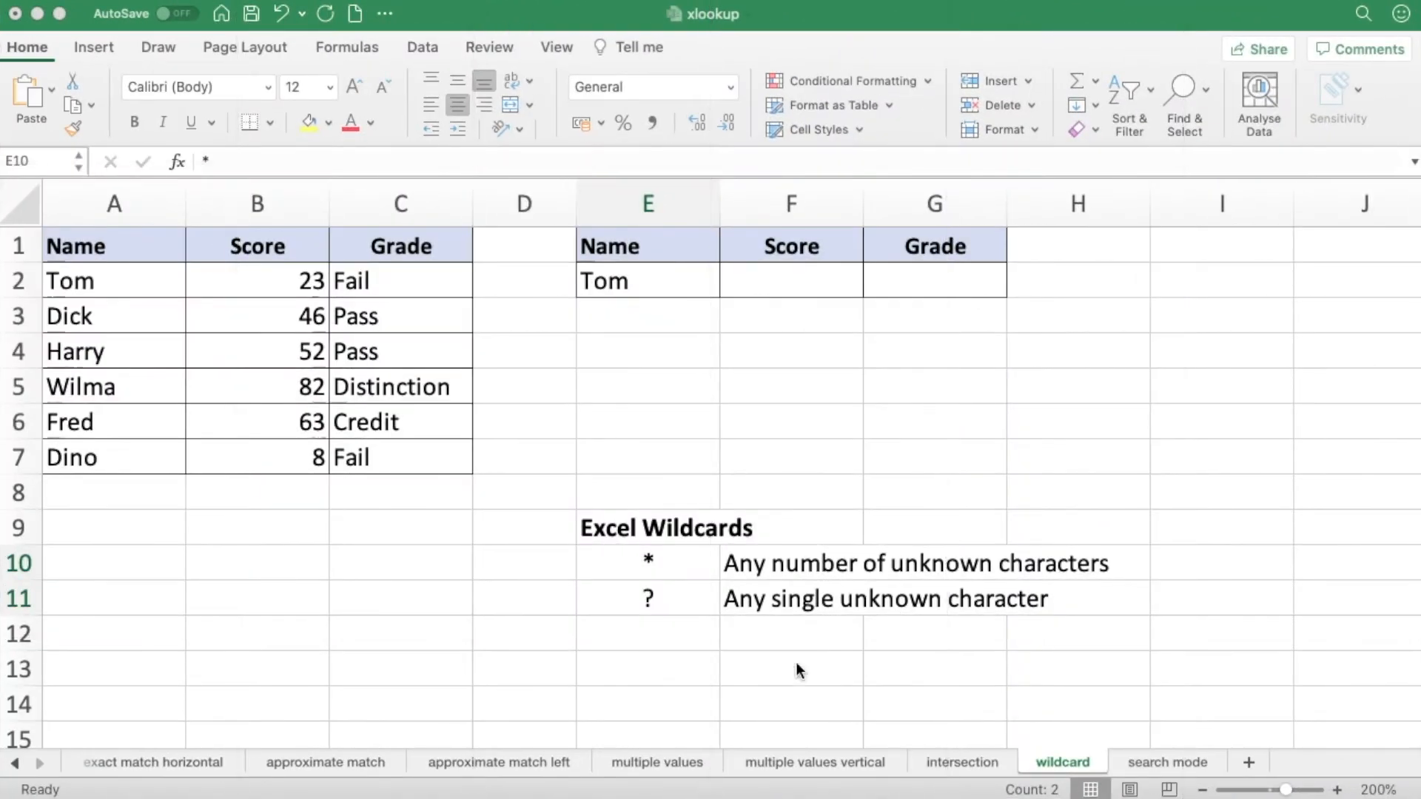
Review the * and ? wildcard descriptions in rows 10 and 11, the lookup name in E2, and the table ranges A2:A7 and B2:C7
click(667, 560)
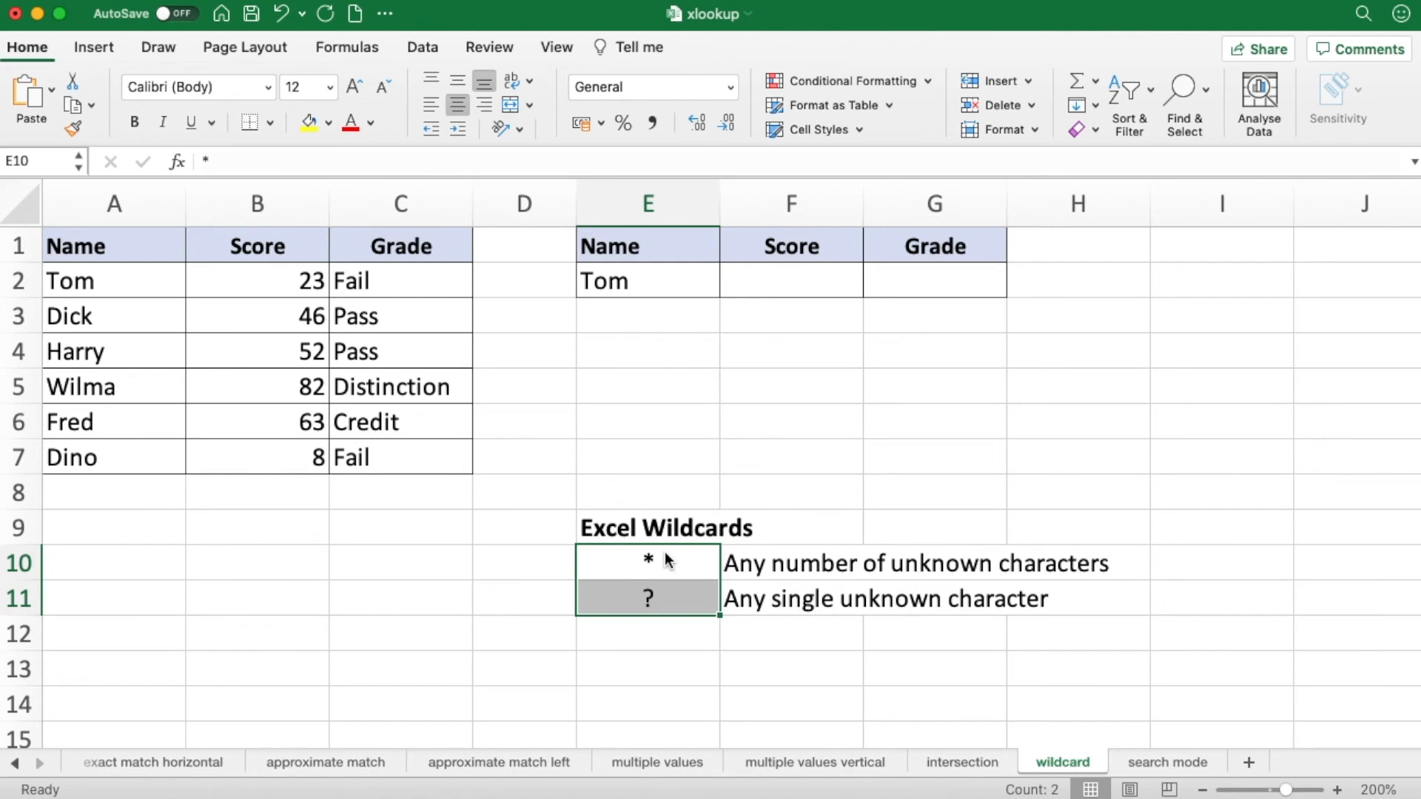
click(681, 562)
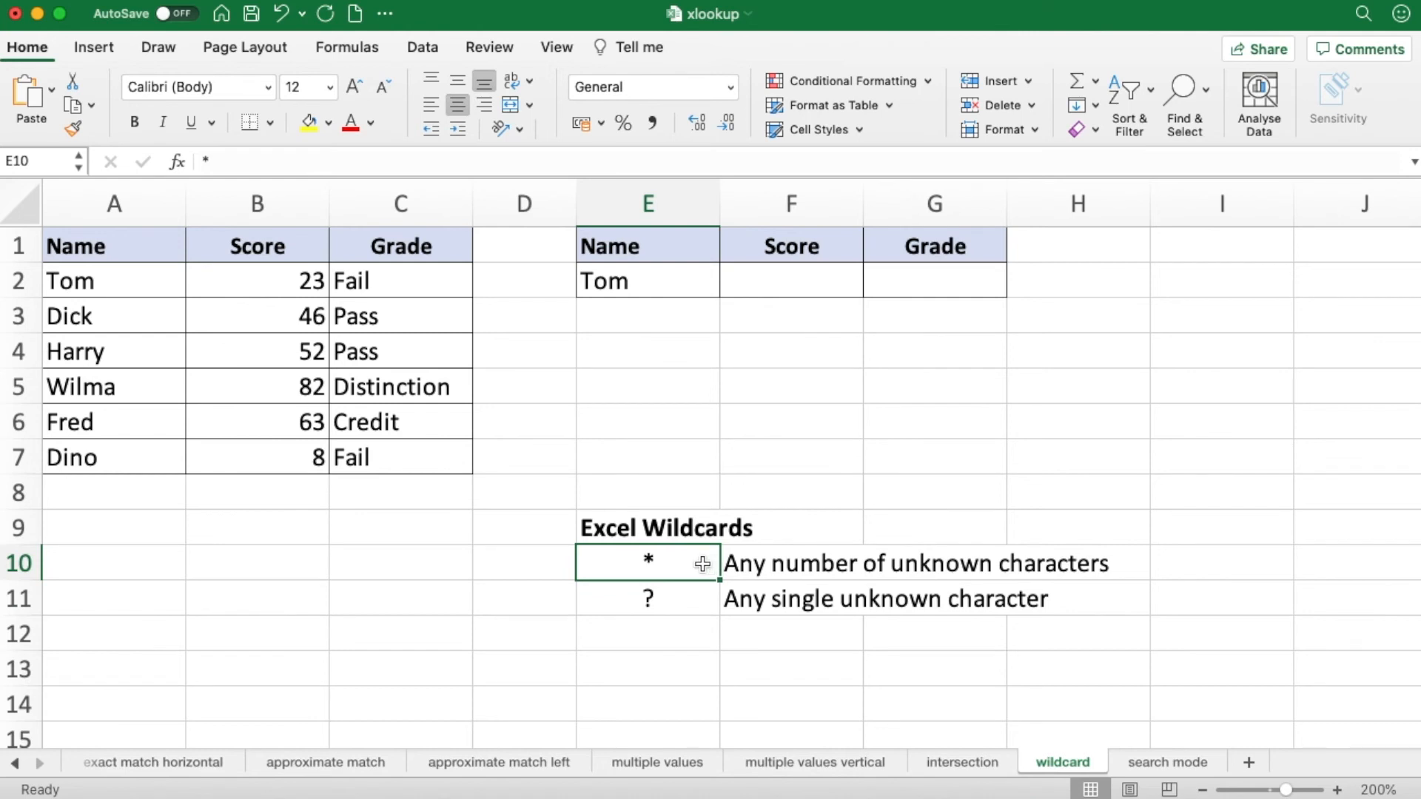
drag(702, 564, 1114, 576)
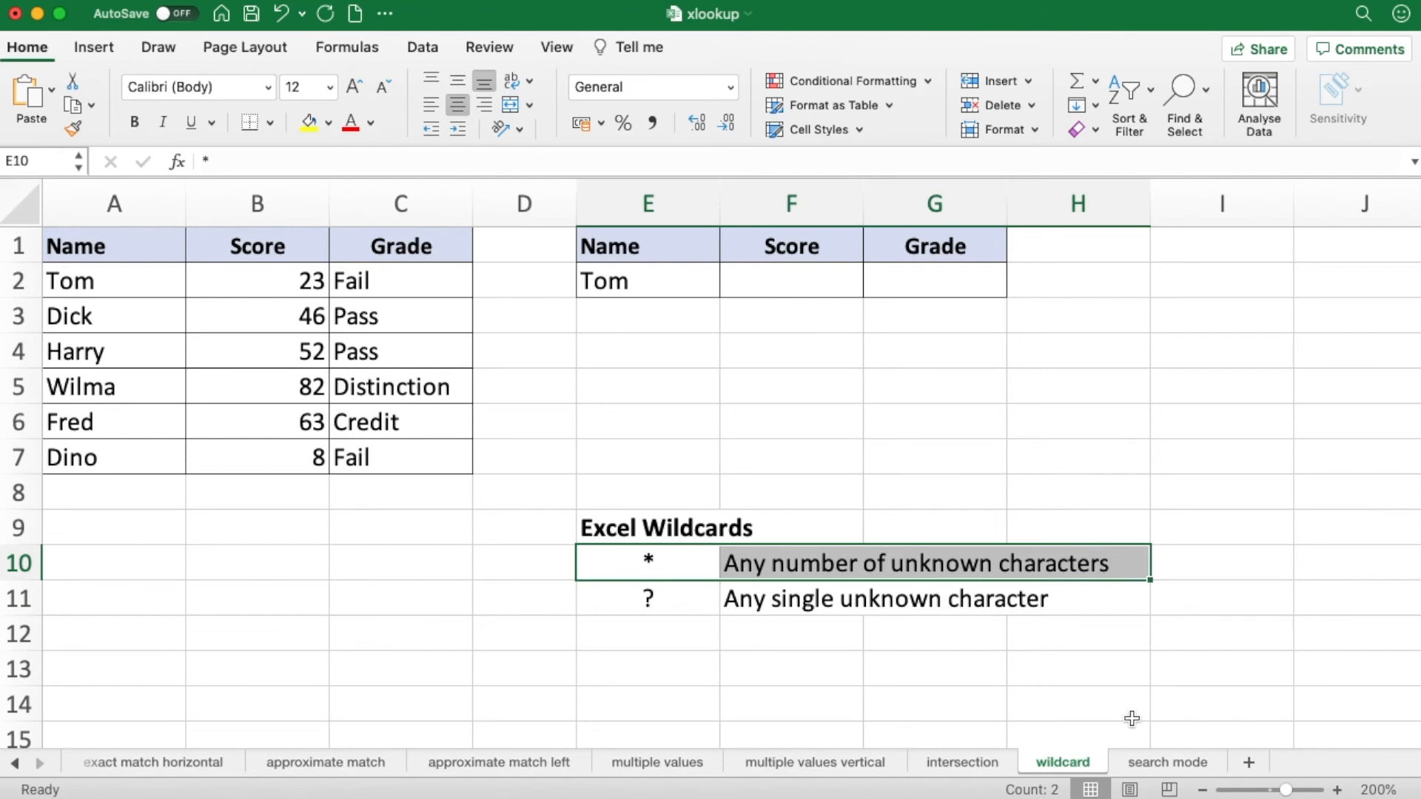
drag(681, 600, 1035, 612)
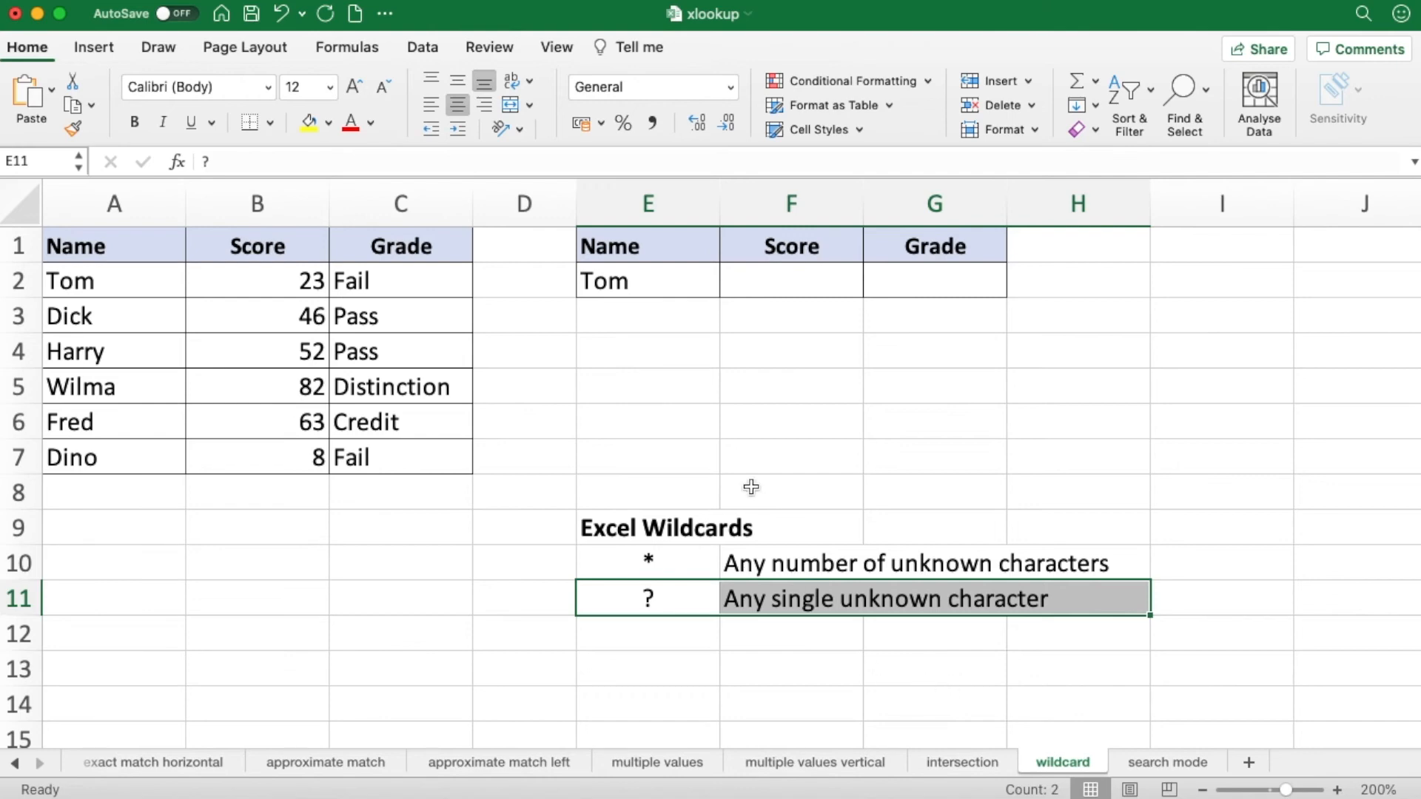
click(658, 282)
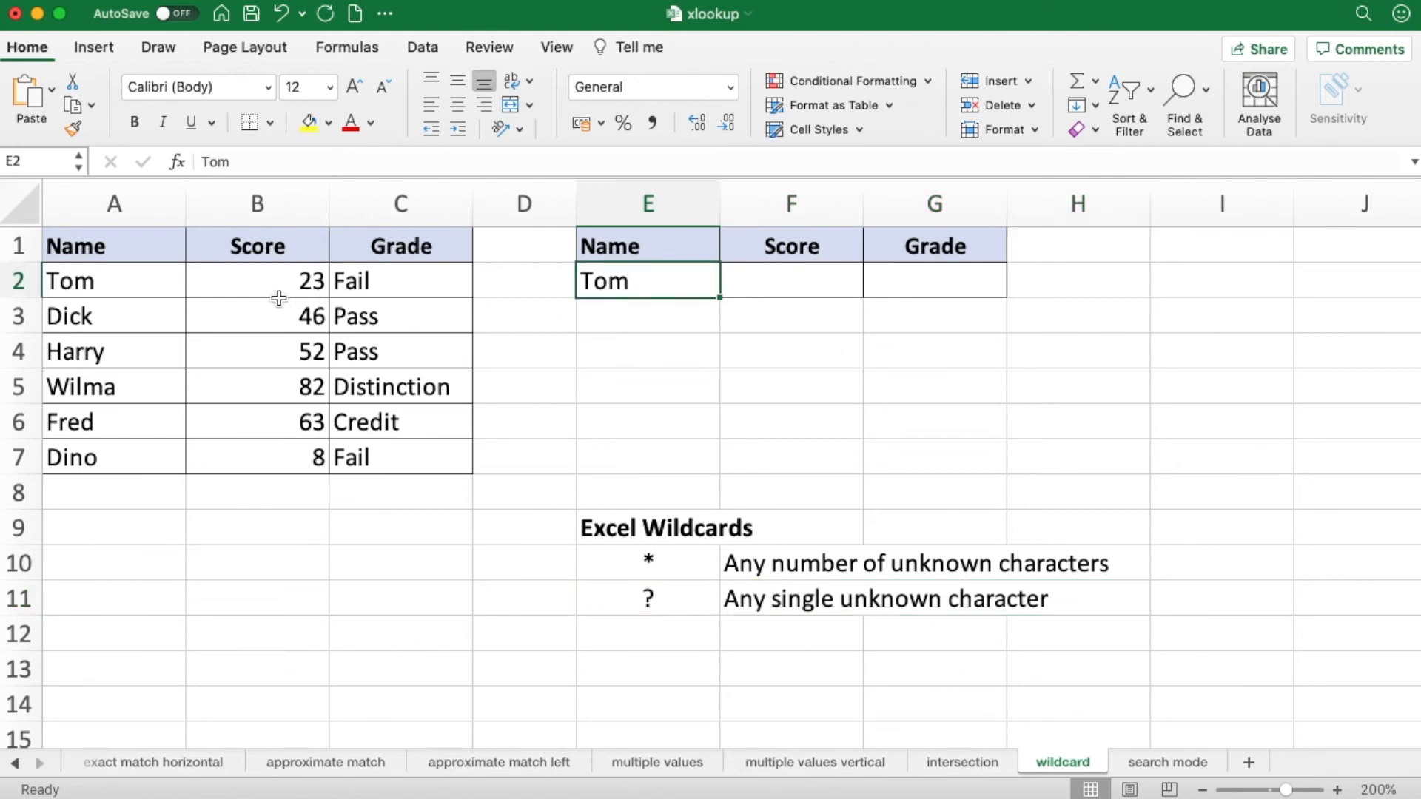
drag(121, 280, 114, 460)
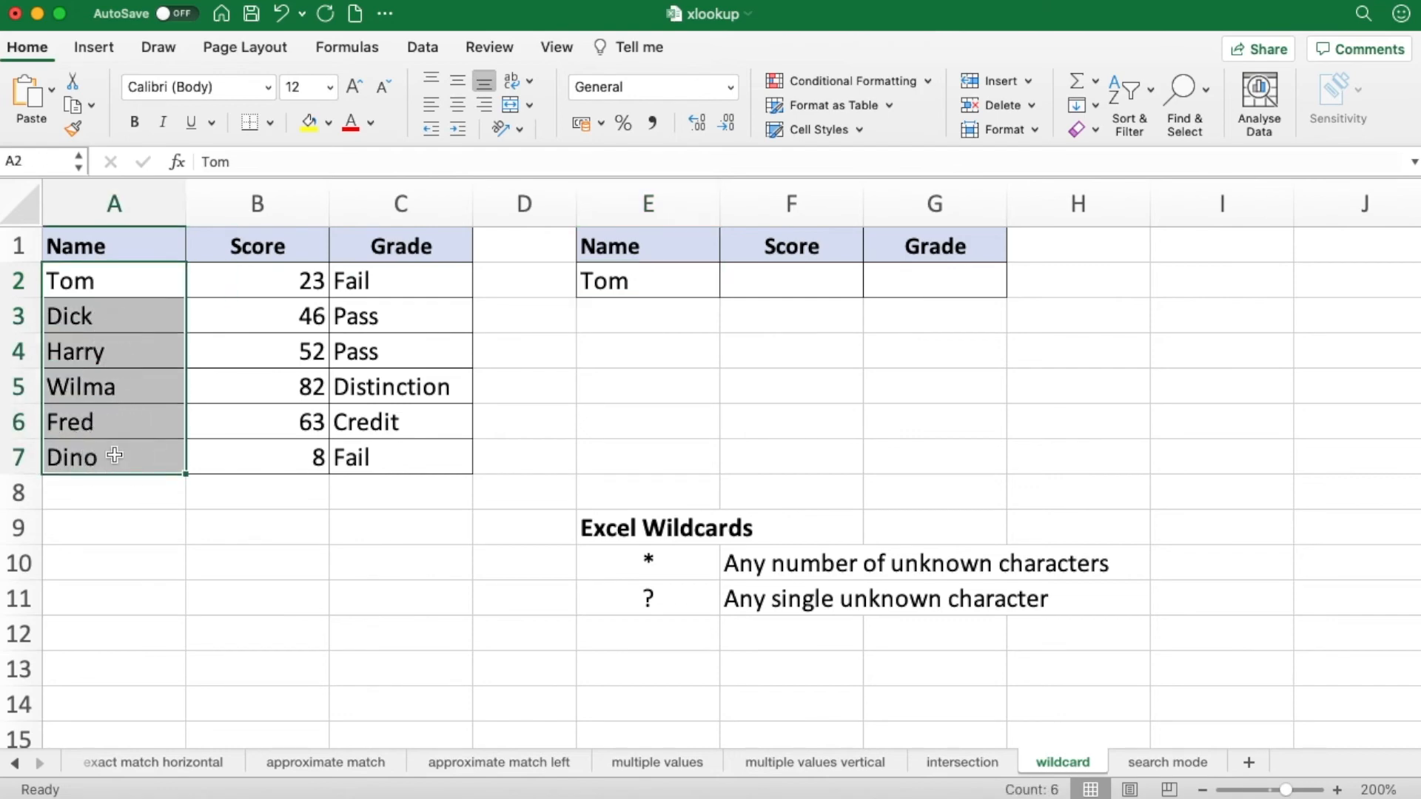
click(322, 290)
drag(321, 290, 397, 447)
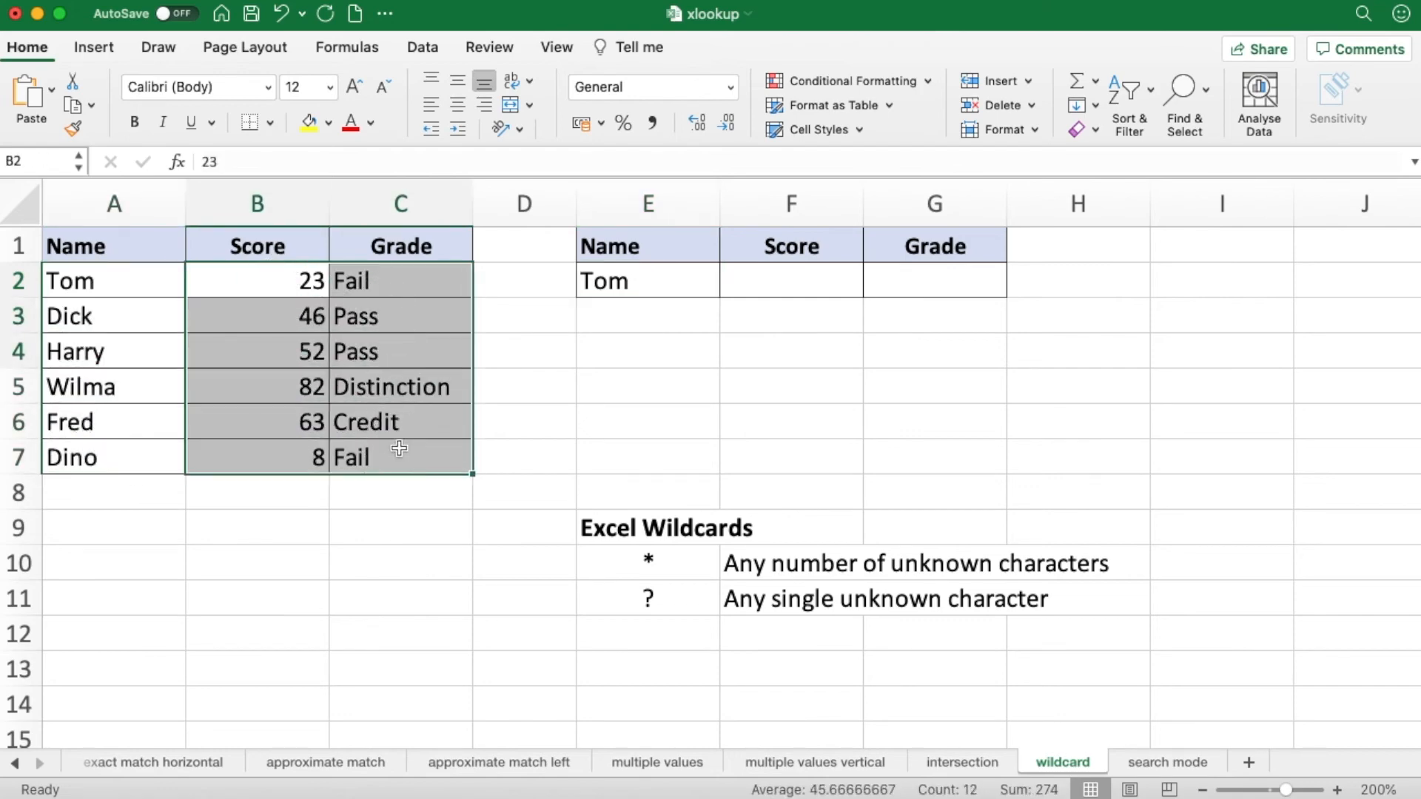
Enter =XLOOKUP(E2,A2:A7,B2:C7) in F2 to return both the score and the grade
click(793, 282)
text(=xl)
key(Tab)
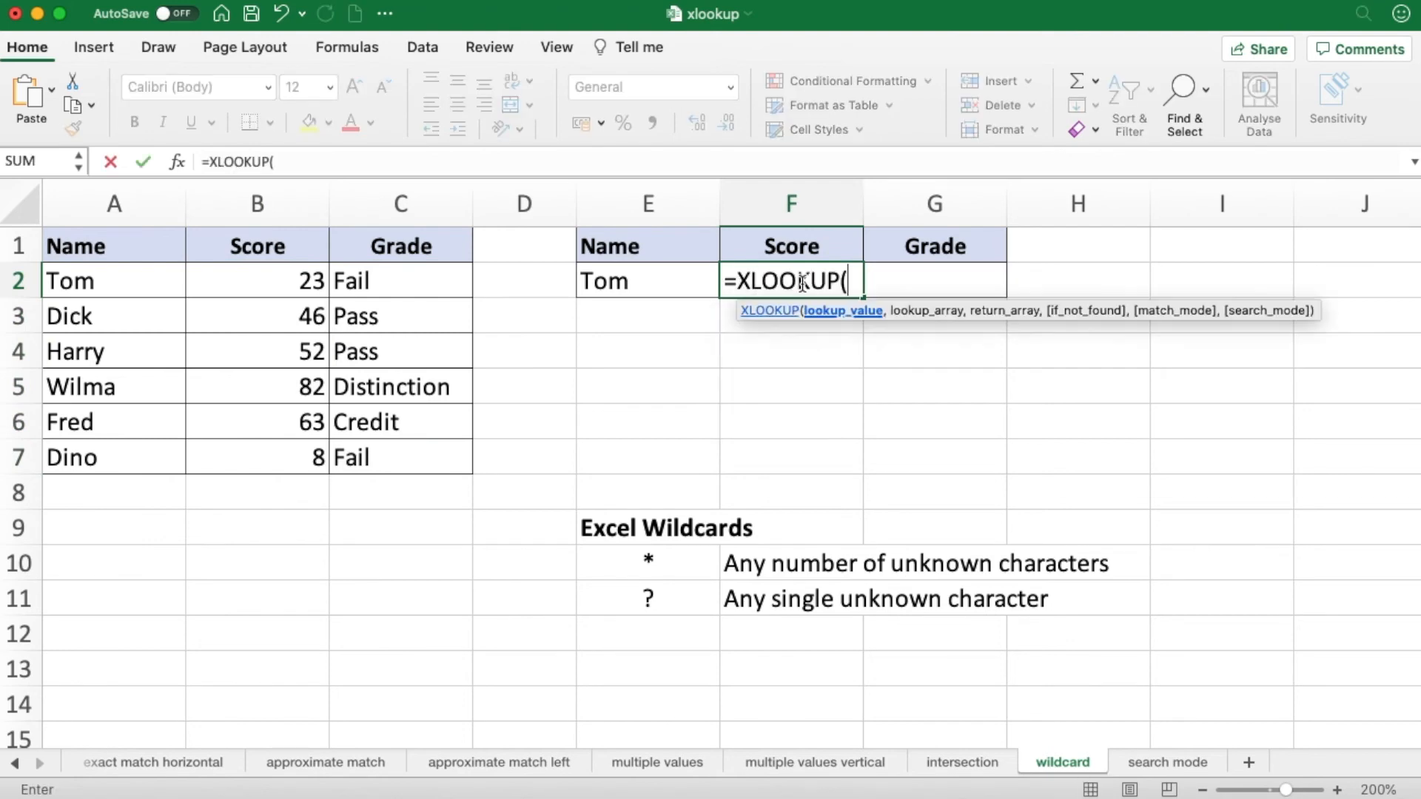
click(681, 280)
text(,)
drag(124, 284, 102, 443)
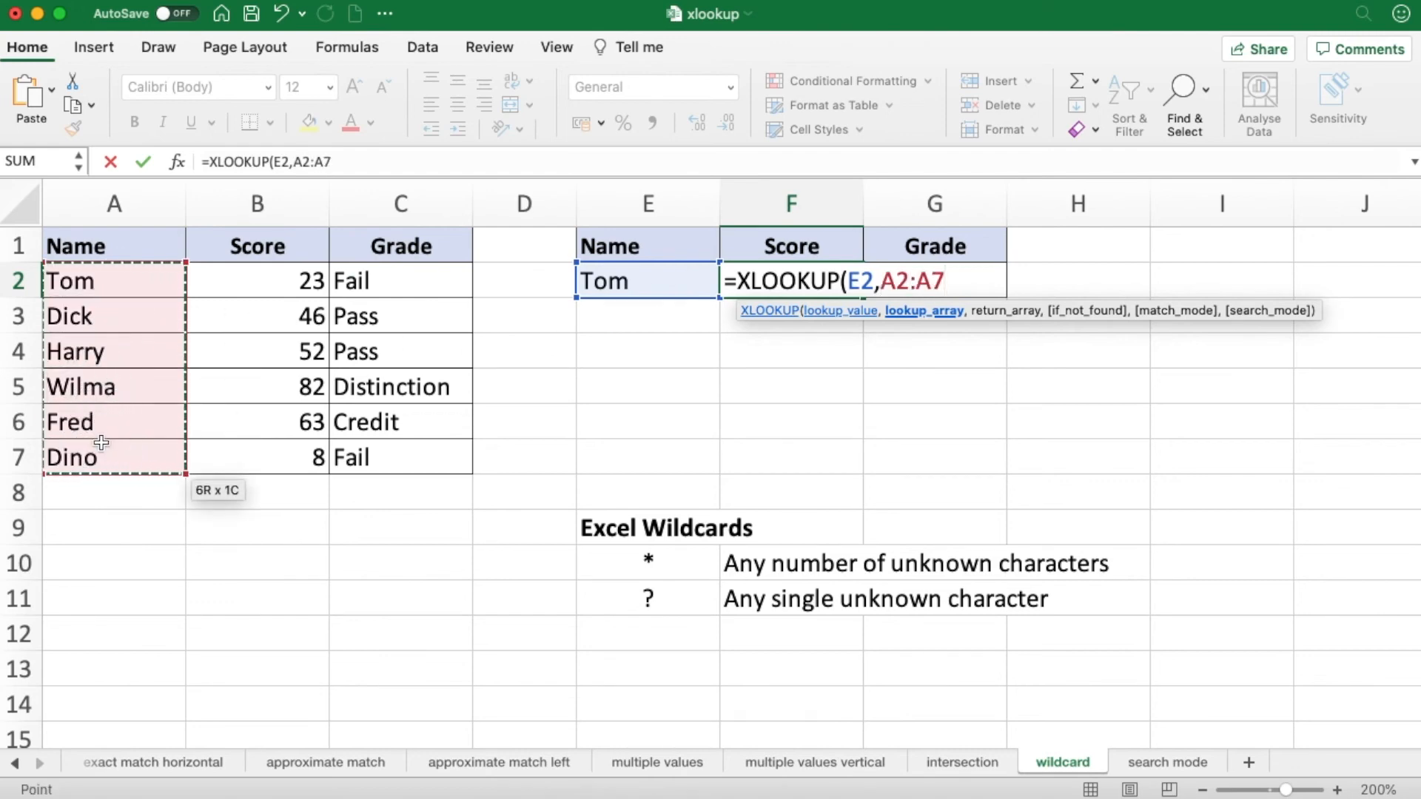
text(,)
click(276, 279)
drag(276, 280, 368, 454)
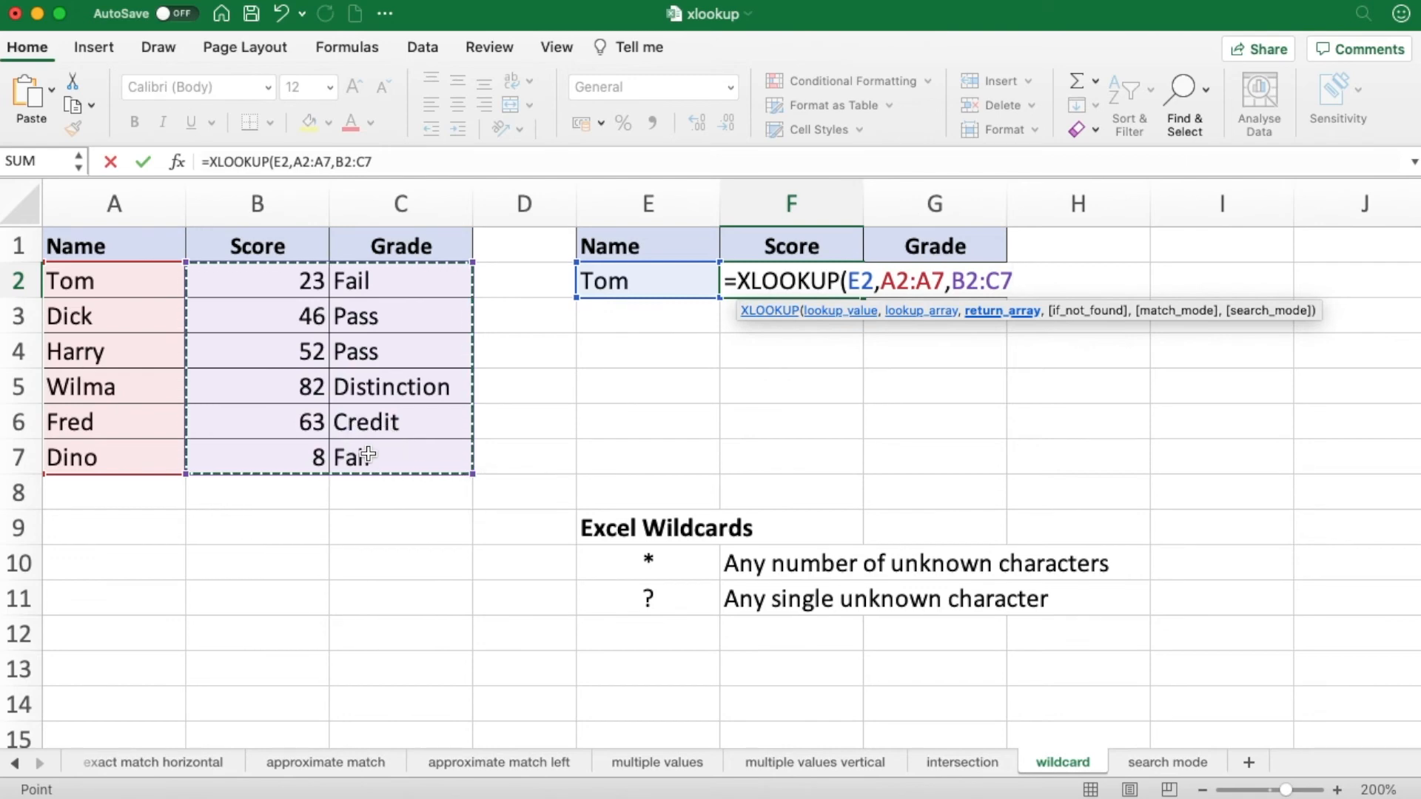
key(Return)
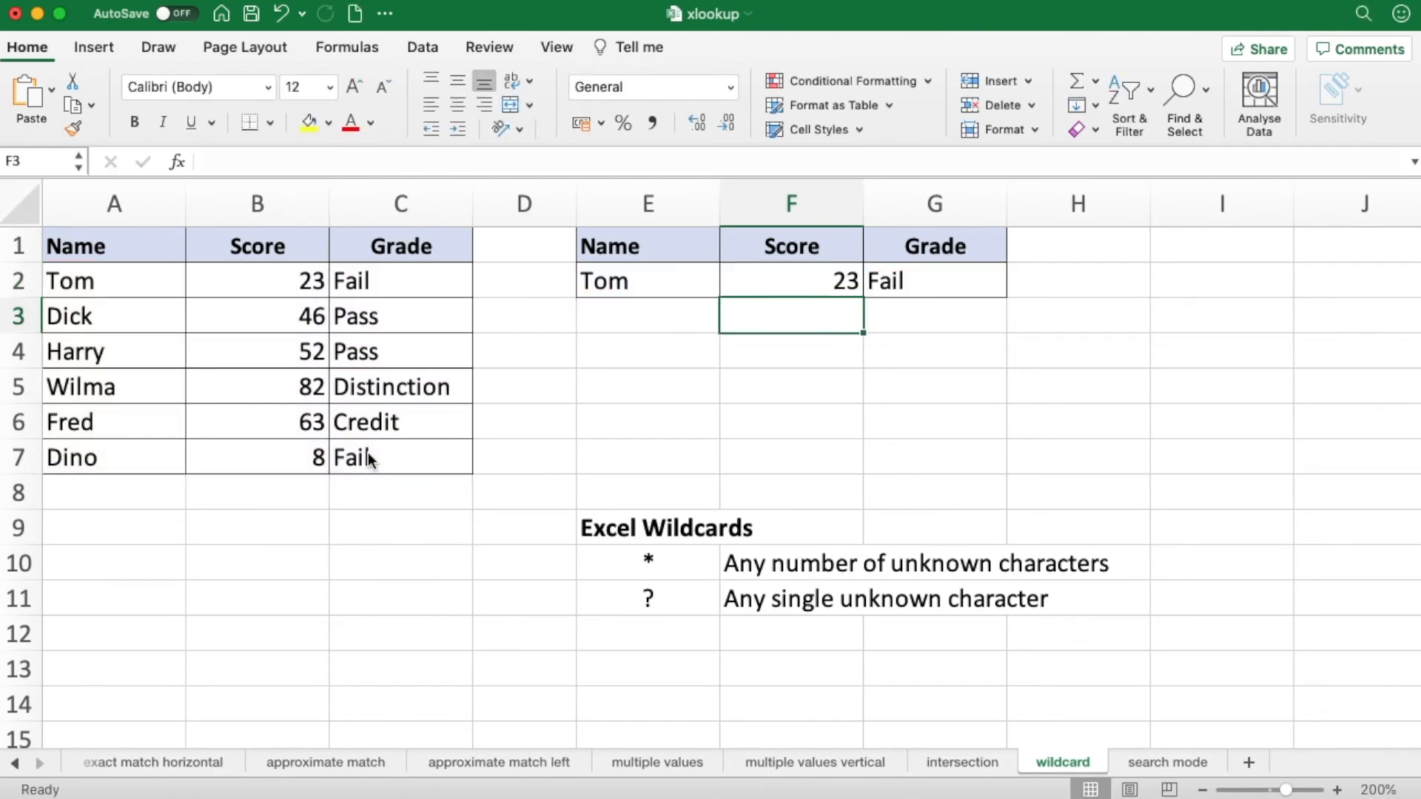
Replace the lookup name in E2 with a similar name that is missing from A2:A7
click(655, 278)
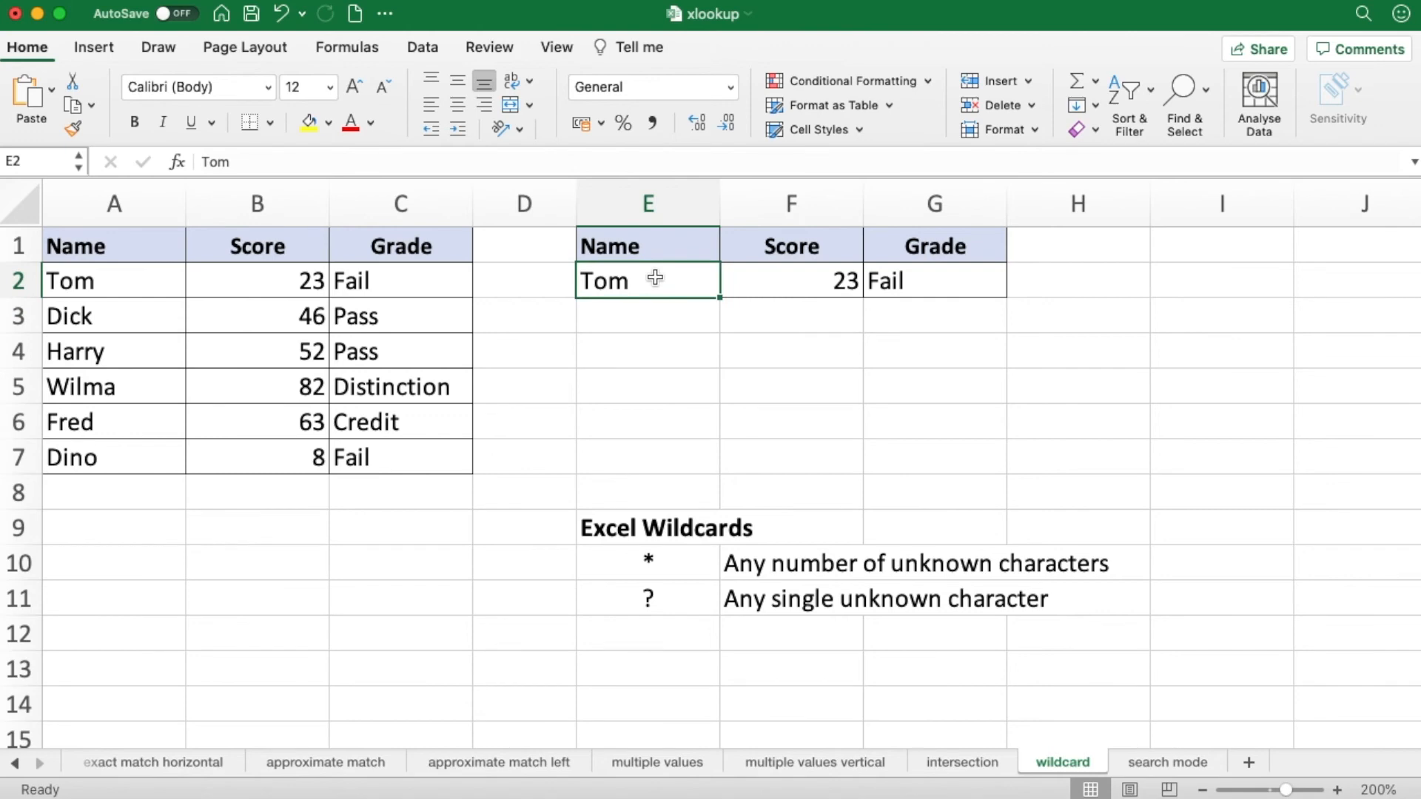
text(Tim)
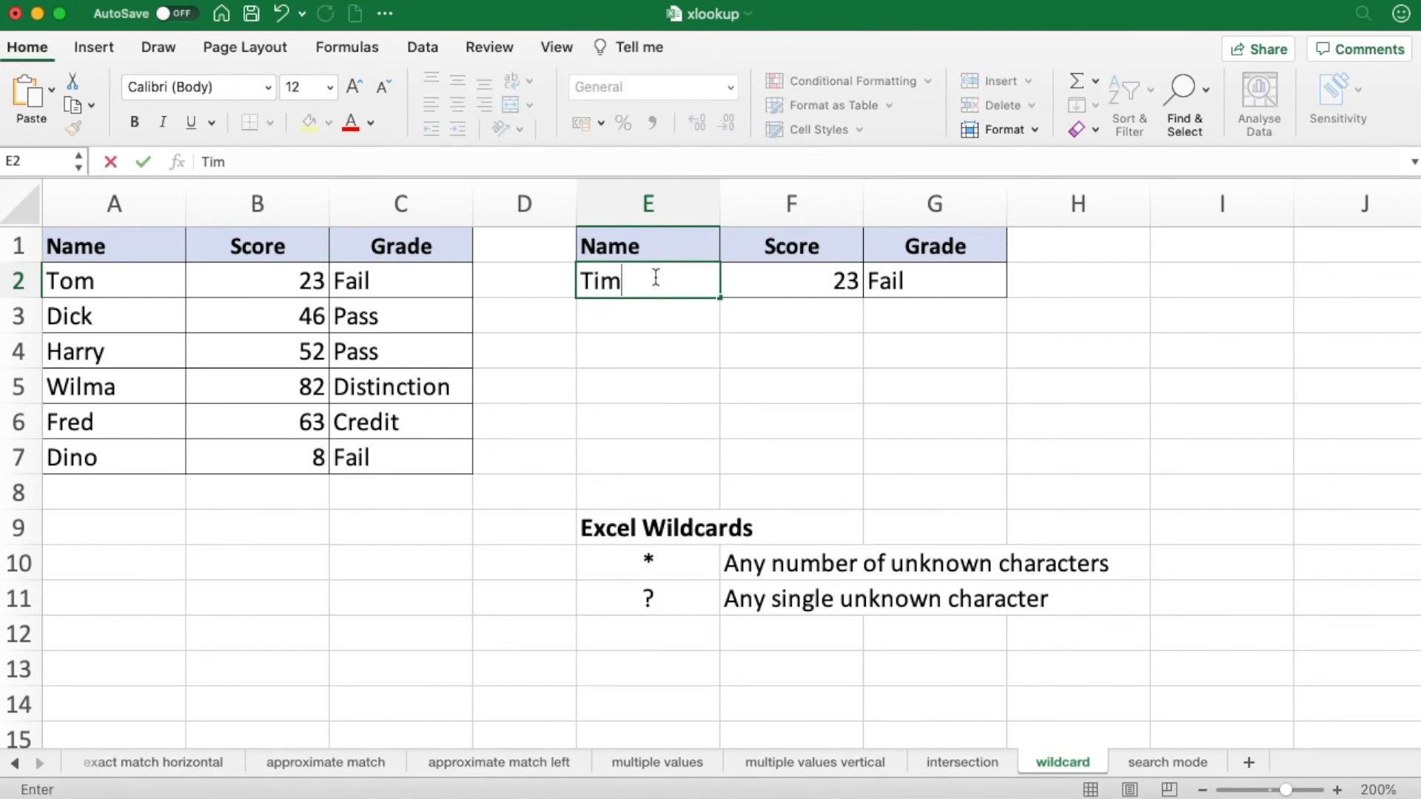
key(Return)
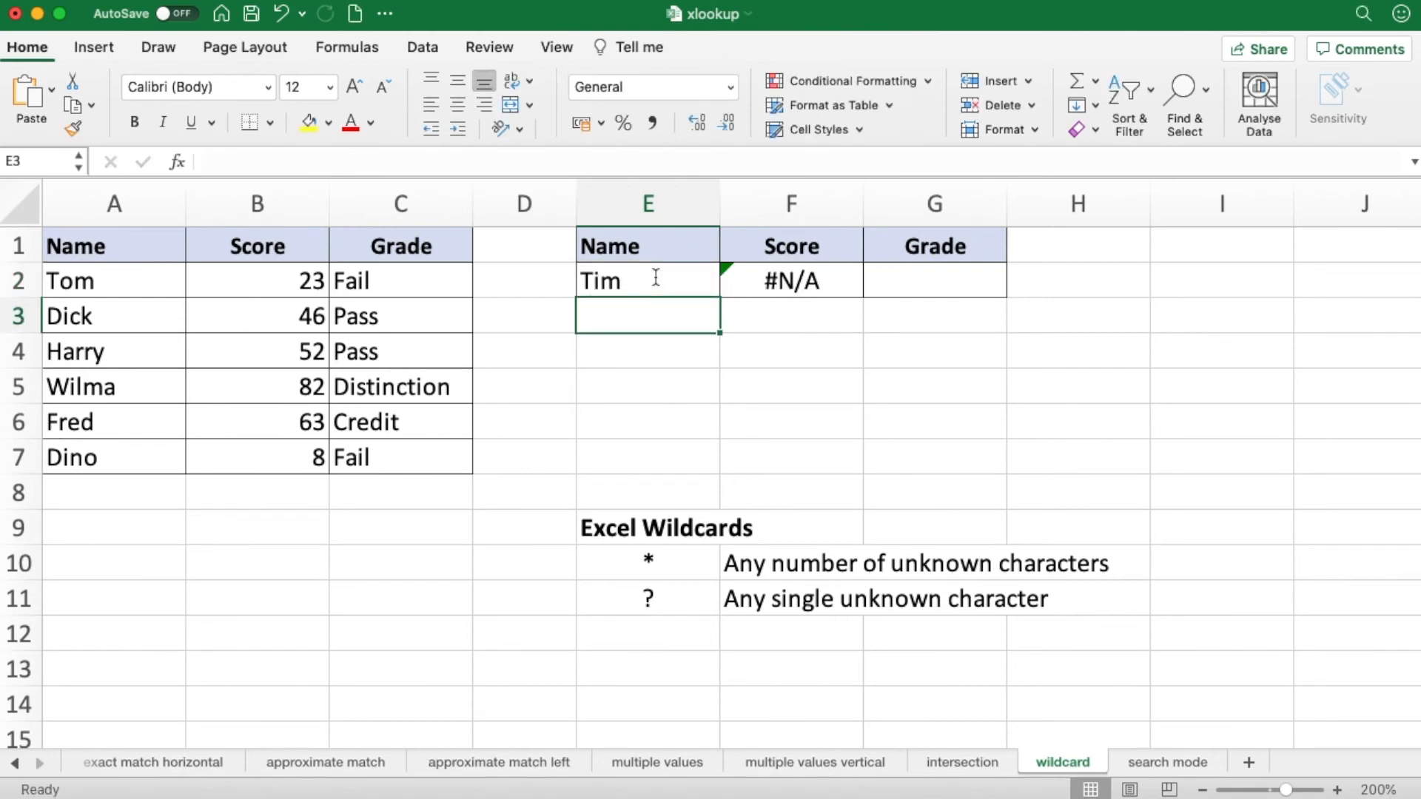
Enter the name from A2 into E2 with a trailing space, and inspect the cell's contents for the extra space
click(648, 278)
double_click(647, 278)
text(Tom)
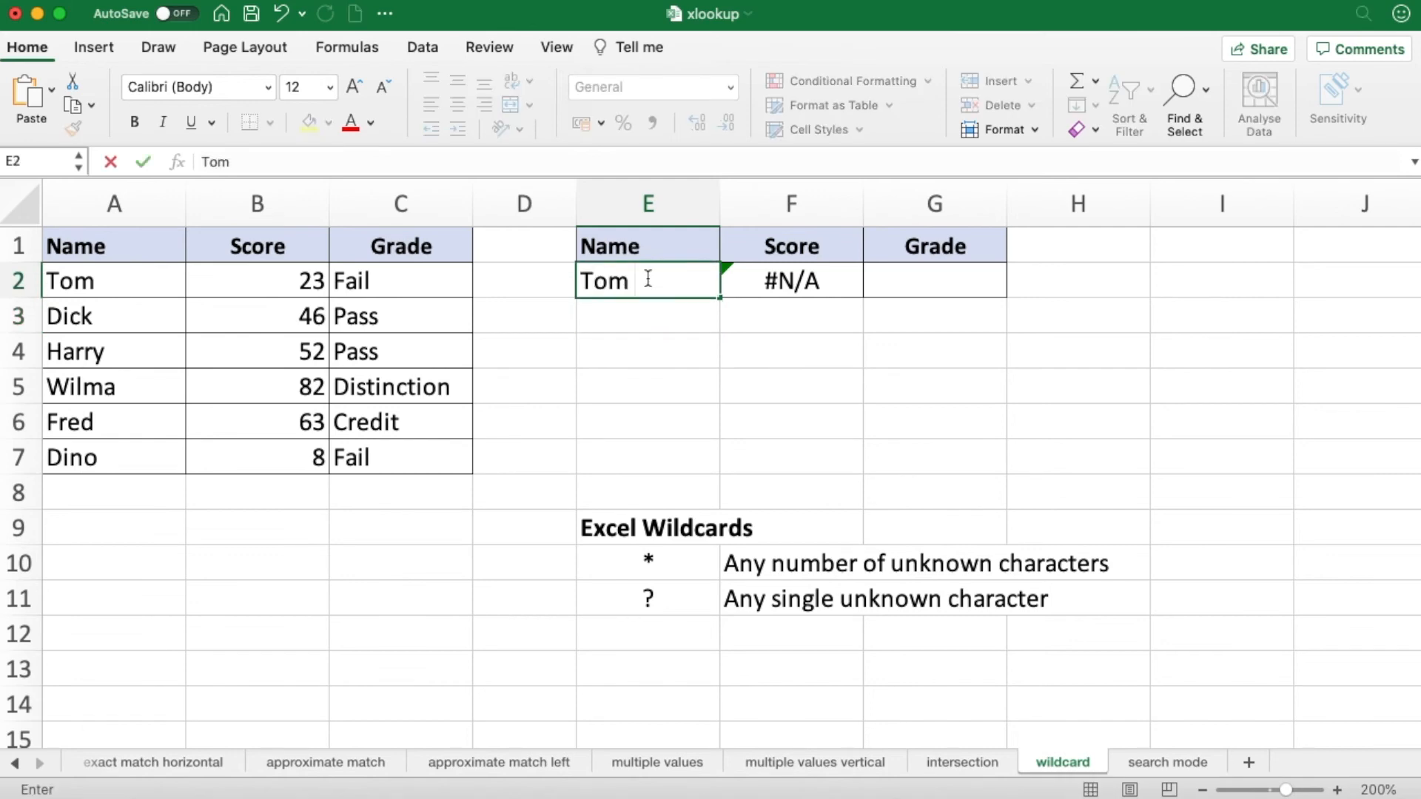
key(Return)
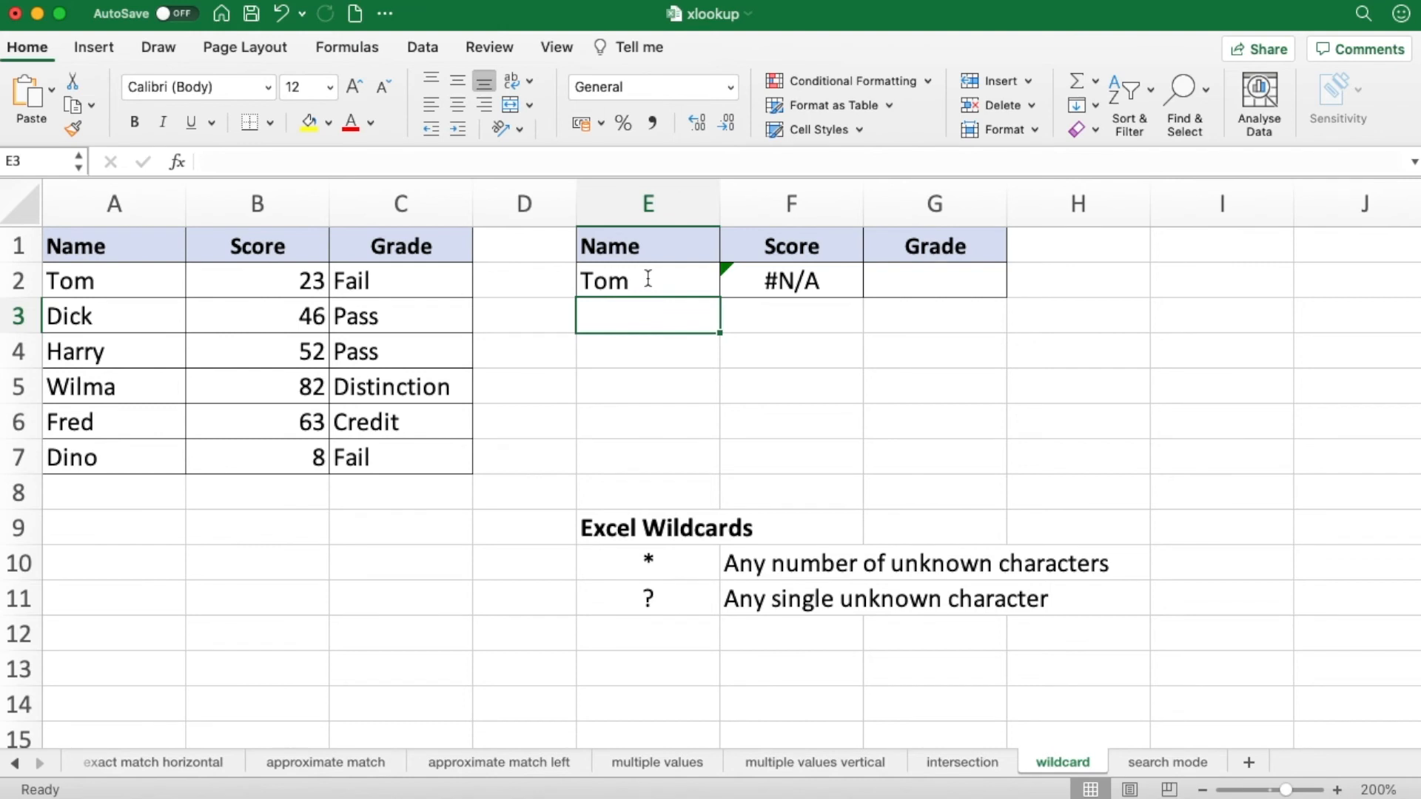
click(648, 278)
double_click(692, 277)
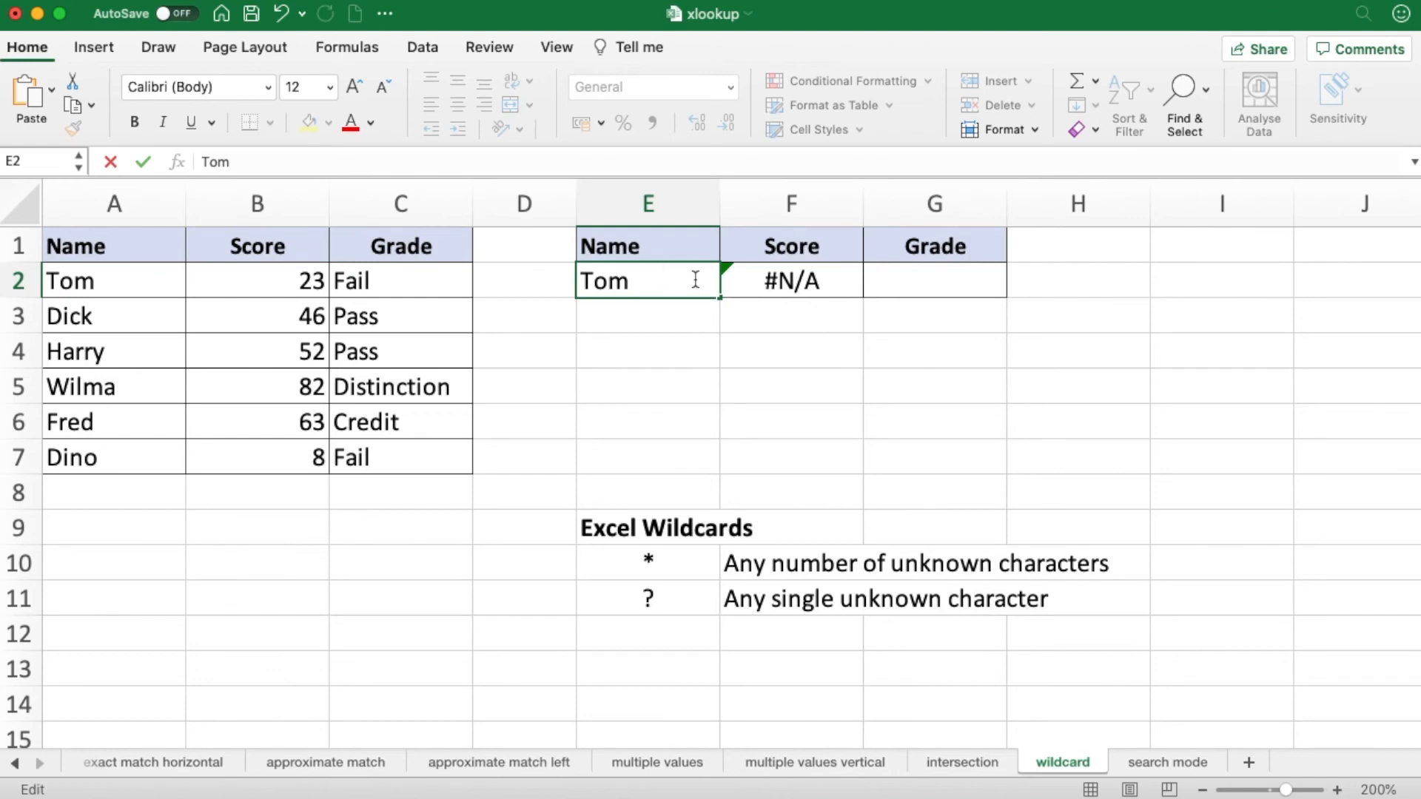
key(Return)
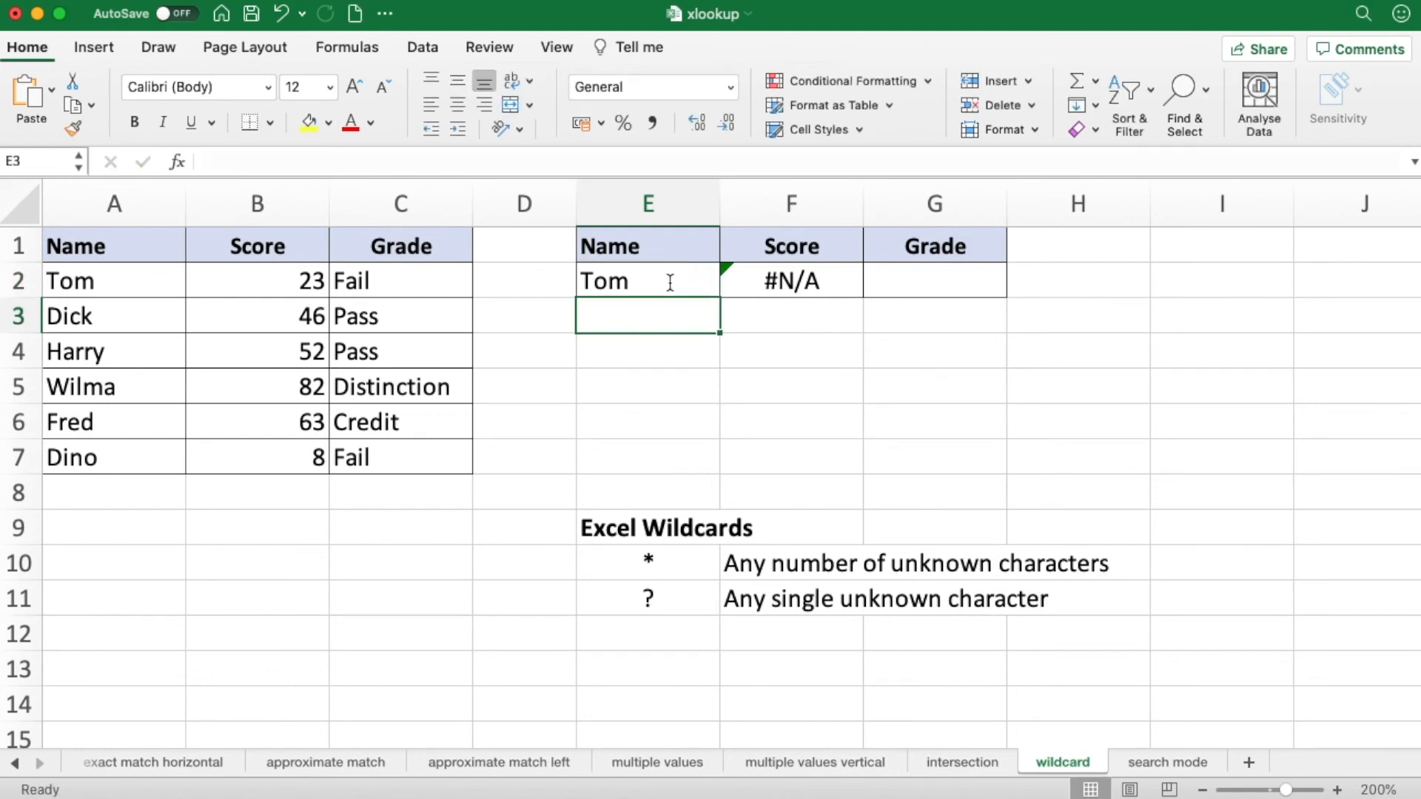
click(669, 384)
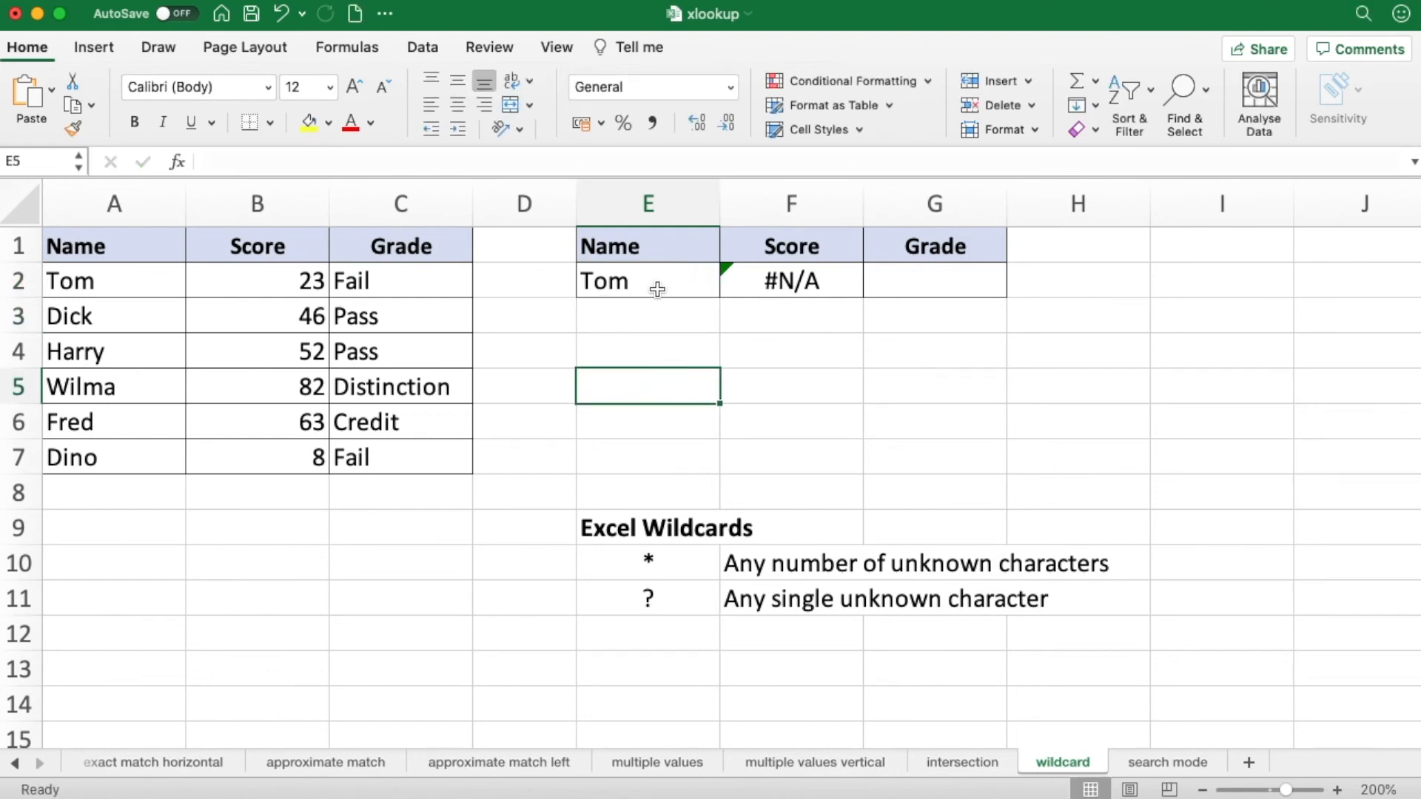
Extend the F2 formula with match mode 2, Wildcard character match, leaving the if_not_found argument empty
click(791, 281)
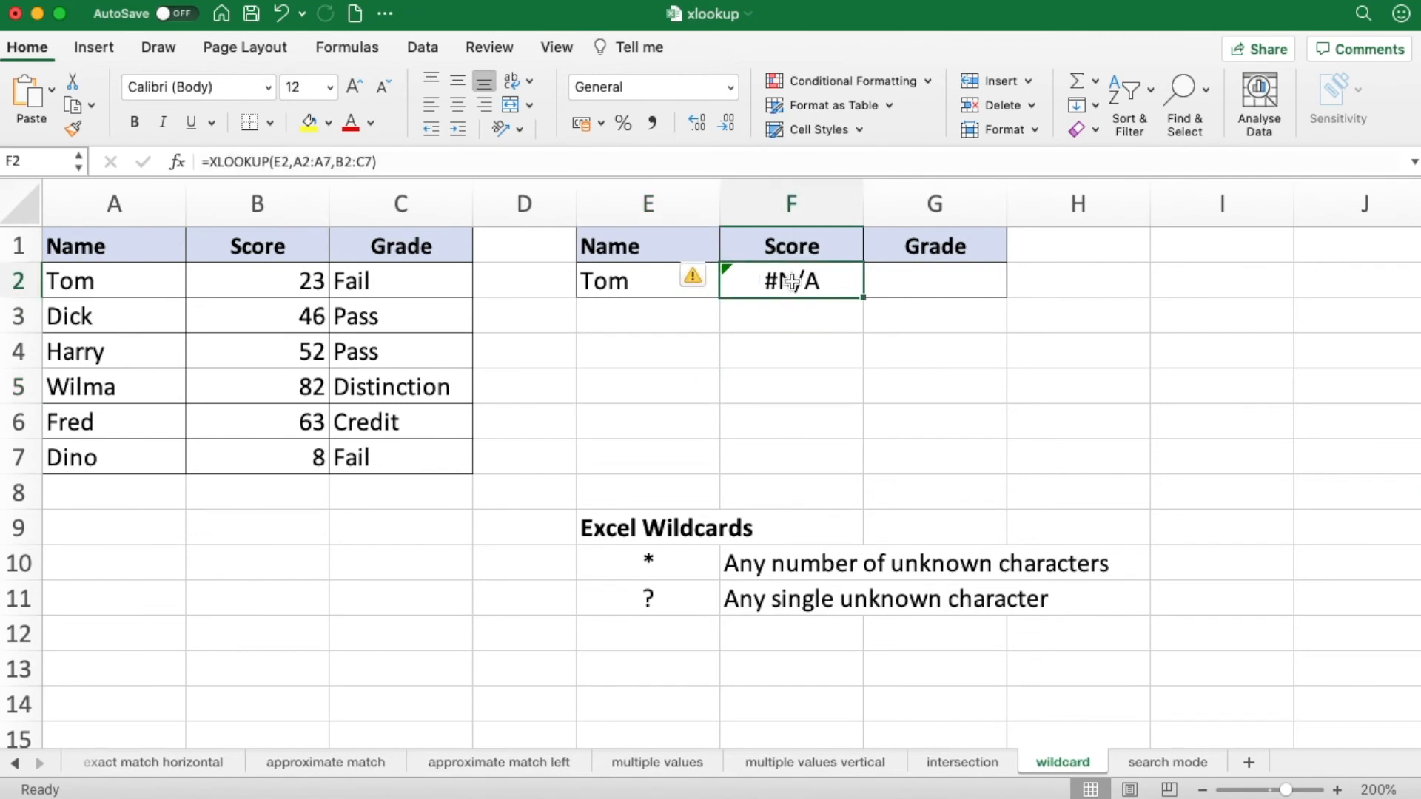
double_click(791, 281)
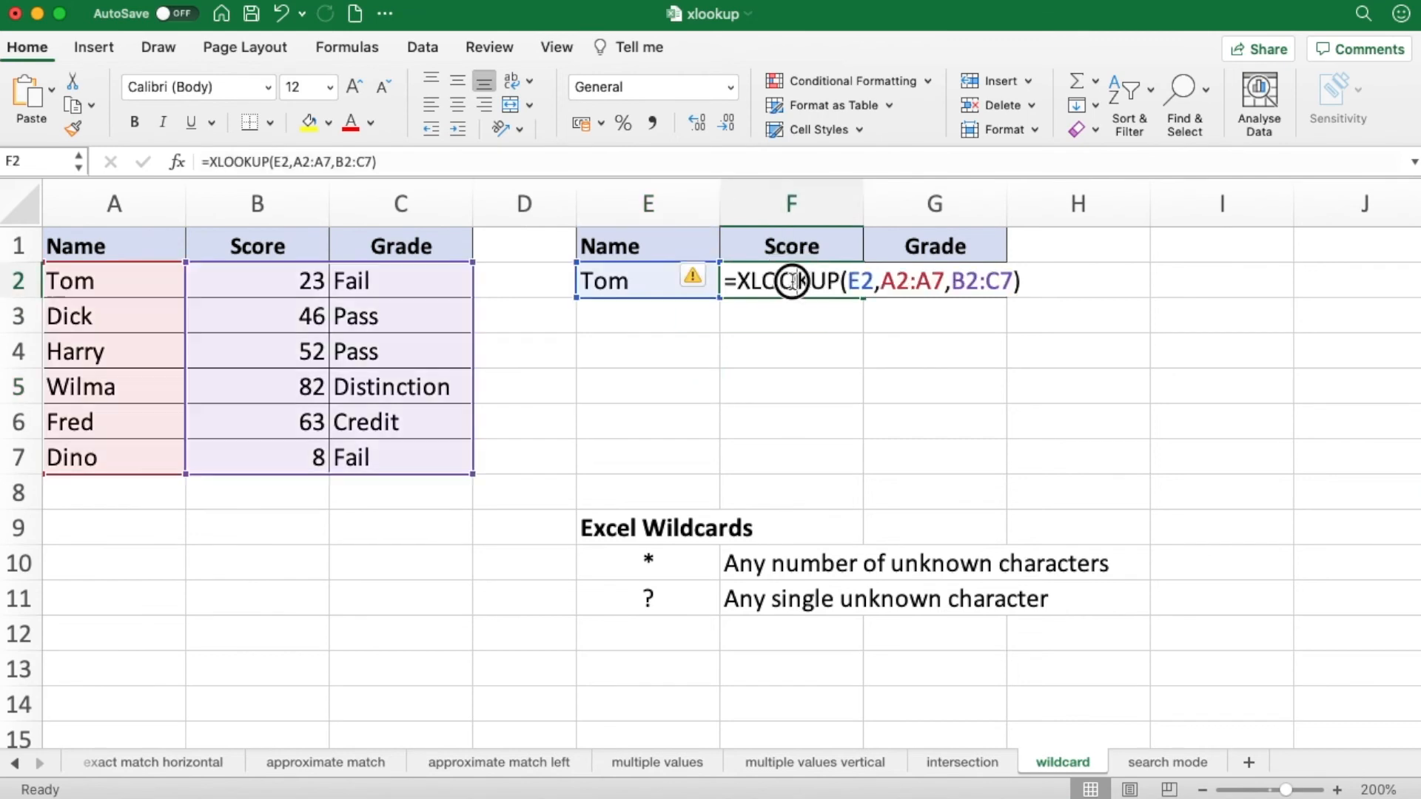
click(1012, 281)
text(,,)
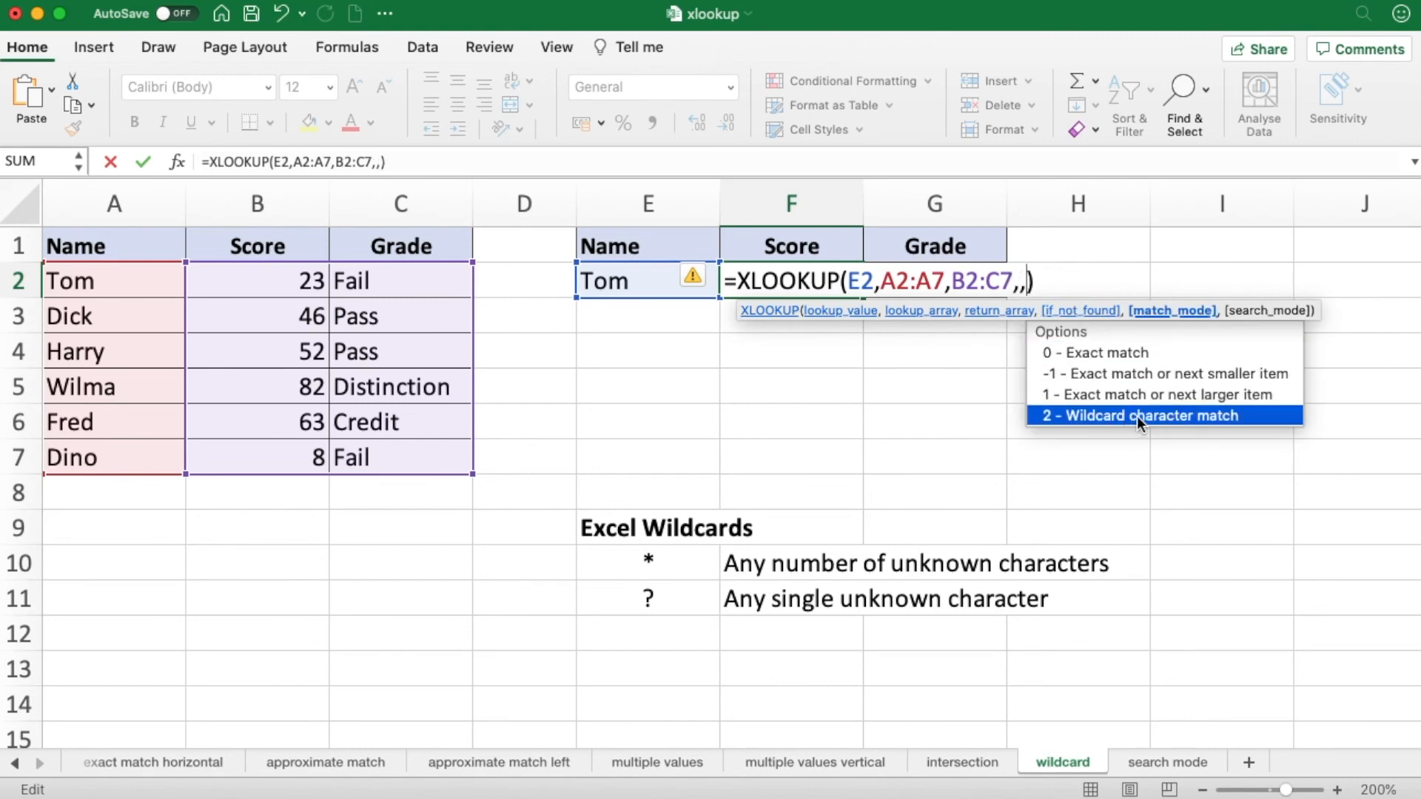
double_click(1137, 416)
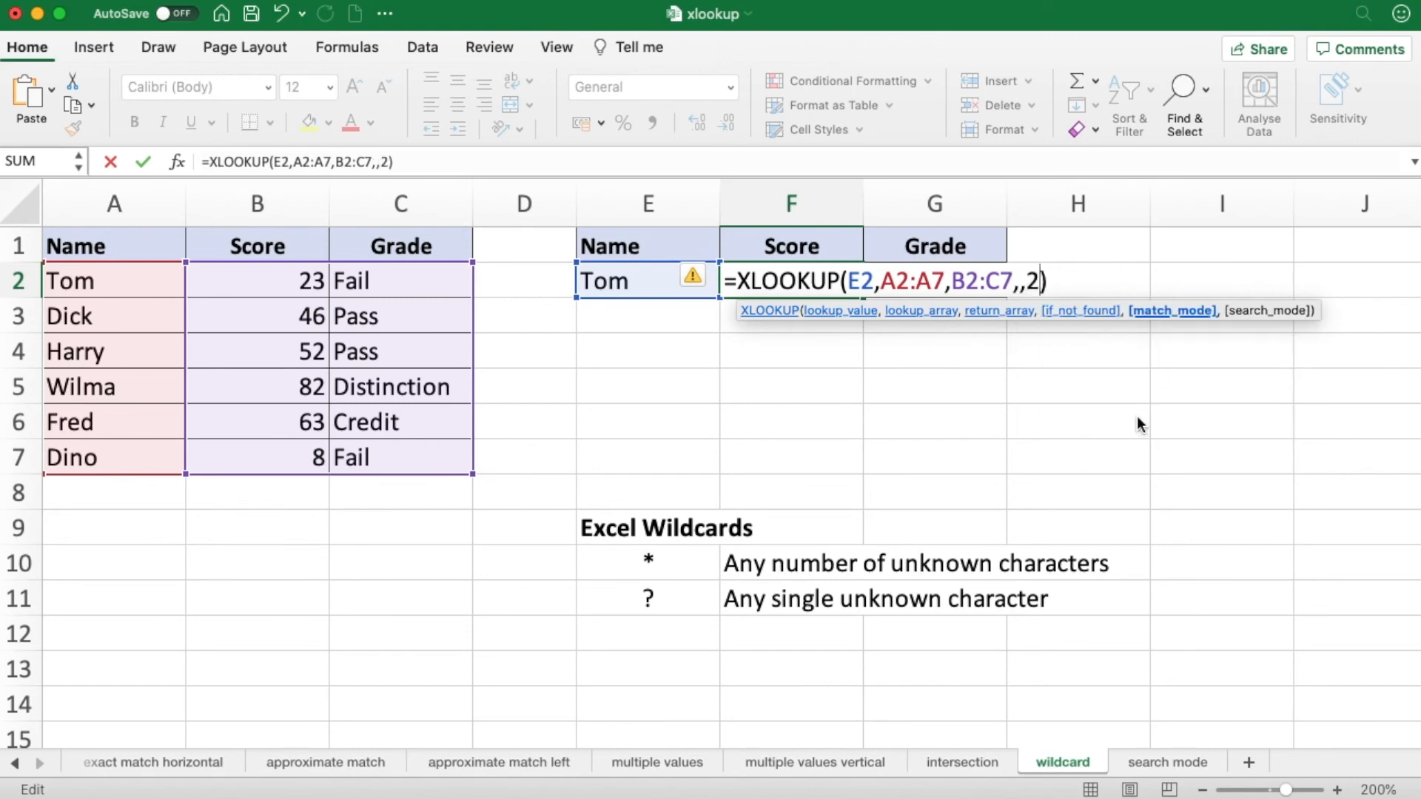
key(Return)
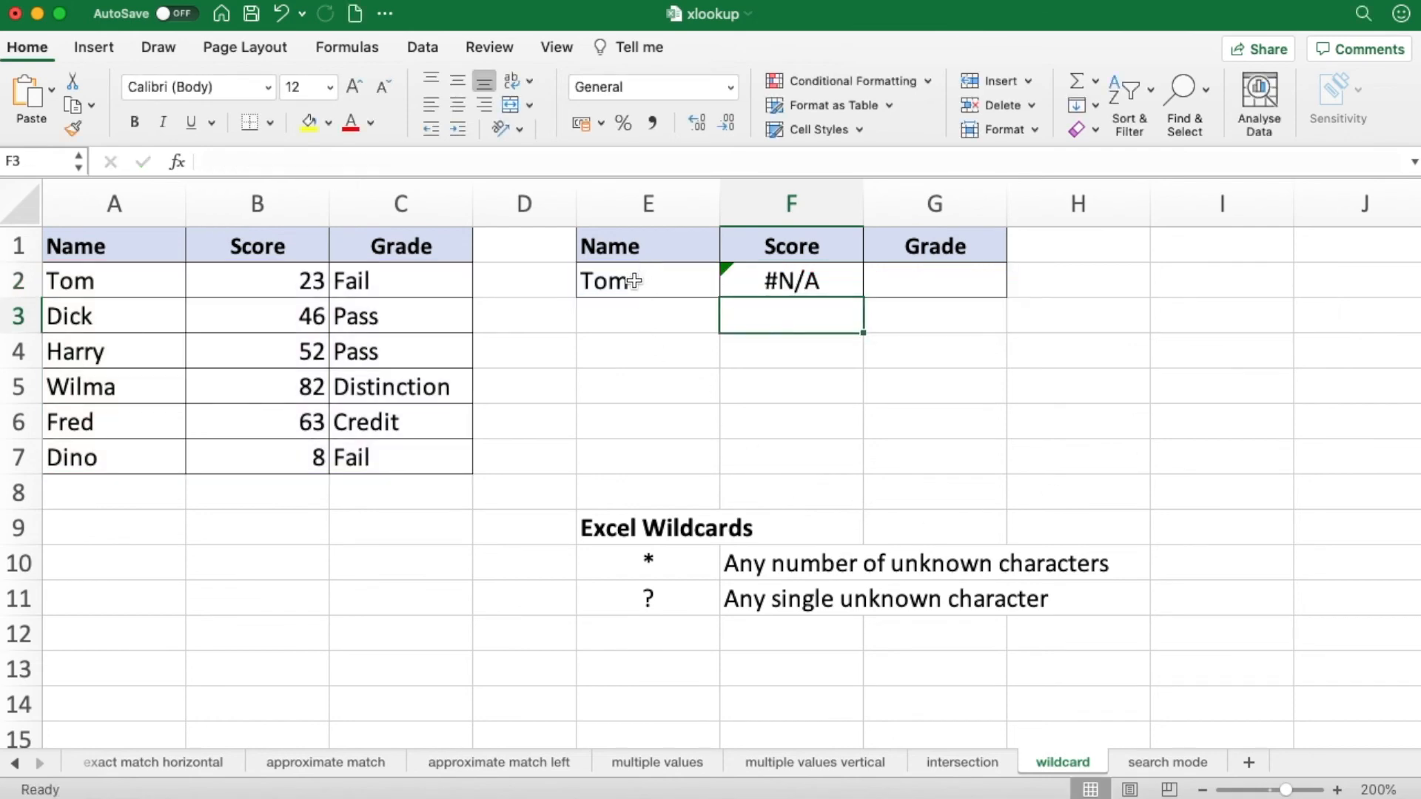
Set the lookup value in E2 to the name from A2 followed directly by the * wildcard
click(637, 280)
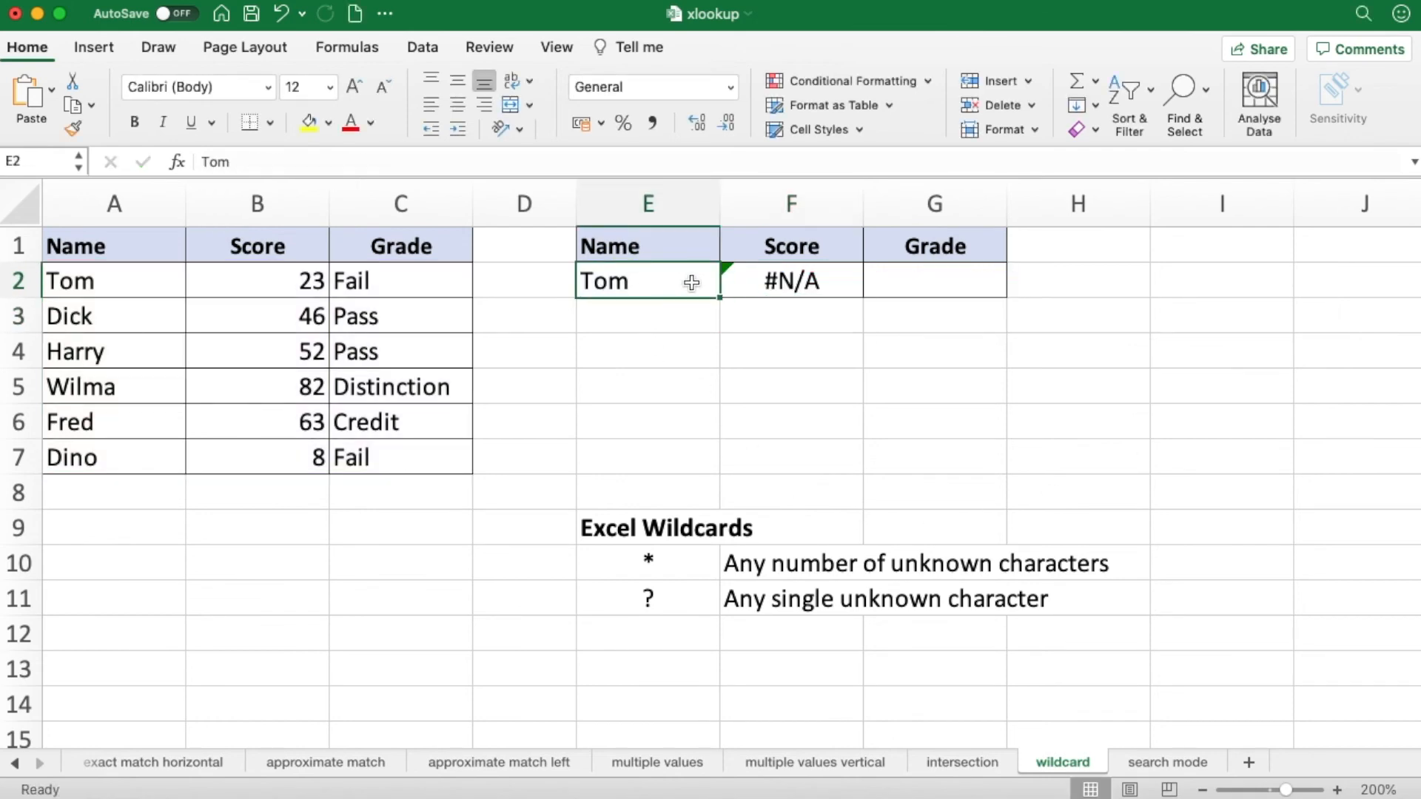
text(To)
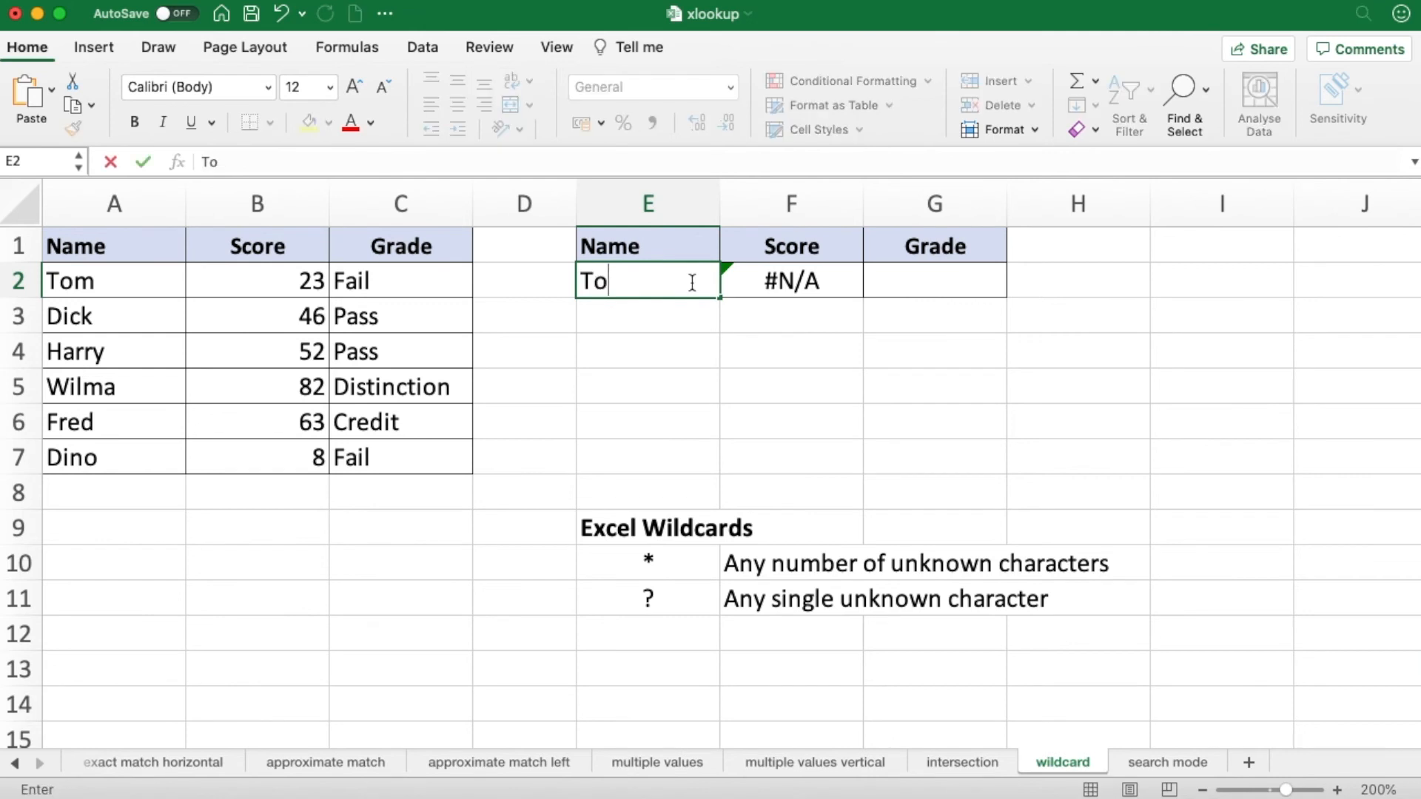
text(m*)
key(Return)
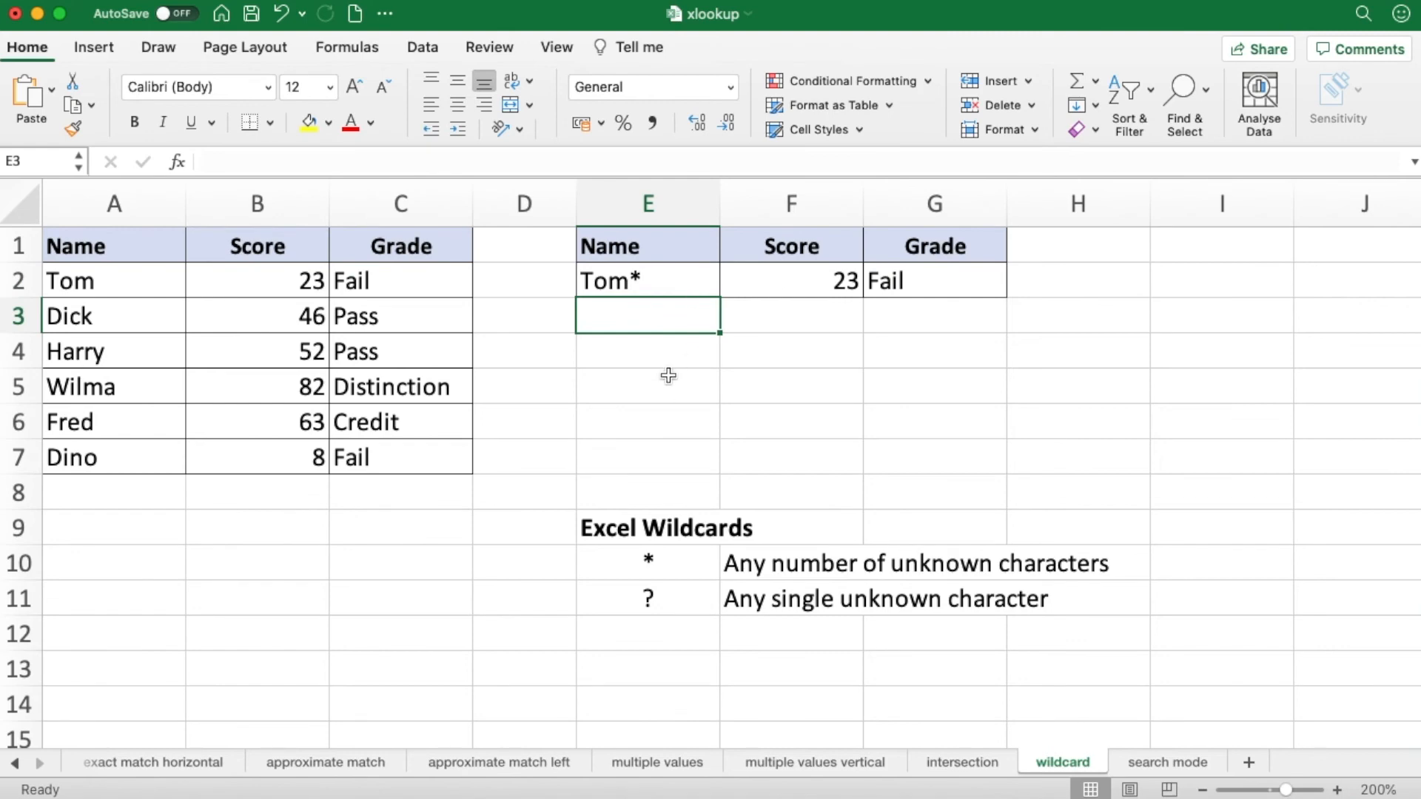
Set the lookup value in E2 to W* and highlight the matching row A5:C5 in the source table
click(657, 280)
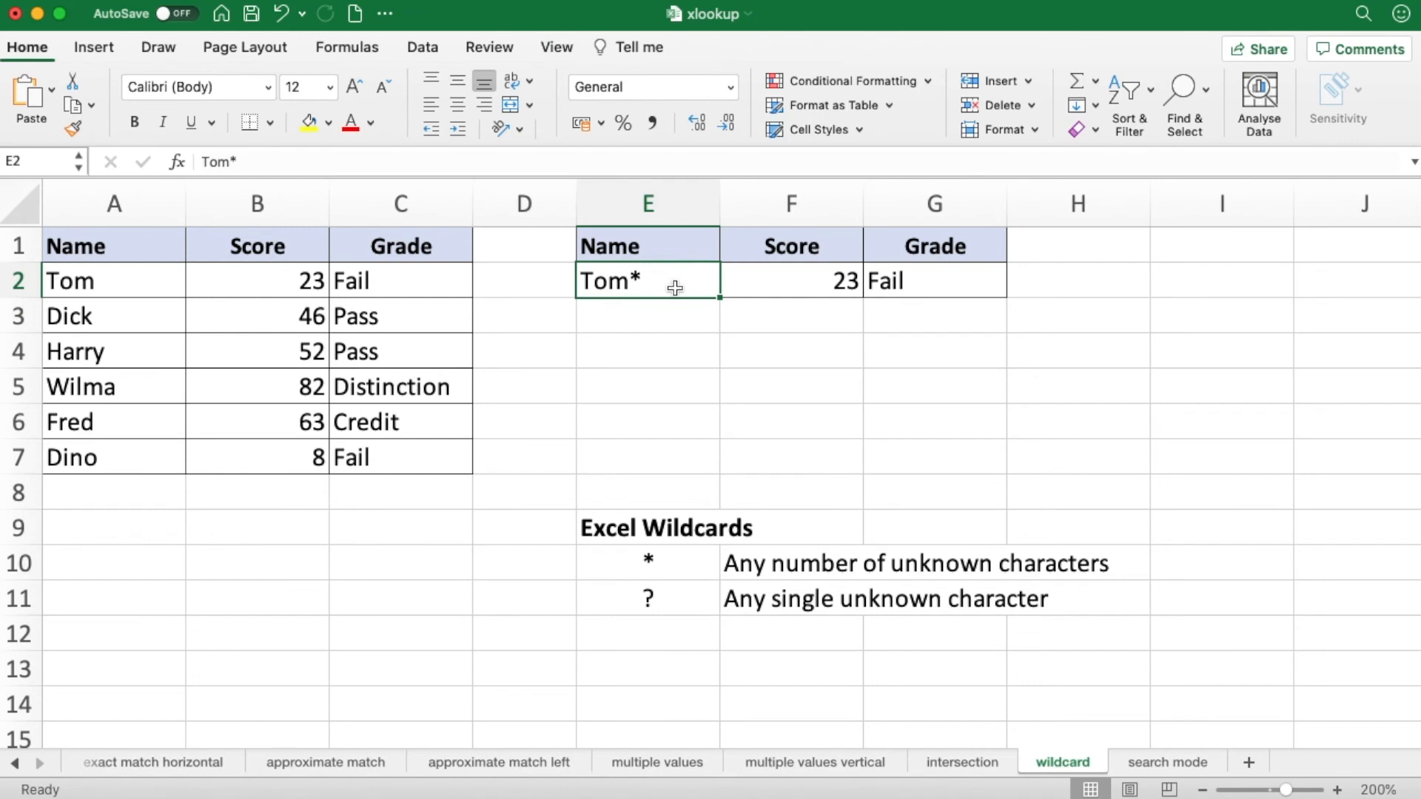
text(W*)
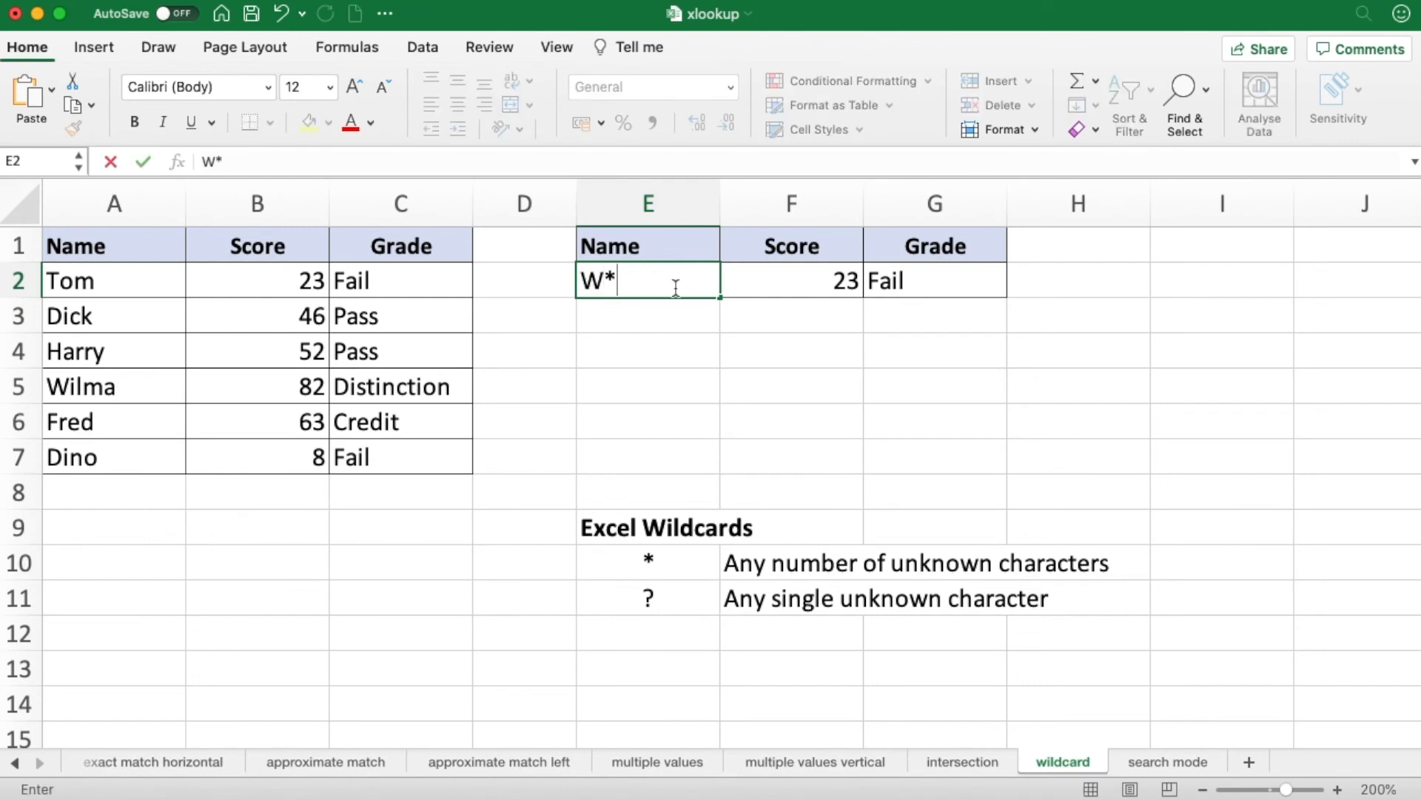
key(Return)
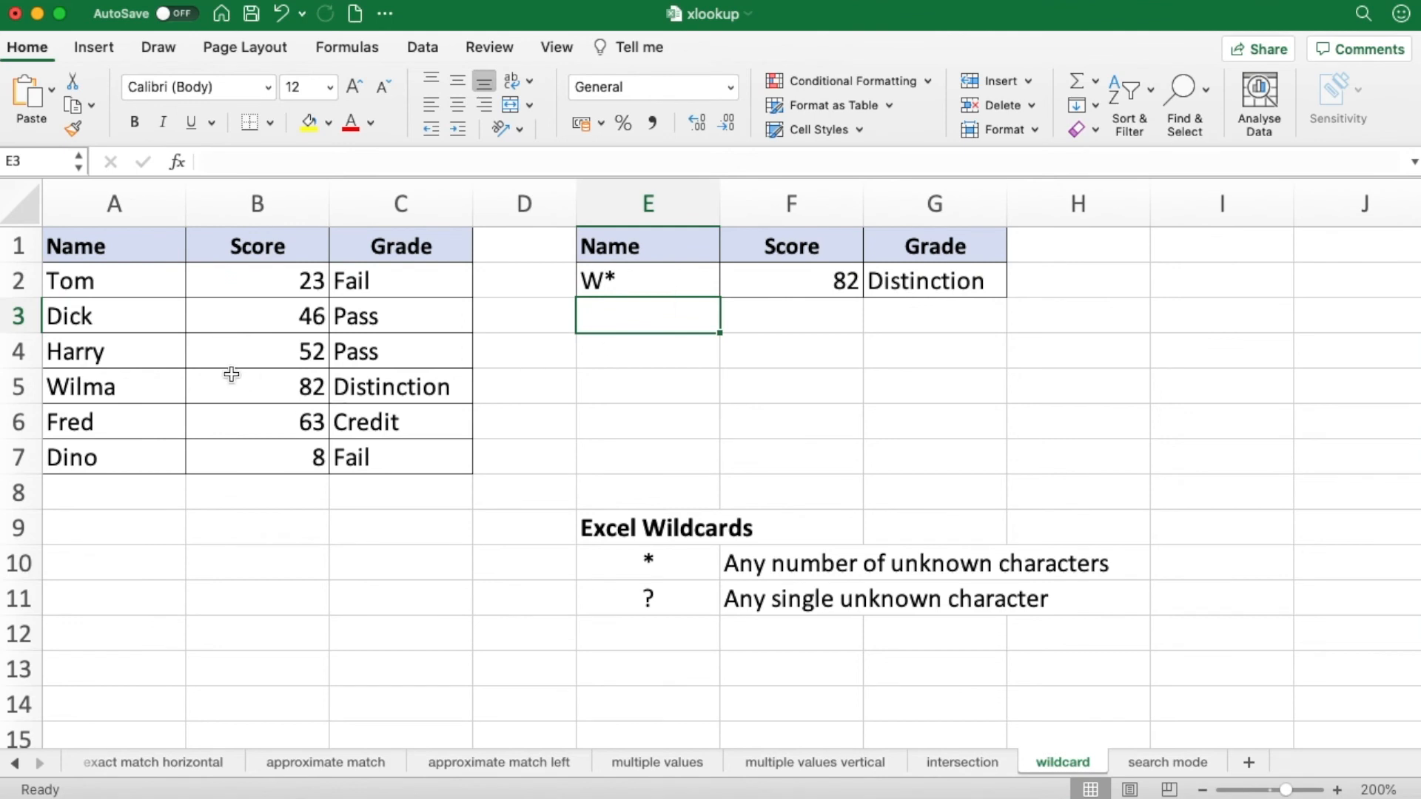
drag(165, 384, 348, 383)
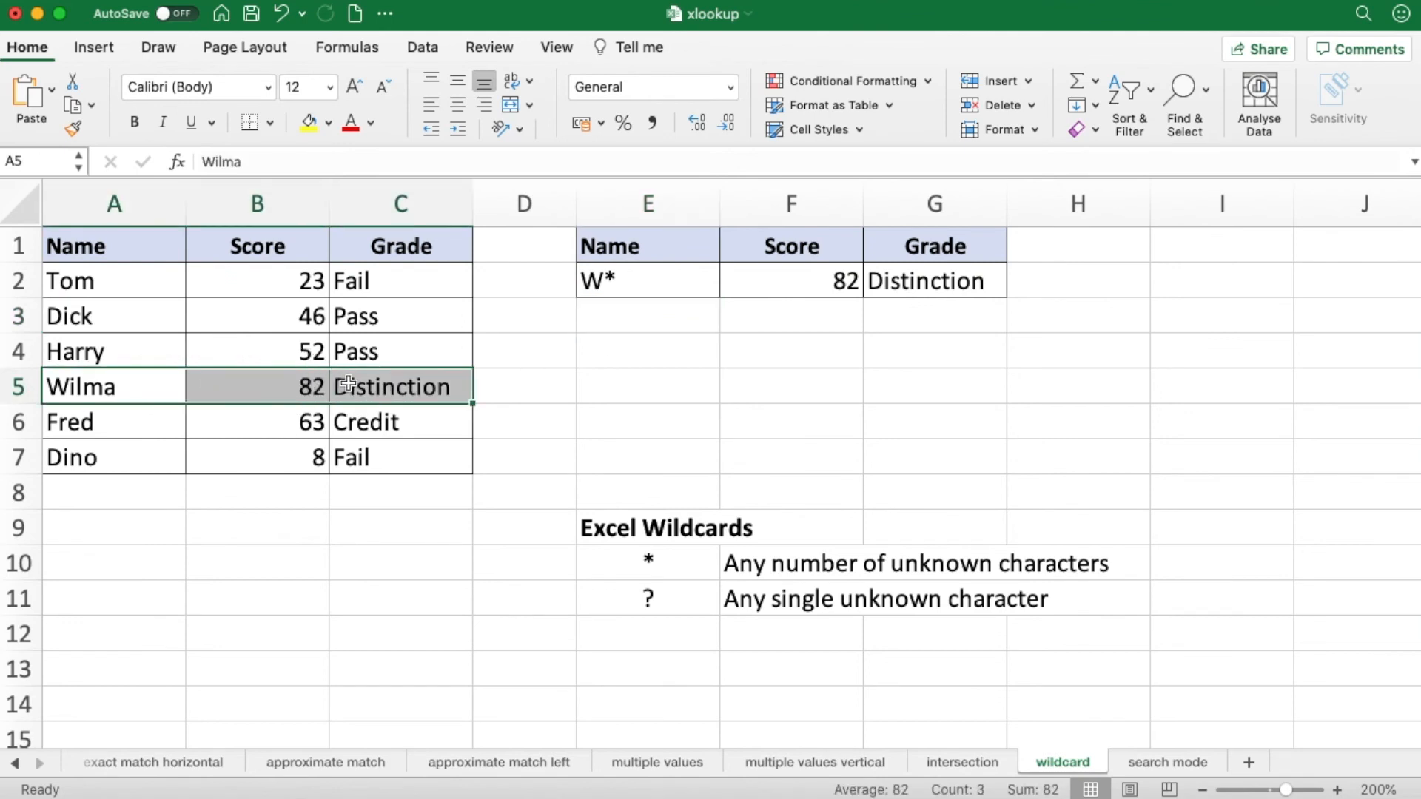
Set the lookup value in E2 to DI* and compare the two candidate rows, 3 and 7, in the source table
click(627, 278)
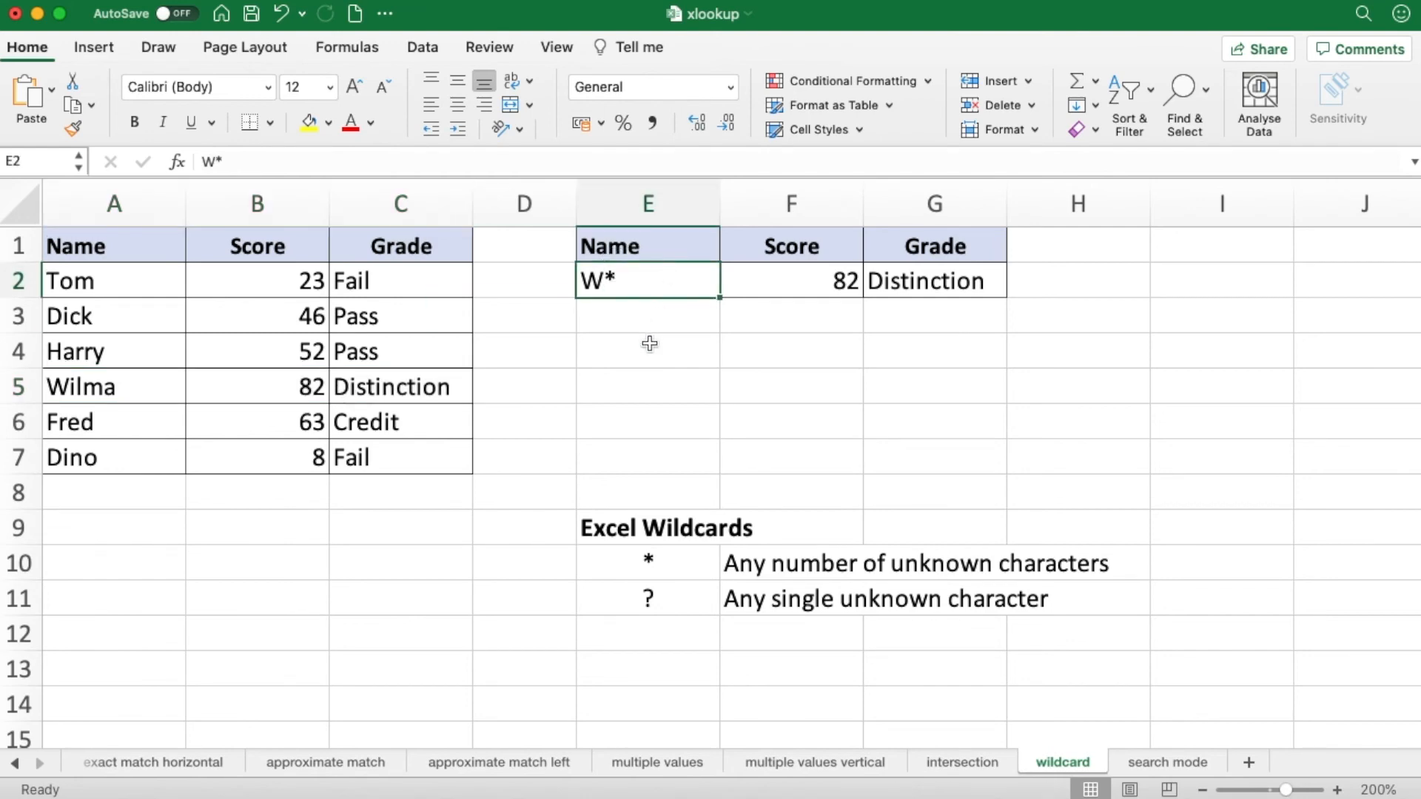
text(D)
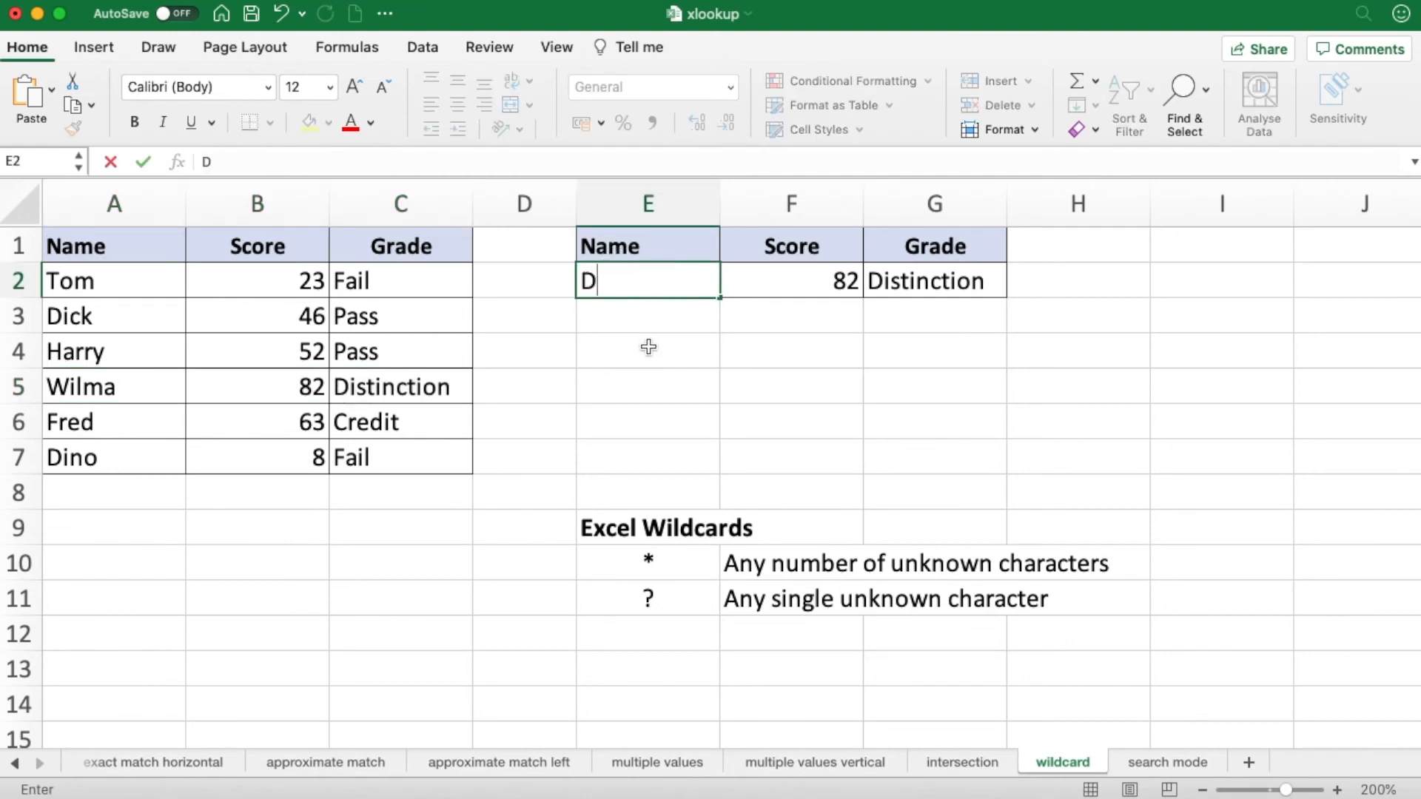
text(I*)
key(Return)
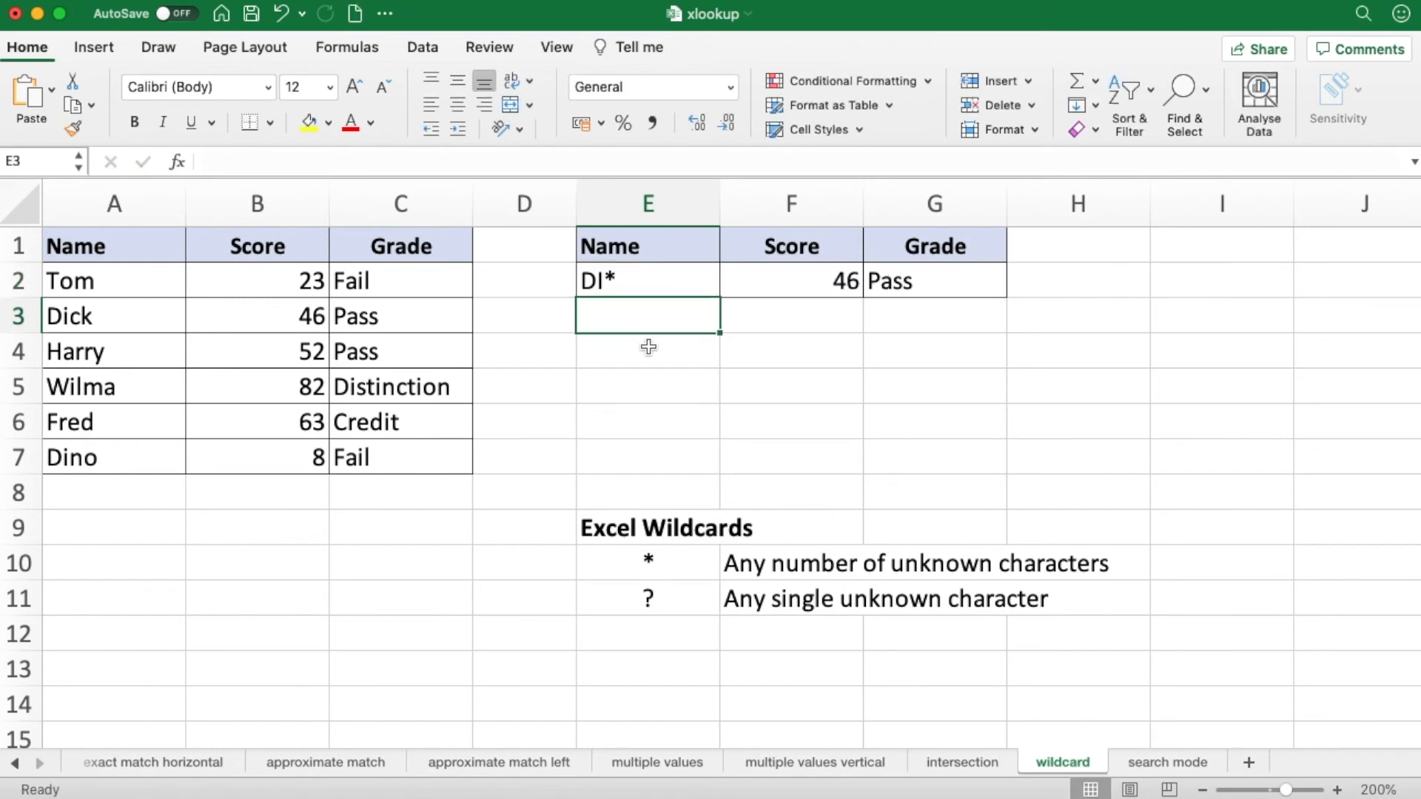
drag(136, 320, 350, 320)
drag(111, 457, 349, 463)
drag(117, 318, 99, 454)
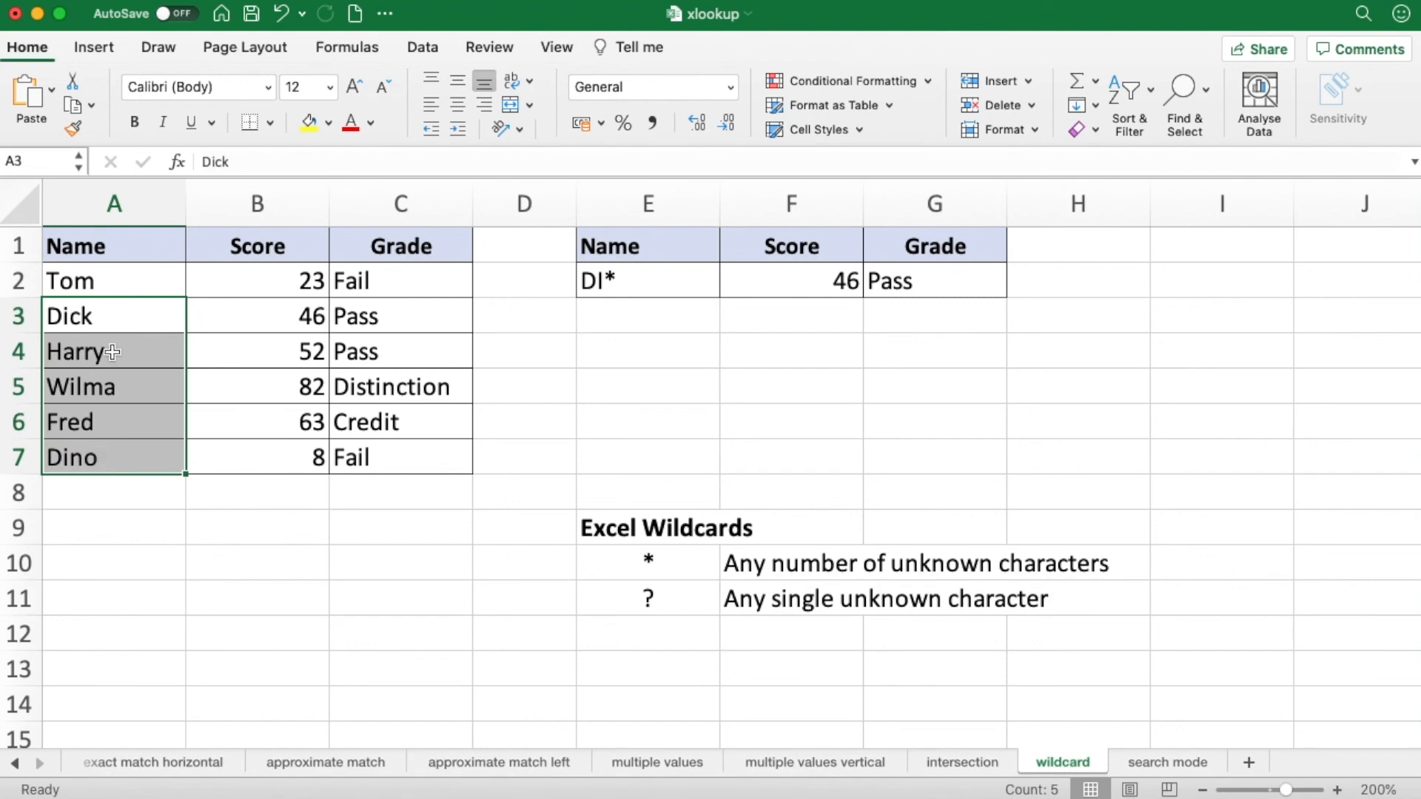
Replace the lookup value in E2 with a three-letter name starting with T and ending in m that is missing from A2:A7
click(624, 282)
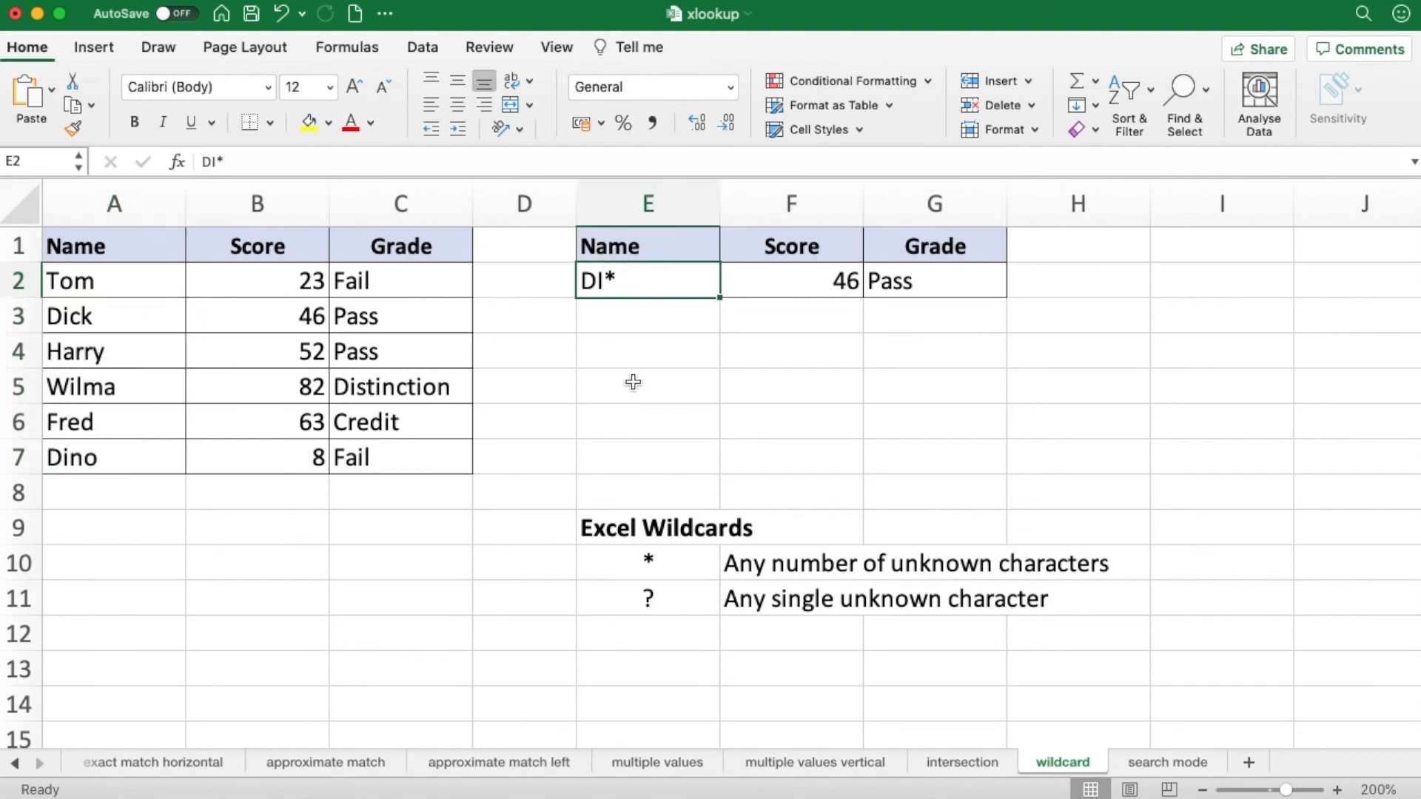
text(Tim)
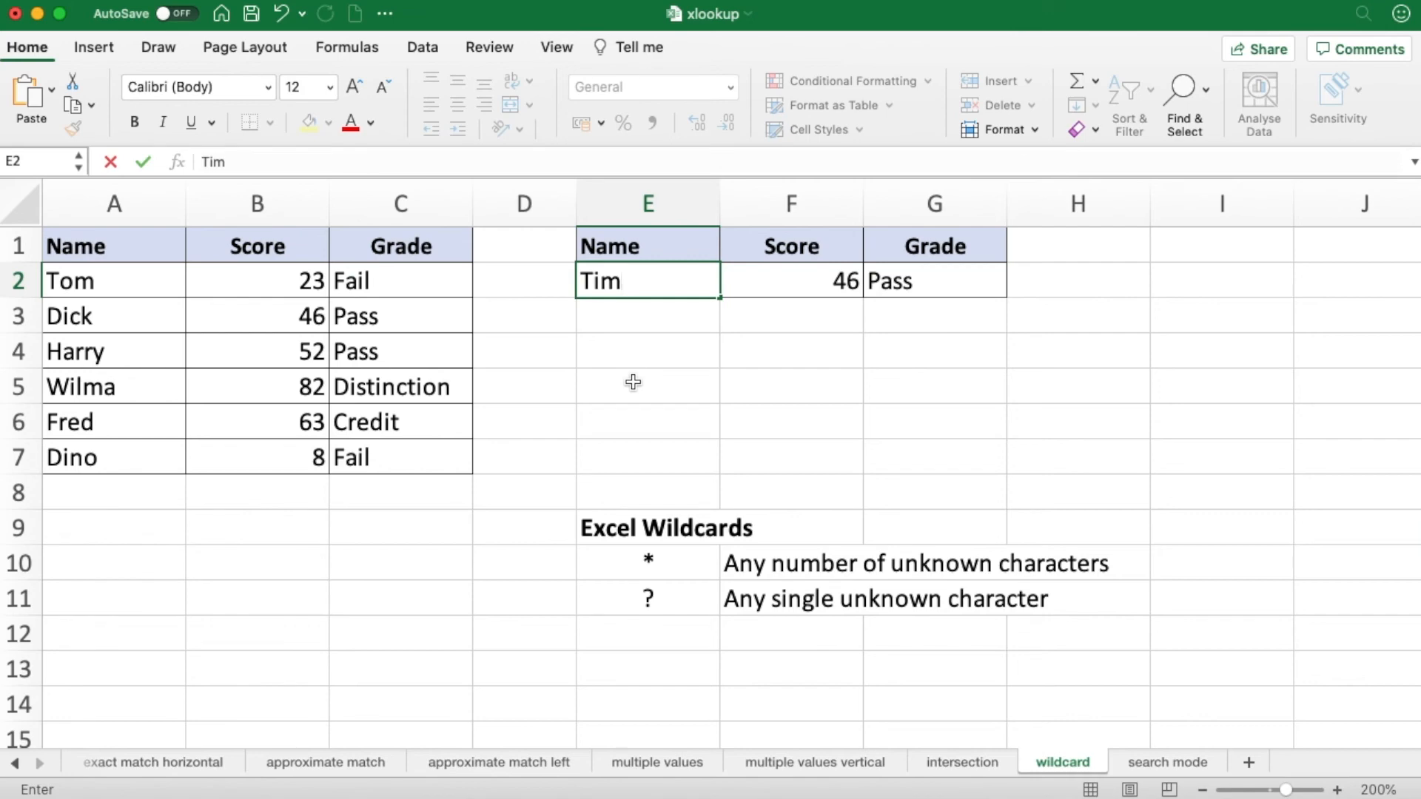
key(Return)
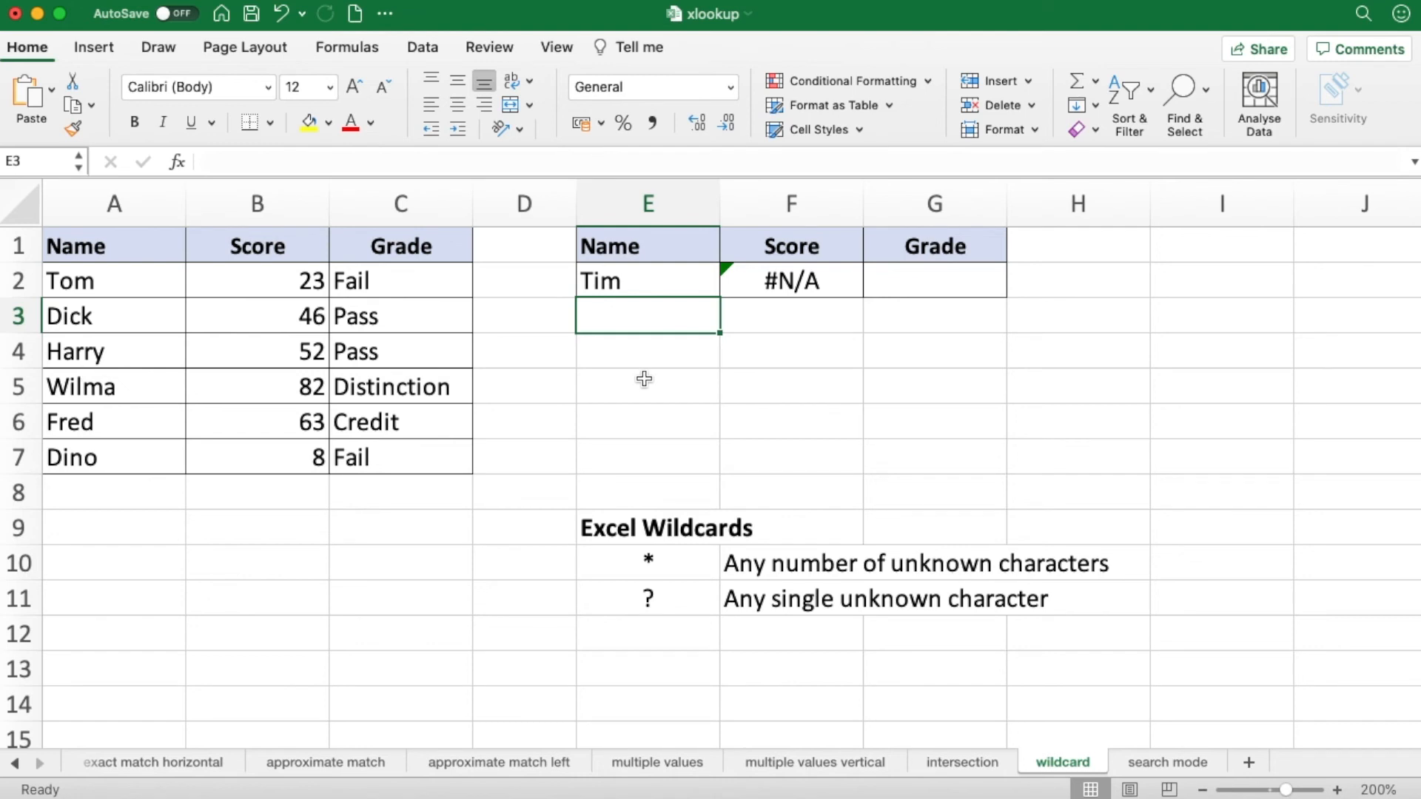
Replace the middle letter of the E2 lookup name with ? to make T?m, and highlight the matching row A2:C2
double_click(635, 281)
click(607, 282)
key(BackSpace)
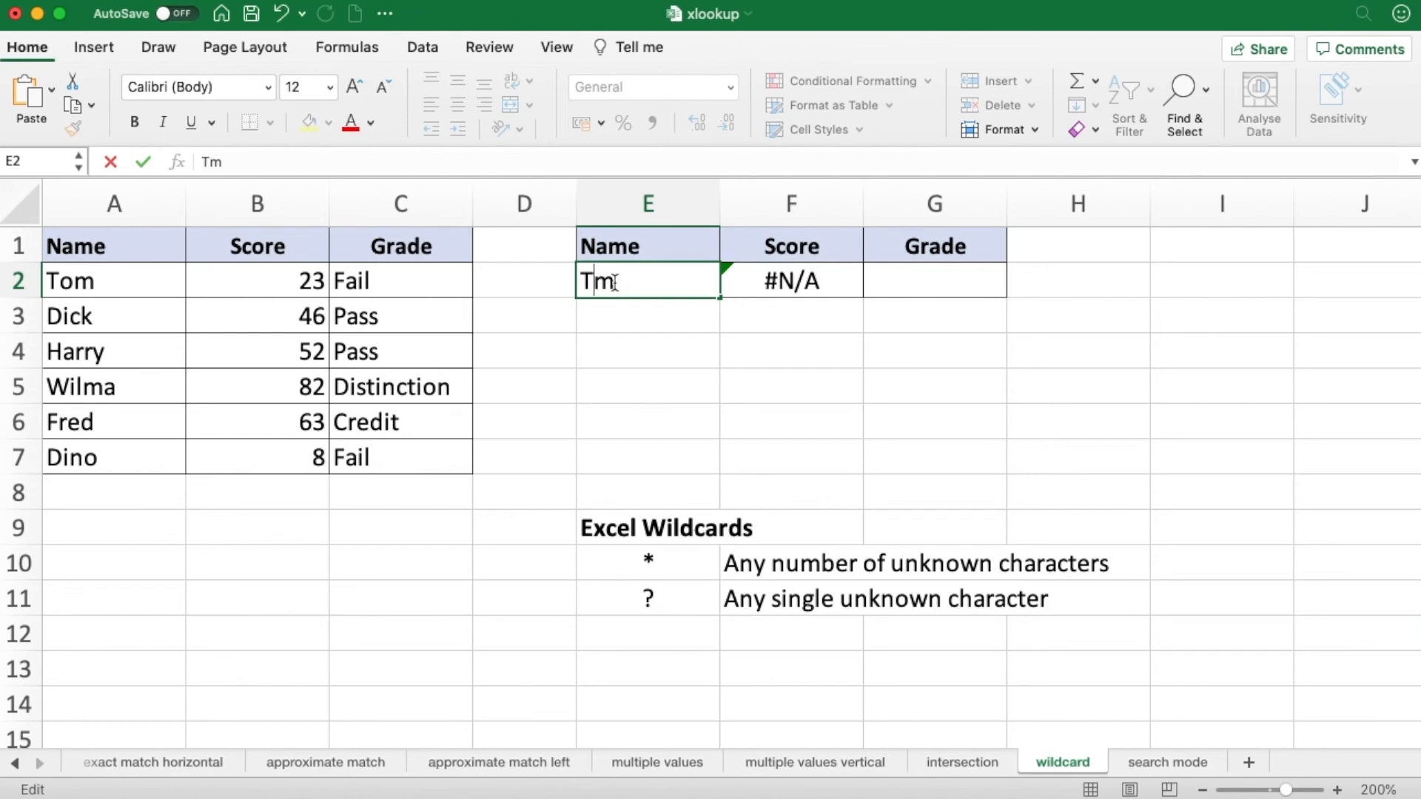
text(?)
key(Return)
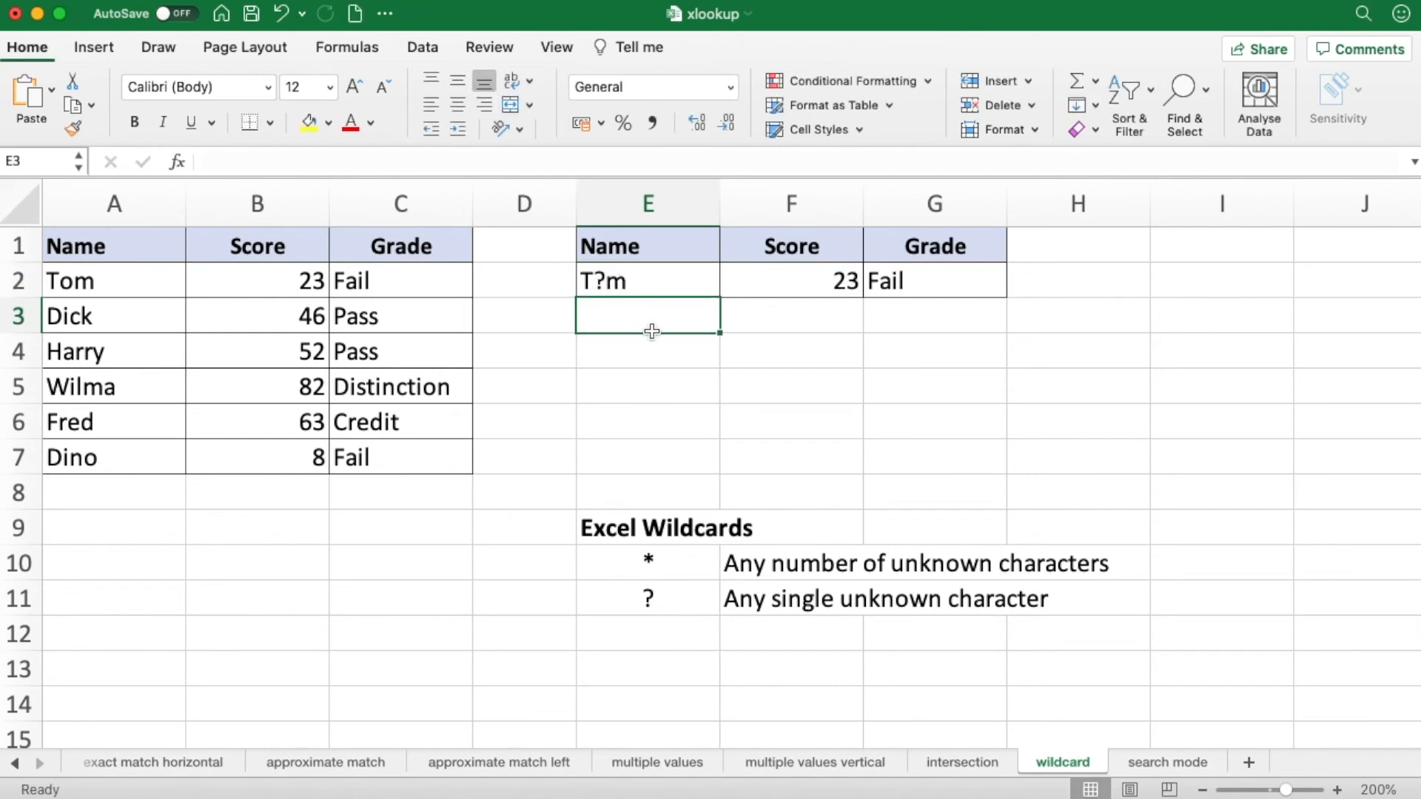
drag(162, 282, 357, 290)
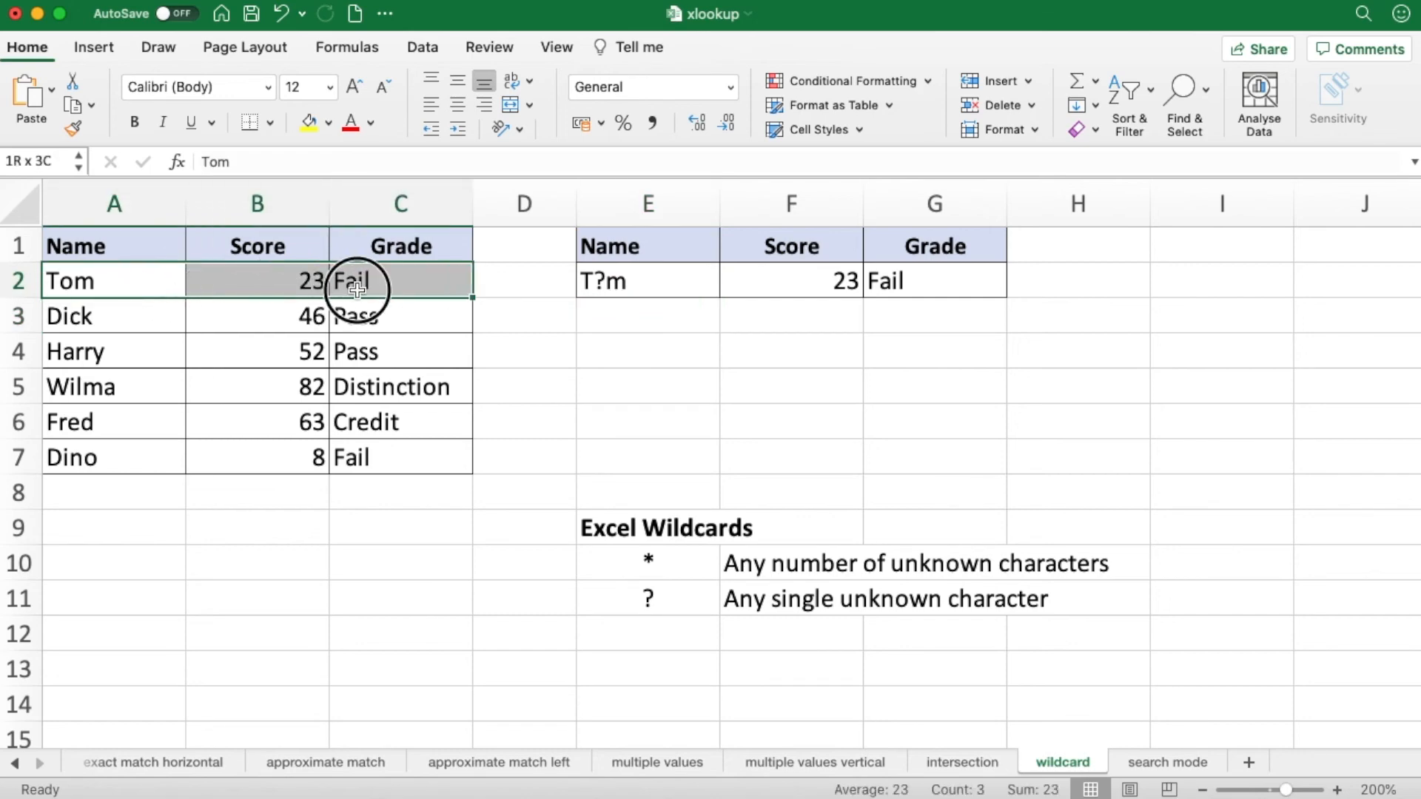
click(651, 345)
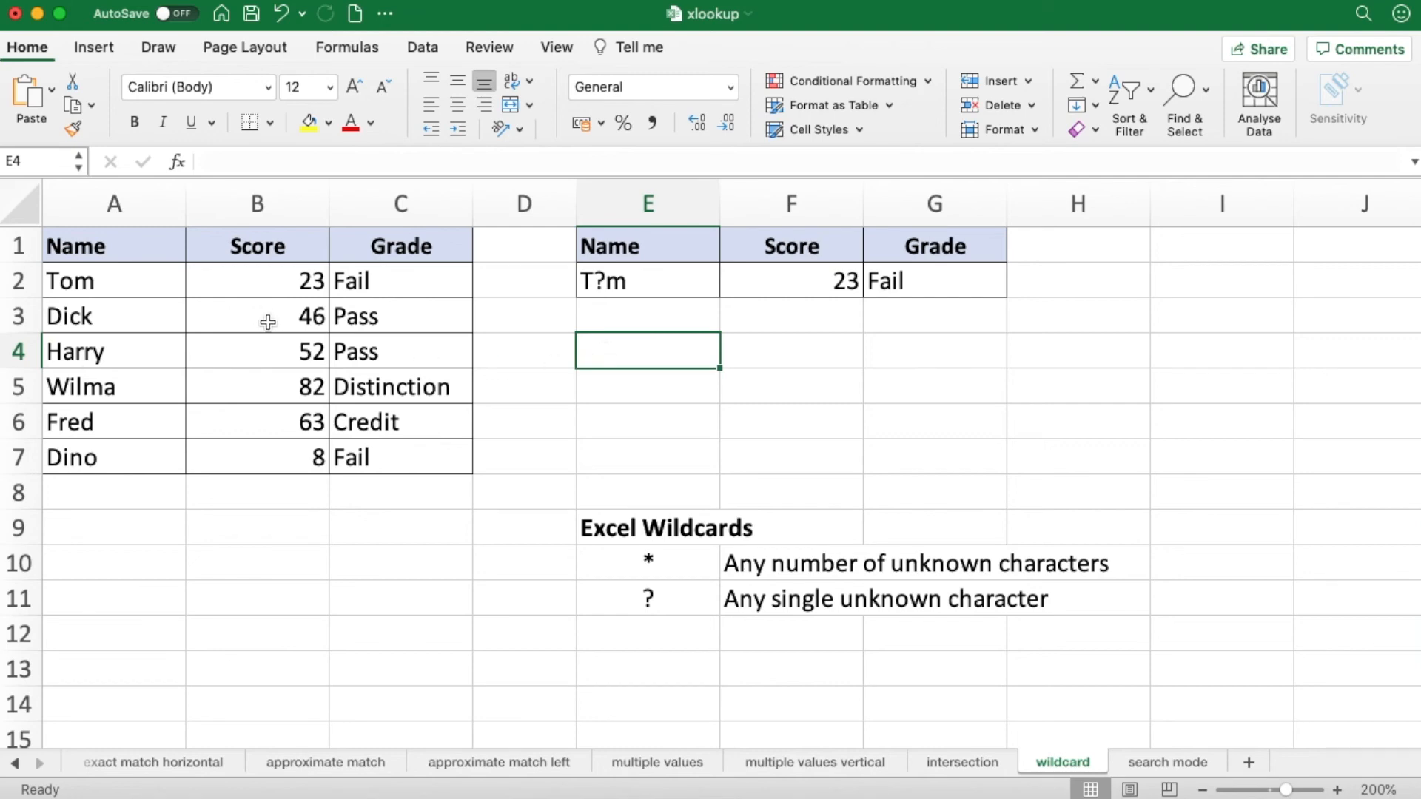
Replace the name in A2 with a two-word name whose second word fits the pattern T?m
click(105, 280)
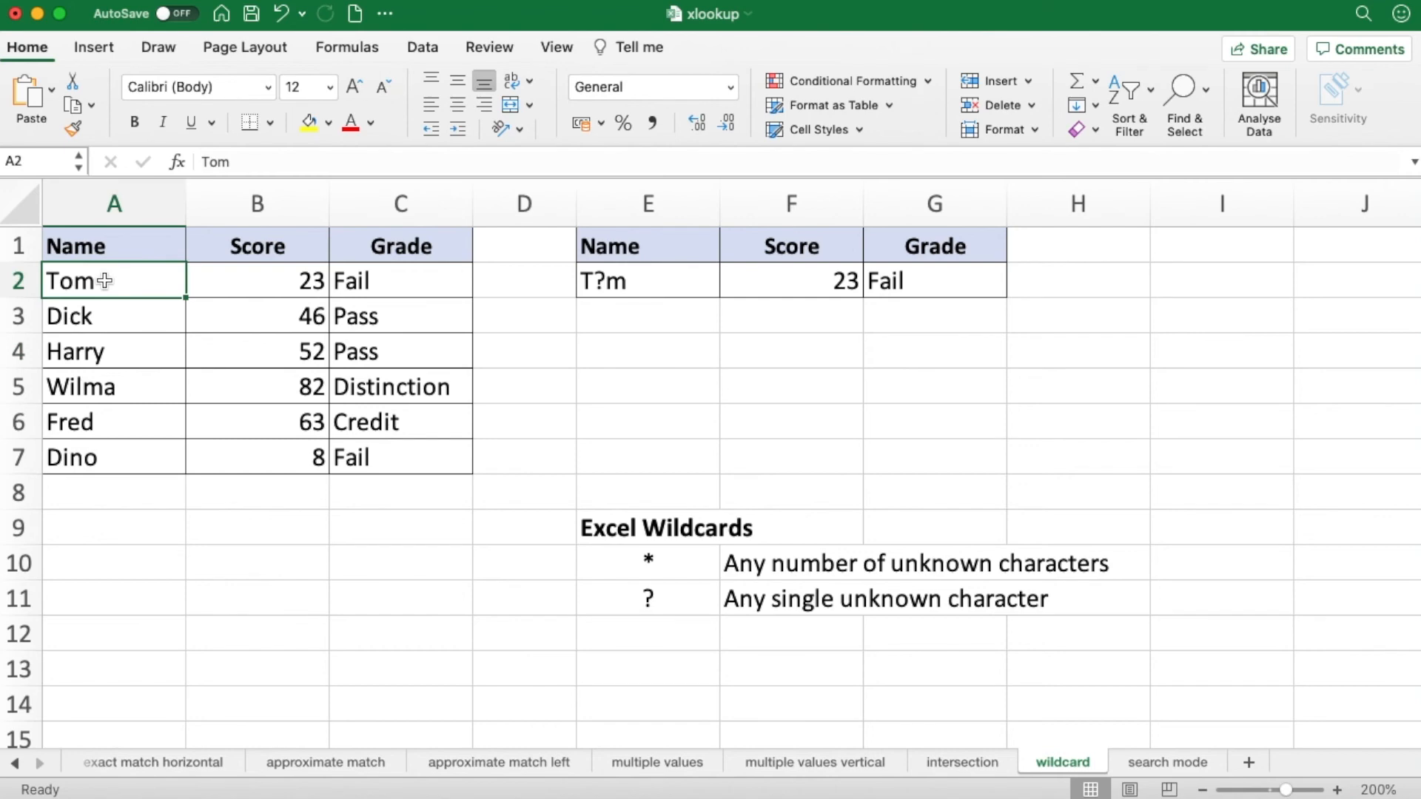
text(Tiny )
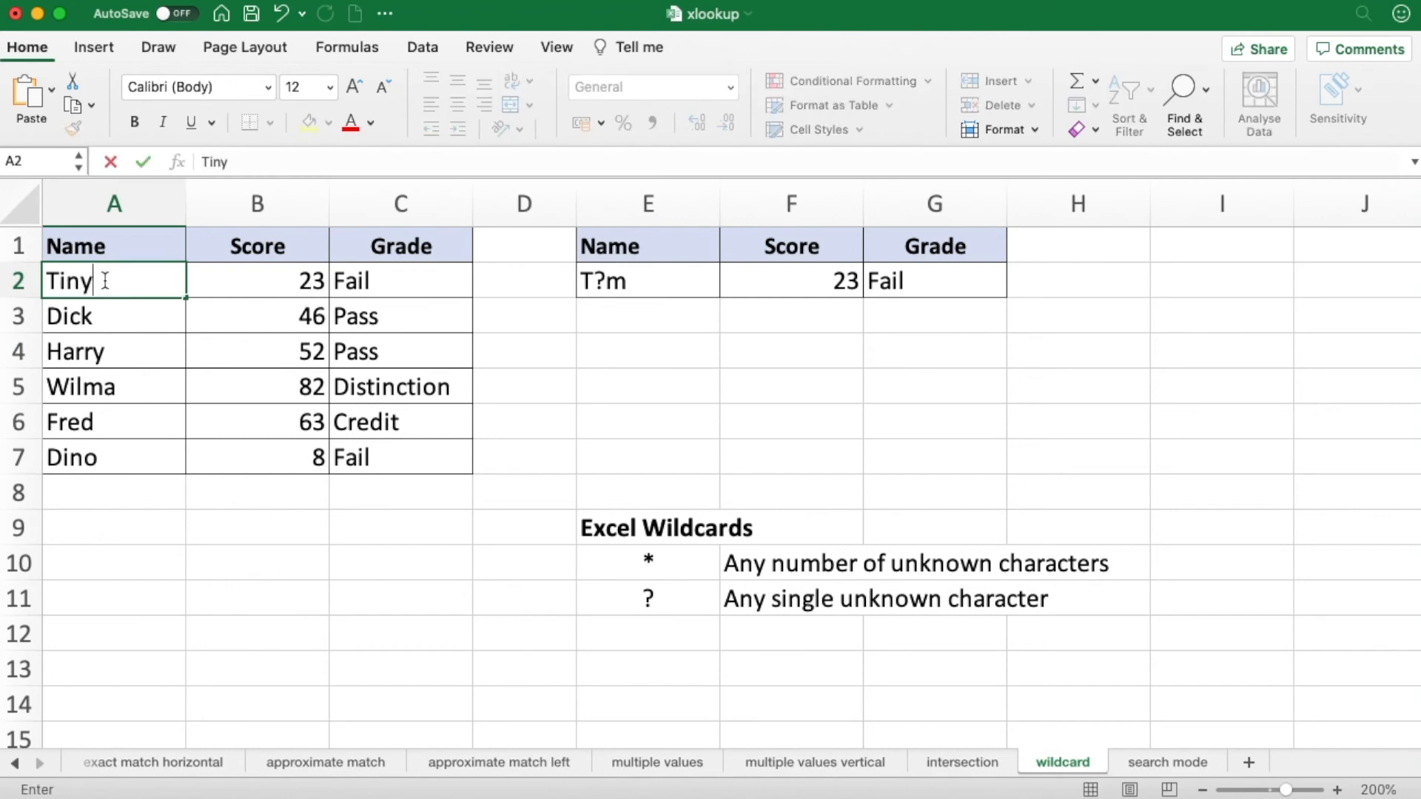
text(Tim)
key(Return)
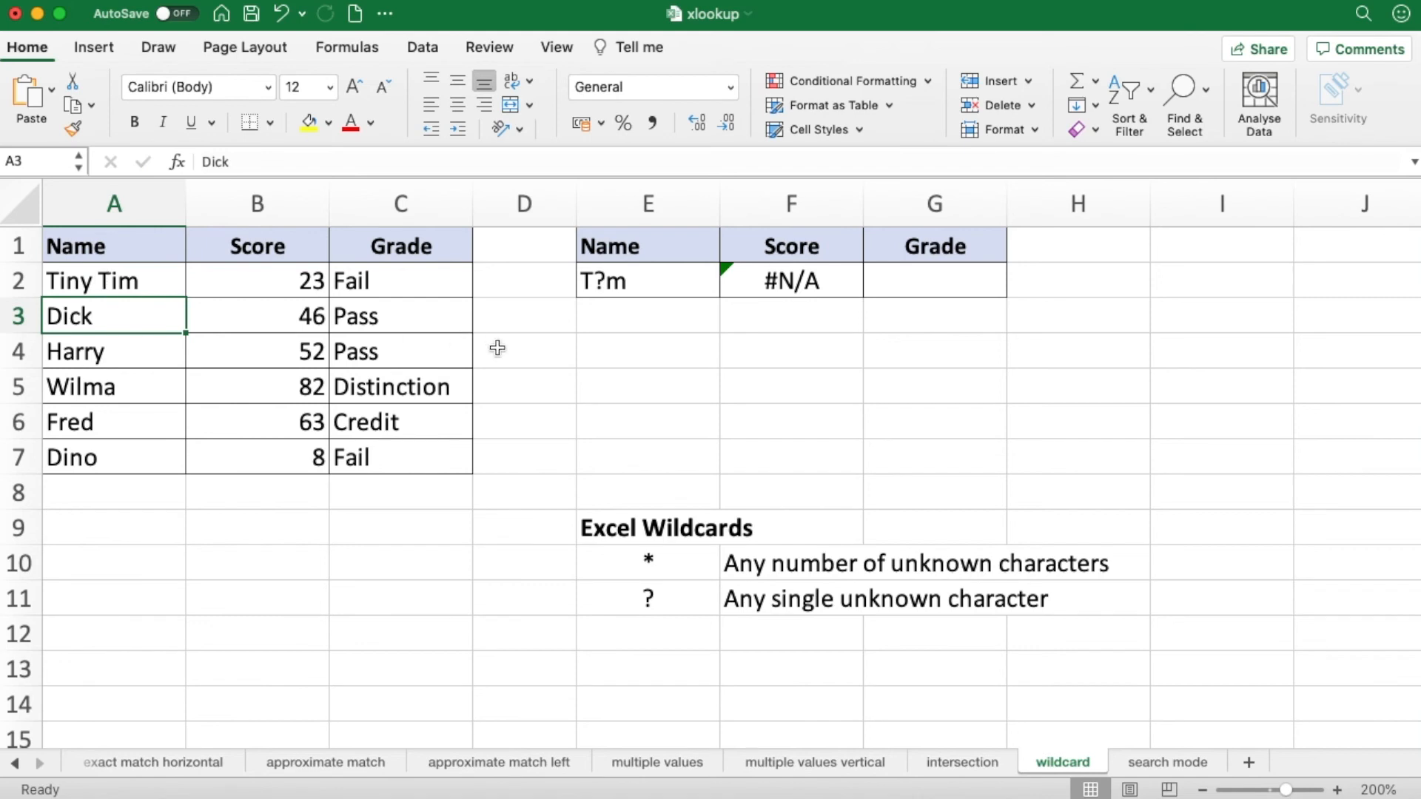
Add the * wildcard before and after the pattern in E2 so the lookup value reads *T?m*
double_click(657, 281)
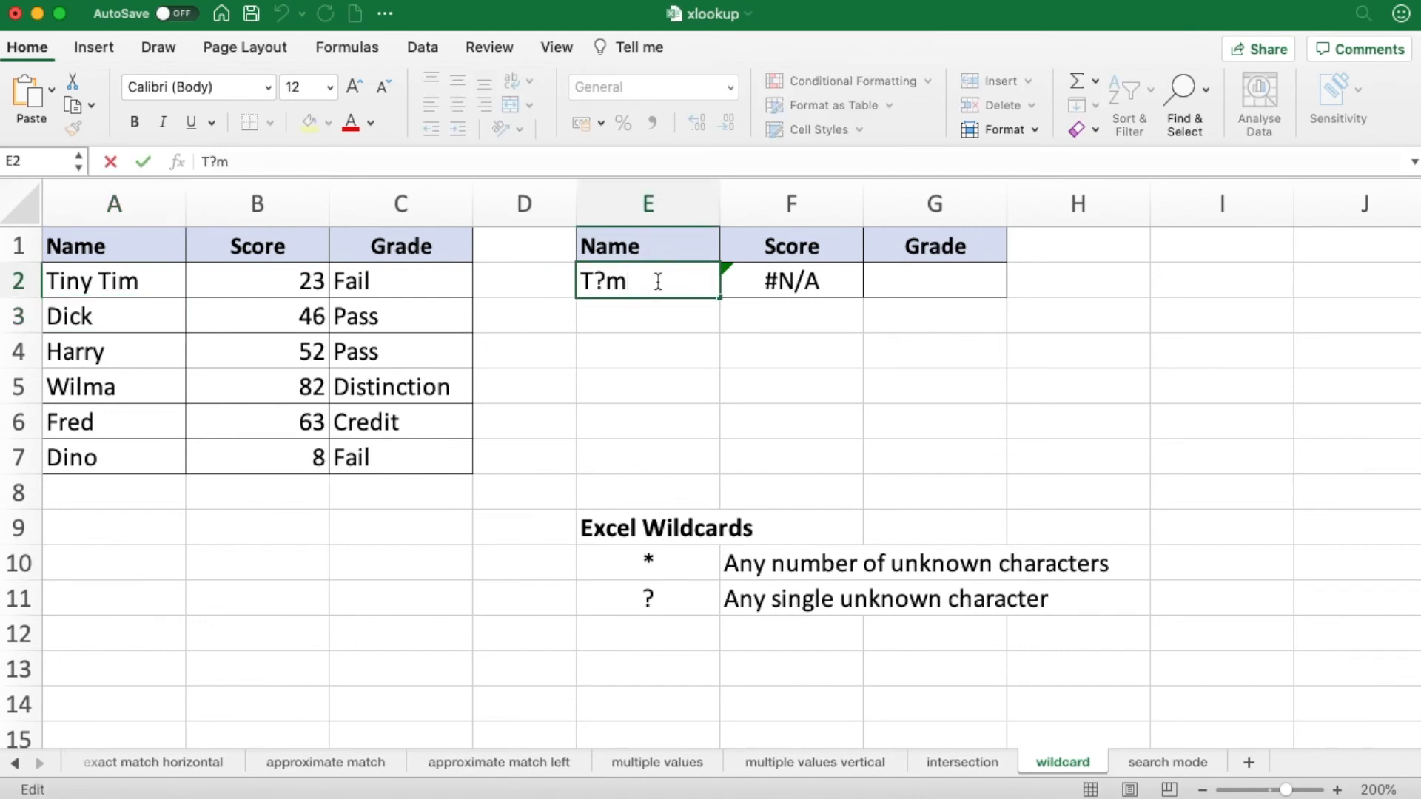
text(*)
click(585, 281)
text(*)
key(Return)
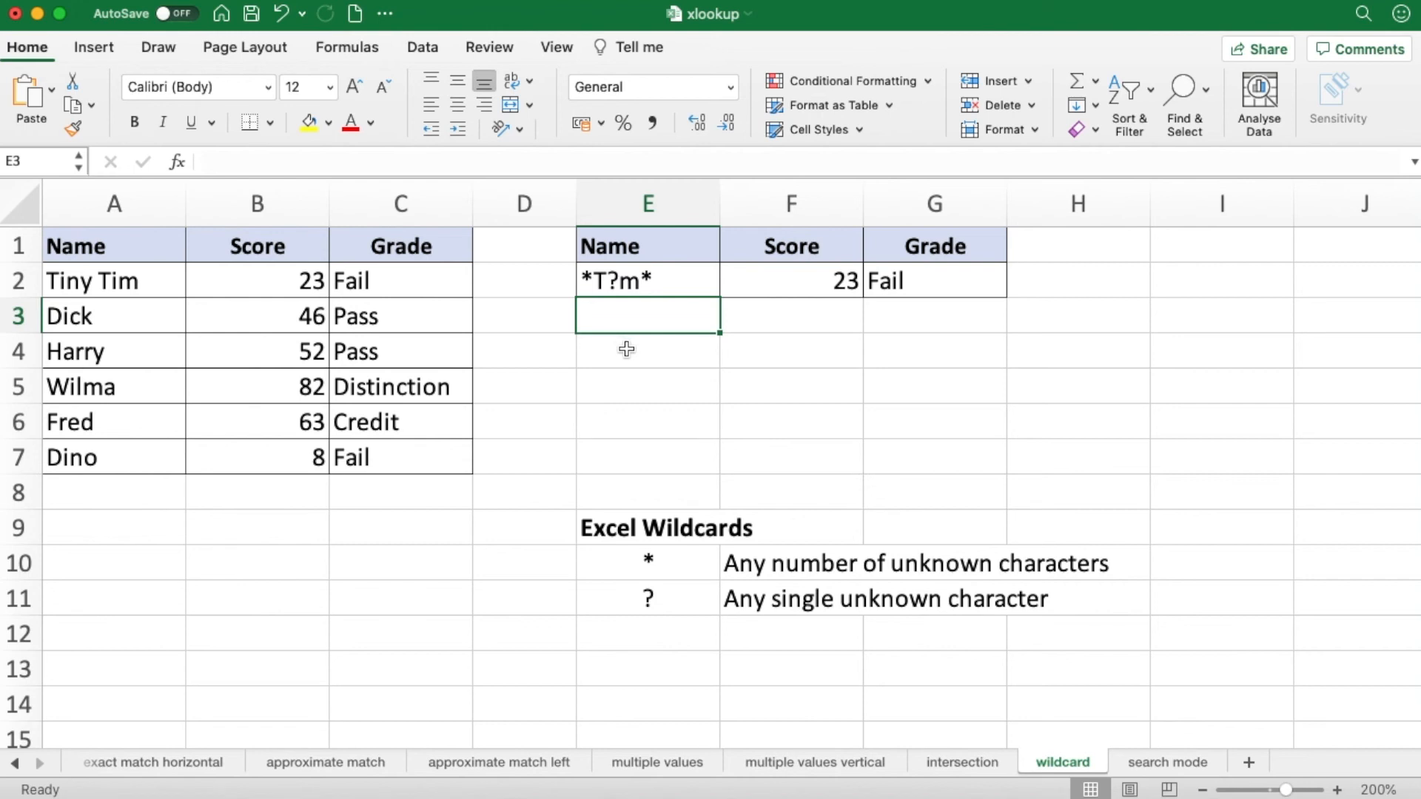
Restore the original three-letter name in A2 and enter the same name in E2 without wildcards
click(129, 281)
text(T)
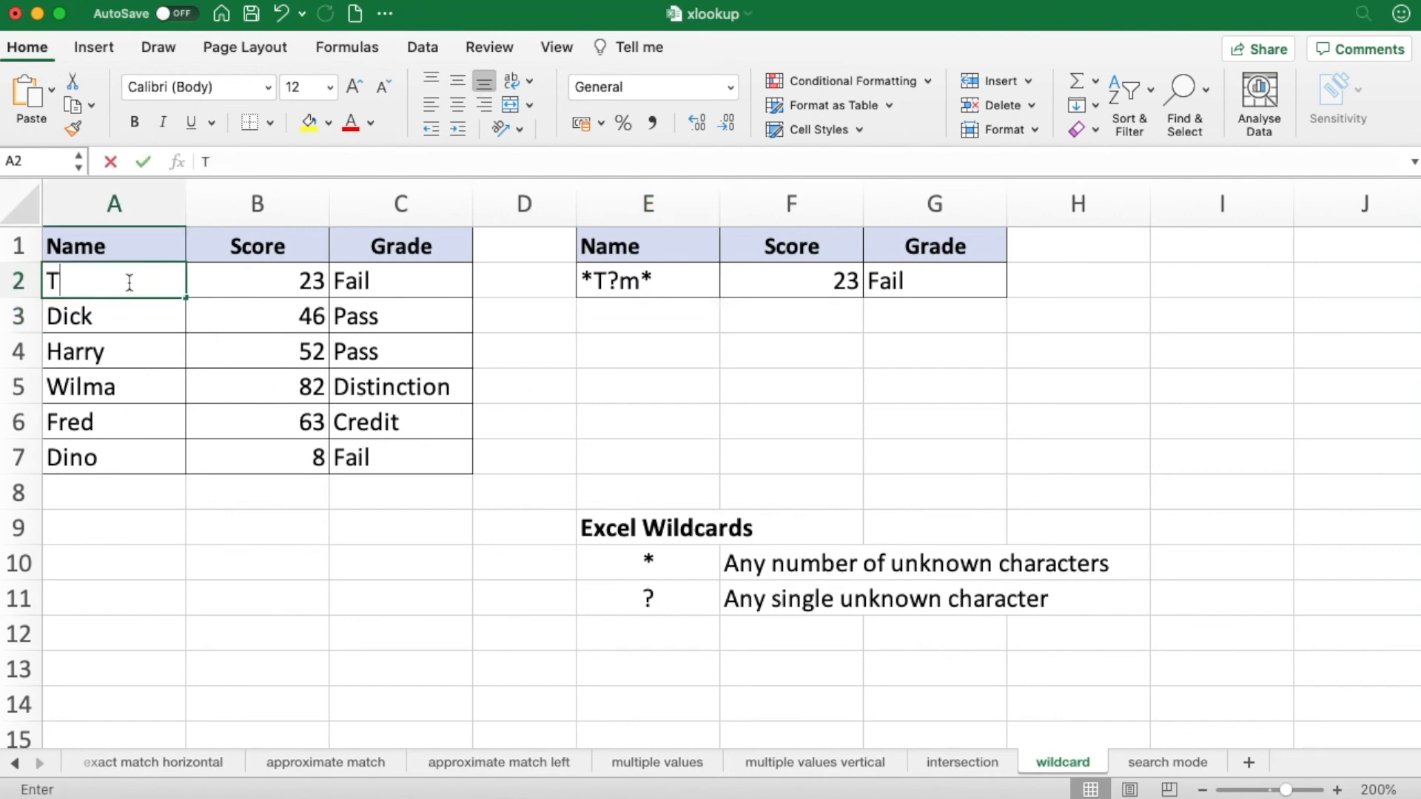
text(om)
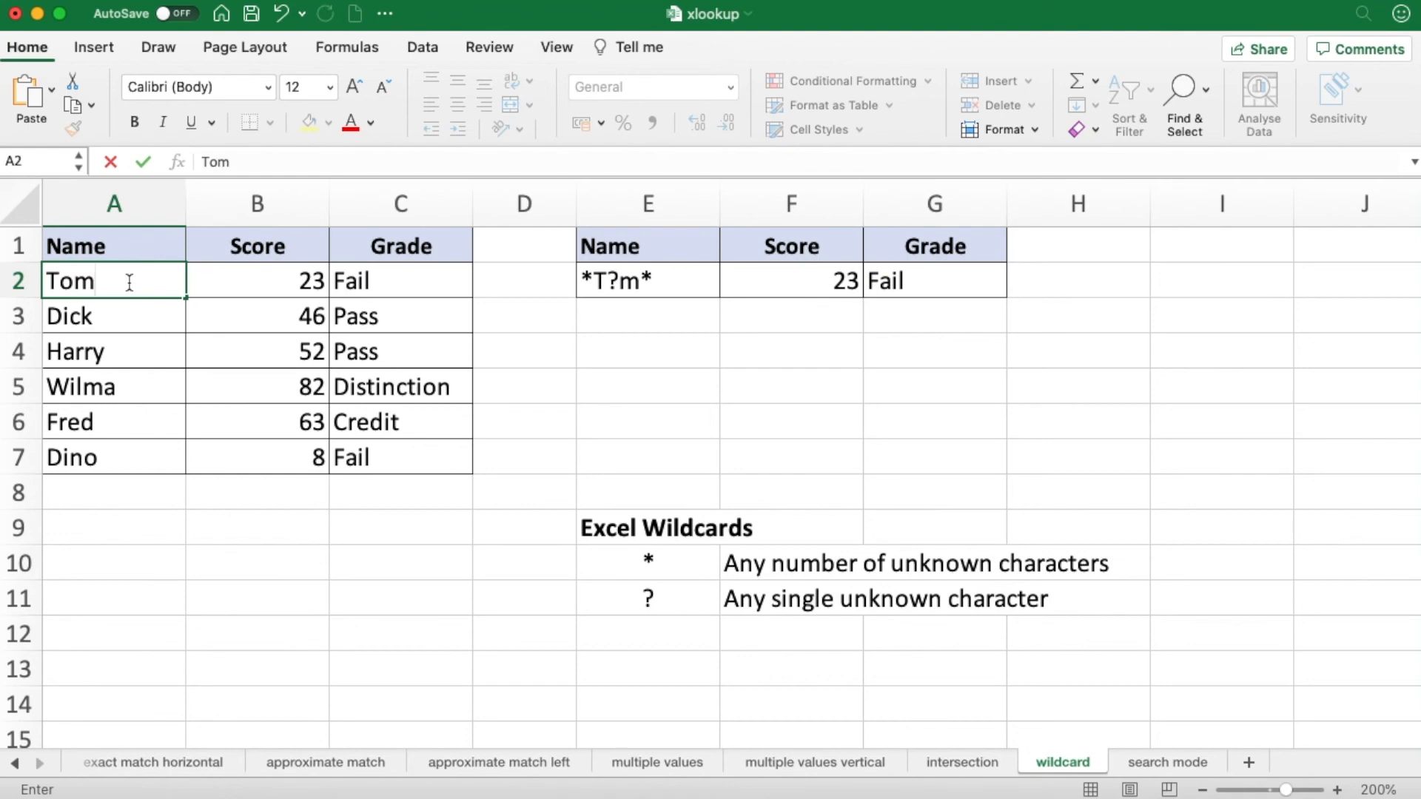
key(Return)
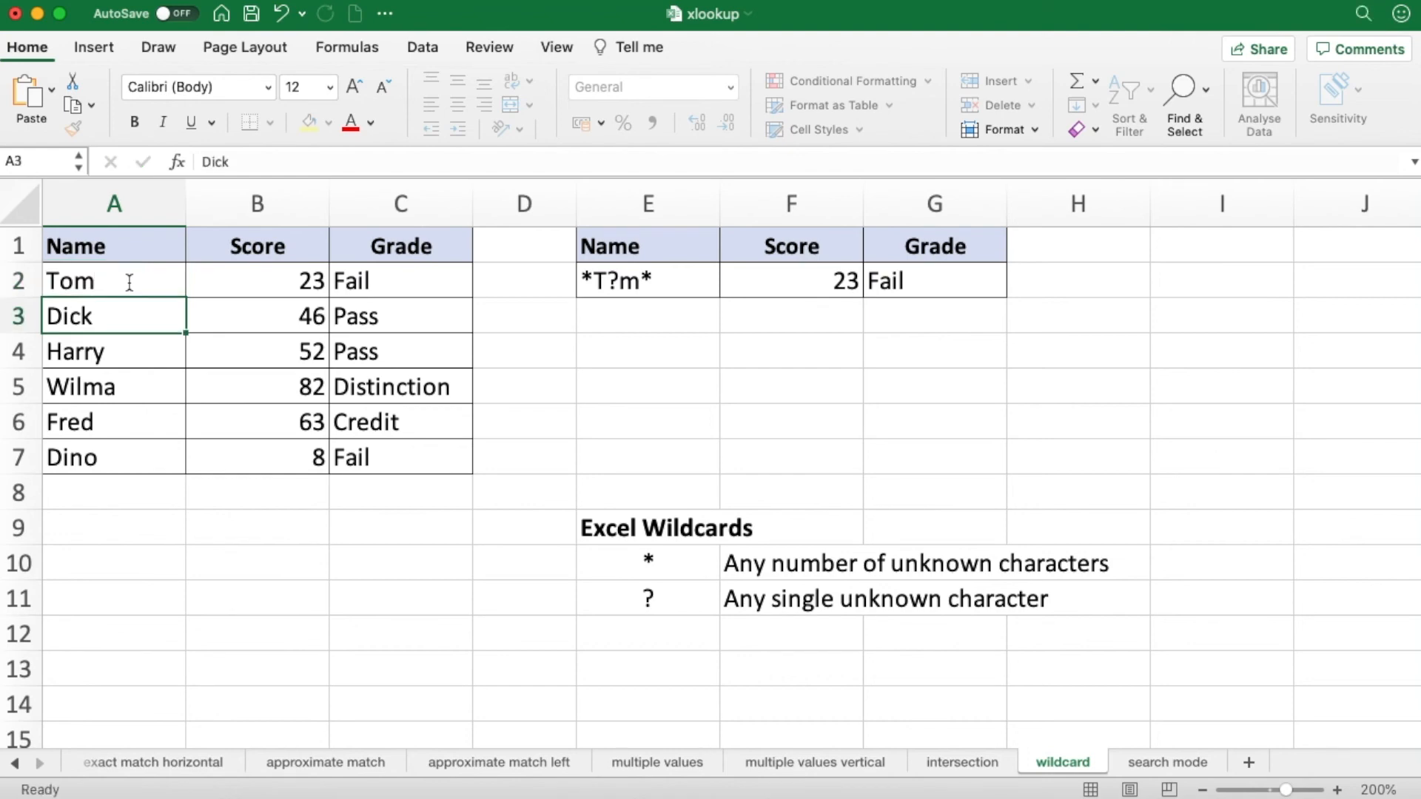
click(604, 279)
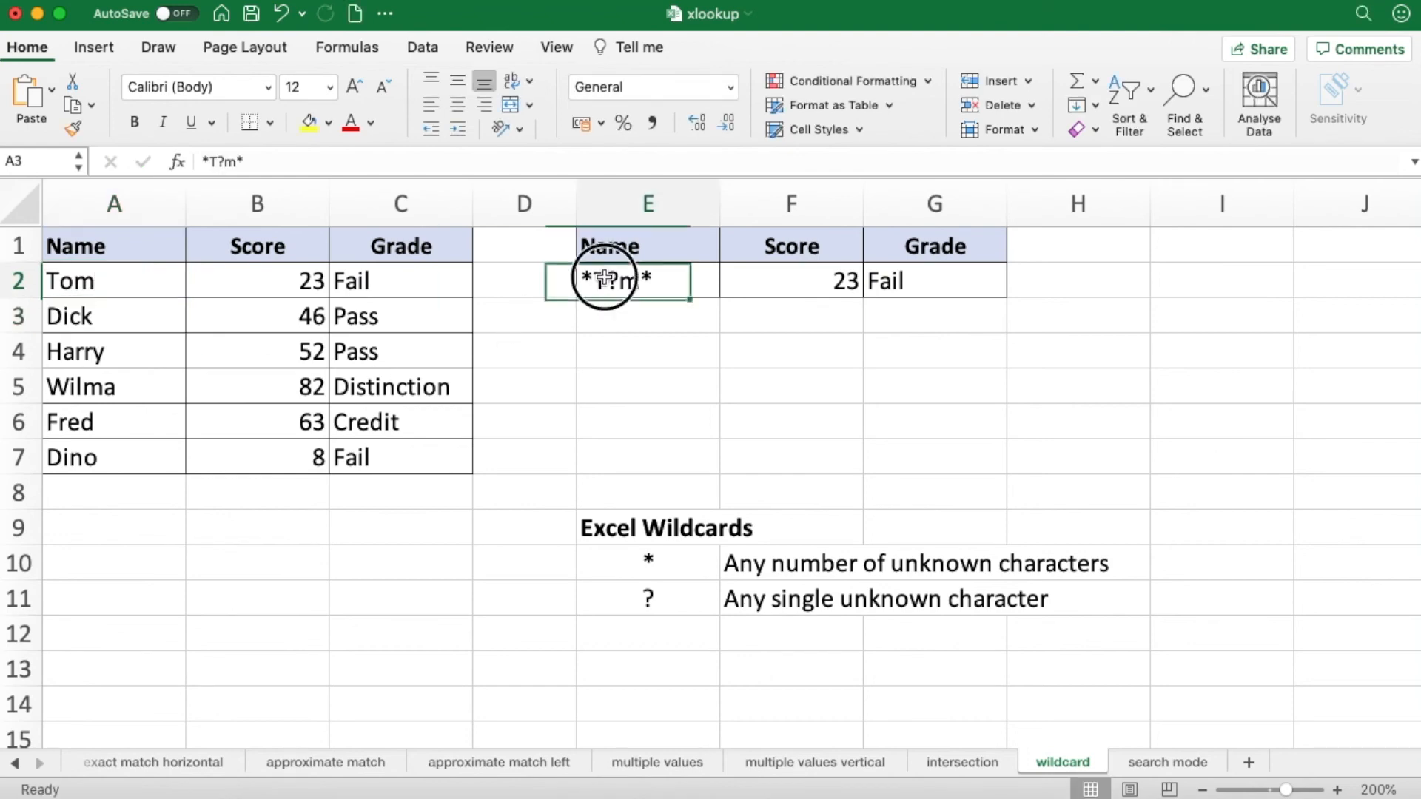
text(Tom)
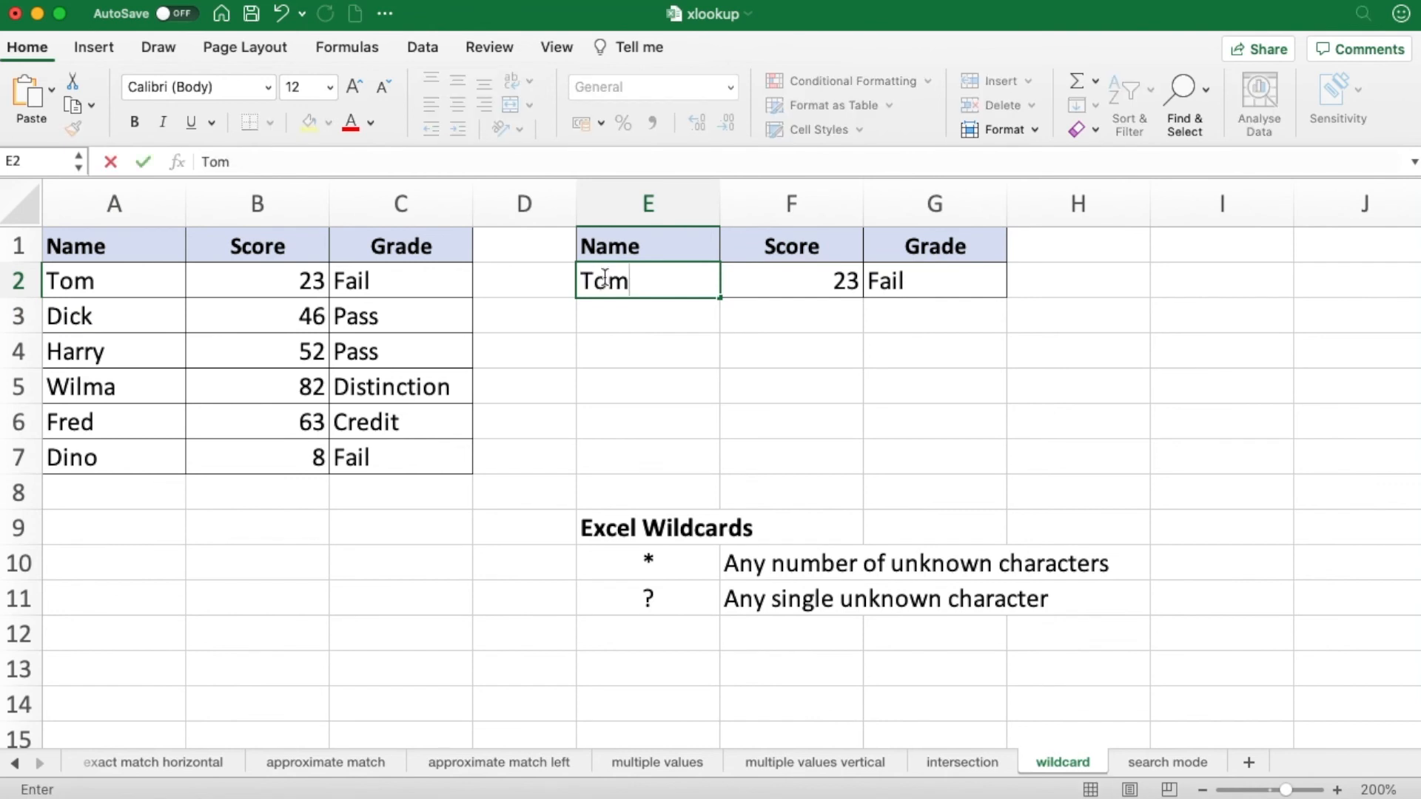
key(Return)
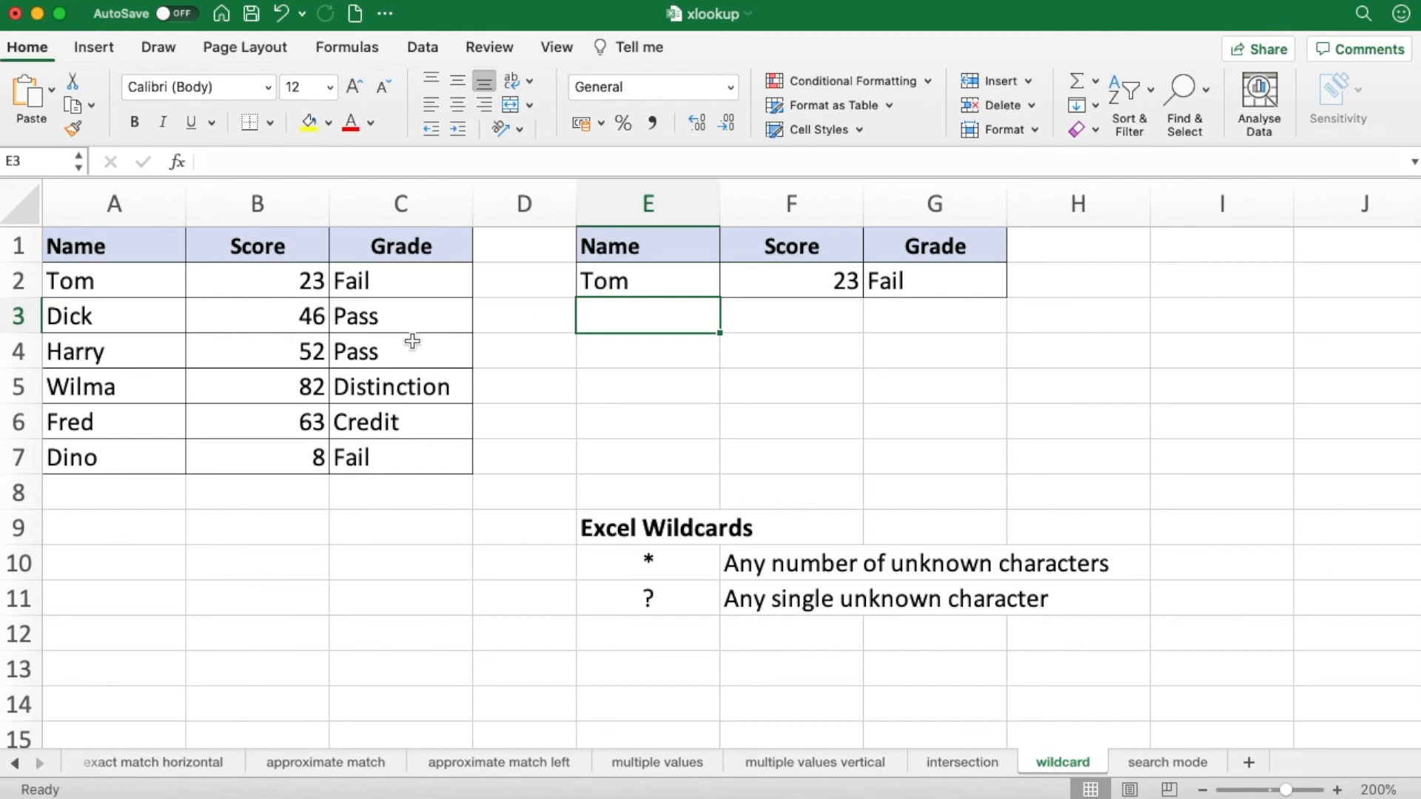
Add trailing spaces after the name in A2
click(154, 286)
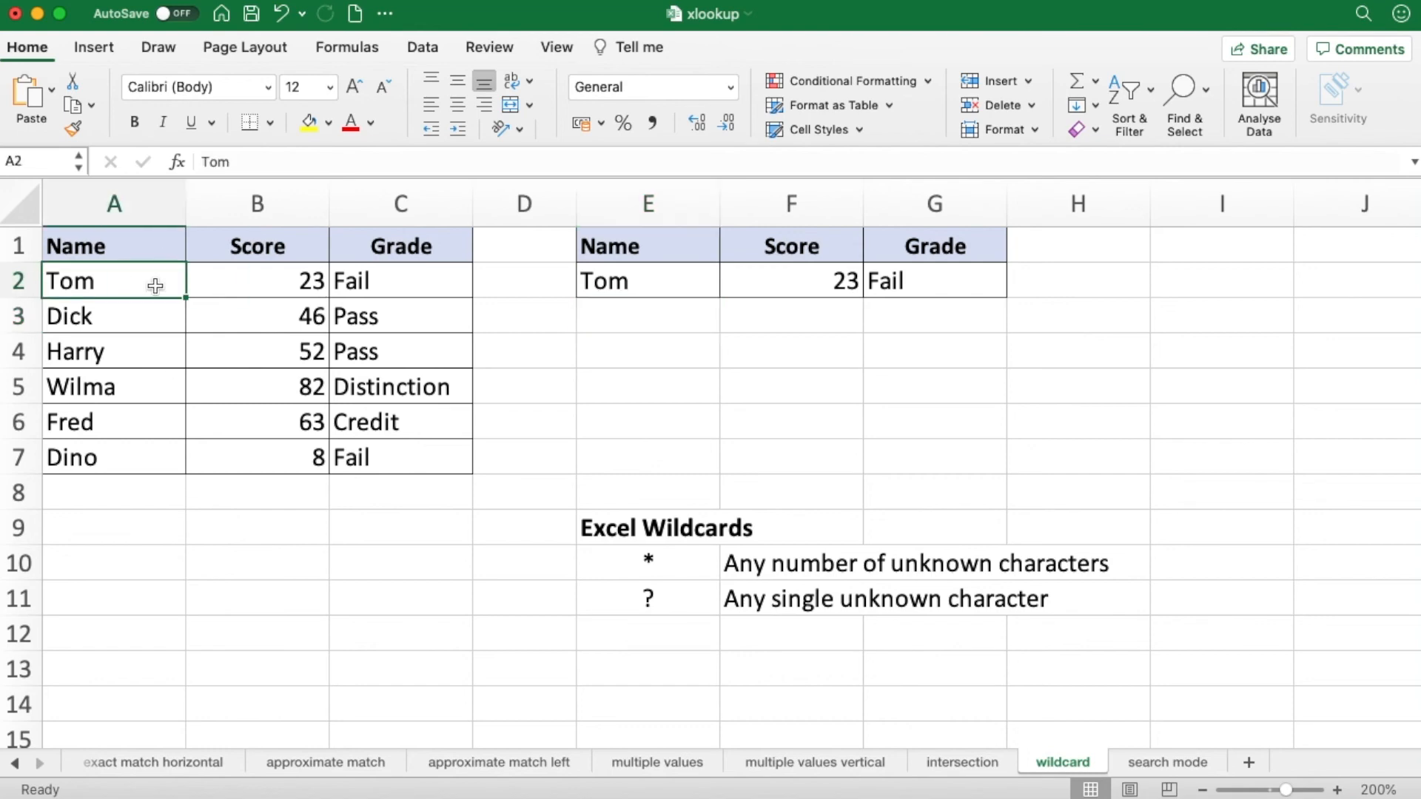
double_click(155, 285)
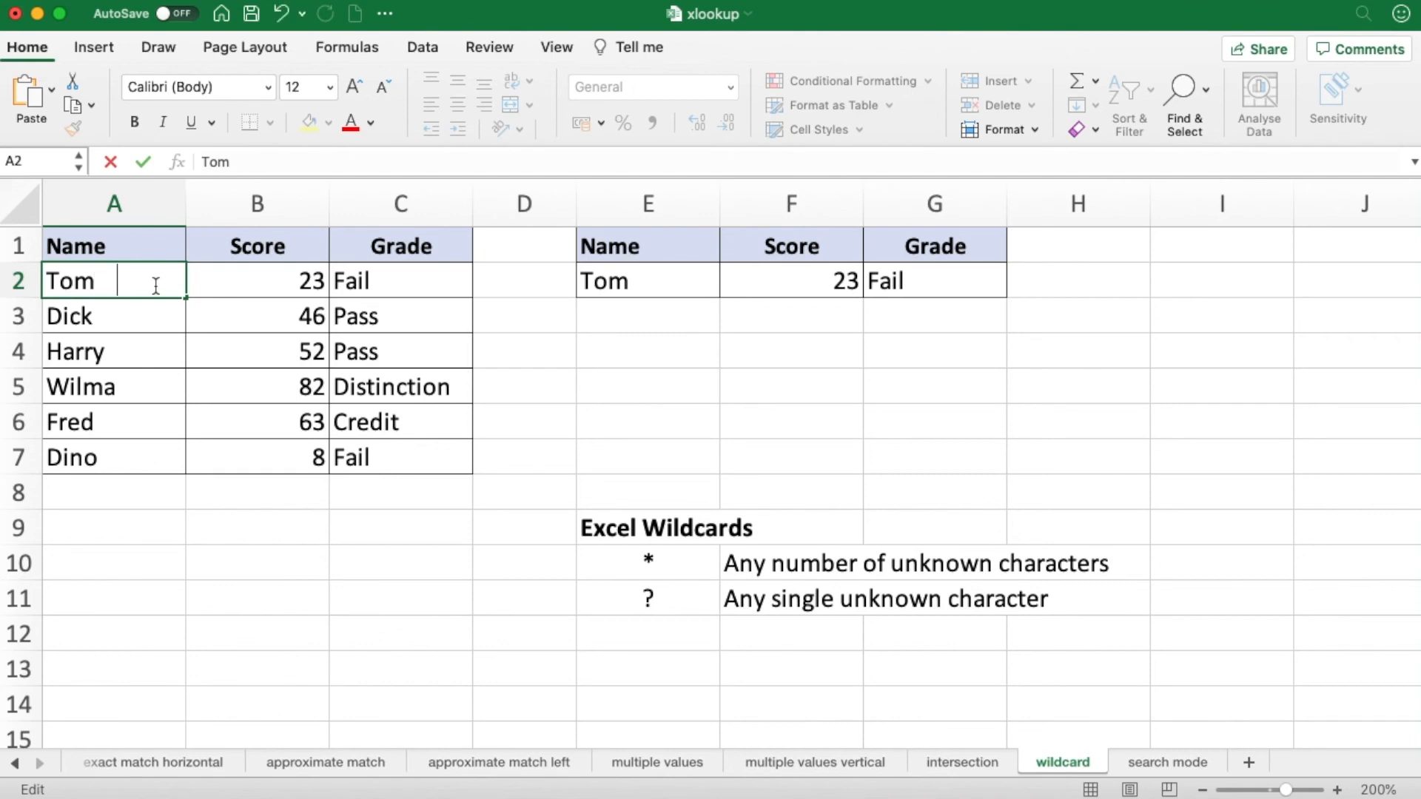
key(Return)
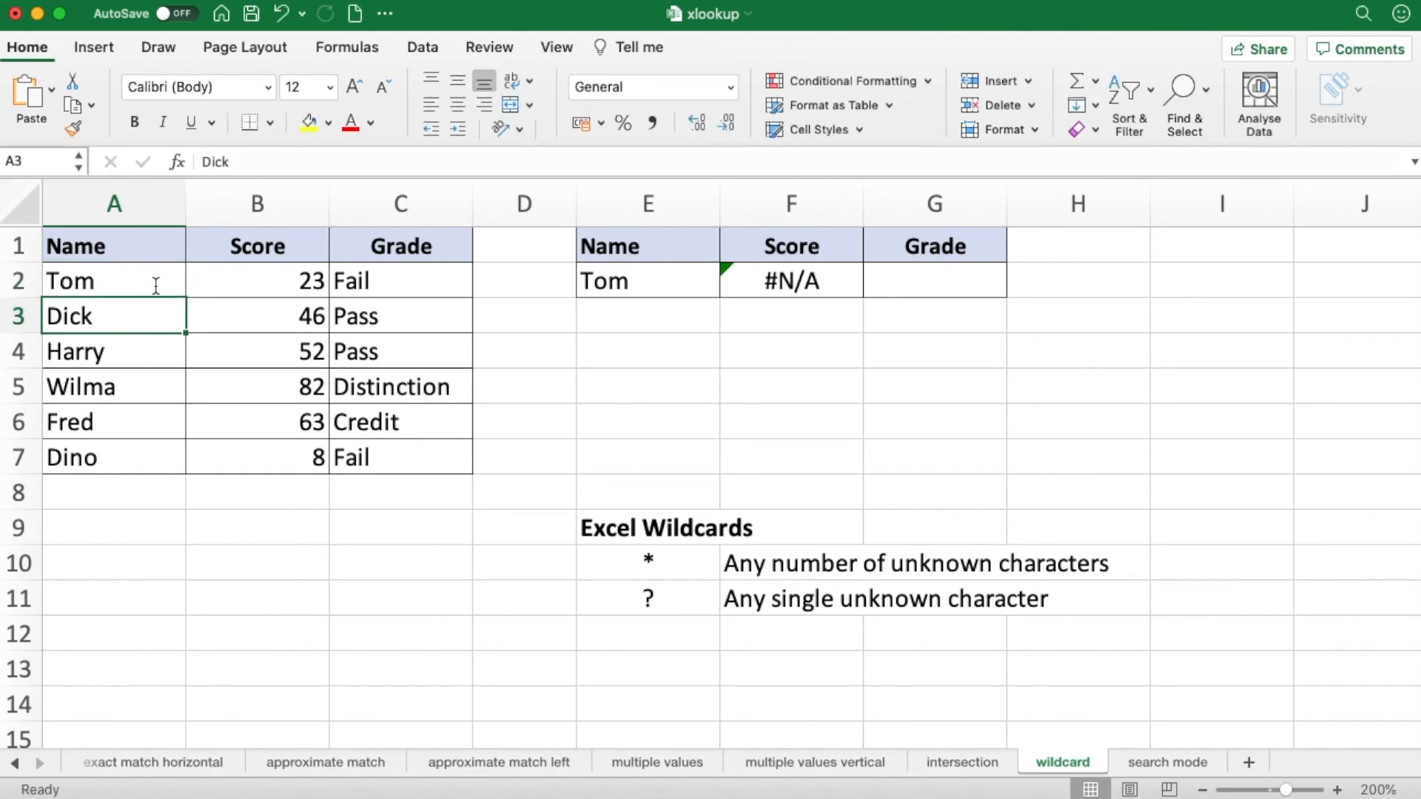
Add trailing spaces after the names in A3, A6 and A7, and review the range A2:A7 against the lookup name in E2
double_click(130, 315)
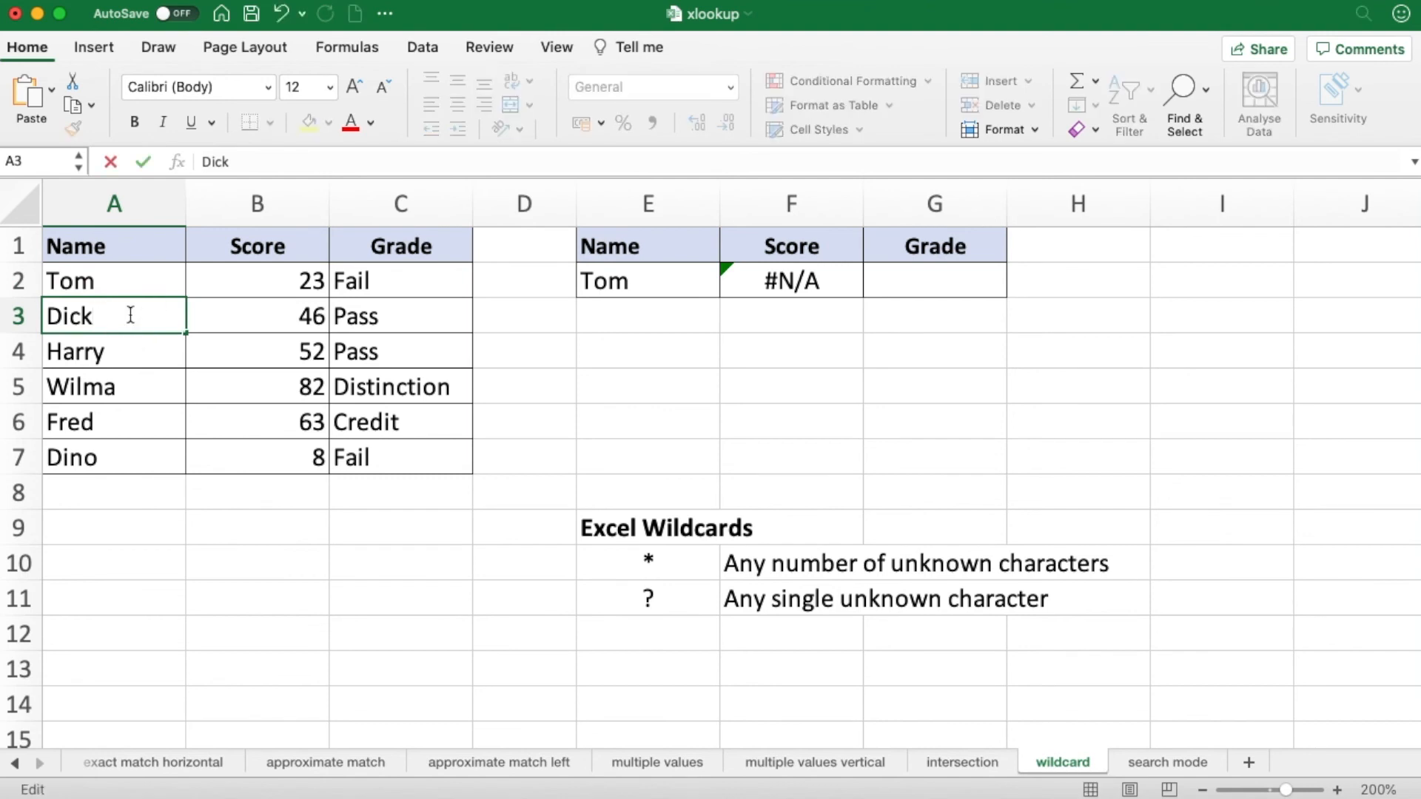
key(Return)
double_click(115, 416)
double_click(114, 419)
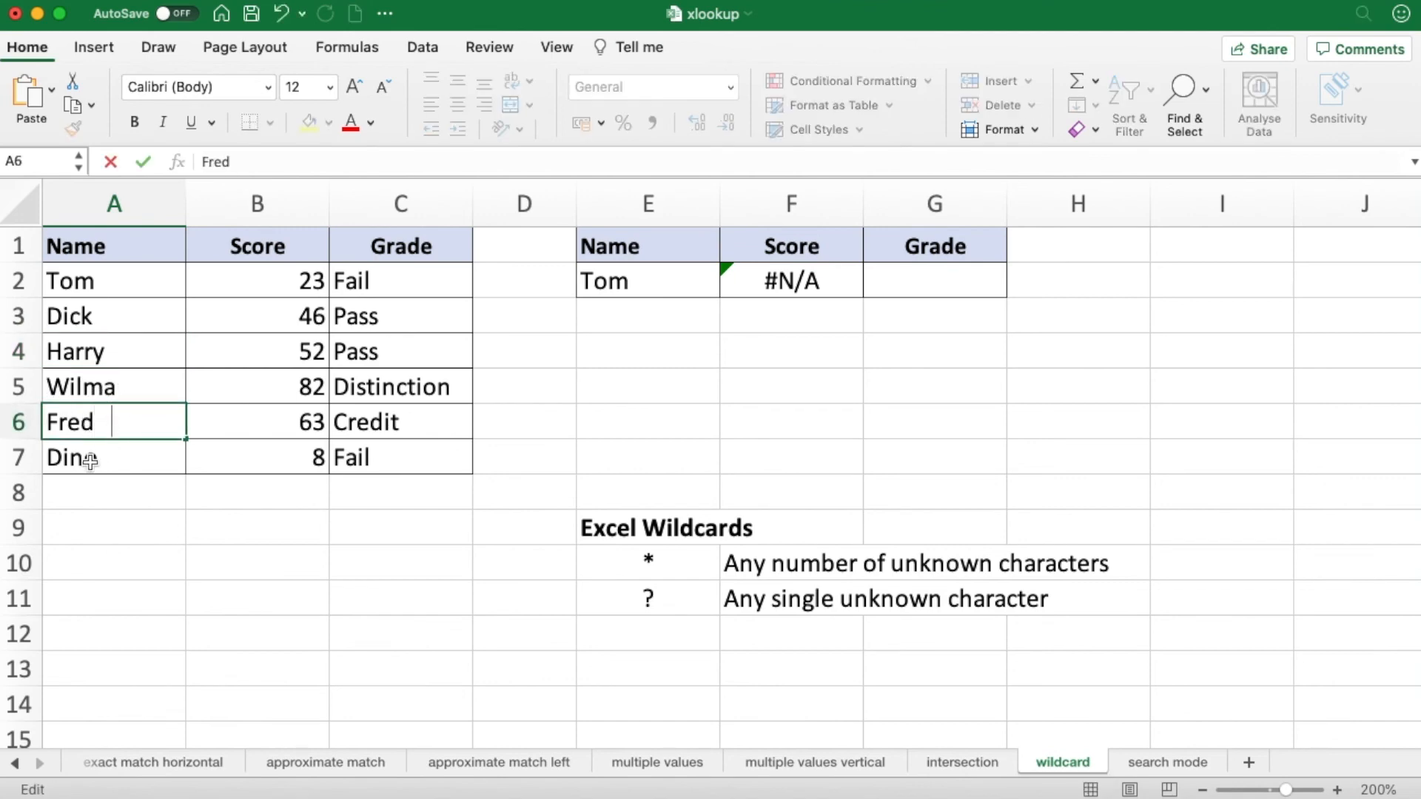
click(114, 458)
double_click(113, 458)
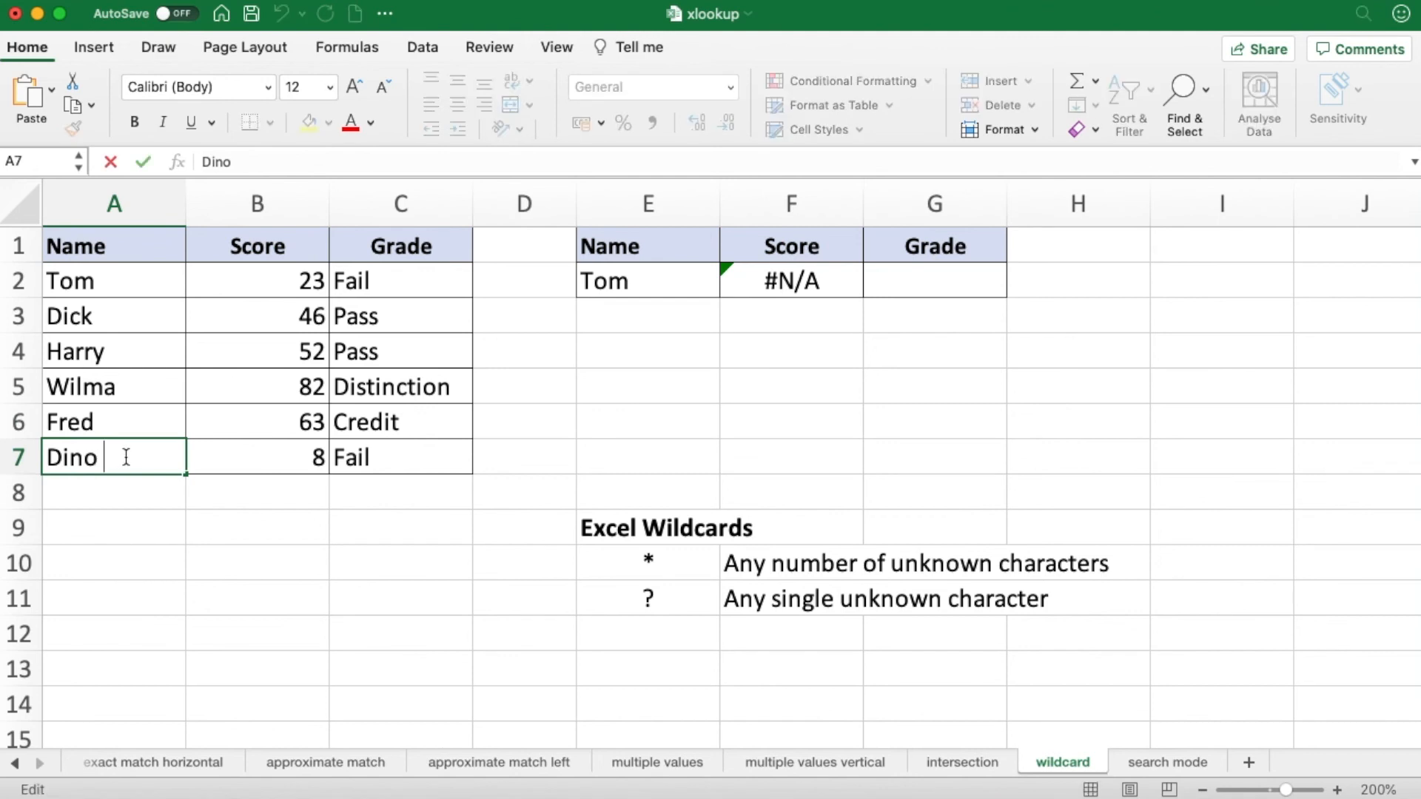
key(Return)
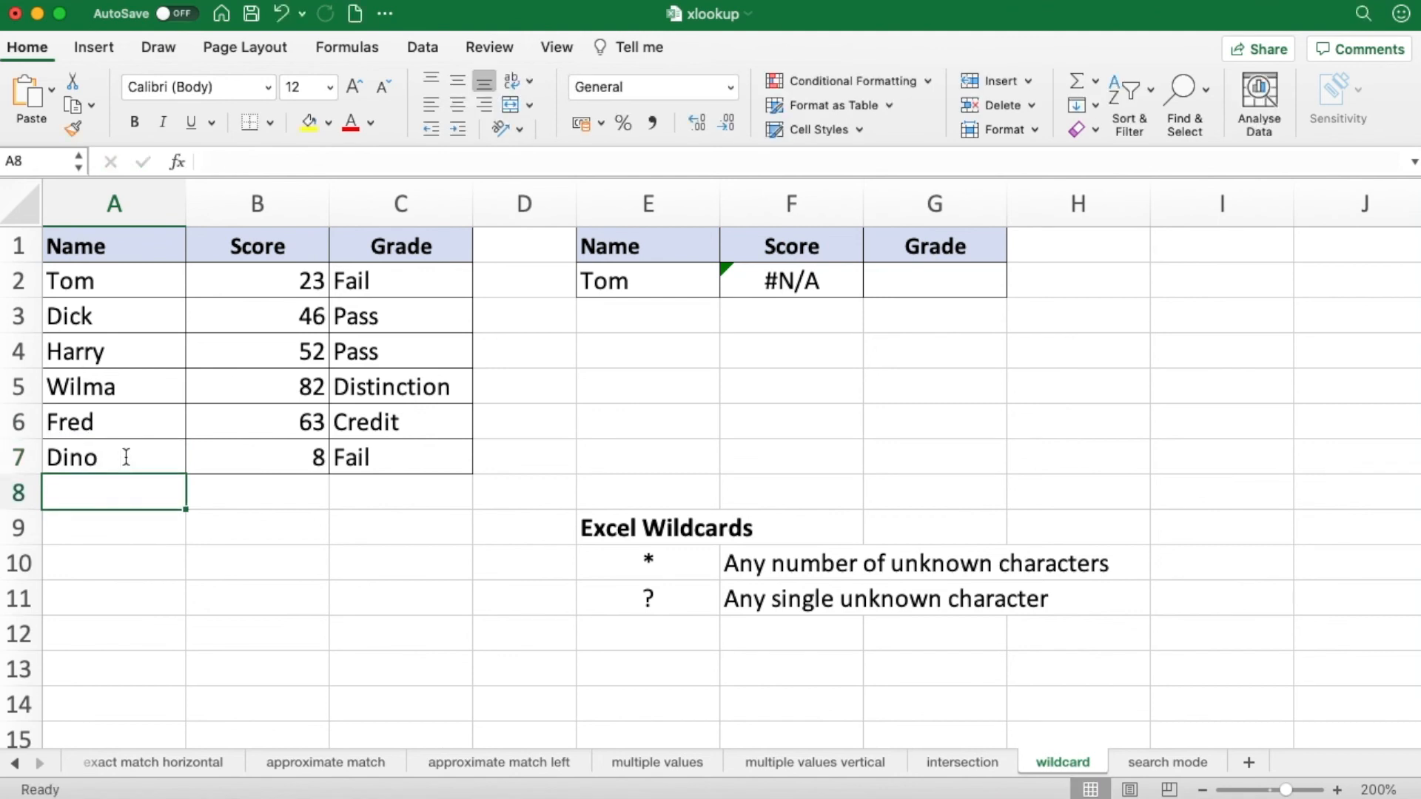
drag(136, 287, 122, 450)
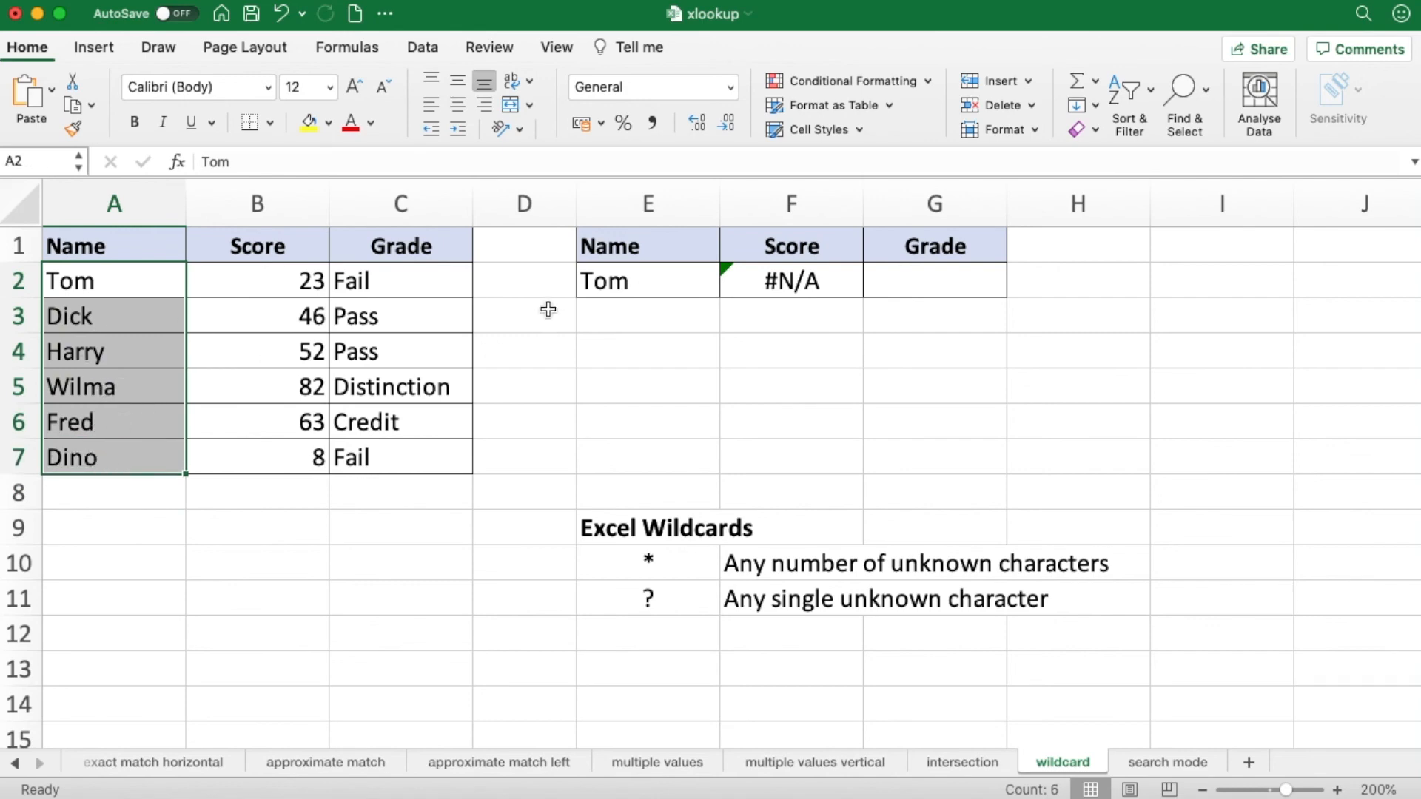
click(617, 285)
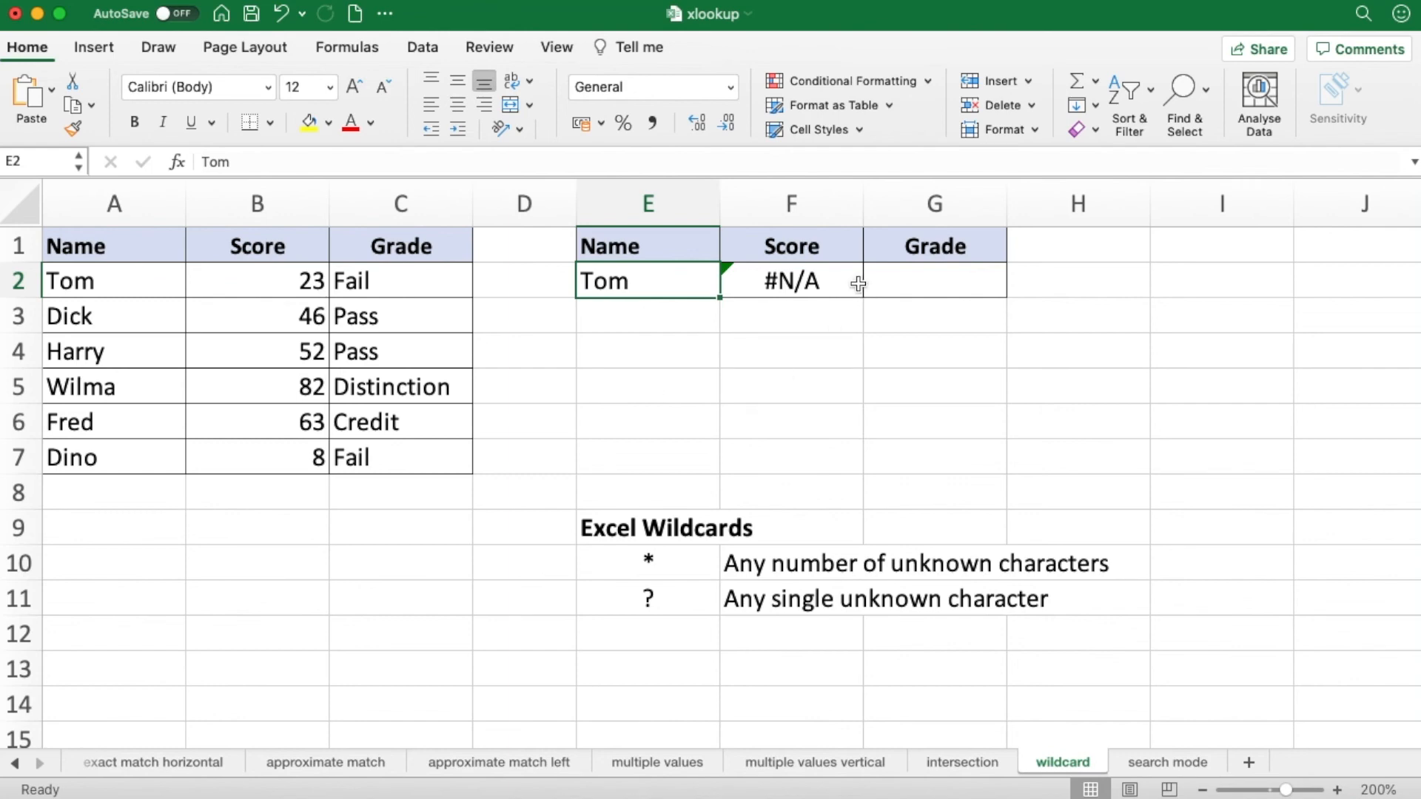
Append the * wildcard to the lookup value in F2 so the formula reads =XLOOKUP(E2&"*",A2:A7,B2:C7,,2)
double_click(797, 281)
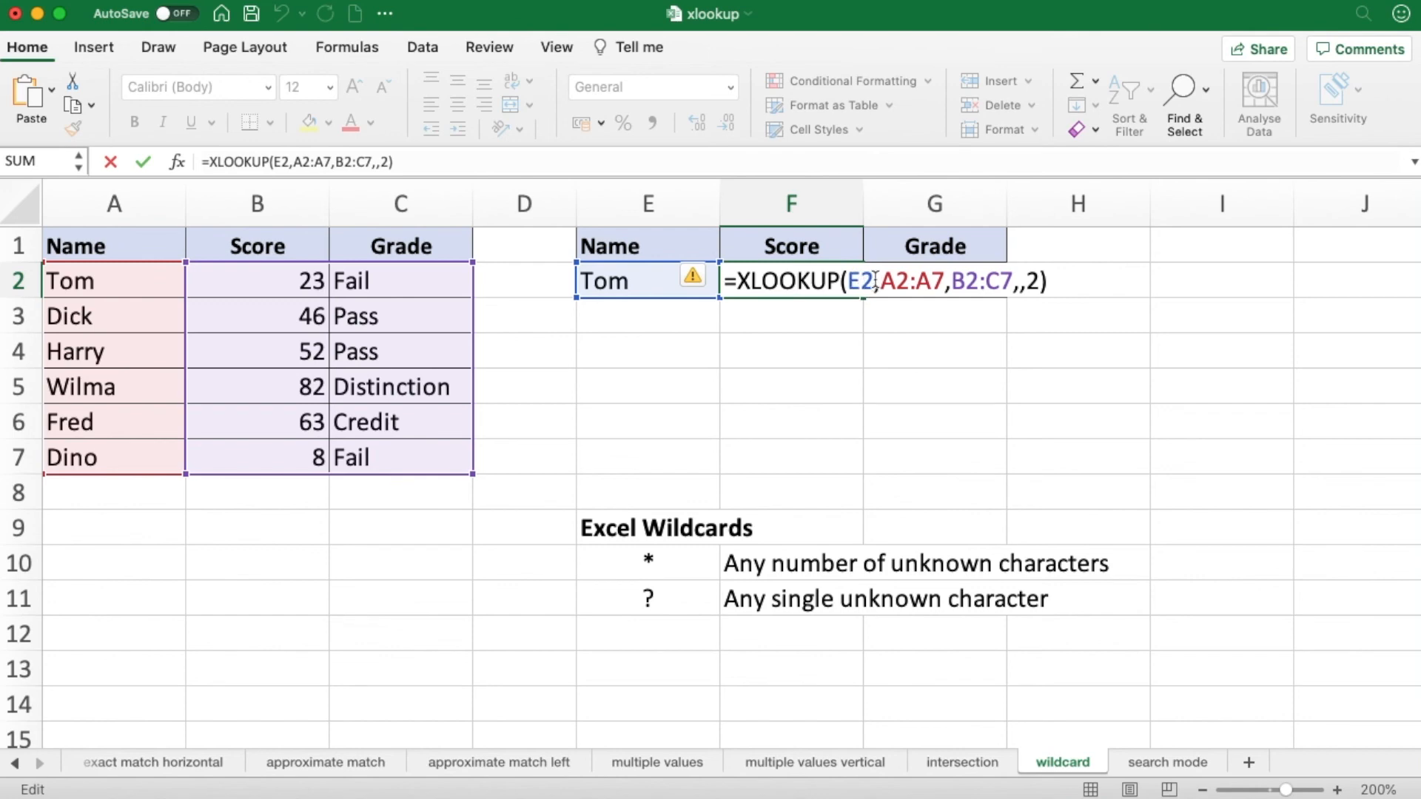
click(875, 282)
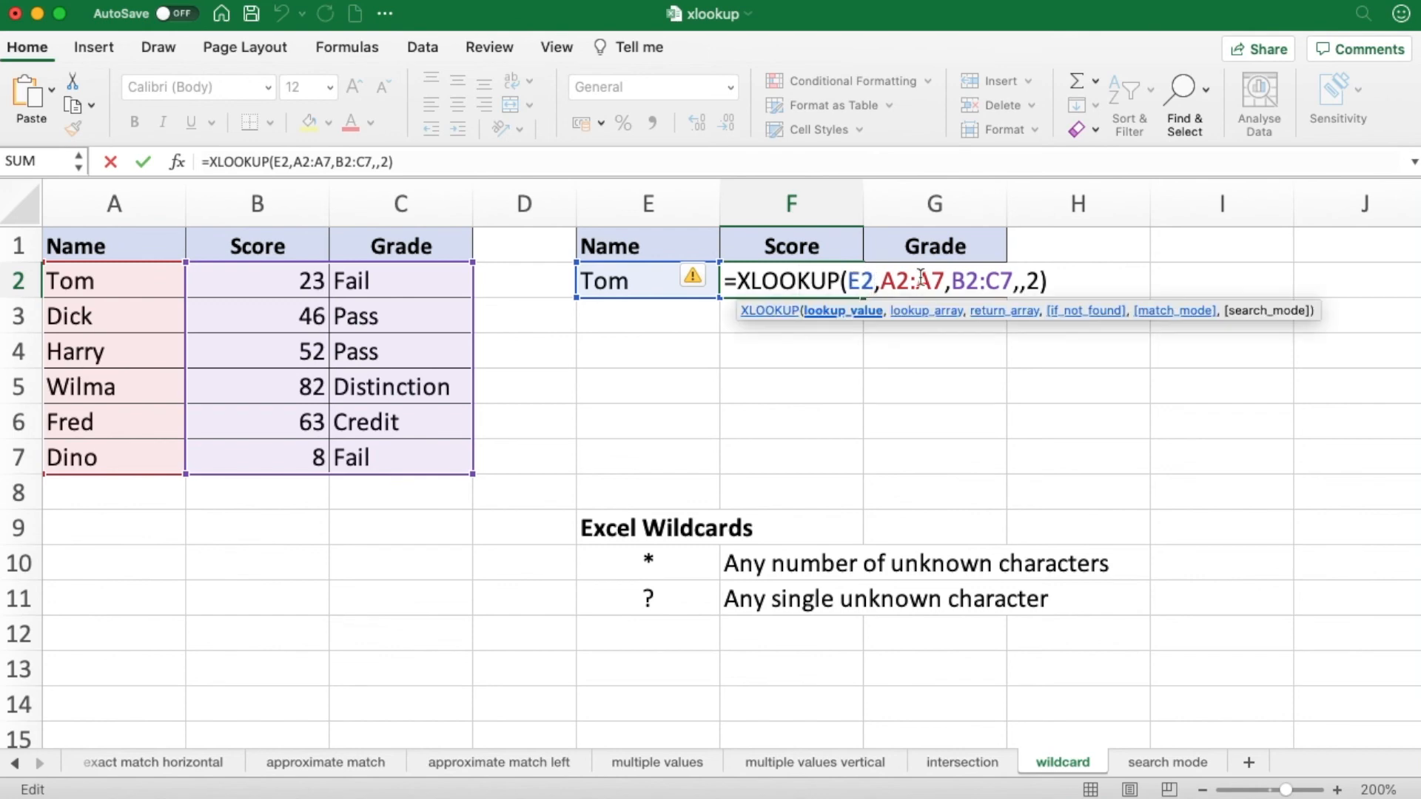
text(&")
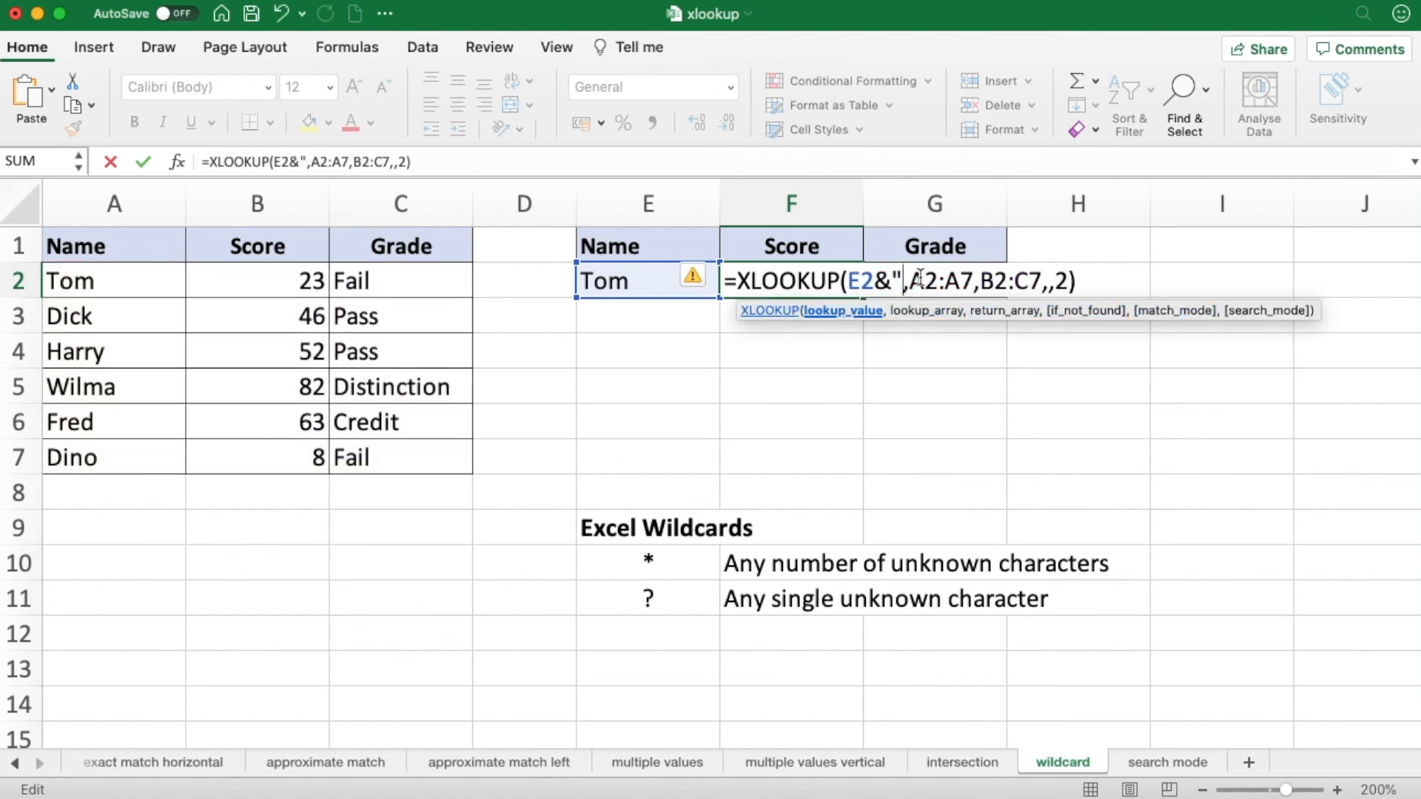
text(*)
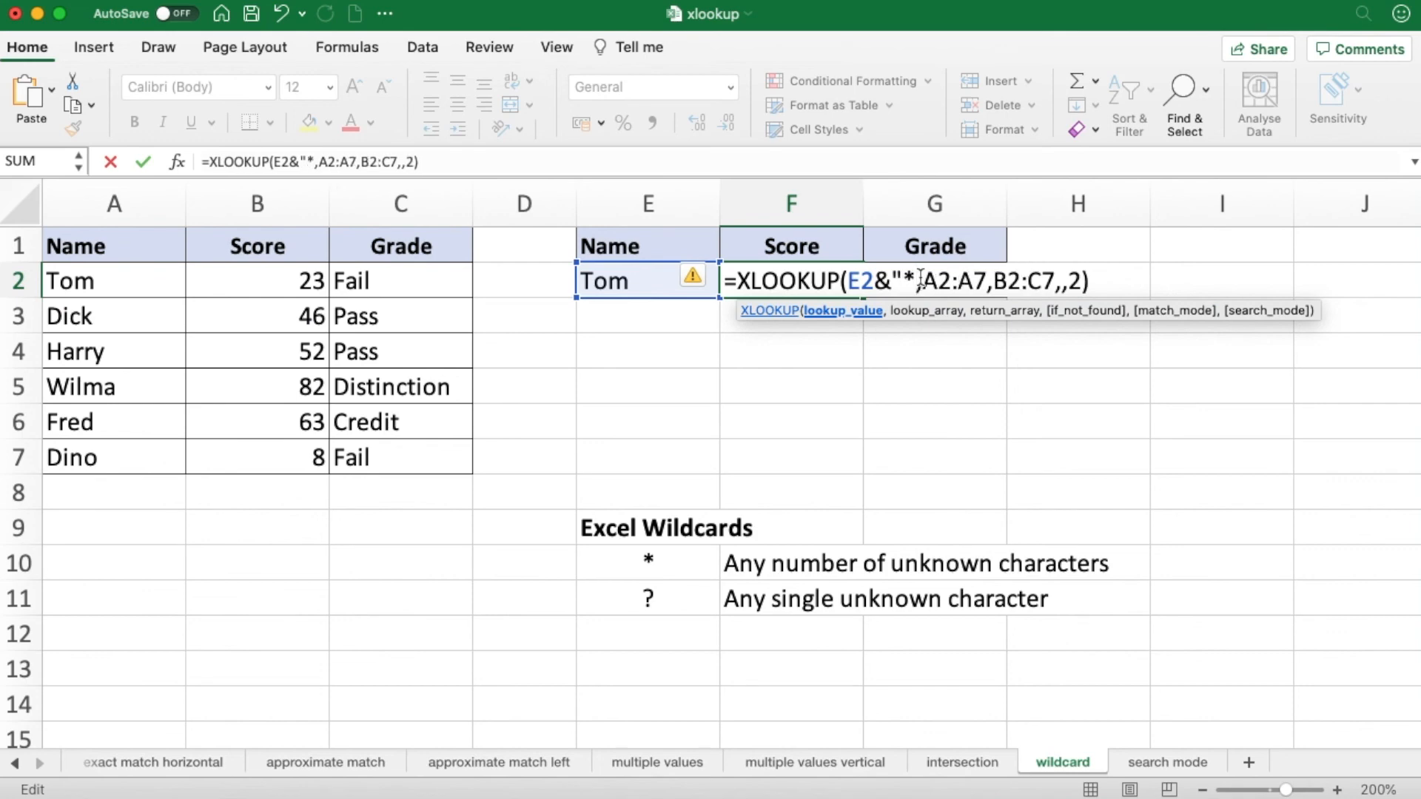
text(")
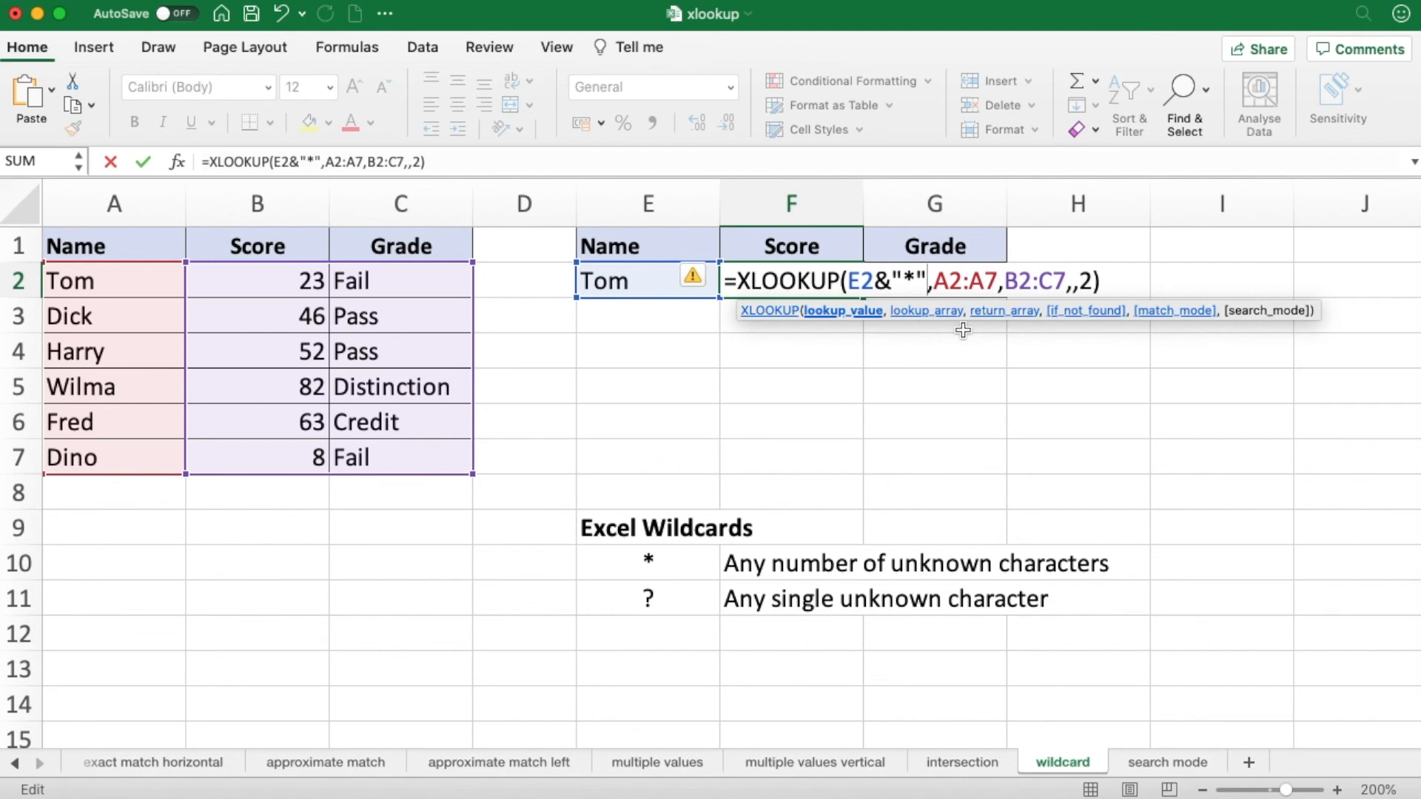
key(Return)
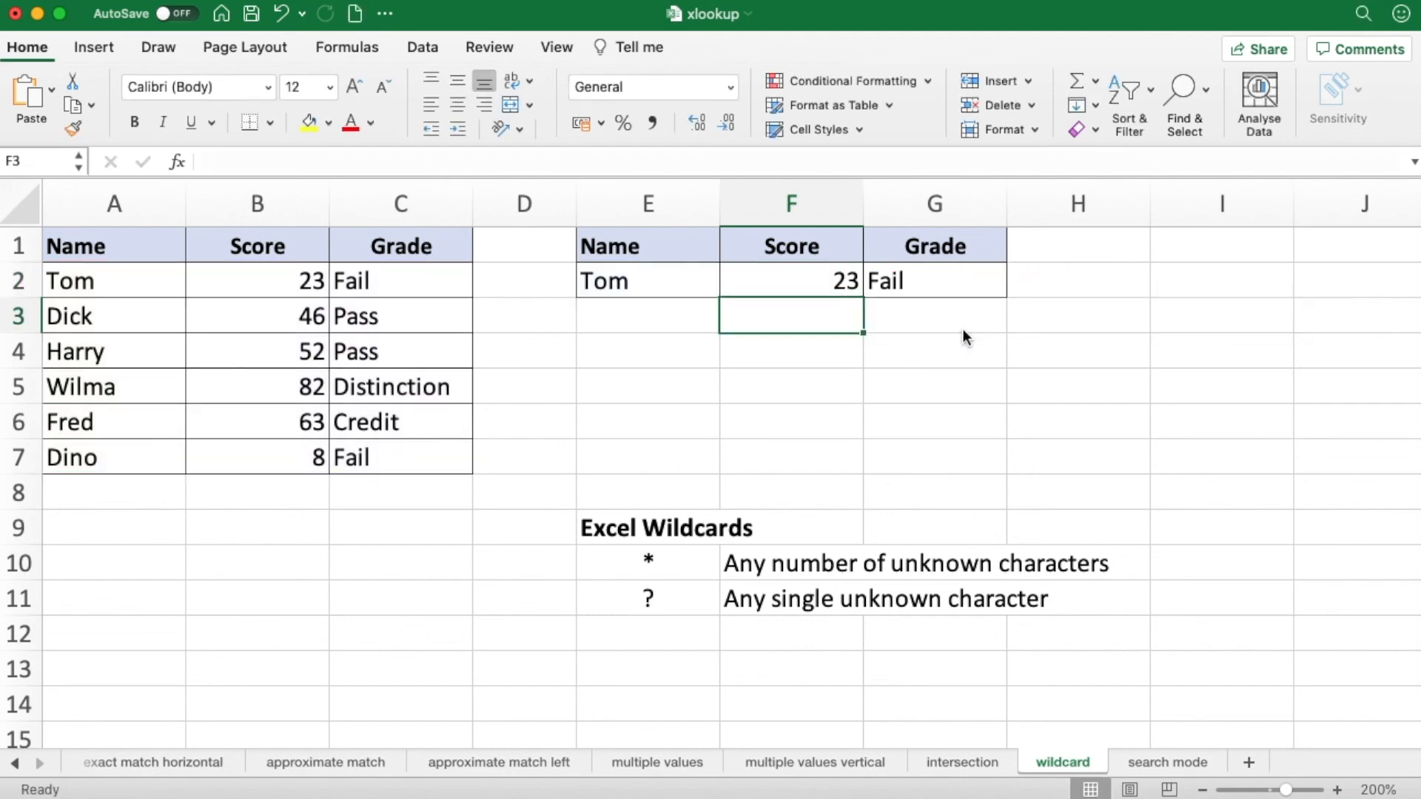
Enter the names from A6 and A7 in turn as the lookup value in E2, and check those source cells for trailing spaces
click(654, 286)
text(Fred)
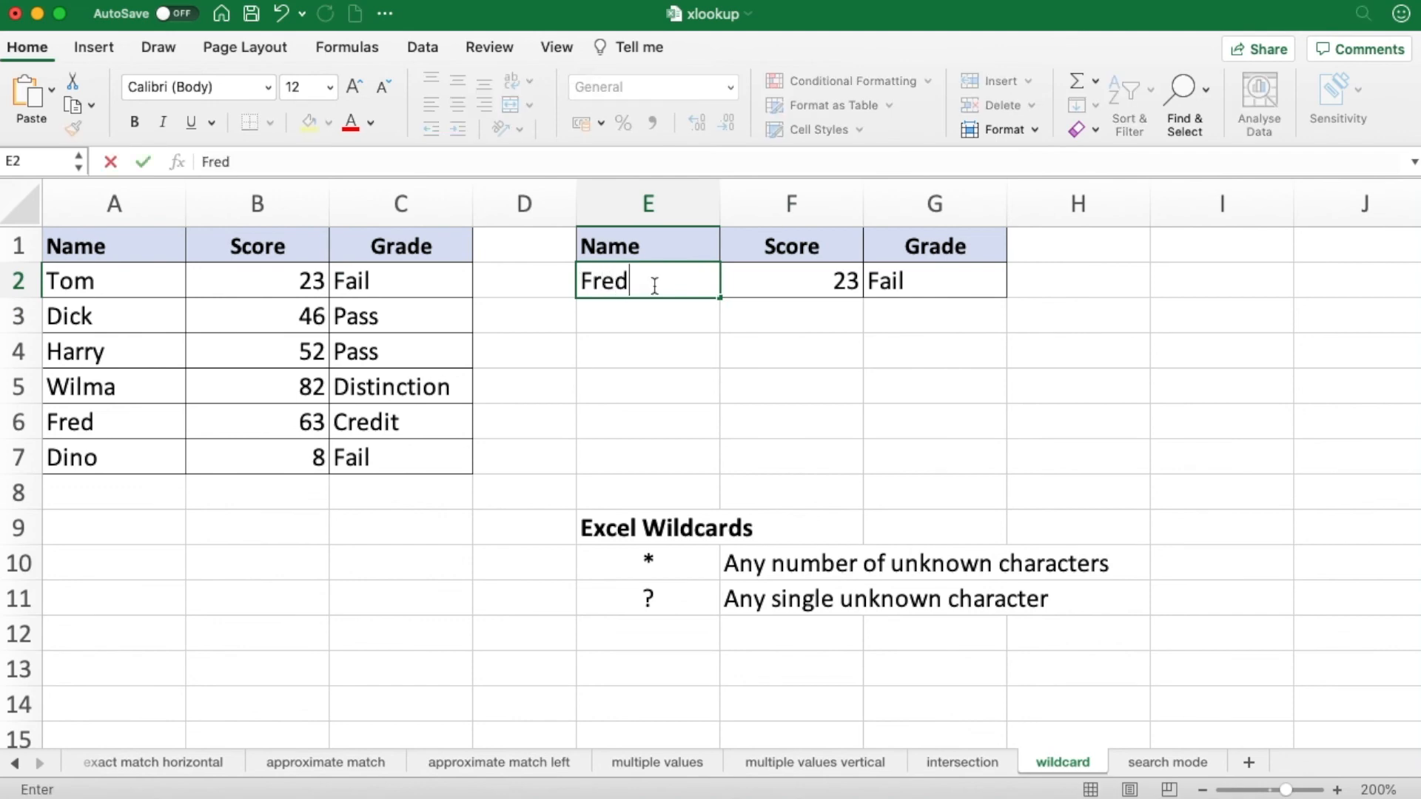
key(Return)
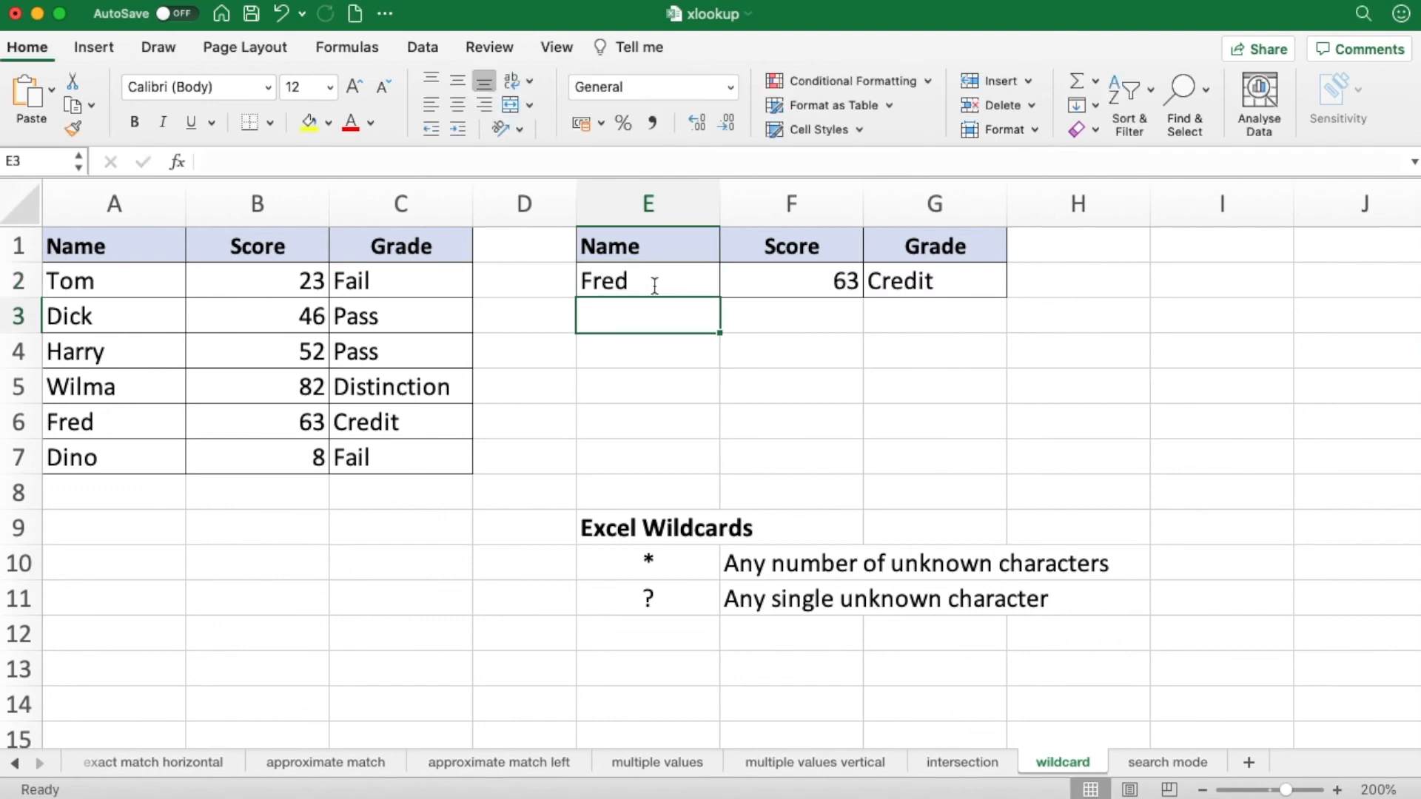
click(656, 279)
text(Dino)
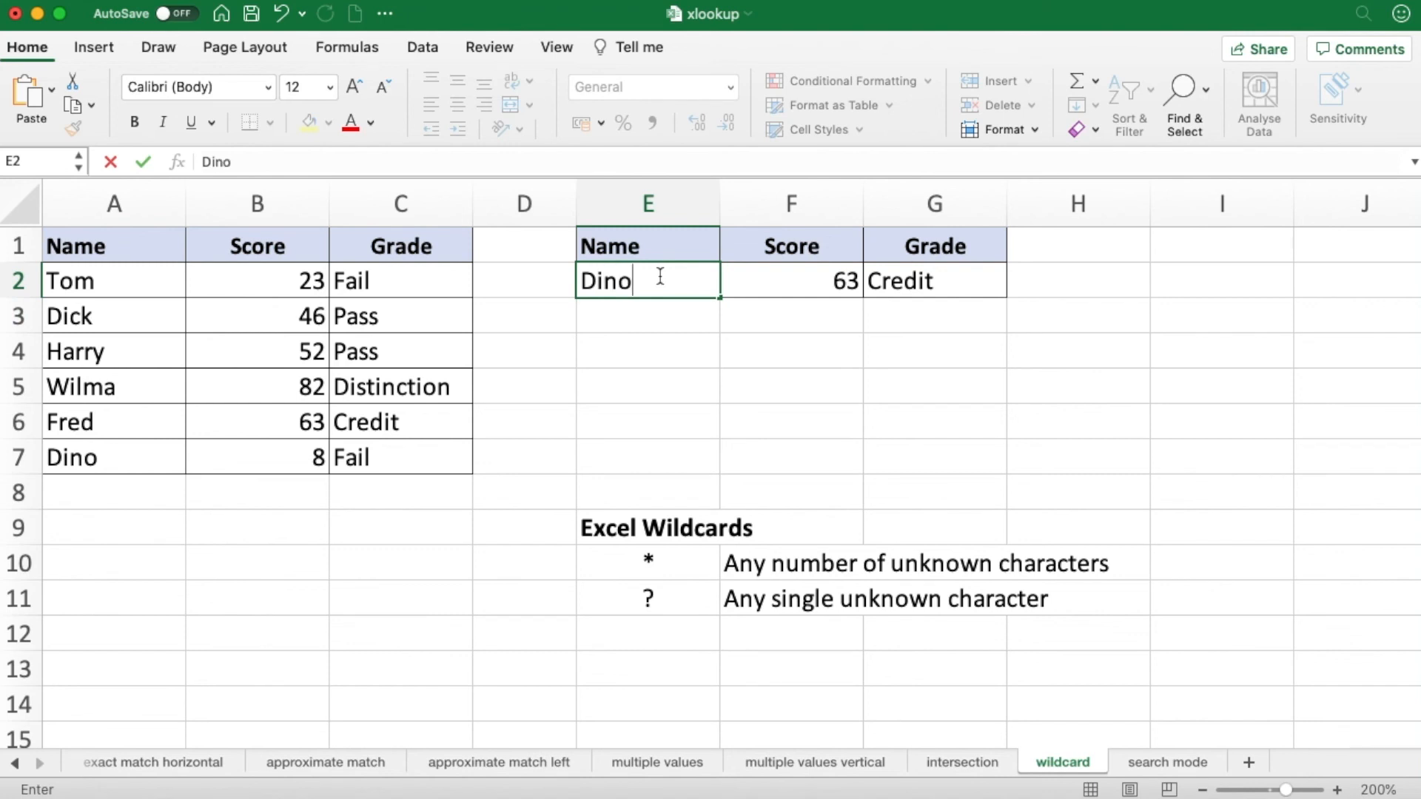
key(Return)
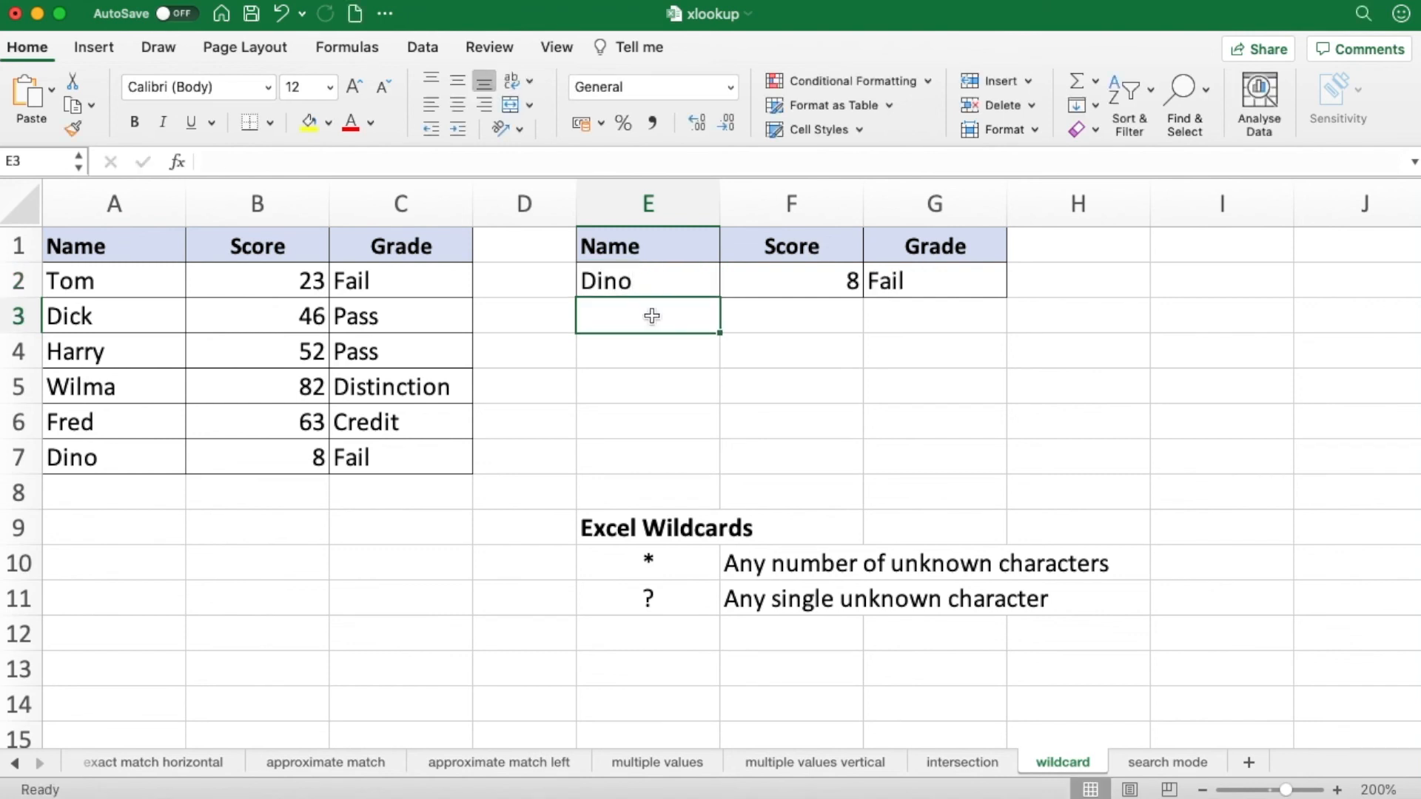
click(145, 422)
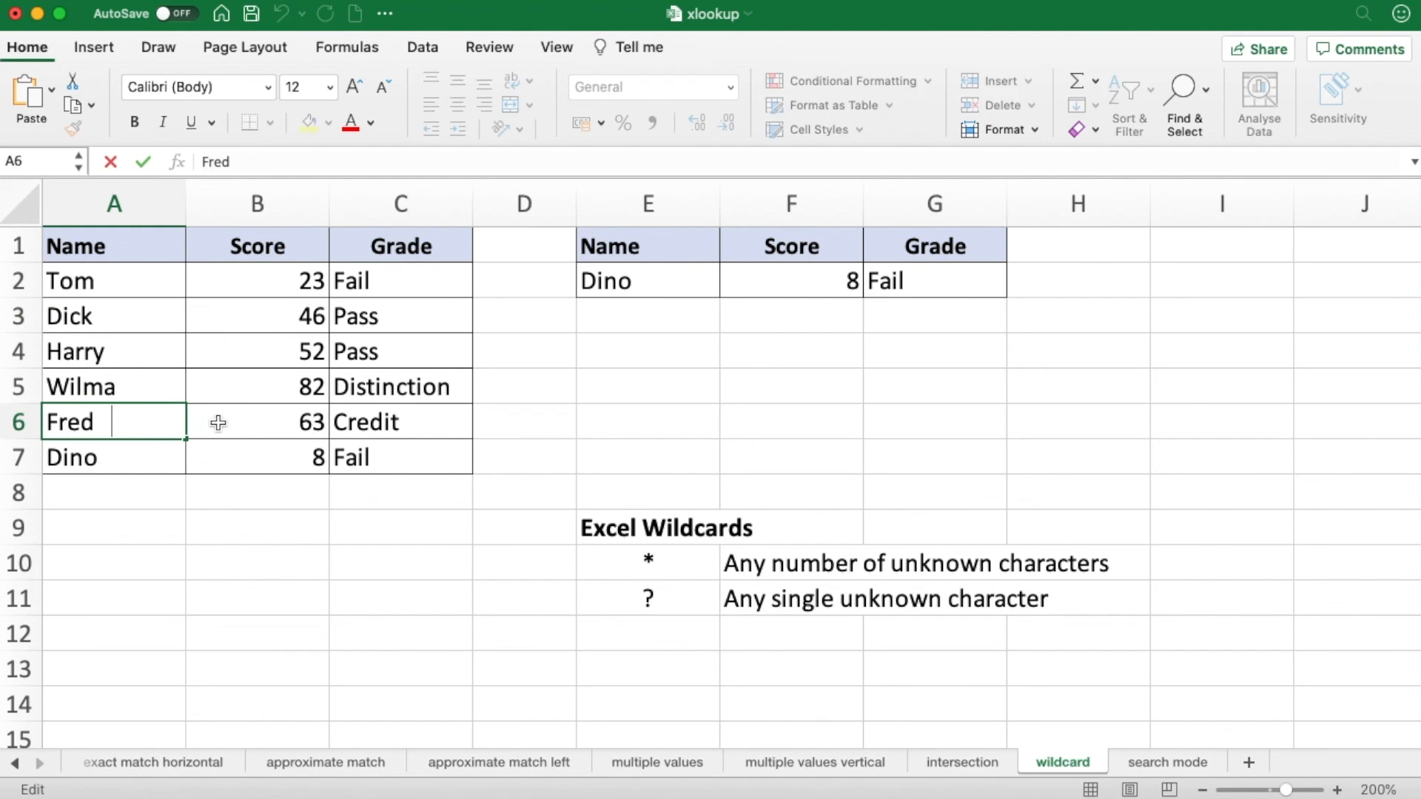
double_click(139, 455)
click(751, 356)
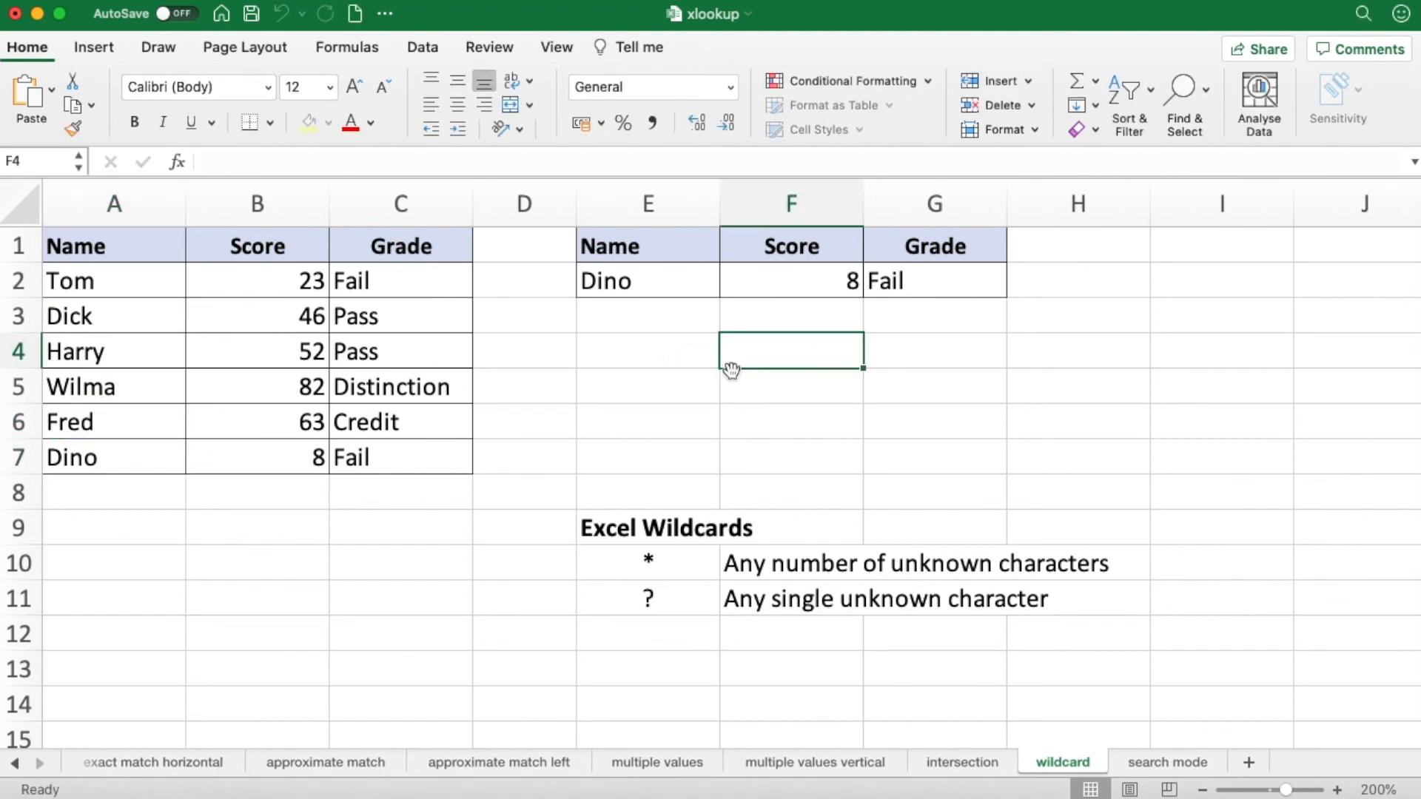
double_click(815, 281)
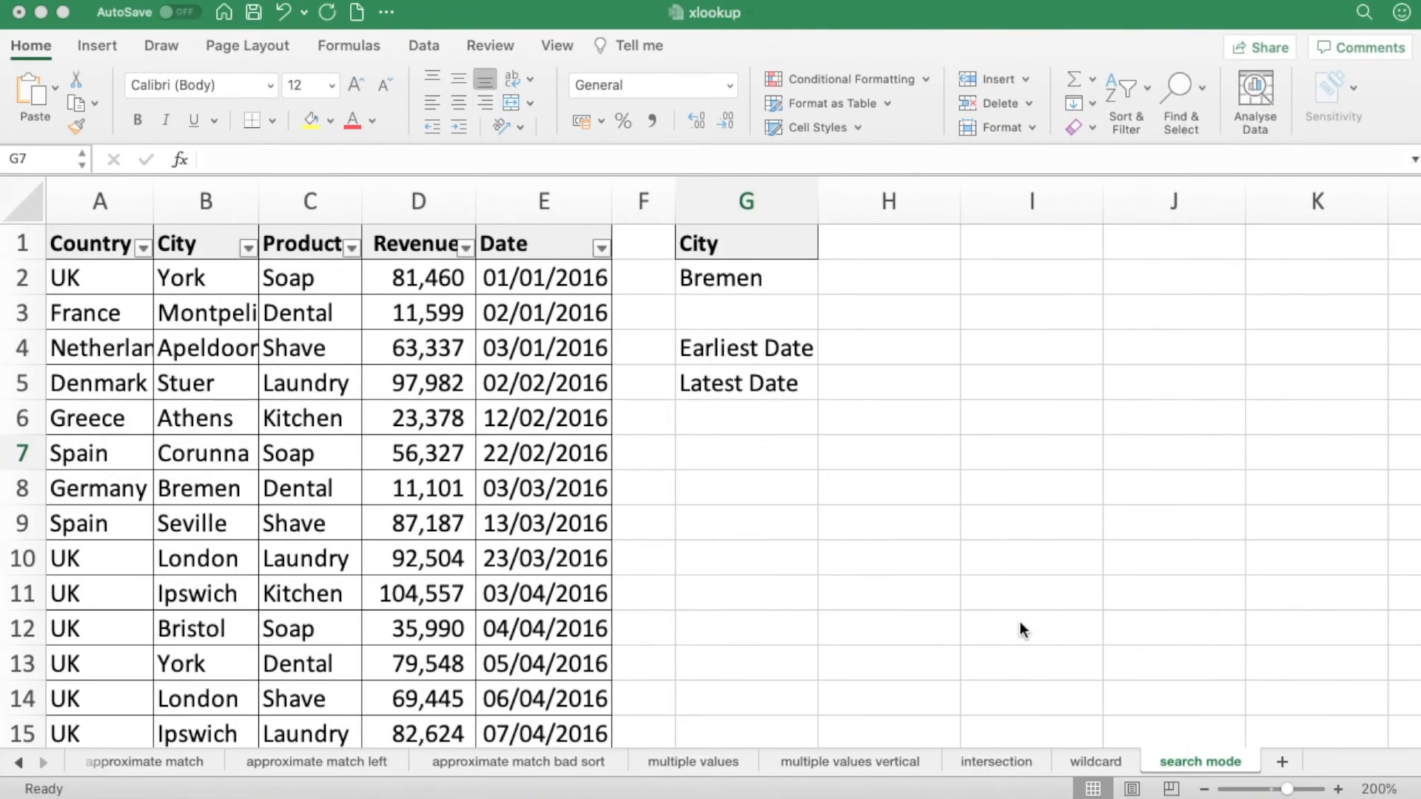
Examine the City and Date columns on the search mode sheet, the lookup city in G2 and the Earliest and Latest Date cells
click(351, 352)
click(351, 353)
click(200, 196)
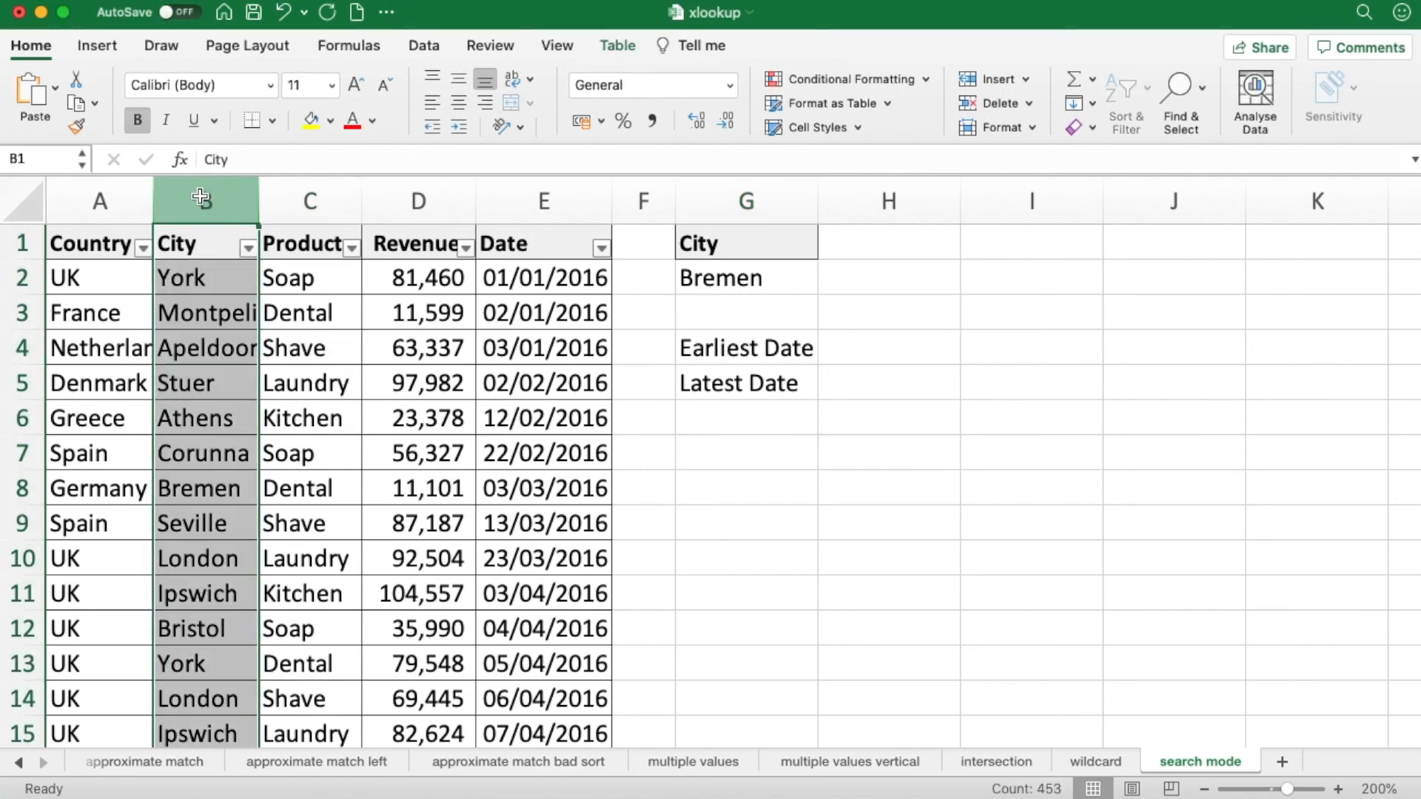
click(538, 200)
drag(551, 279, 536, 702)
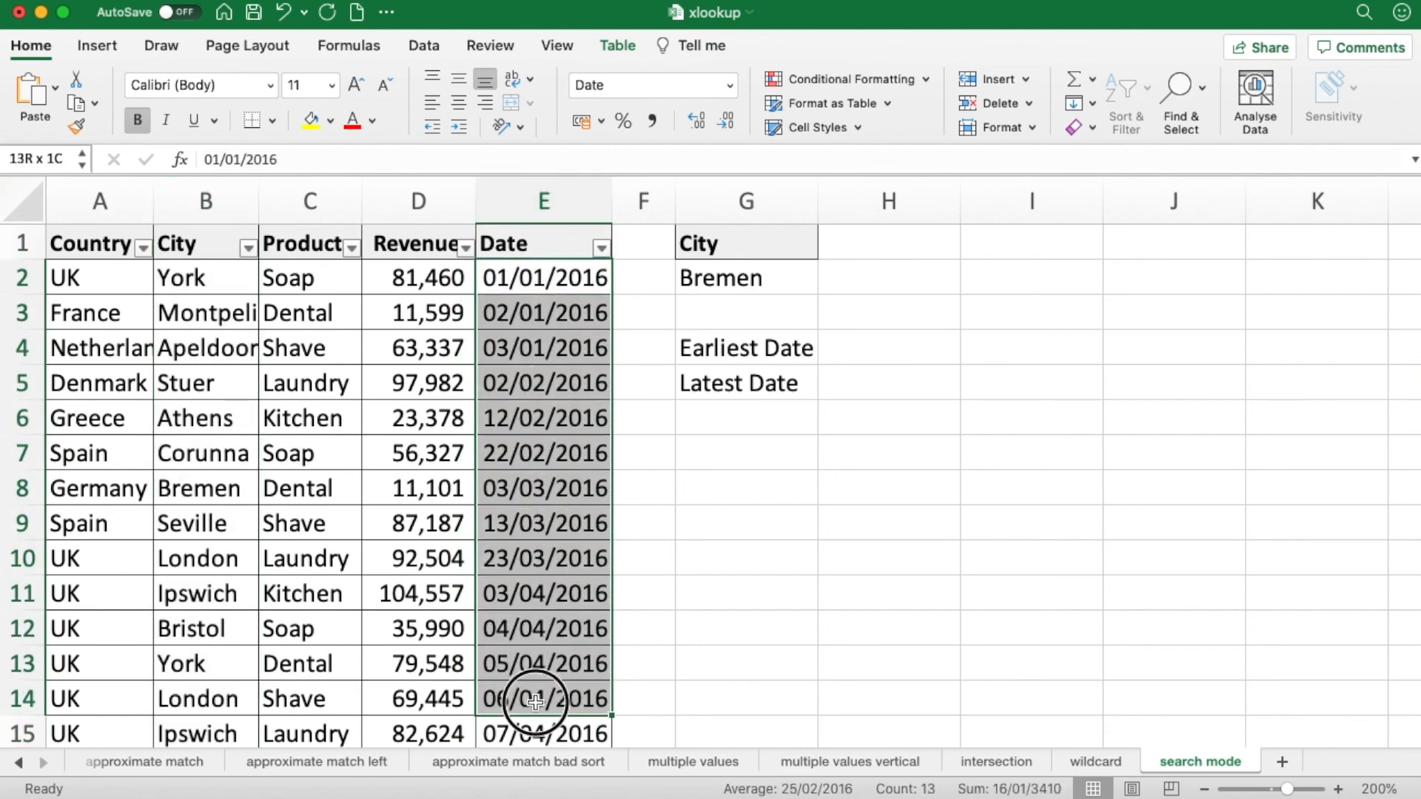
click(752, 420)
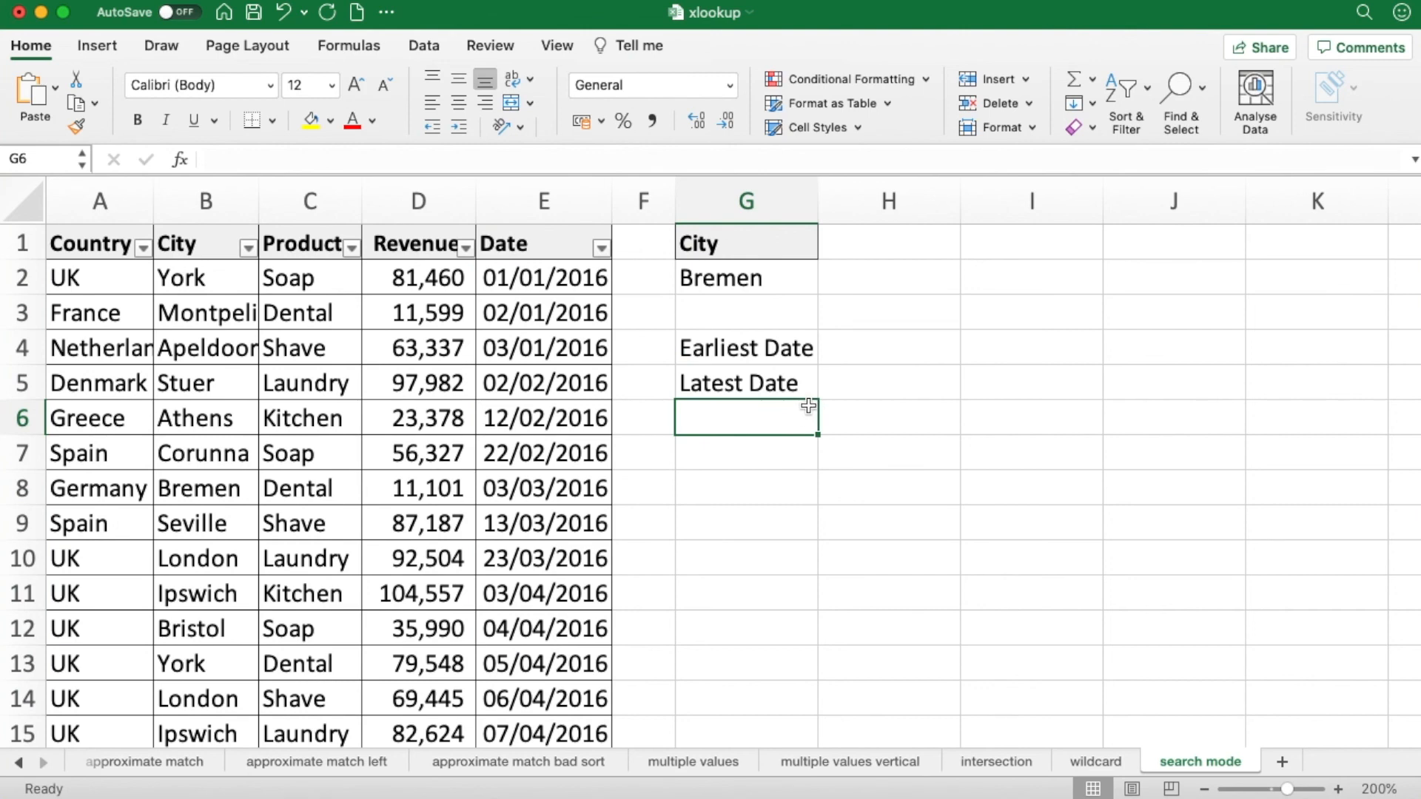
click(864, 346)
click(865, 373)
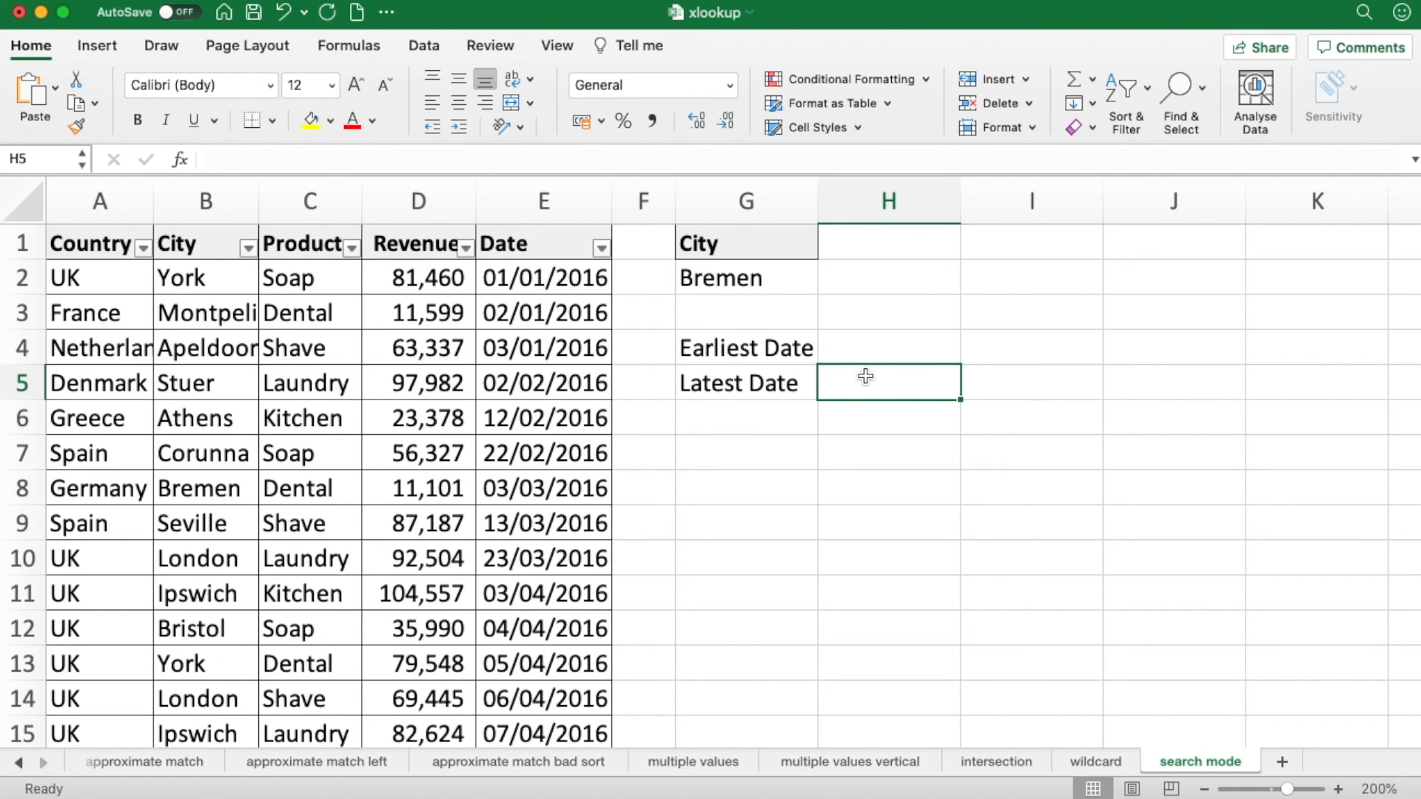
click(755, 281)
Begin an XLOOKUP formula in H4 with lookup value G2, lookup array B:B and return array E:E
click(877, 346)
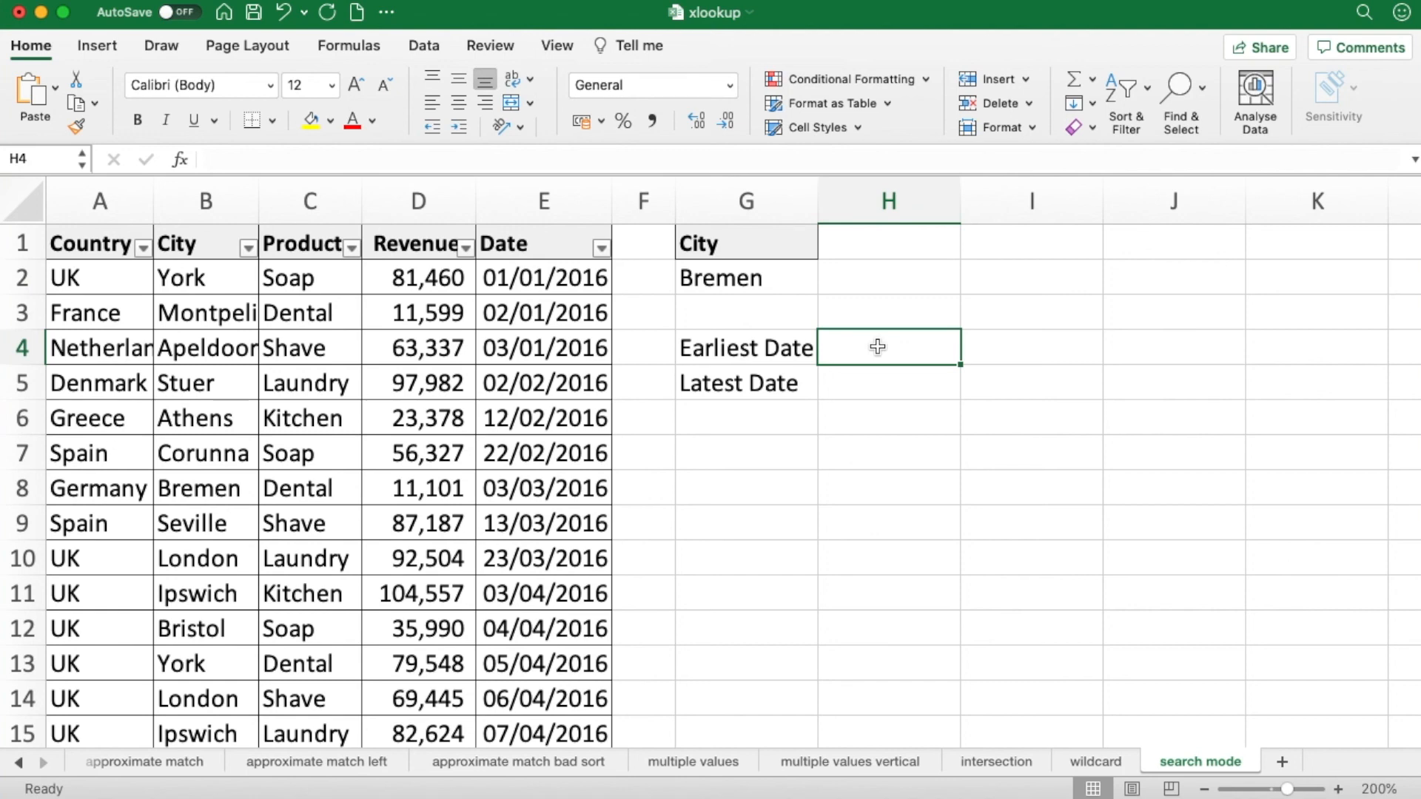
text(=xl)
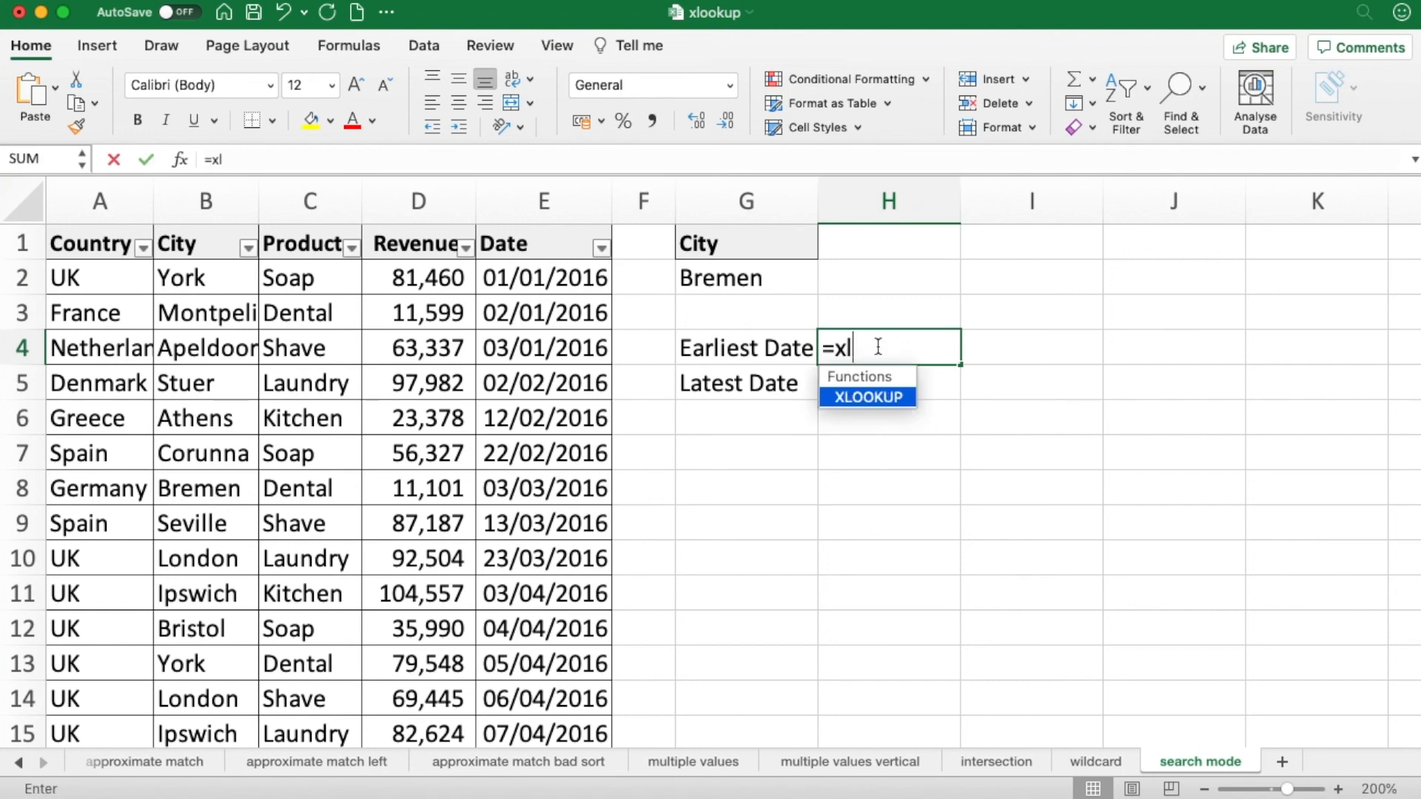
key(Tab)
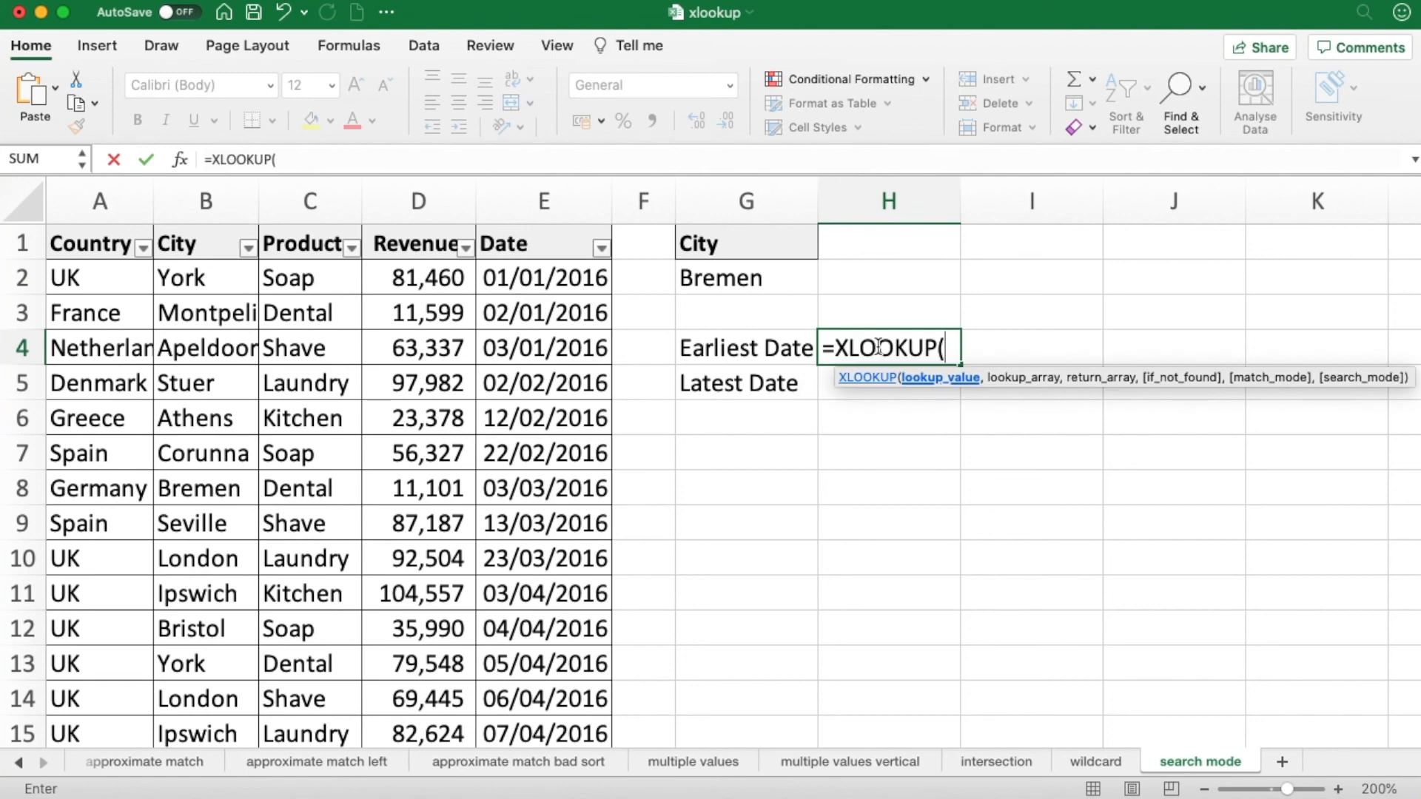
click(769, 280)
text(,)
click(211, 200)
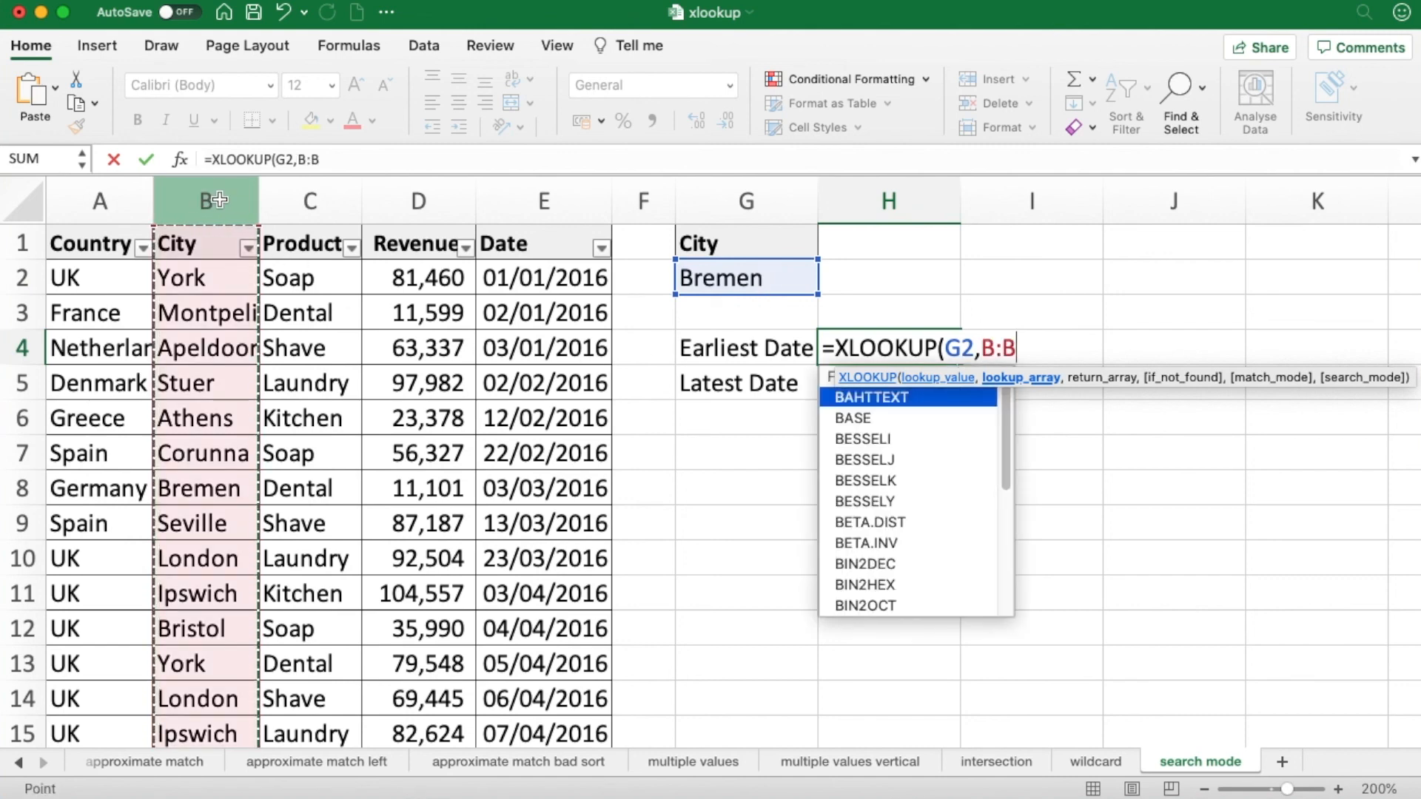
text(,)
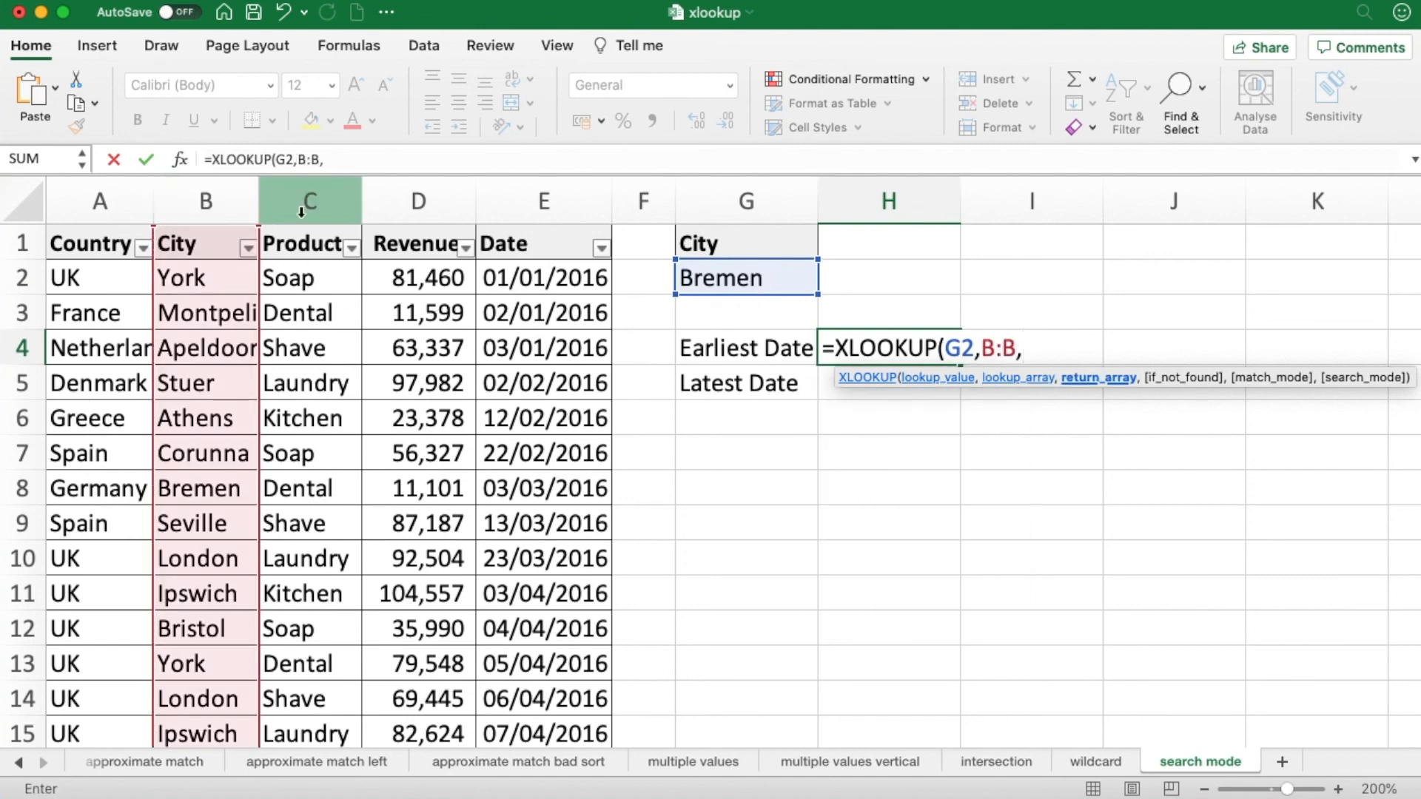
click(528, 207)
text(,)
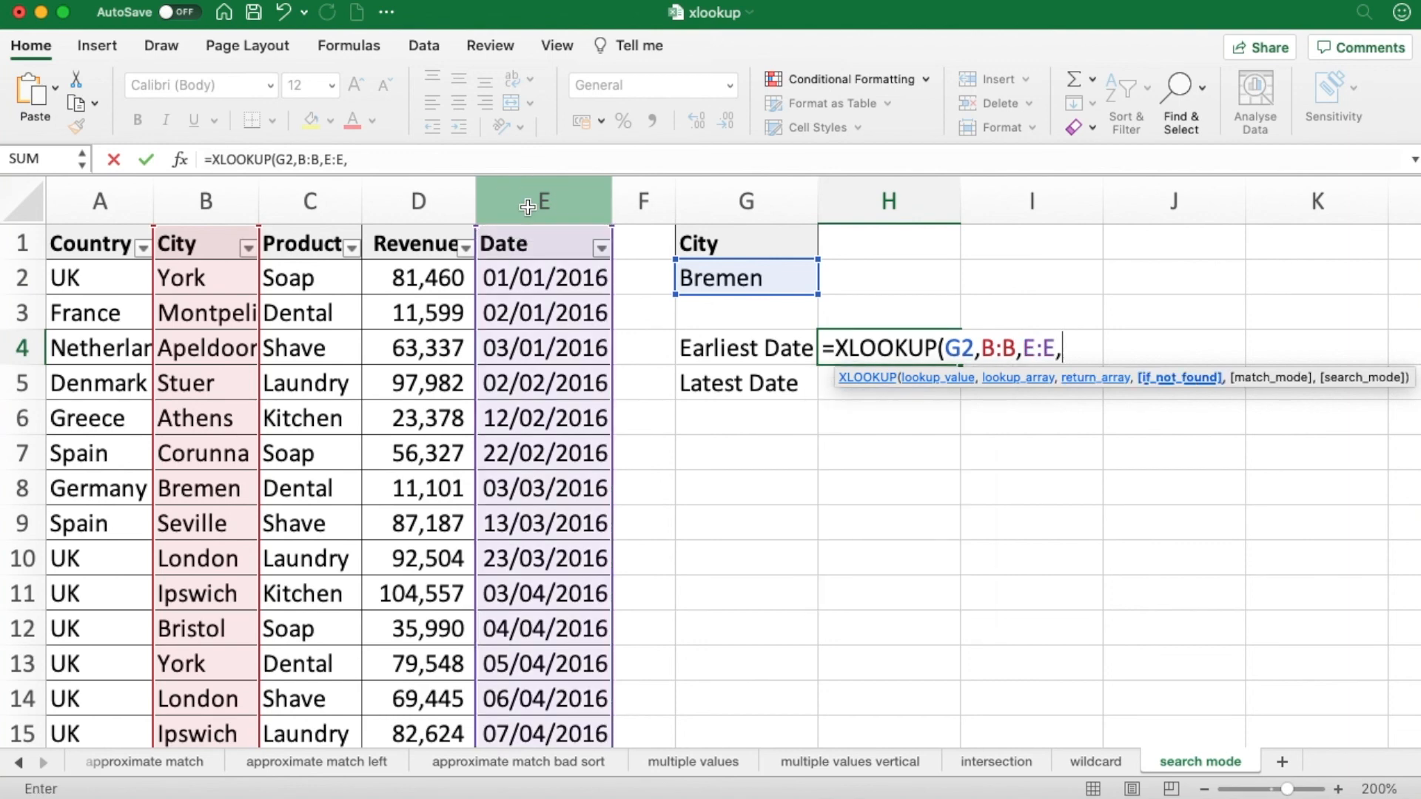
Leave the if_not_found and match_mode arguments empty, set the search mode to 1 (first-to-last), and complete the H4 formula
text(,)
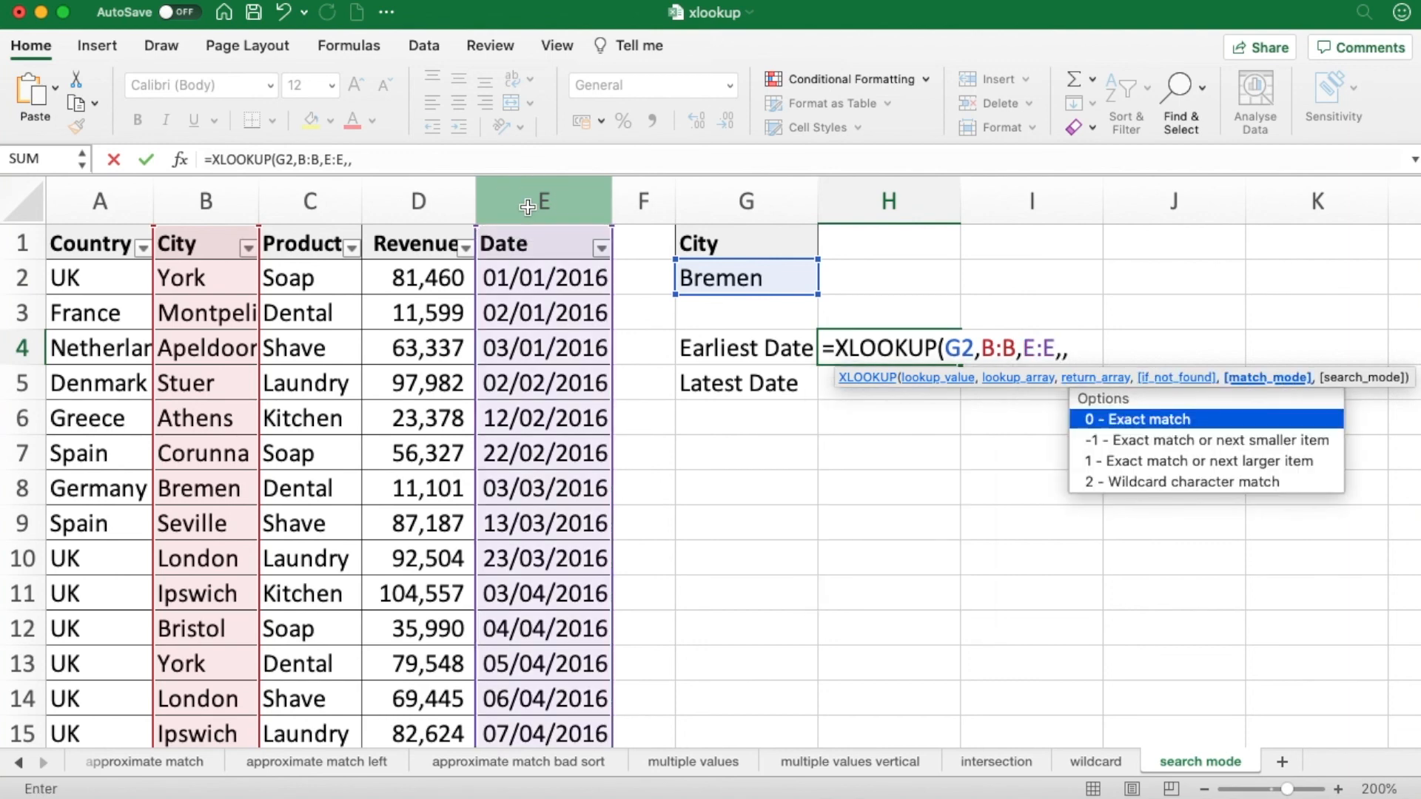
text(,)
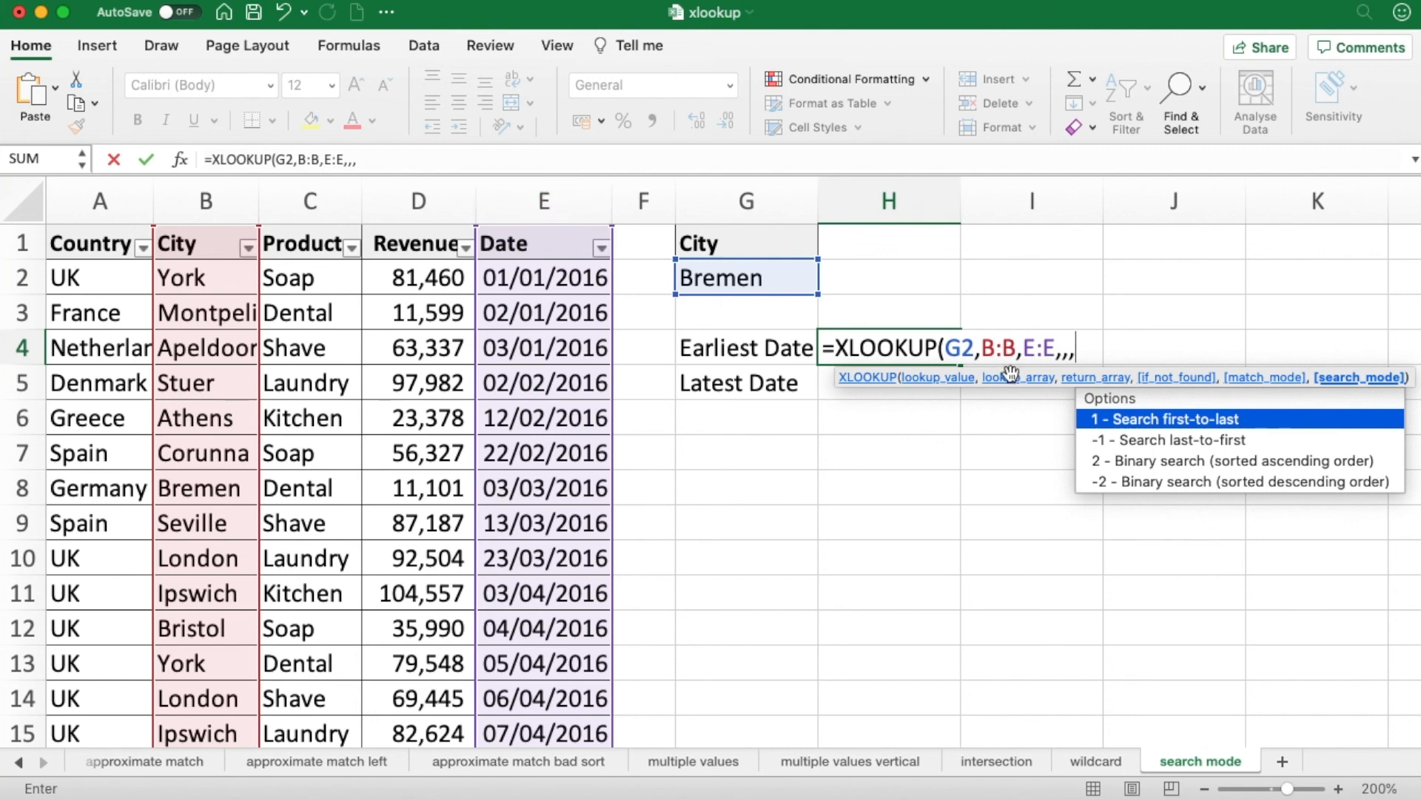
click(1206, 420)
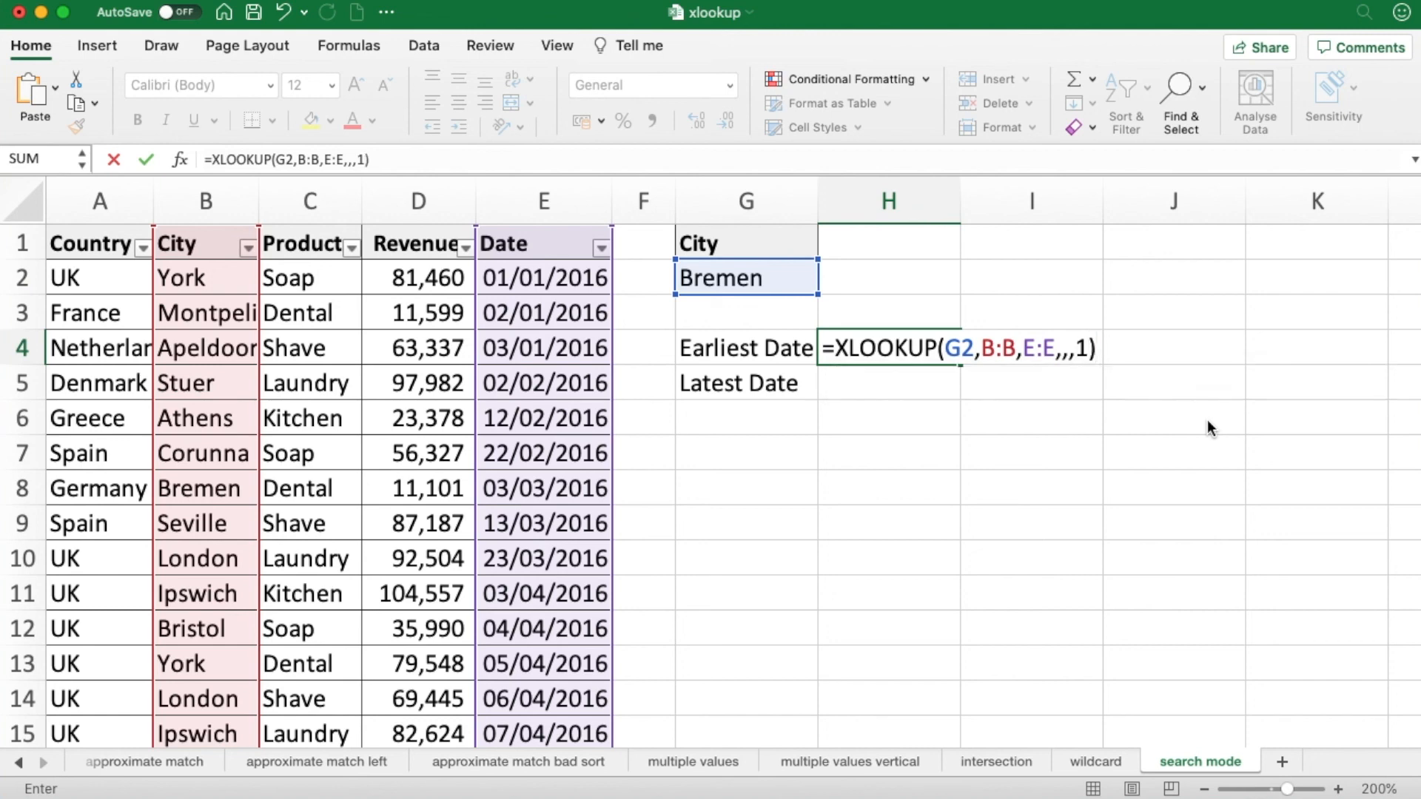
key(Return)
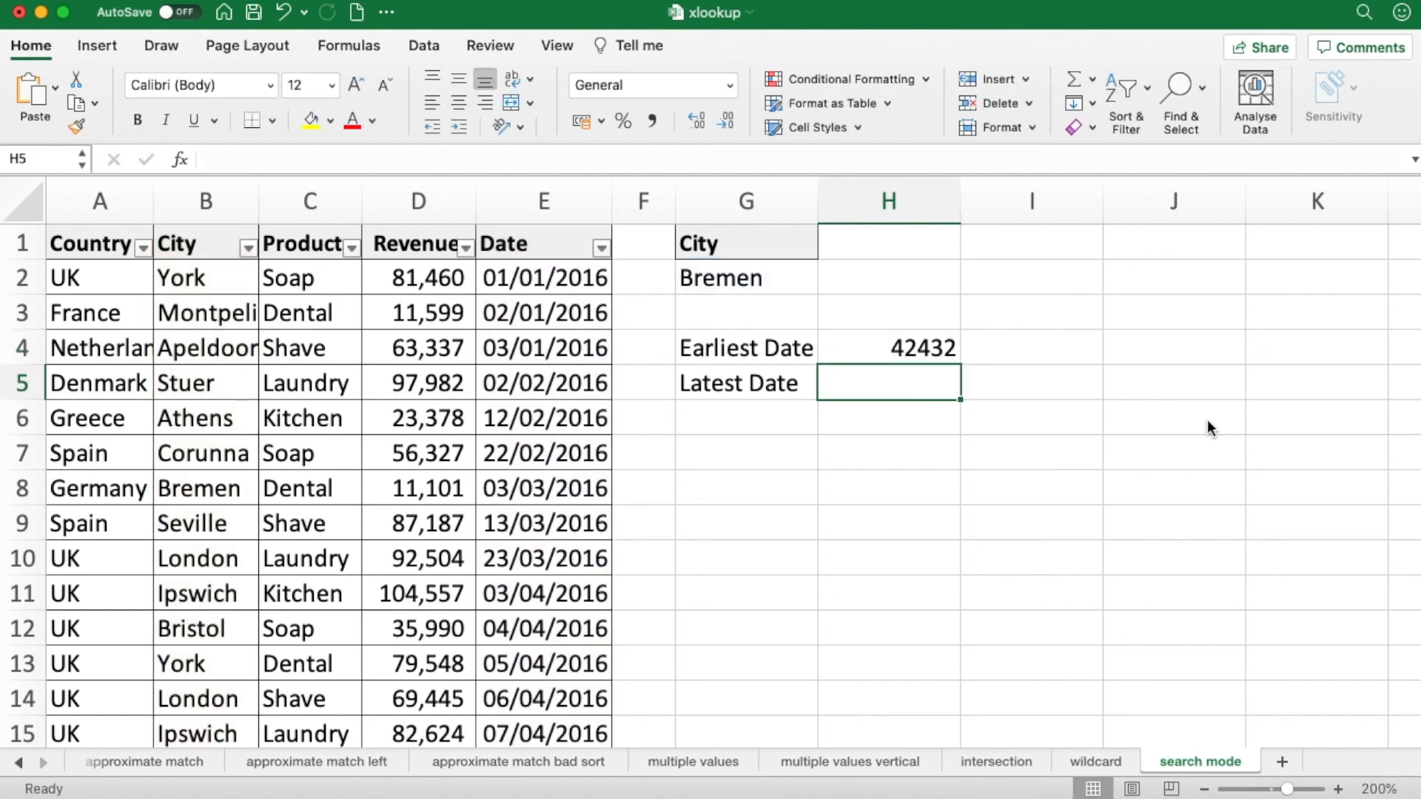
Format H4 as Short Date and compare its result with the Bremen record in row 8
click(853, 347)
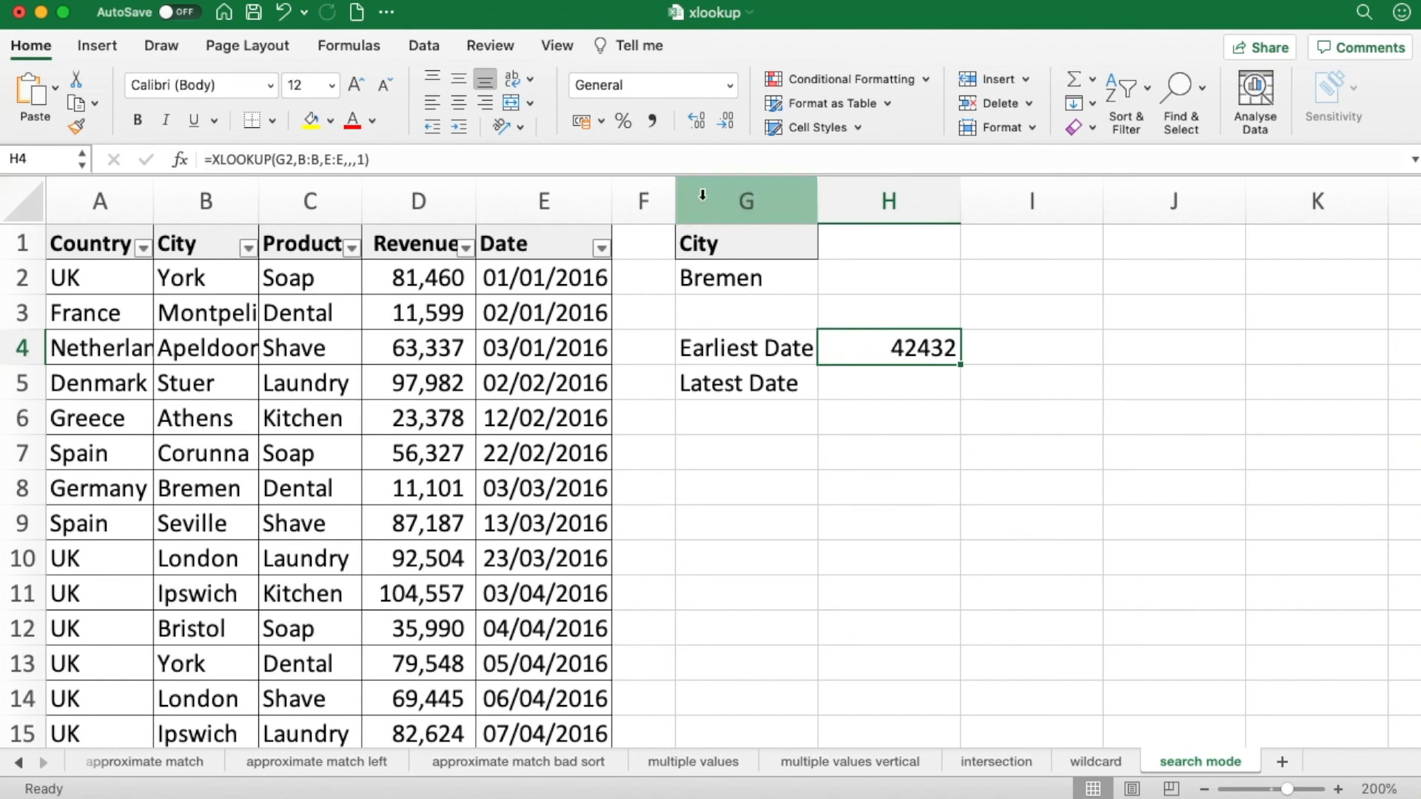
click(731, 86)
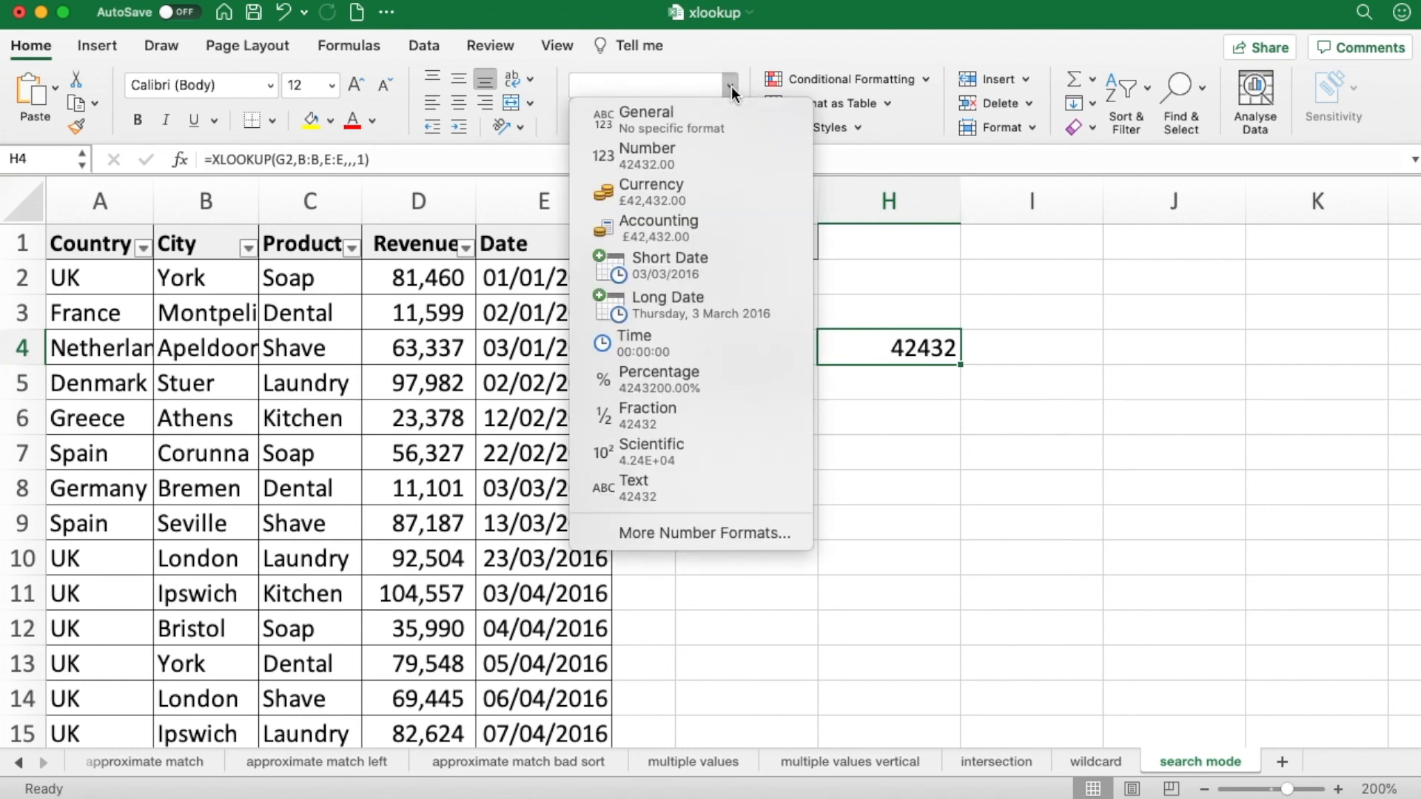
click(707, 260)
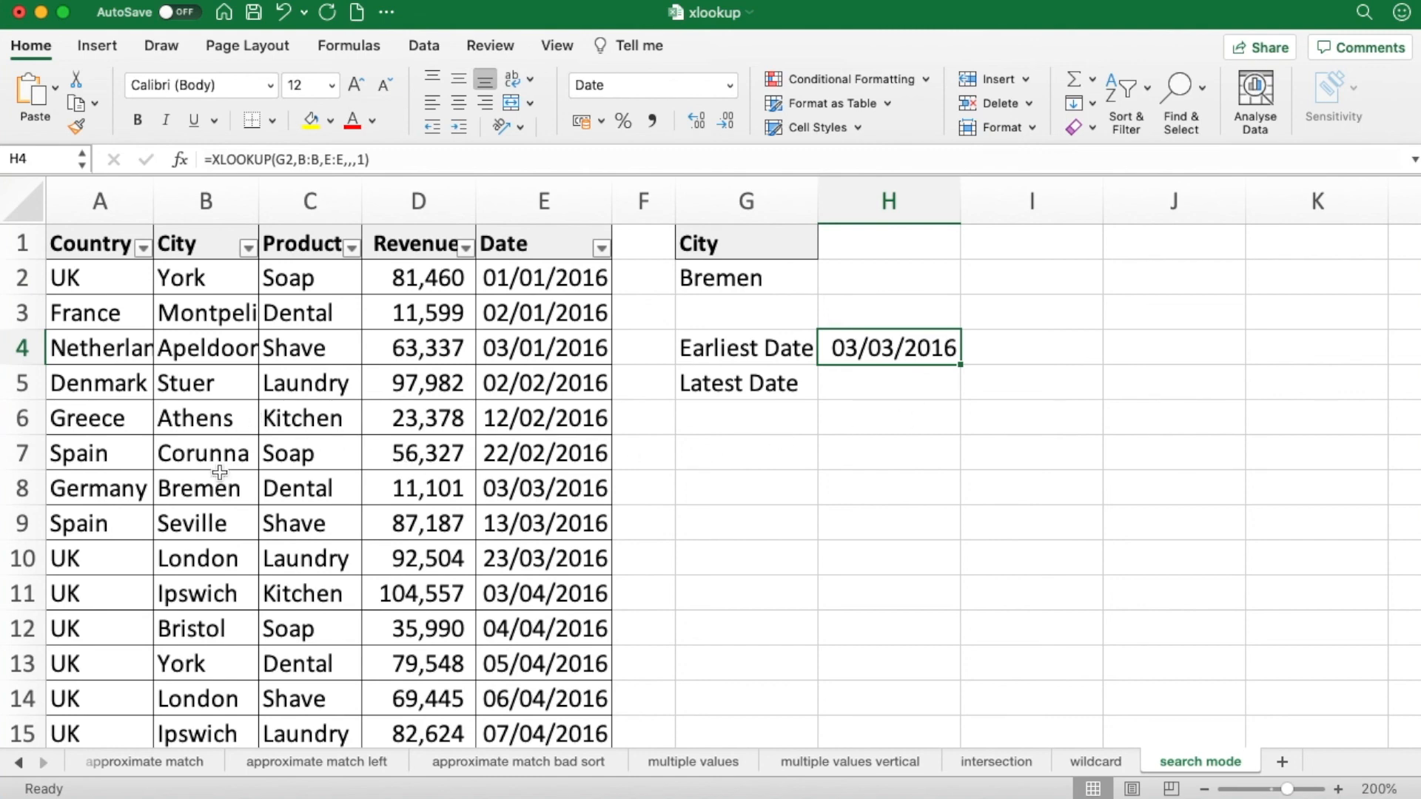
drag(203, 488, 529, 491)
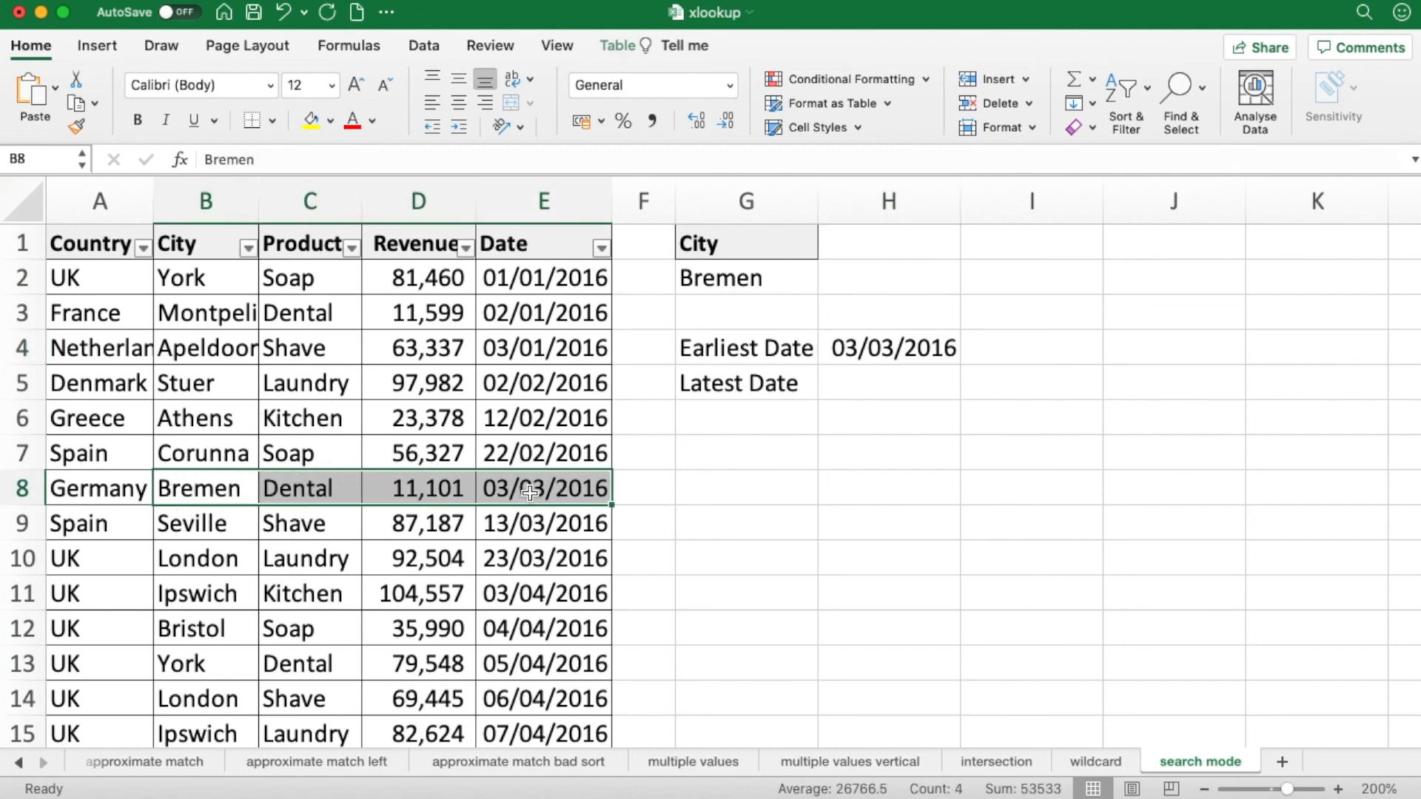
click(532, 492)
click(882, 355)
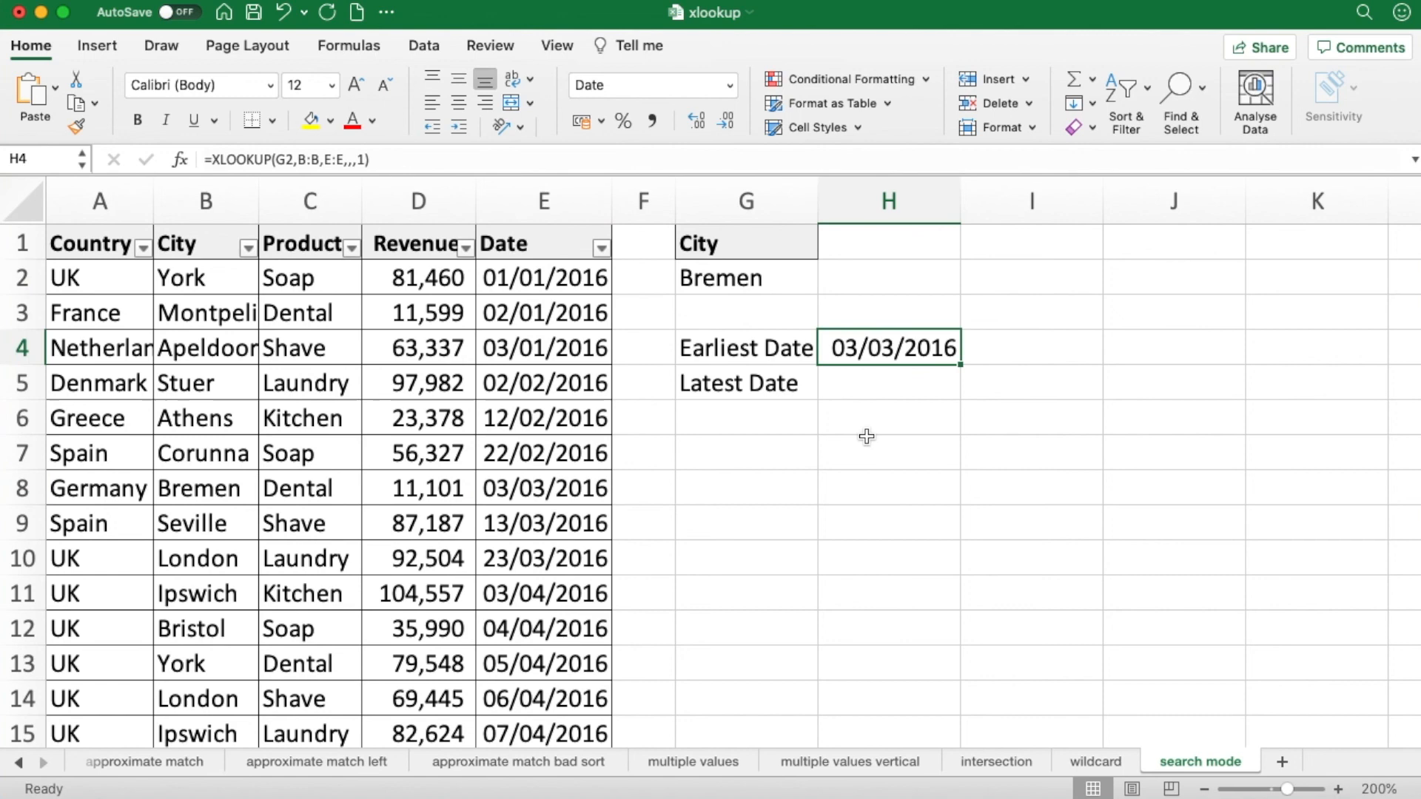
Begin an XLOOKUP formula in H5 with lookup value G2, lookup array B:B and return array E:E
click(877, 385)
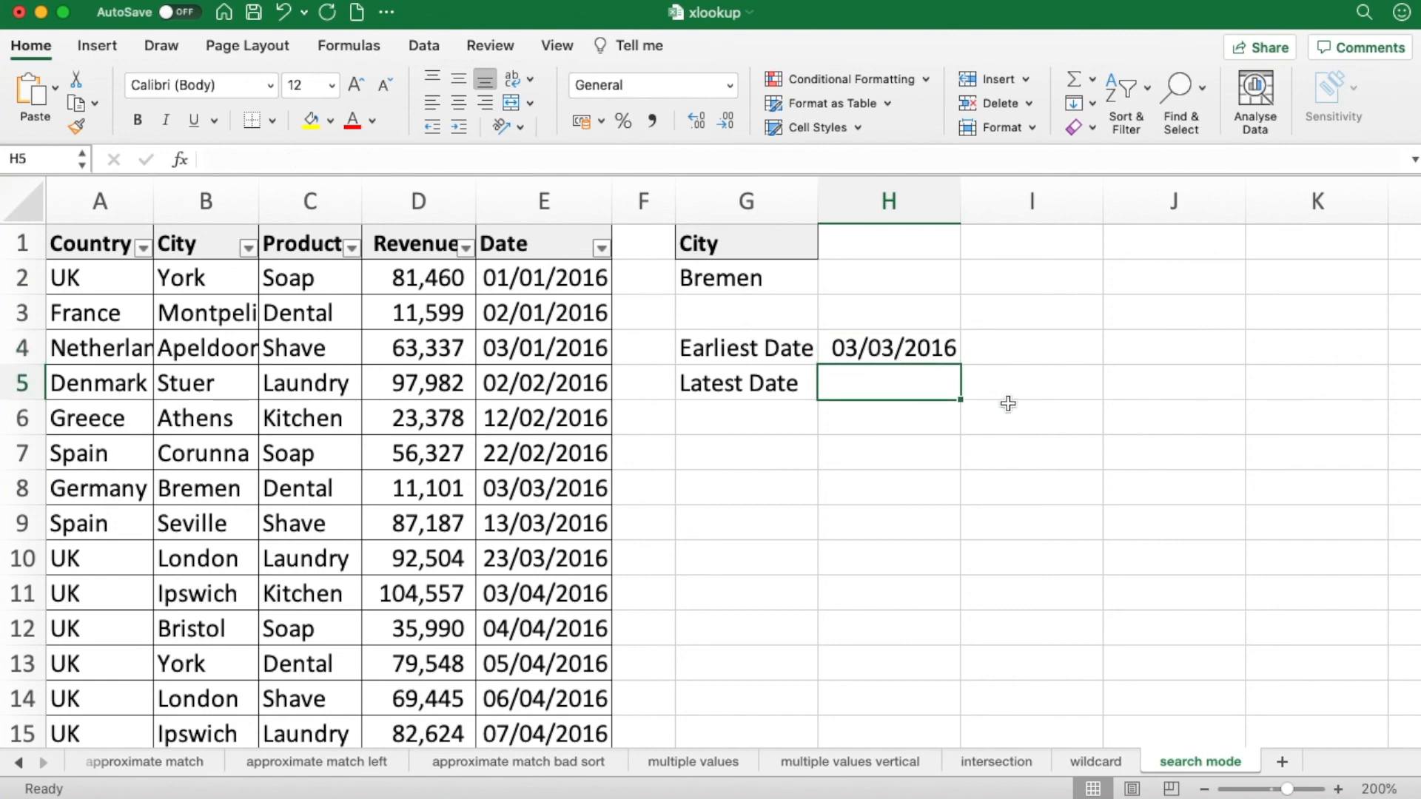
text(=xl)
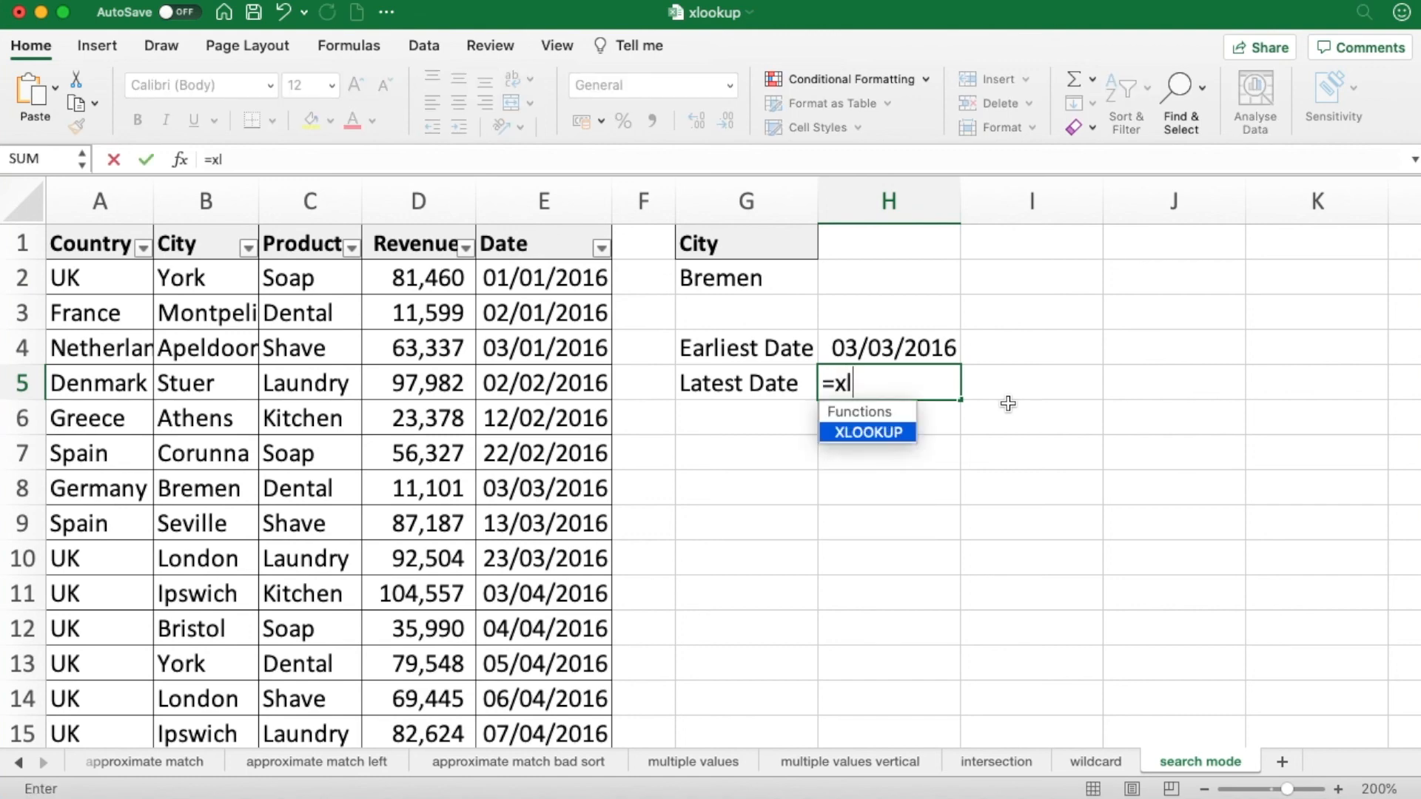
key(Tab)
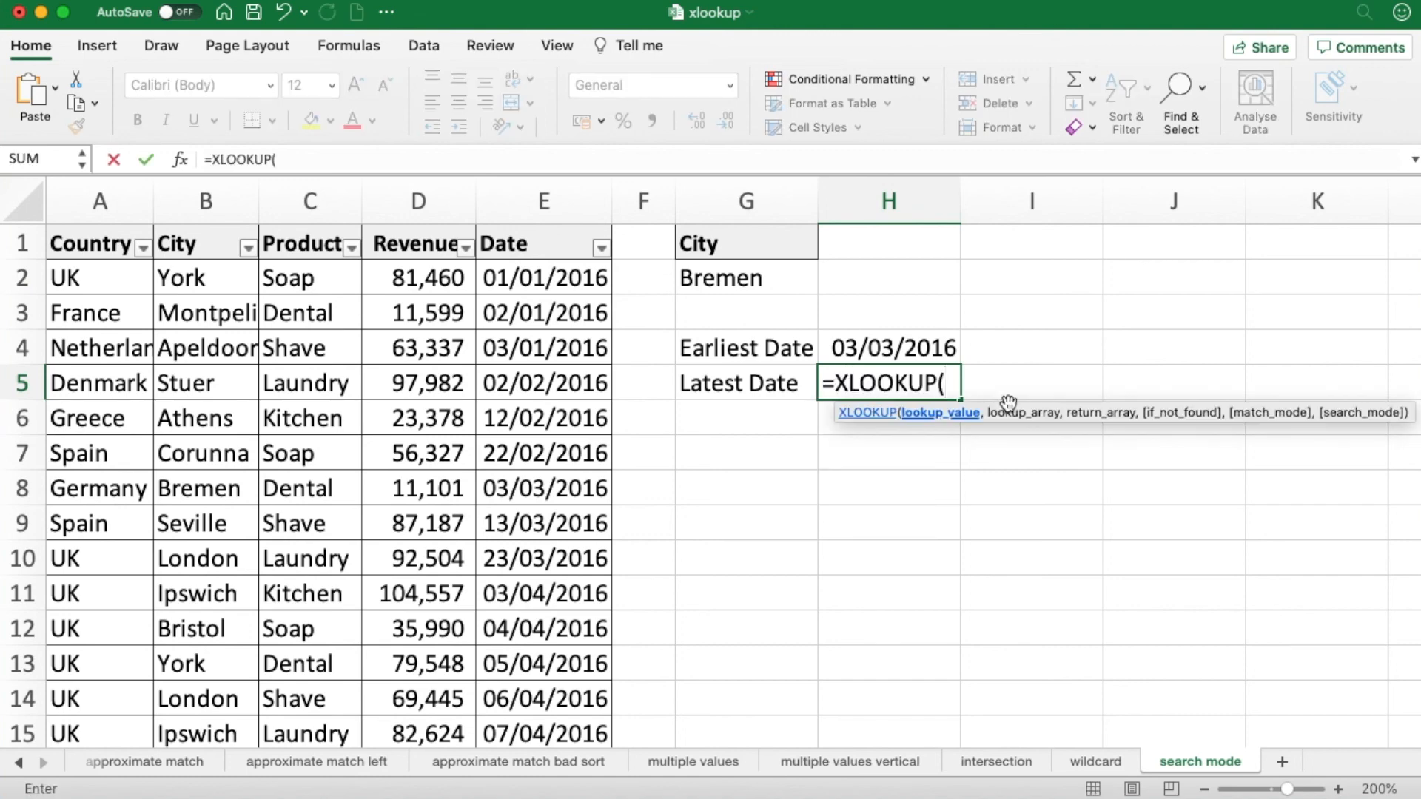
click(744, 277)
text(,)
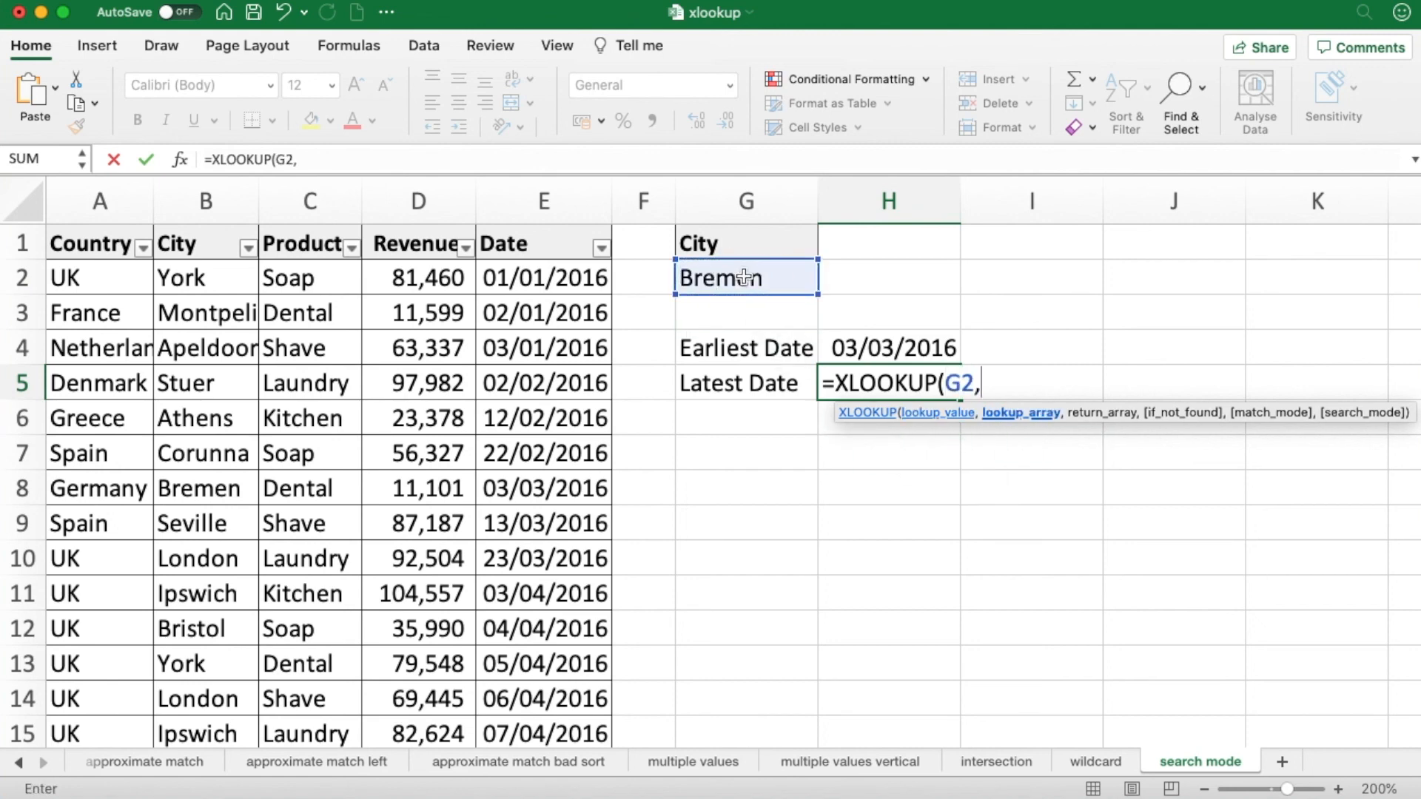
click(228, 211)
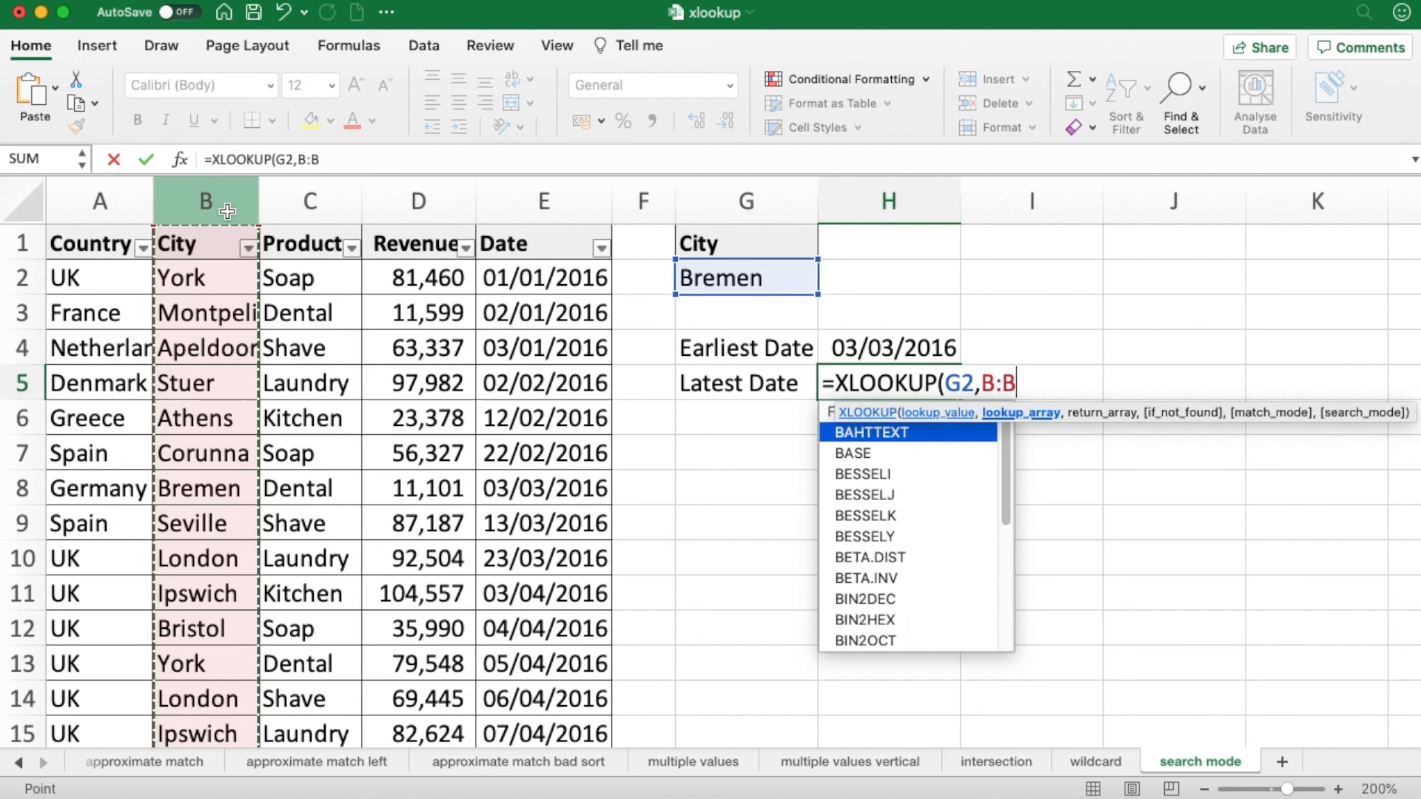
text(,)
click(534, 206)
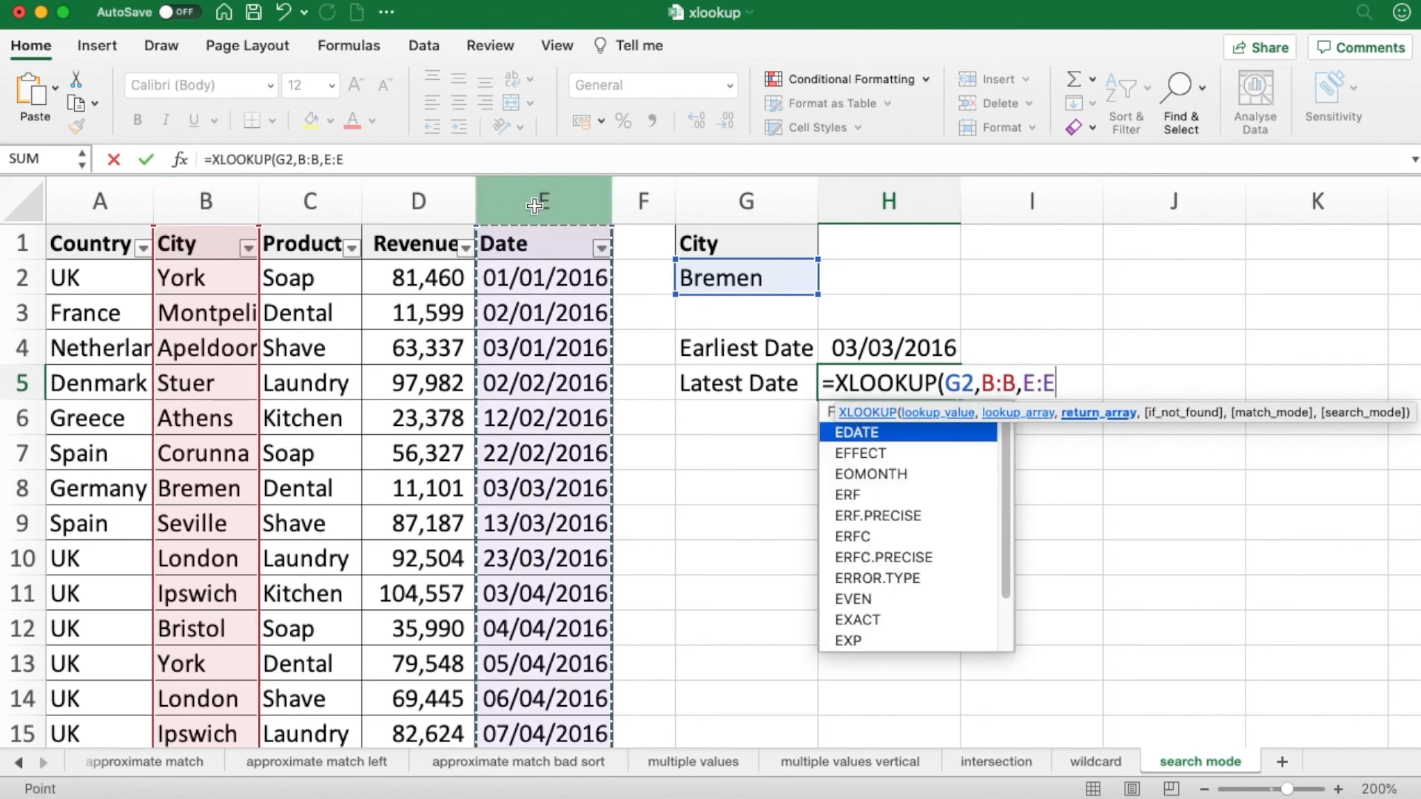
Leave if_not_found and match_mode empty, set the search mode to -1 (last-to-first), and complete the H5 formula
text(,)
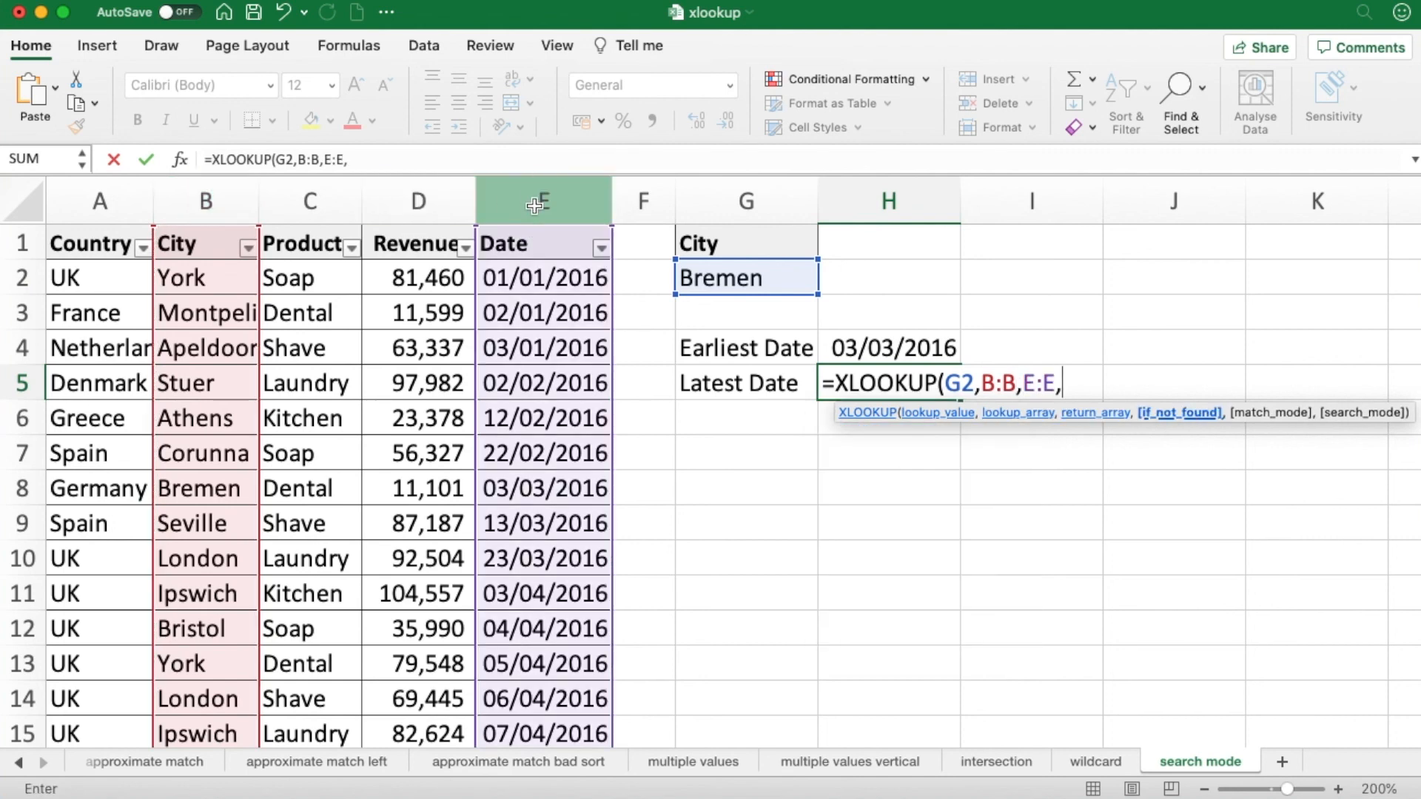
text(,,)
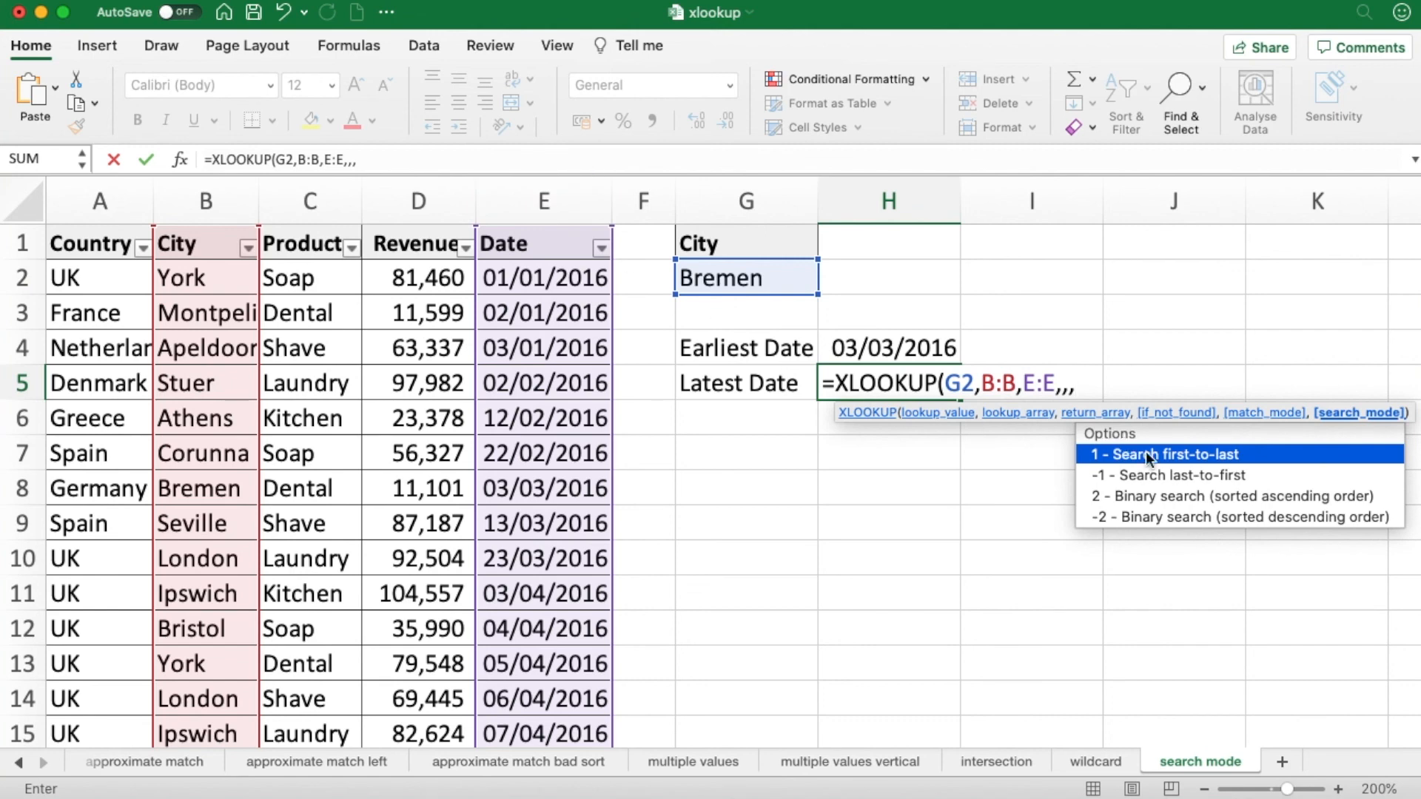
double_click(1160, 474)
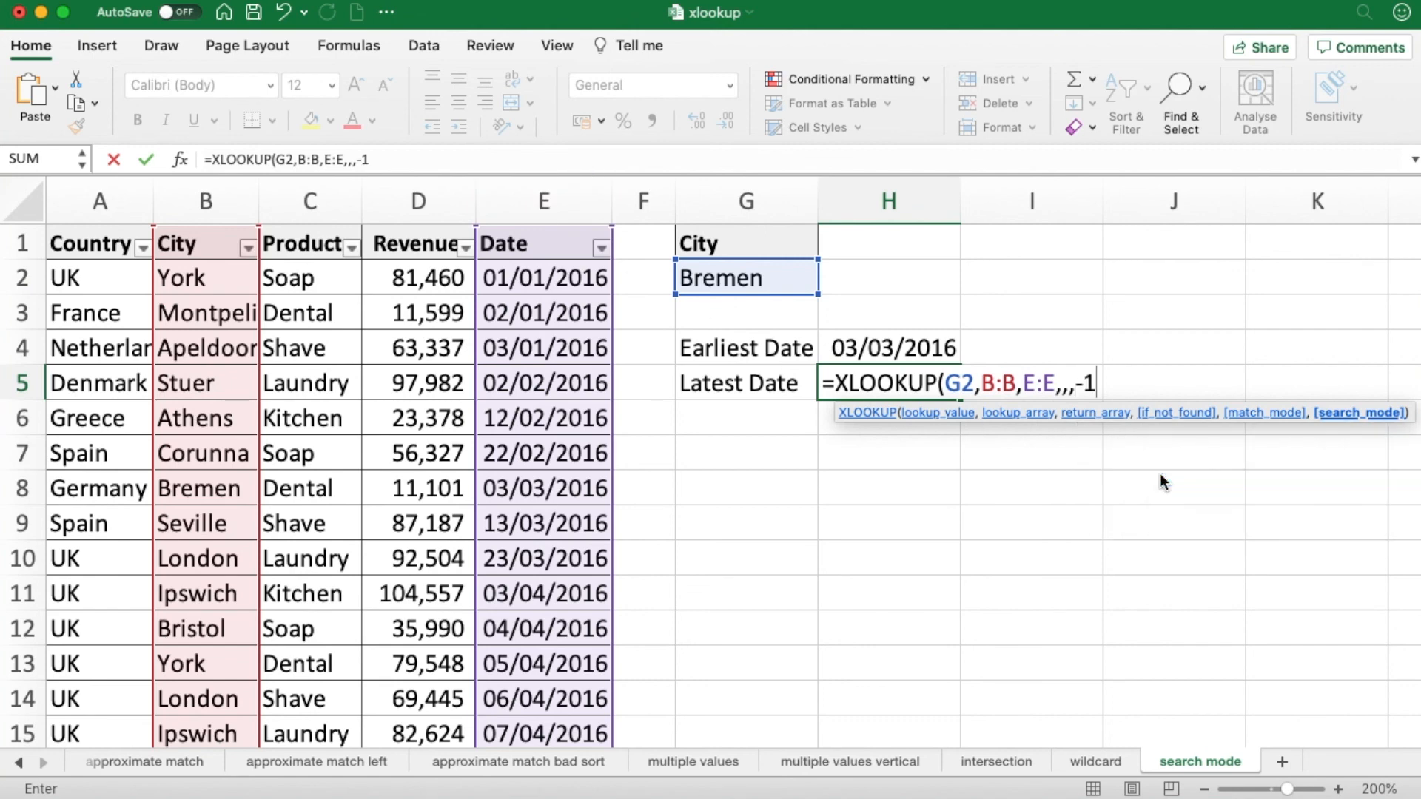
key(Return)
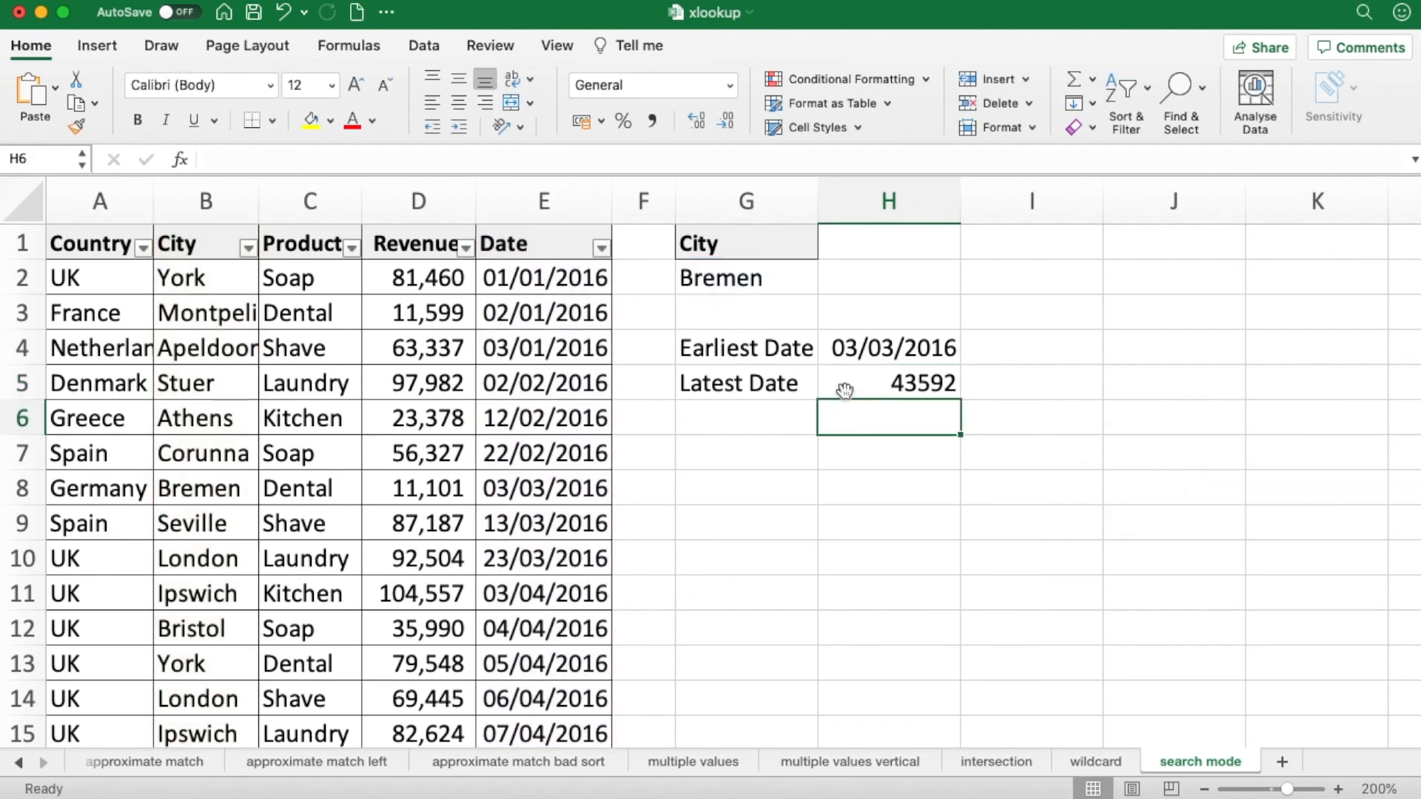
Format the Latest Date result in H5 as Short Date
click(844, 390)
click(728, 85)
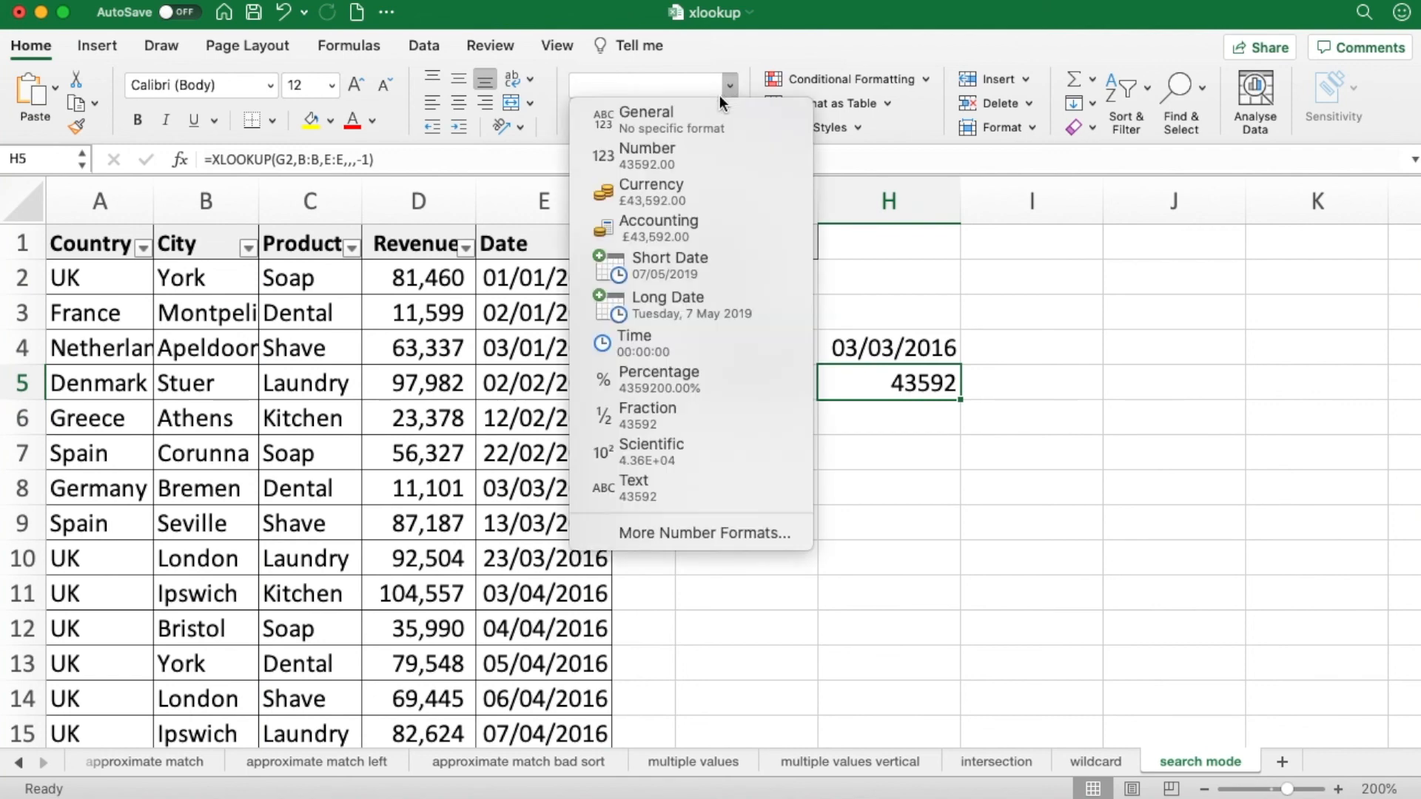
click(660, 262)
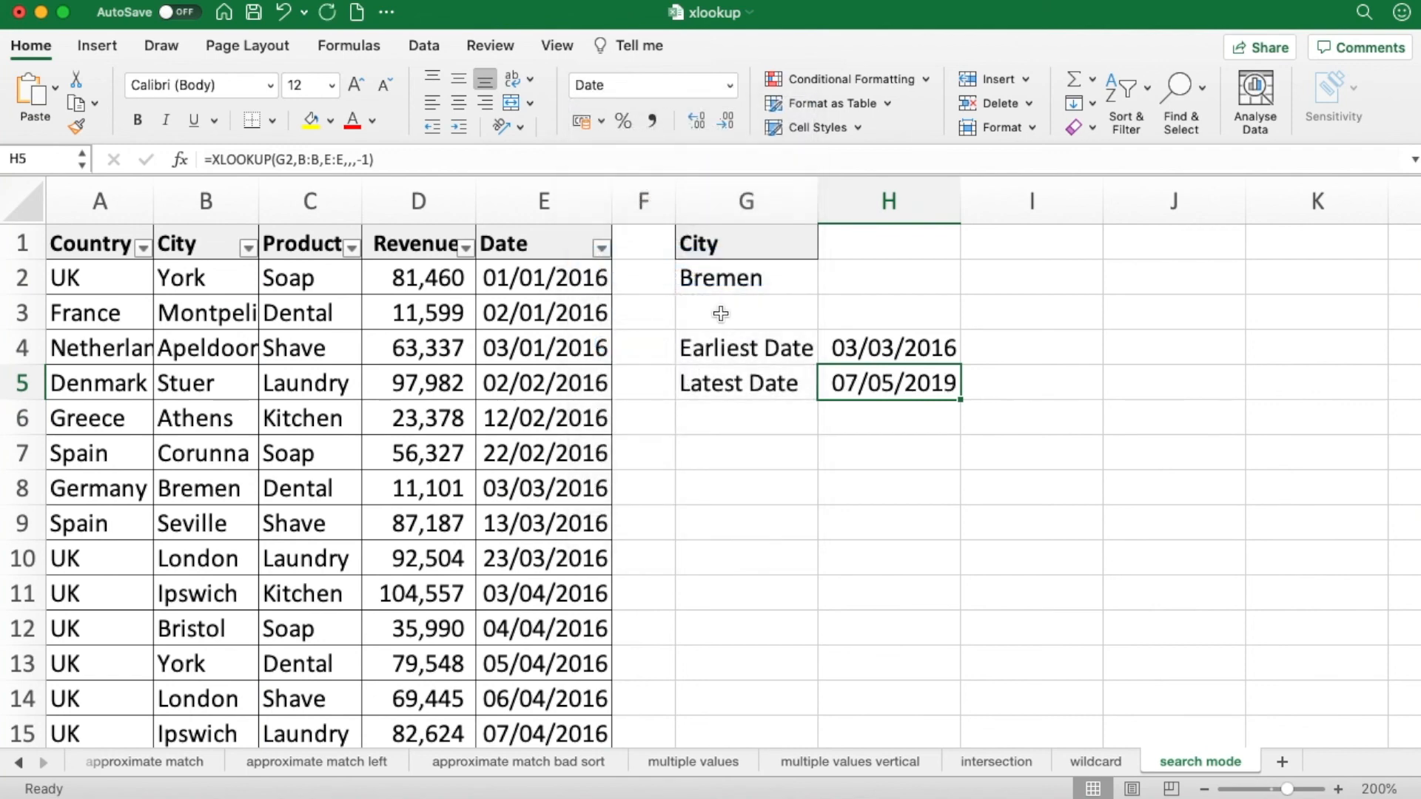
Change the lookup city in G2 to Seville and compare the Earliest Date in H4 with the Seville record in row 9
click(731, 285)
text(Se)
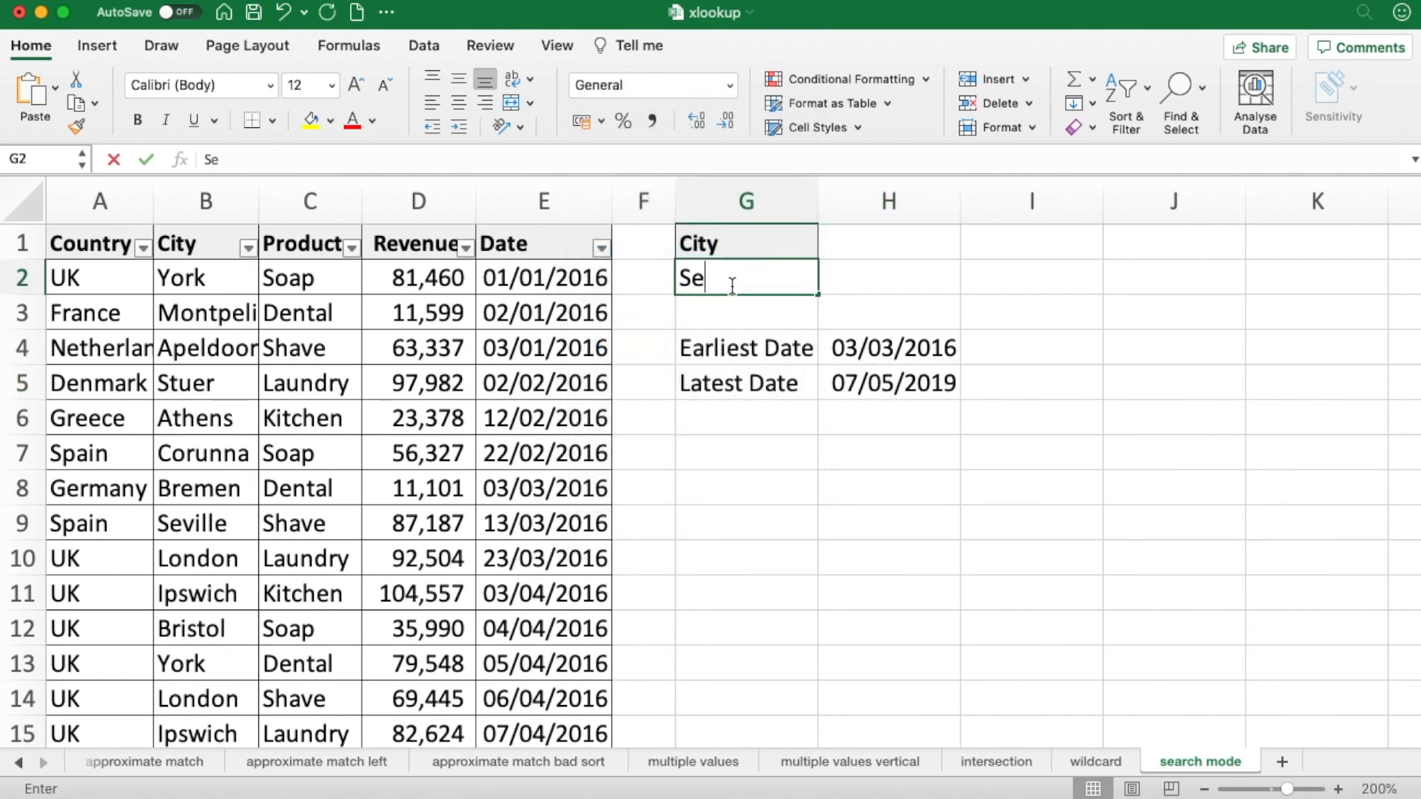
text(ville)
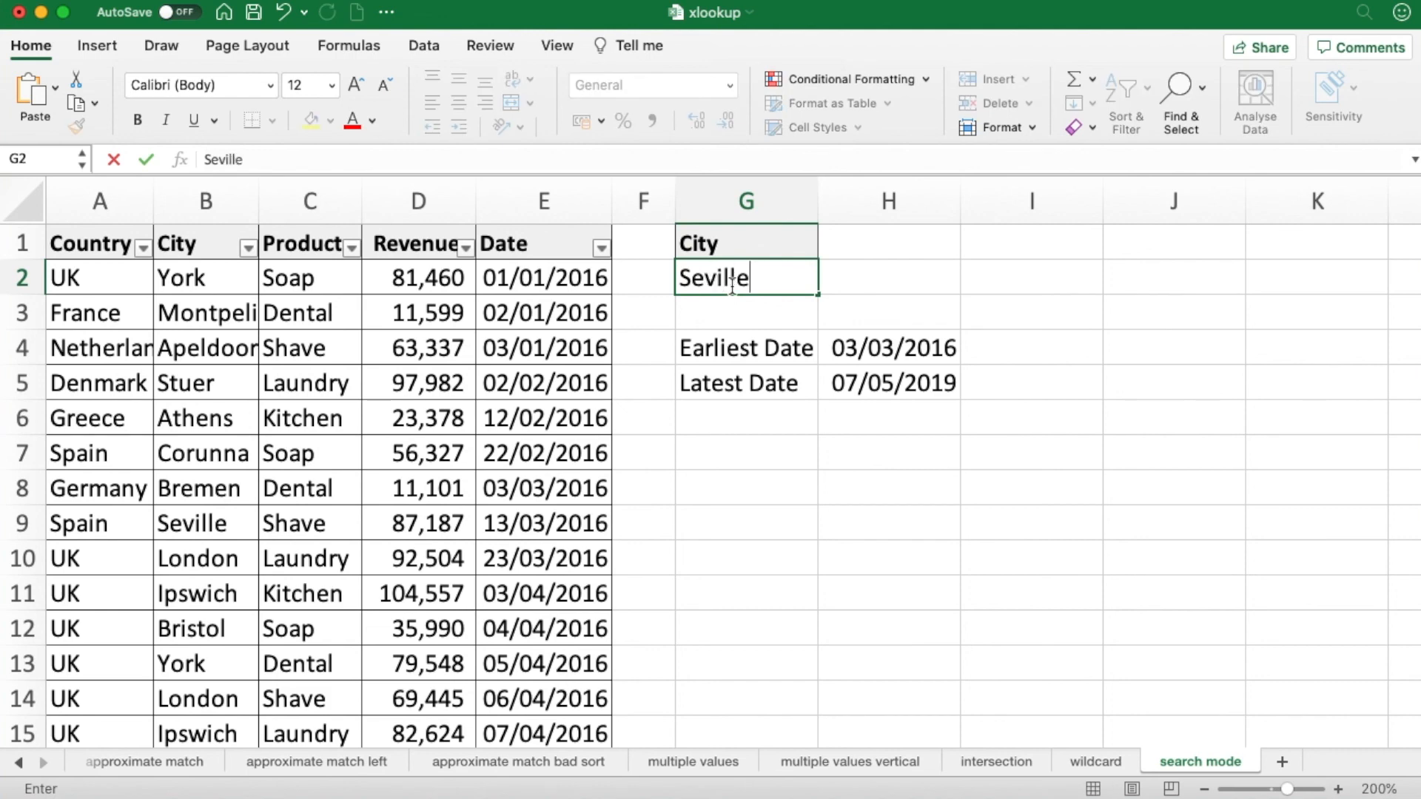
key(Return)
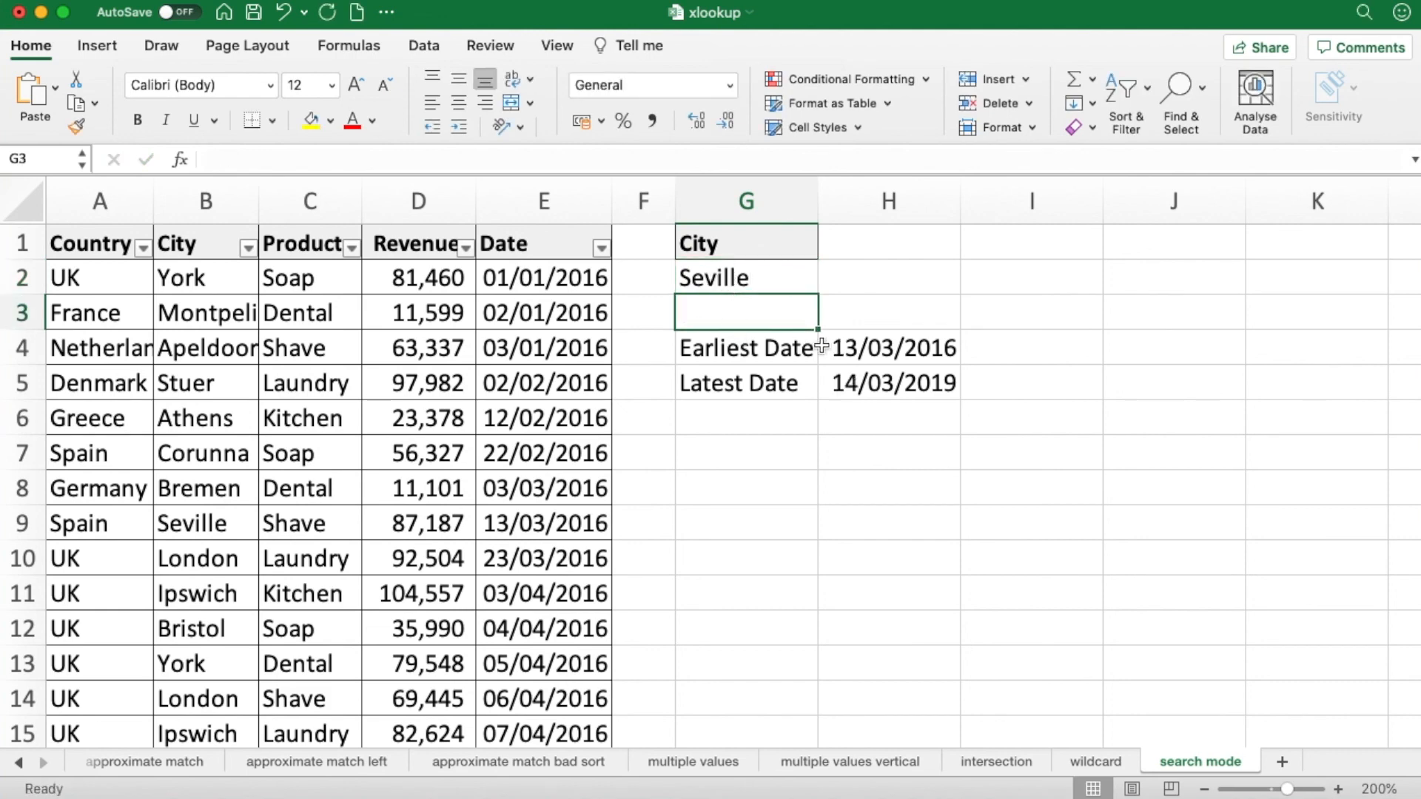
click(930, 352)
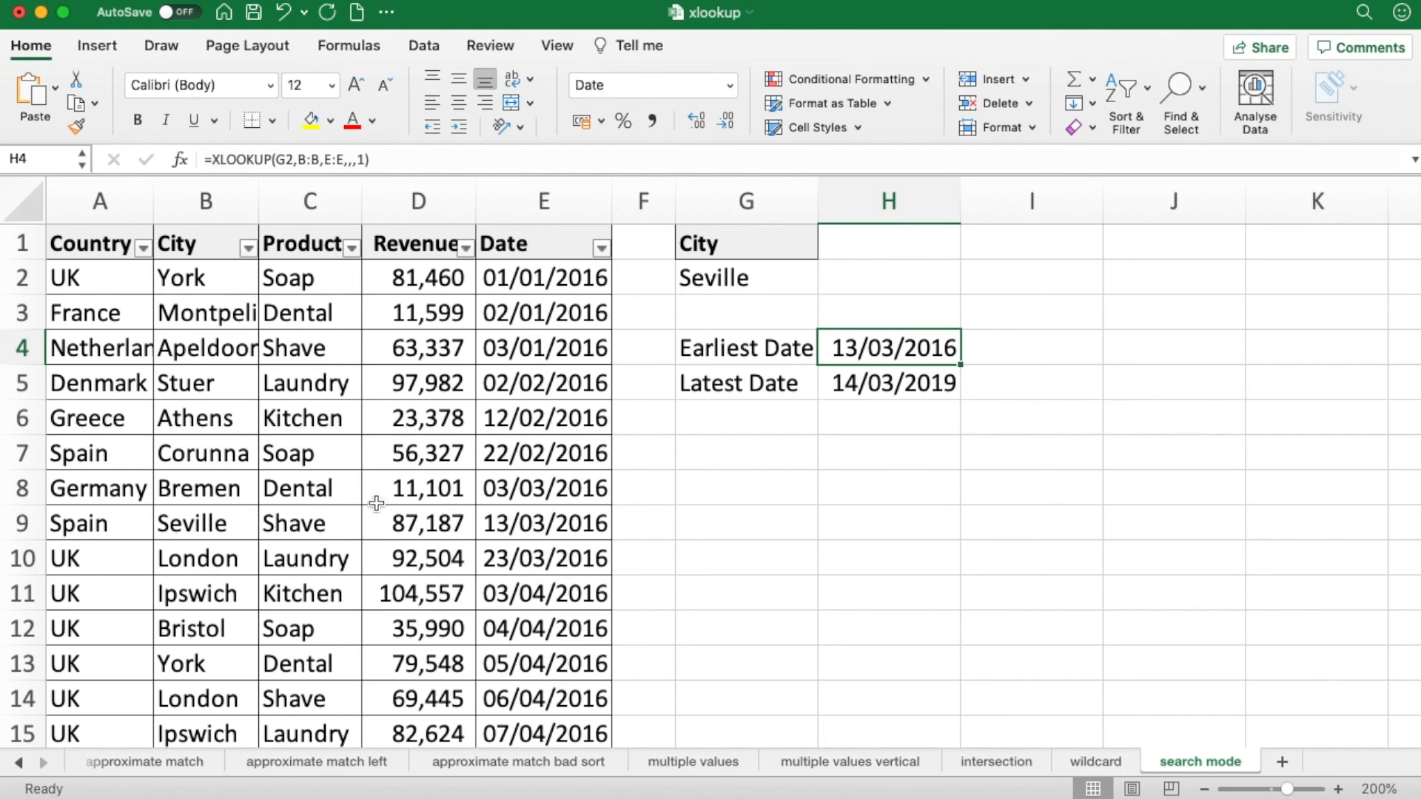
drag(249, 519, 547, 523)
click(548, 523)
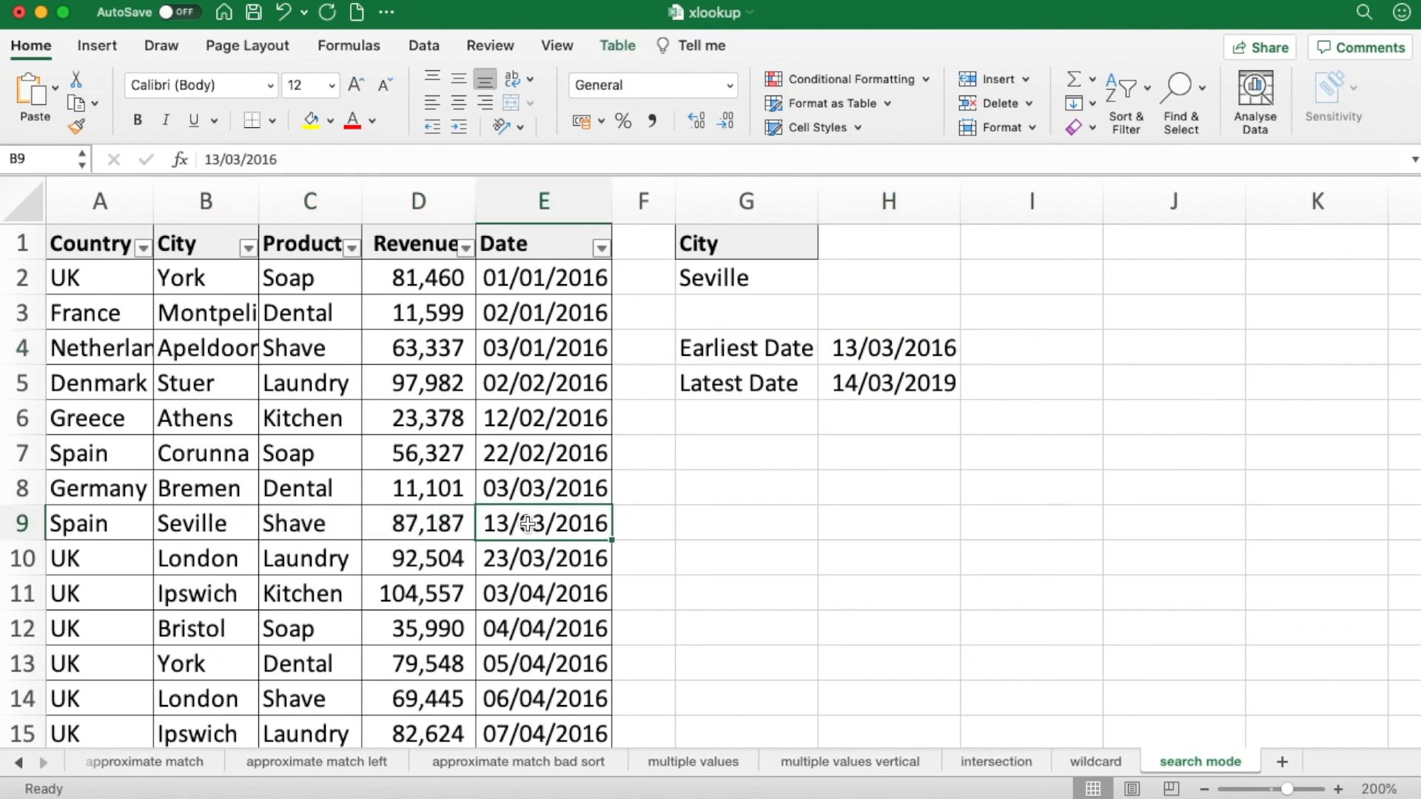
click(862, 352)
Calculate the number of days between the earliest and latest dates in H7 with the formula =H5-H4
click(879, 452)
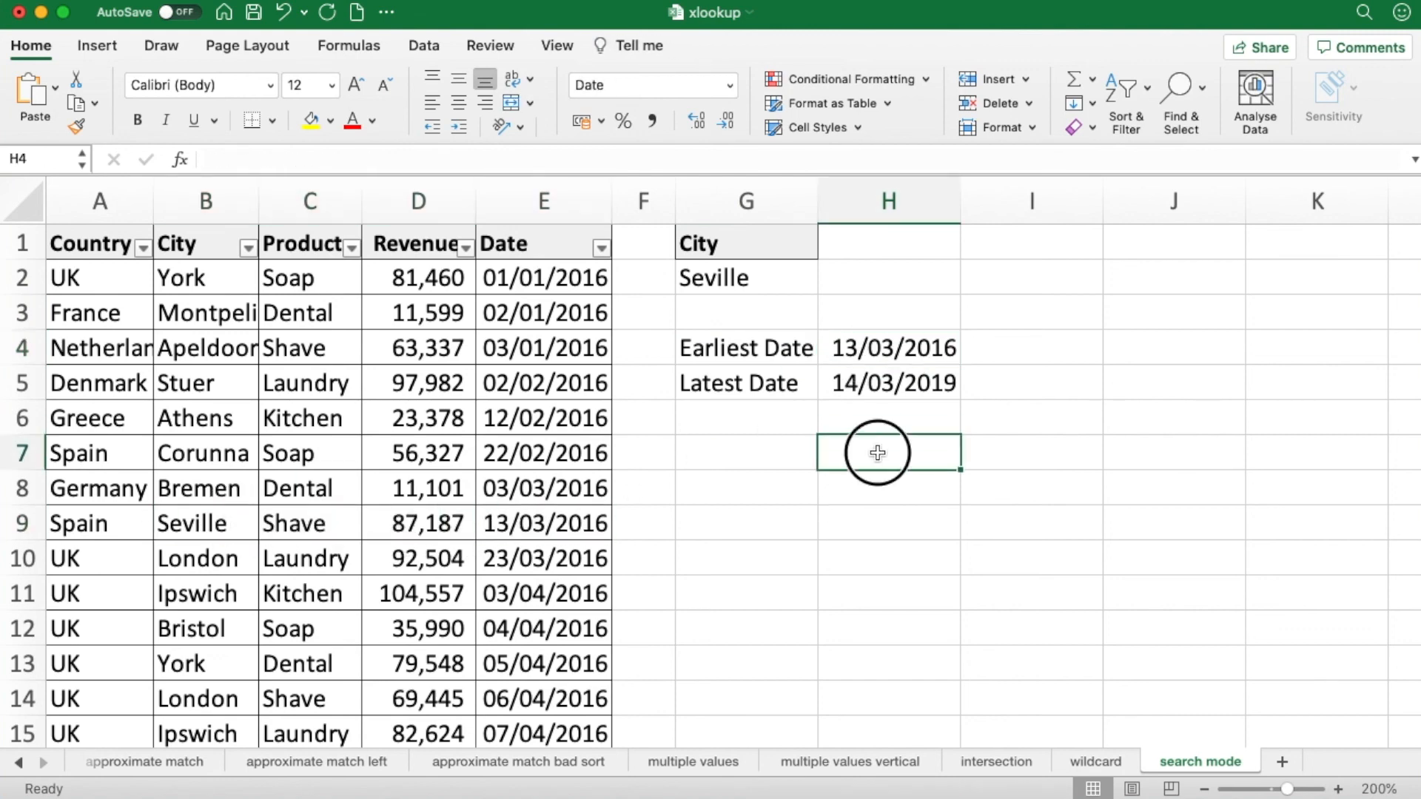
text(=)
click(882, 385)
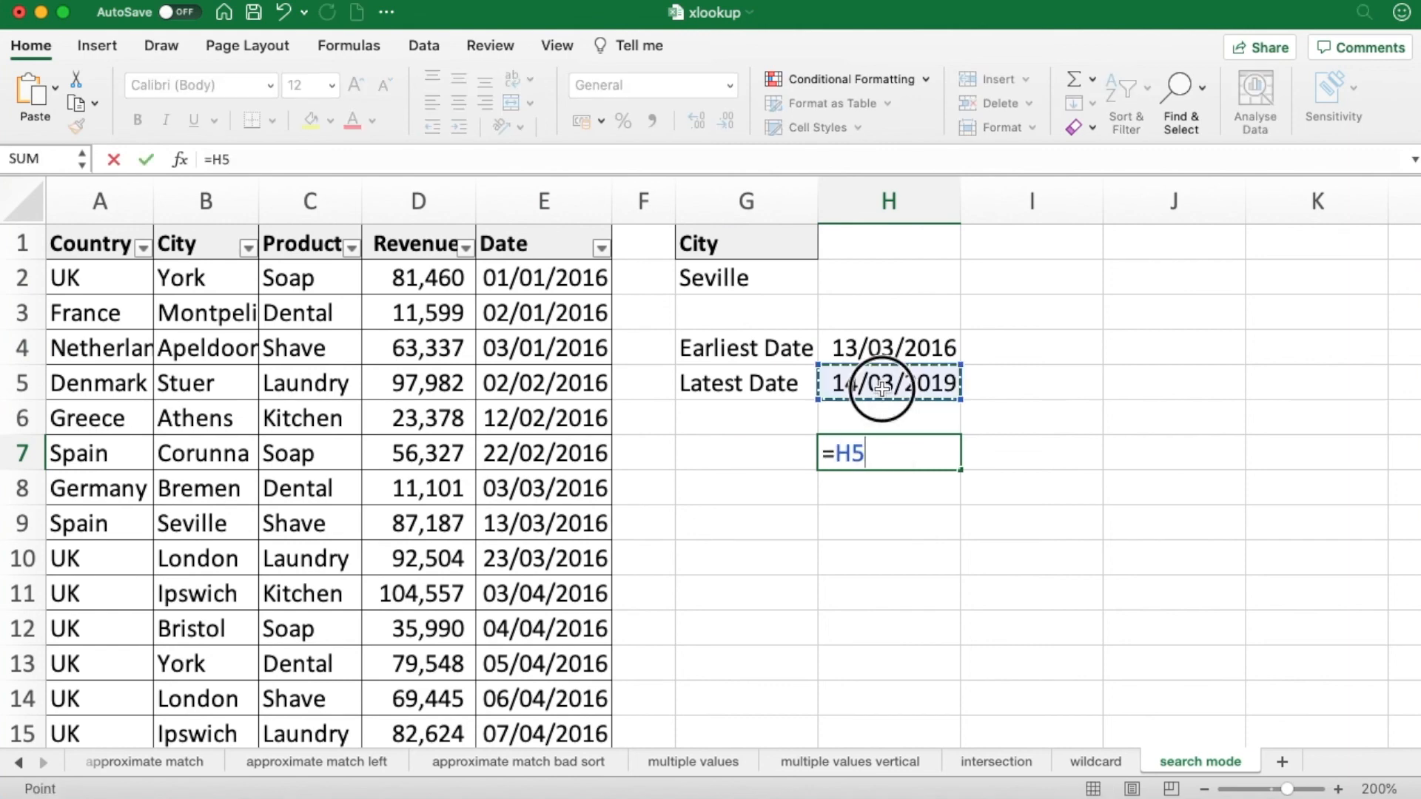
text(-)
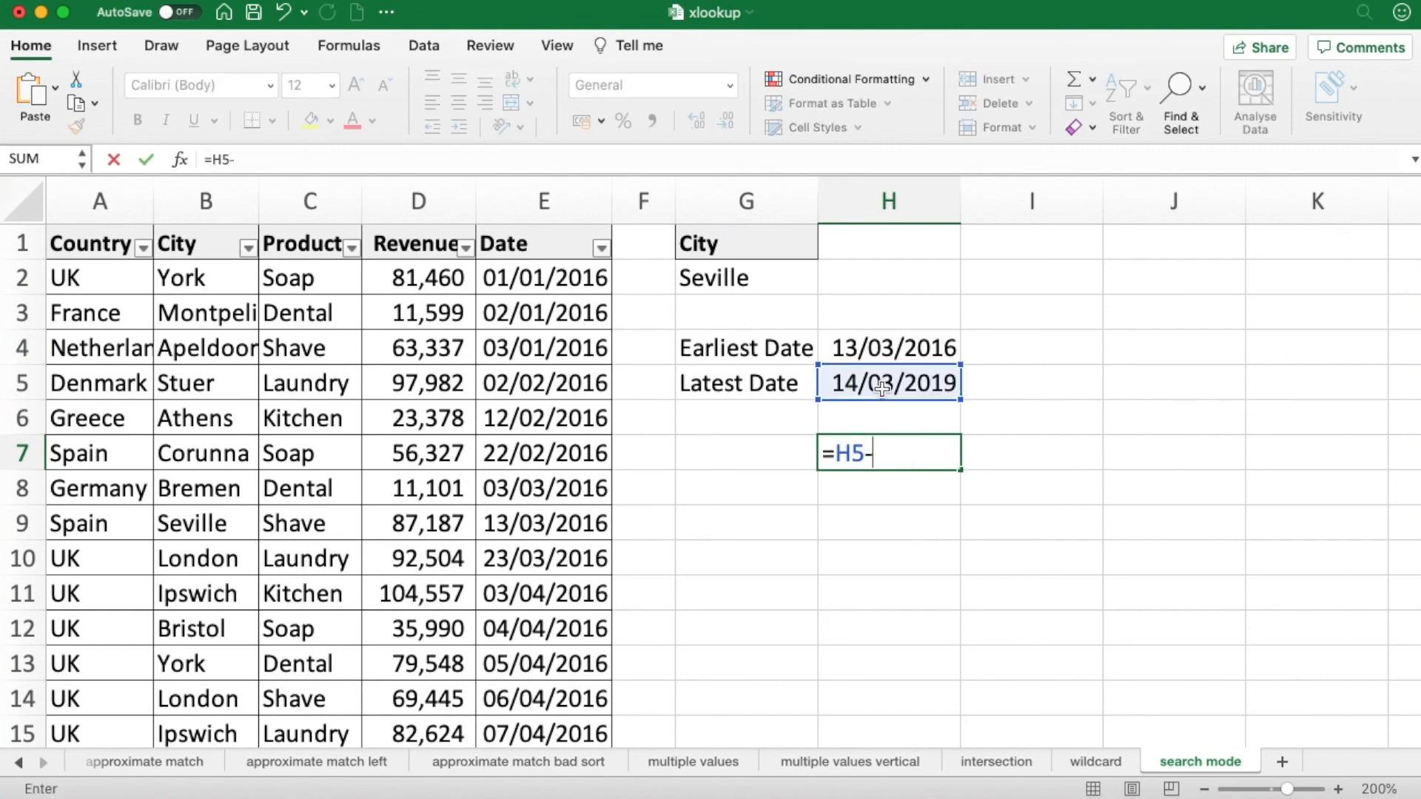
click(912, 350)
key(Return)
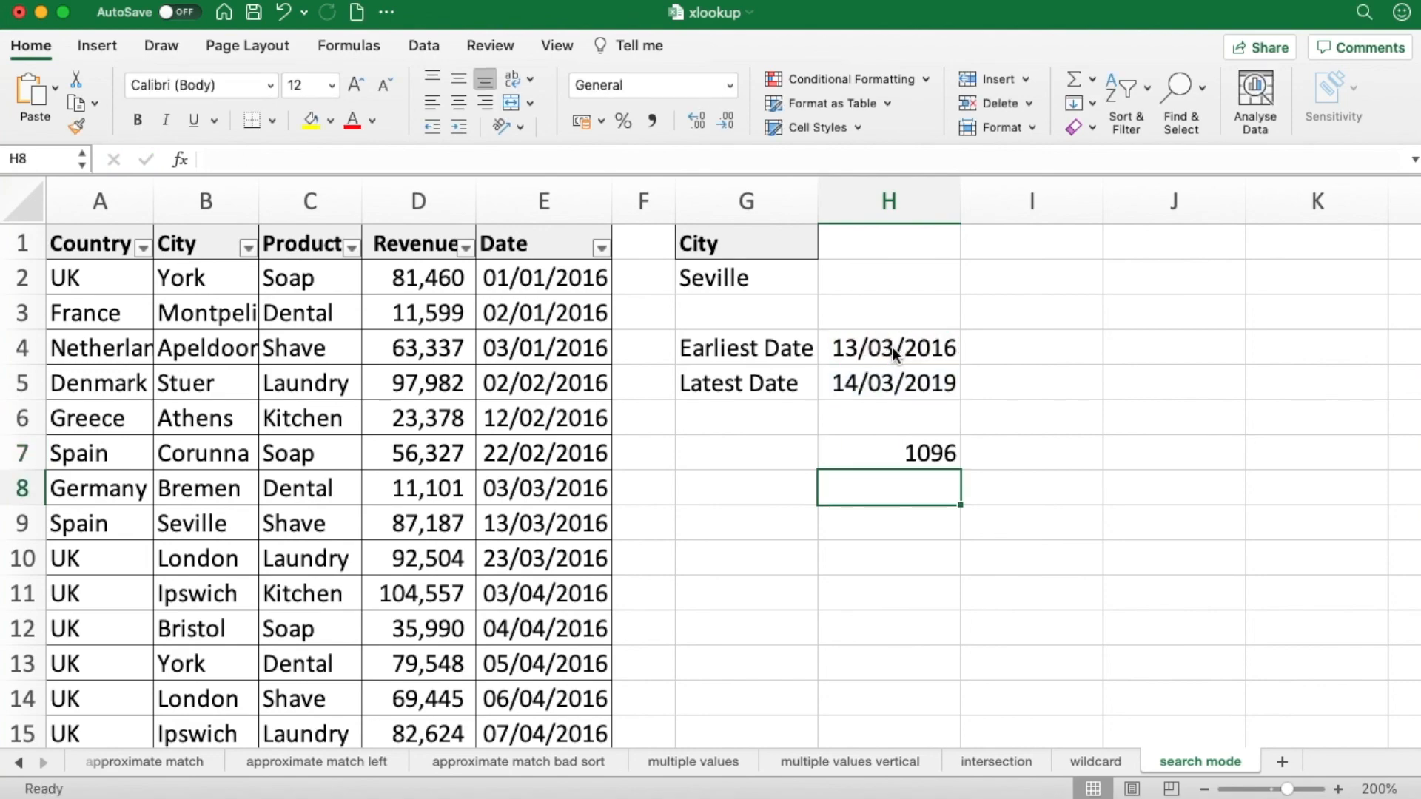